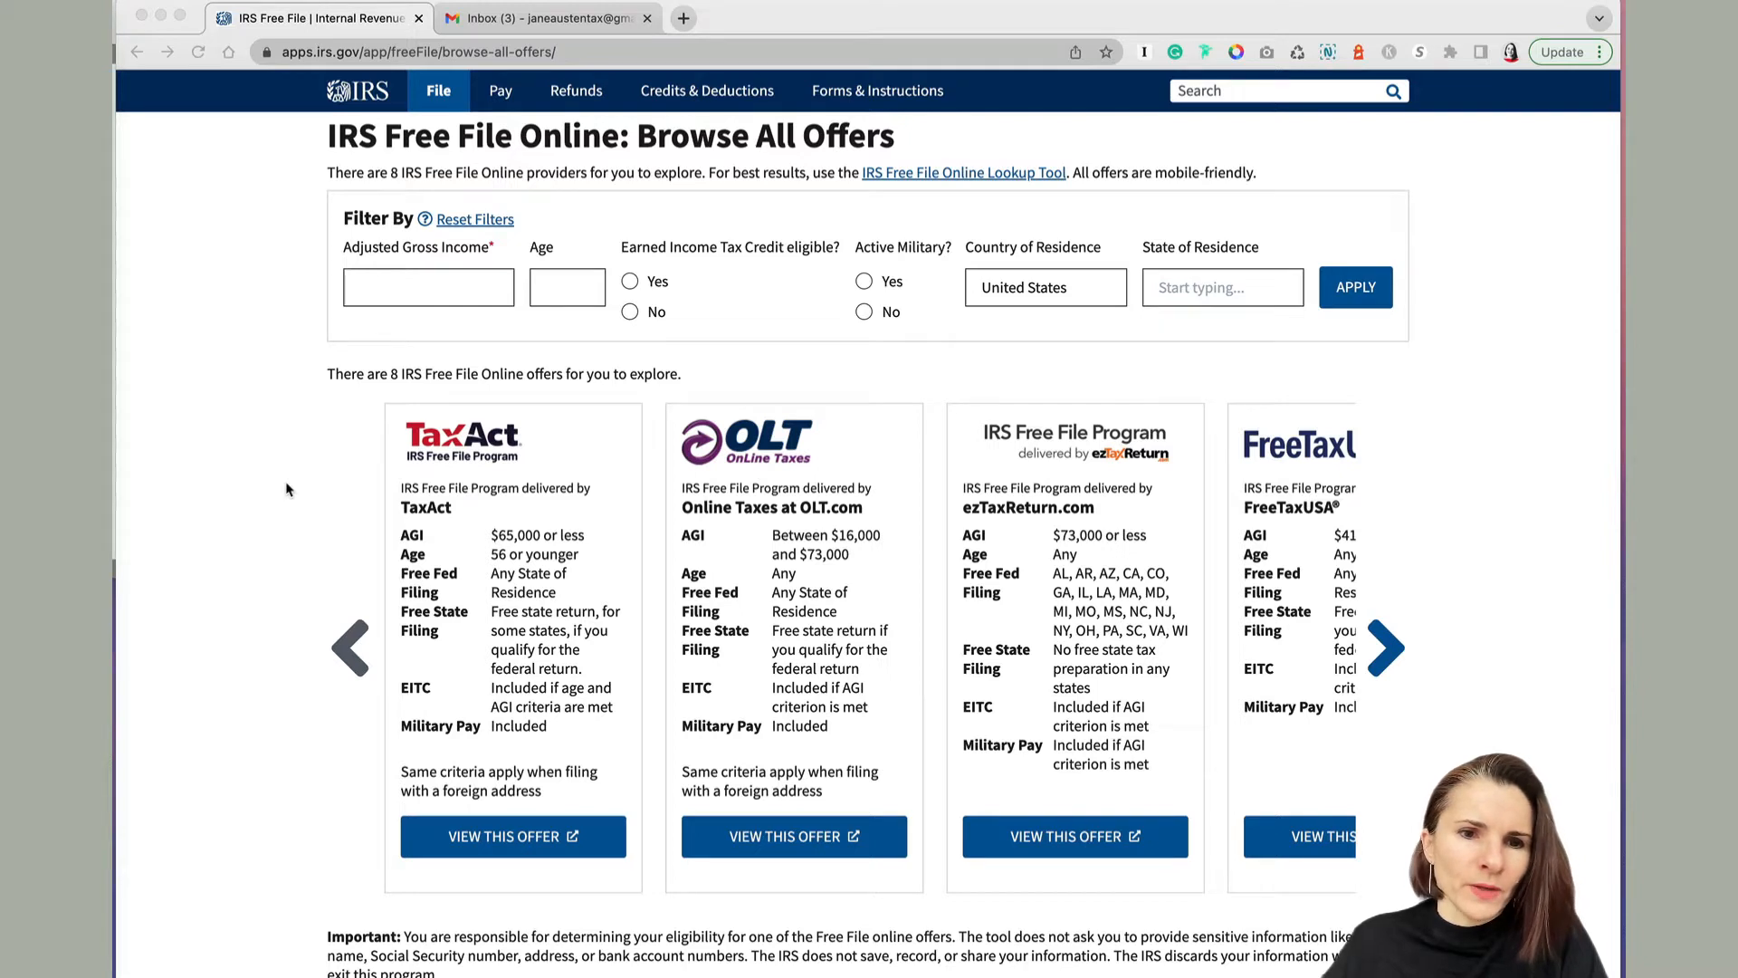
Examine the TaxAct offer's income, age, federal filing and state filing criteria on the IRS Free File offers page
scroll(288, 480, down, 2)
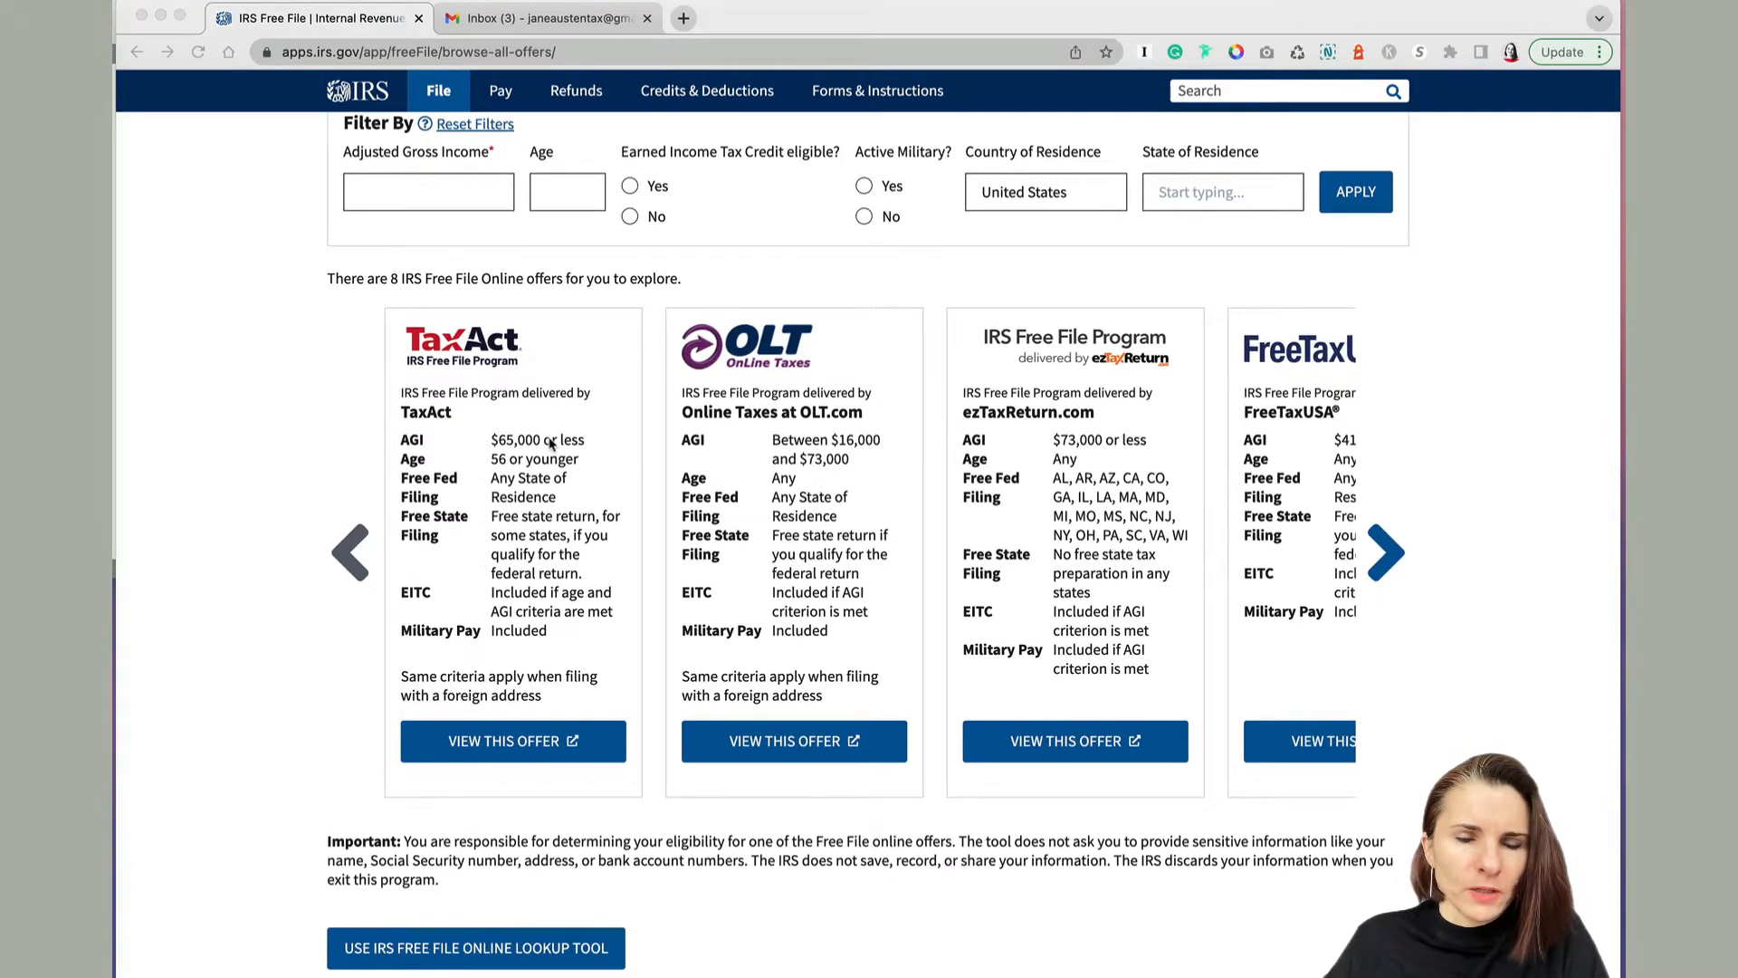
click(550, 633)
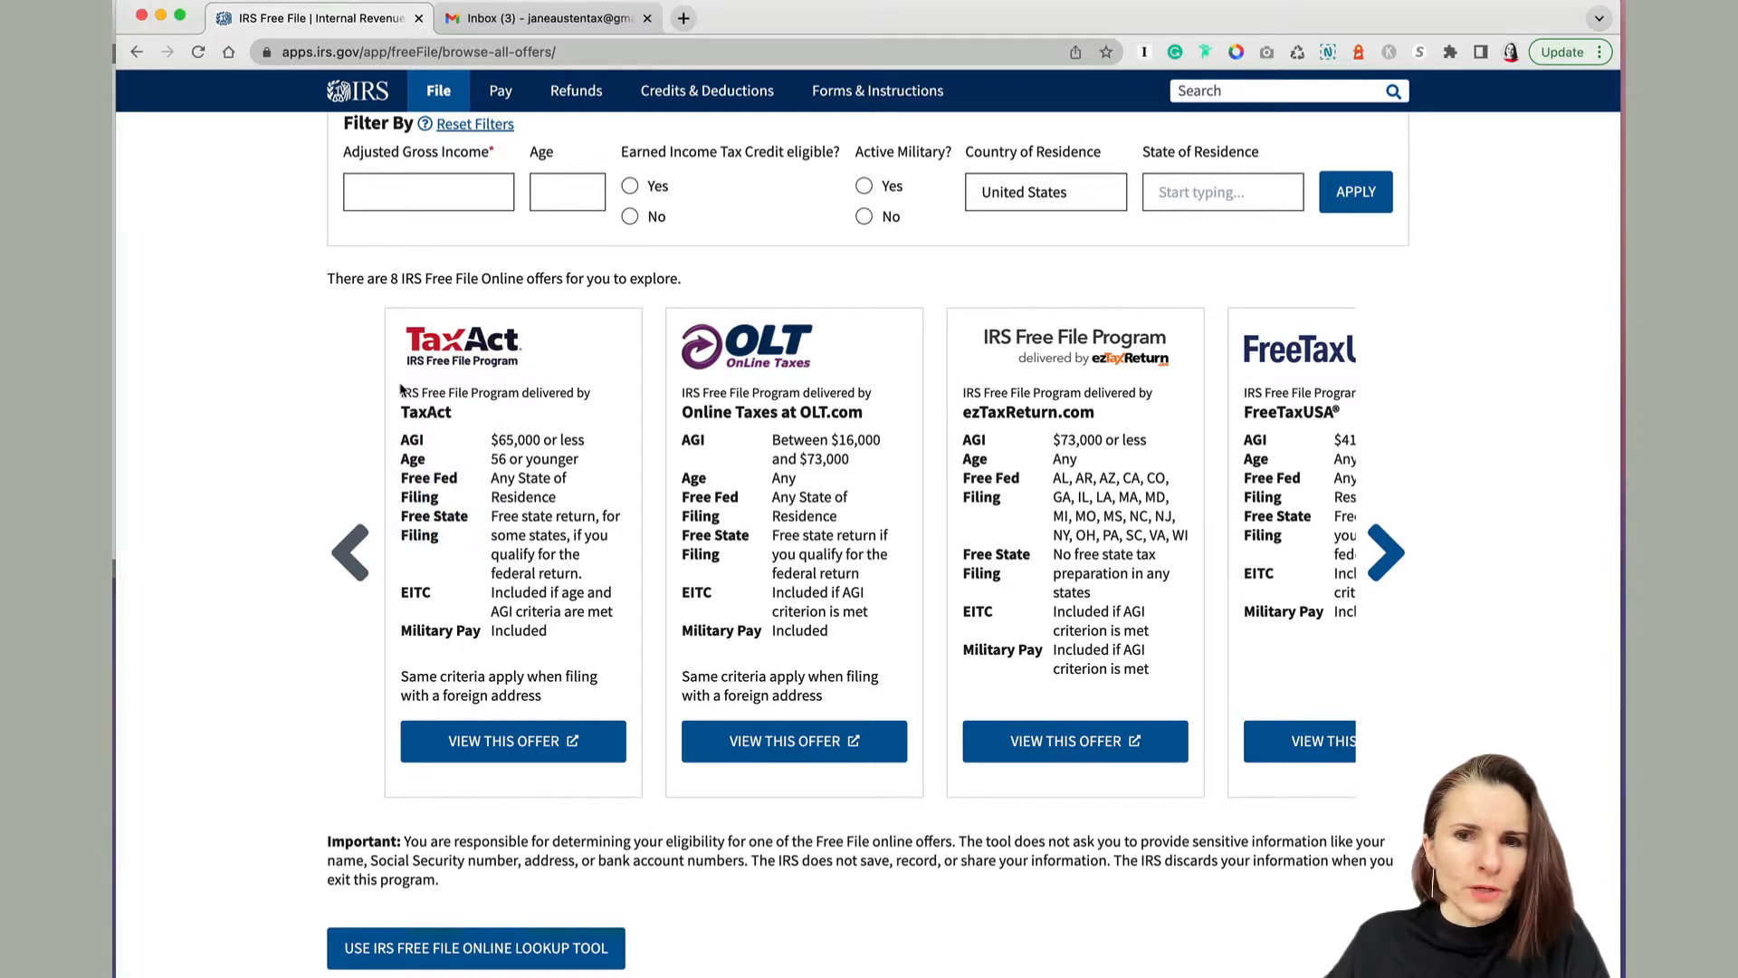
scroll(405, 386, up, 2)
scroll(408, 382, down, 2)
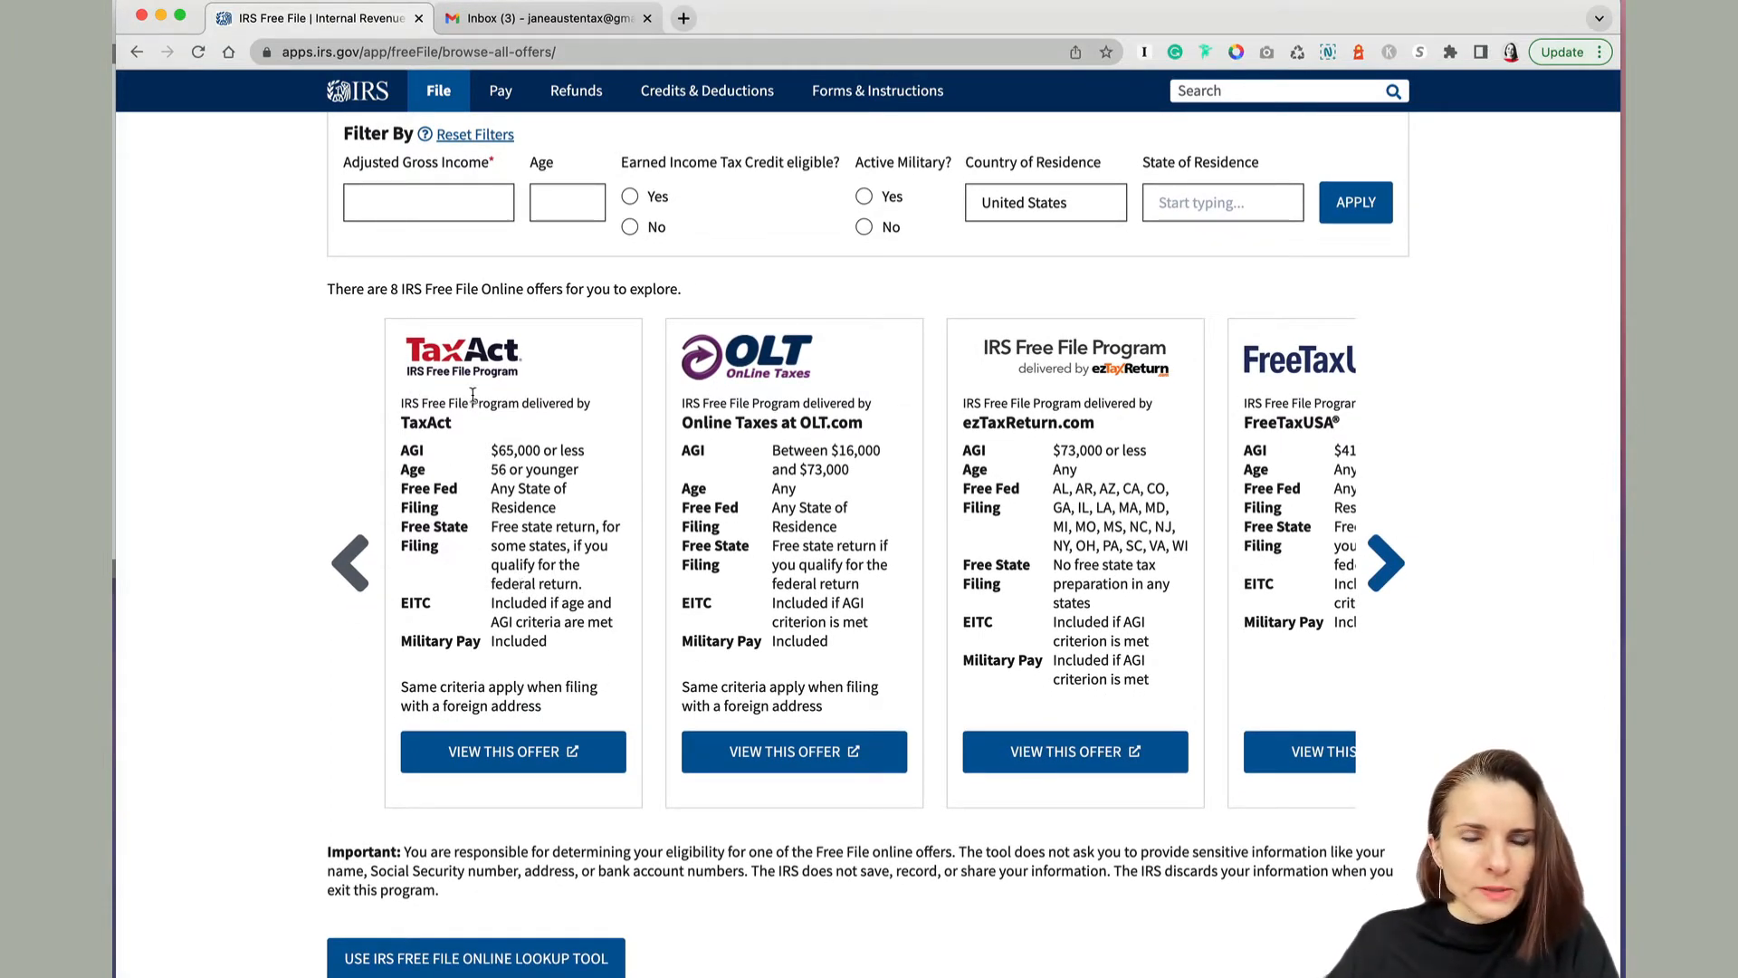
drag(403, 450, 666, 444)
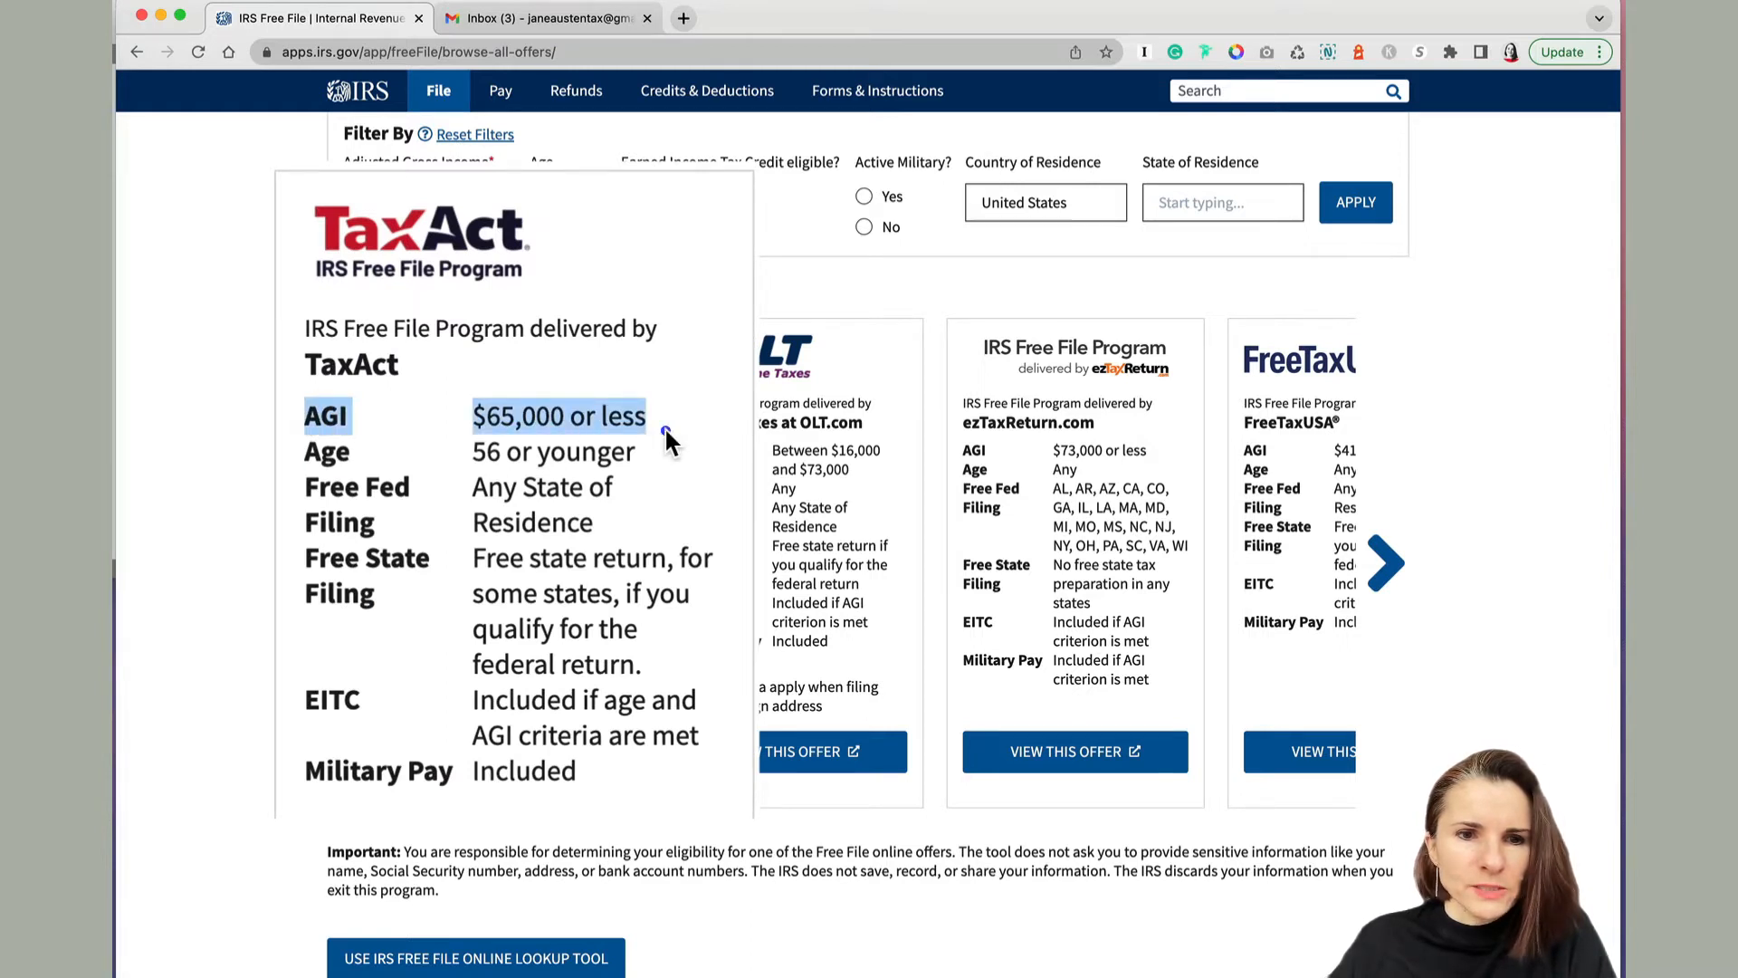
drag(306, 453, 676, 458)
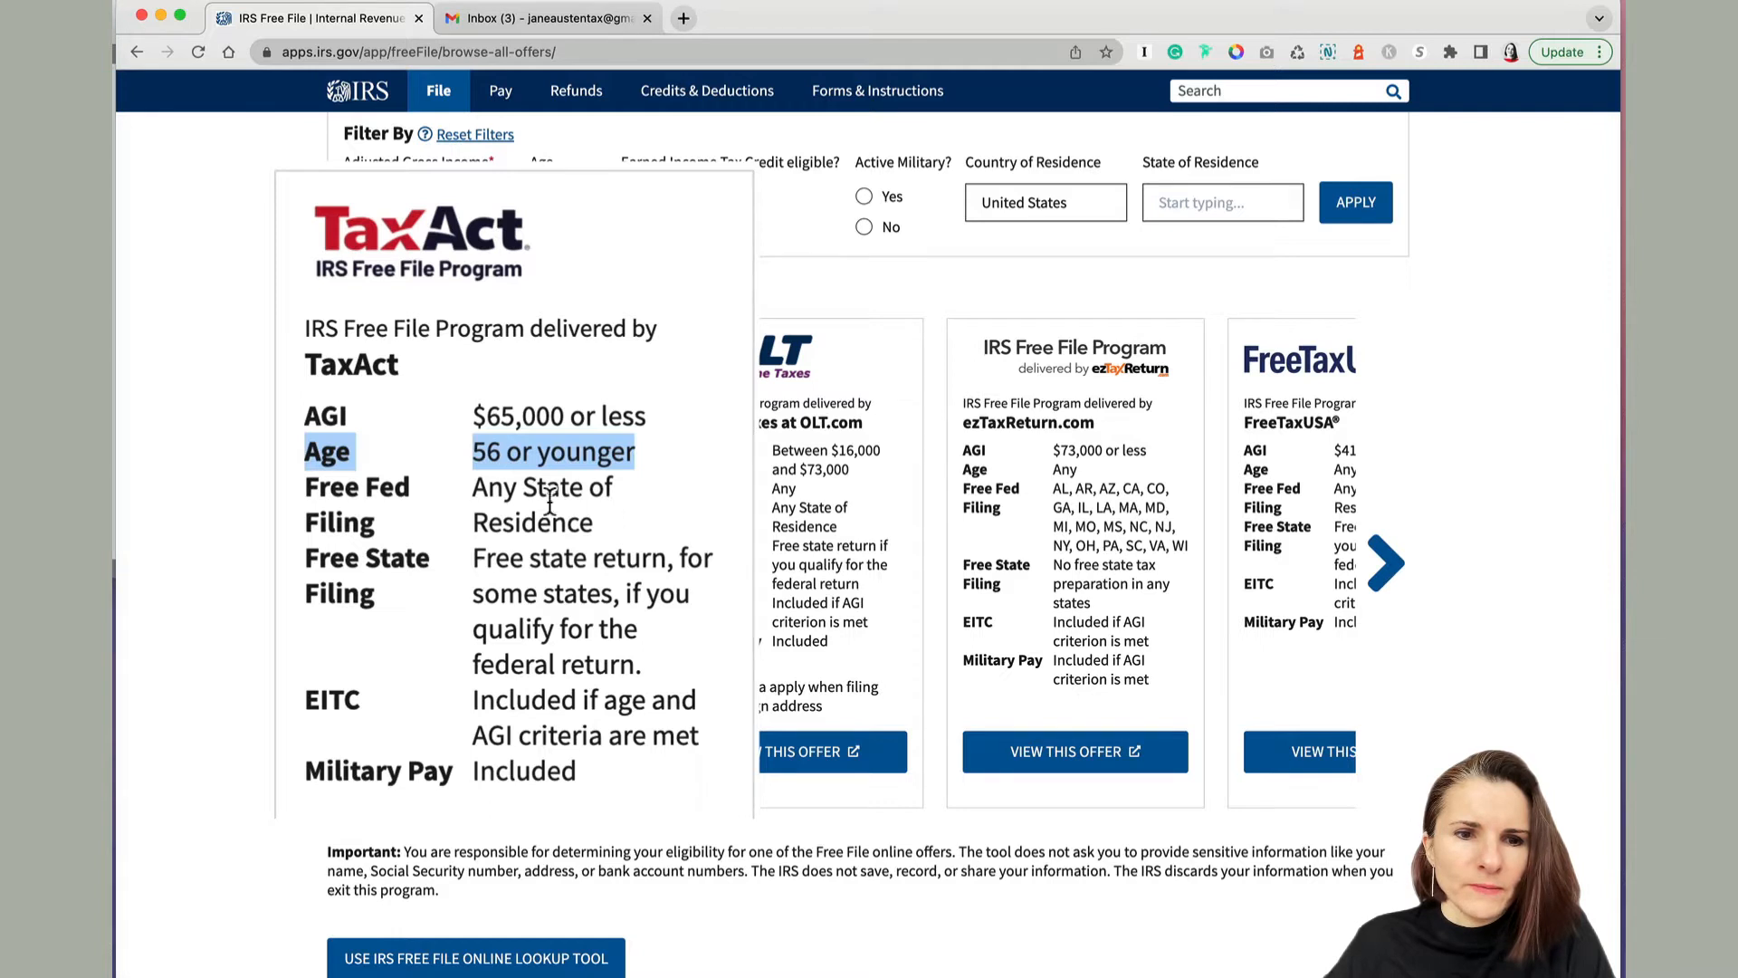
click(311, 489)
drag(310, 490, 654, 493)
click(650, 484)
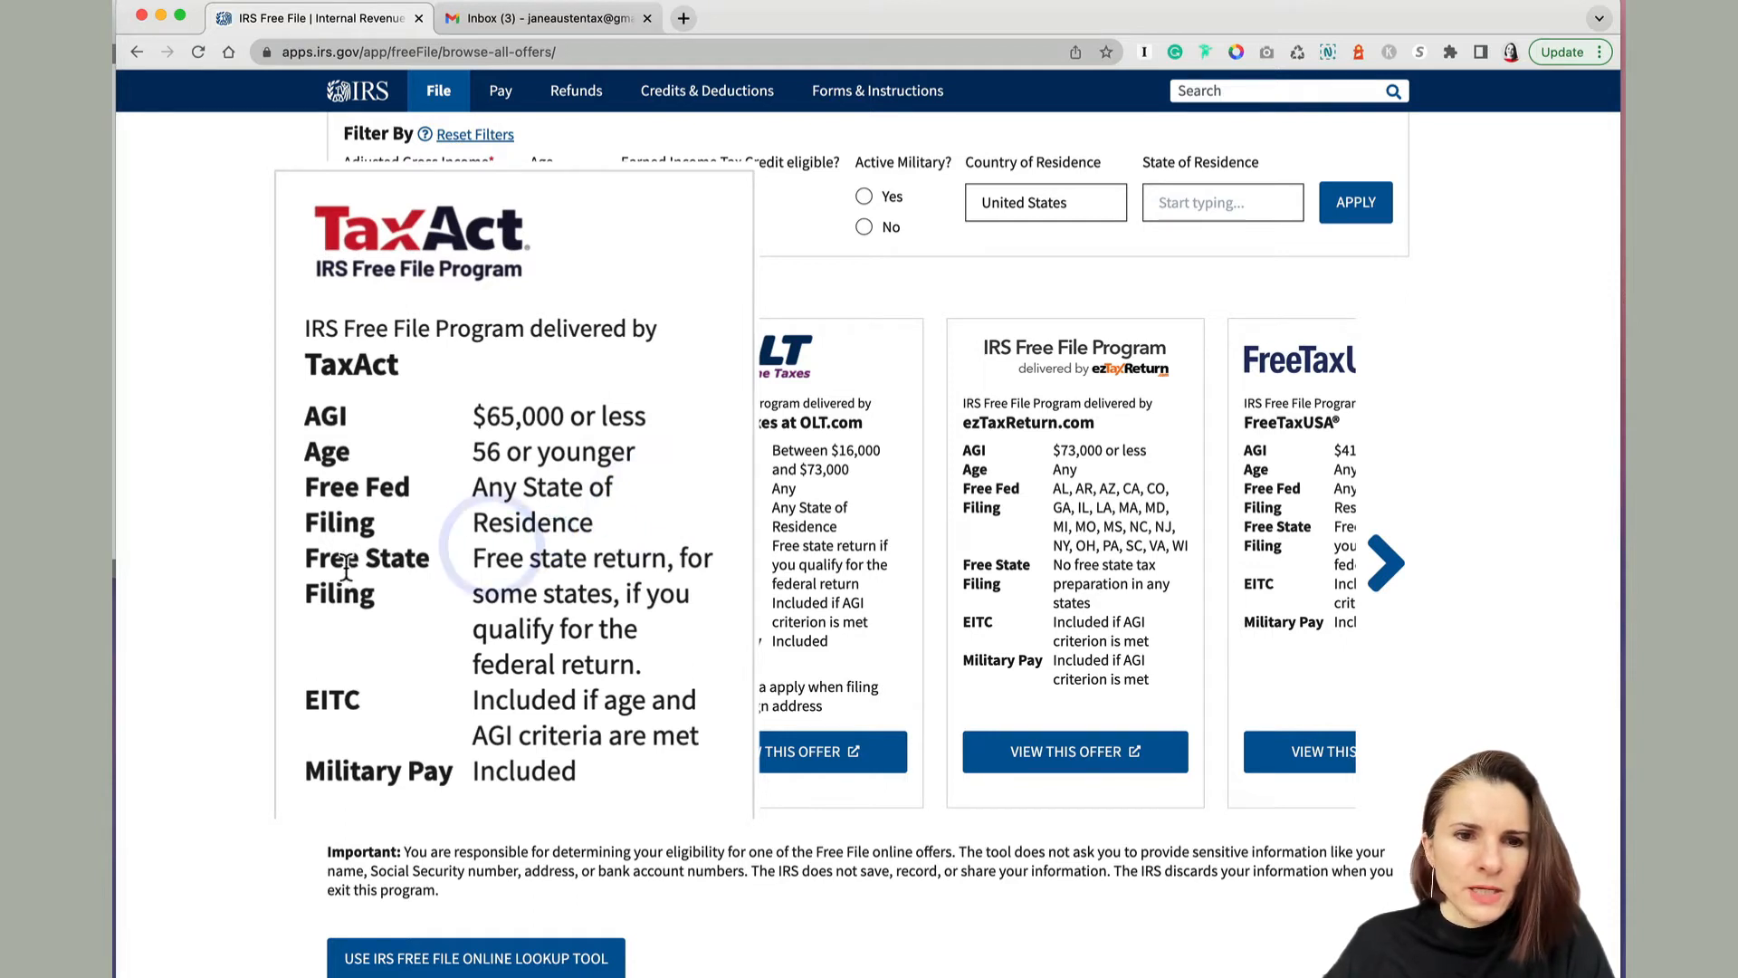
drag(307, 561, 585, 565)
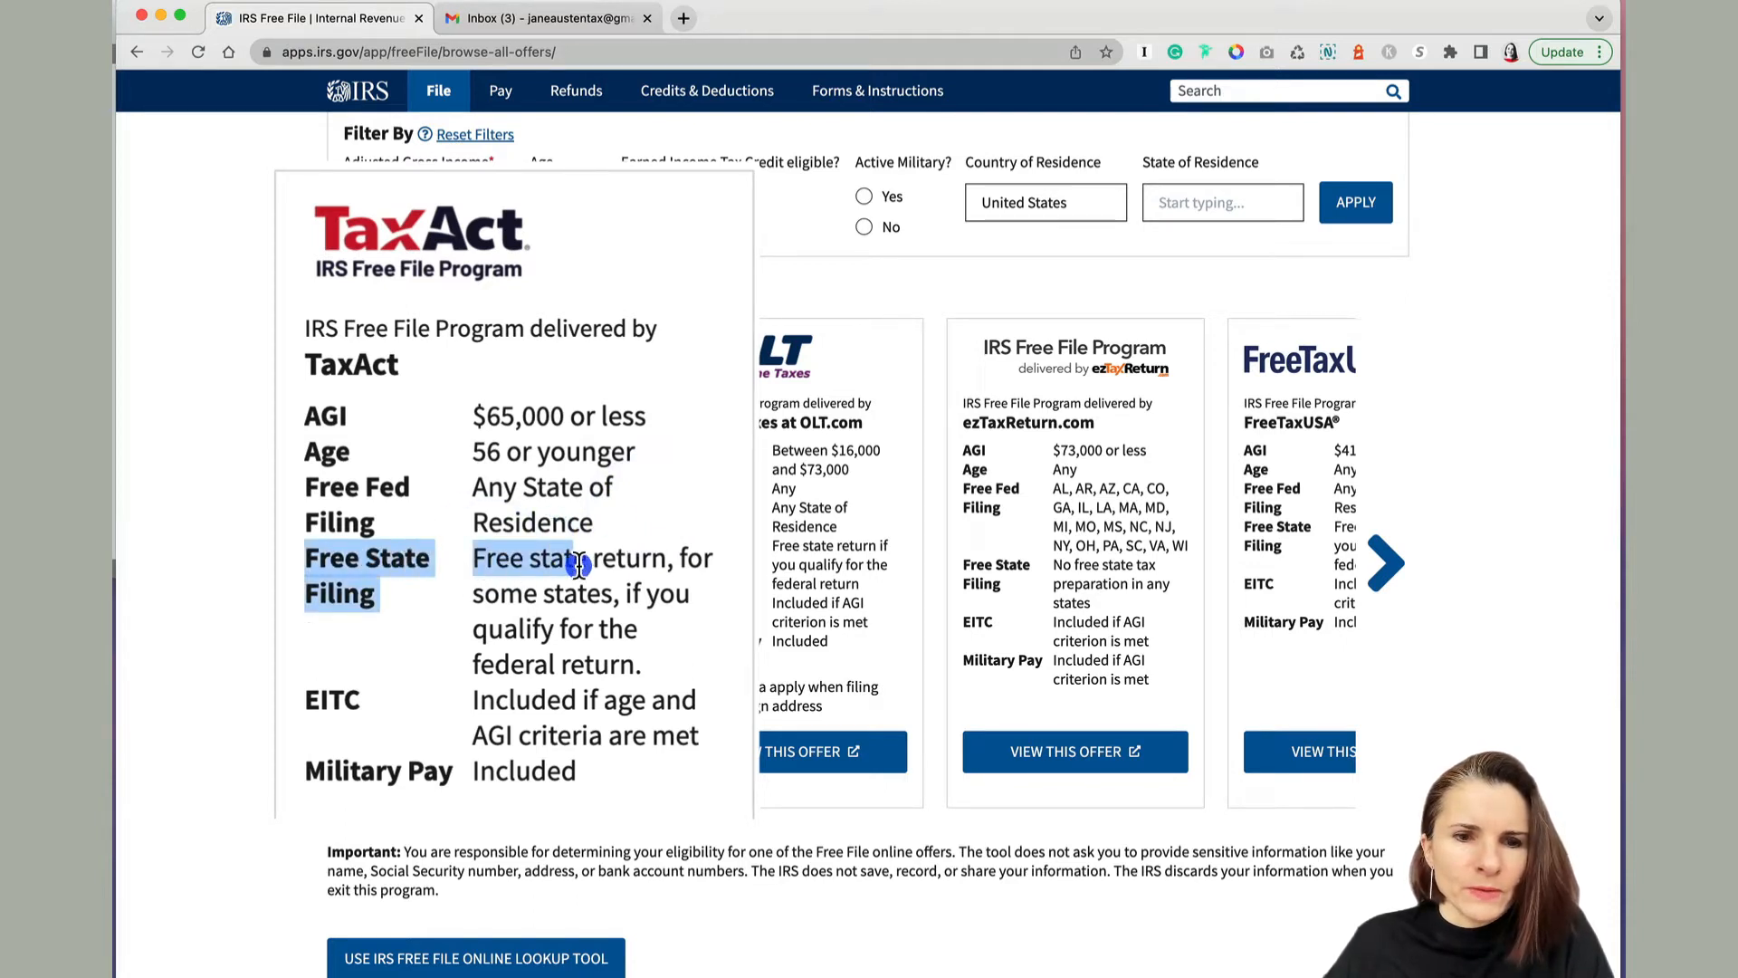
click(597, 612)
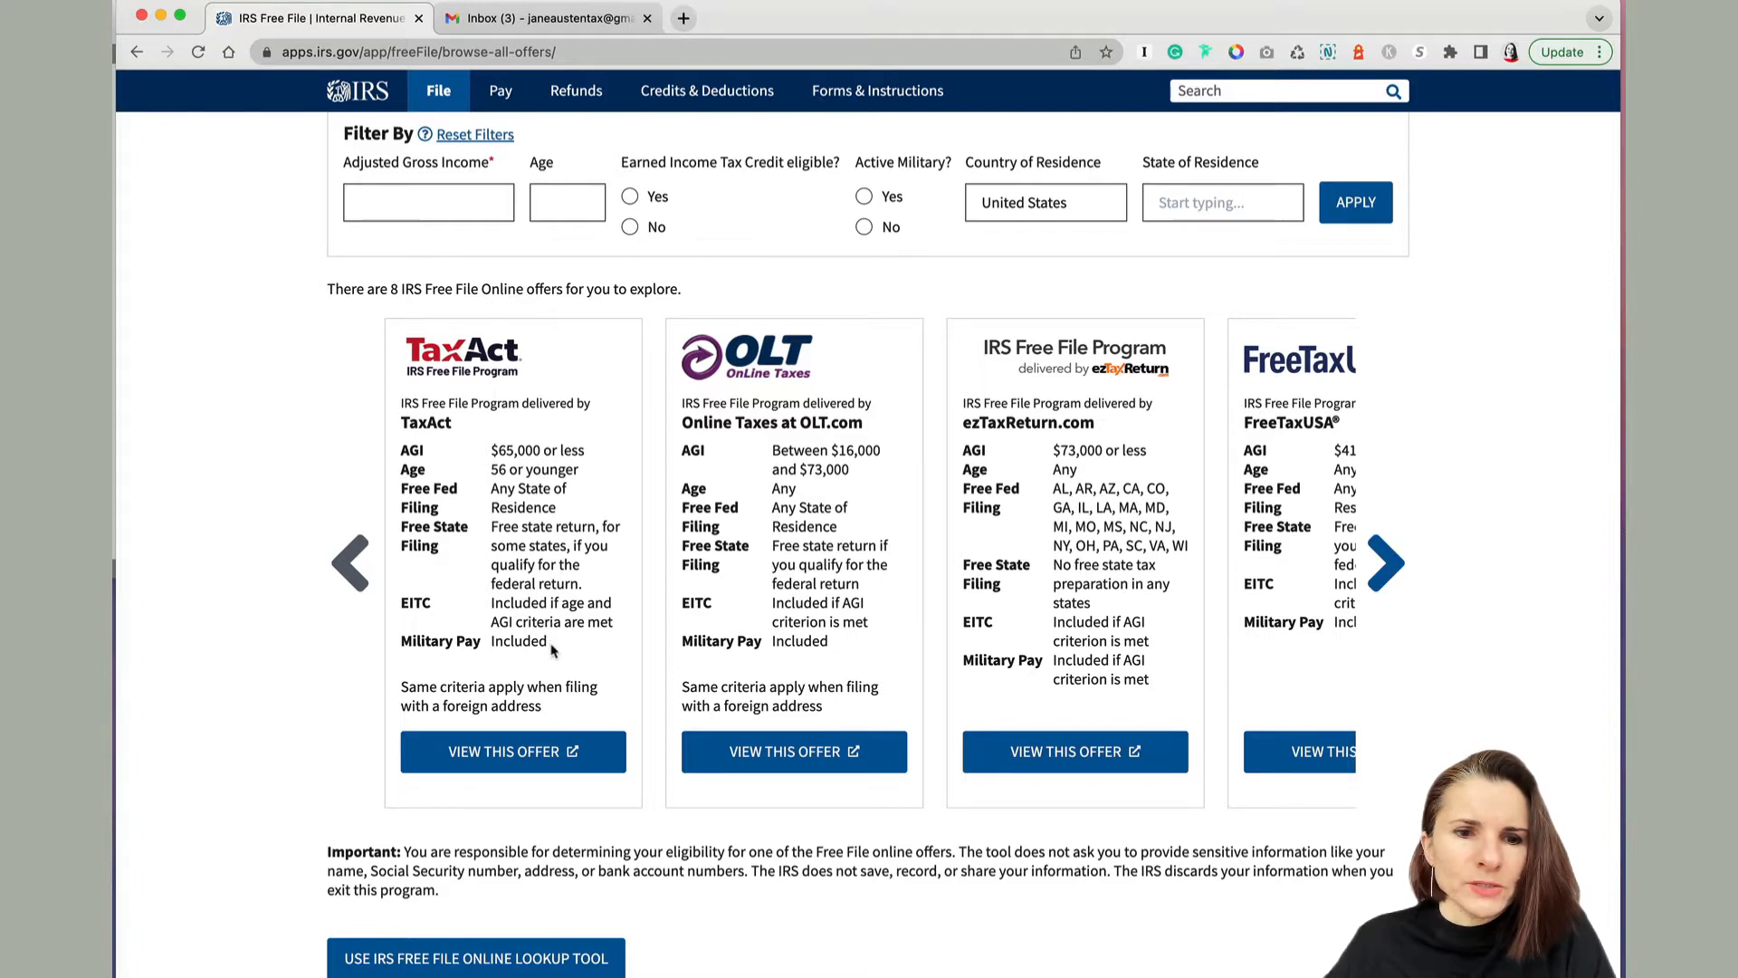
Open the TaxAct Free File offer and load taxact.com in a separate tab placed directly after it
click(522, 760)
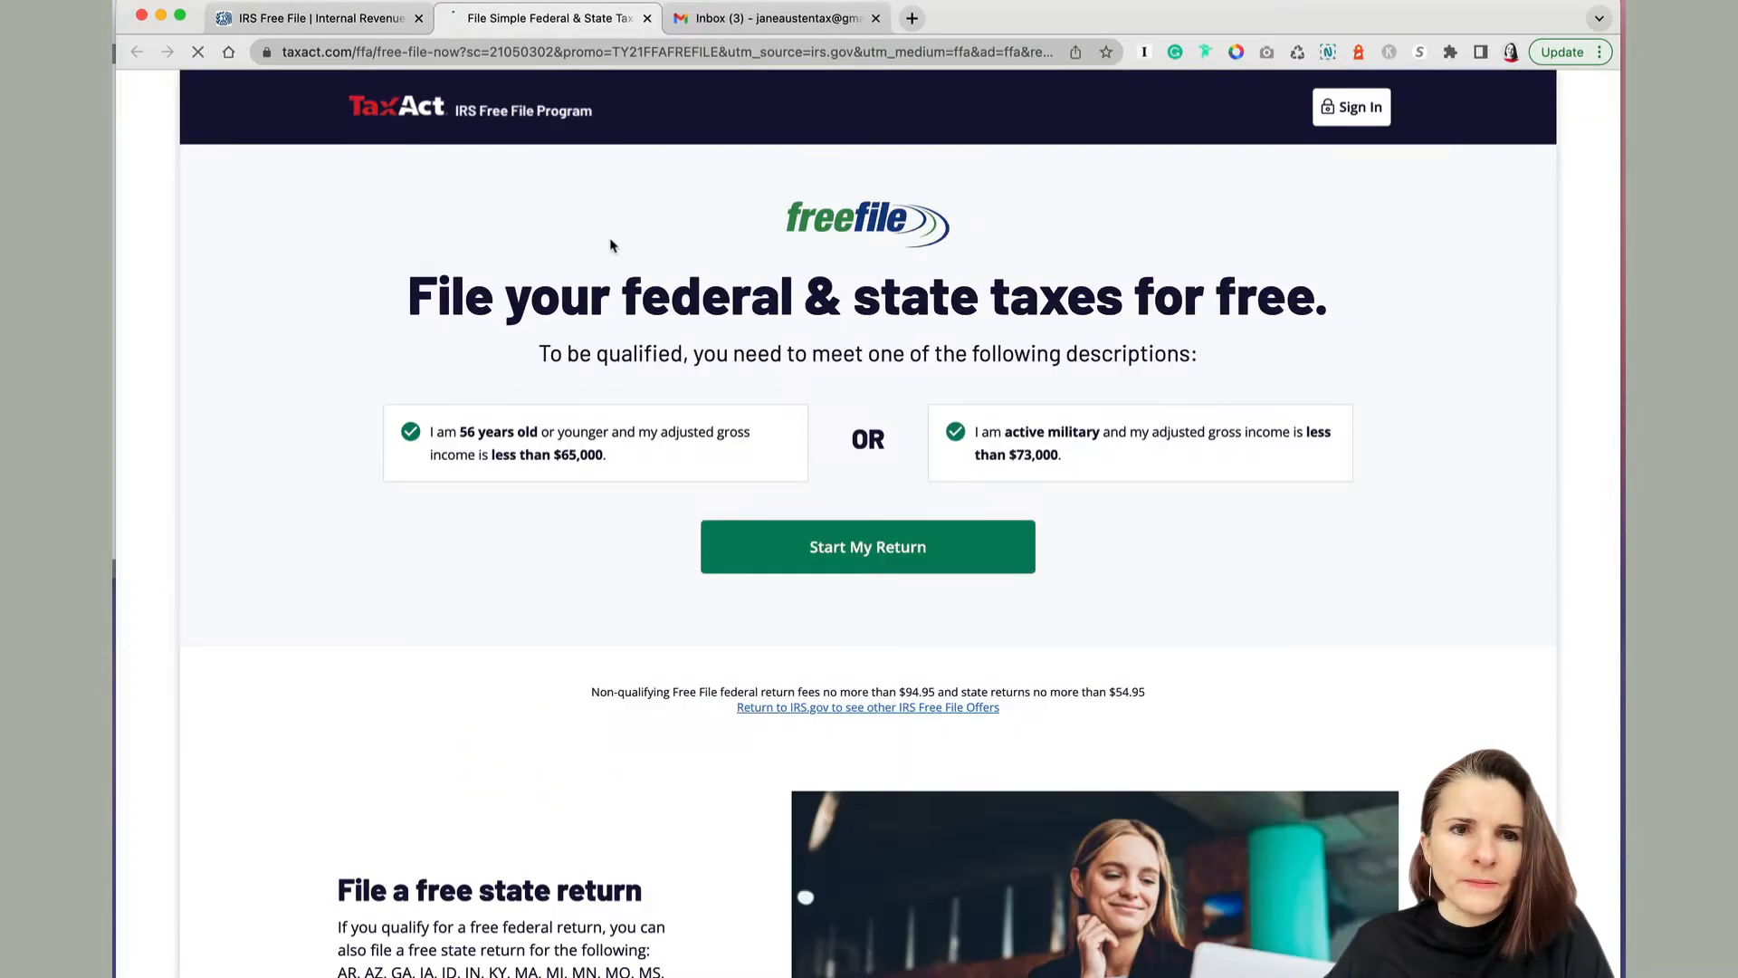
click(915, 19)
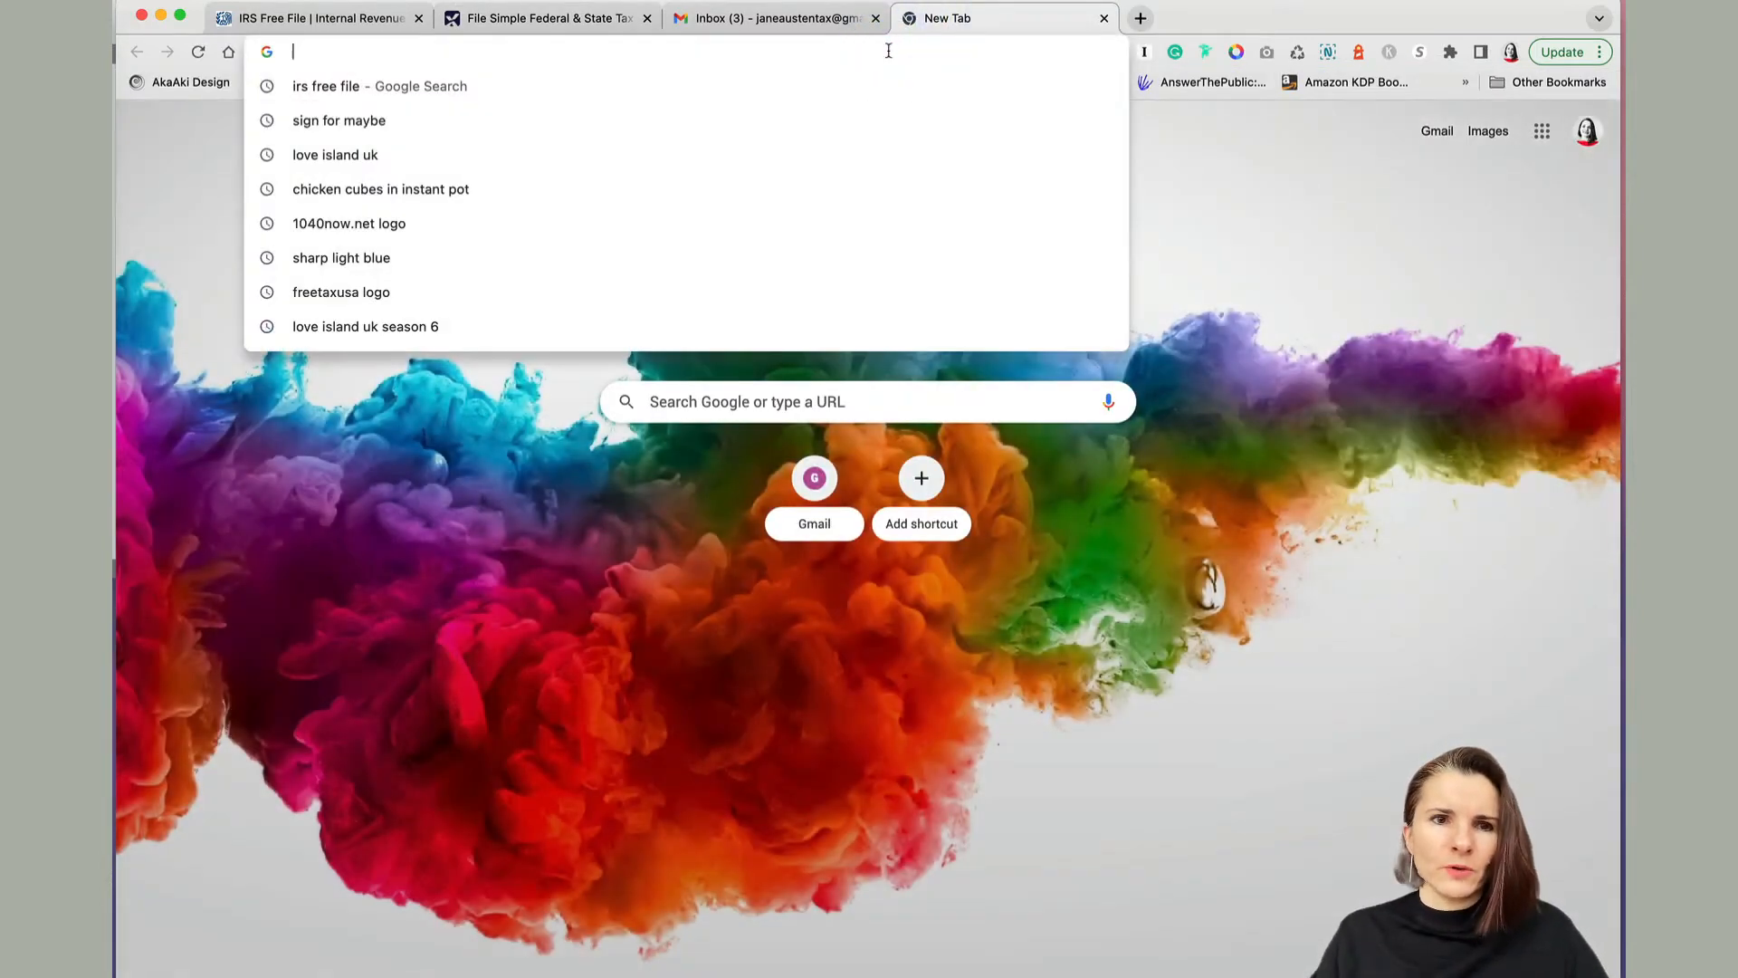
text(tax)
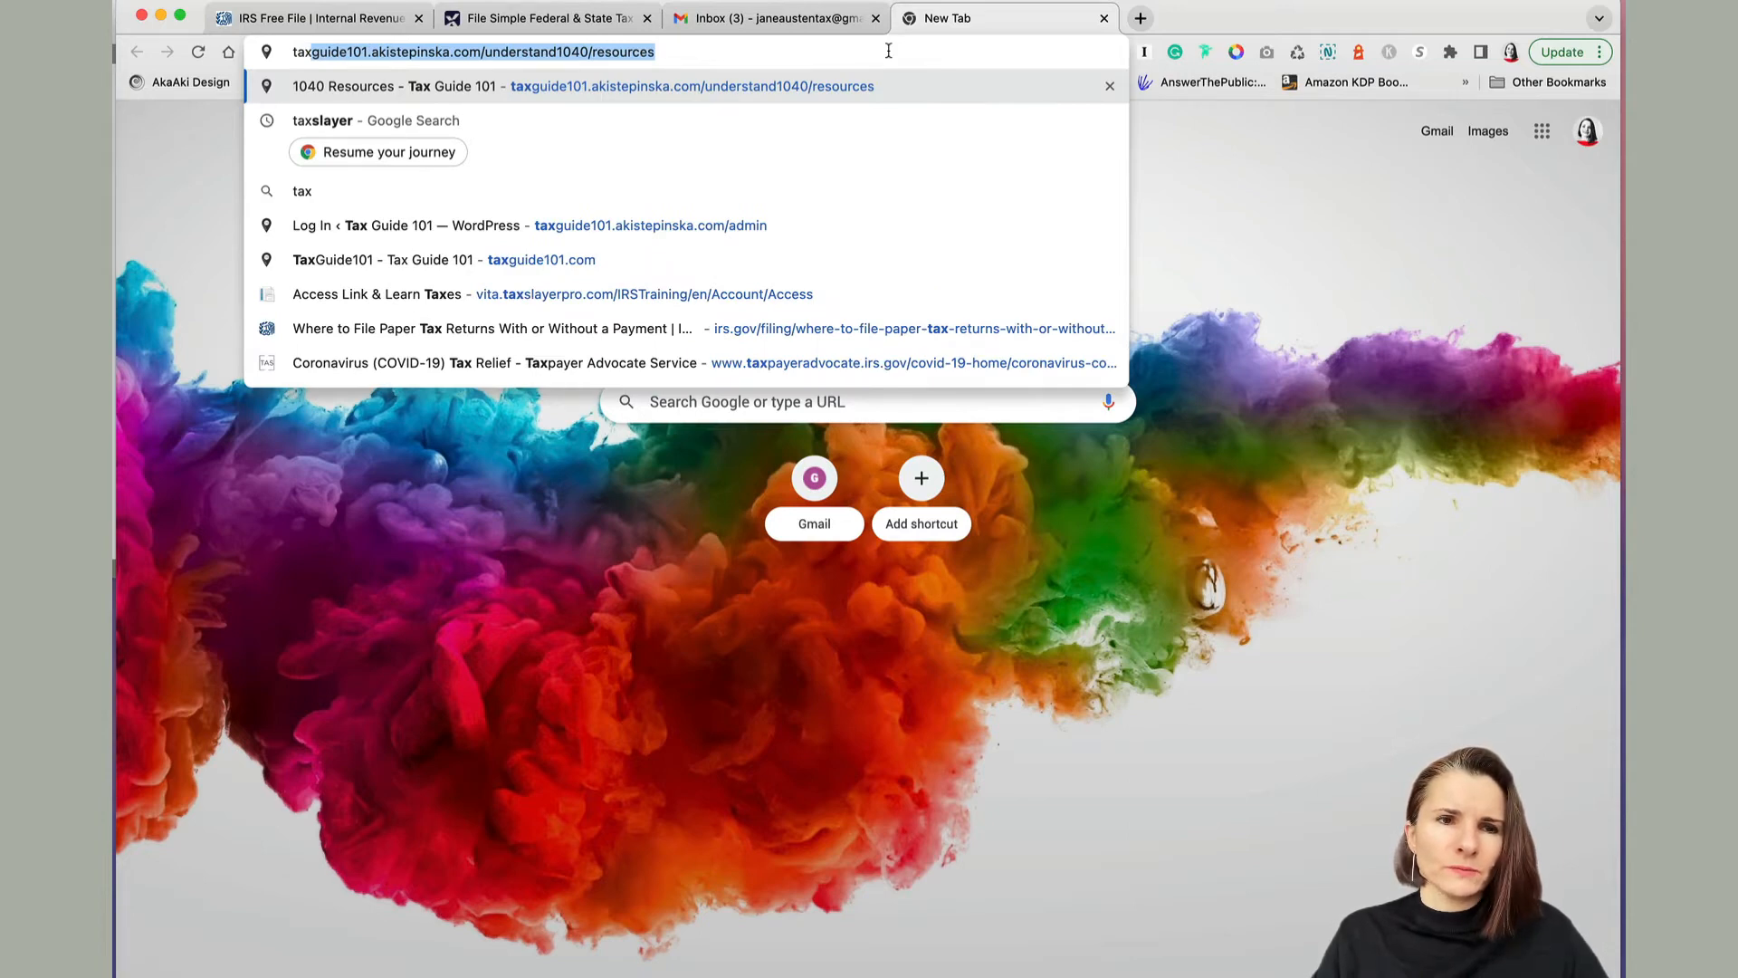
text(act.com)
key(Return)
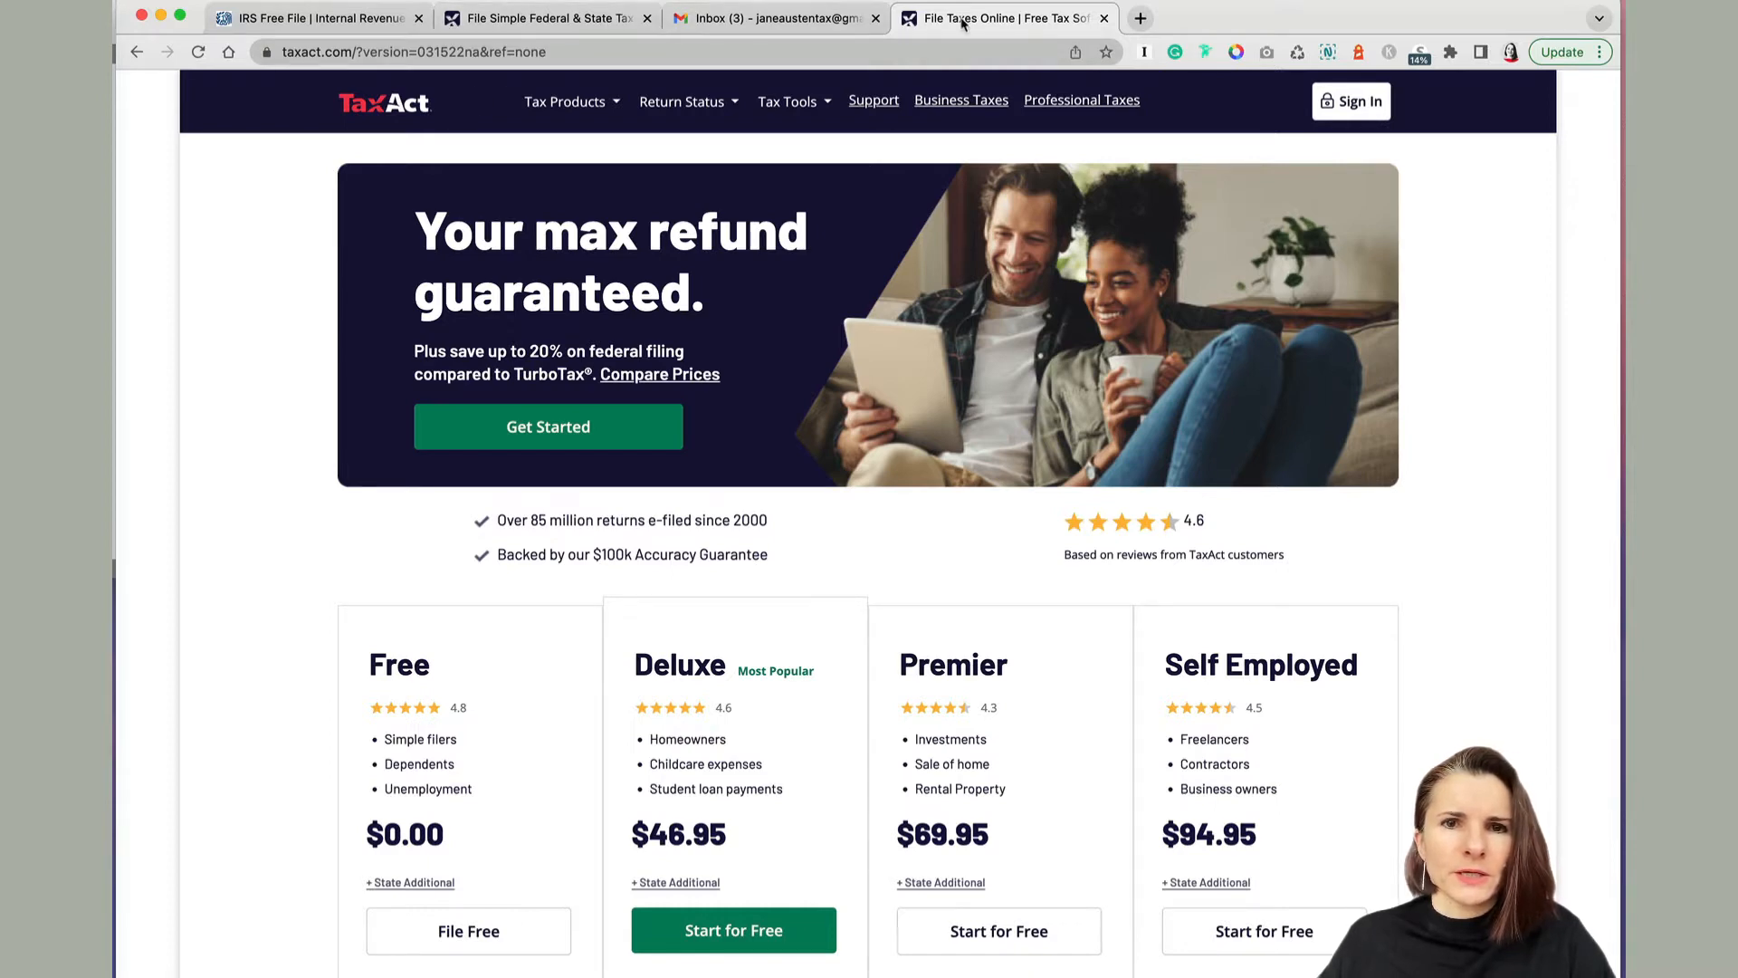
drag(996, 18, 768, 26)
Compare the TaxAct Free File page with the regular TaxAct homepage and read the Free File qualification requirements
click(578, 20)
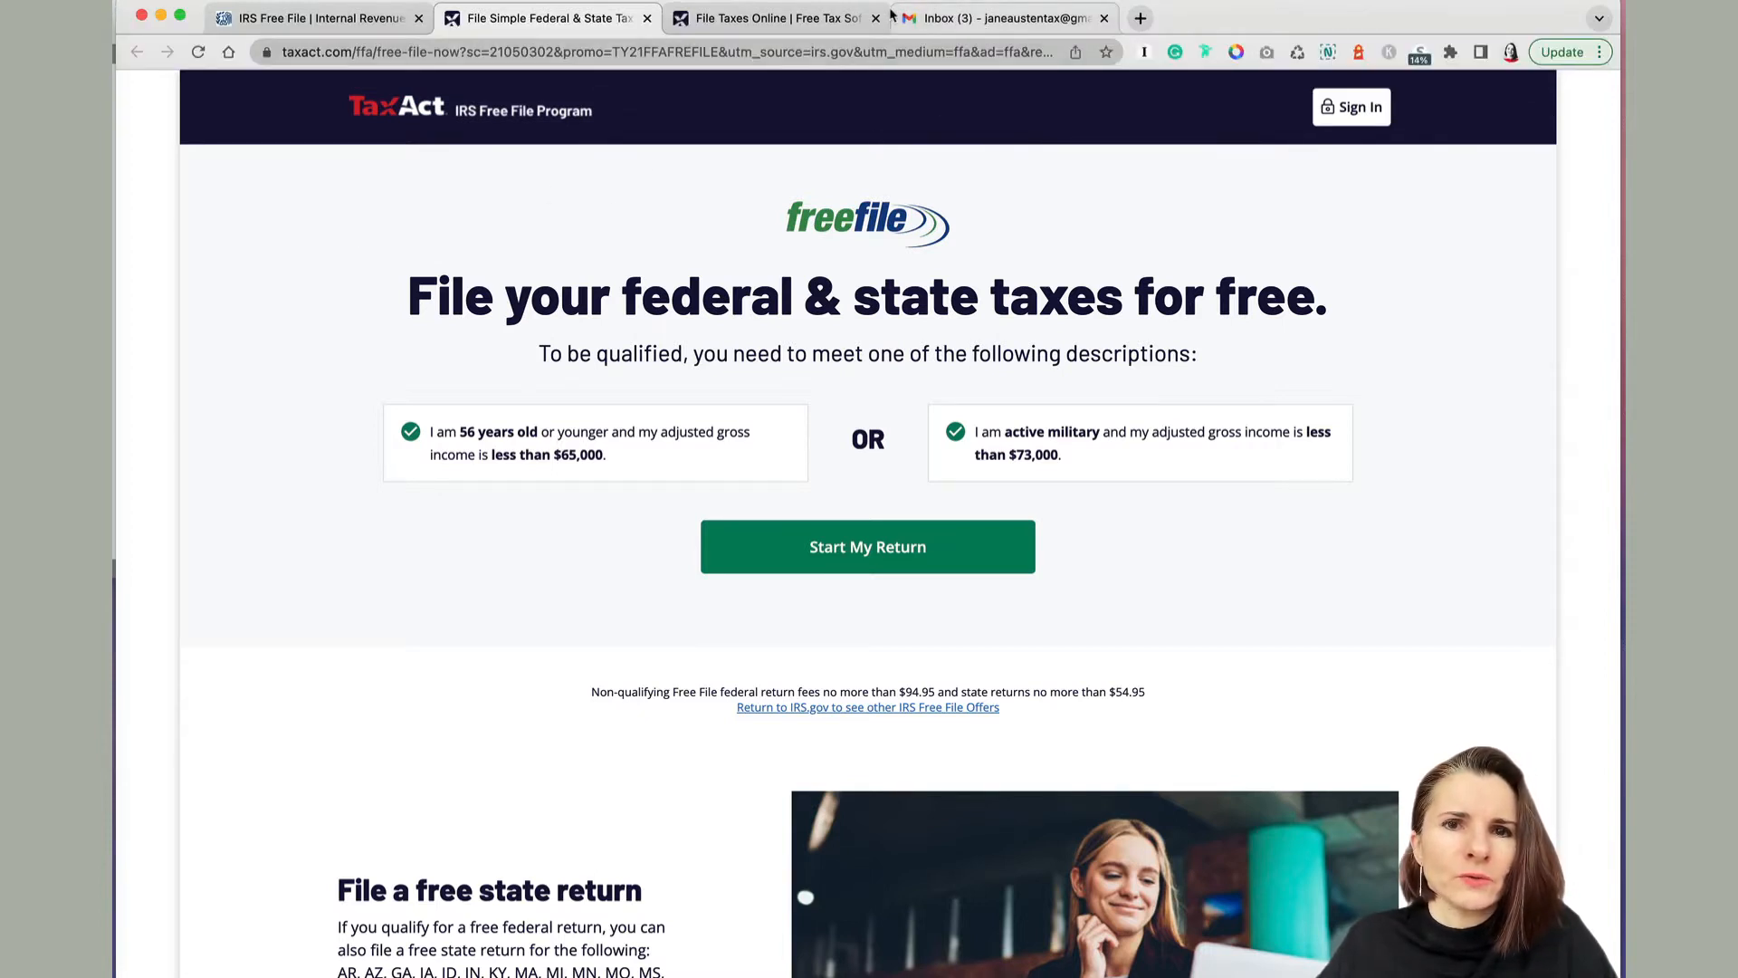
click(815, 18)
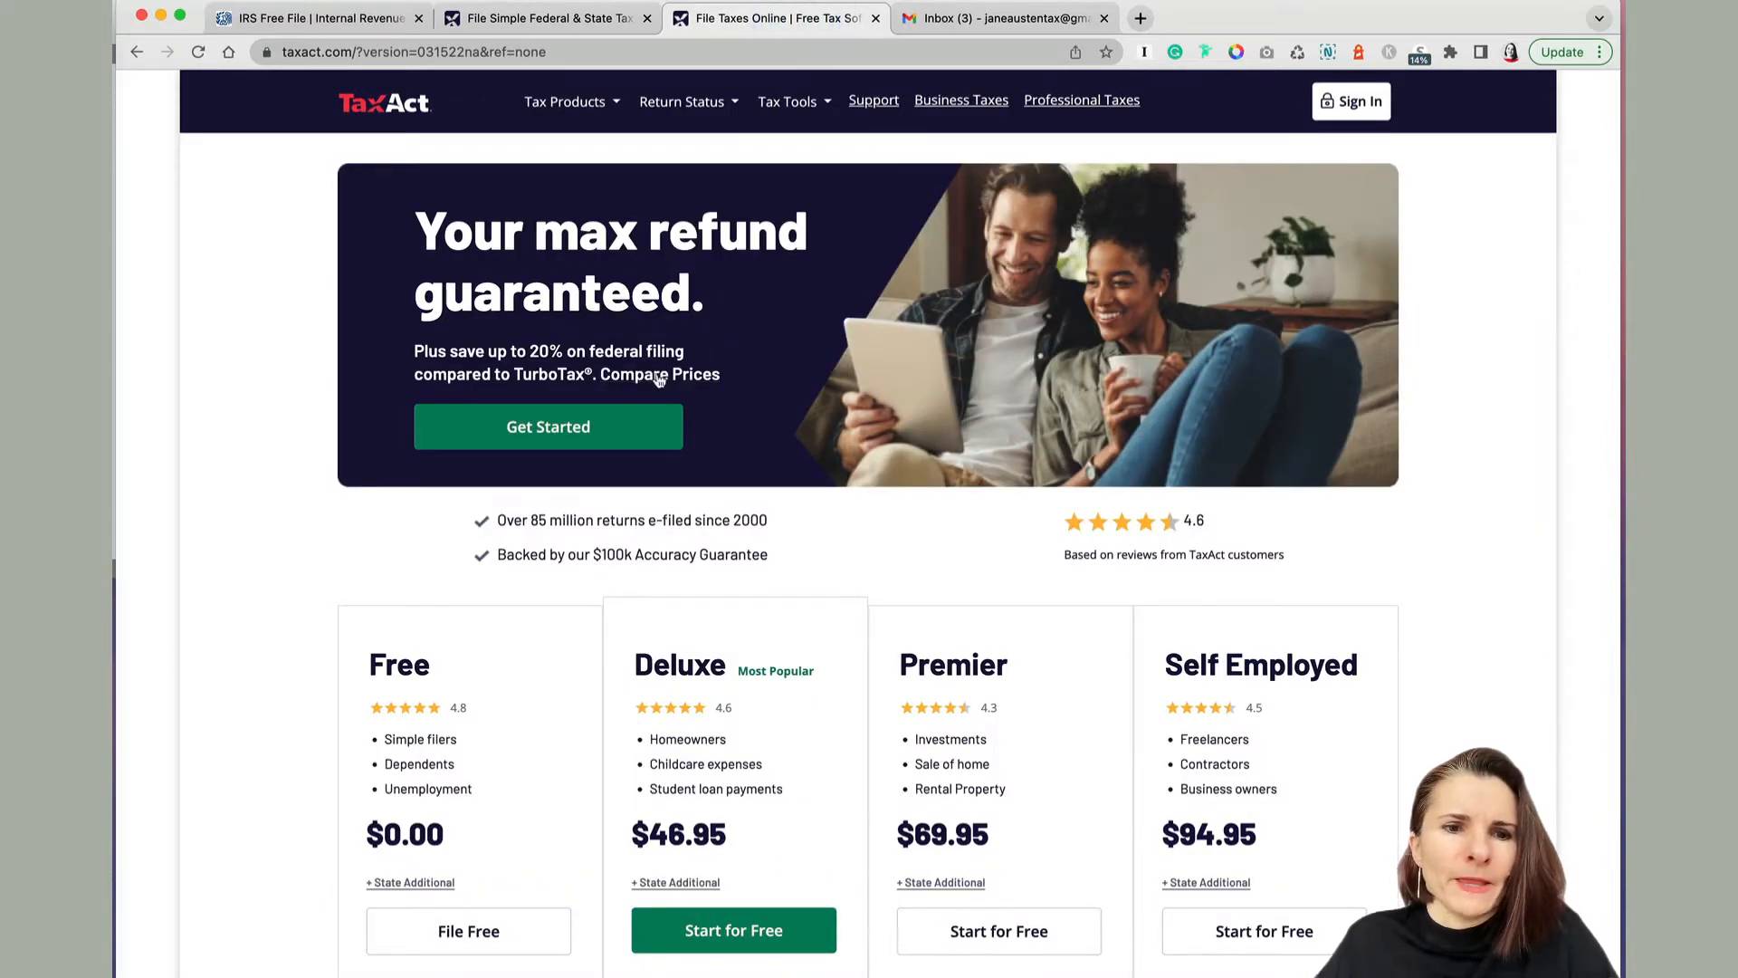
click(543, 18)
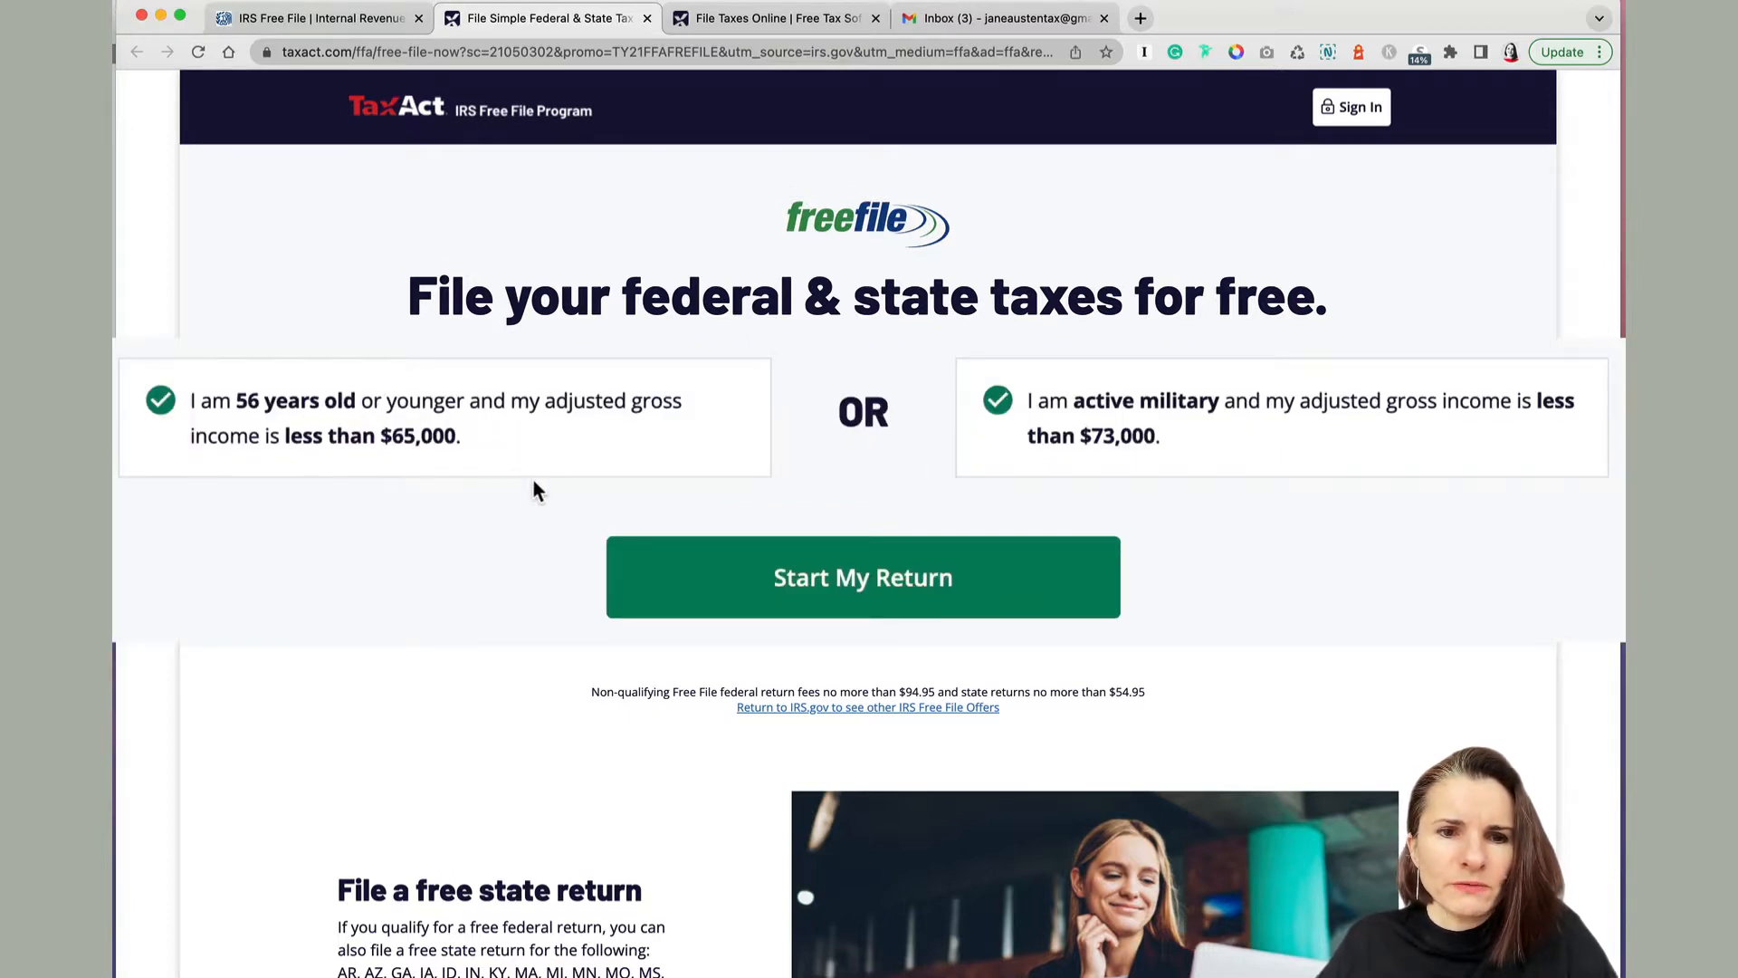
scroll(508, 516, down, 3)
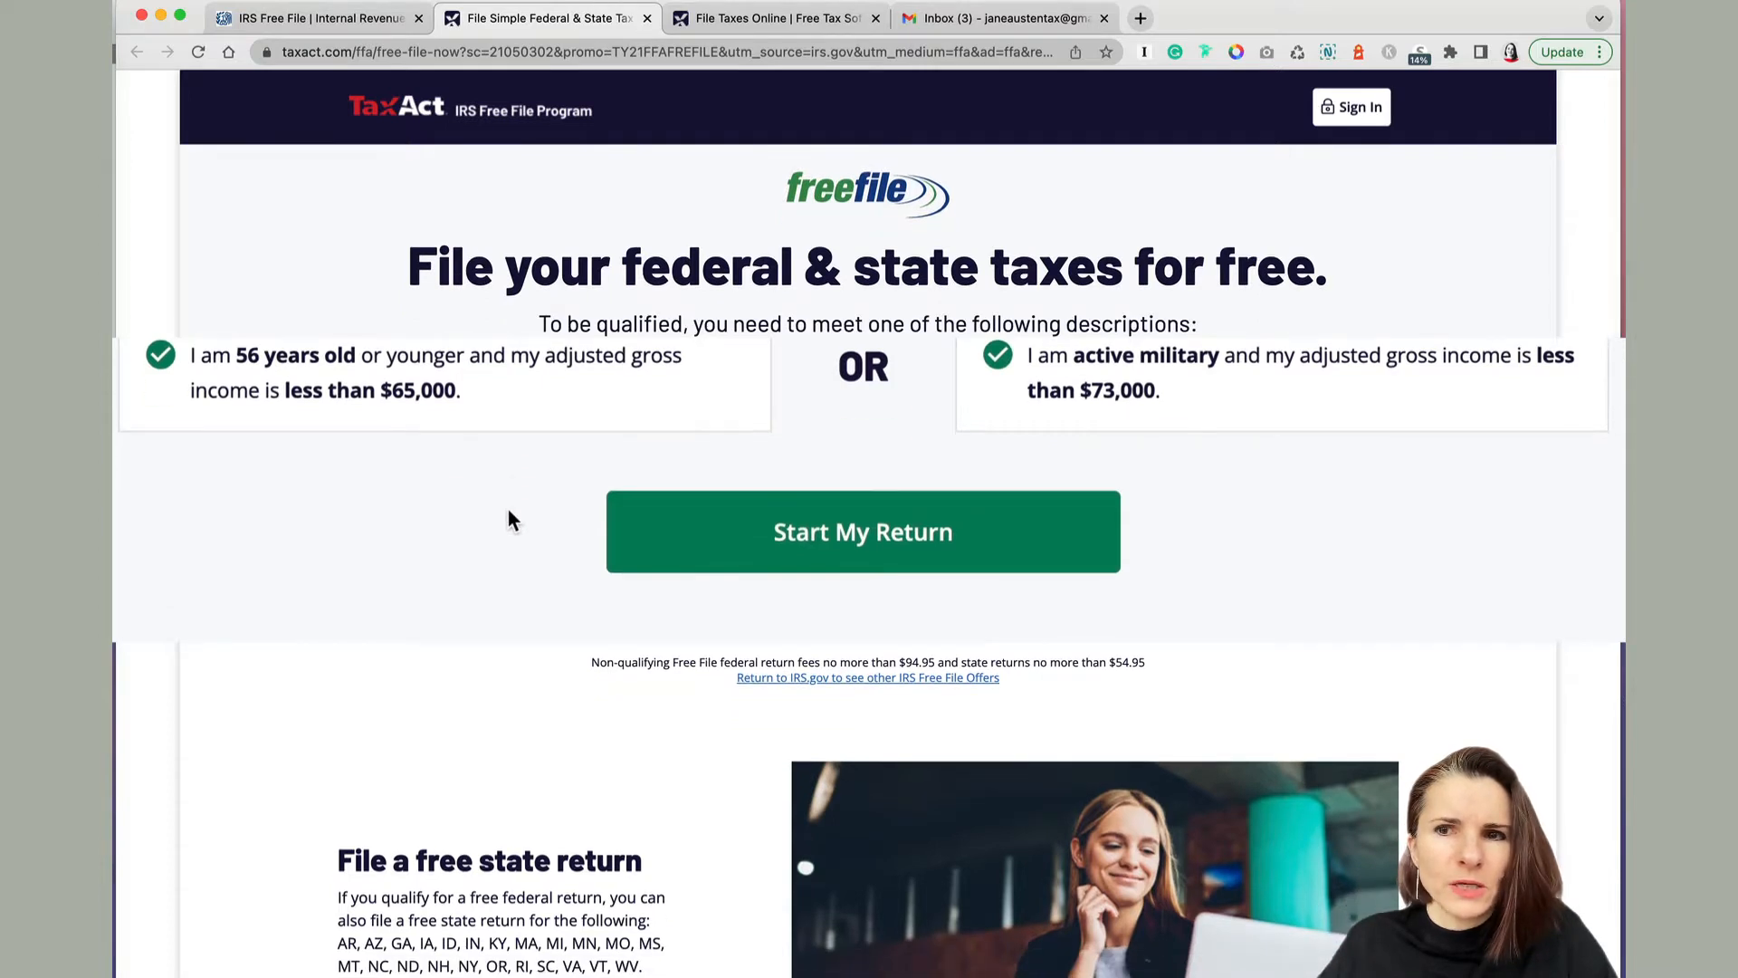
scroll(507, 511, up, 1)
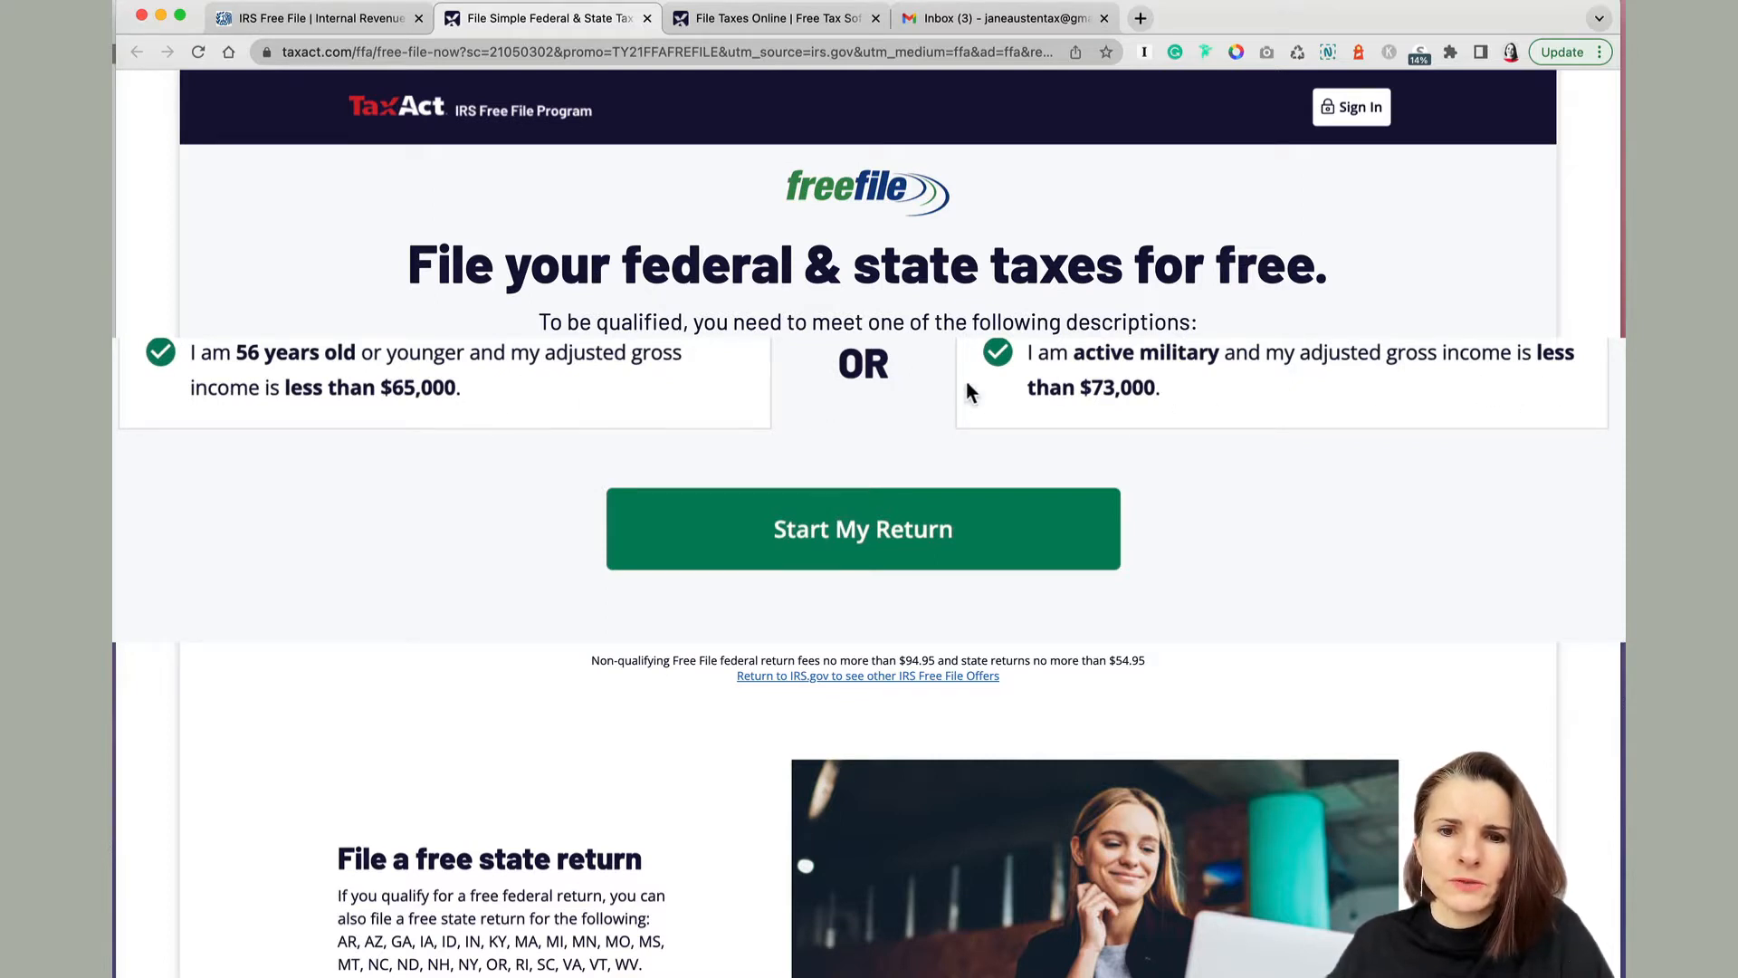
Highlight the states eligible for a free state return on TaxAct's page and check the offer's state filing terms on the IRS page
scroll(1319, 631, down, 5)
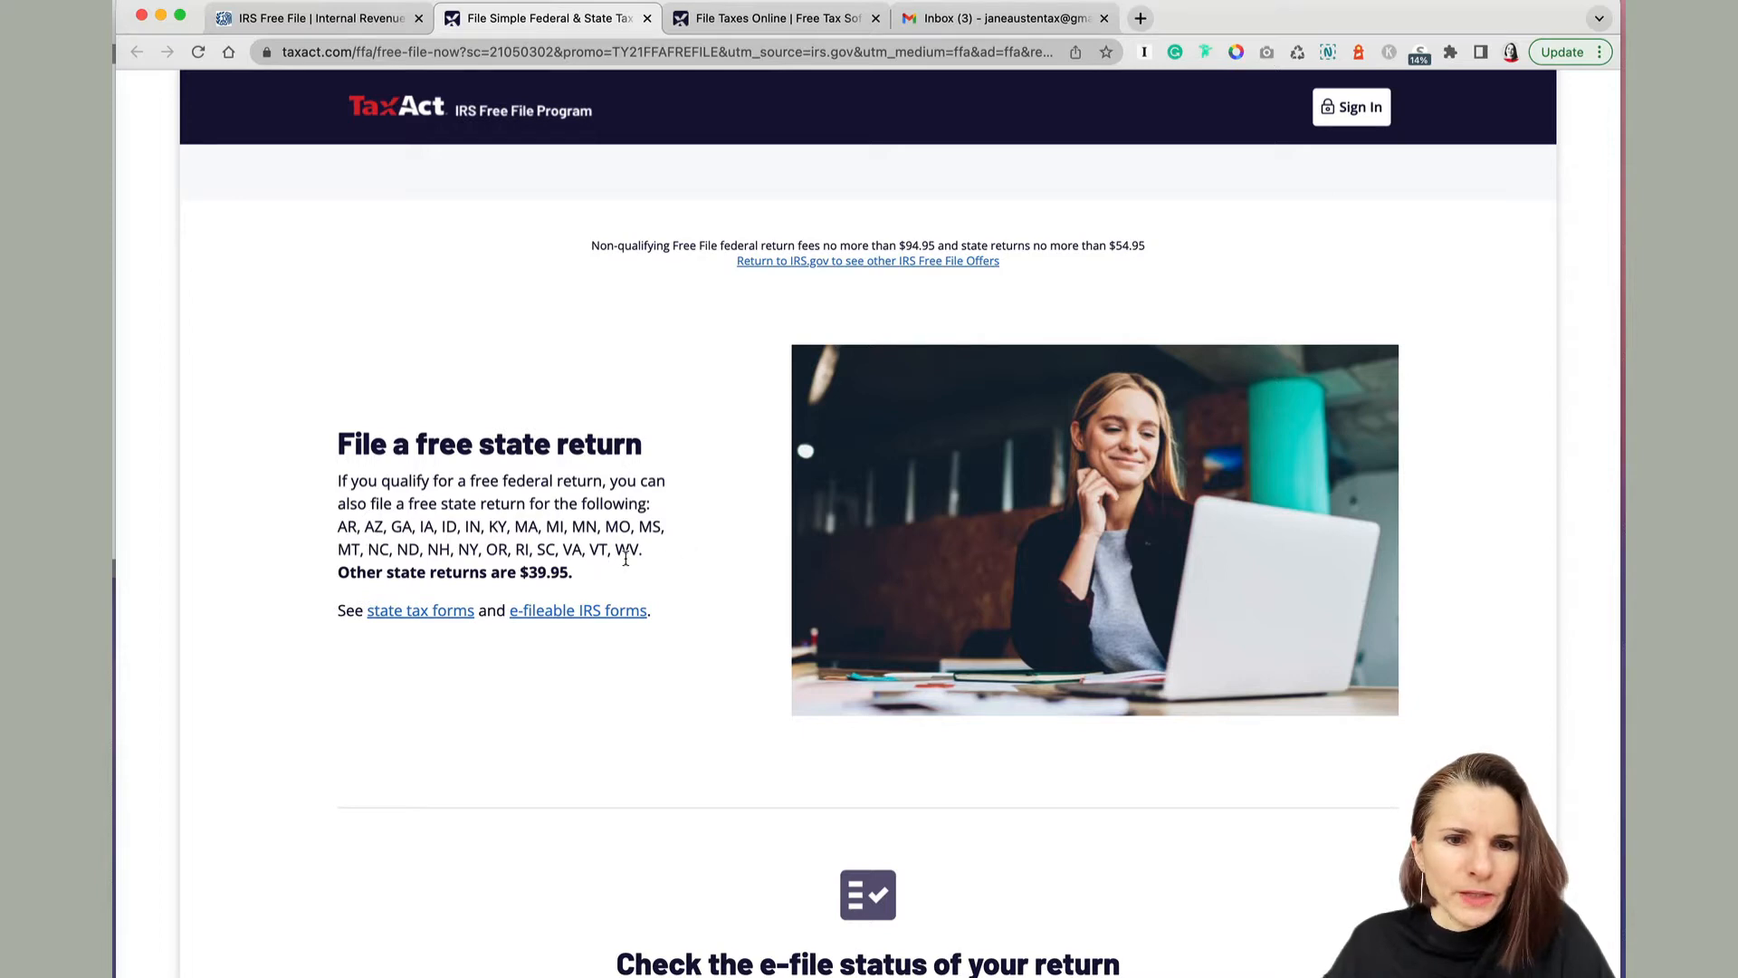
drag(648, 559, 326, 524)
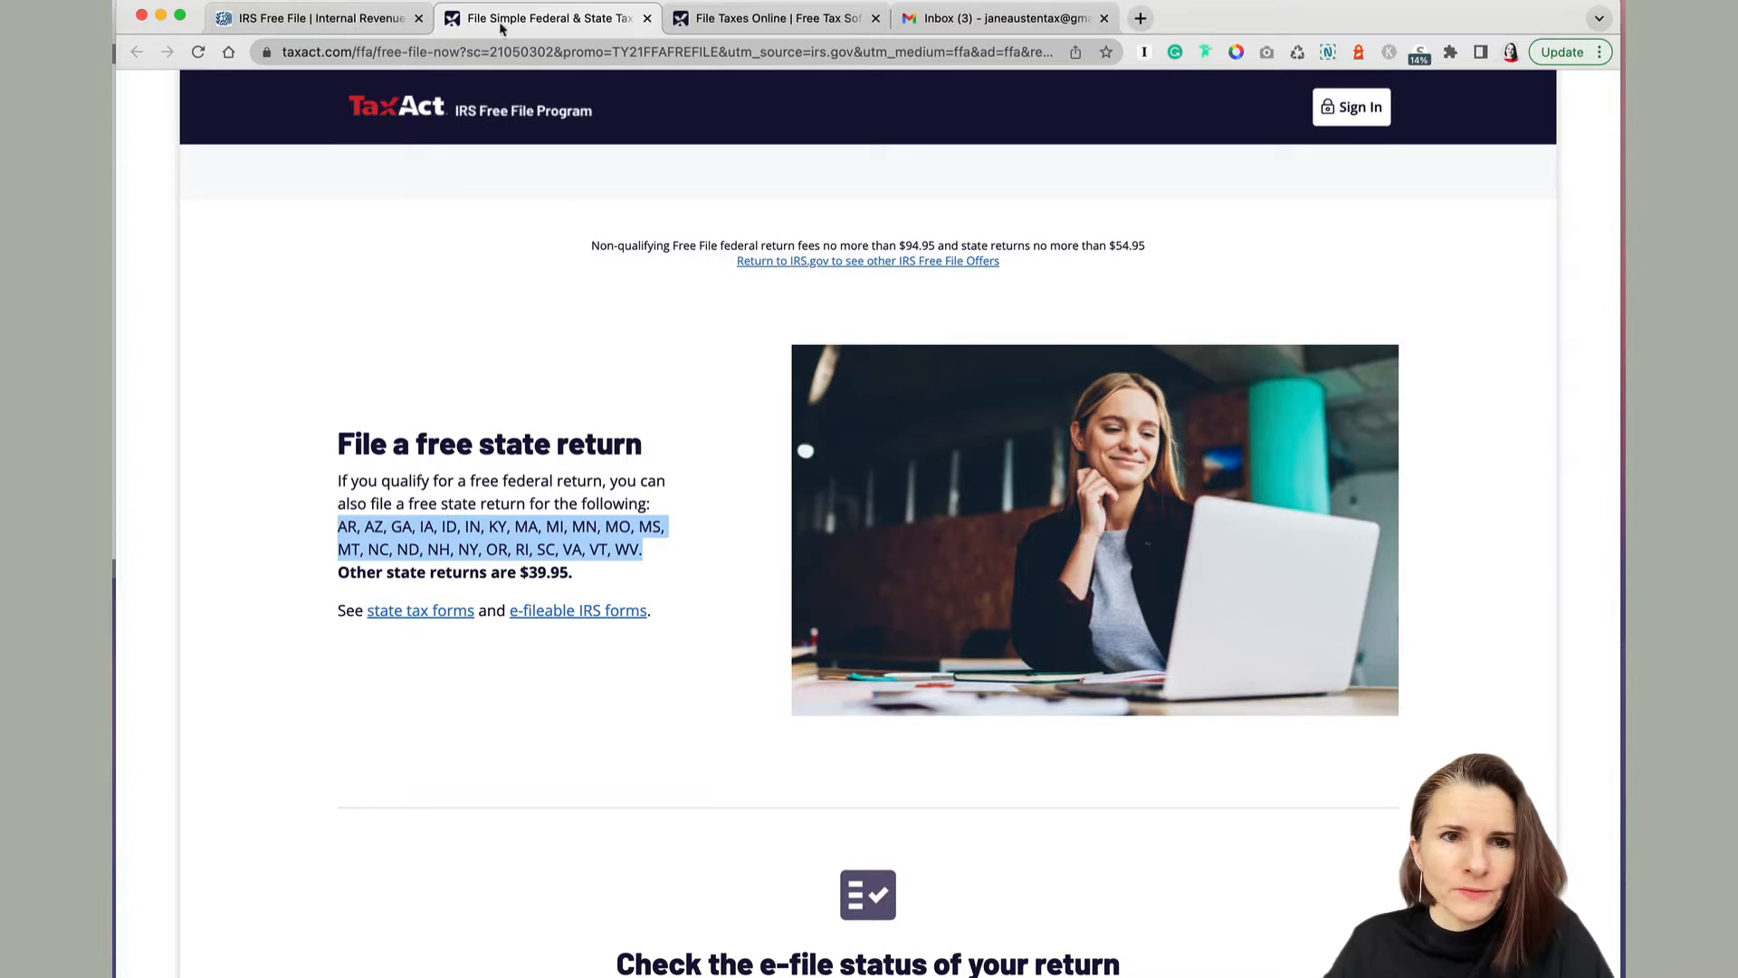
click(372, 25)
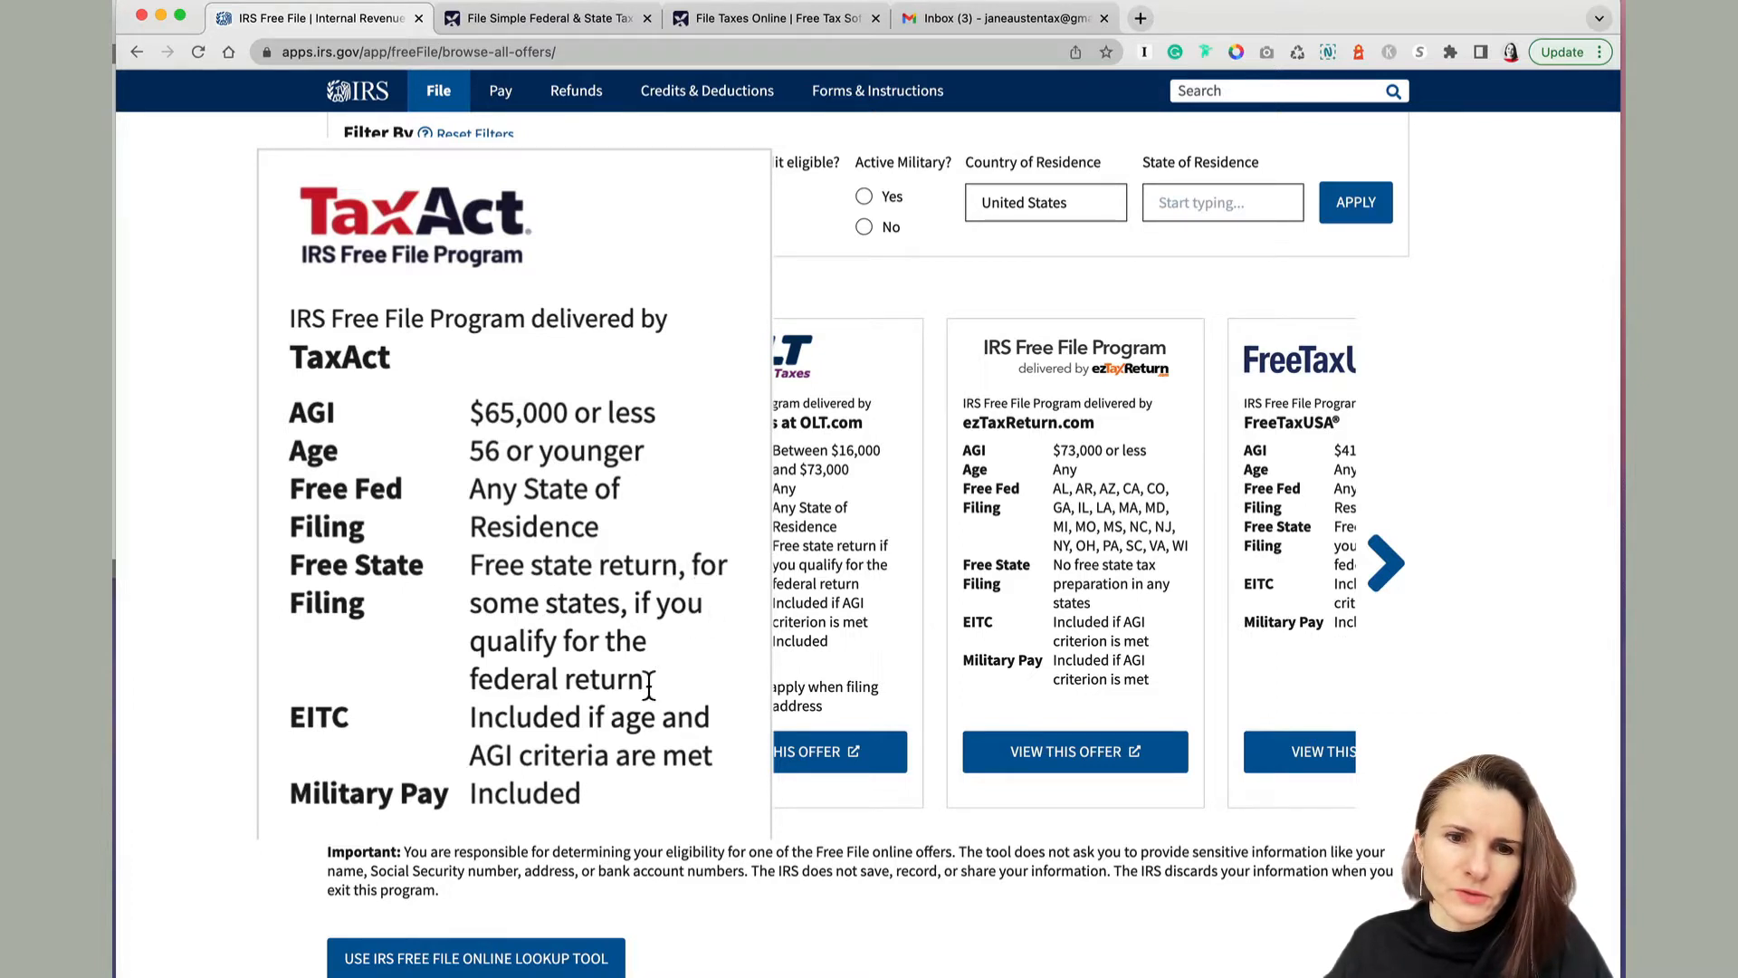
drag(652, 681, 467, 597)
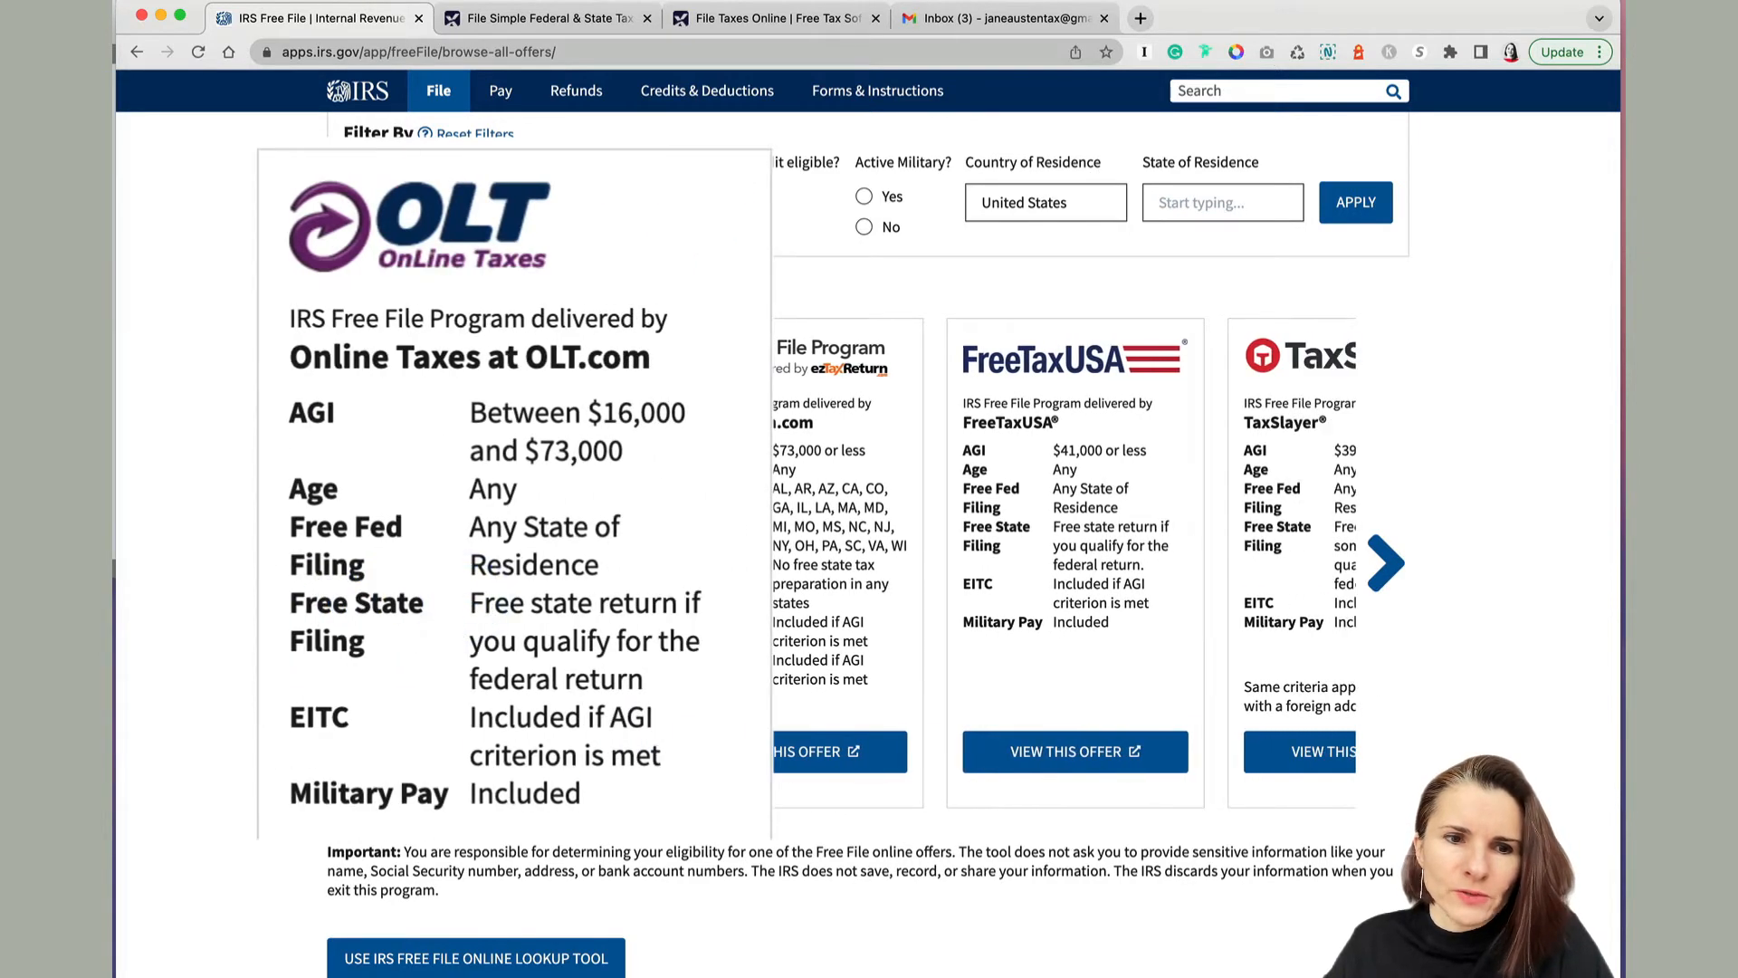
click(350, 563)
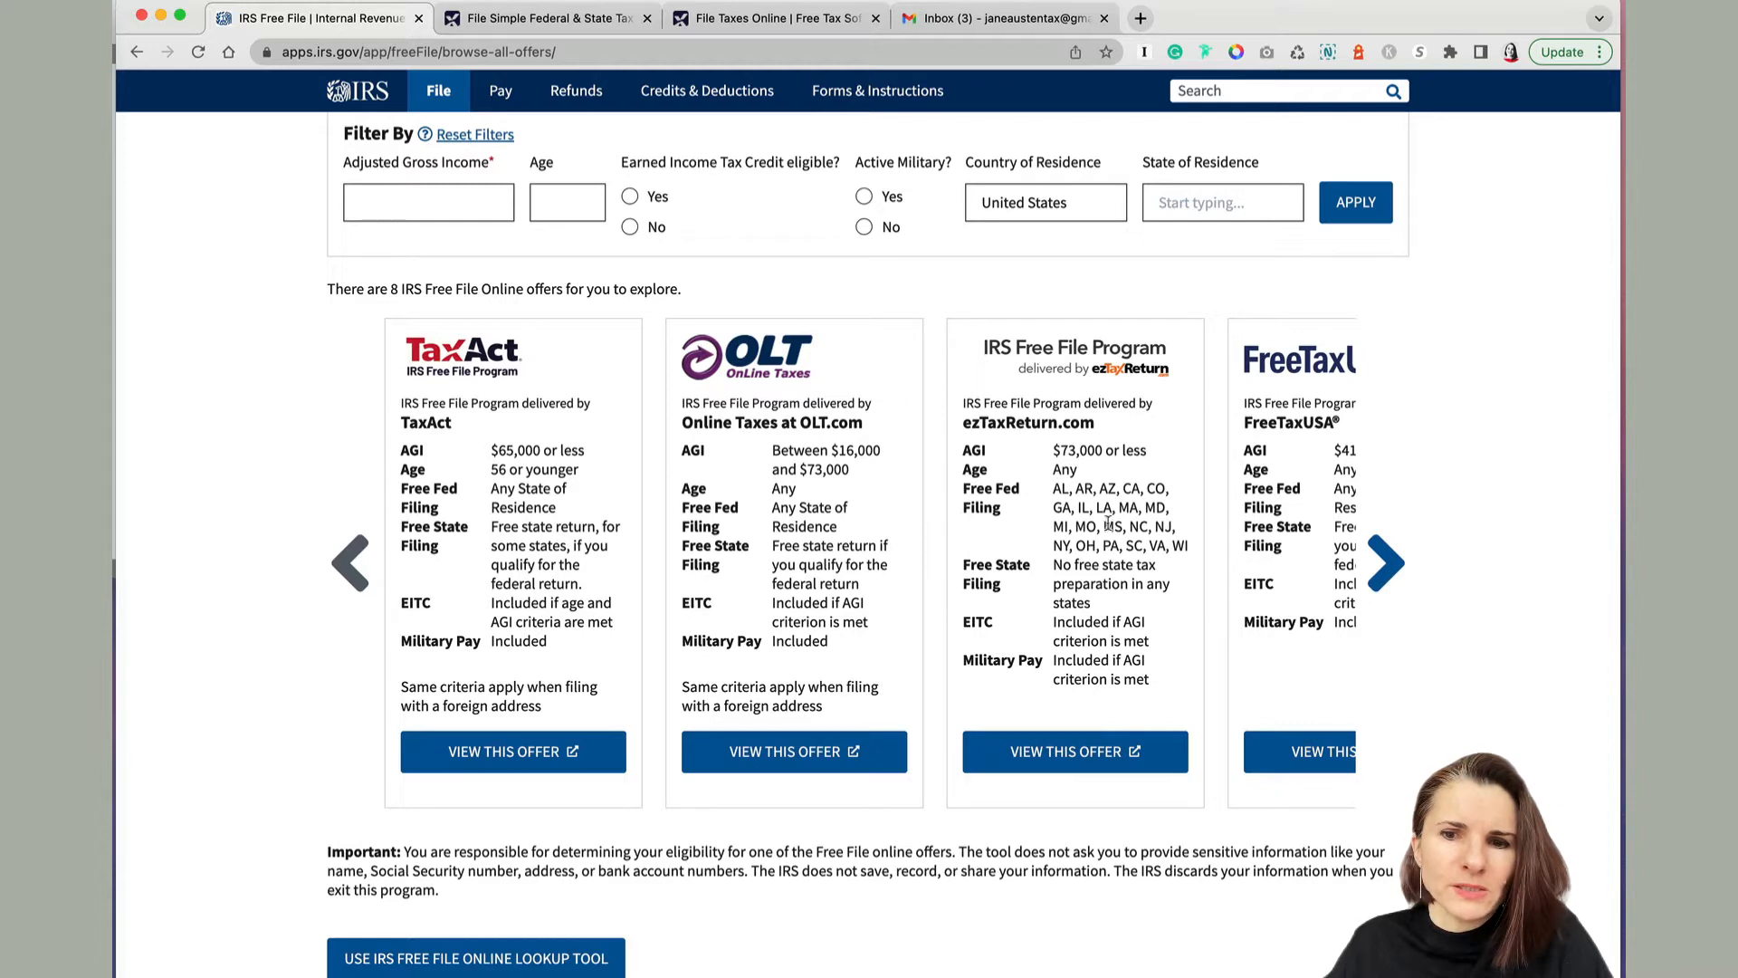
Highlight the price line for other state returns on the TaxAct Free File page and look over the rest of the page
click(561, 22)
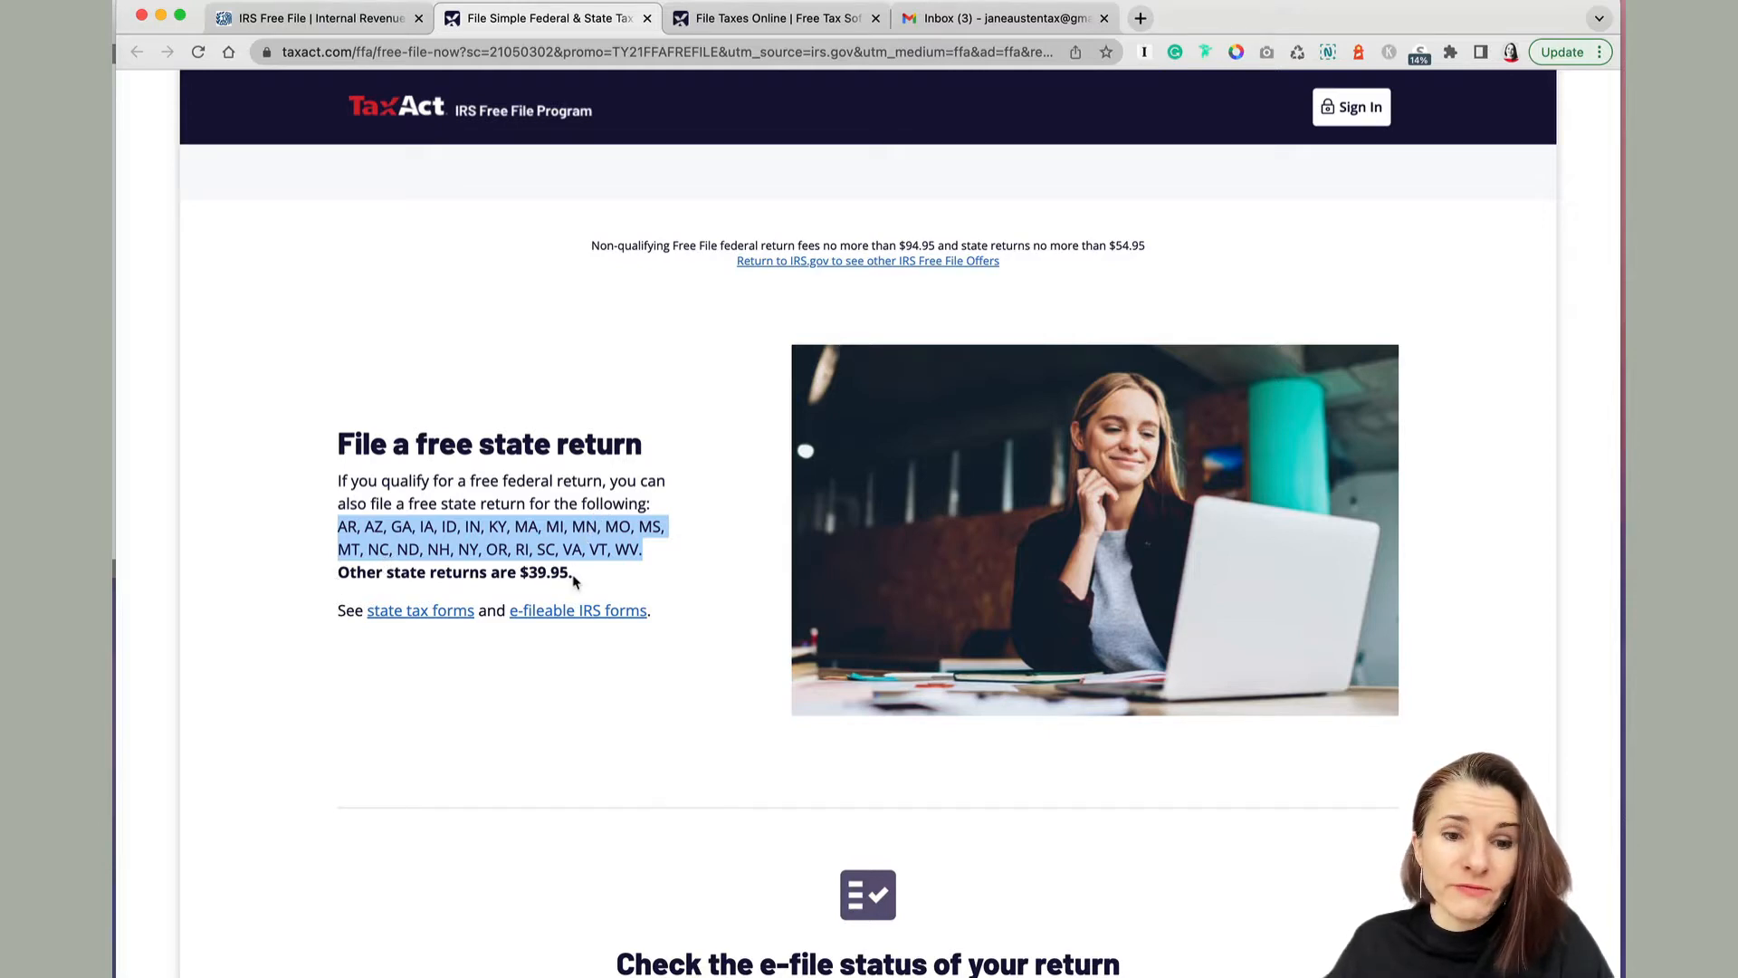
drag(574, 578, 340, 574)
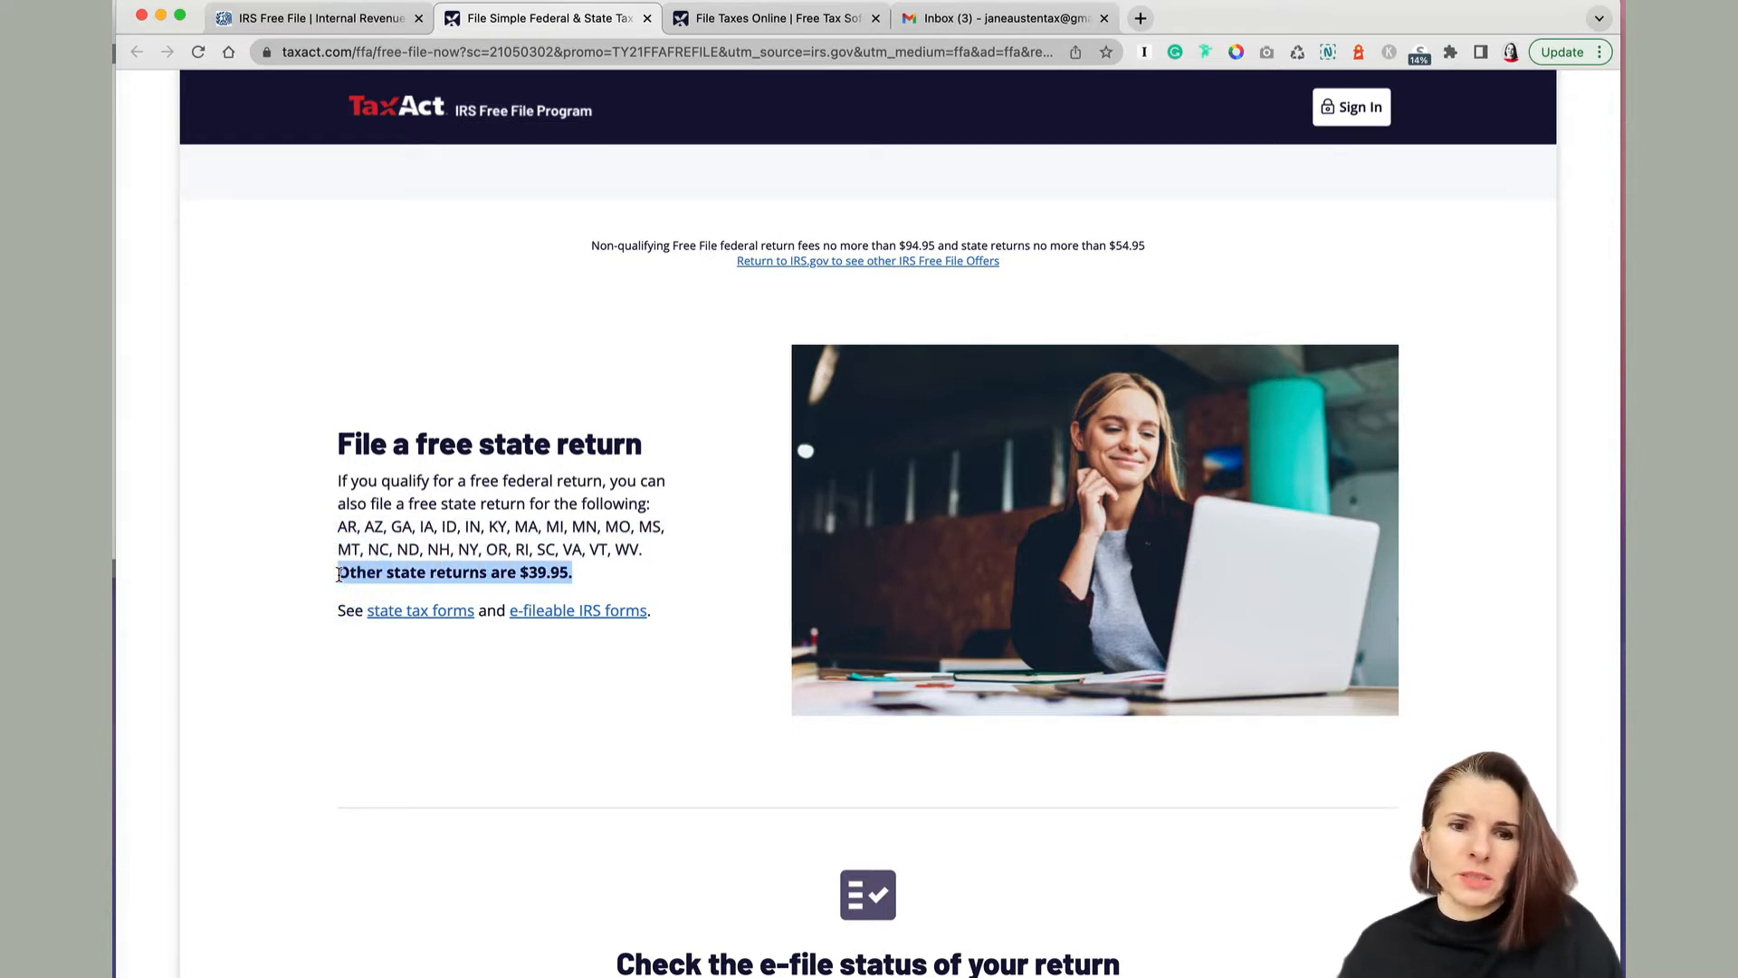
scroll(647, 360, down, 3)
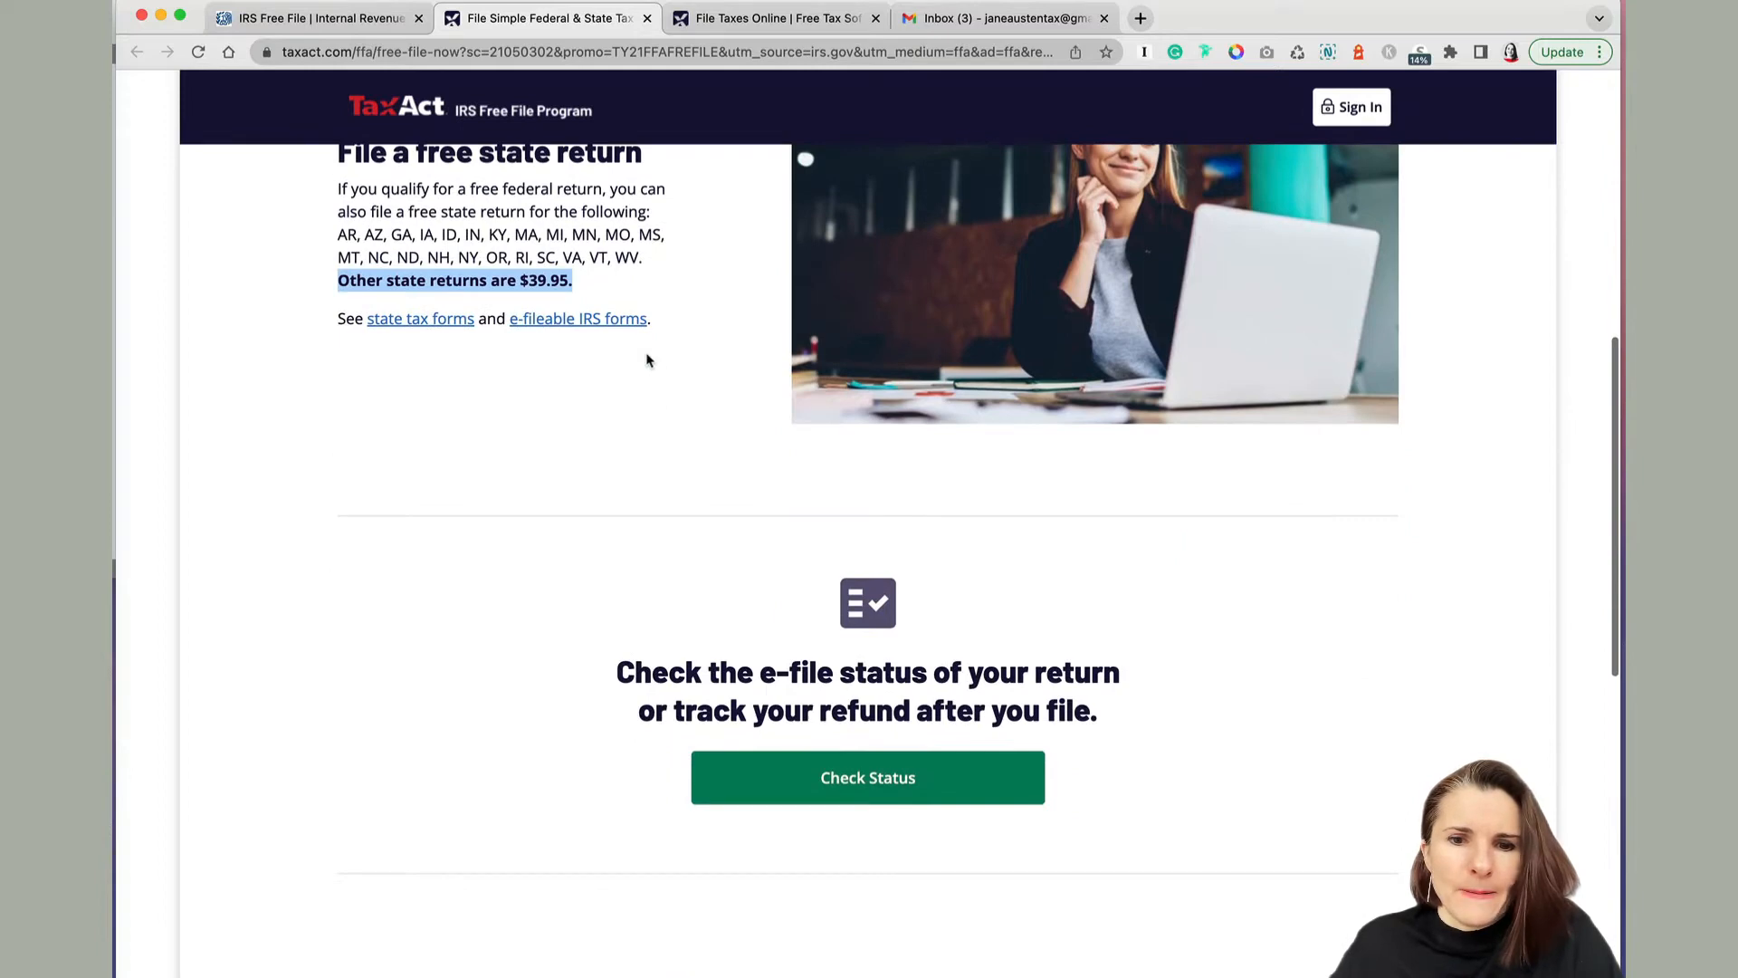
scroll(646, 361, up, 7)
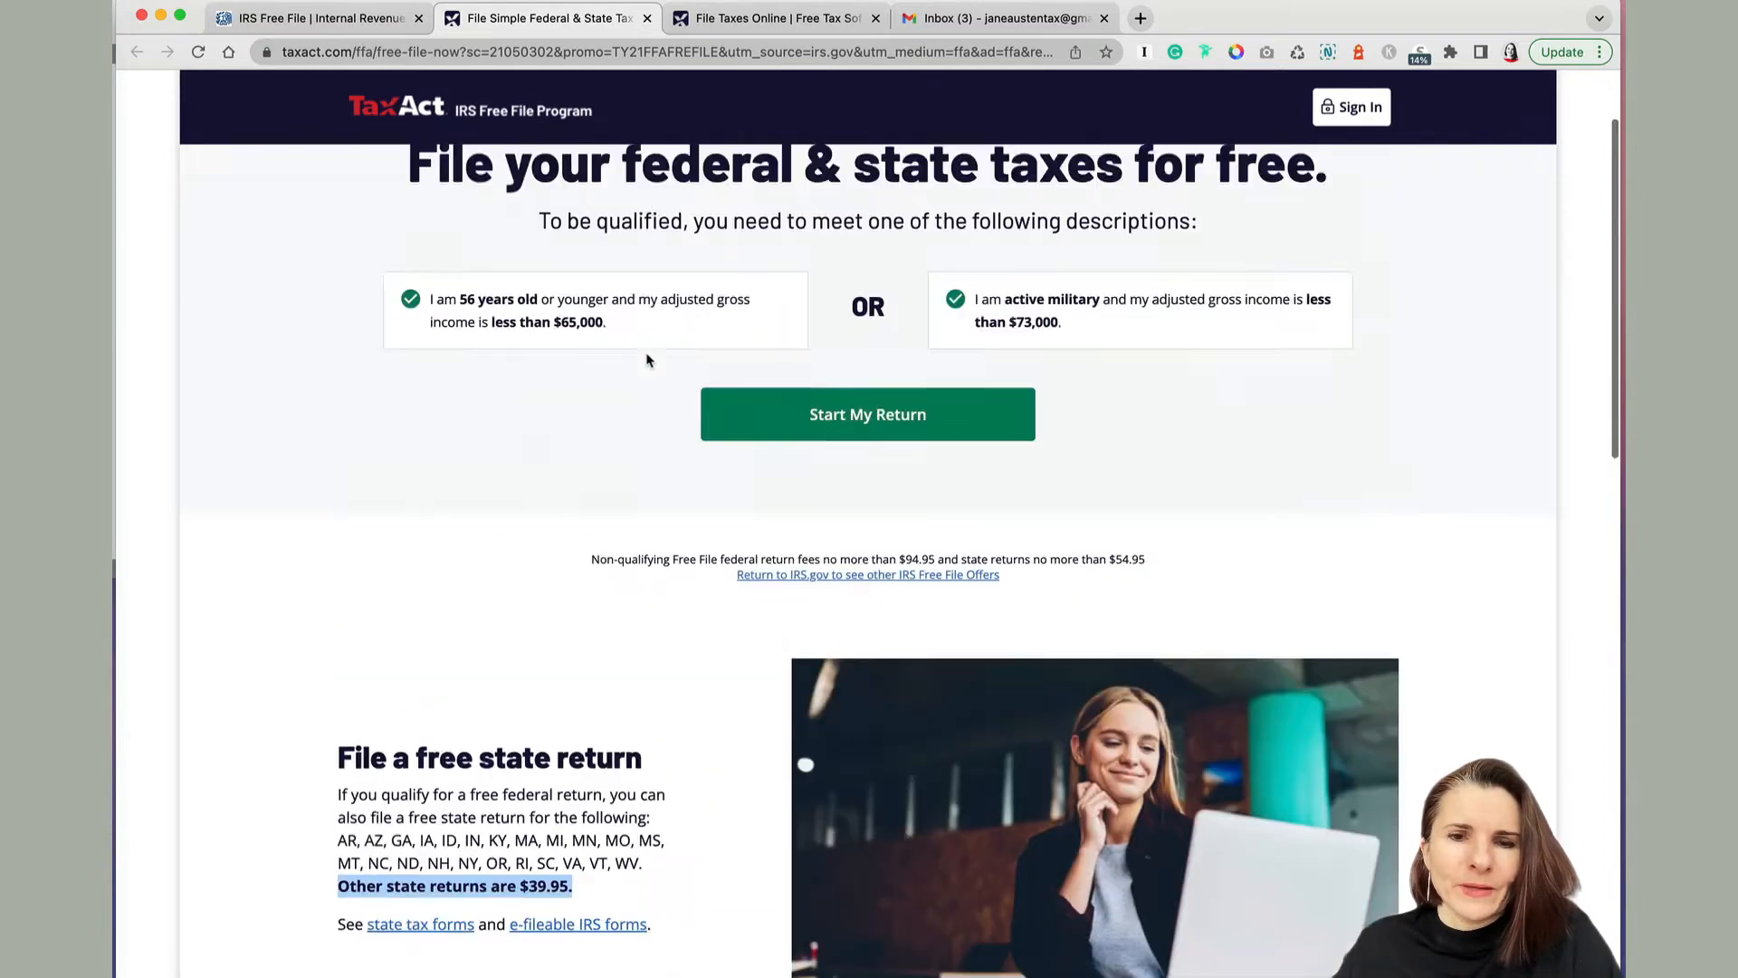
scroll(645, 355, down, 7)
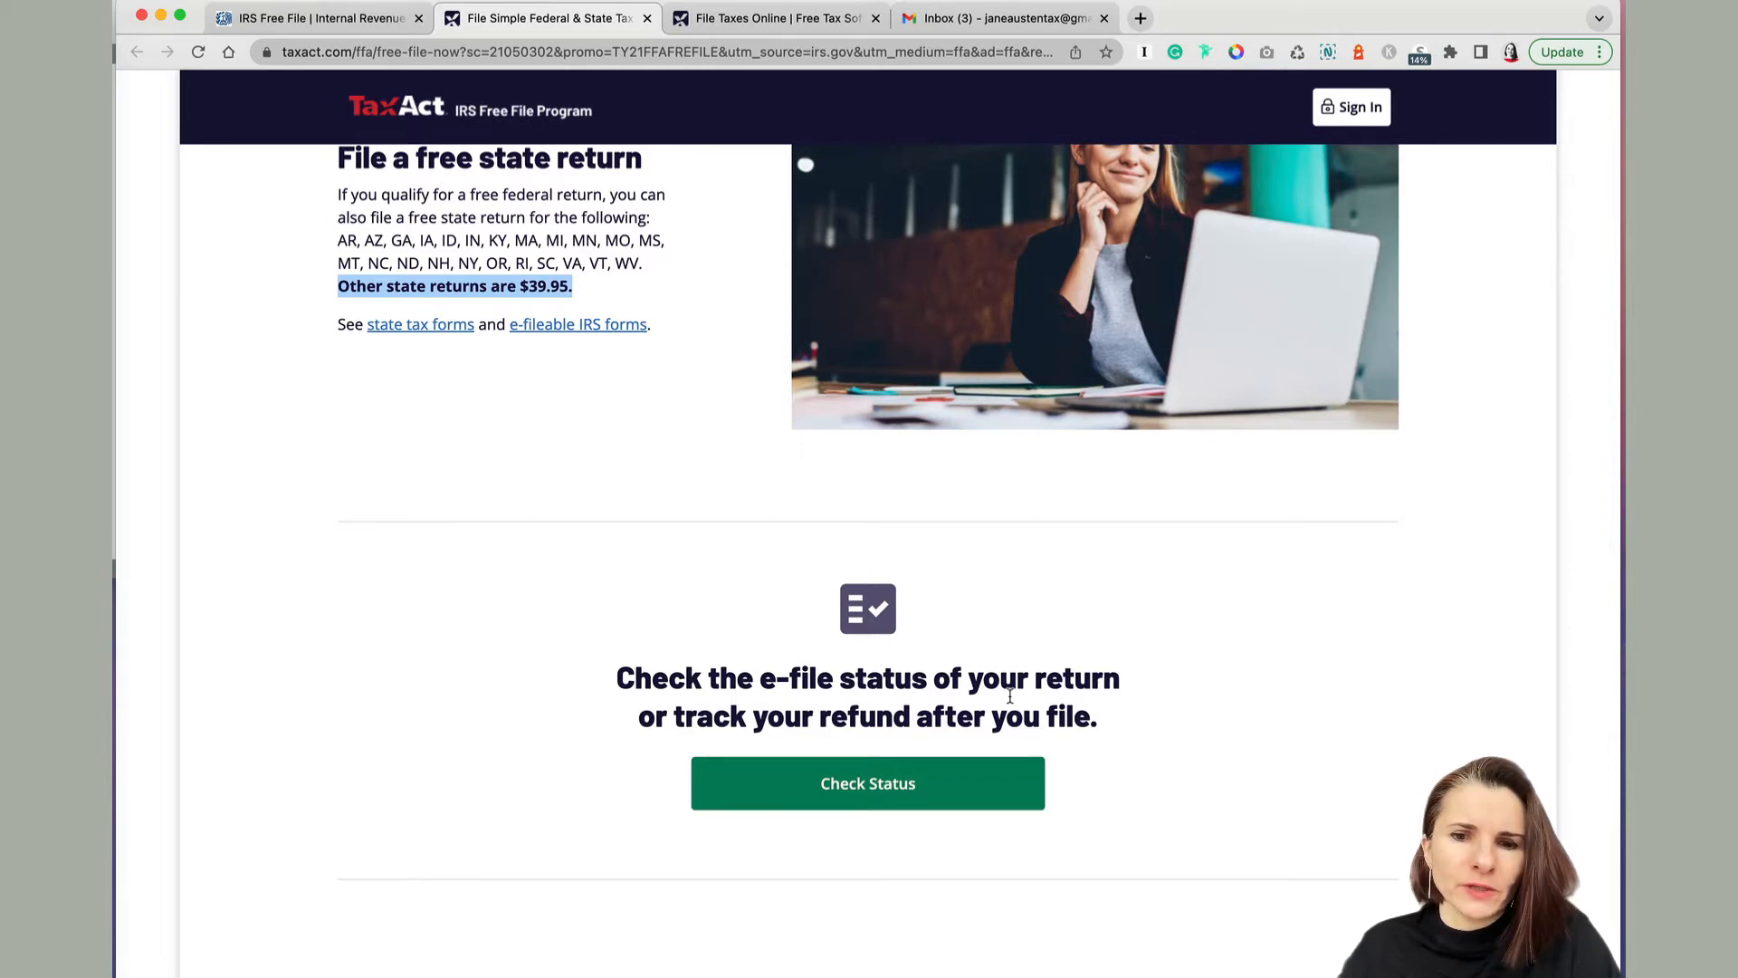
scroll(1010, 695, up, 7)
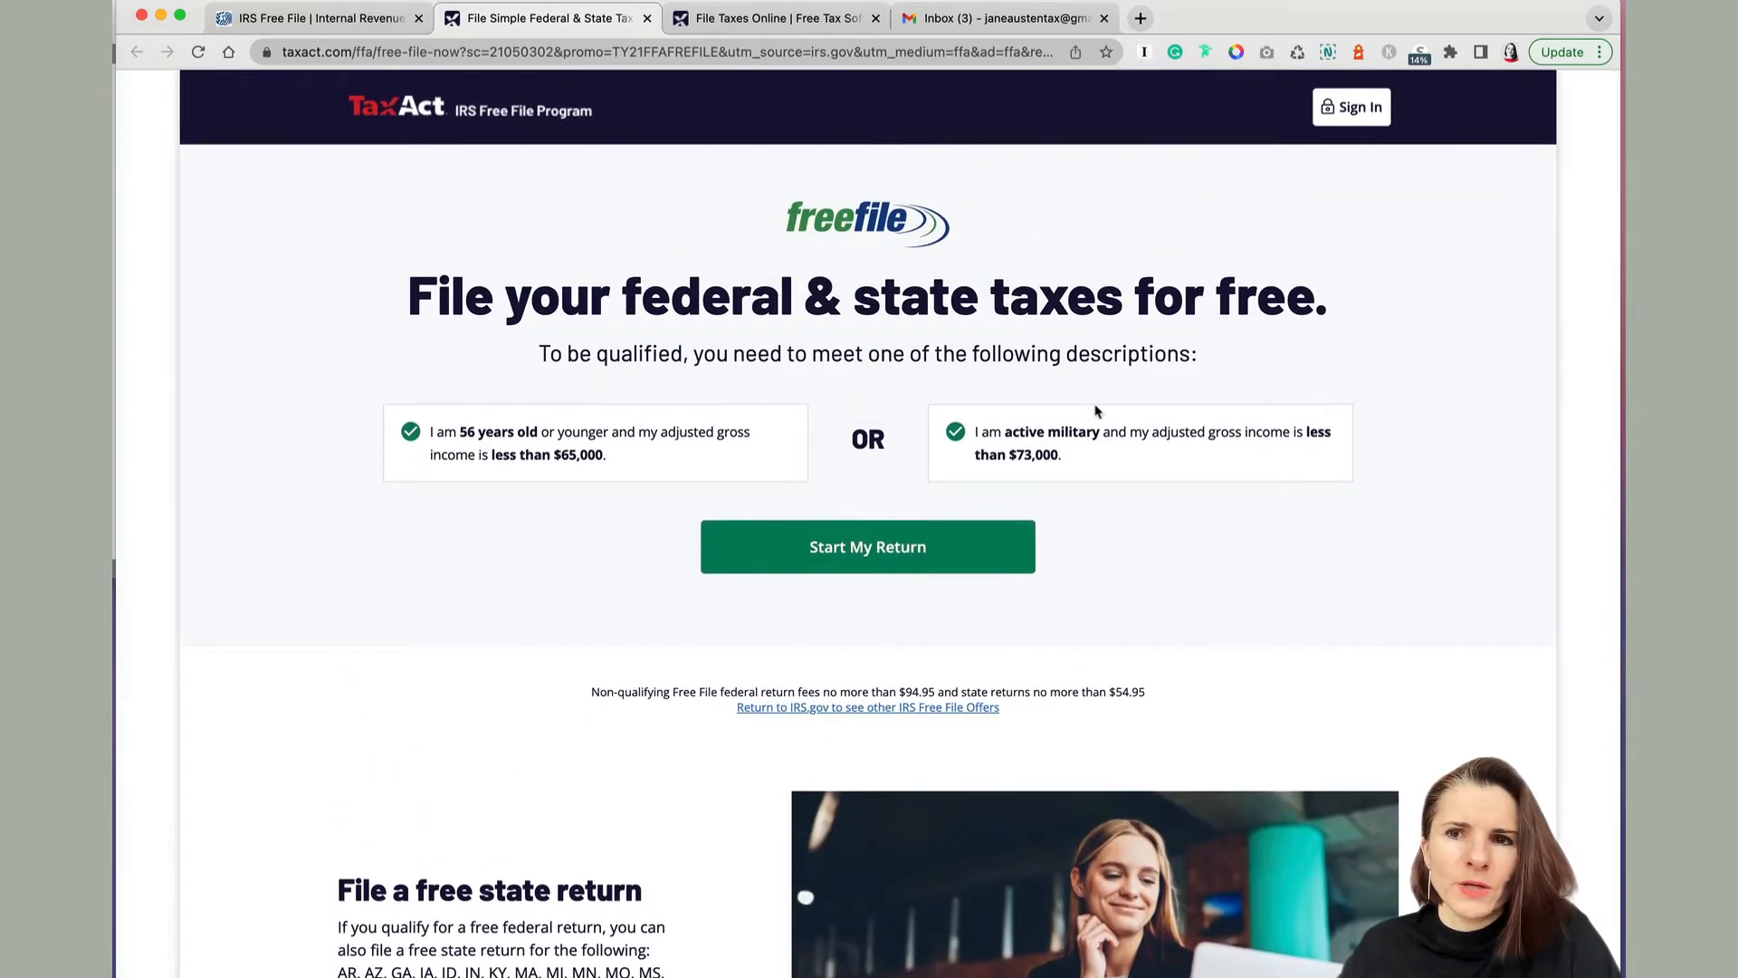
Expand the Free plan's details on the regular TaxAct homepage and examine its covered income types, deductions, credits and features
click(769, 20)
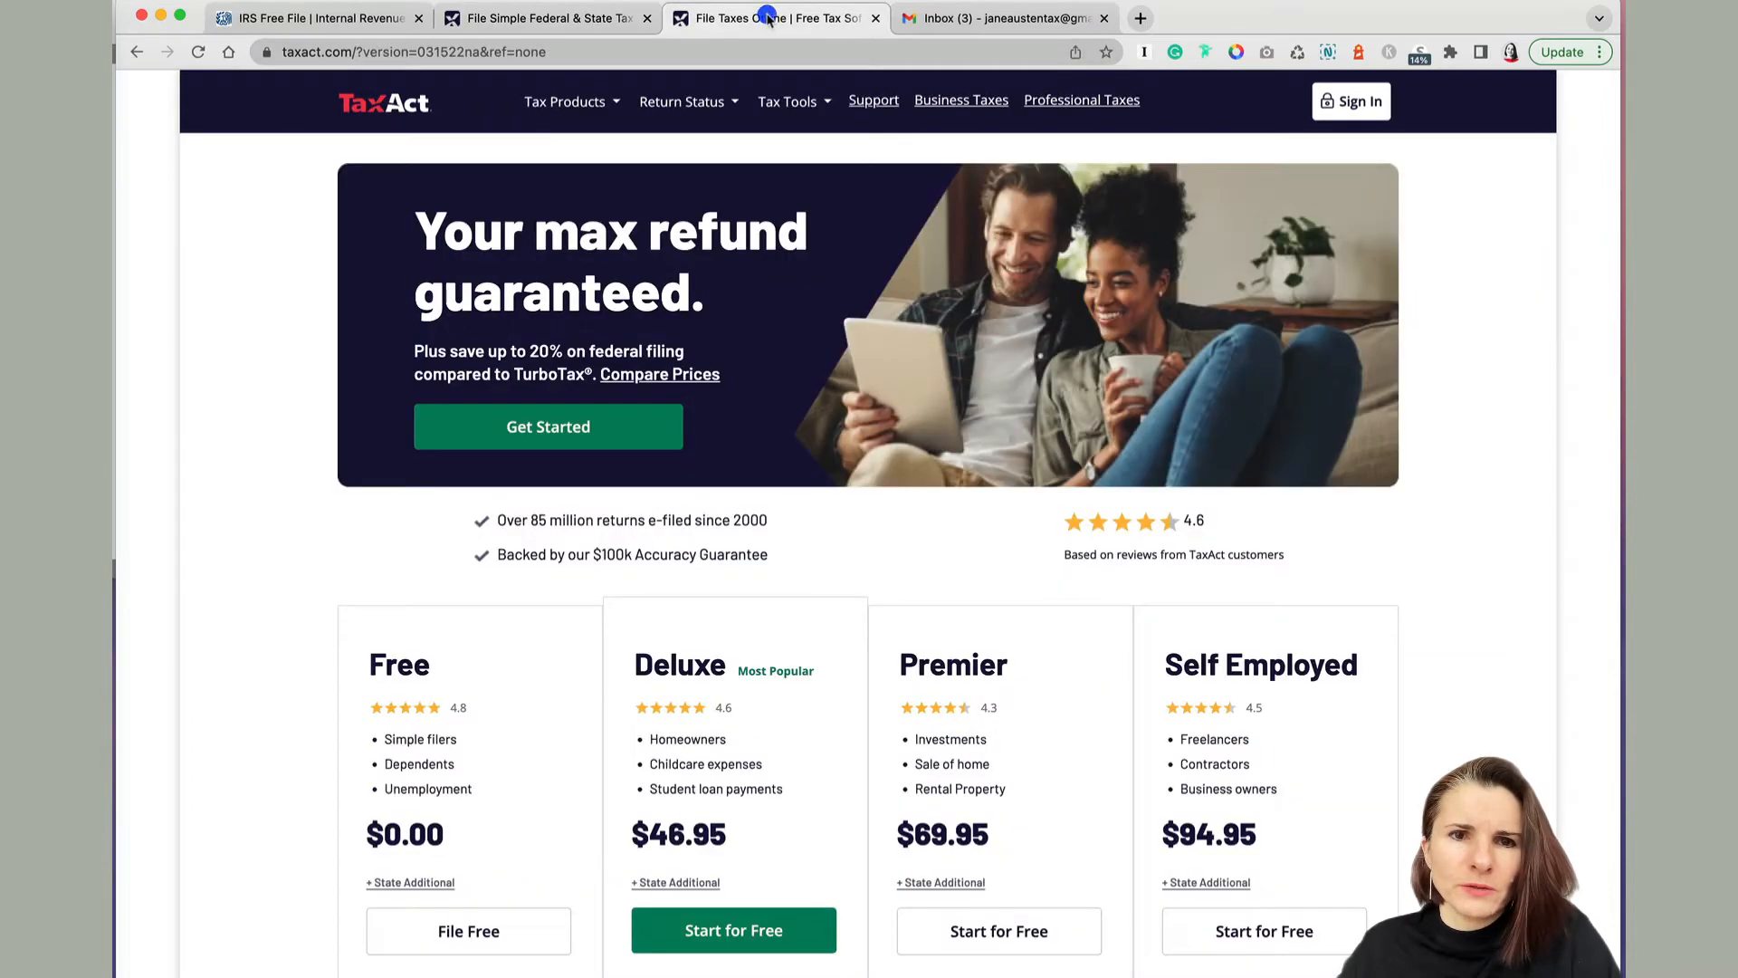
scroll(820, 544, down, 2)
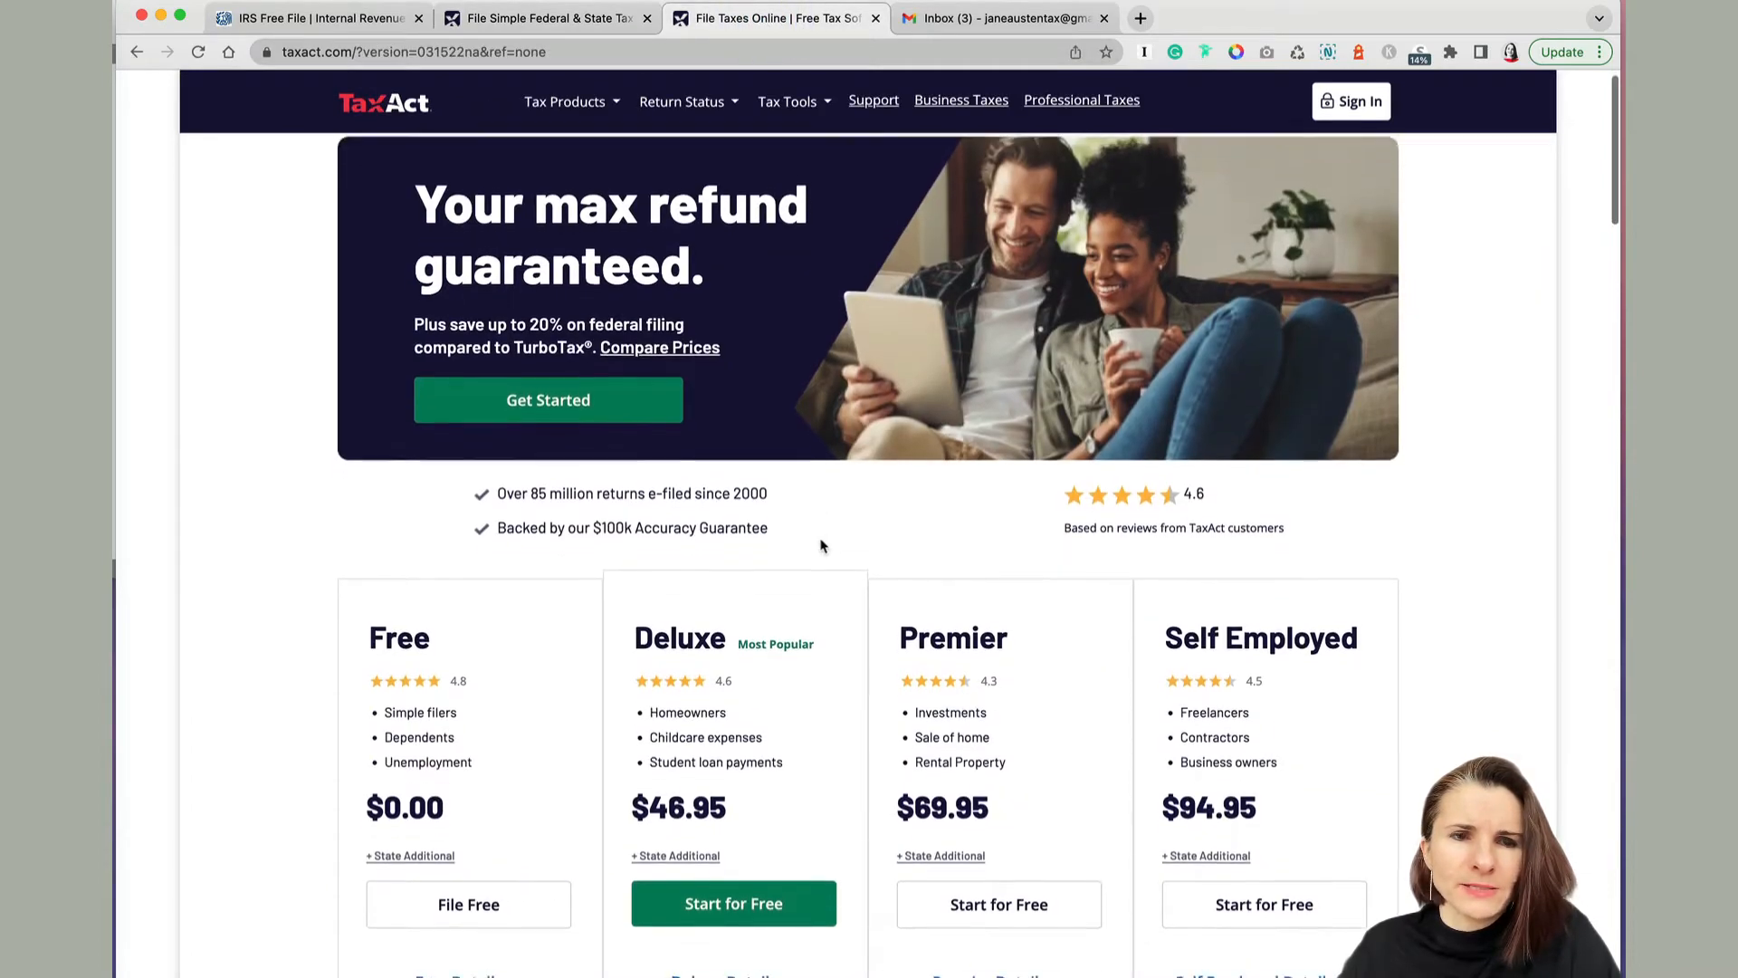
scroll(821, 546, down, 5)
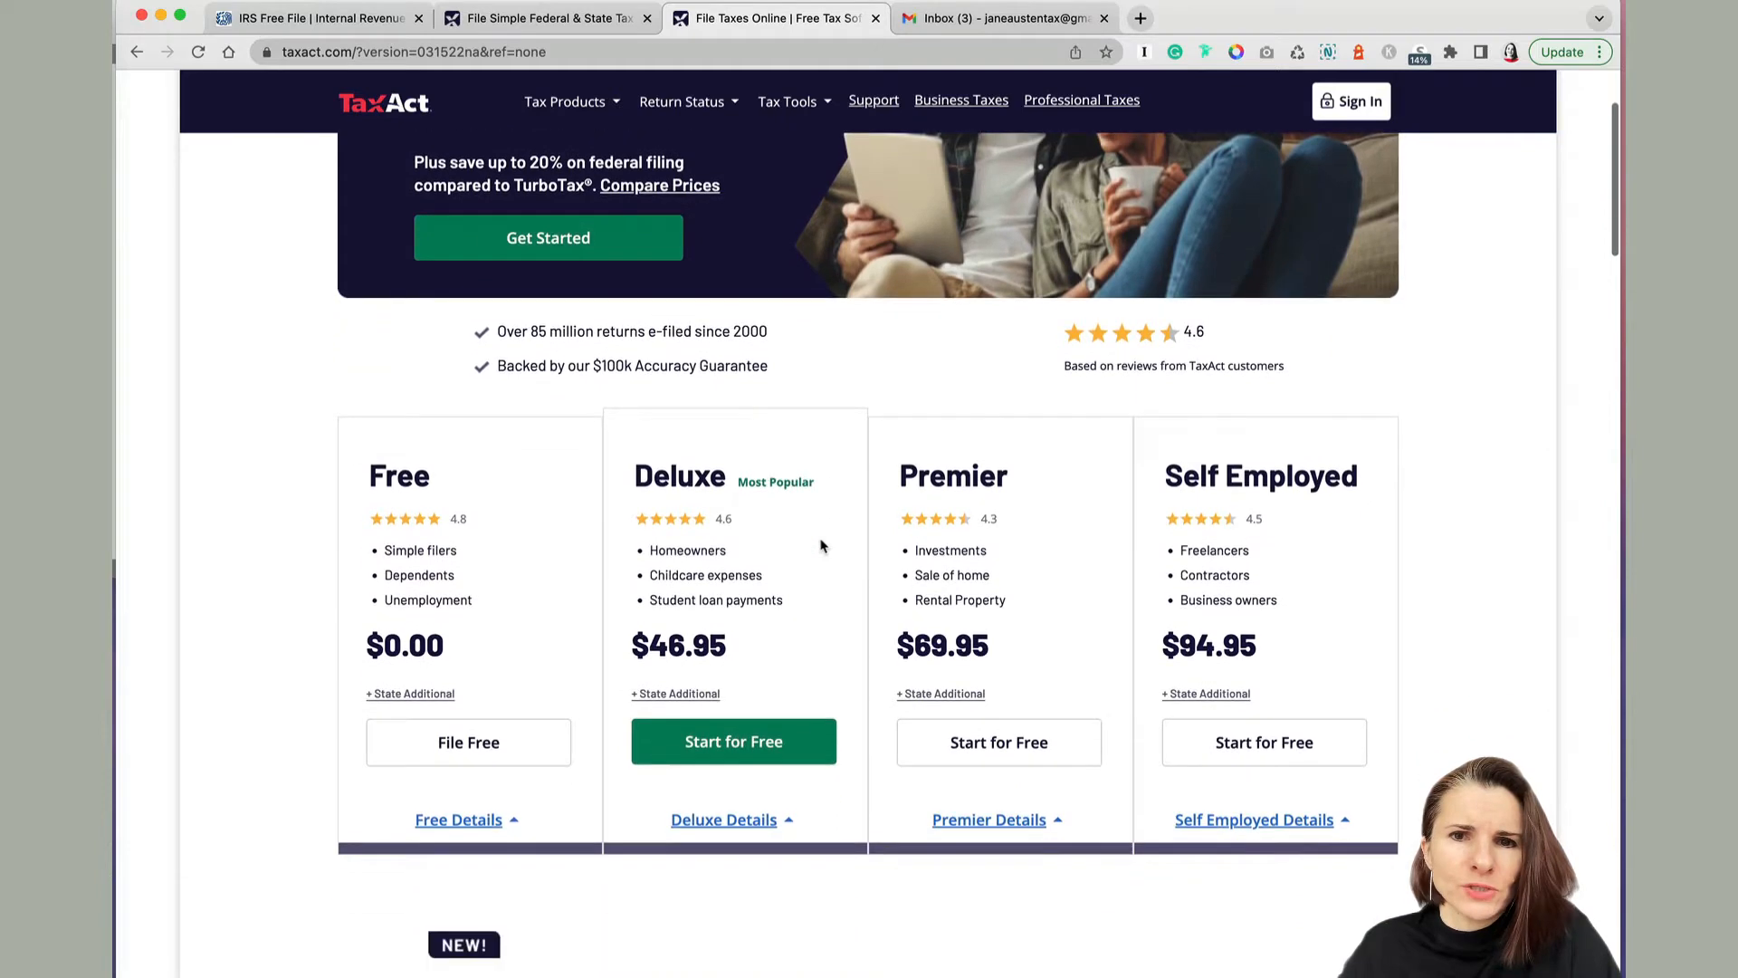
scroll(819, 543, down, 3)
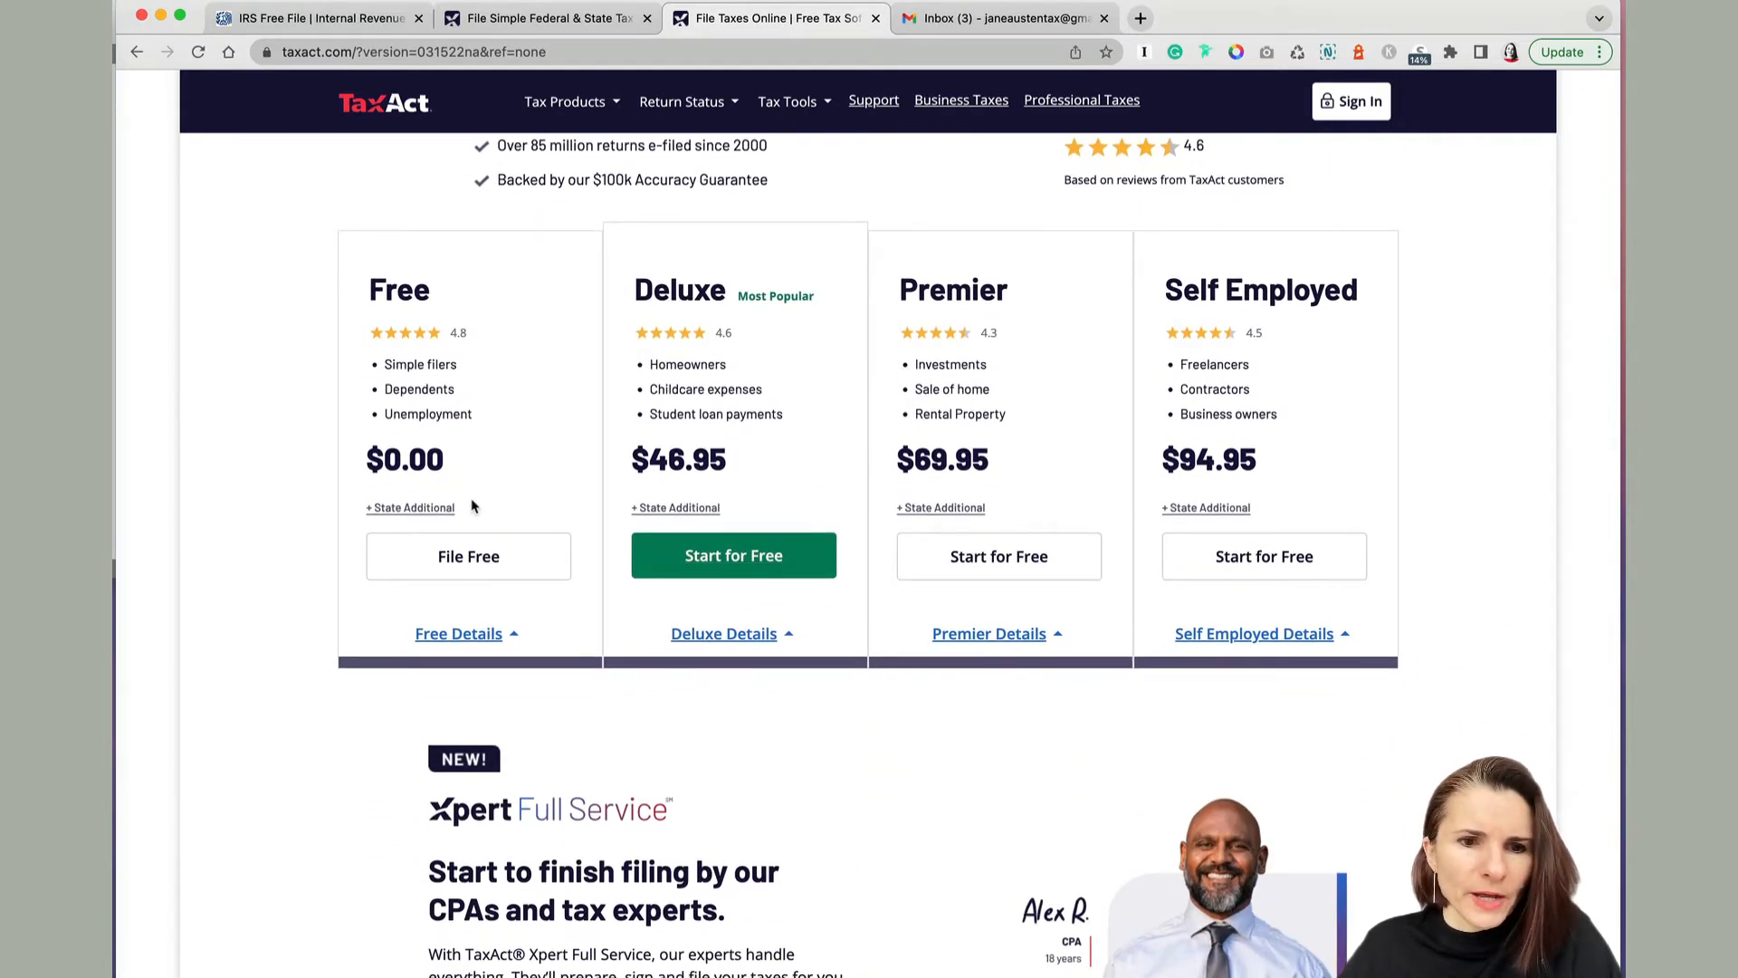
click(512, 637)
scroll(509, 638, down, 3)
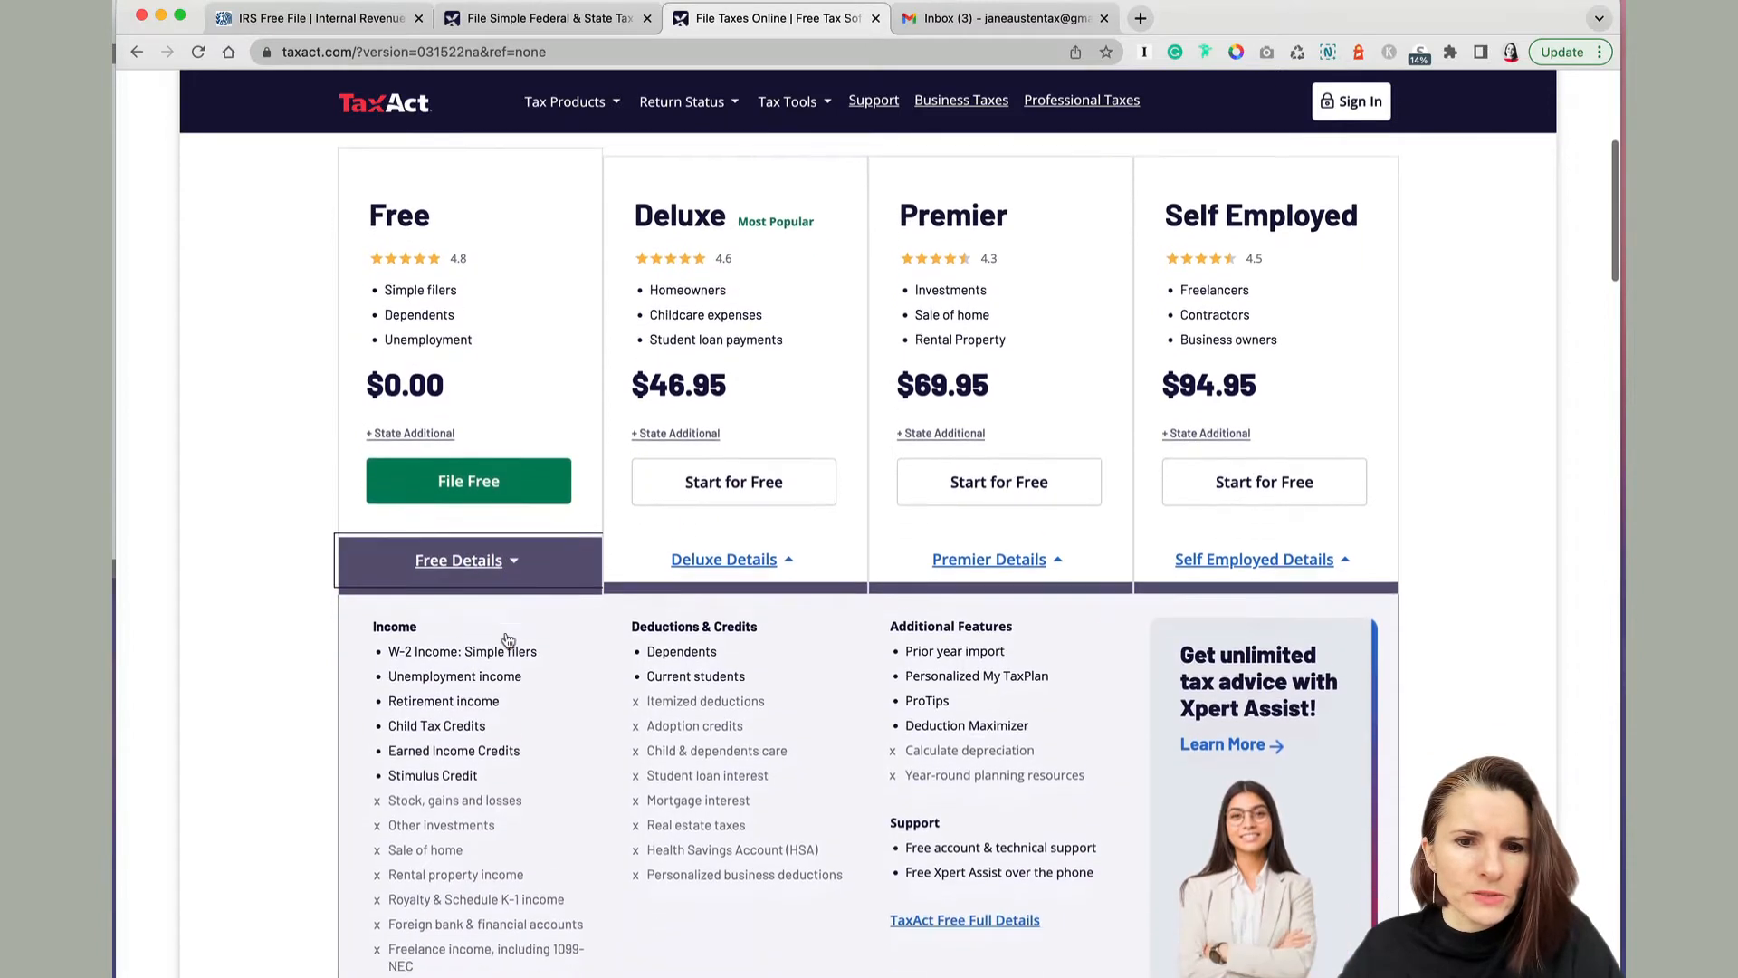
scroll(621, 845, down, 4)
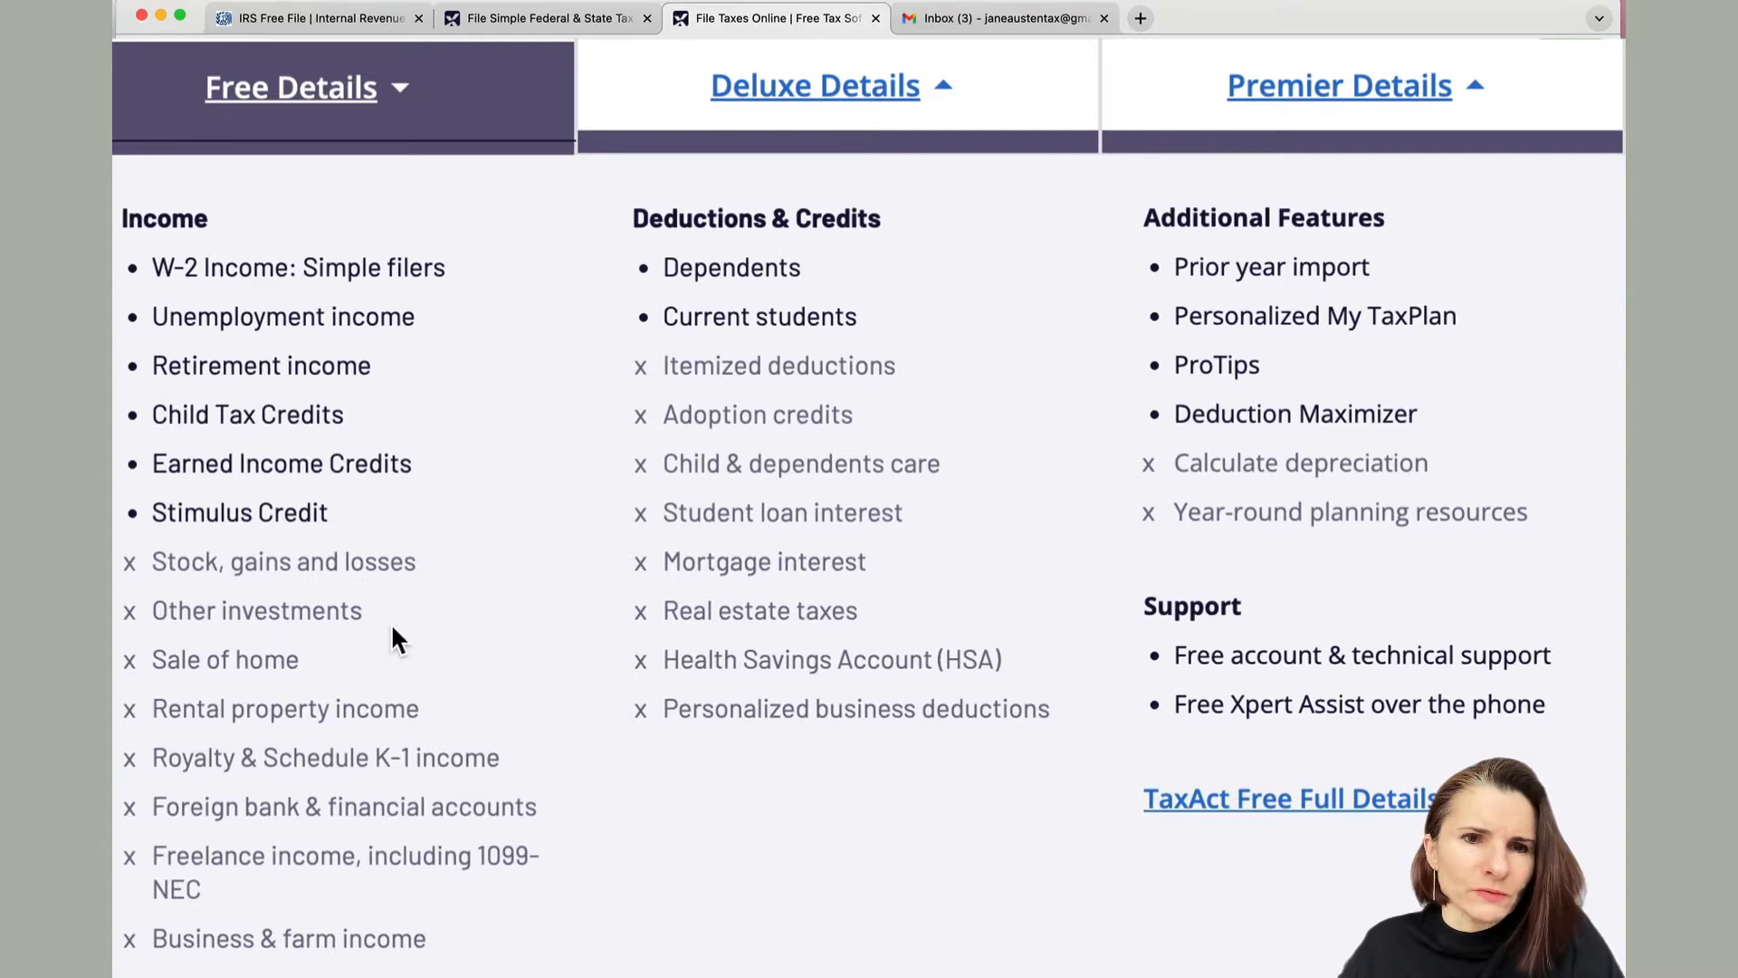
scroll(392, 627, down, 2)
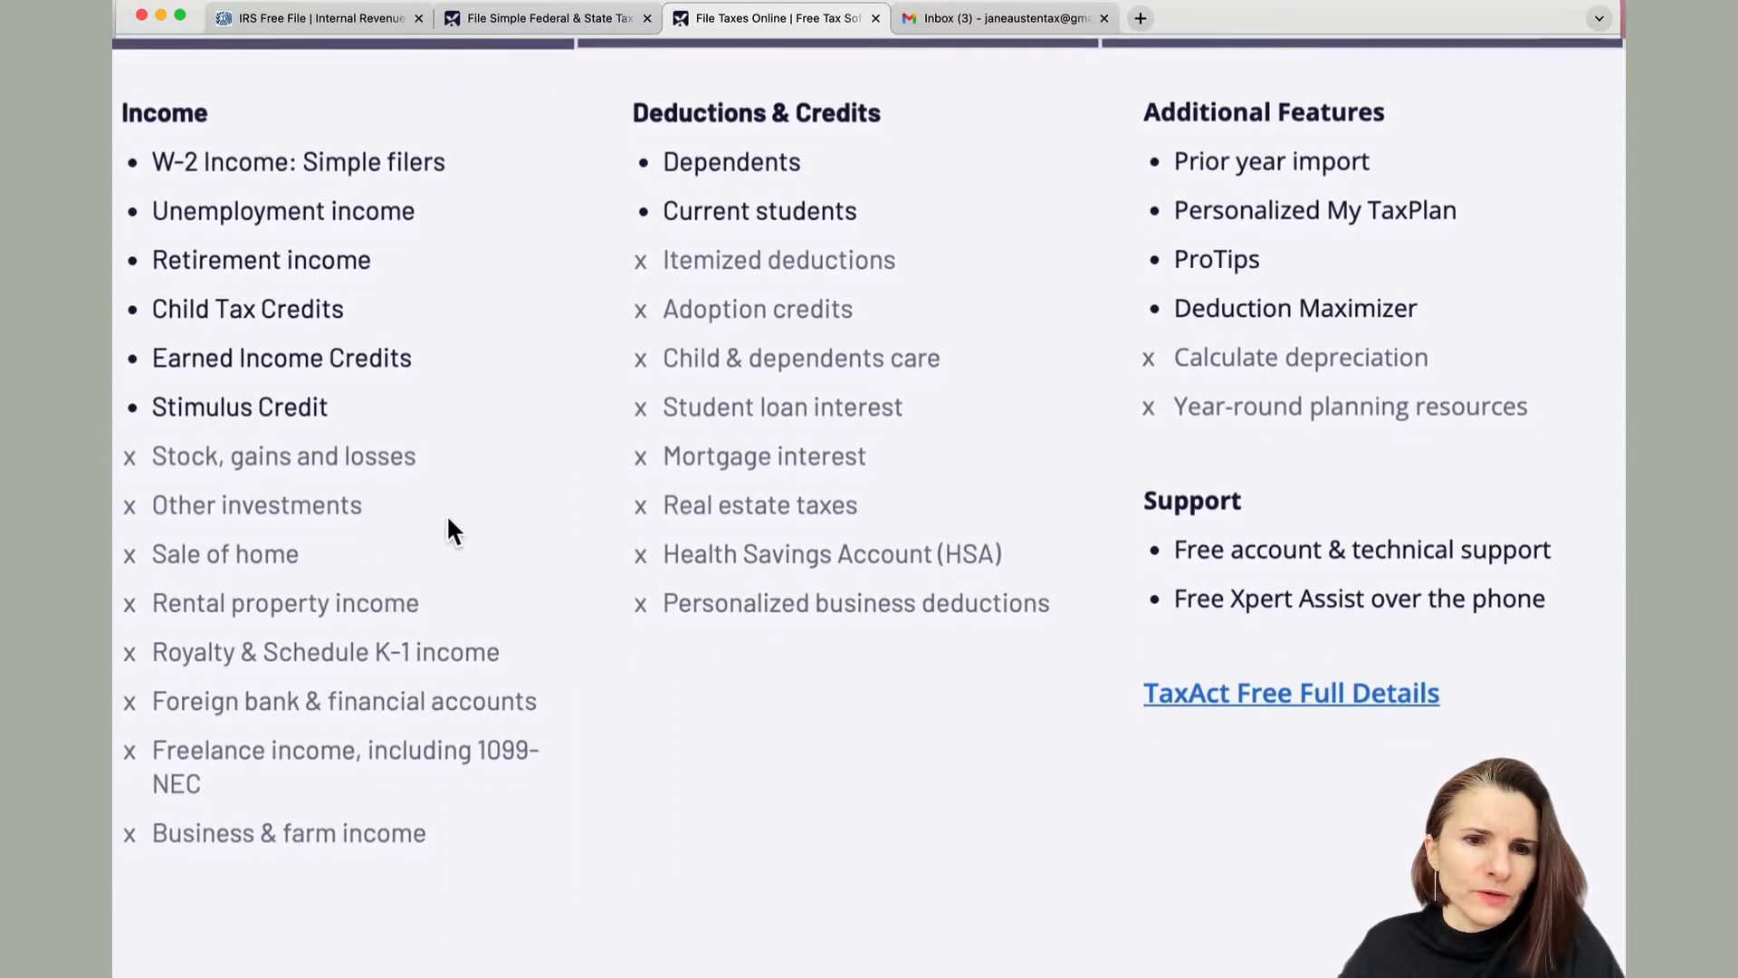
Examine the Free plan's excluded income types, deductions and support features, and compare them with the plan cards above
scroll(372, 716, down, 4)
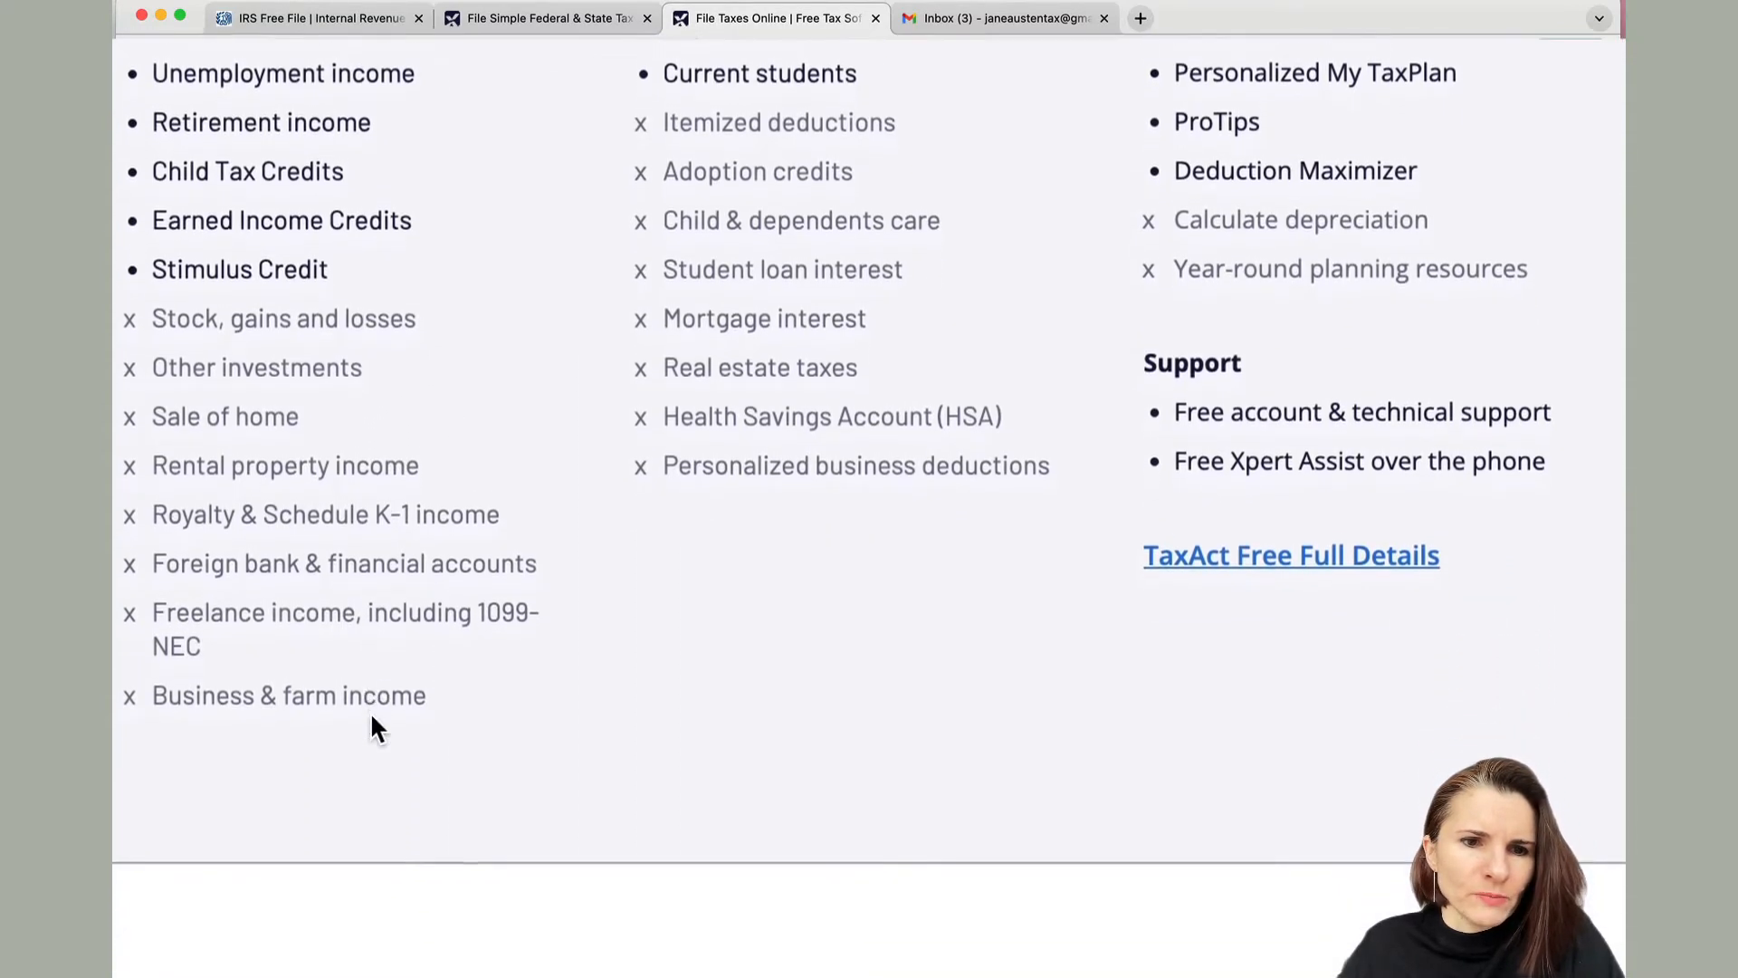
scroll(372, 715, up, 3)
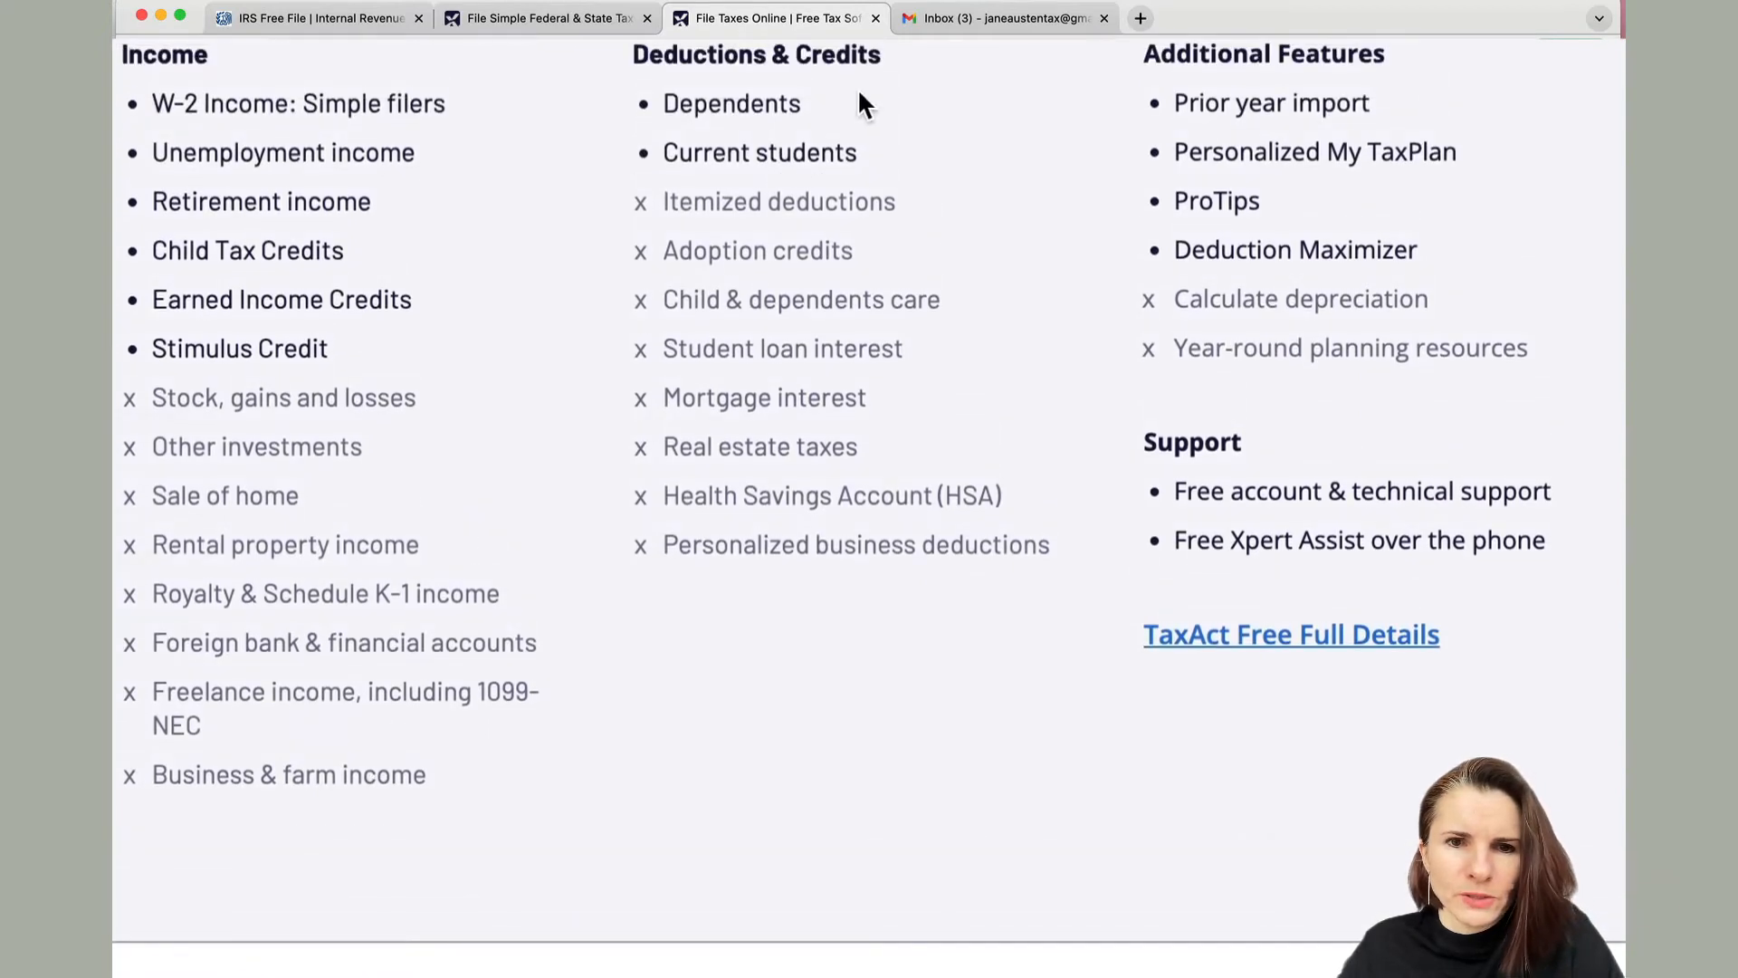
scroll(906, 95, up, 1)
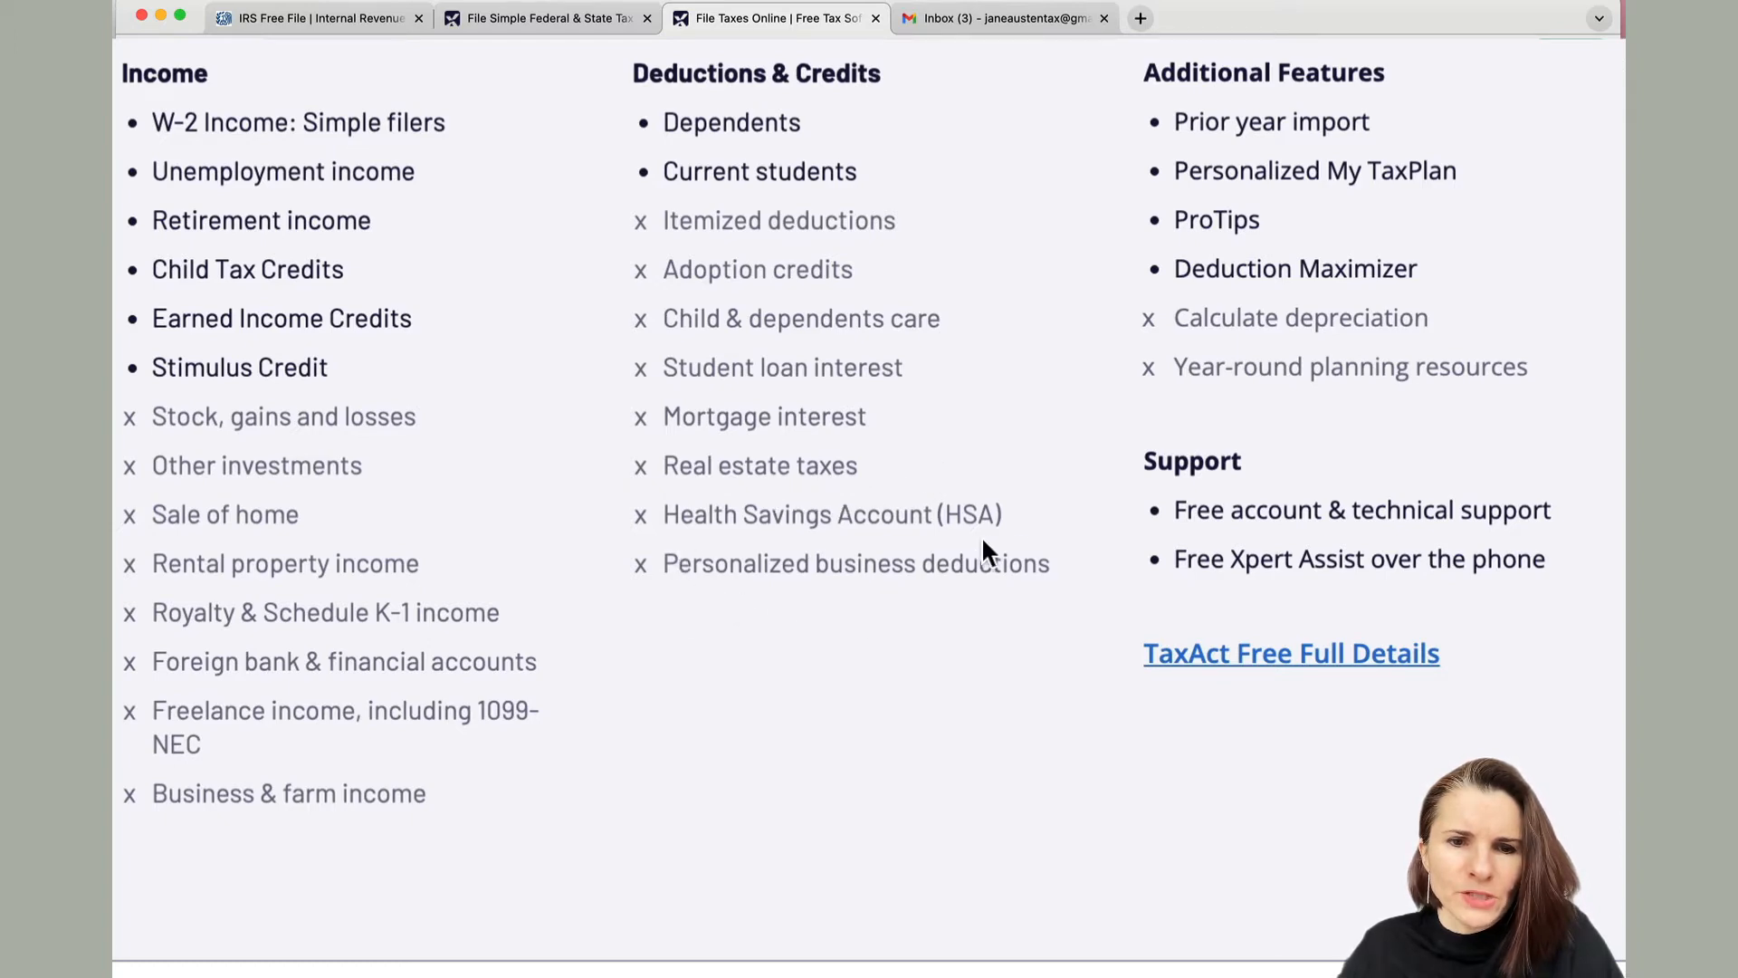
scroll(1025, 448, up, 2)
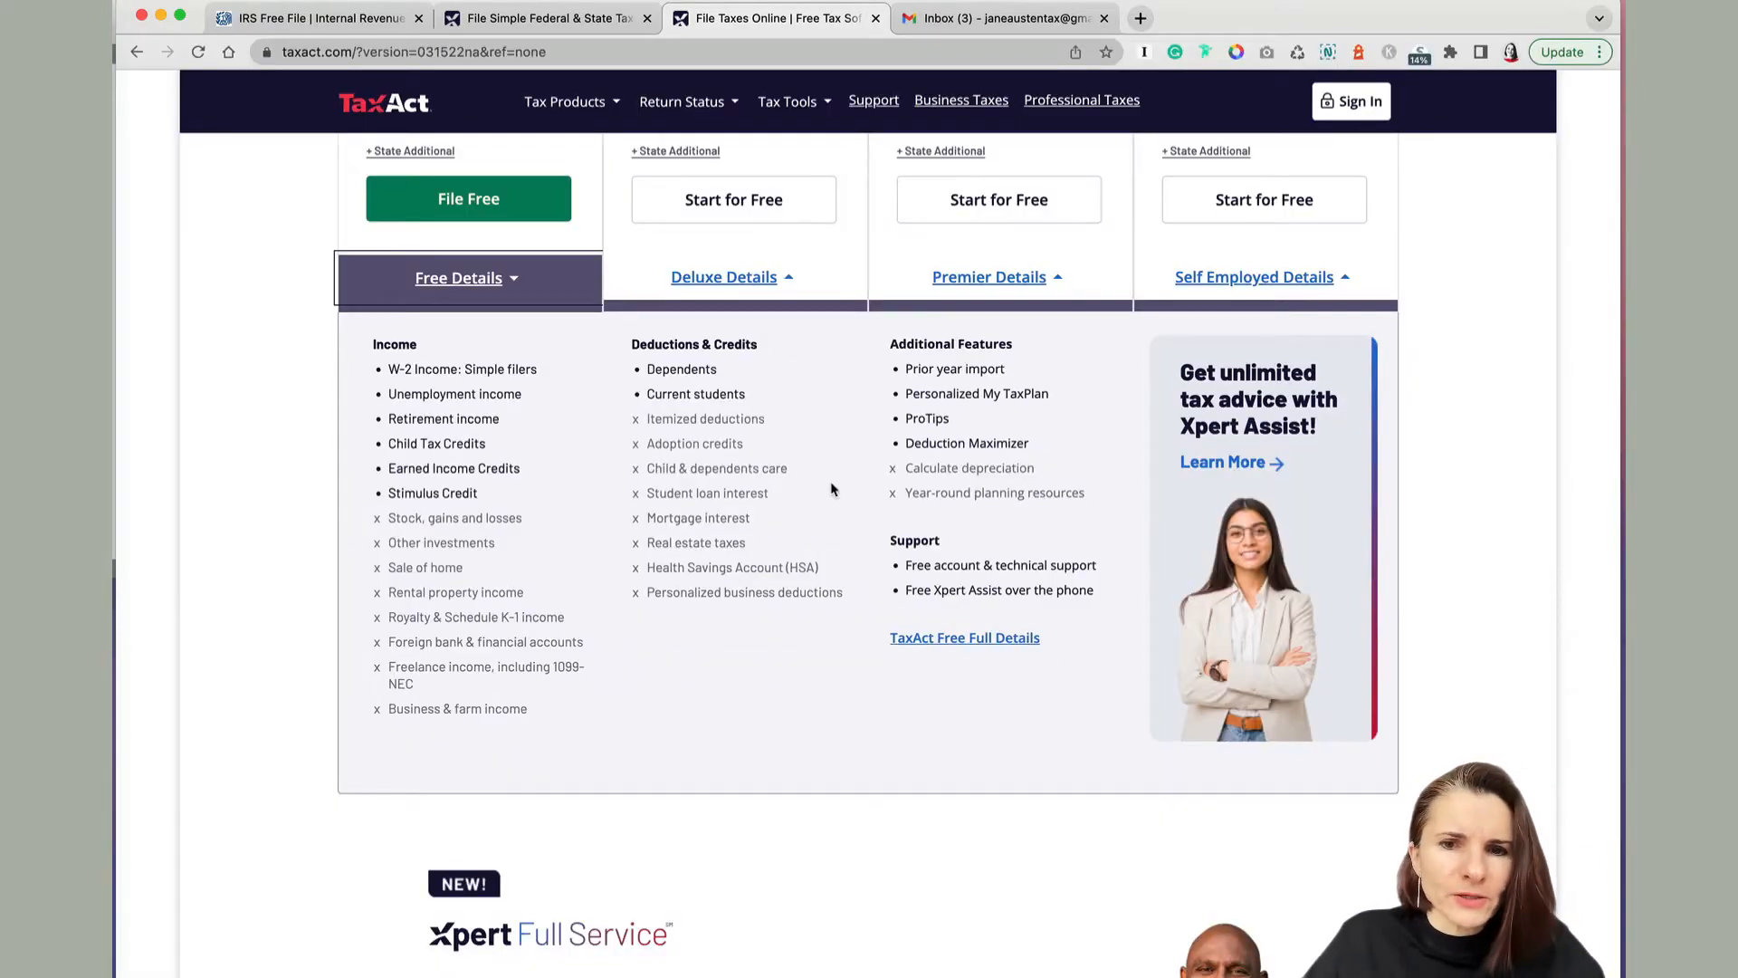
scroll(831, 489, up, 5)
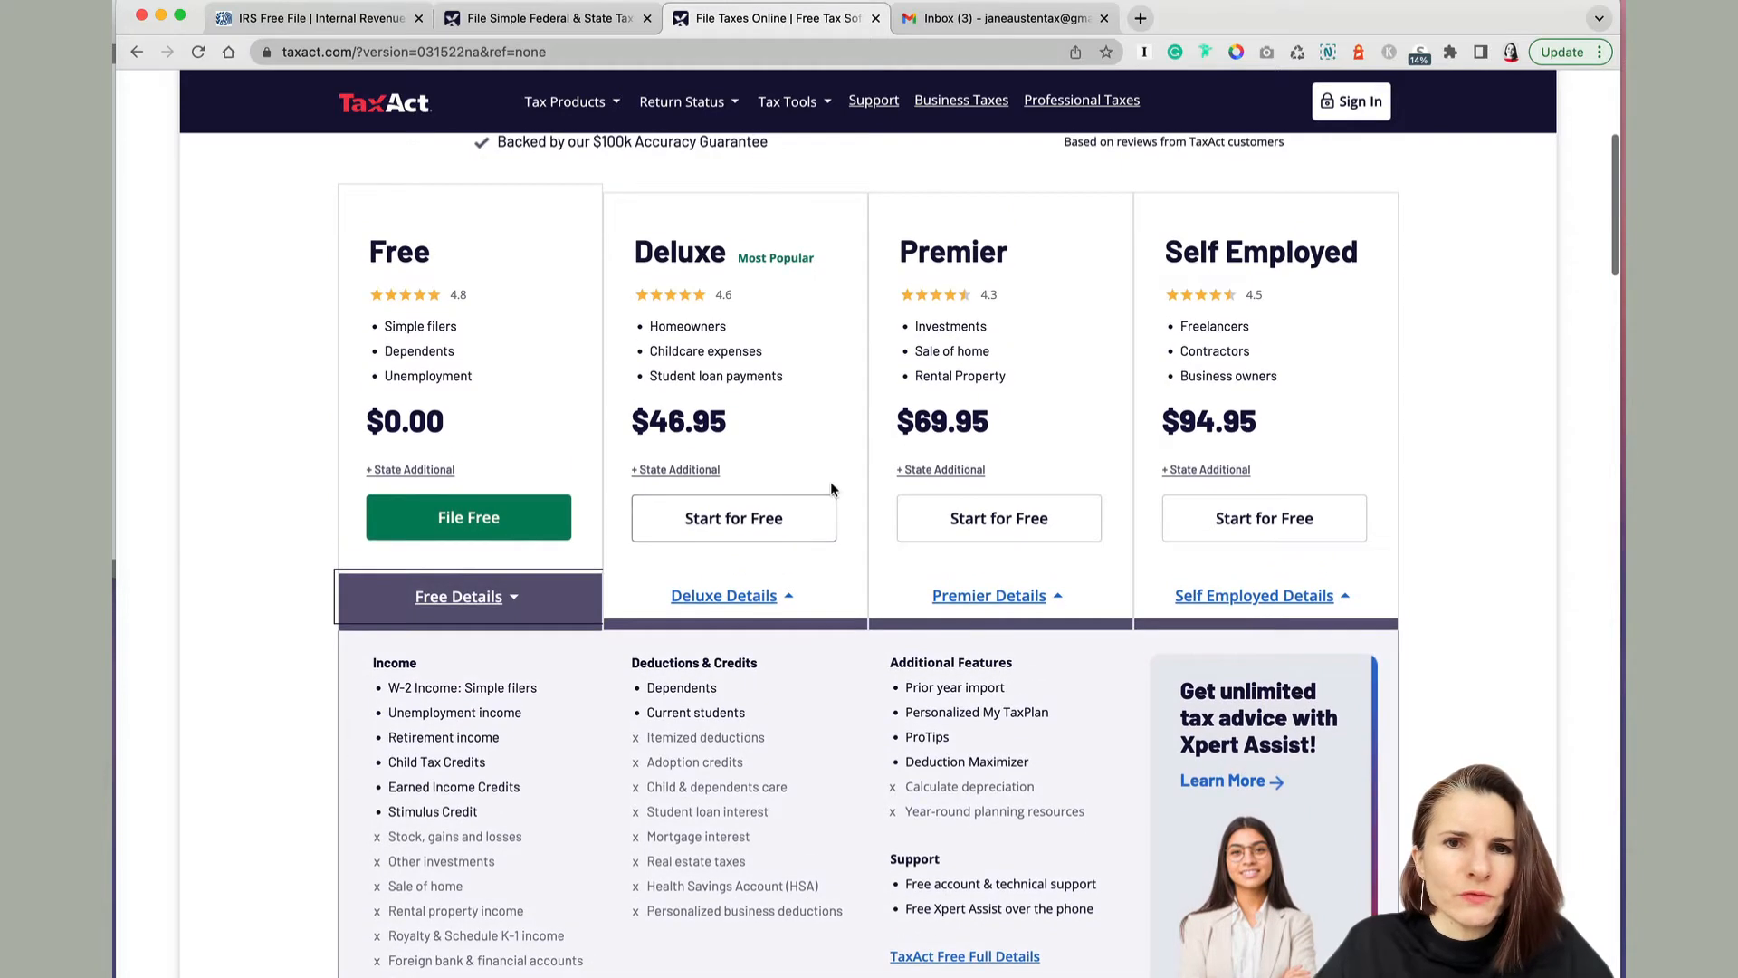
scroll(833, 489, down, 2)
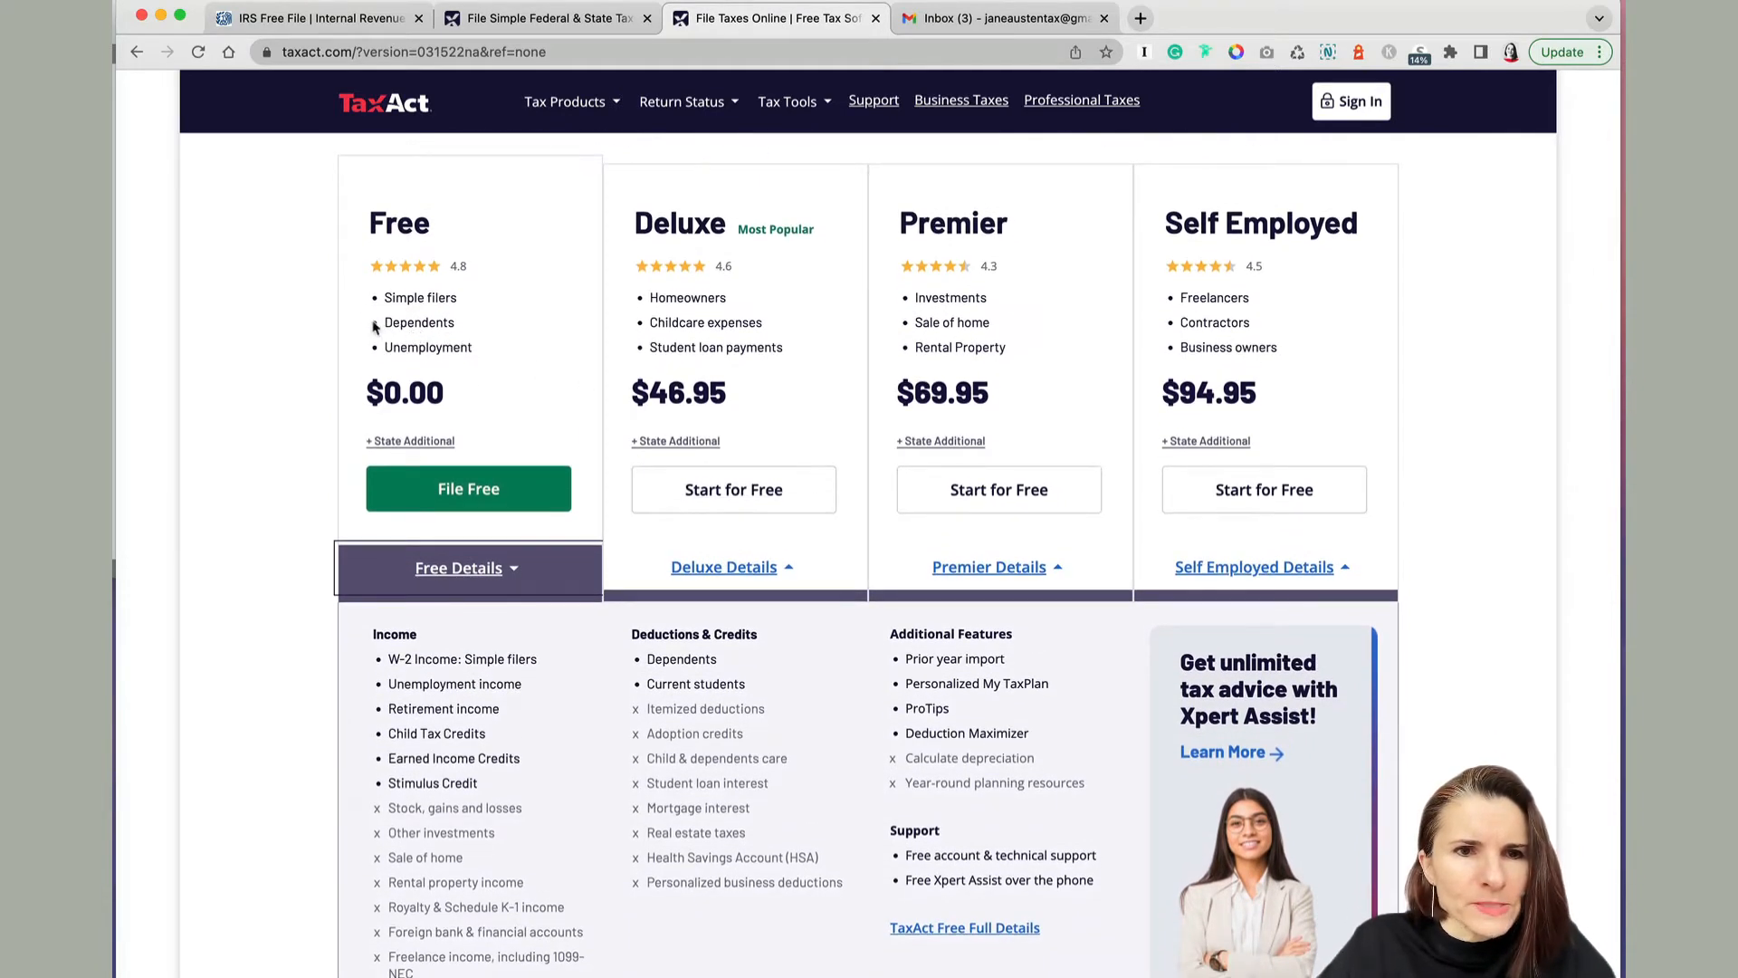
Reveal the per-state filing fees of the Free, Deluxe and Premier plans and look over their pricing cards
click(431, 443)
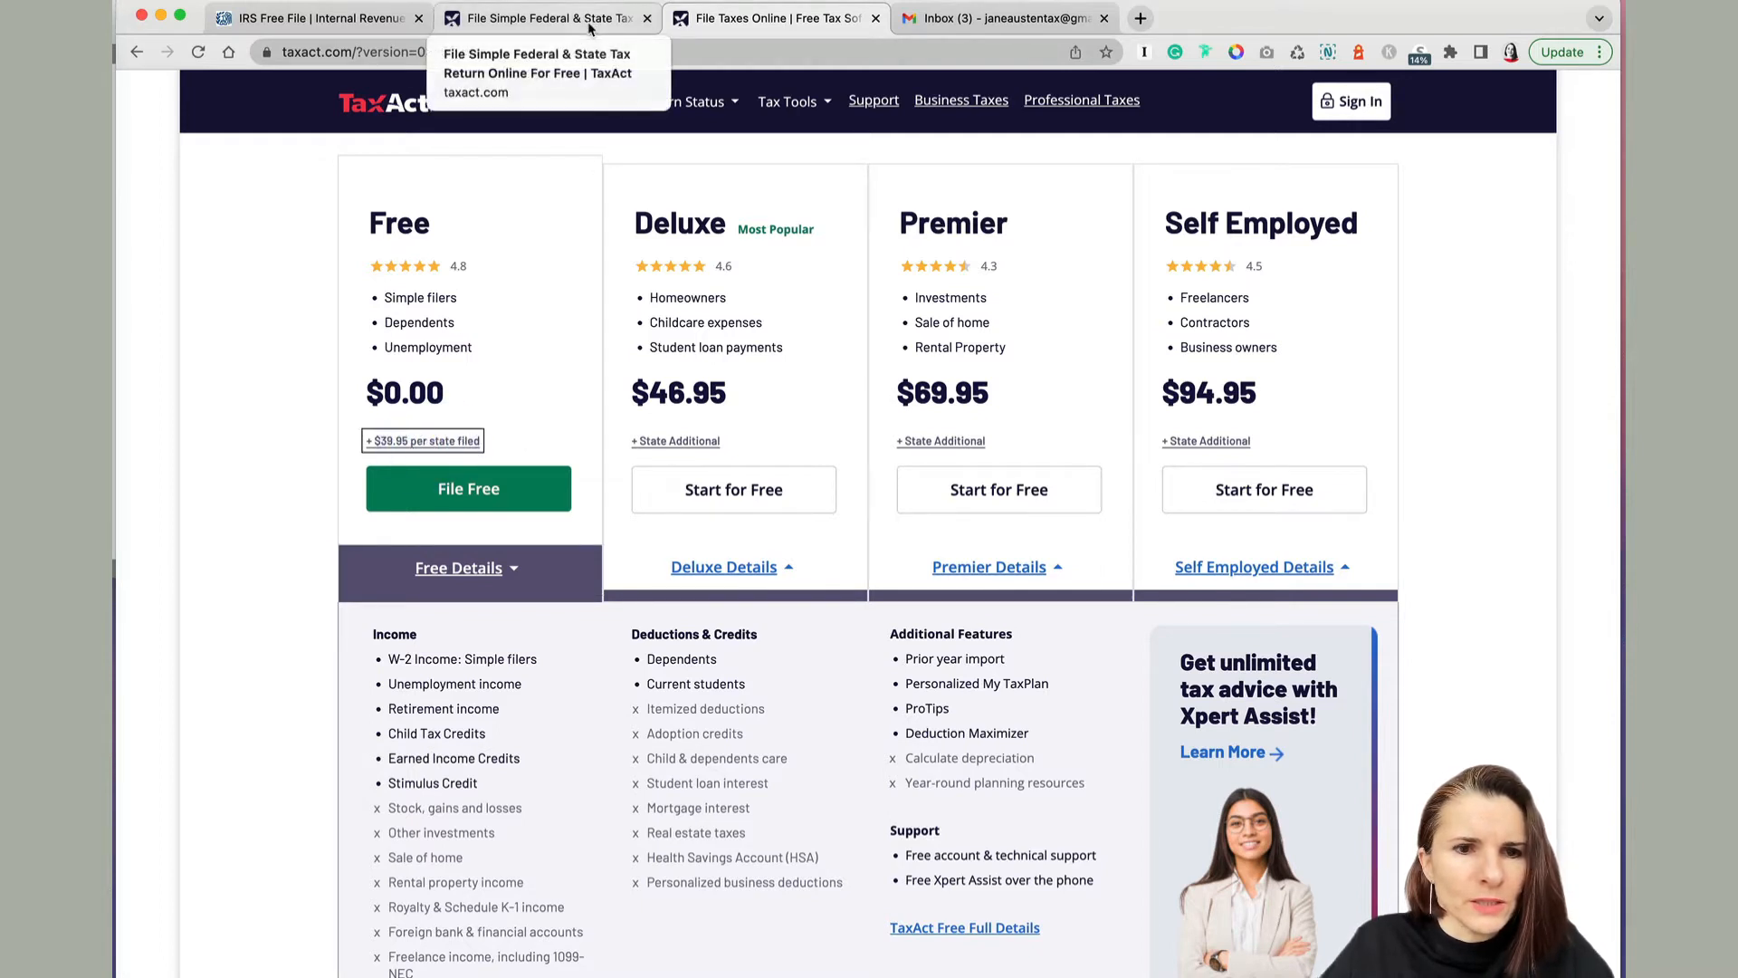
scroll(529, 338, down, 1)
scroll(529, 337, down, 3)
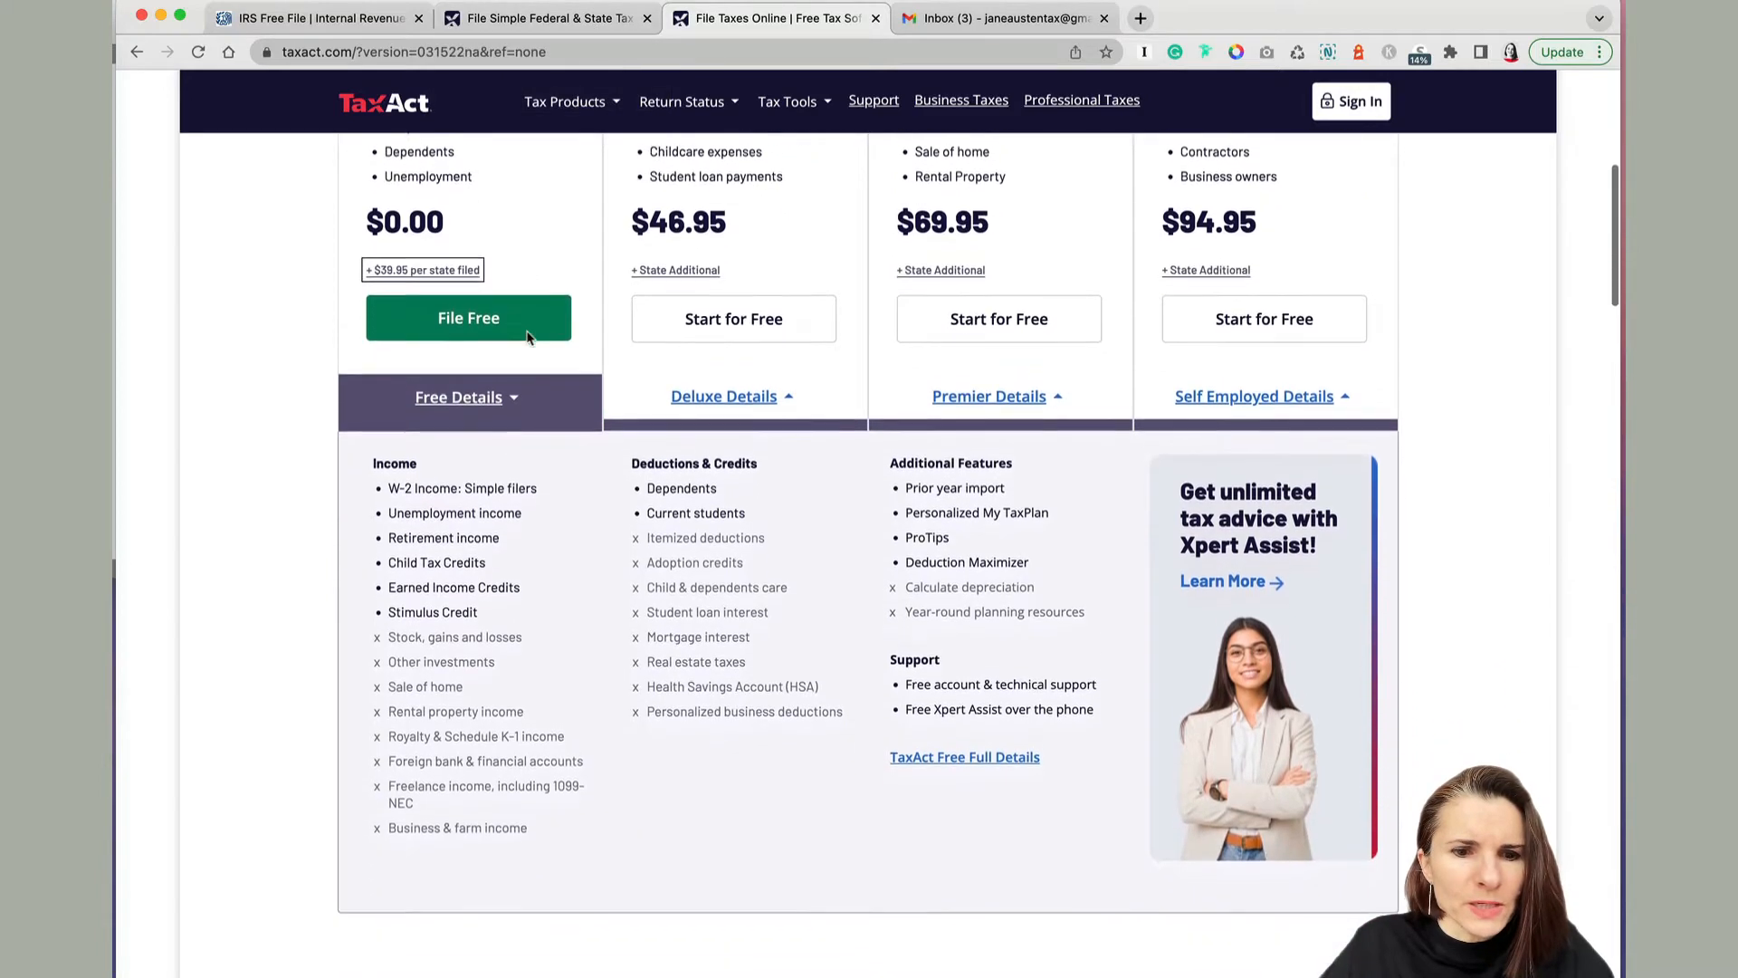
scroll(529, 337, up, 5)
scroll(530, 338, up, 1)
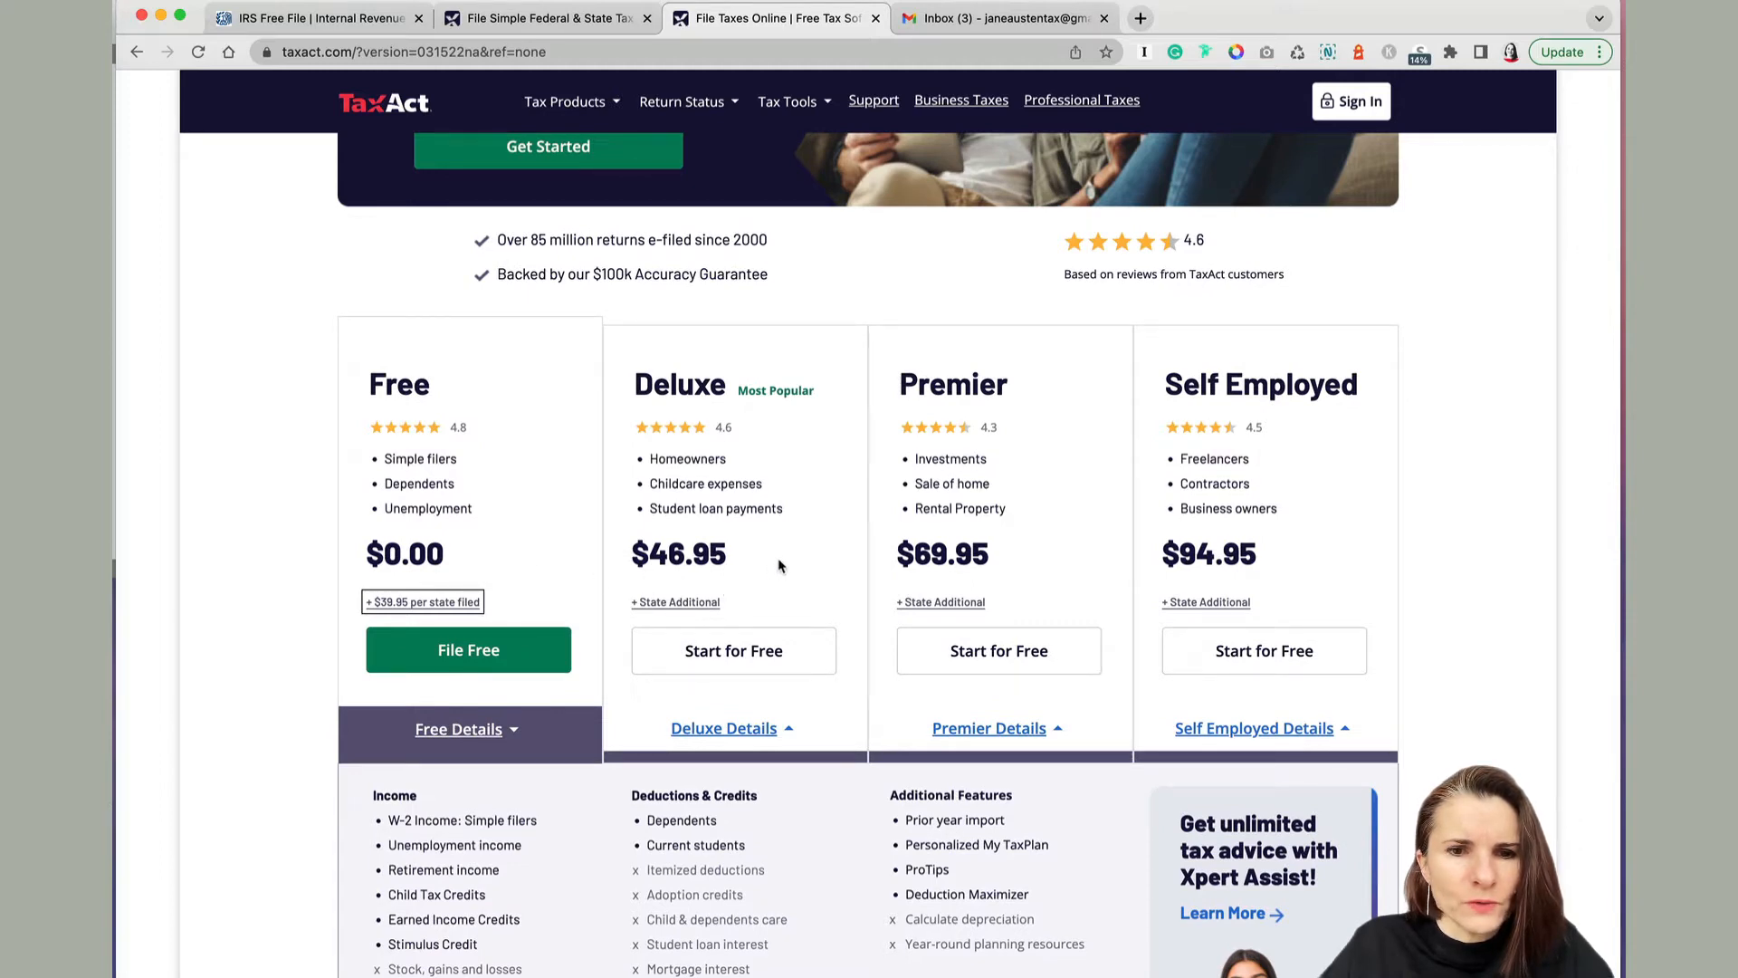
click(686, 603)
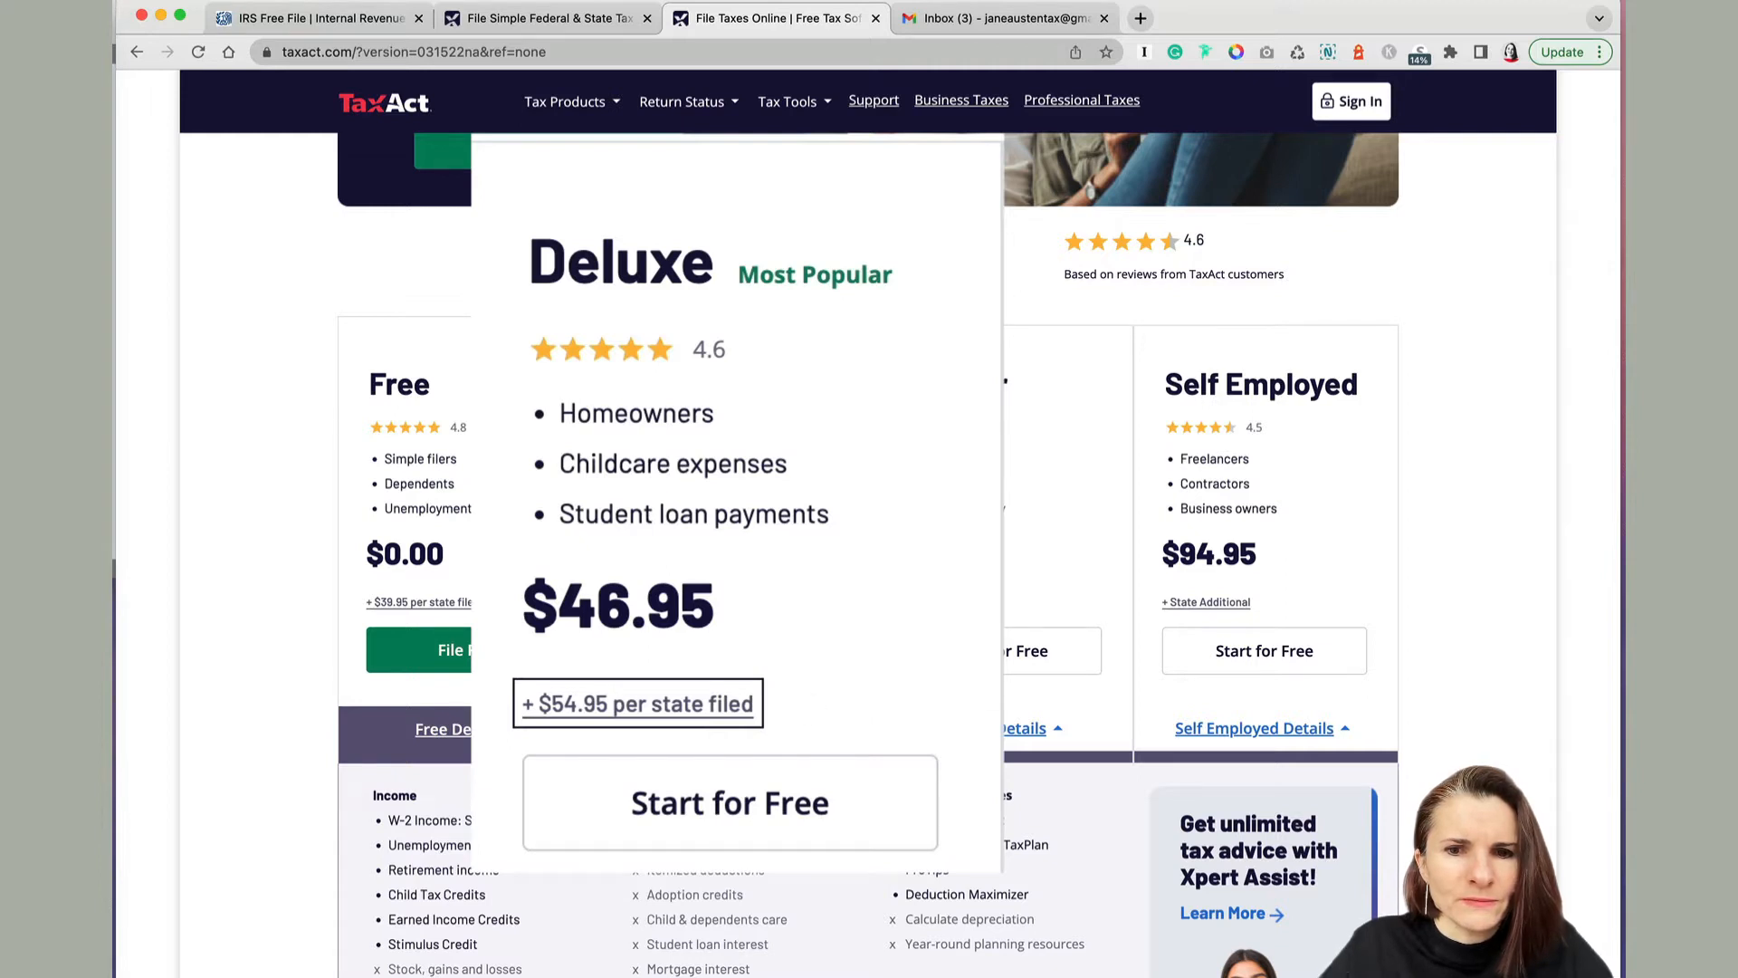
click(940, 600)
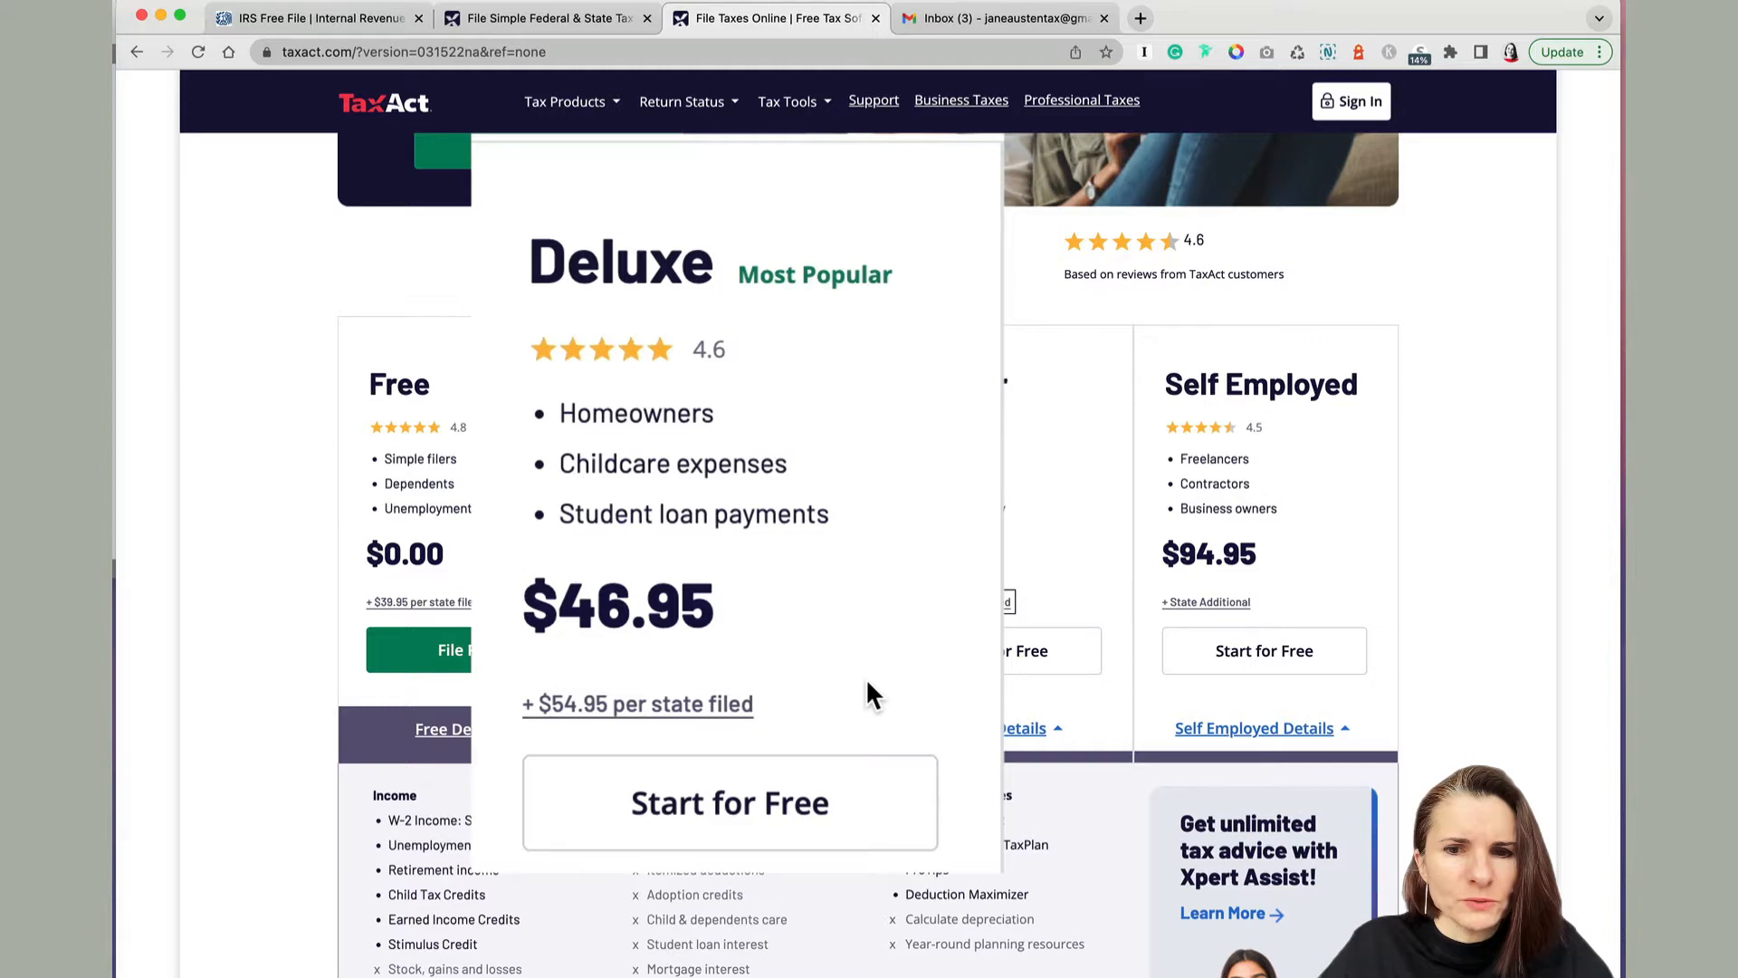
scroll(868, 695, down, 2)
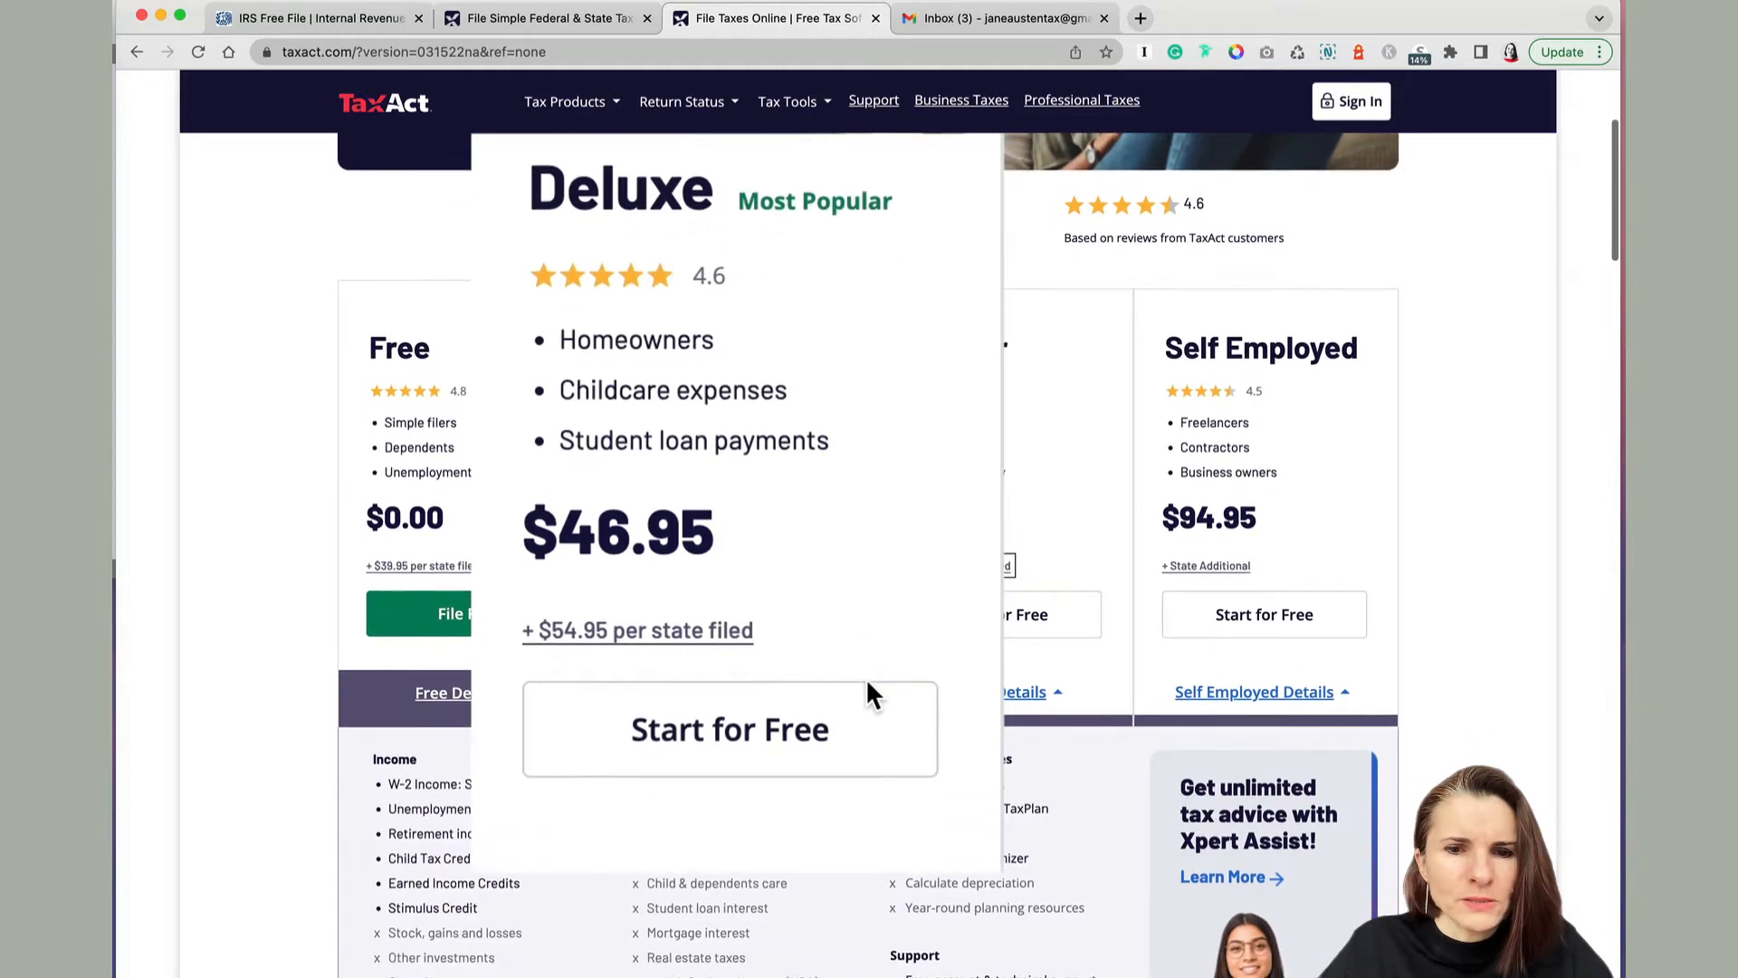
scroll(865, 677, down, 1)
scroll(865, 678, up, 5)
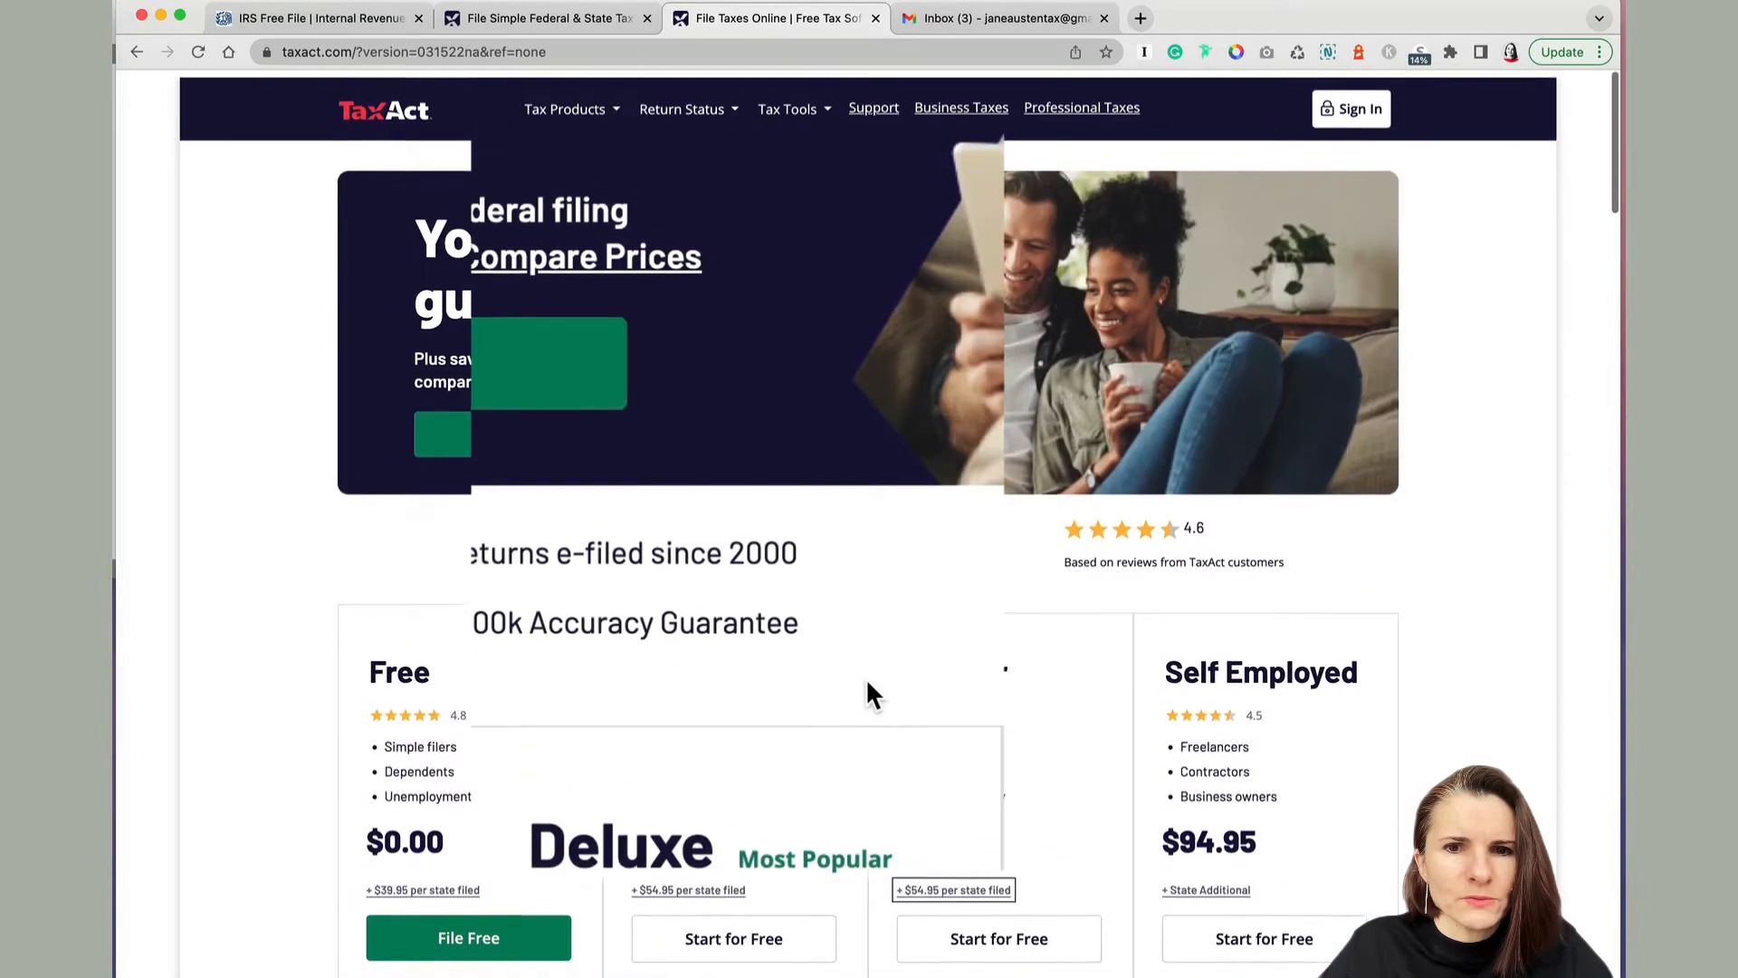
Return to TaxAct's IRS Free File page, start the return and proceed from the verified account into the tax return
click(553, 19)
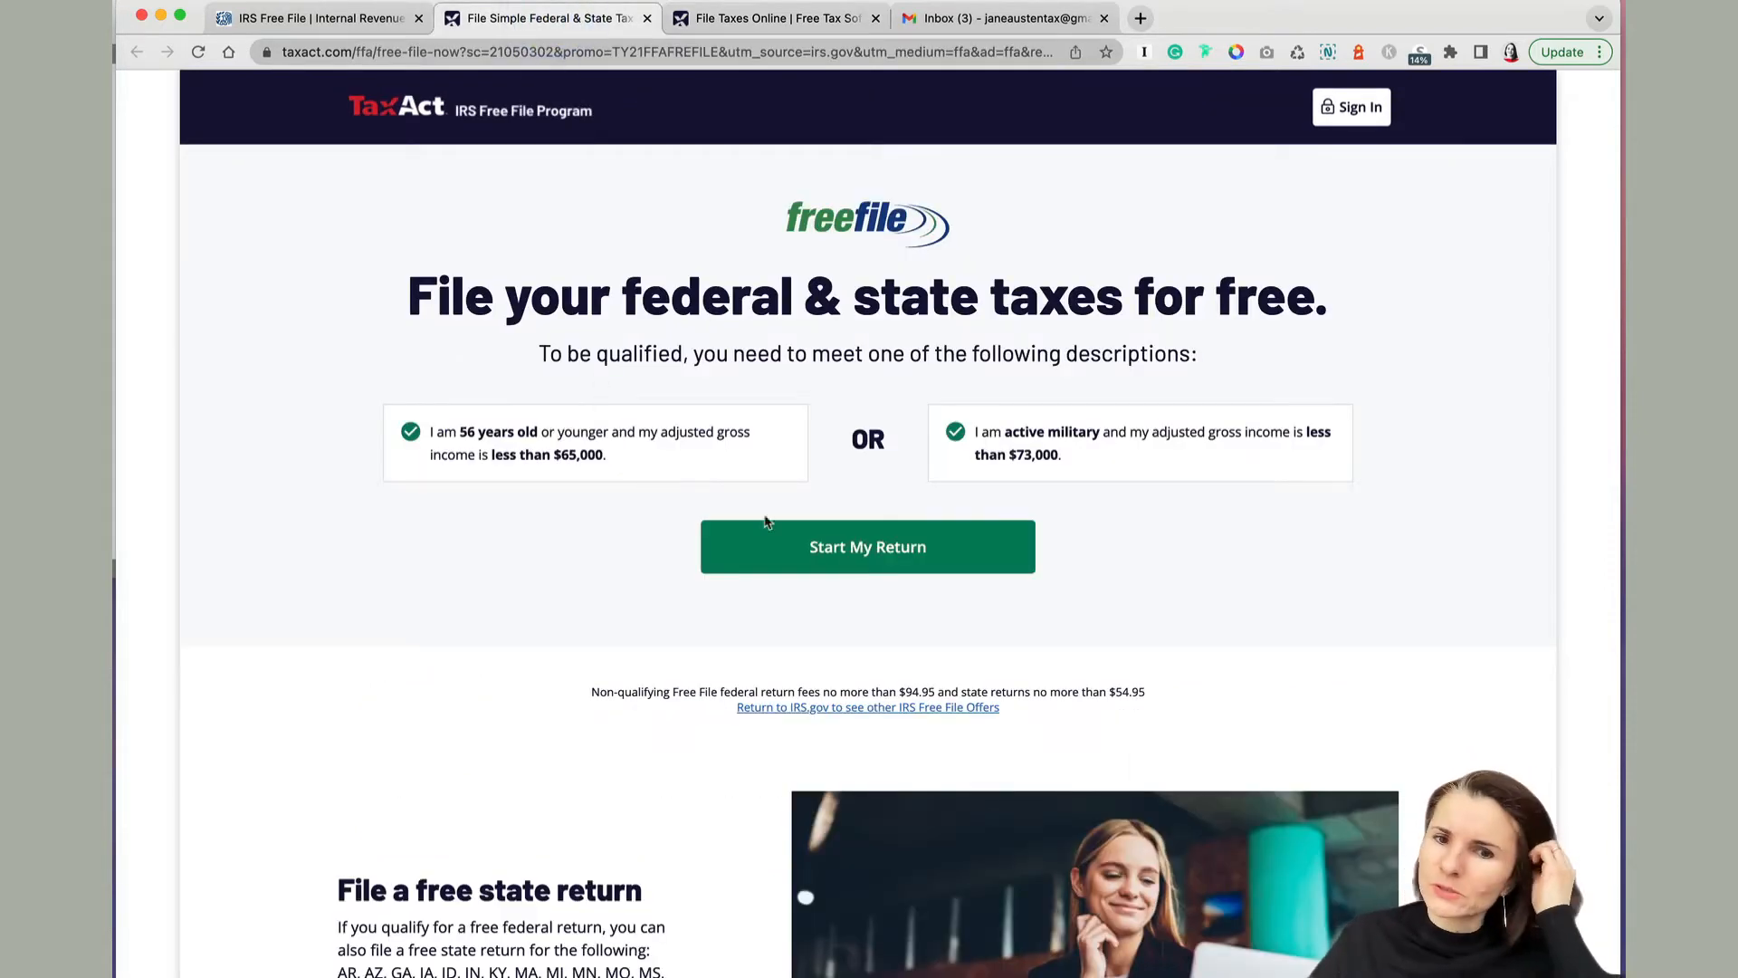
click(844, 549)
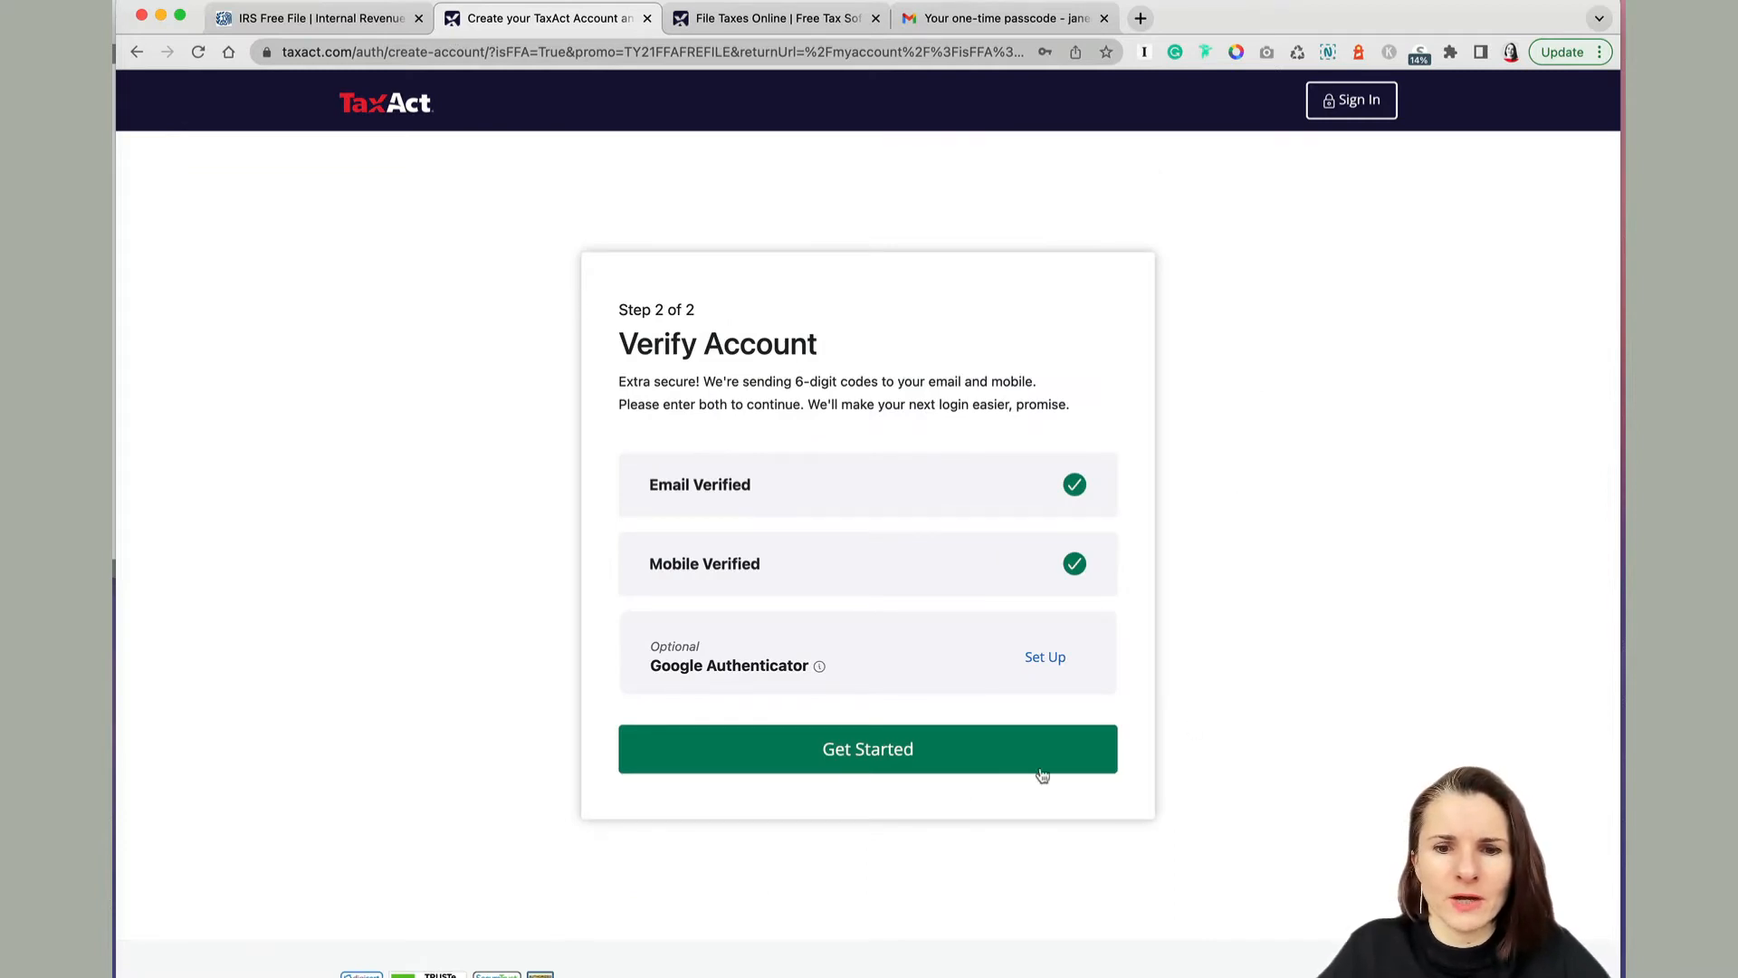
click(854, 757)
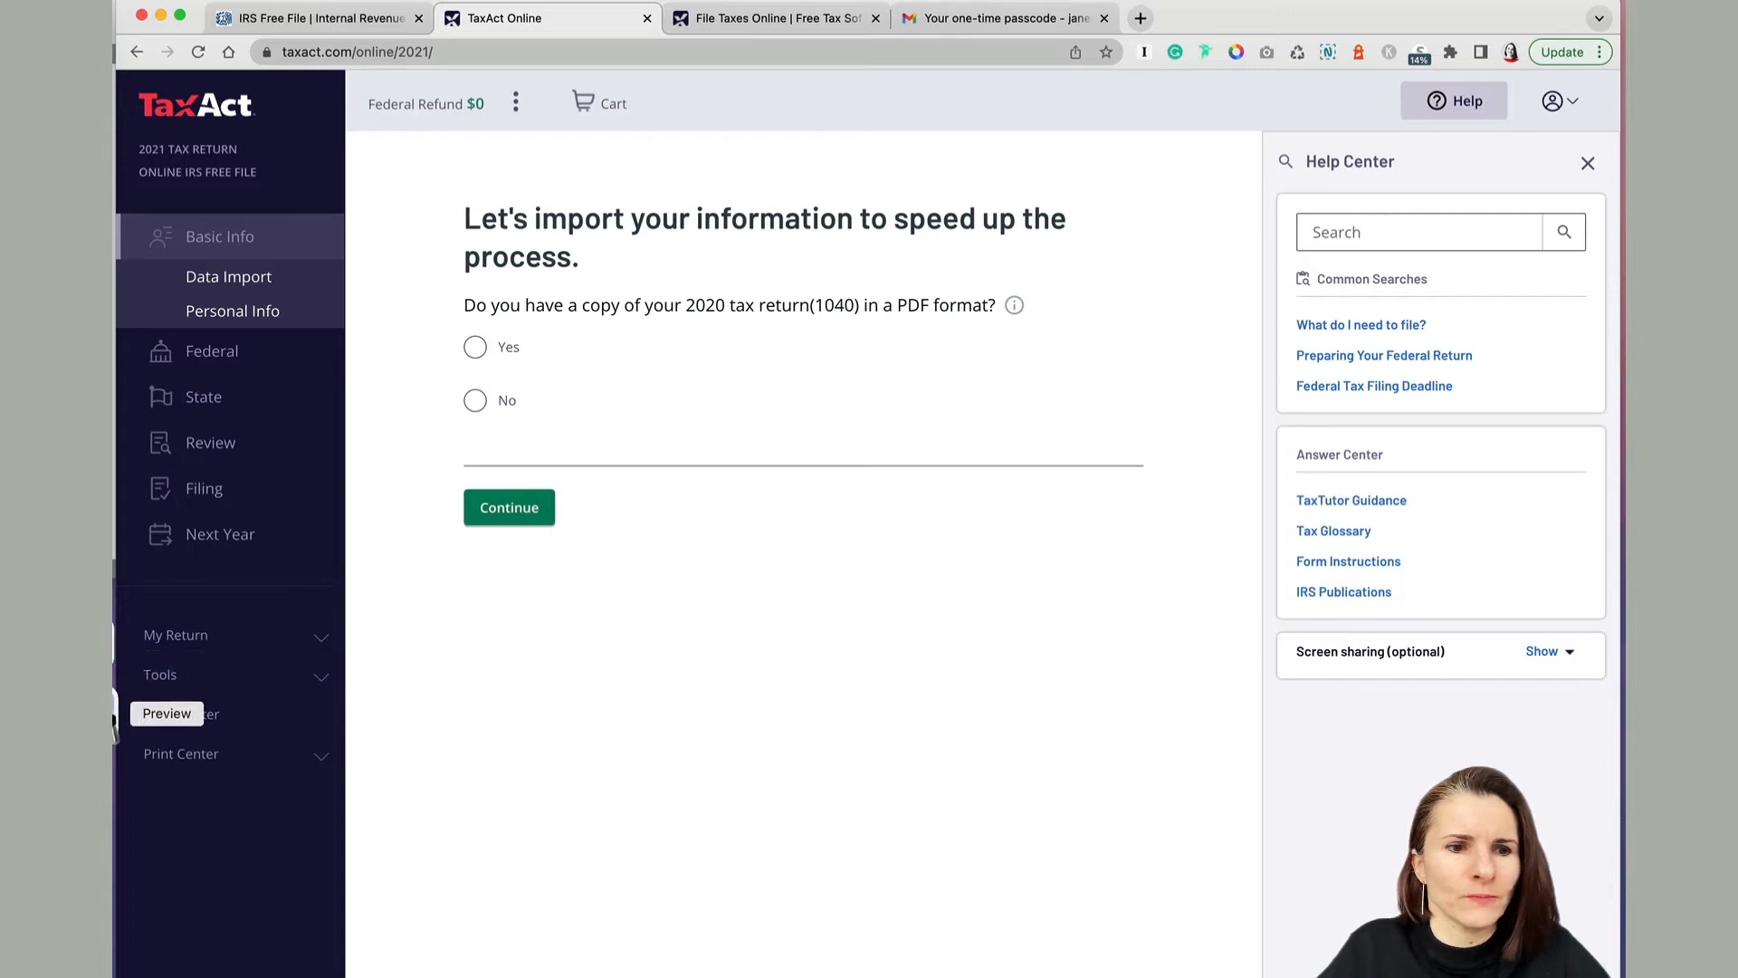
Switch to Preview to examine the example 2021 W-2 form, and return to the tax return in the browser
click(114, 715)
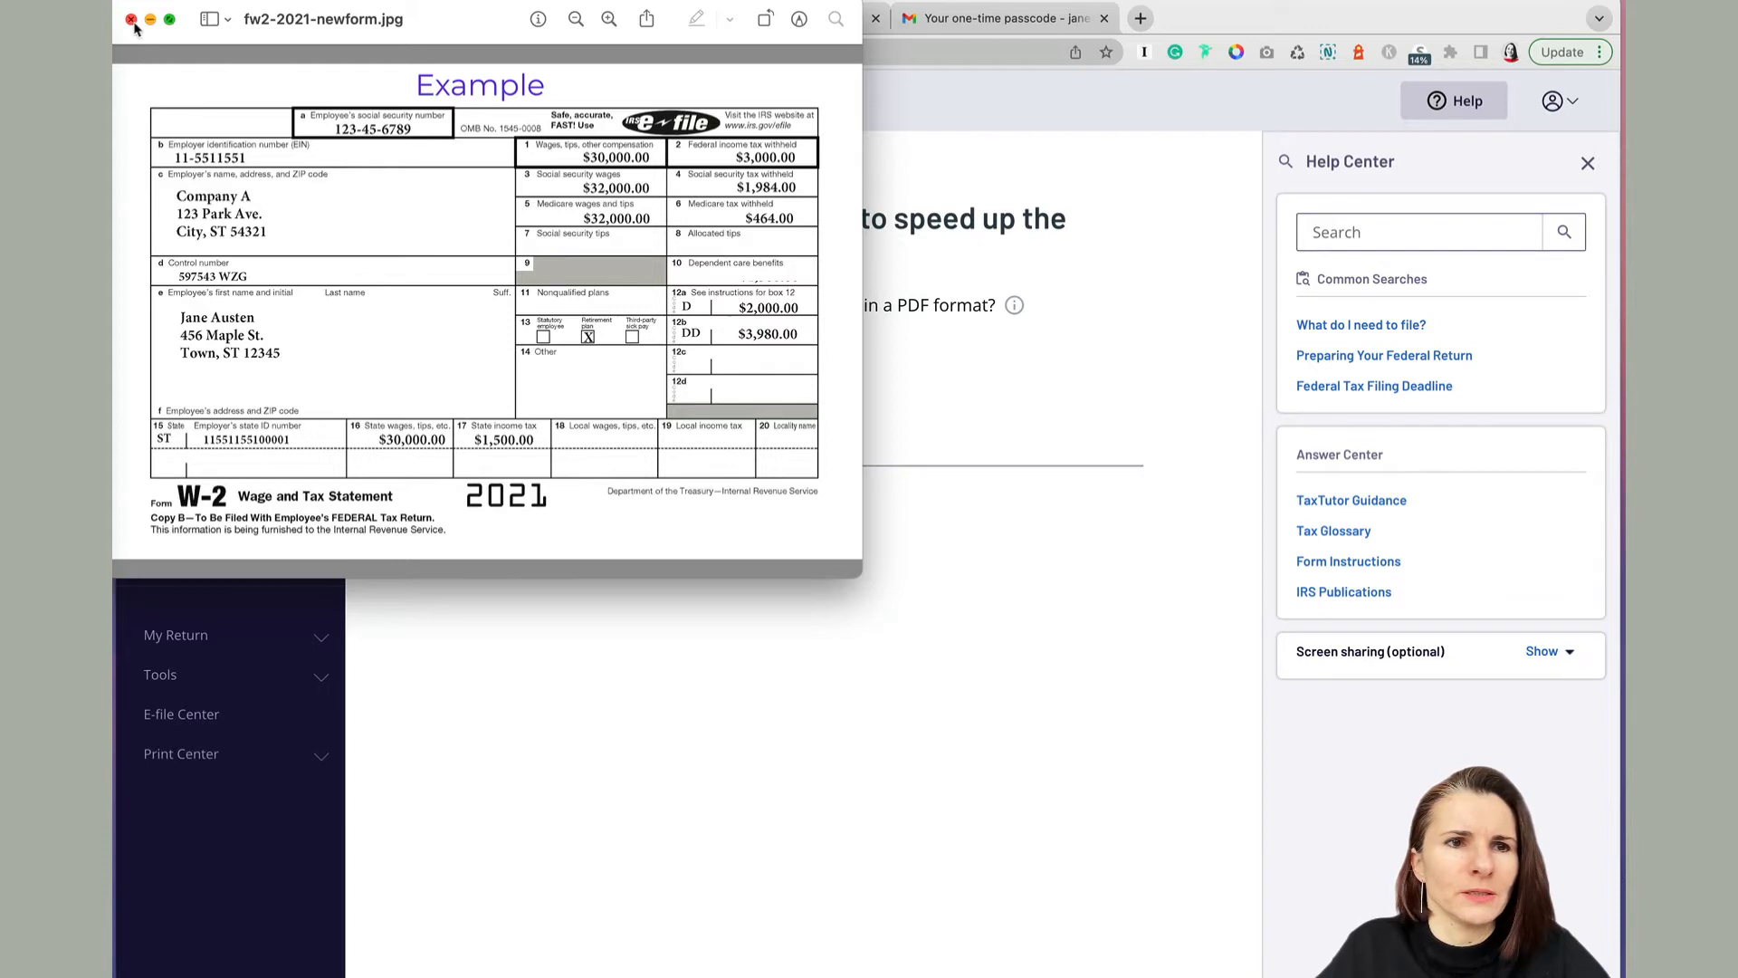
click(903, 130)
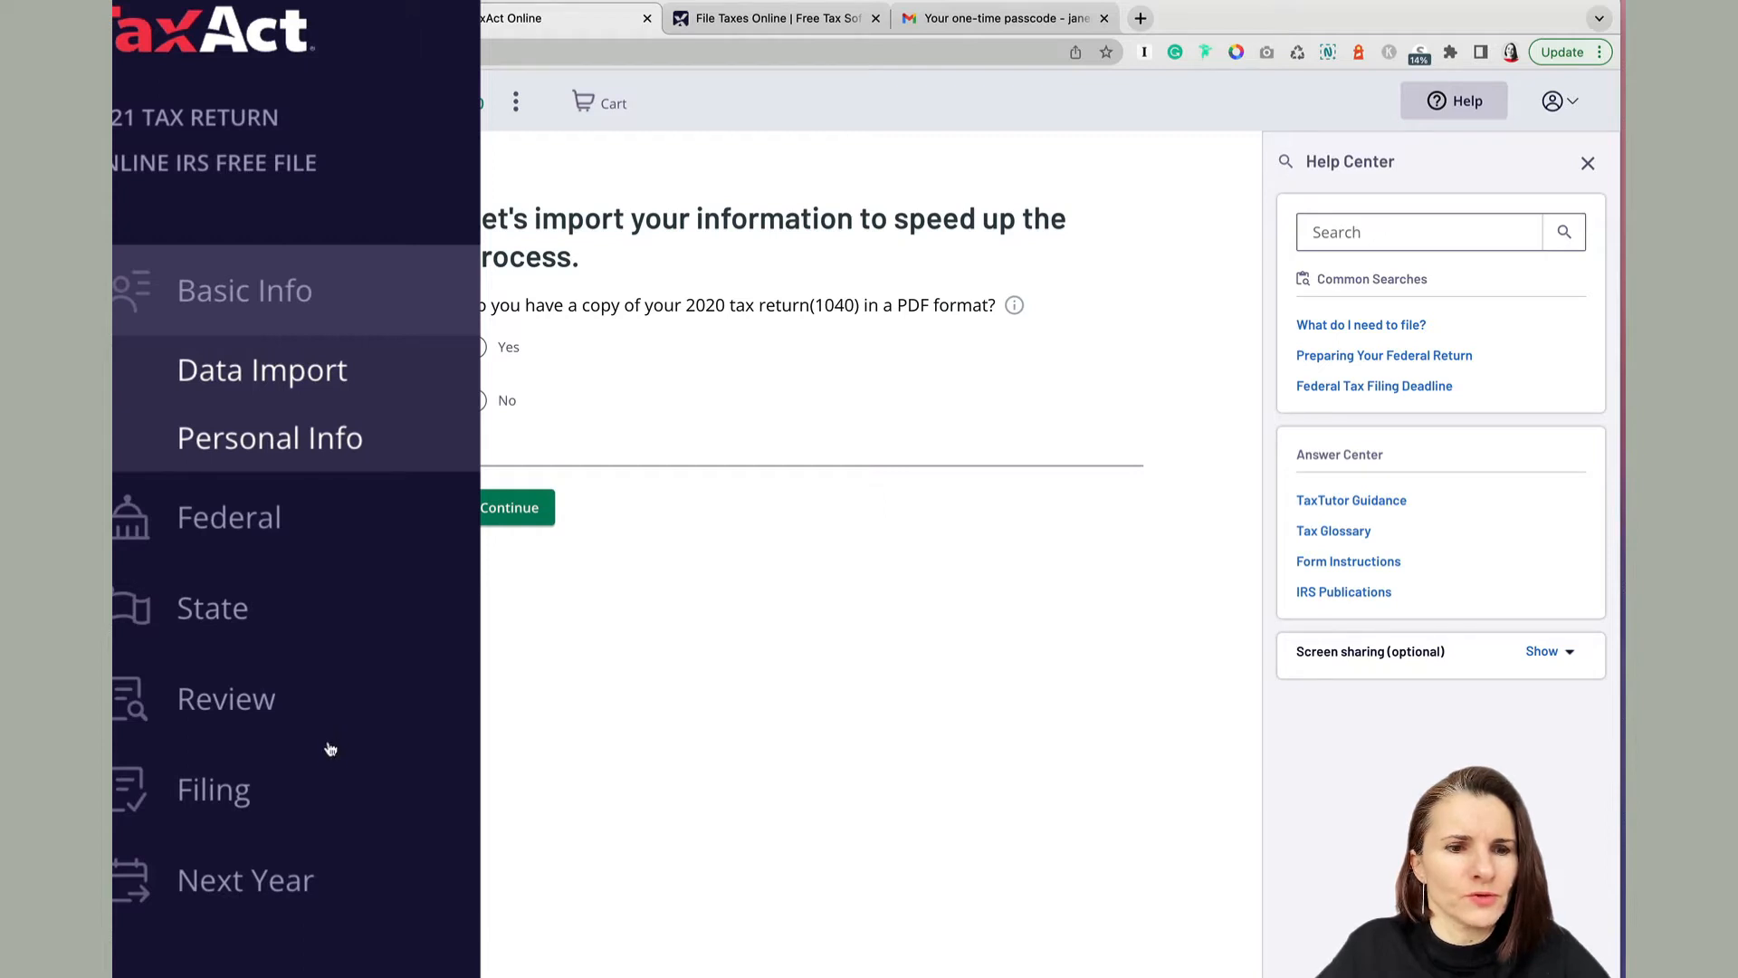
Look through the return's My Return and Tools sections, the optional screen sharing section and the account options
click(320, 793)
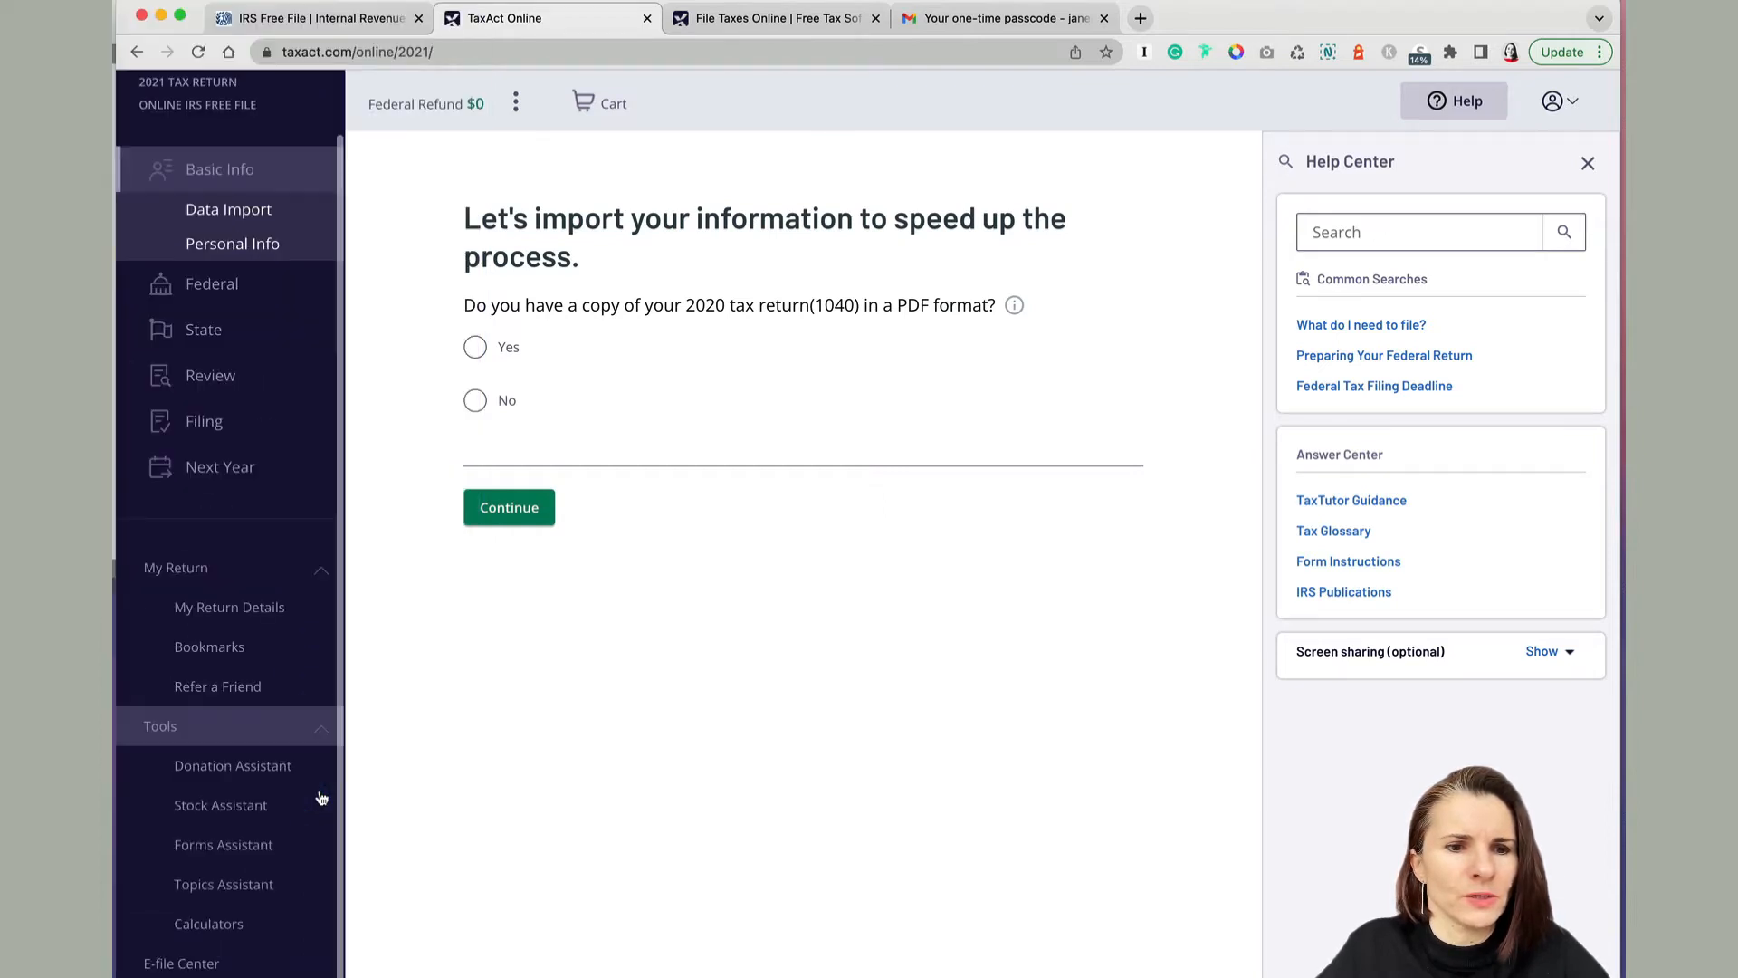
scroll(304, 872, up, 2)
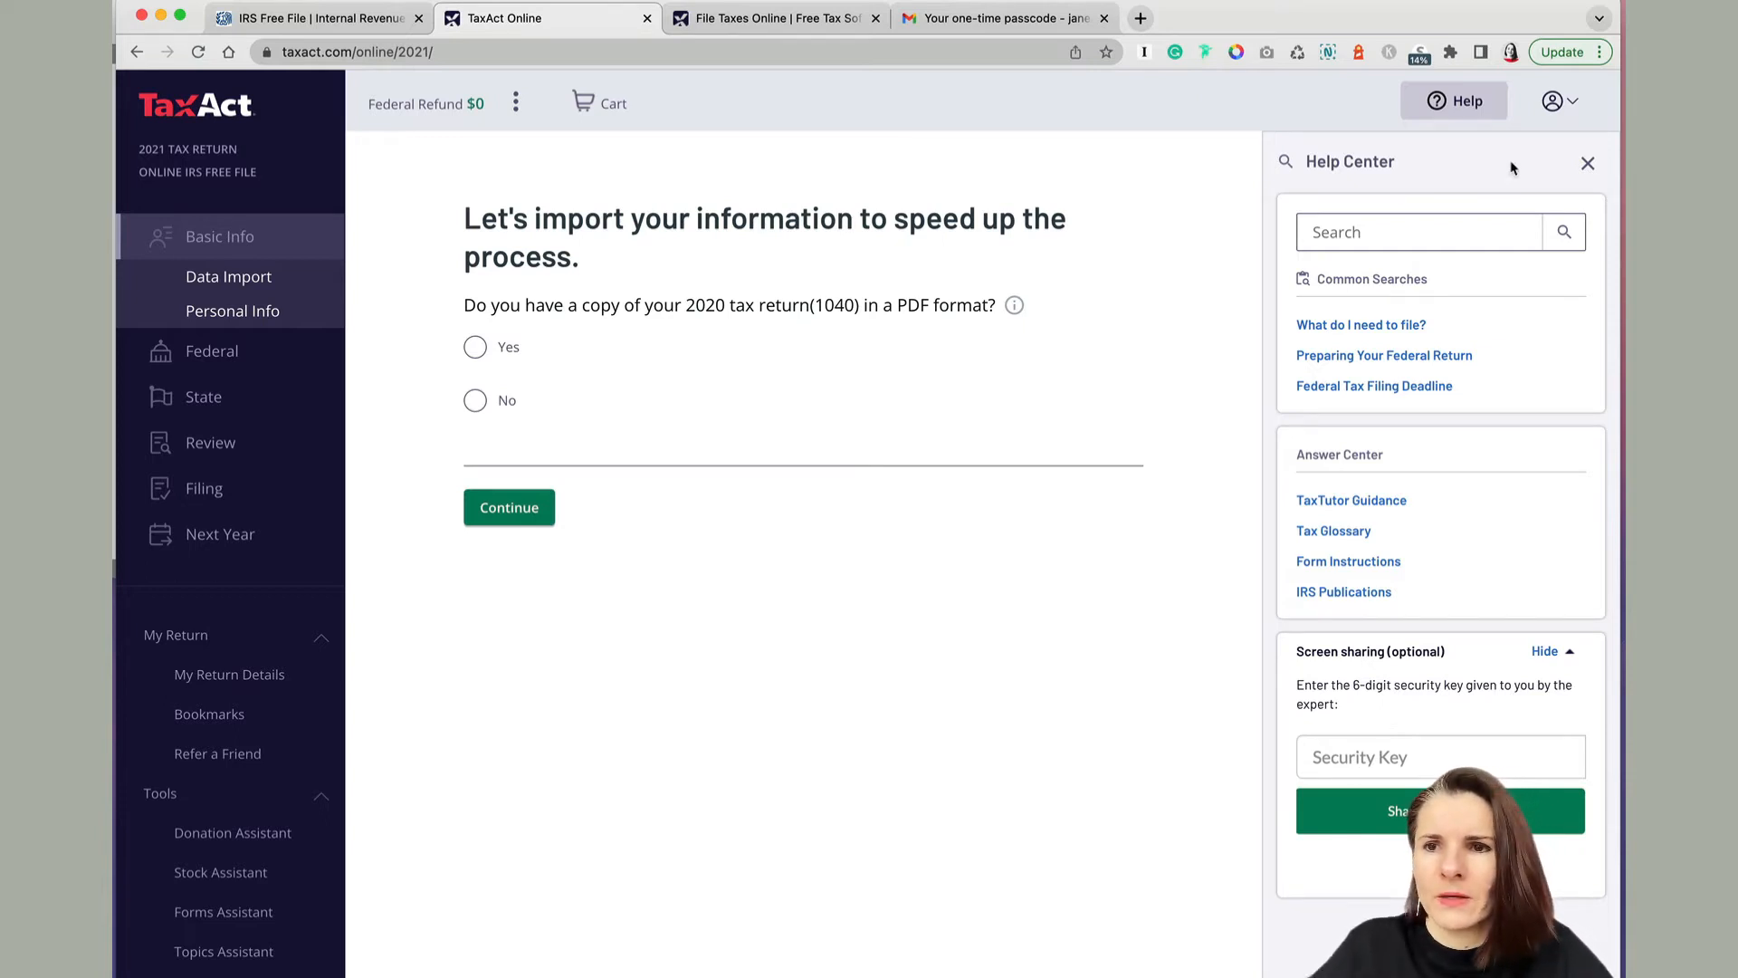
click(1562, 653)
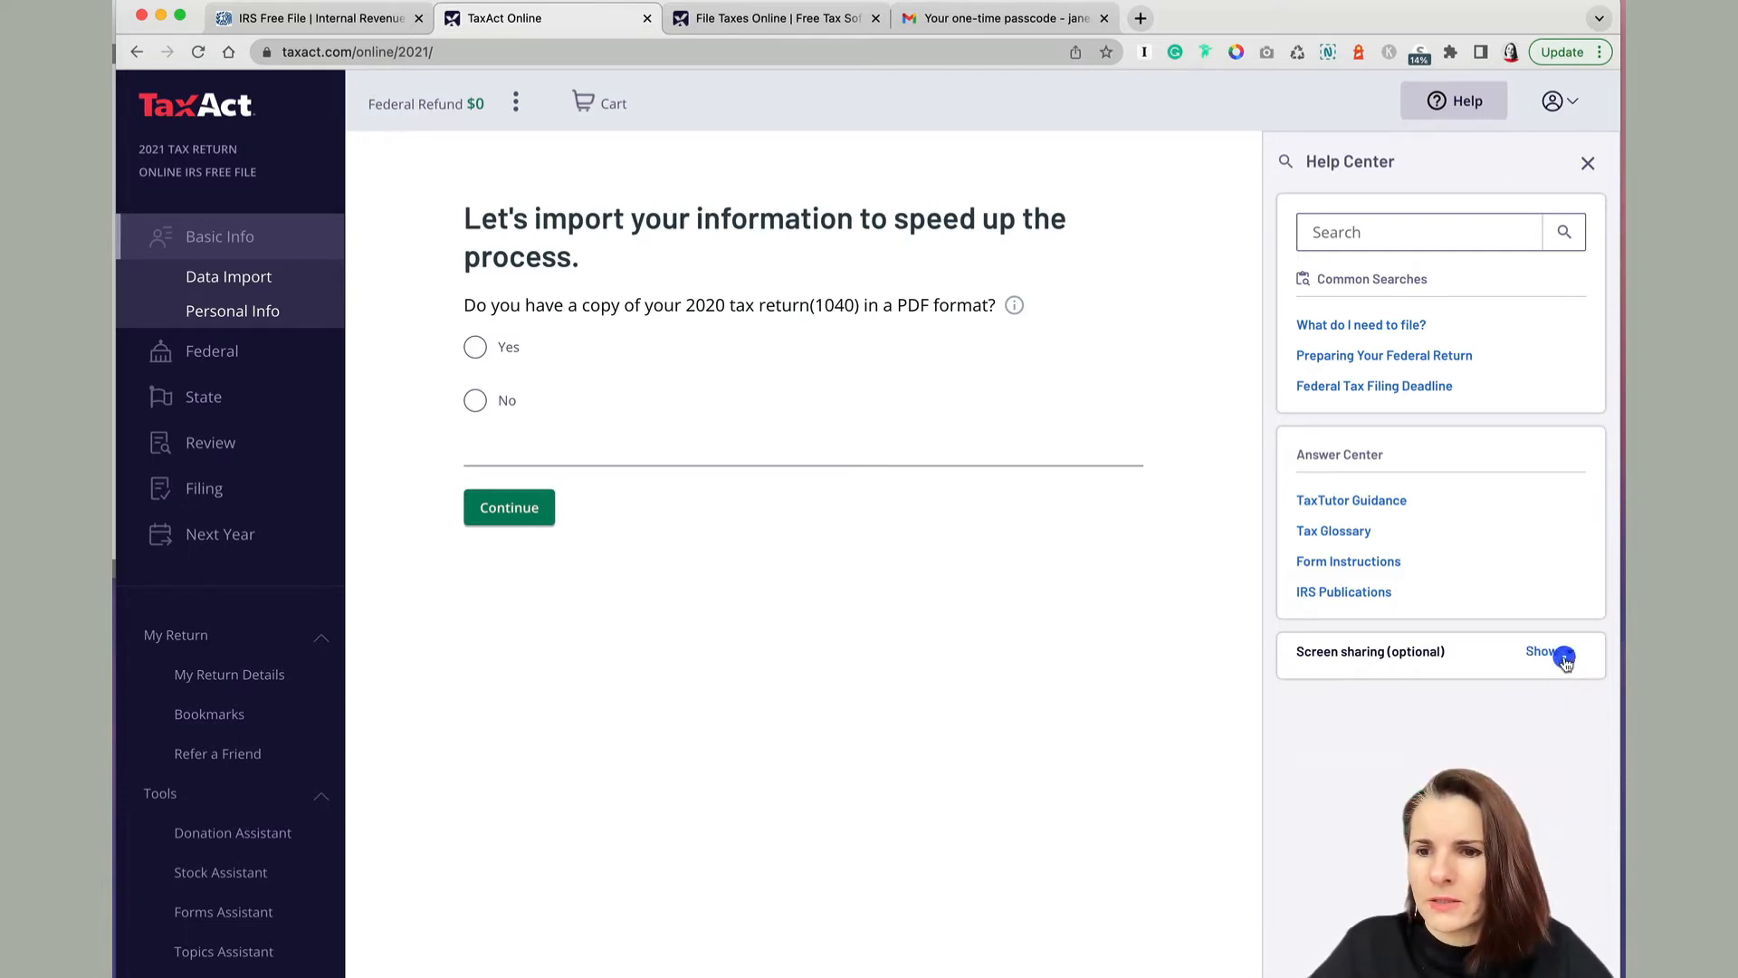
click(1574, 100)
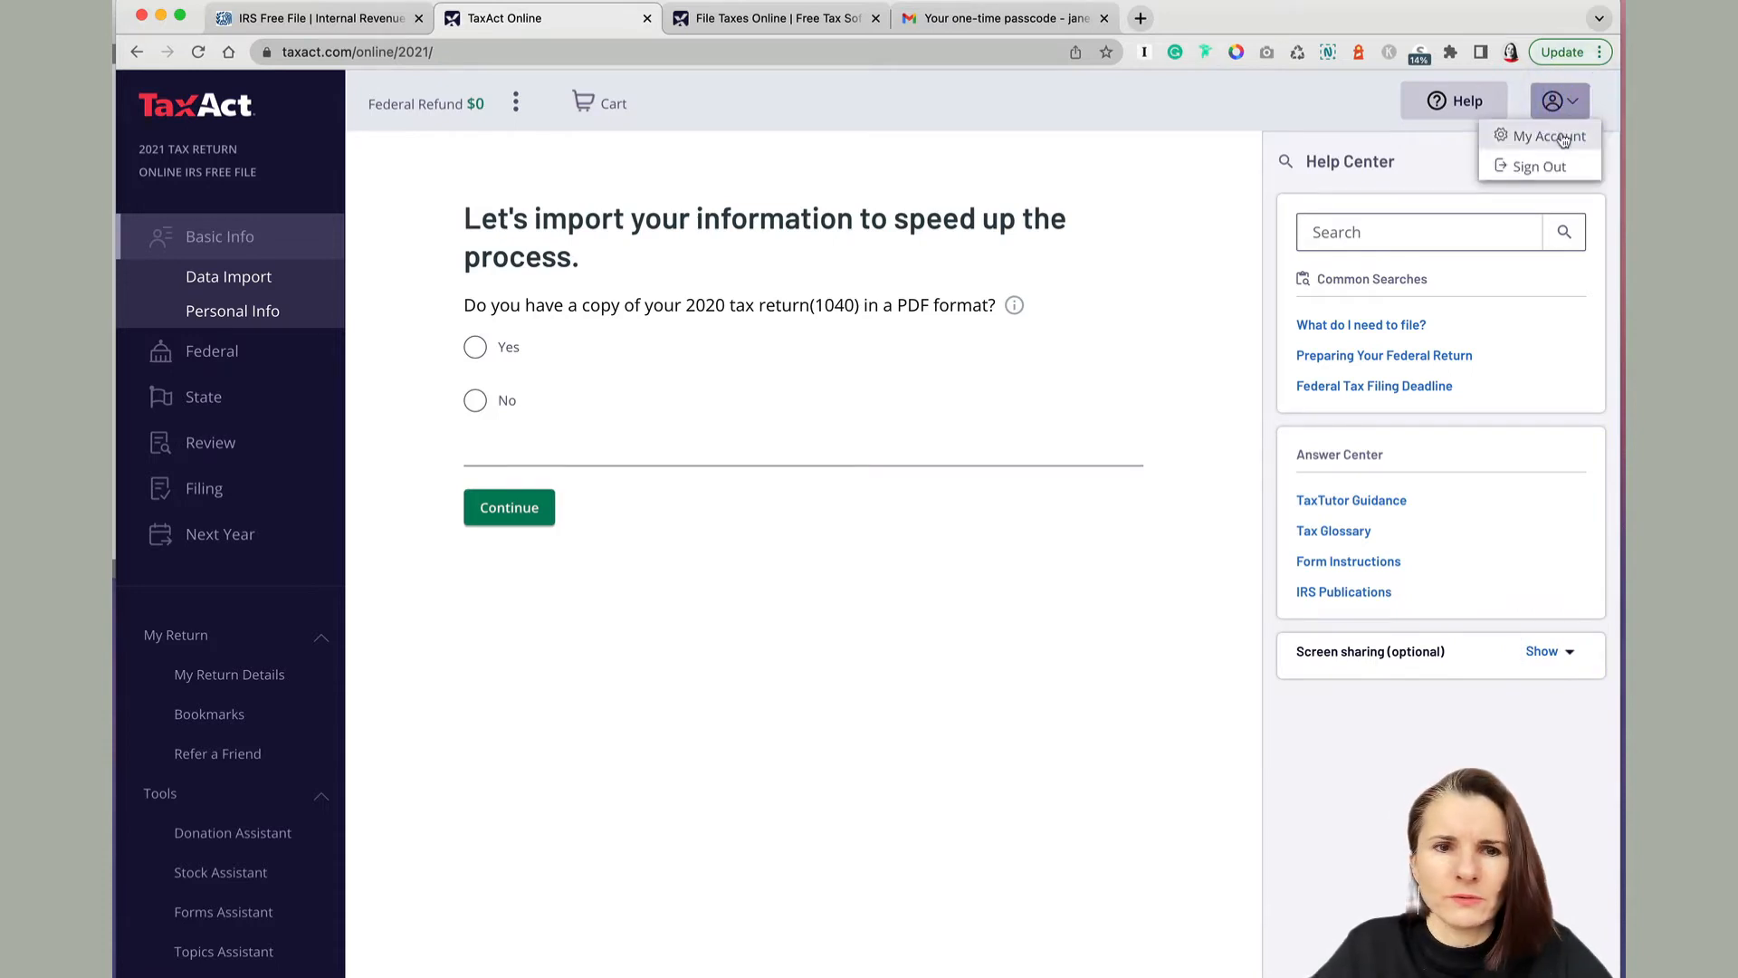
click(795, 492)
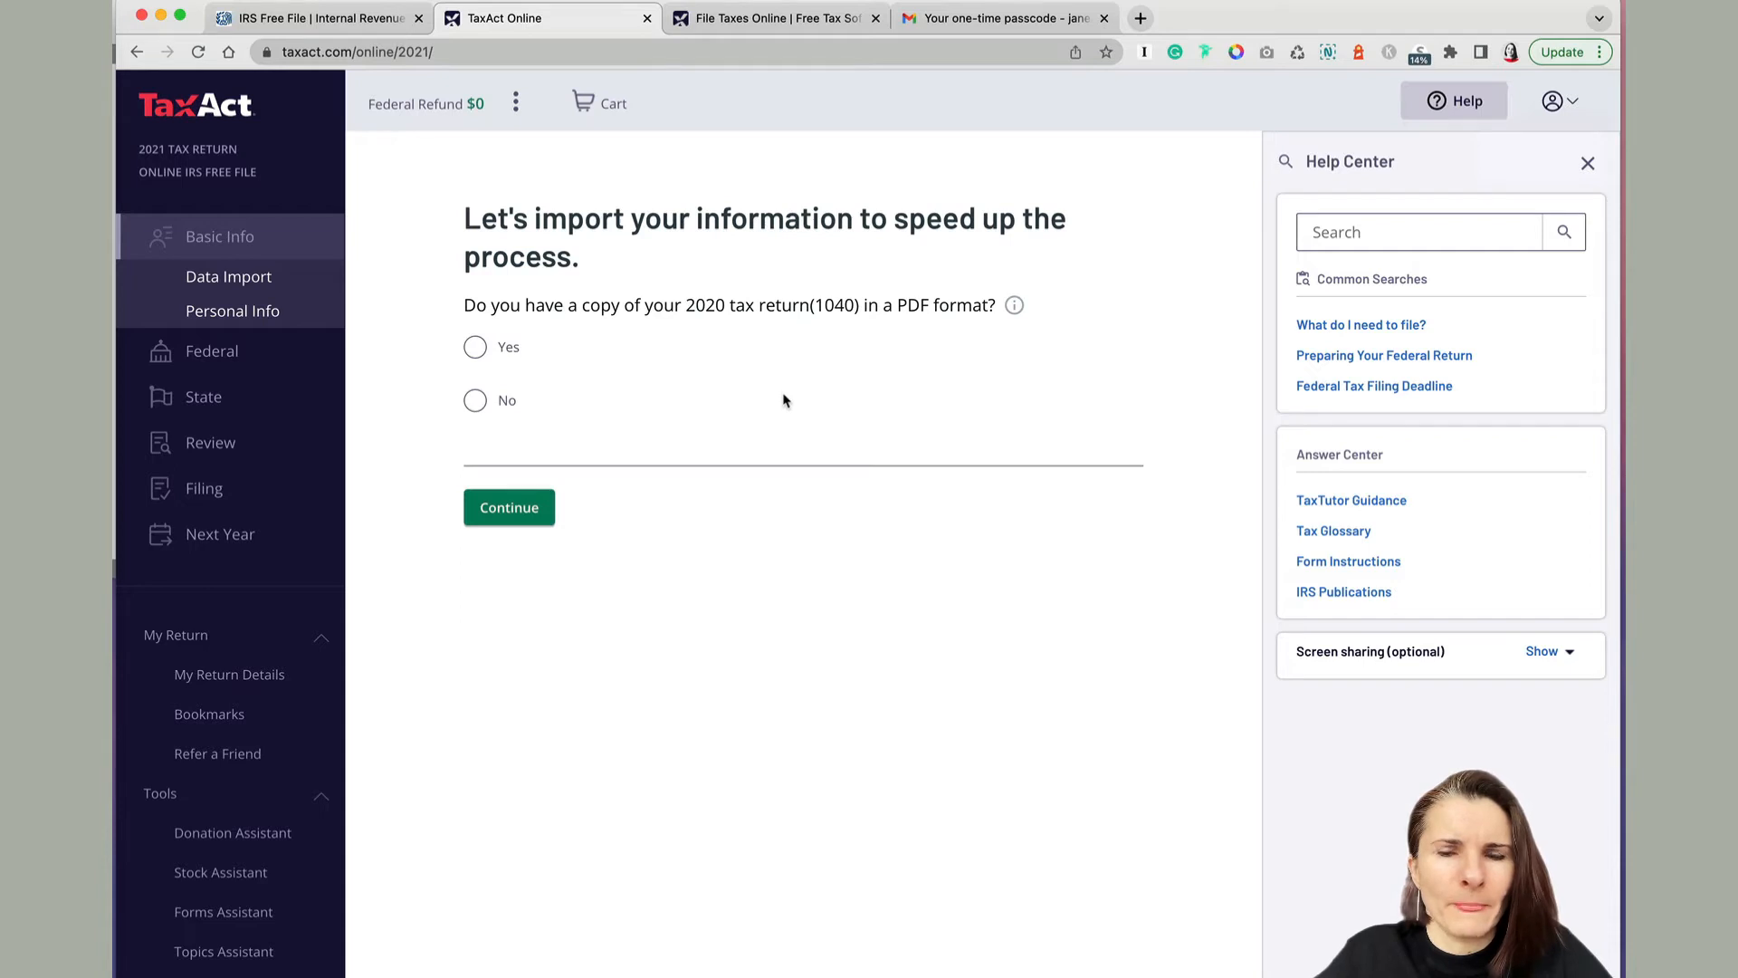
Read the PDF import help, answer No to having the 2020 return as a PDF, and continue to the relationship status question
click(1014, 306)
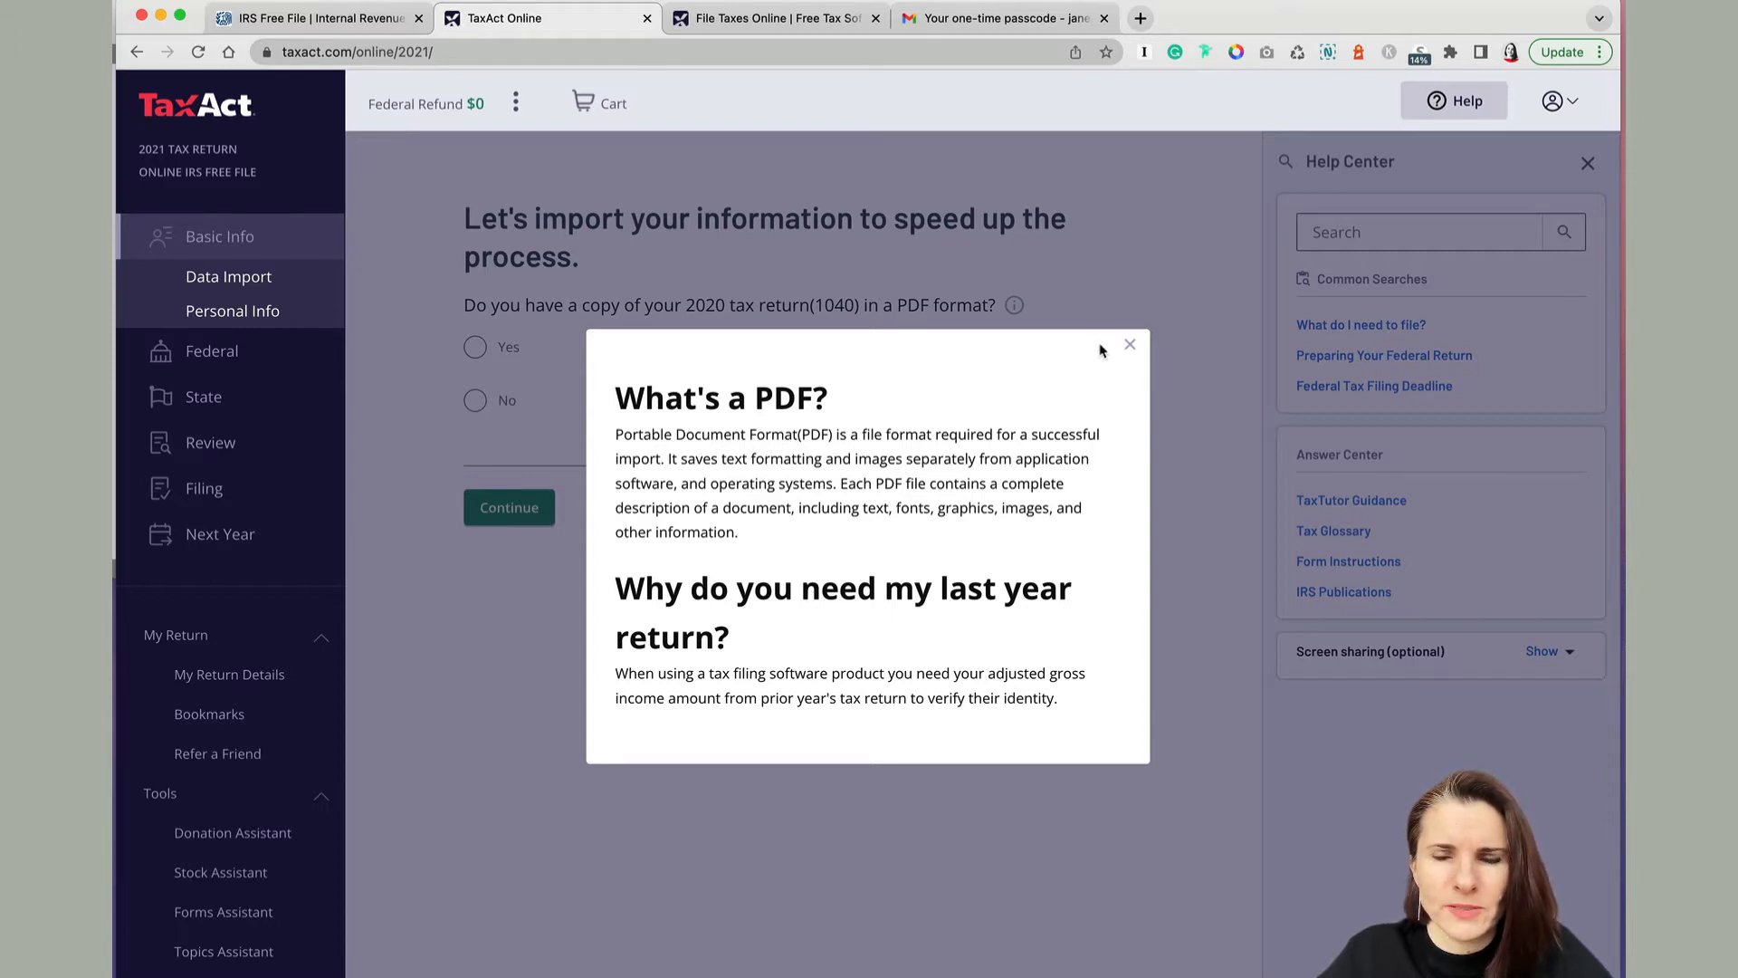
click(1130, 346)
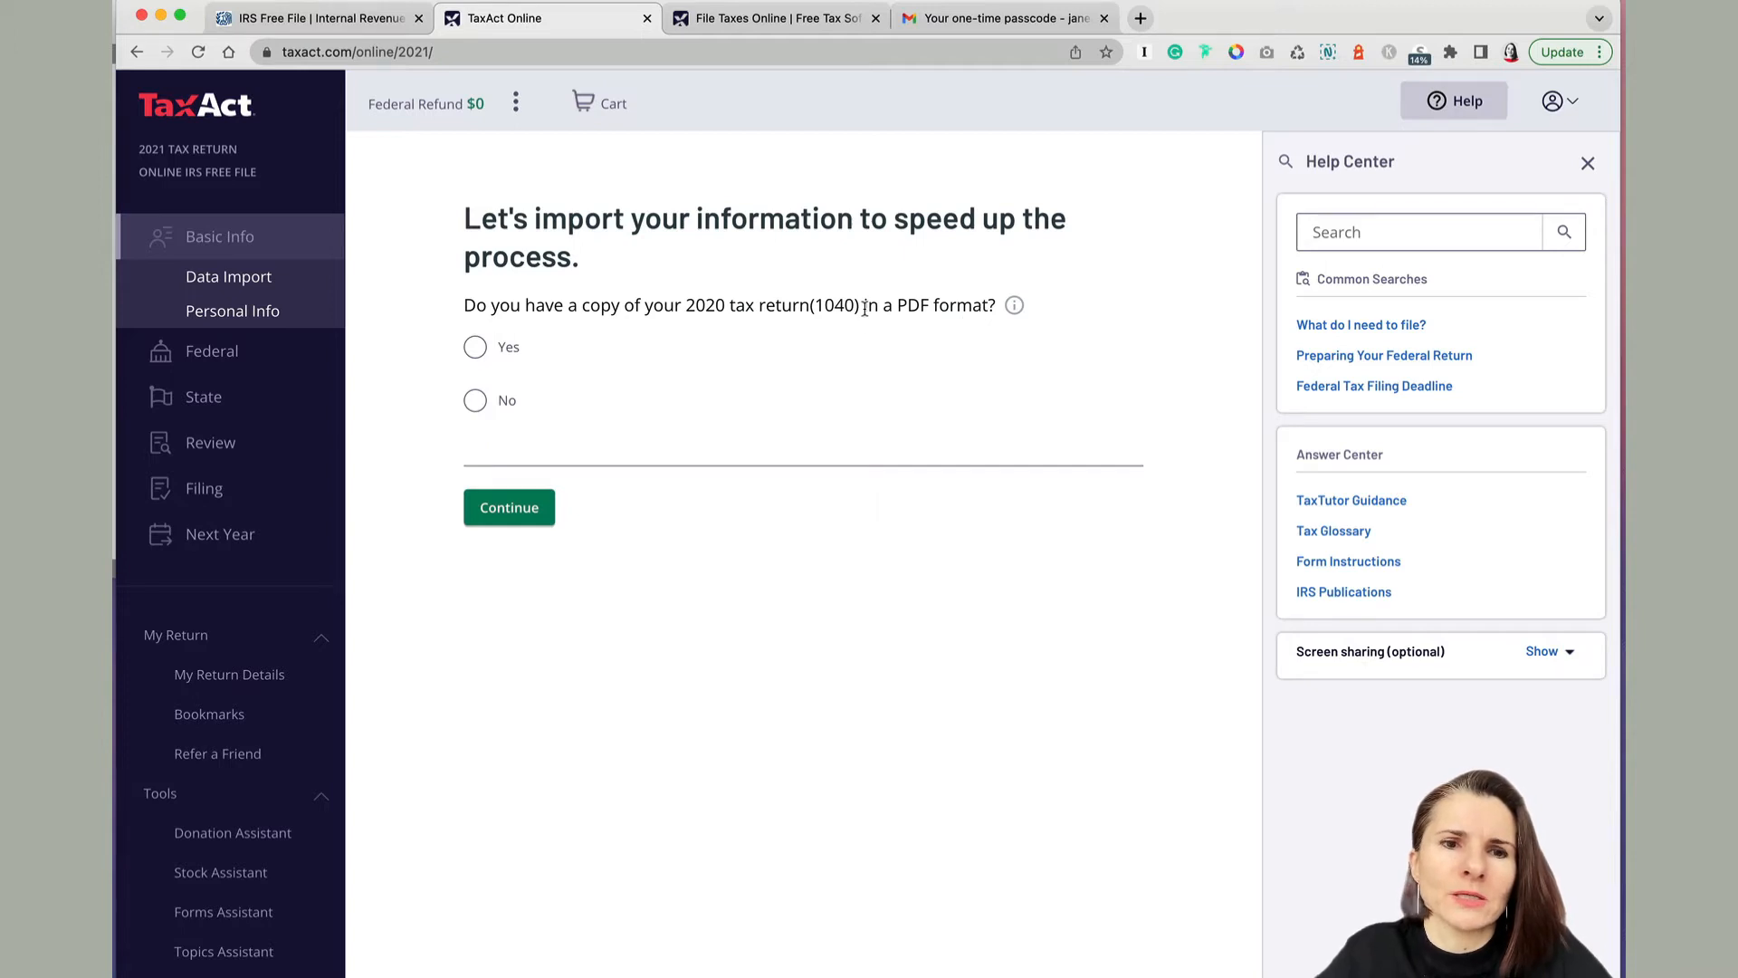
click(476, 399)
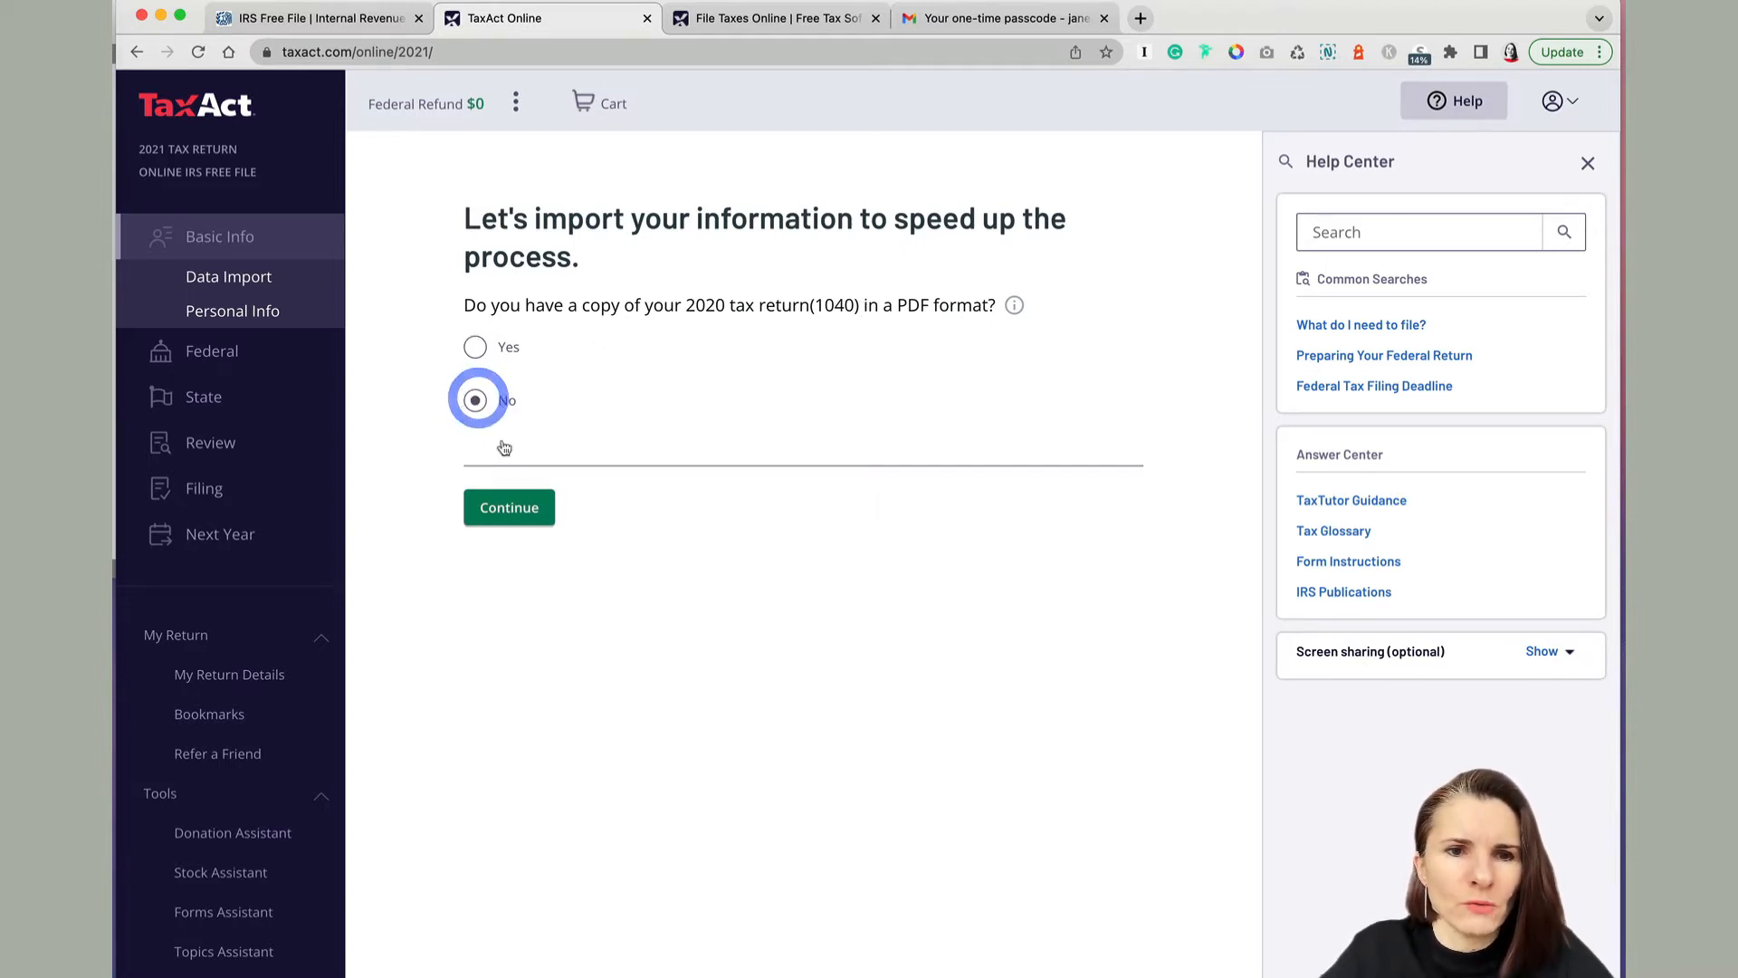
click(505, 520)
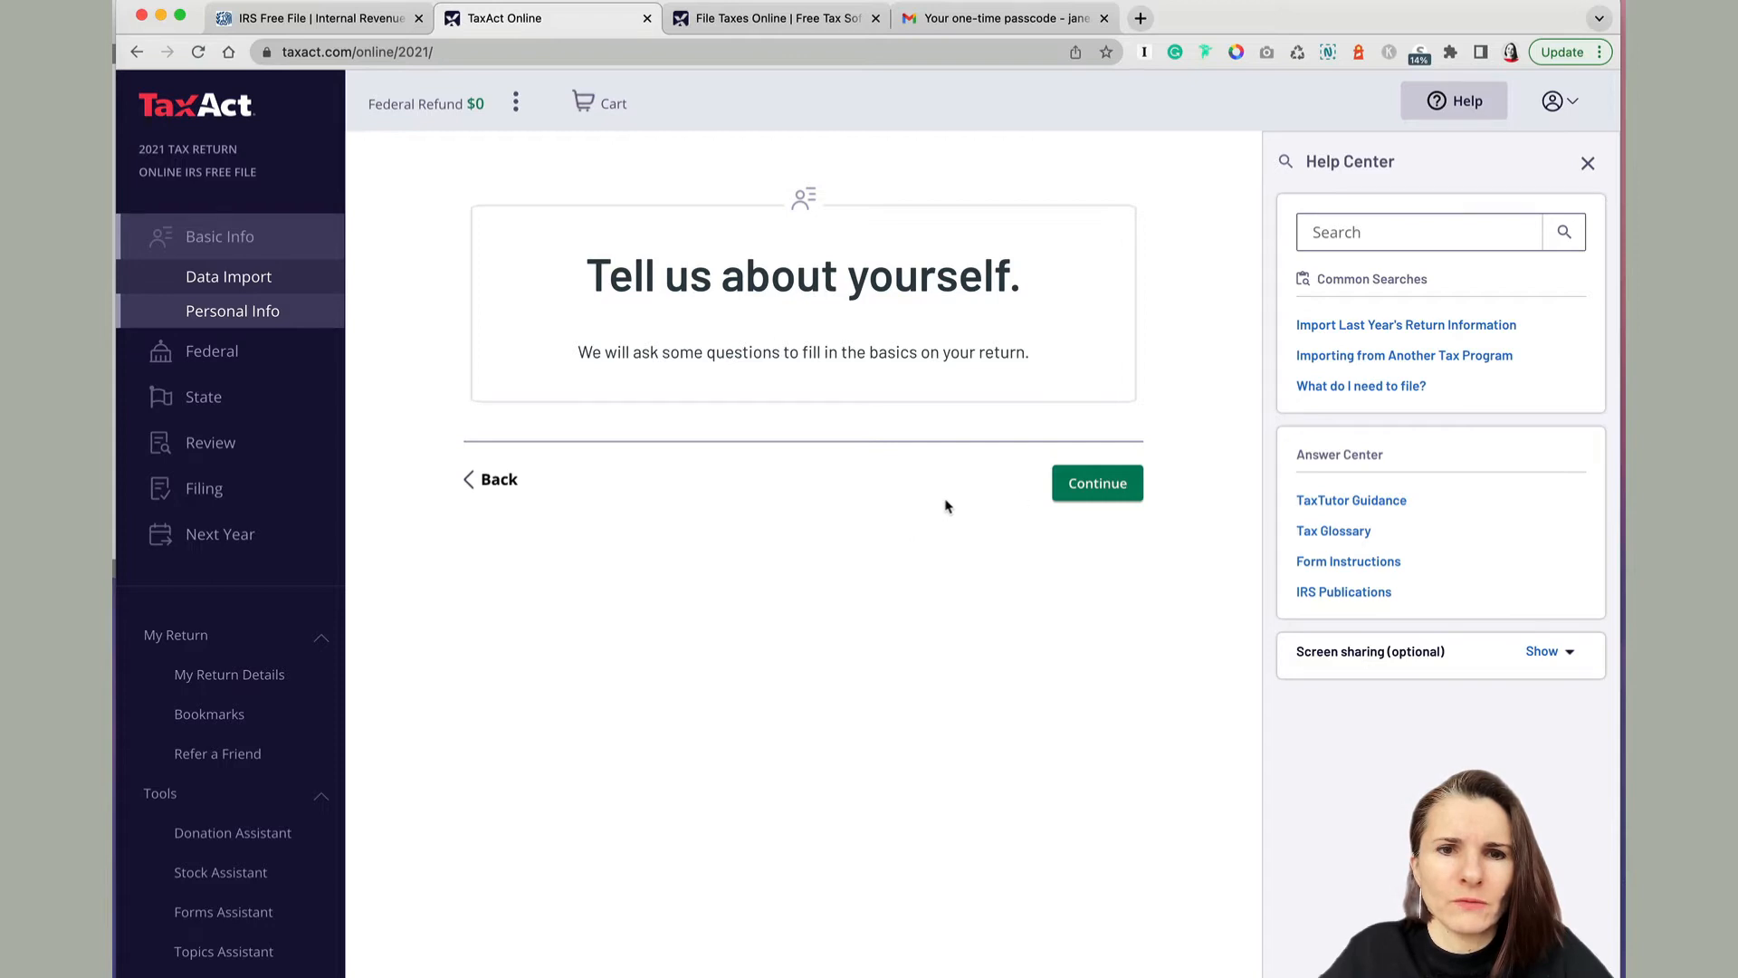
click(1093, 486)
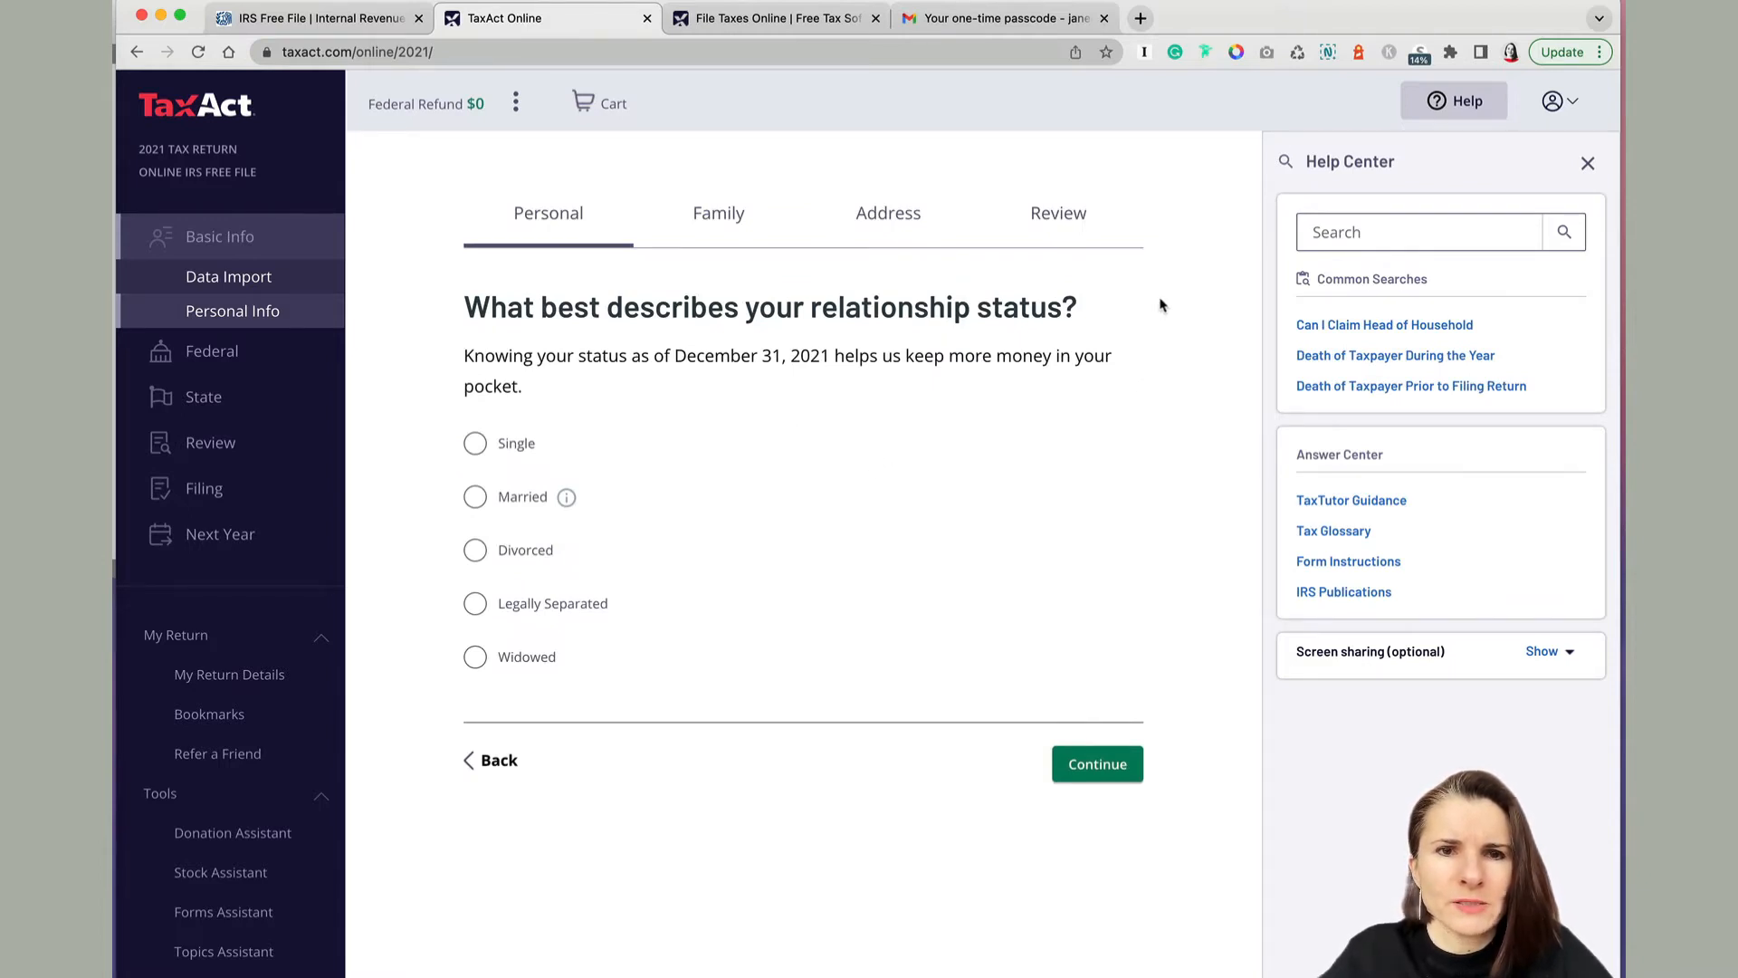
Read the help on who is considered married for 2021 and choose Married as the relationship status
scroll(1161, 305, down, 1)
scroll(1162, 305, up, 1)
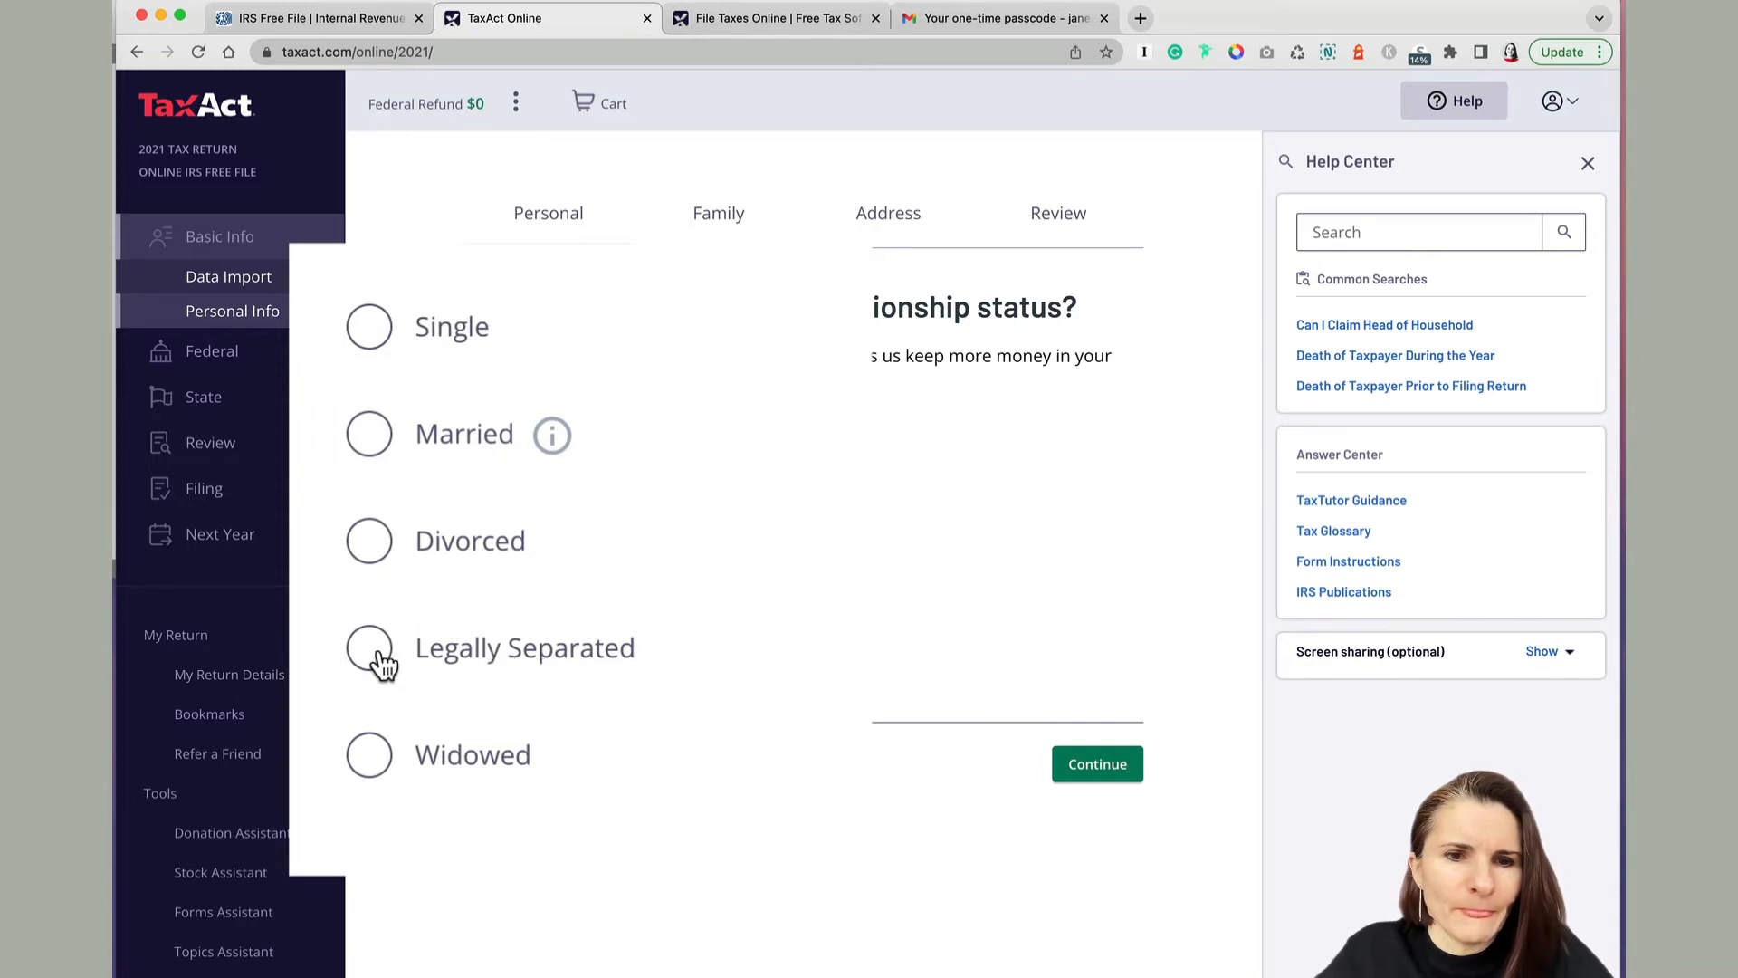
click(566, 497)
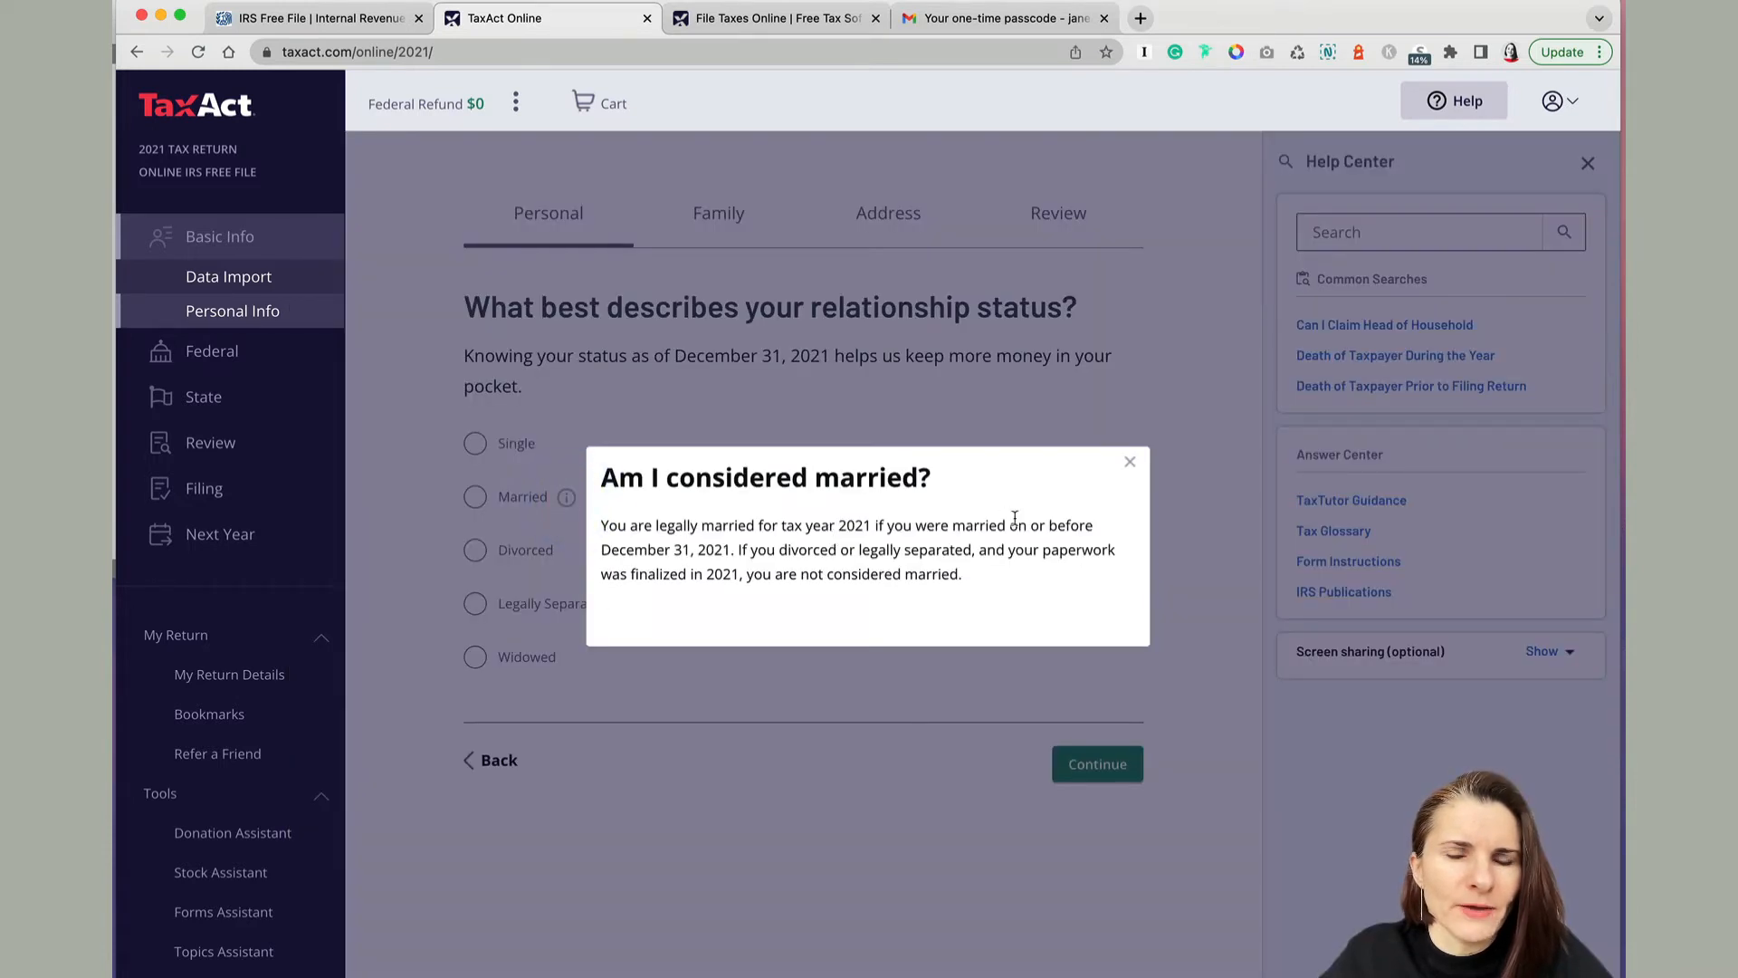
click(1130, 465)
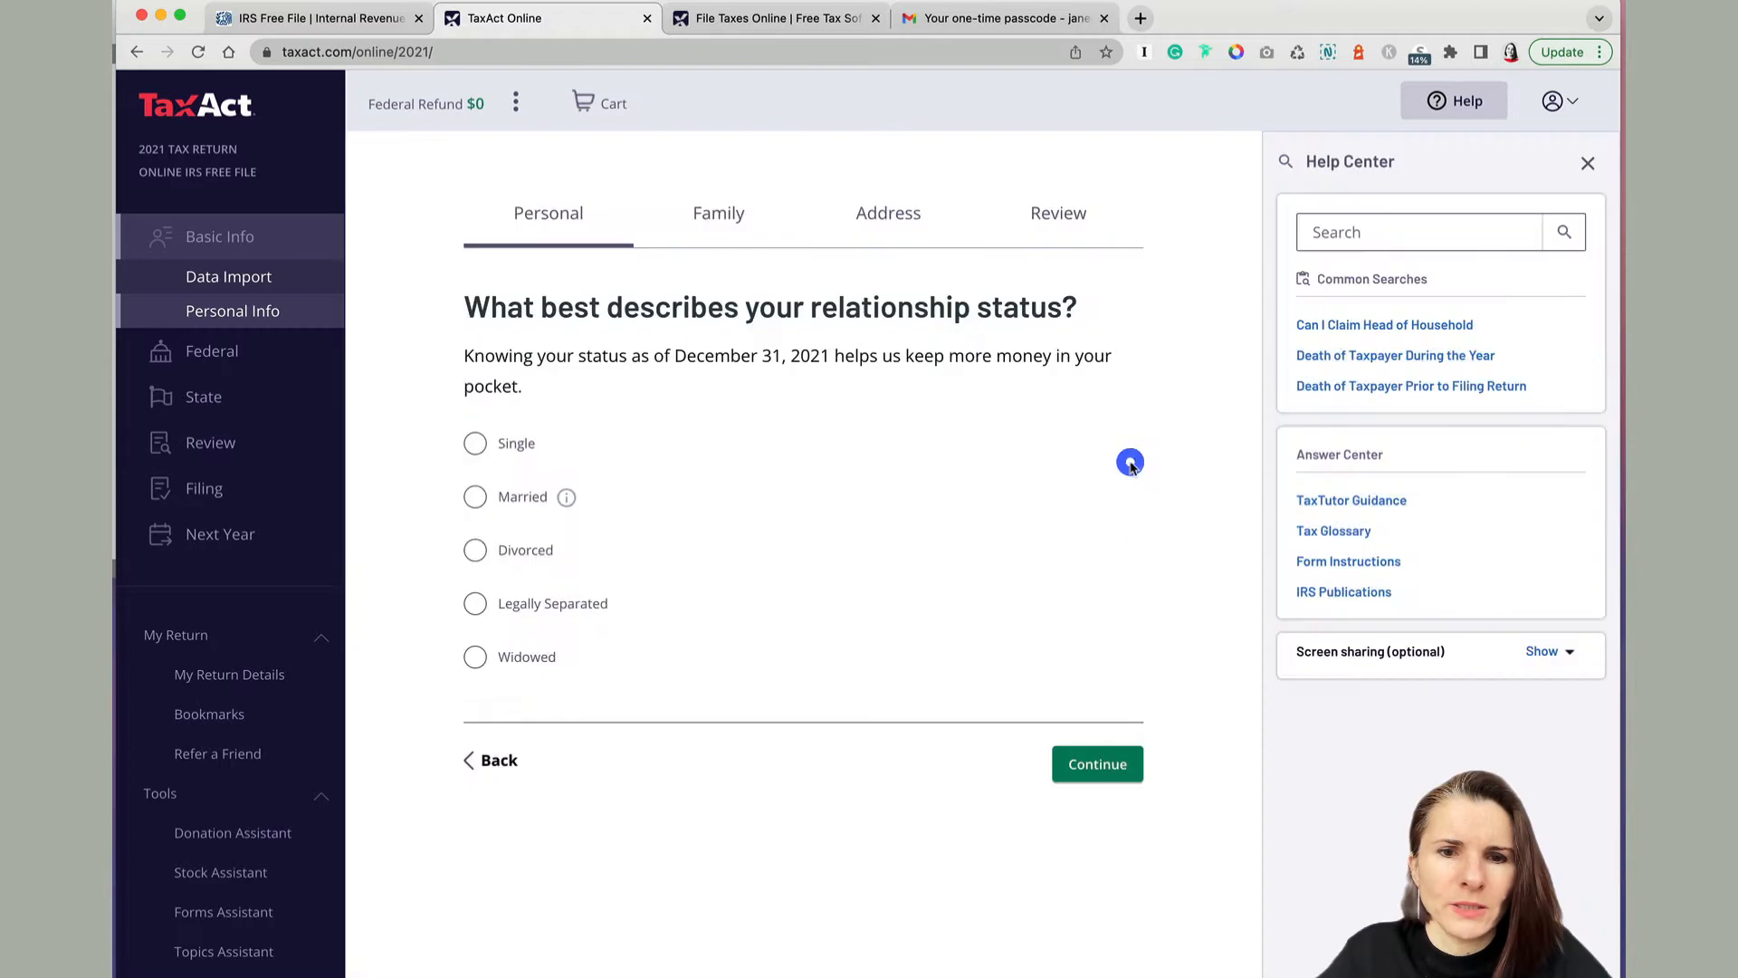
click(566, 498)
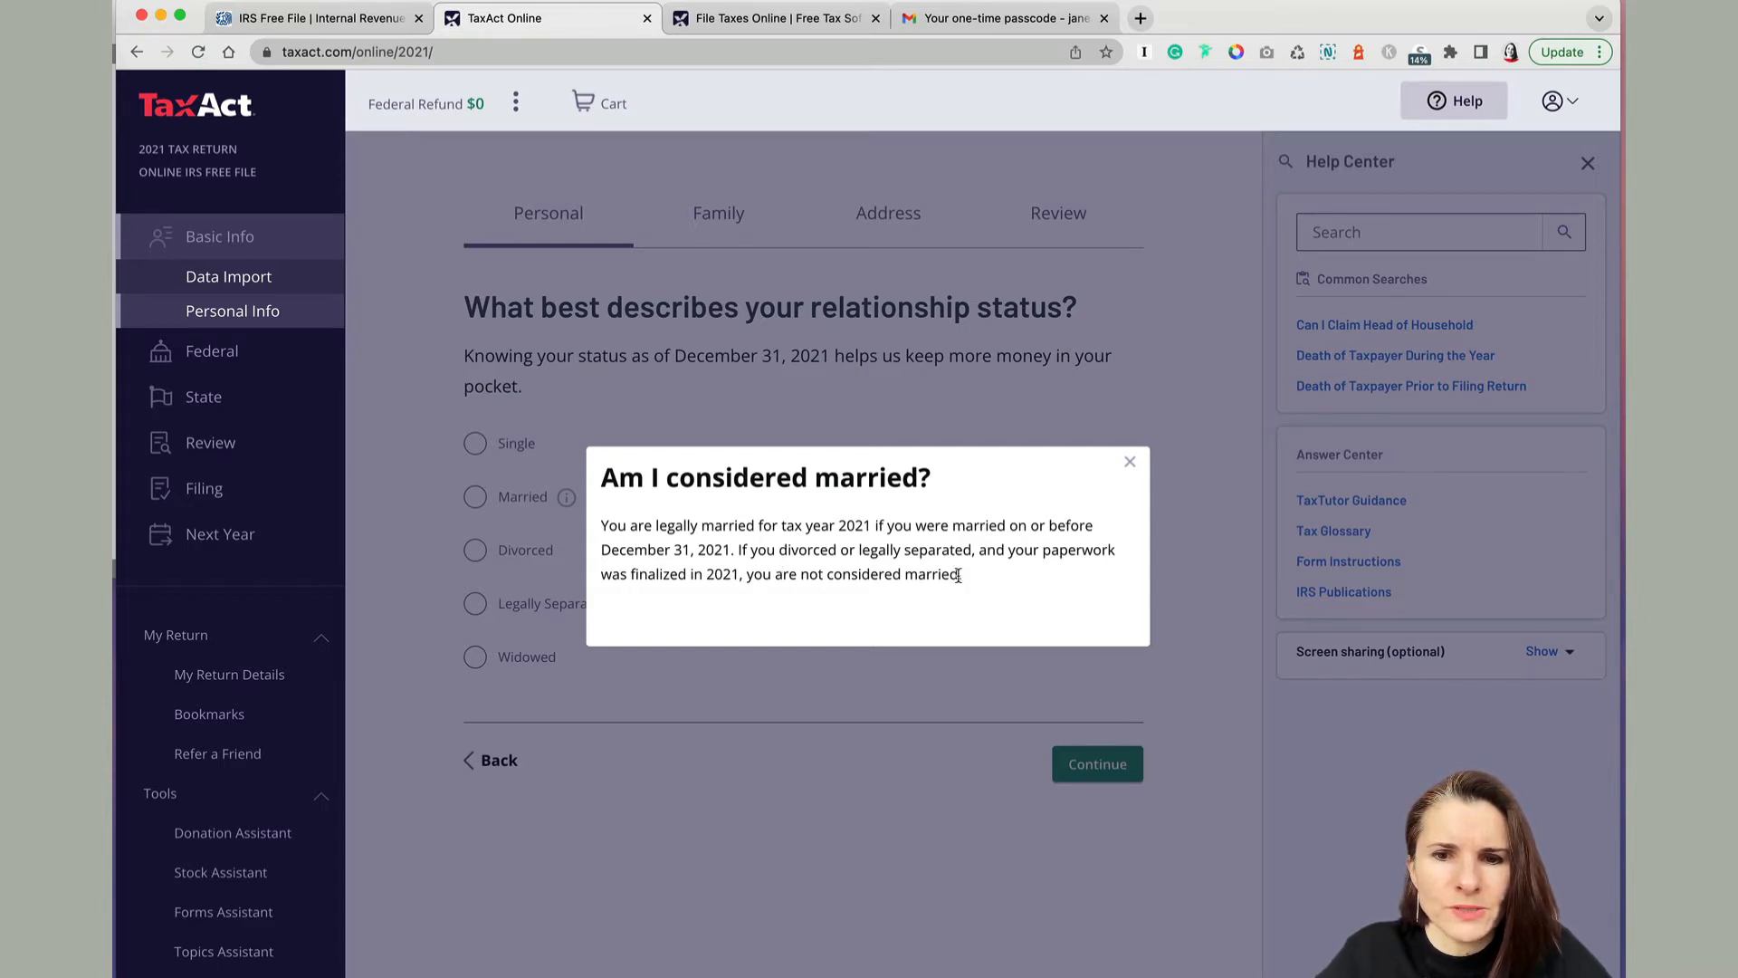
click(1130, 463)
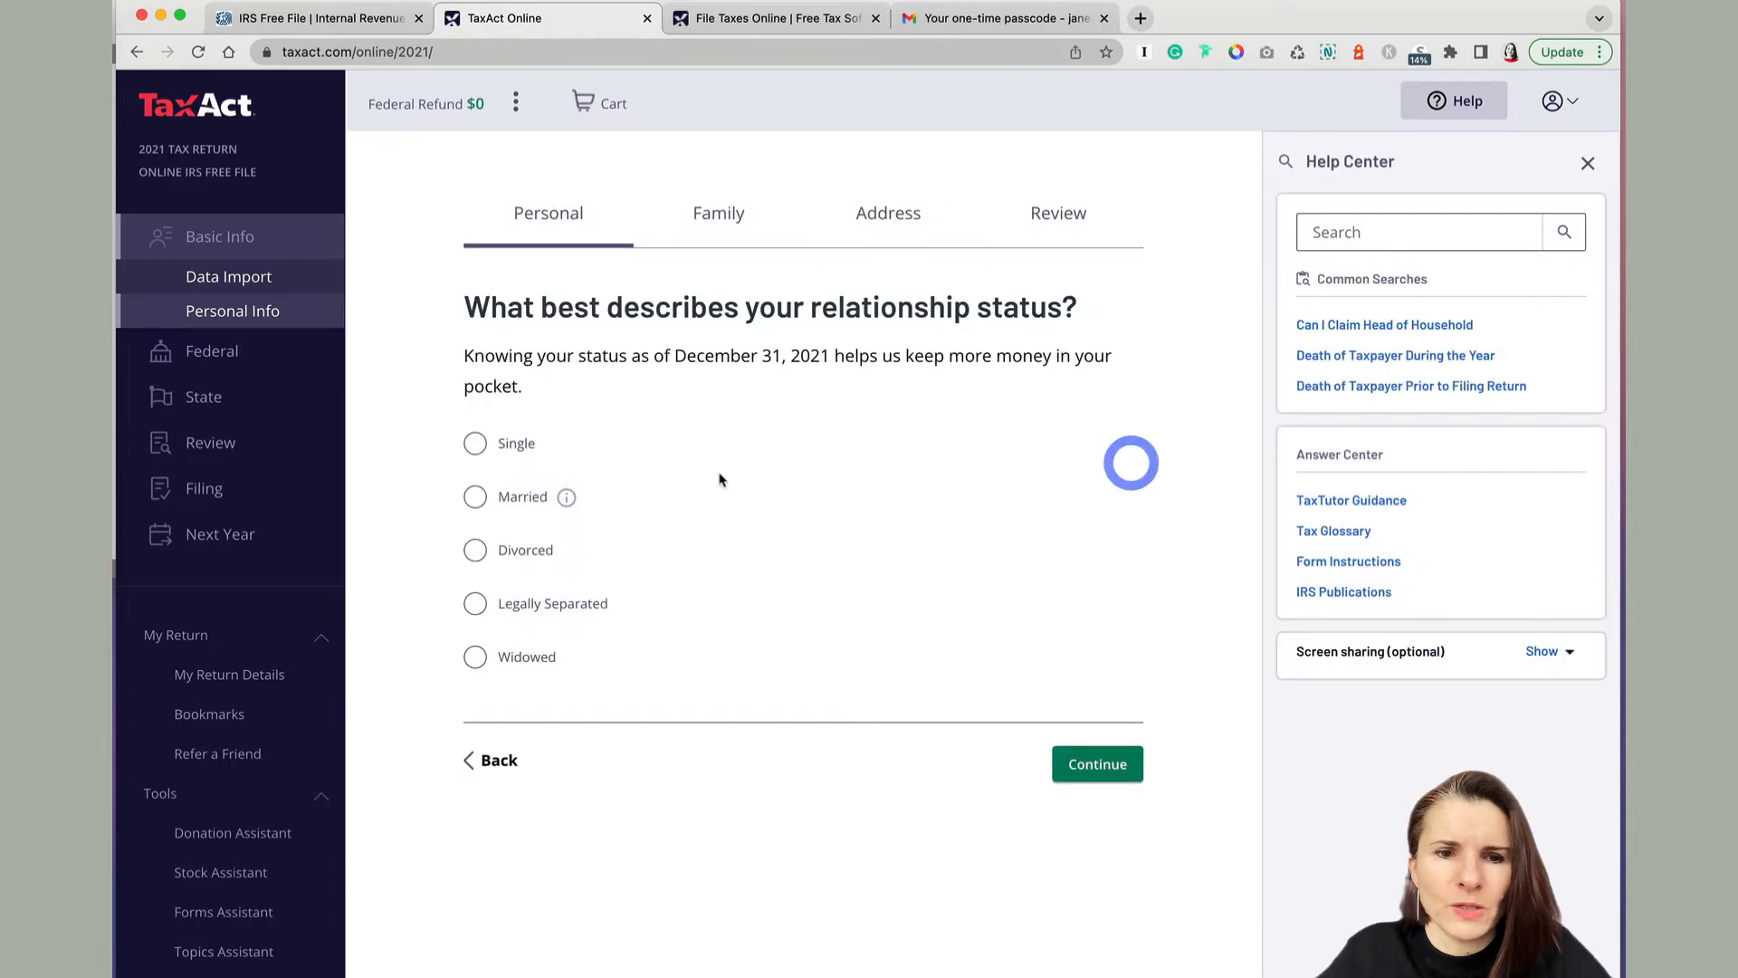
click(477, 499)
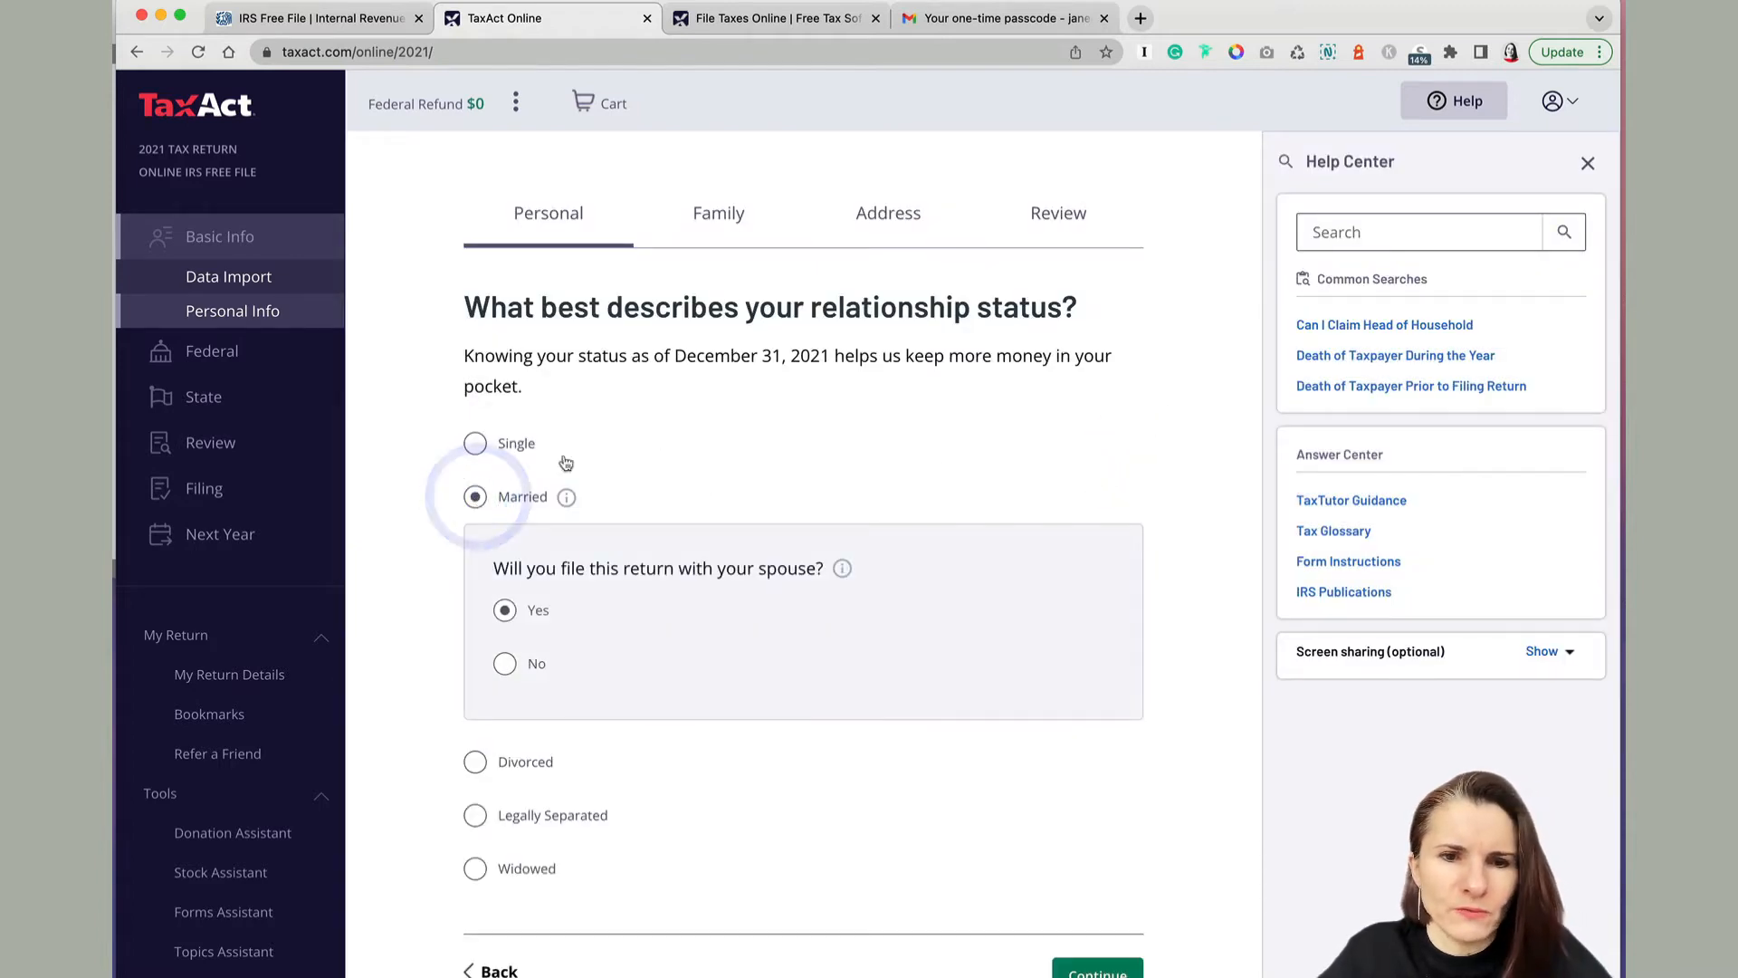
scroll(1012, 501, down, 1)
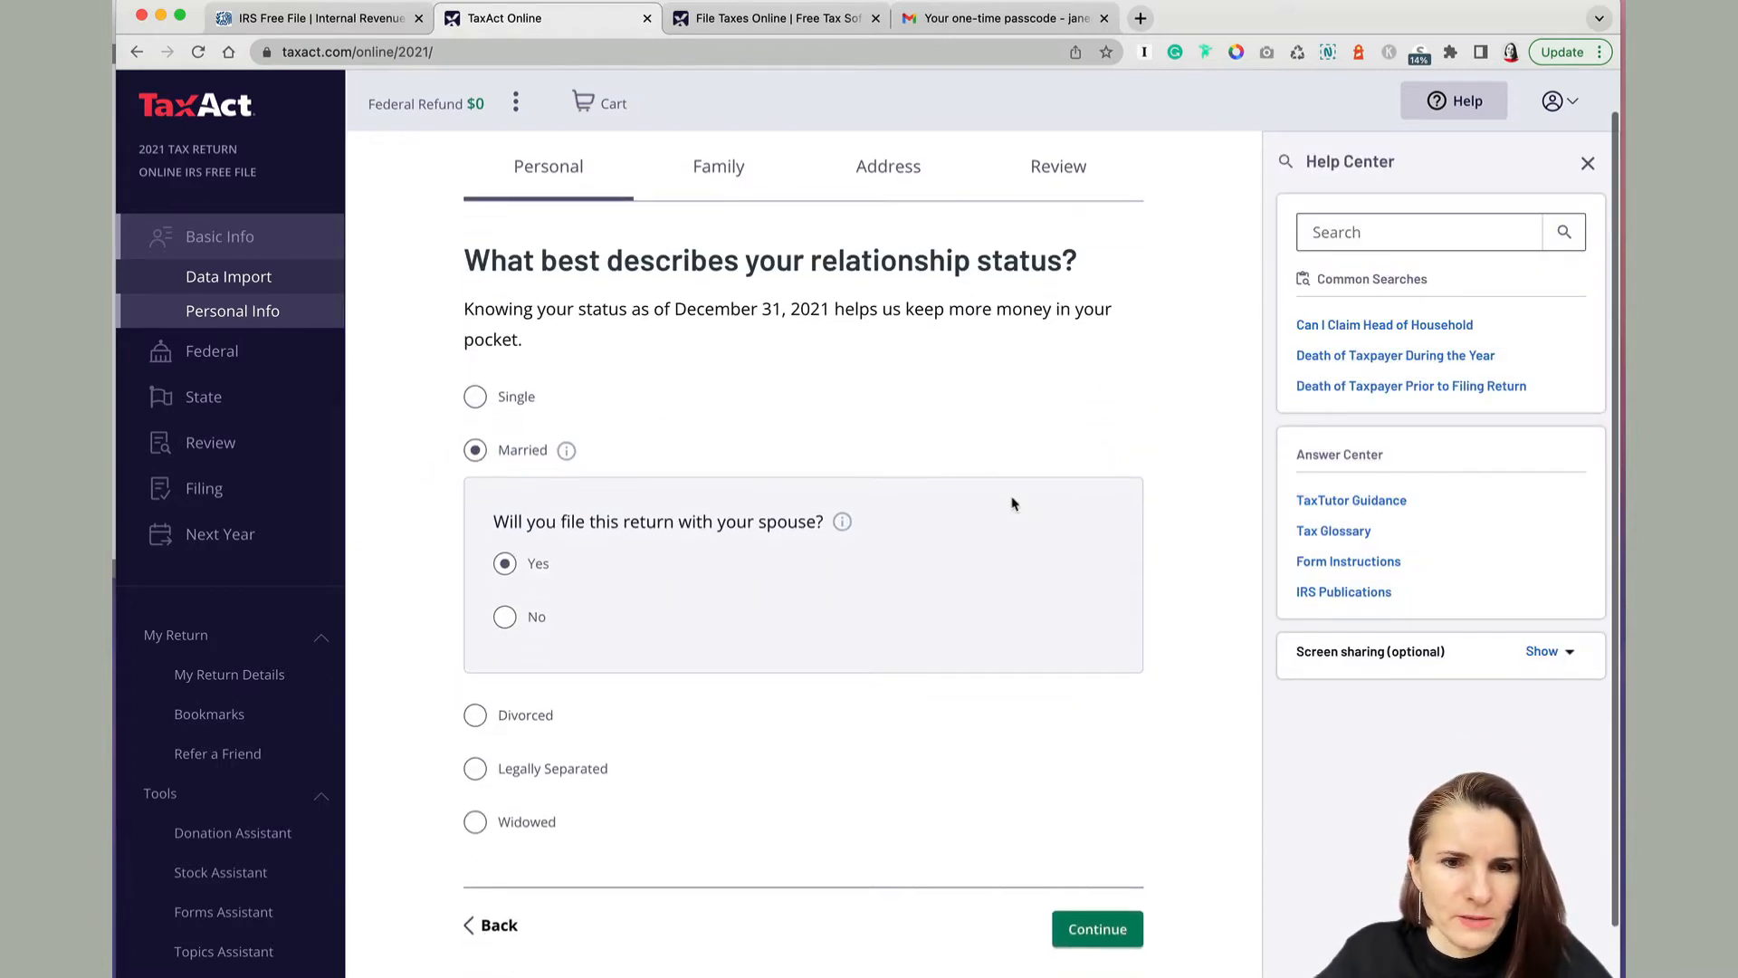
Read why filing with a spouse matters, then answer No to filing with the spouse and check the personal info form that follows
click(842, 521)
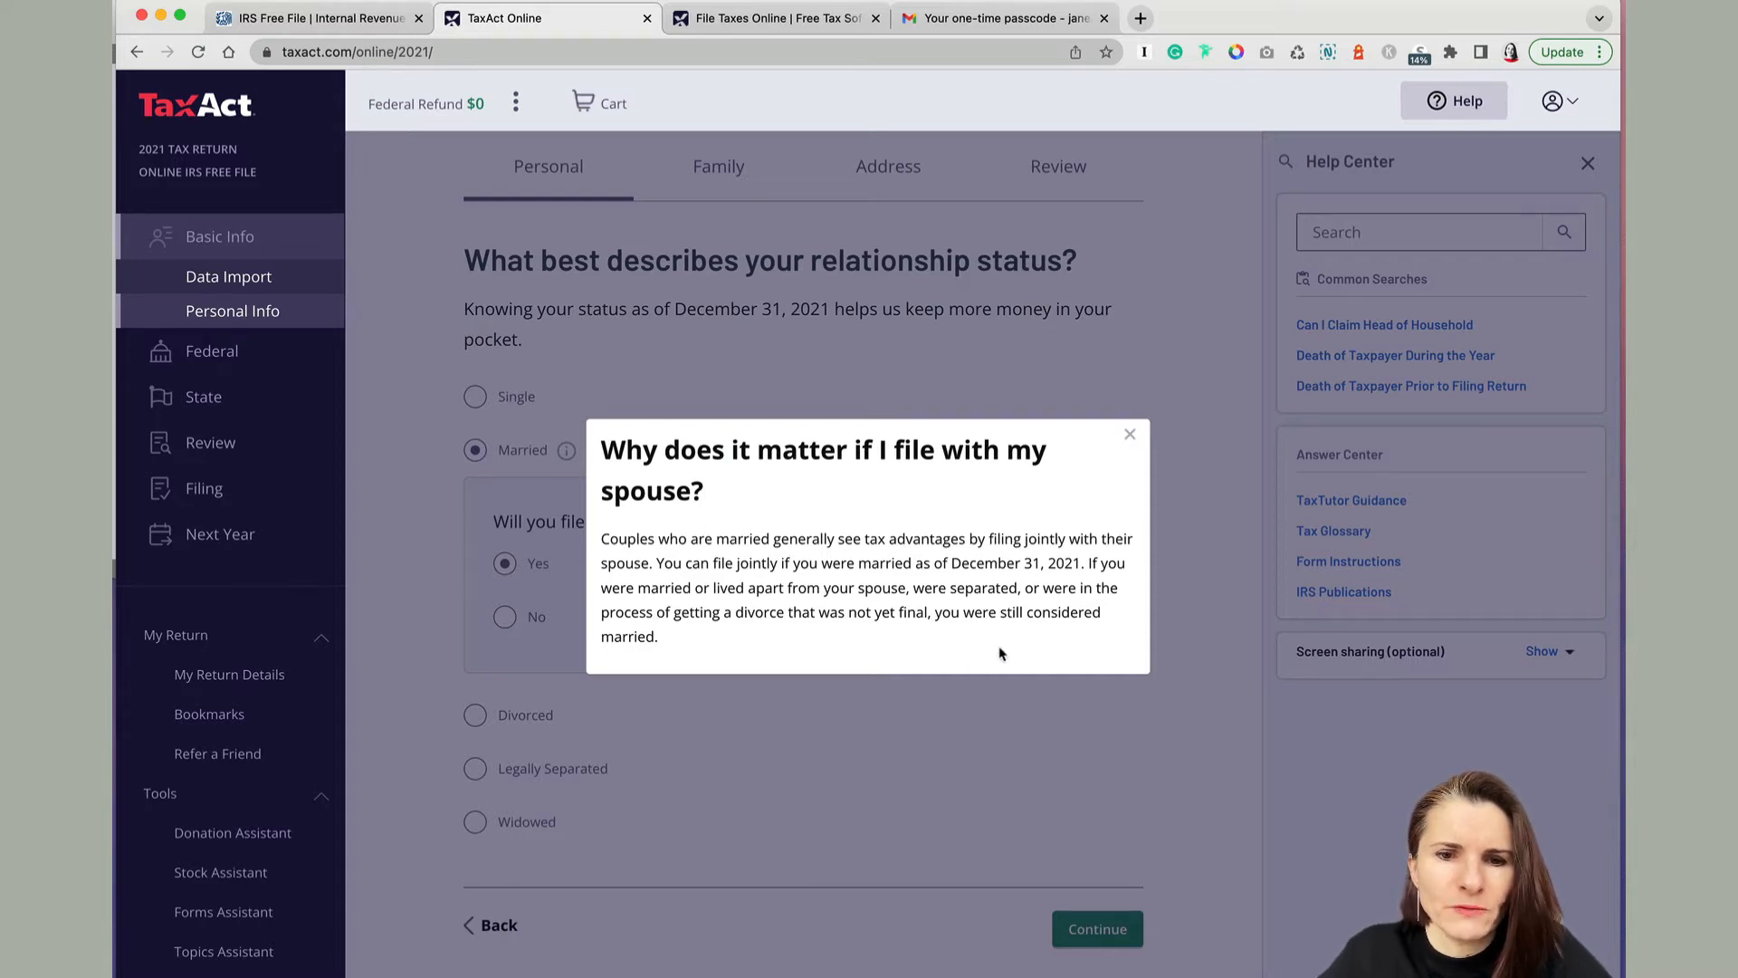
click(1131, 434)
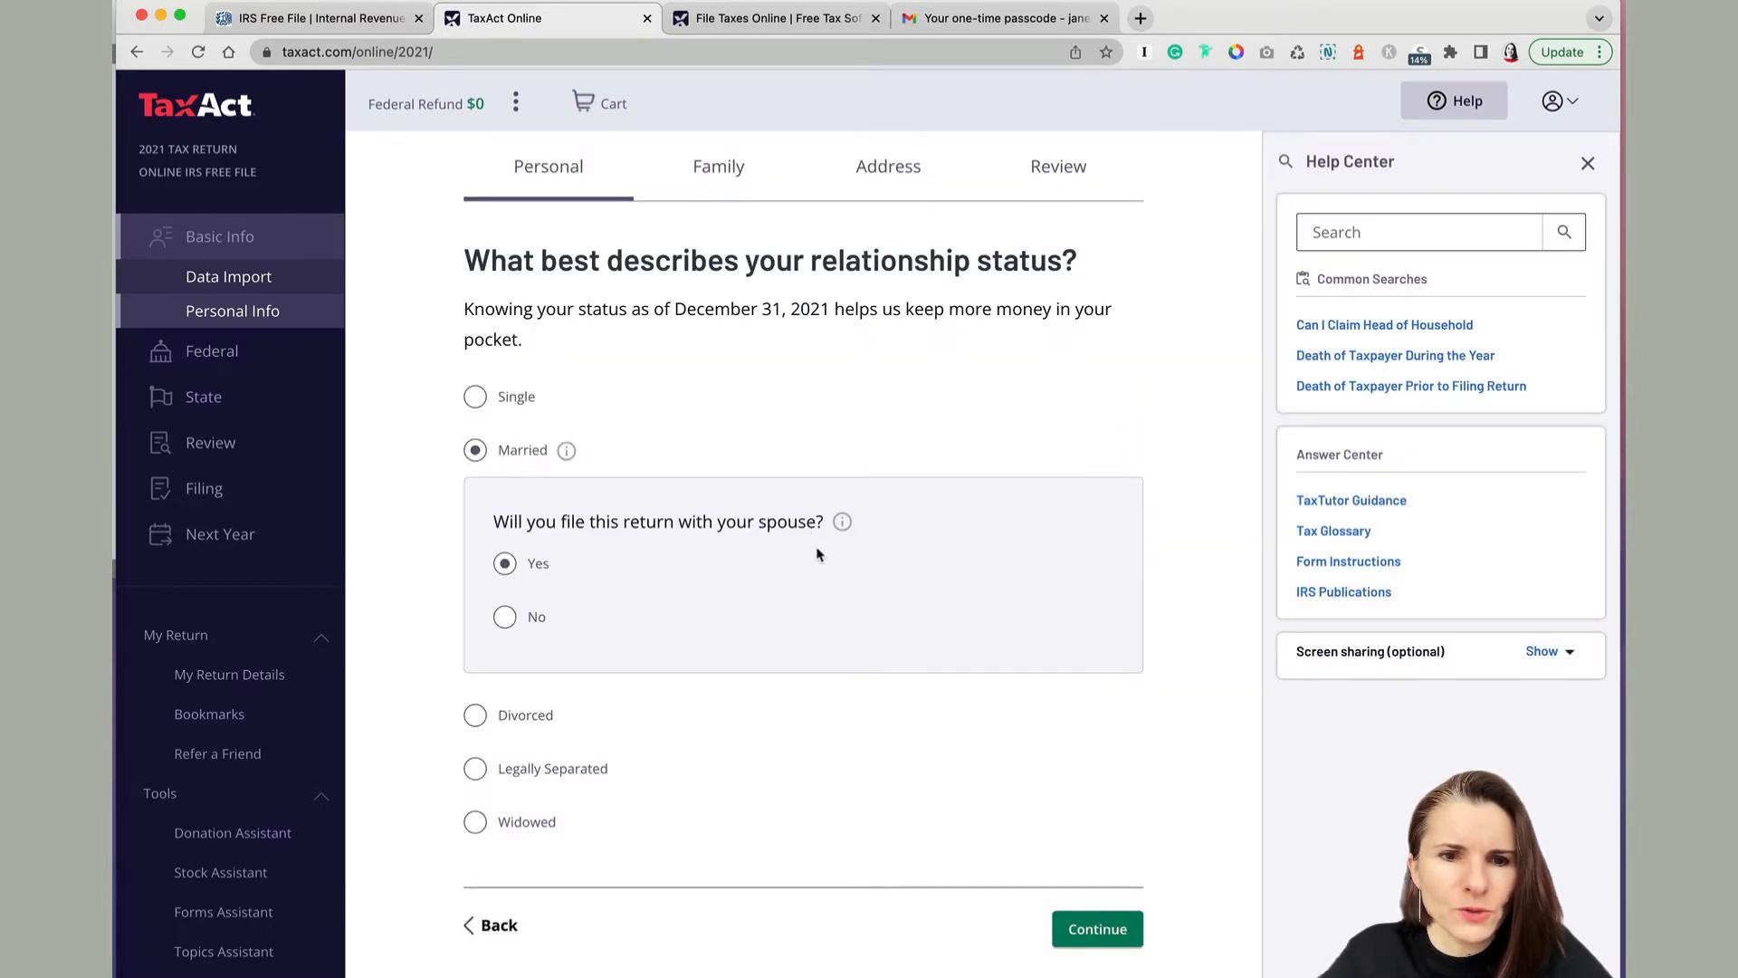
click(506, 619)
scroll(769, 625, down, 2)
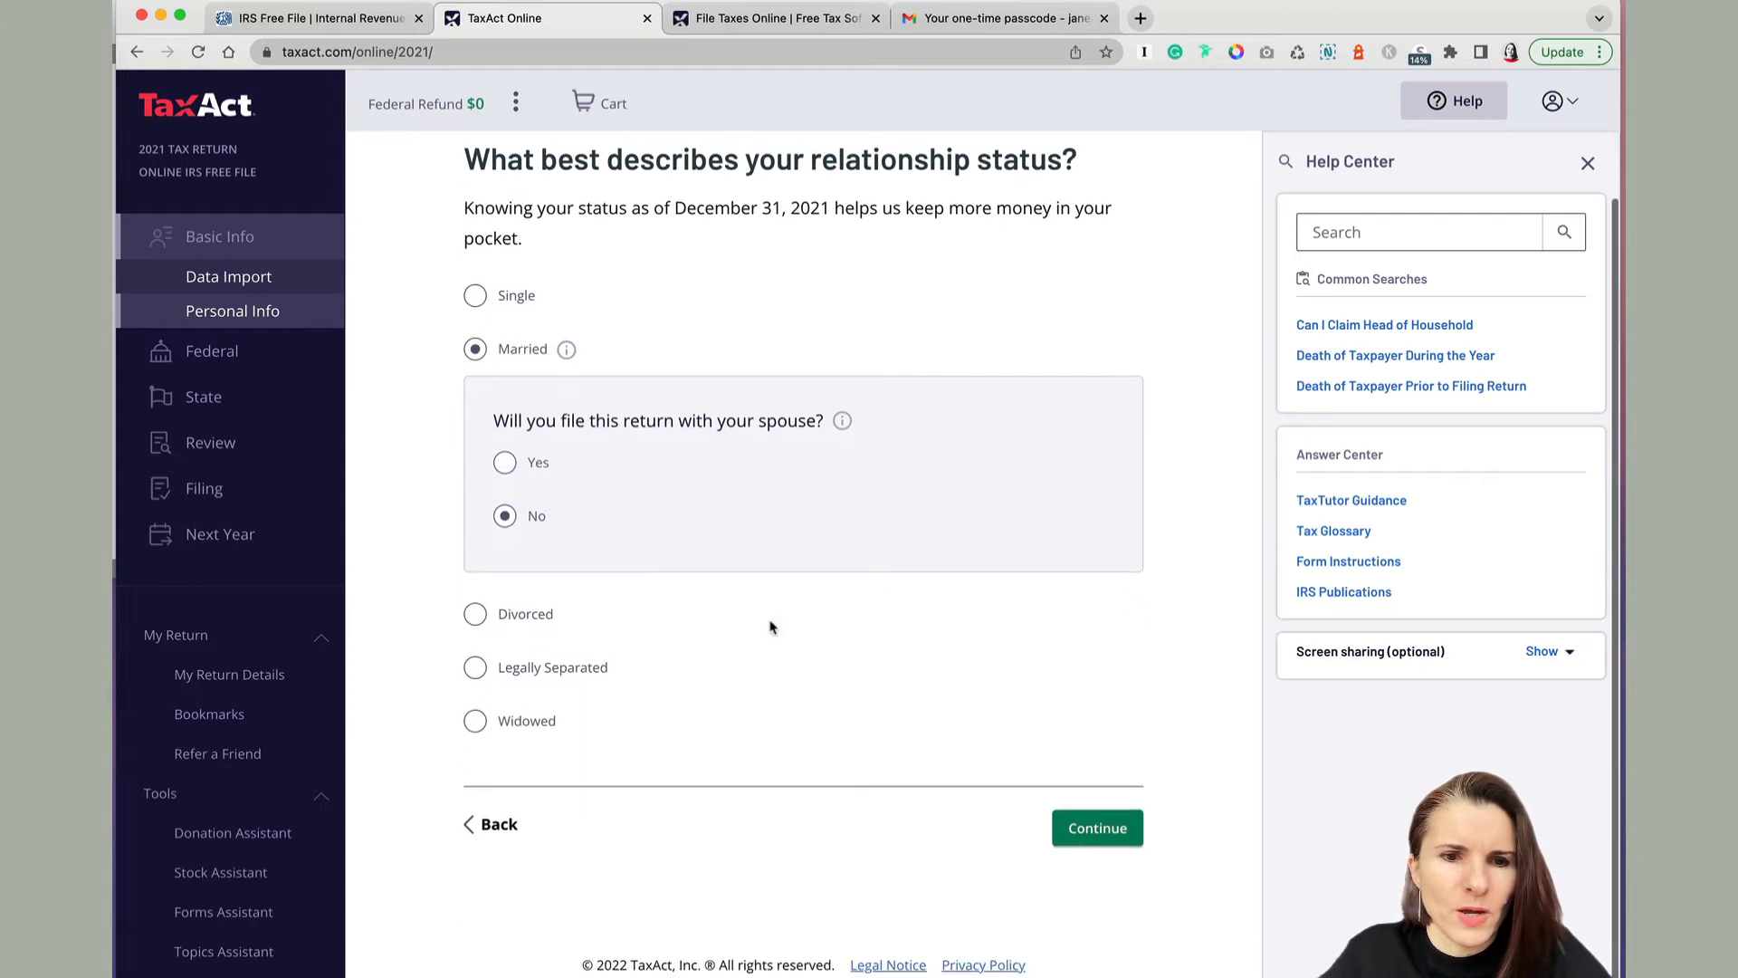
click(1100, 820)
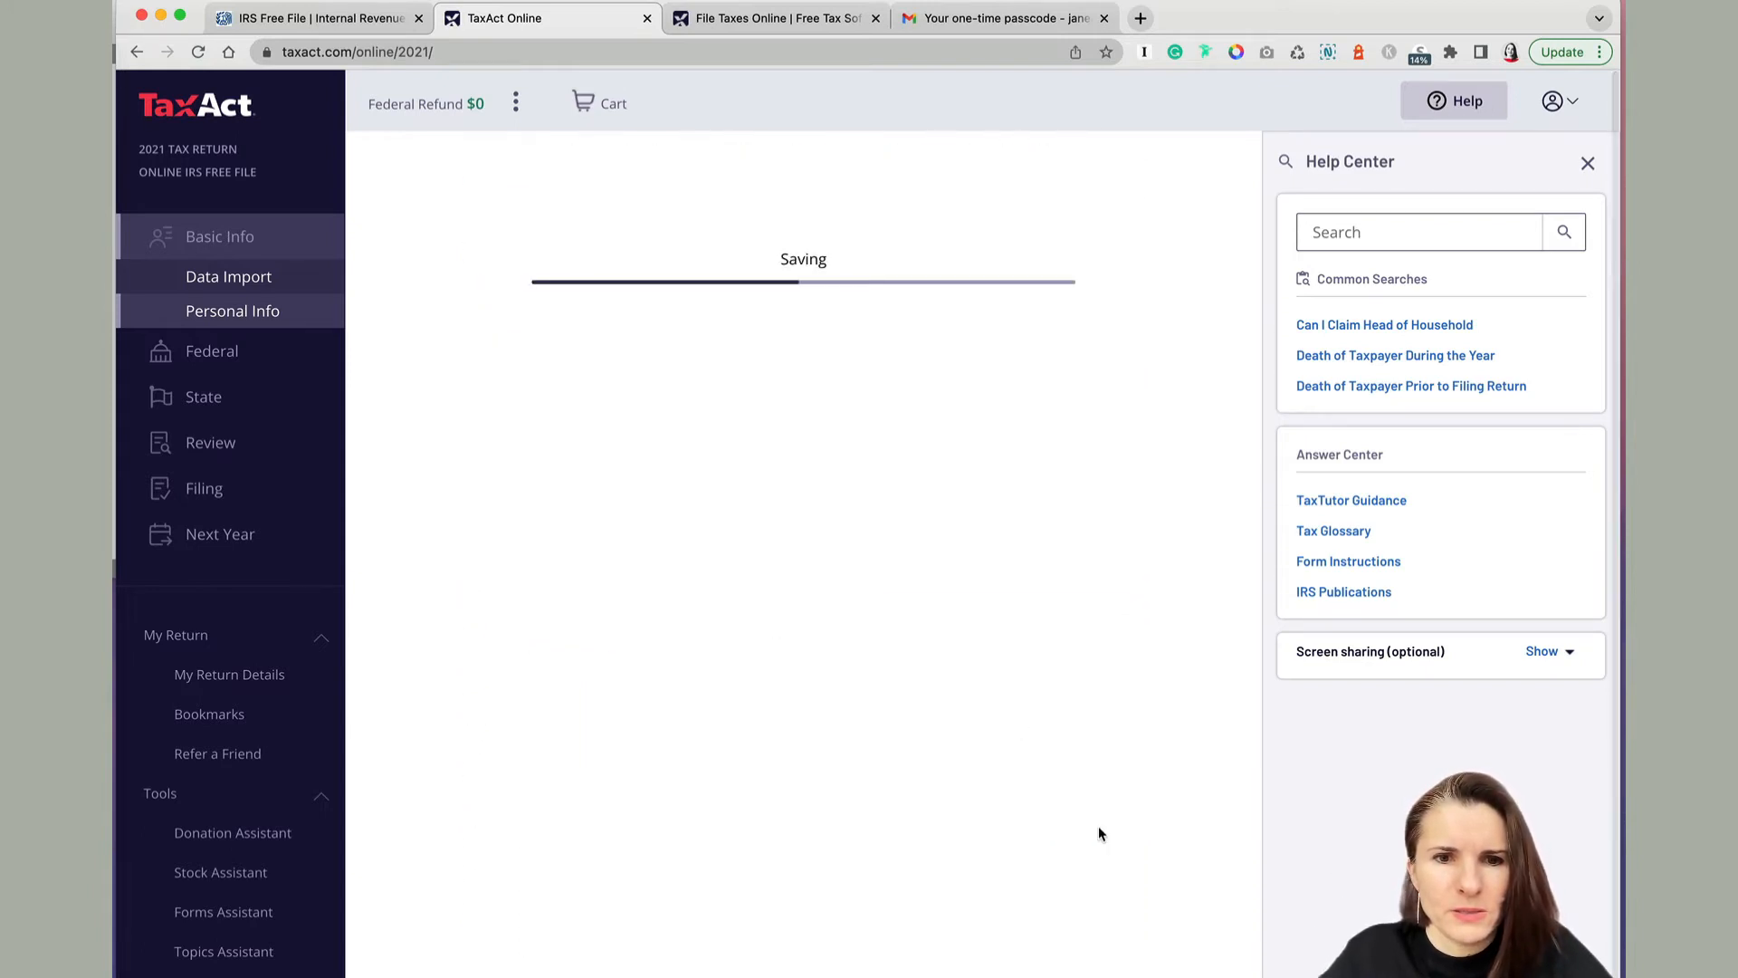
scroll(1099, 826, down, 3)
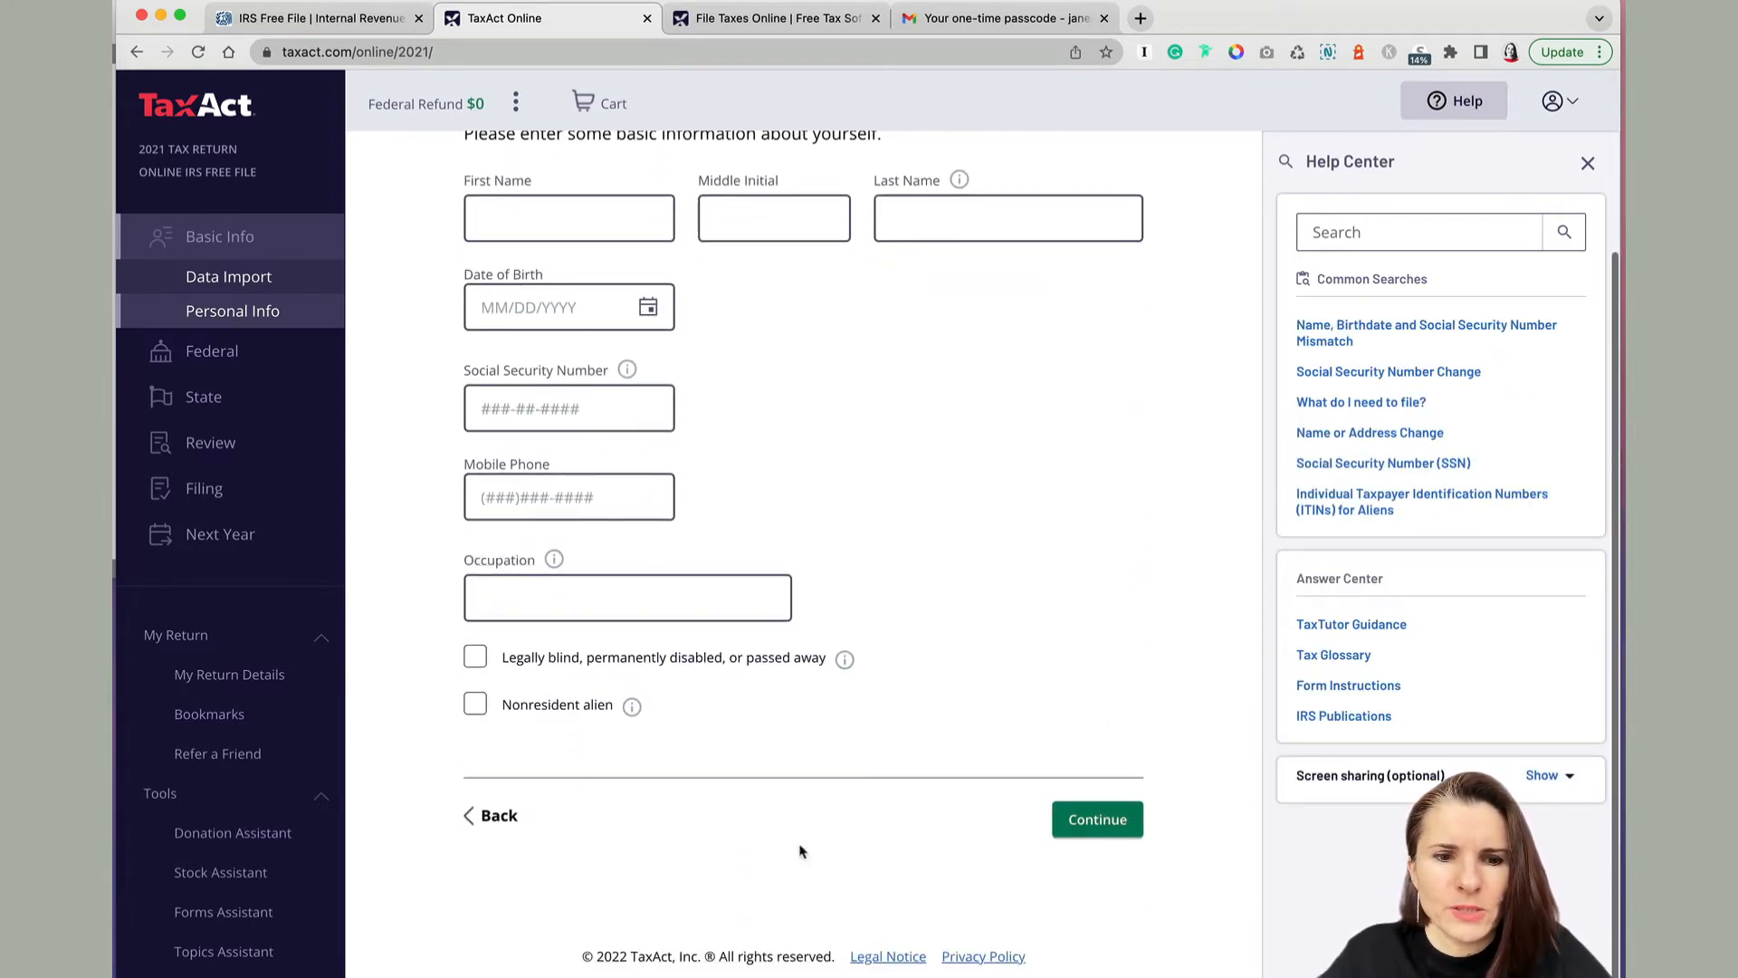
click(497, 819)
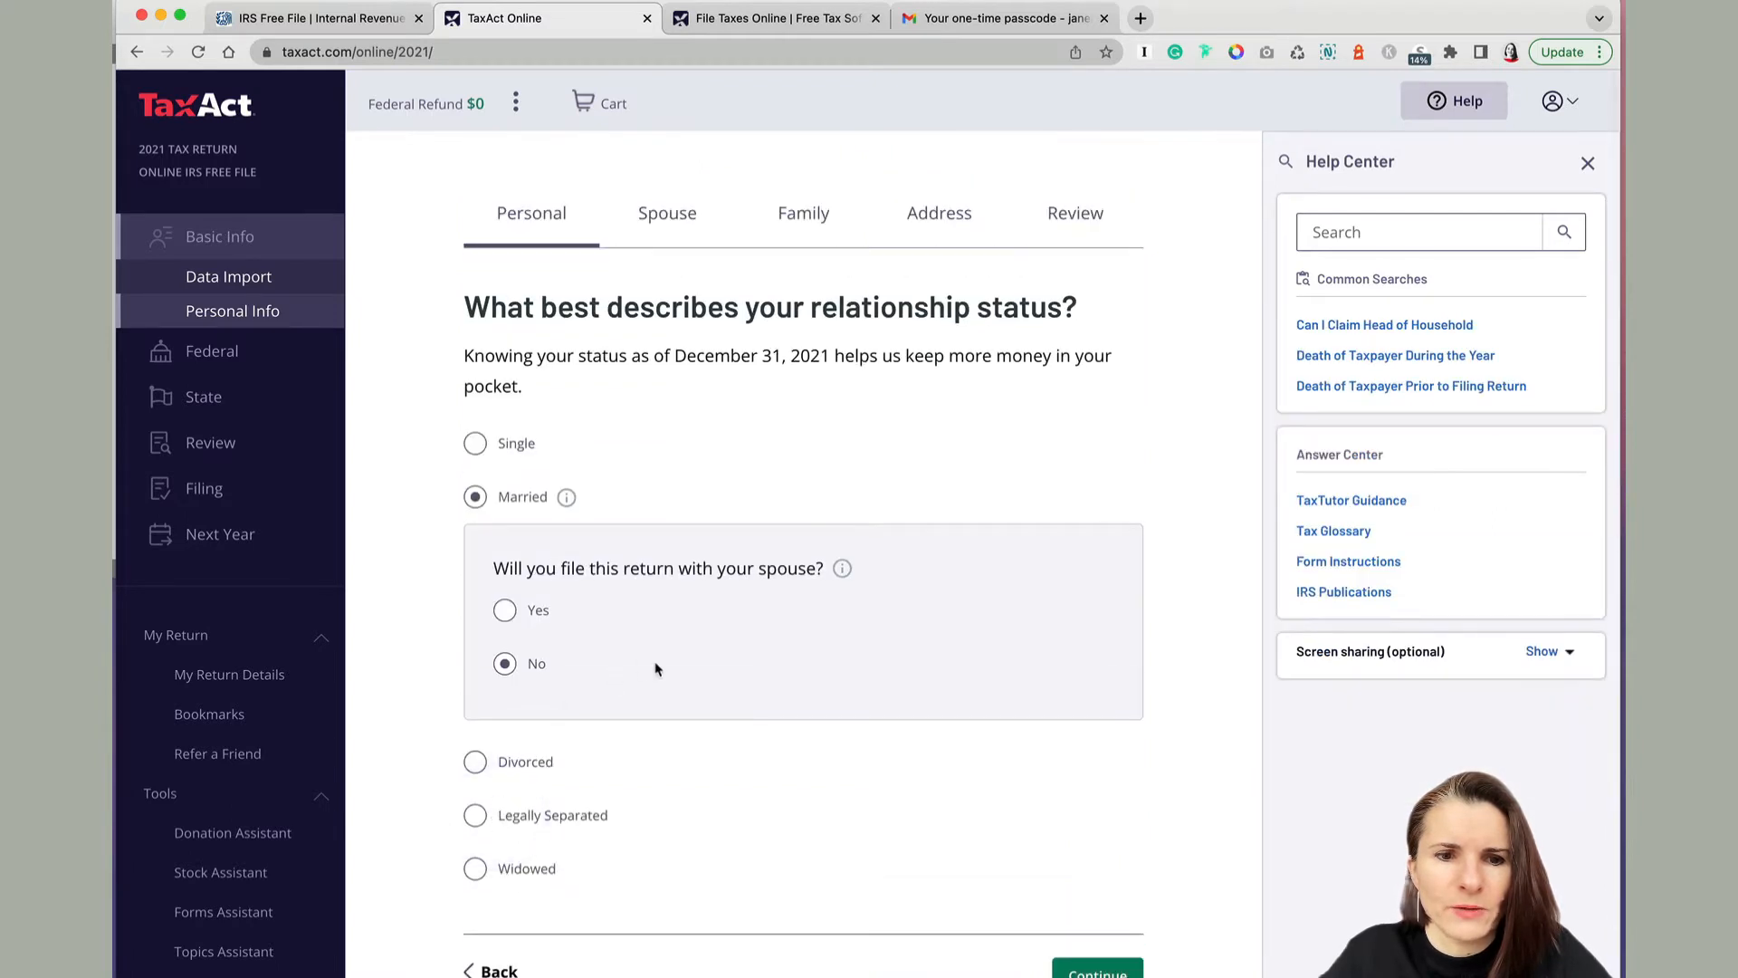
Try the Legally Separated option, and choose Single as the relationship status
scroll(652, 667, down, 1)
click(482, 736)
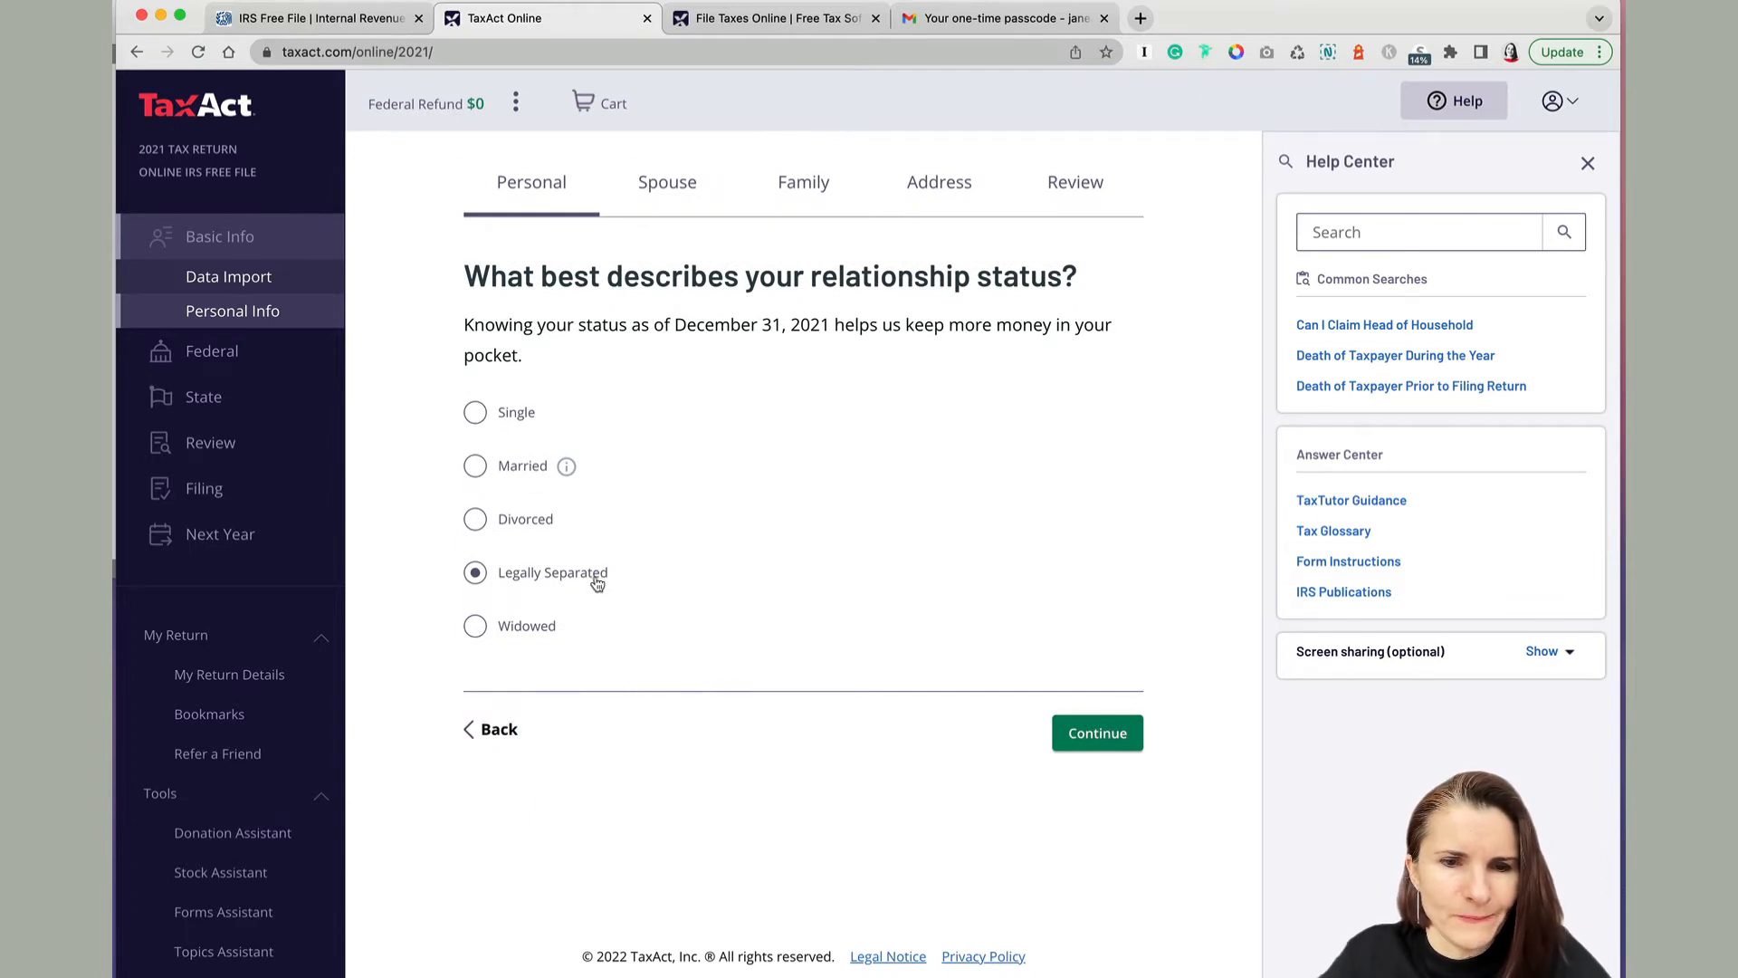
click(495, 479)
click(476, 356)
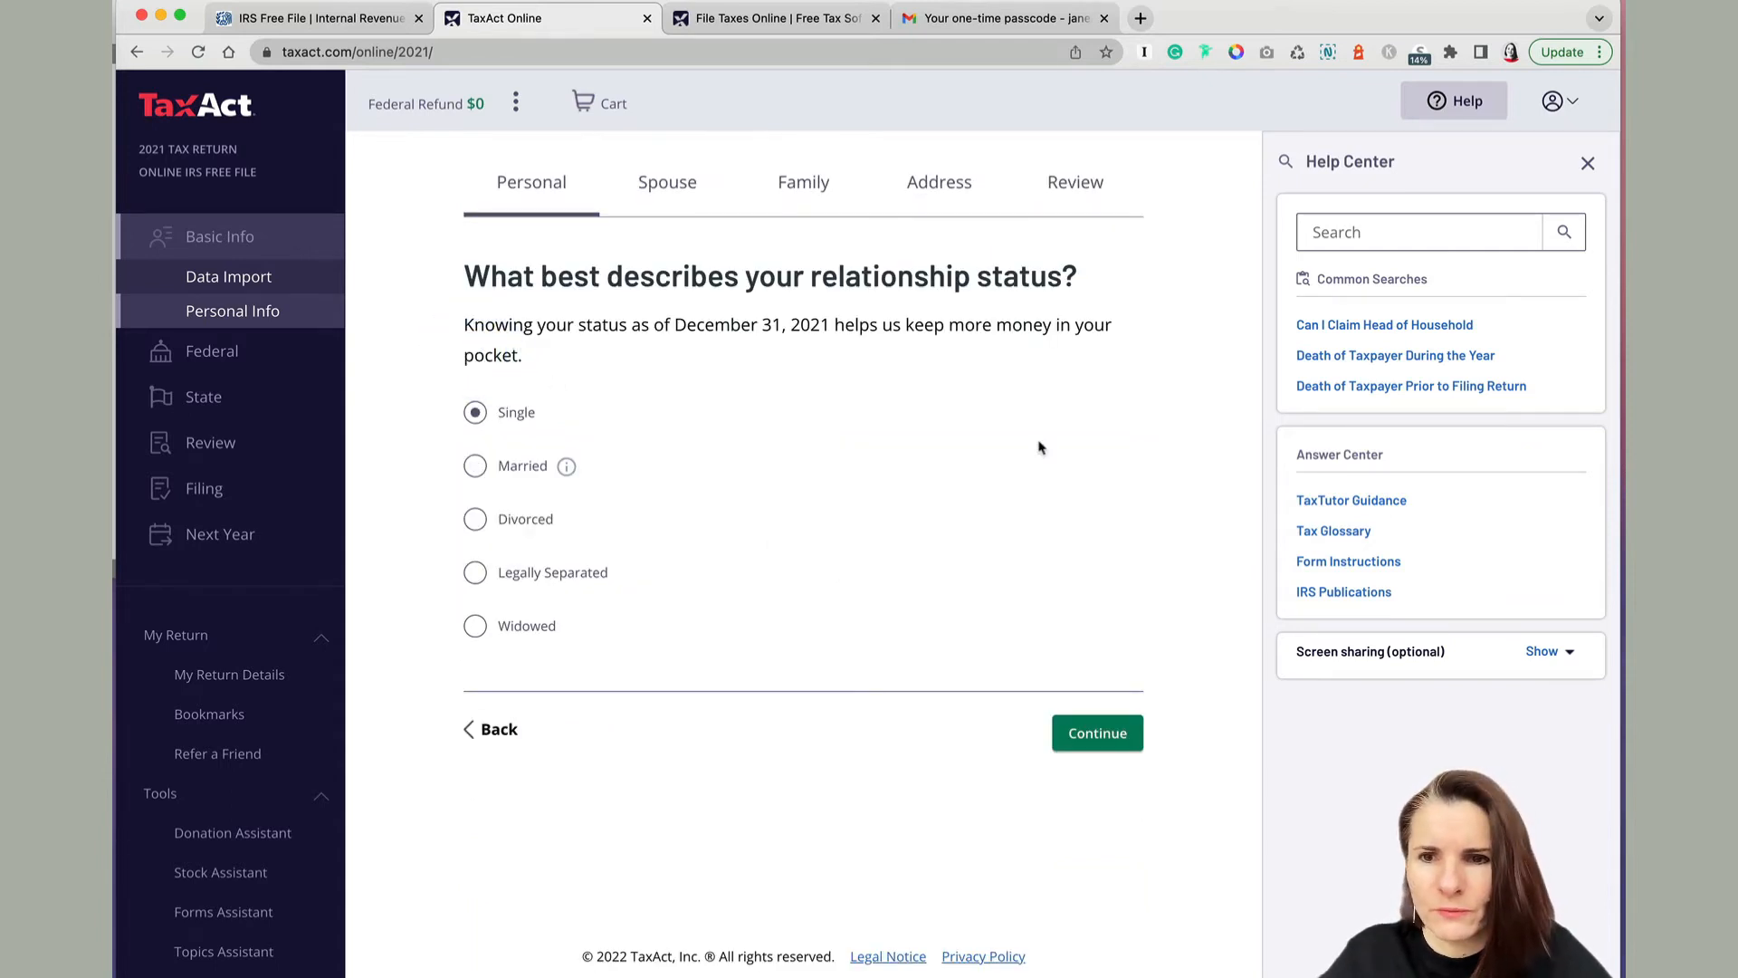
Read the Answer Center article on who can claim Head of Household, including the marital status, Considered Unmarried and parent rules, and close it
click(1367, 328)
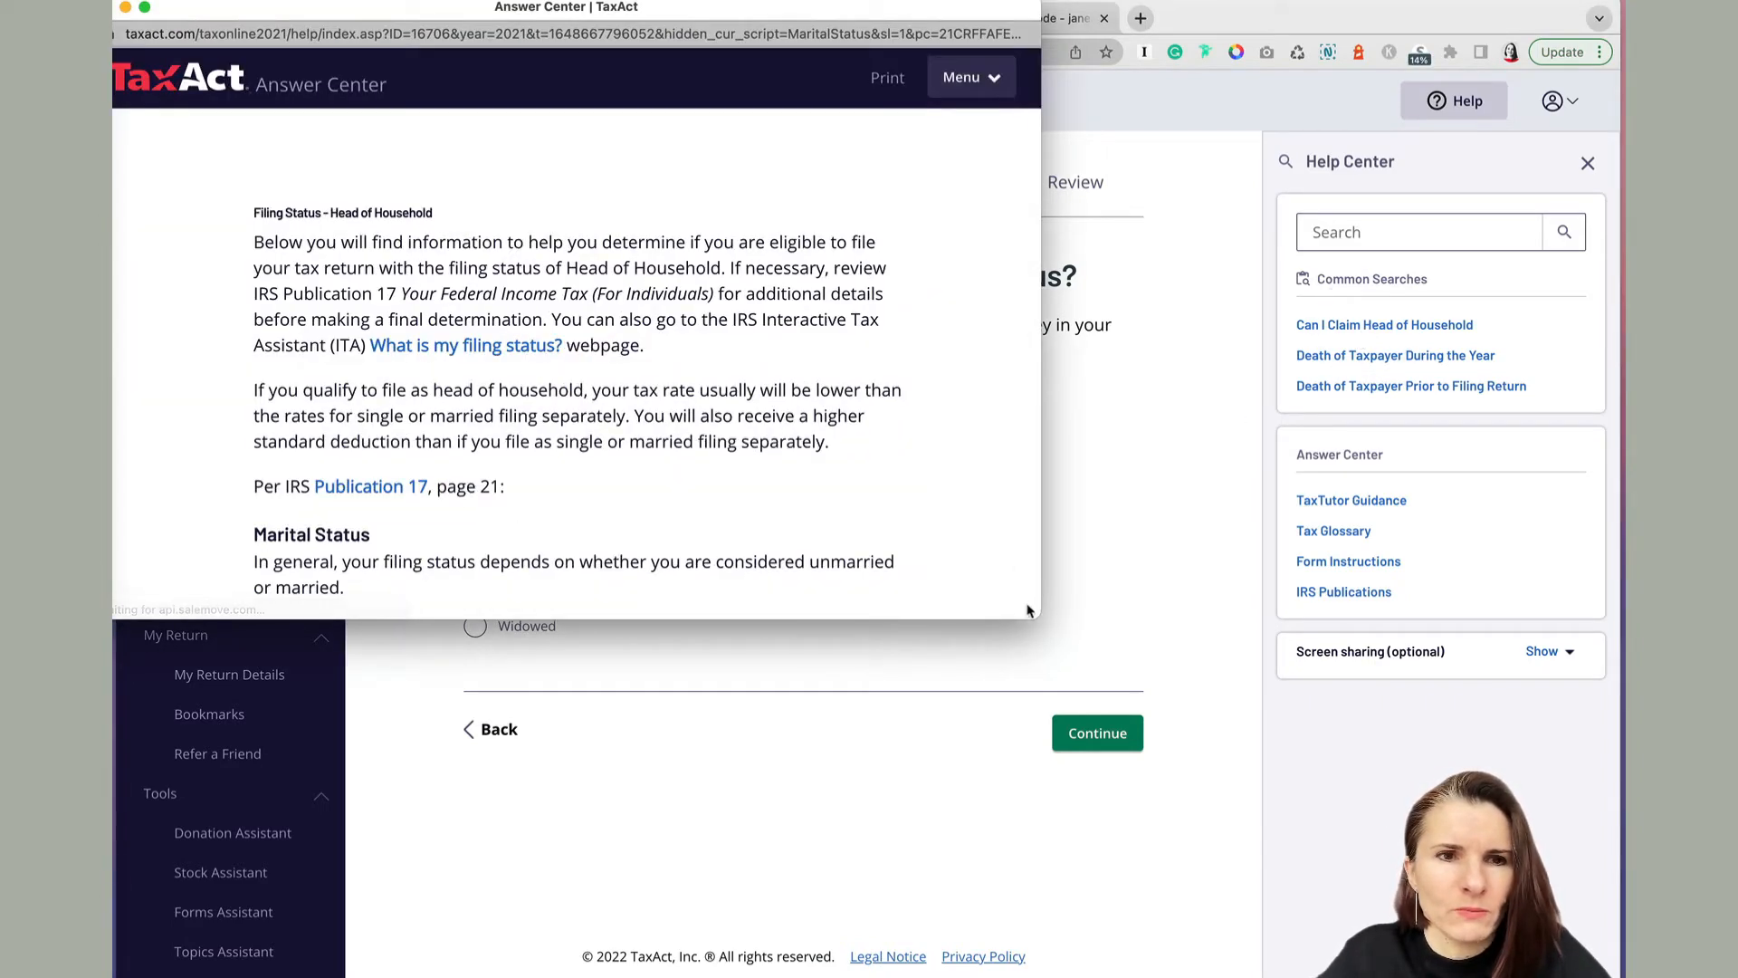
drag(1027, 604, 1007, 557)
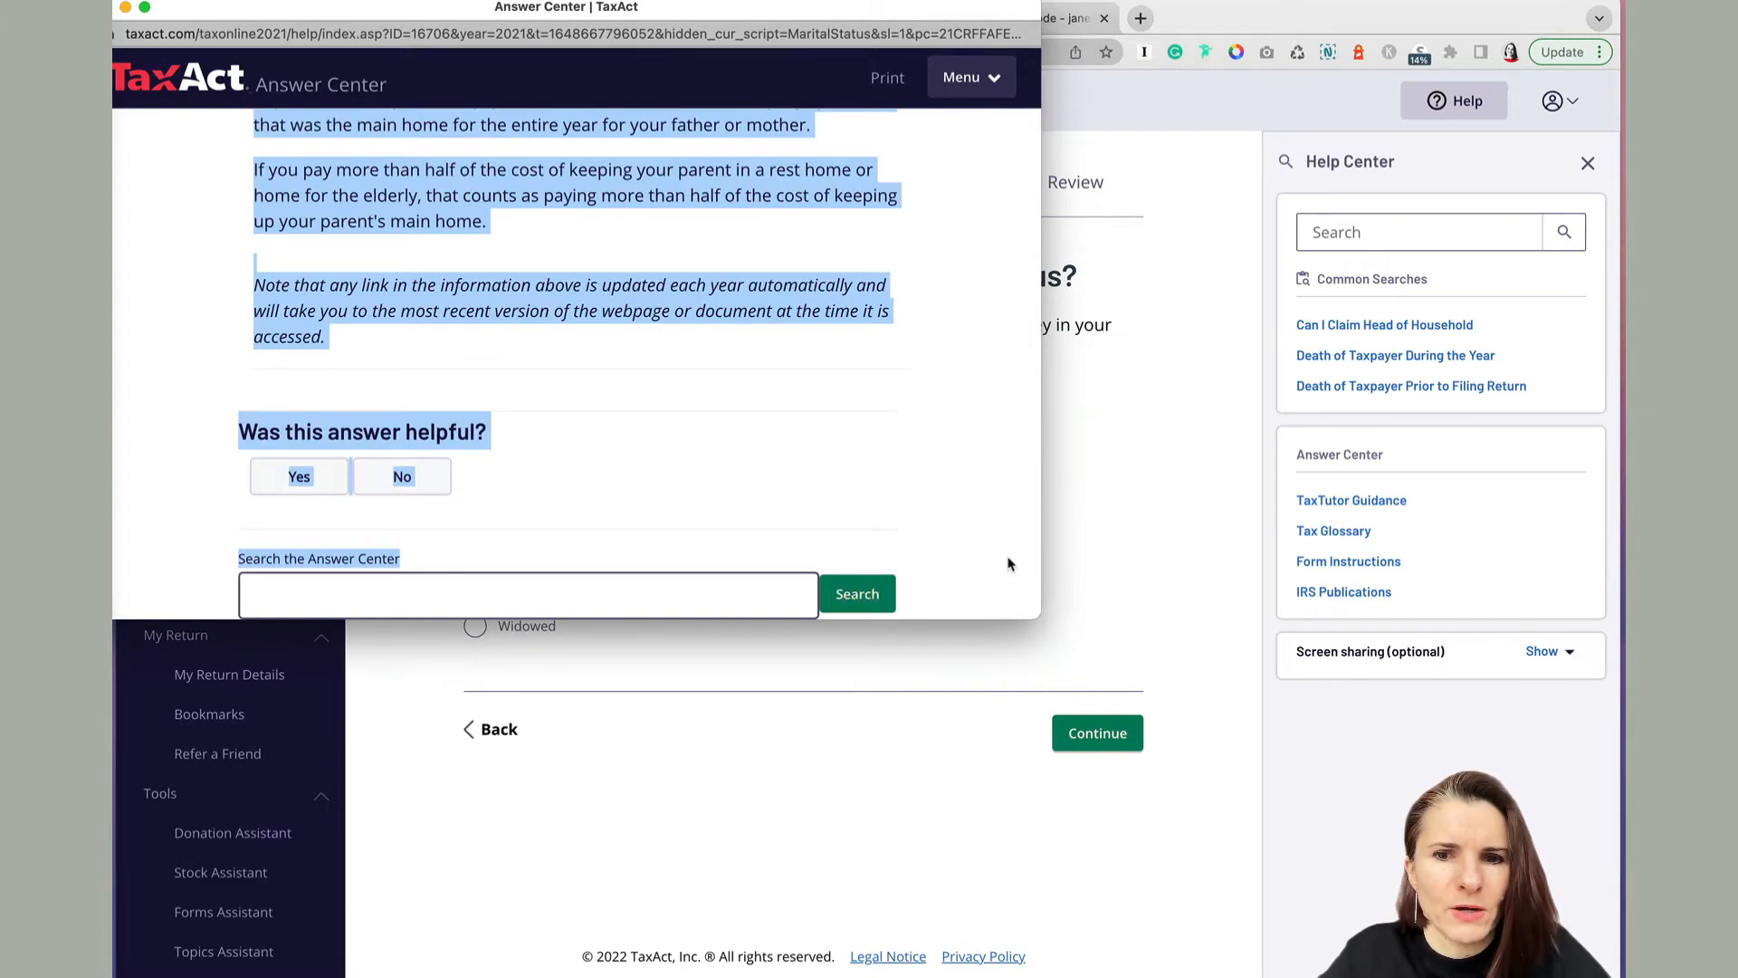
click(969, 511)
scroll(969, 510, up, 20)
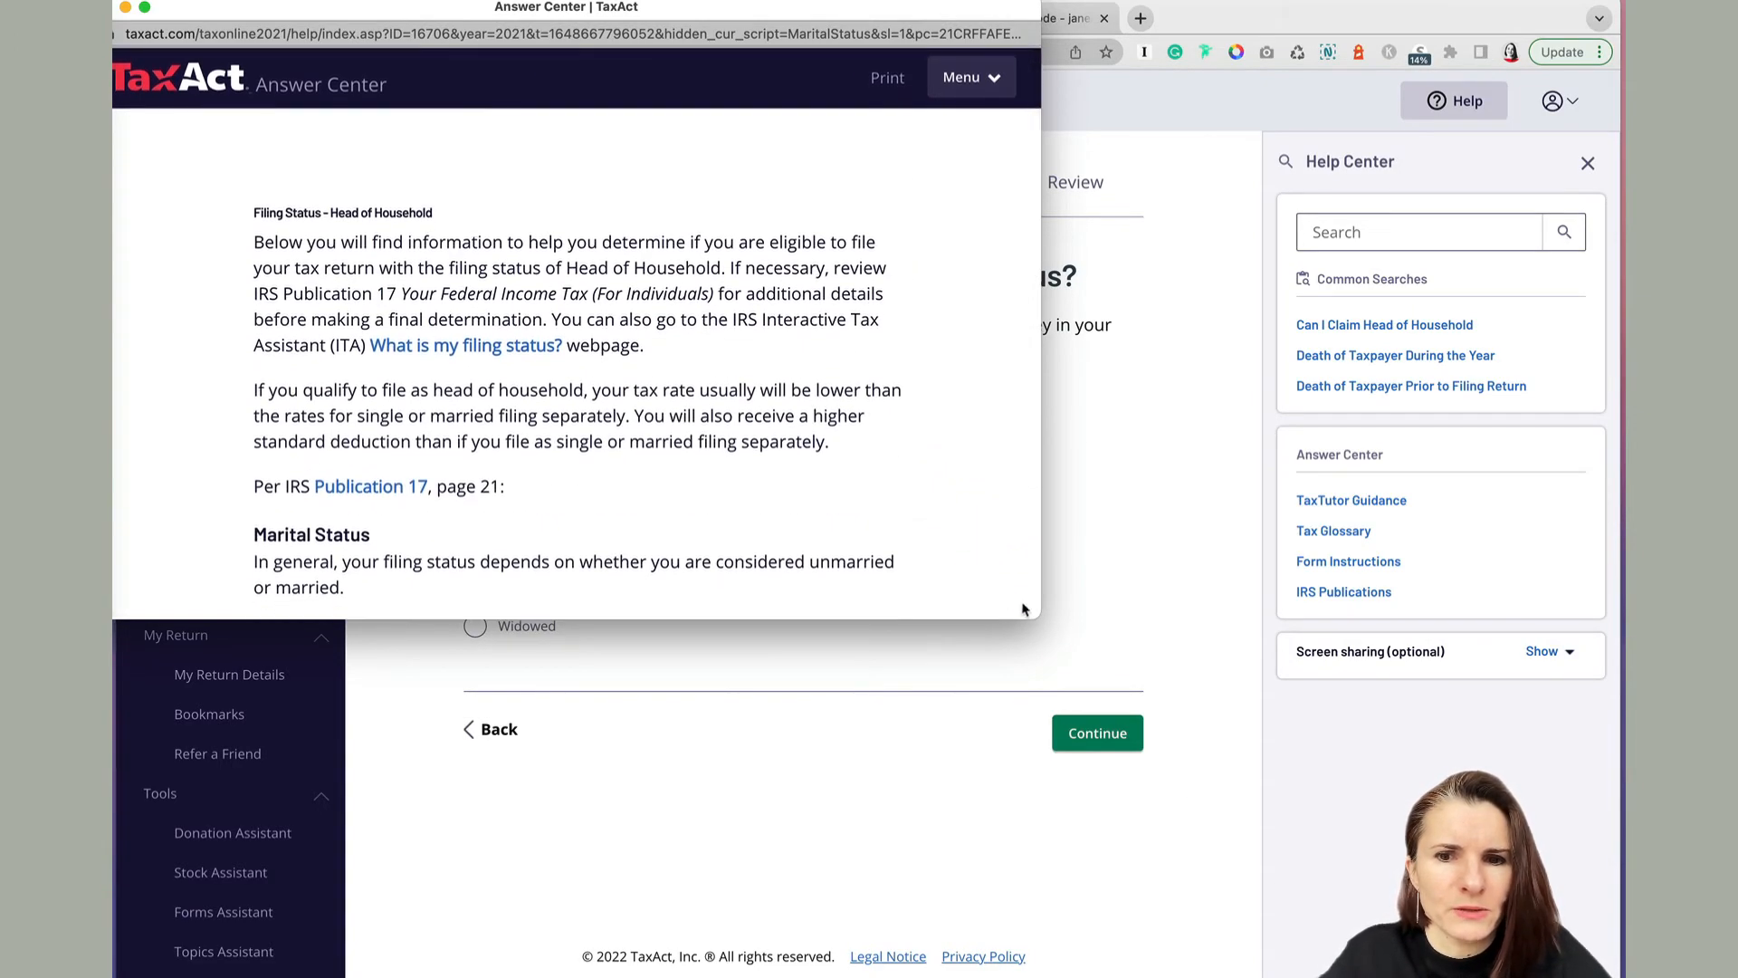
drag(1040, 619, 1204, 867)
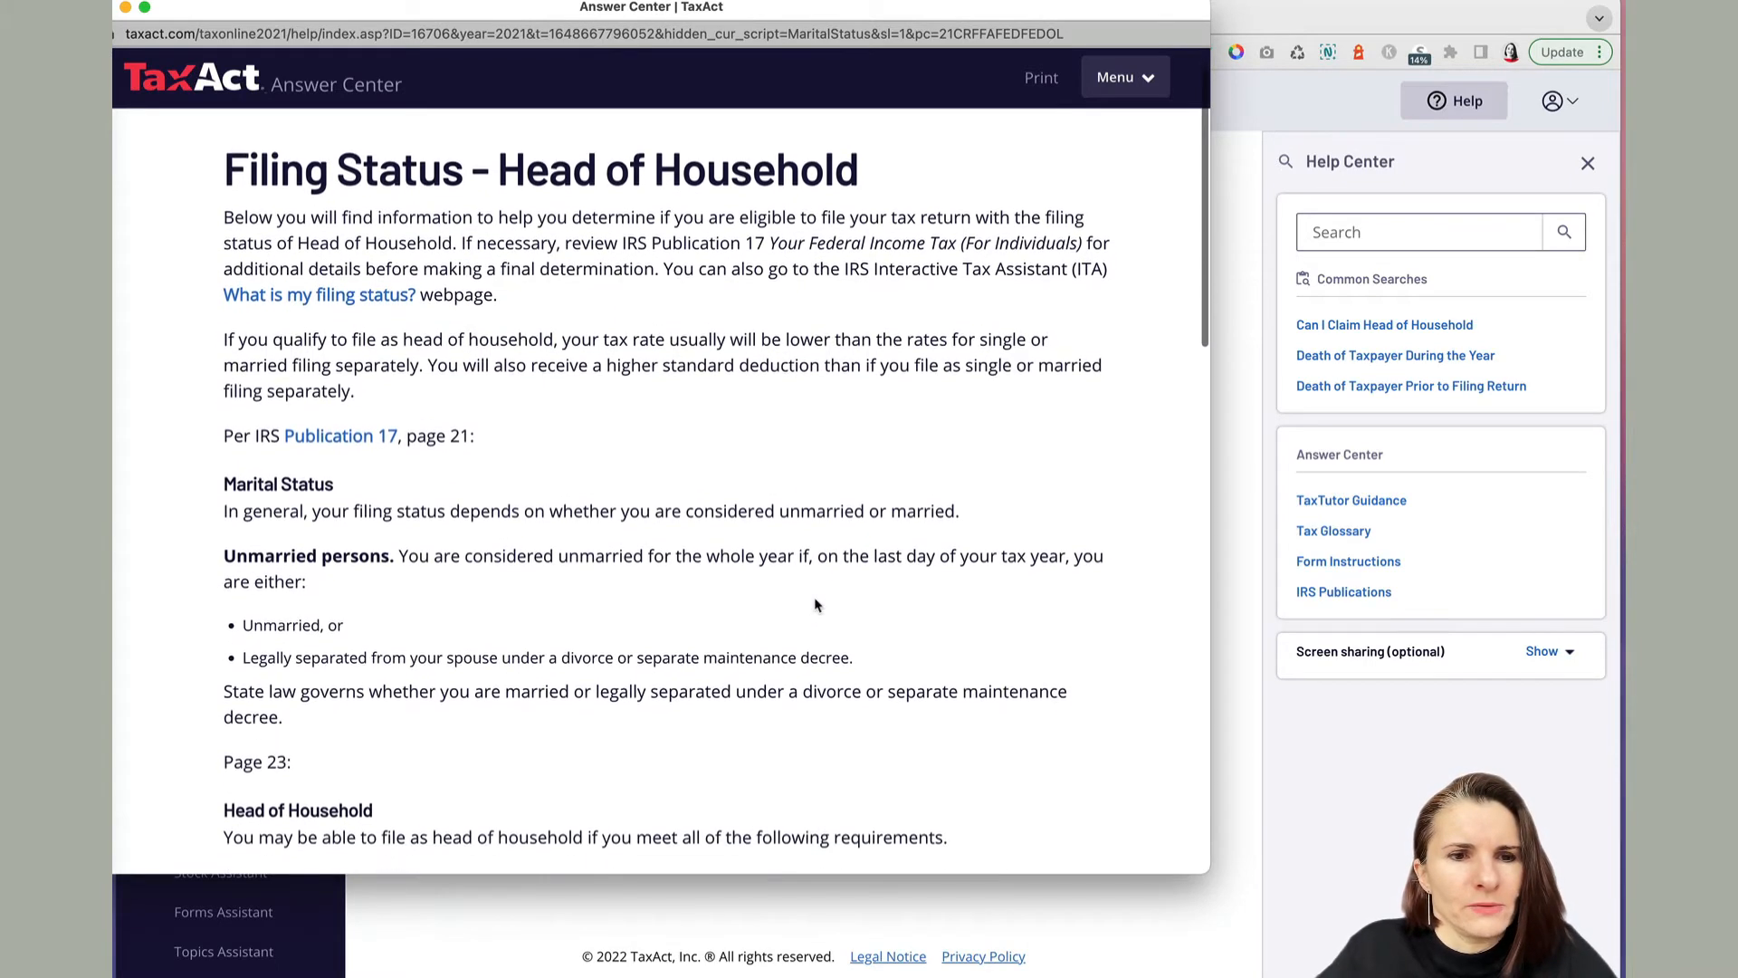
scroll(815, 604, down, 3)
scroll(815, 605, down, 4)
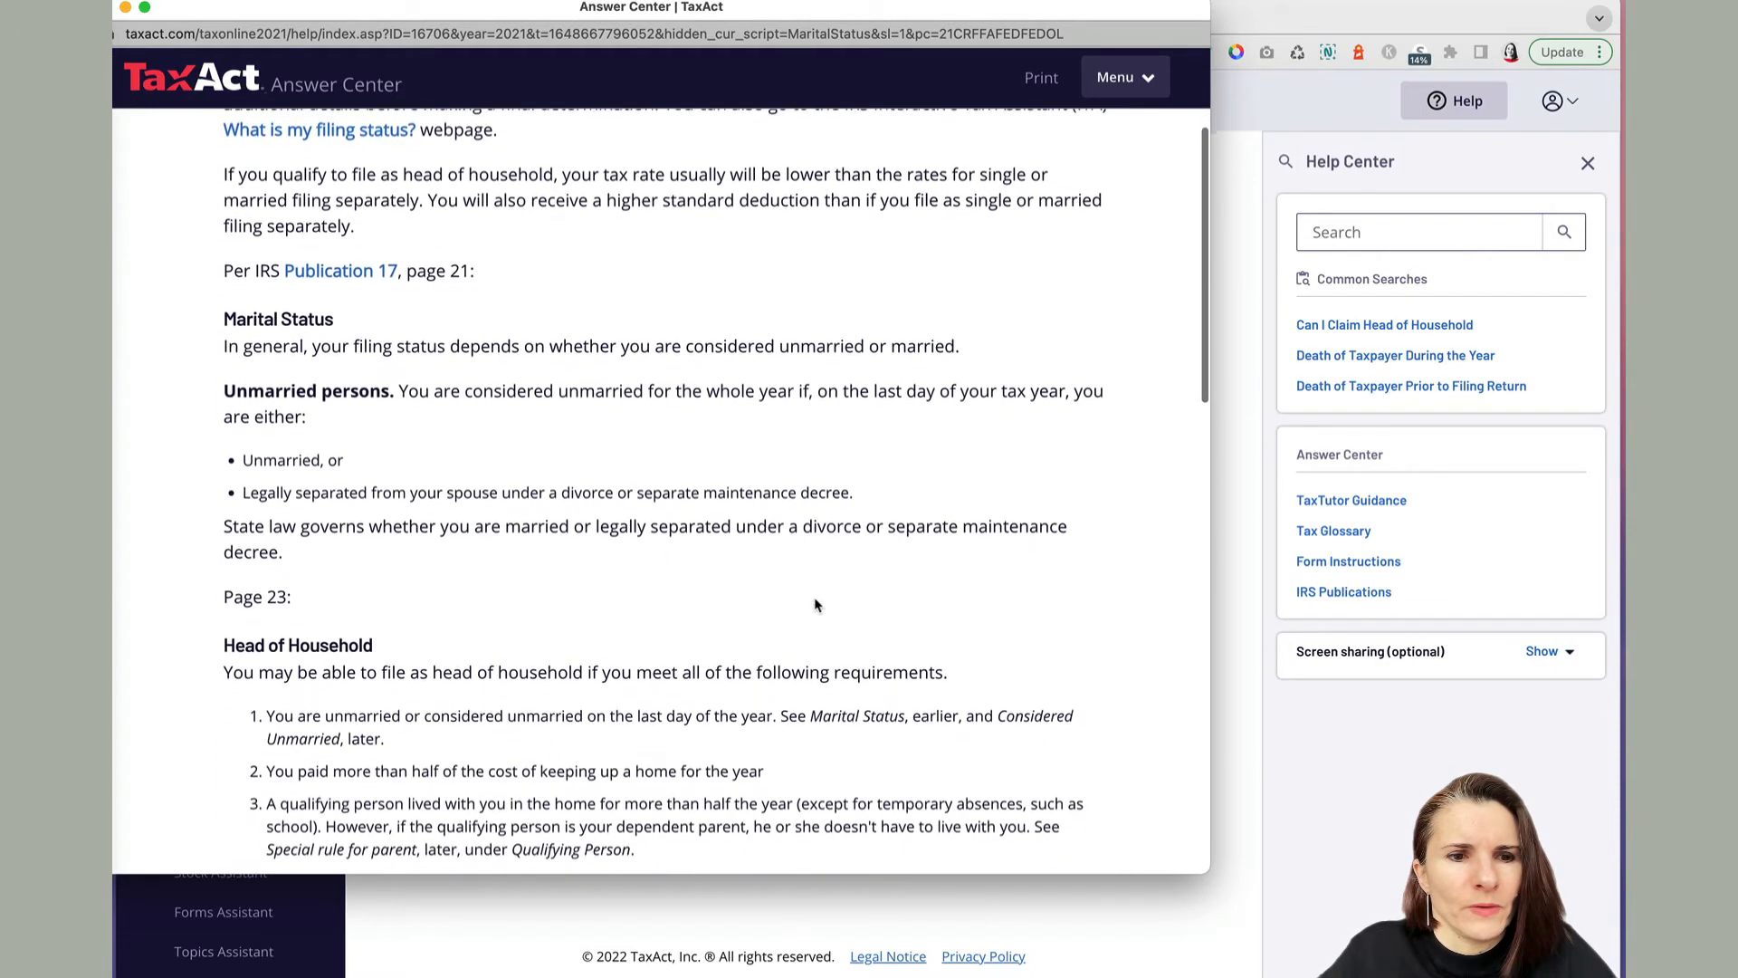
scroll(815, 605, down, 4)
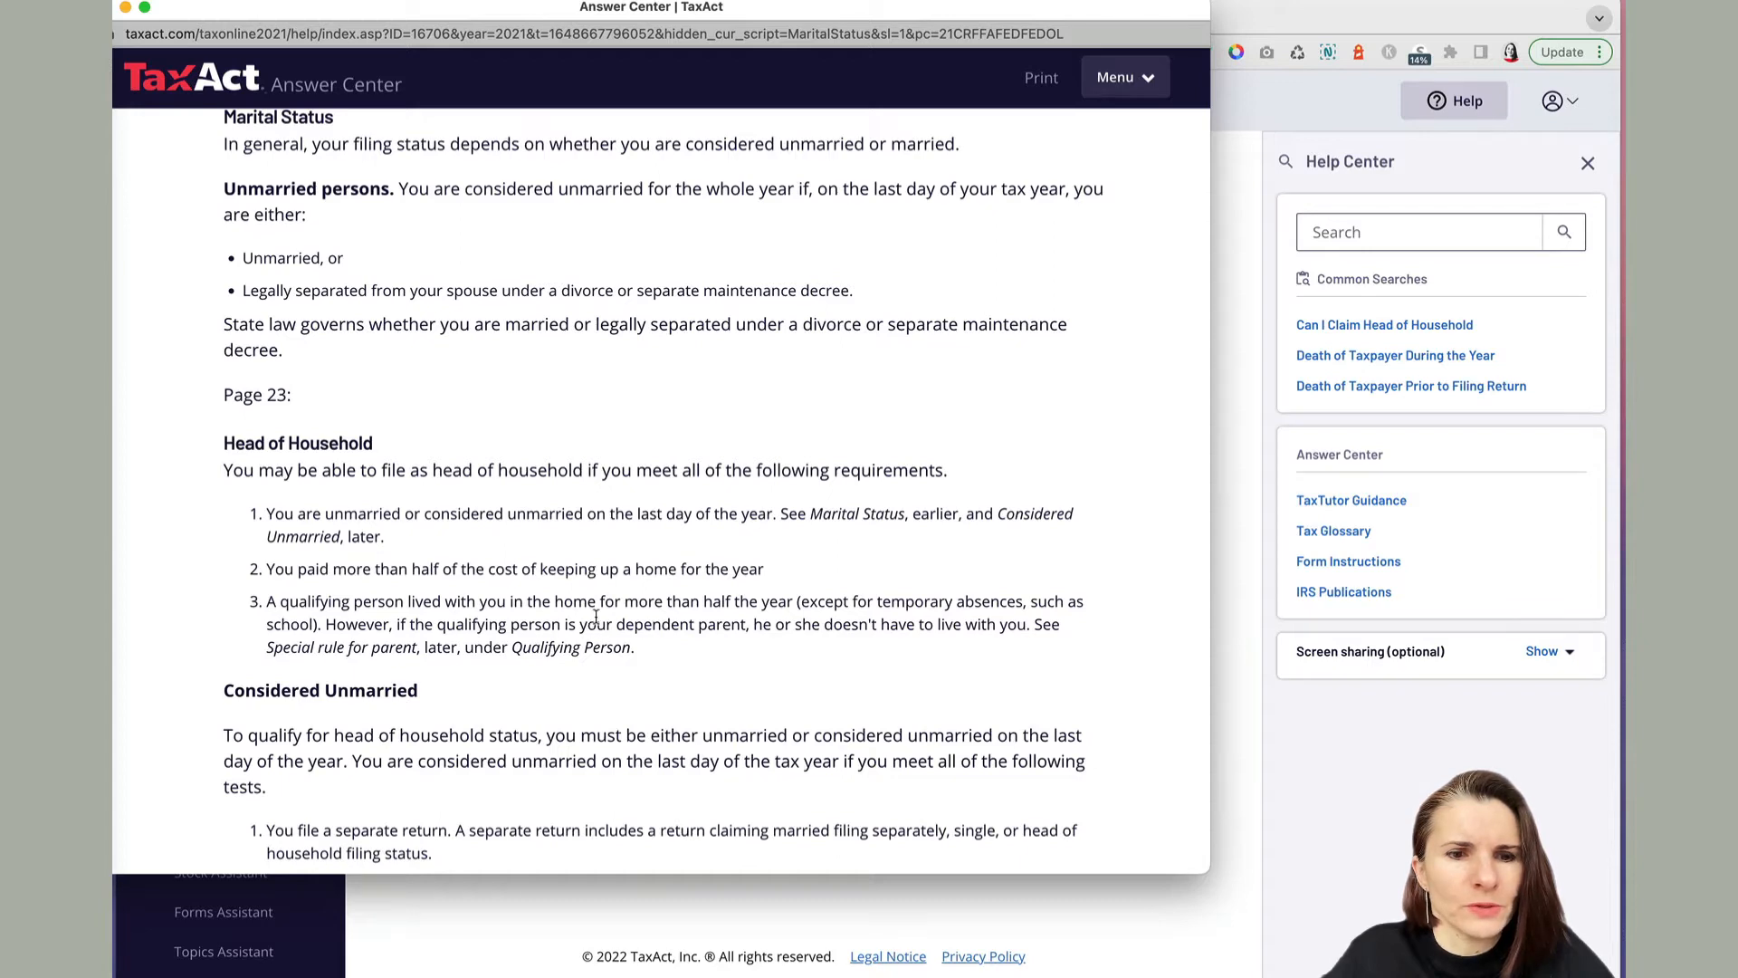
scroll(688, 659, down, 5)
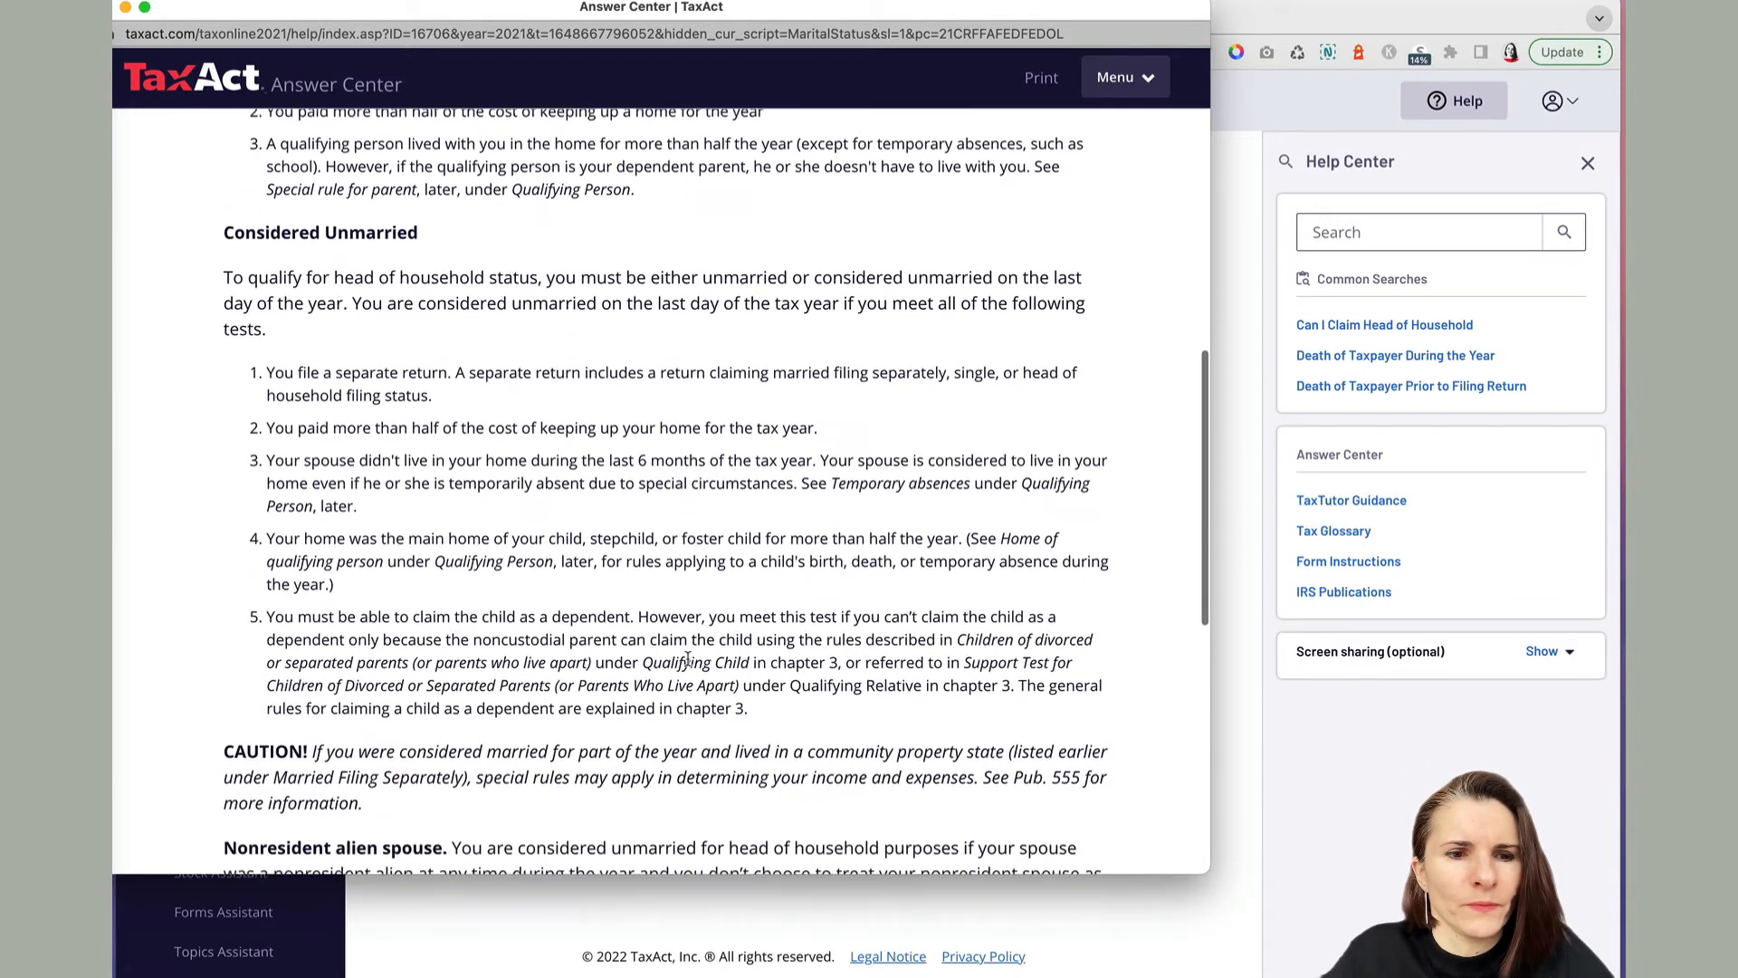
scroll(688, 659, down, 7)
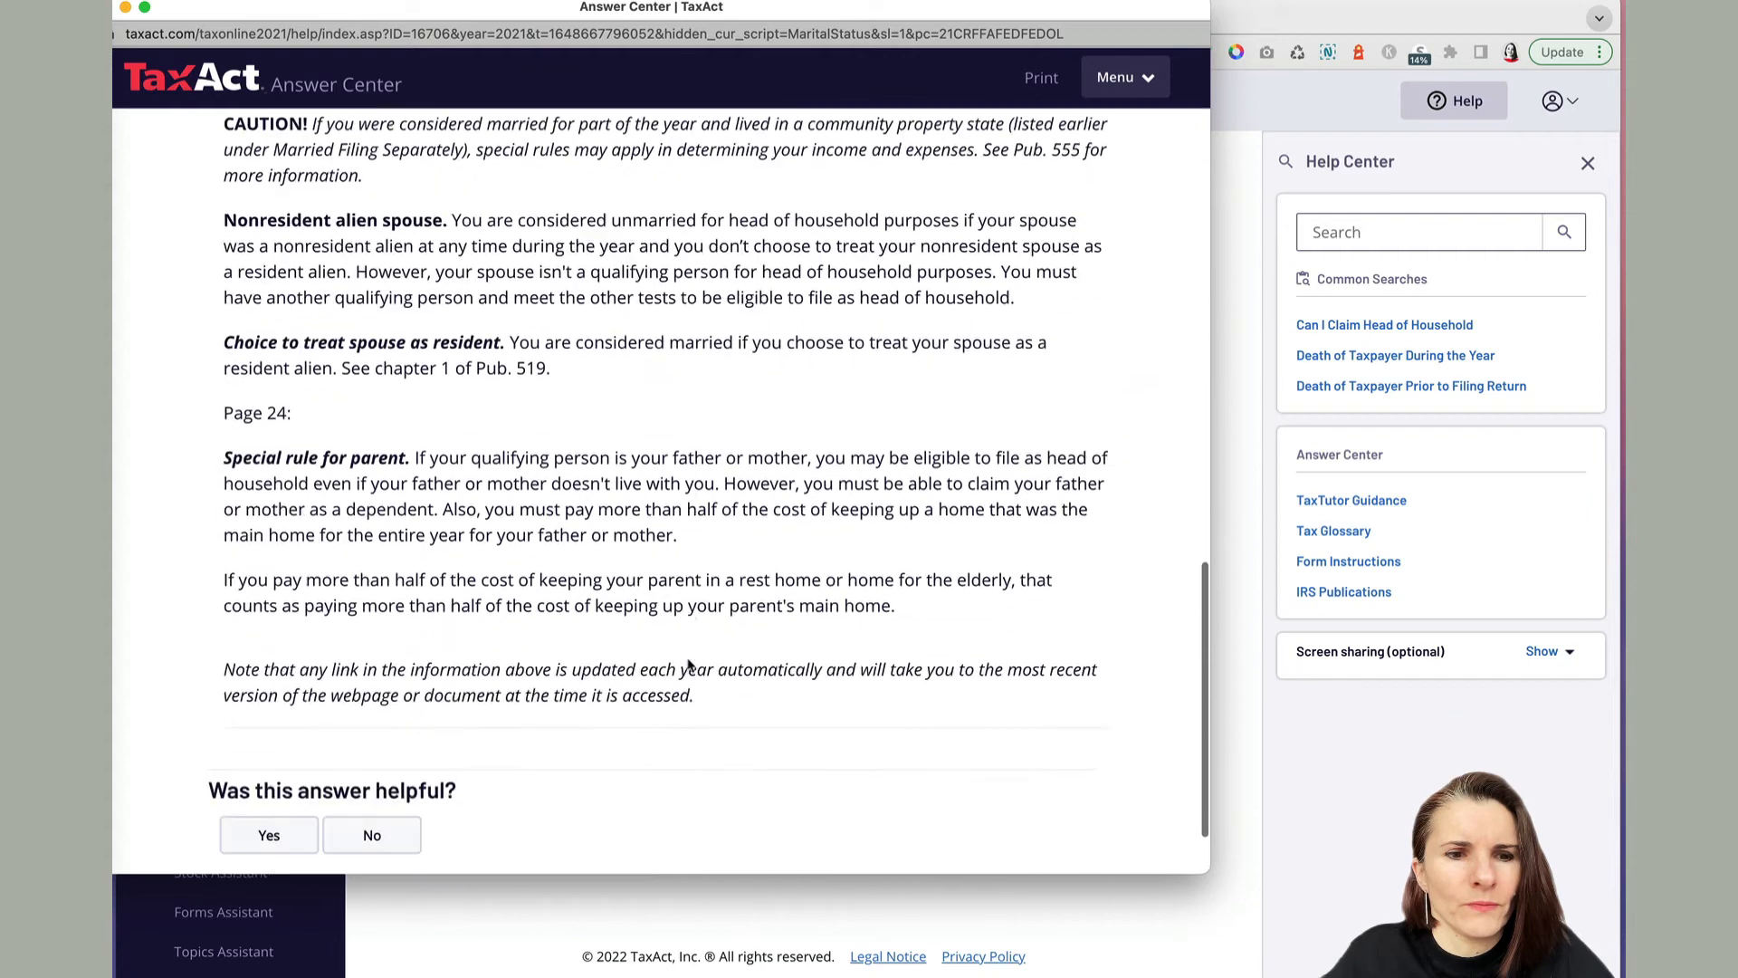
scroll(689, 665, down, 2)
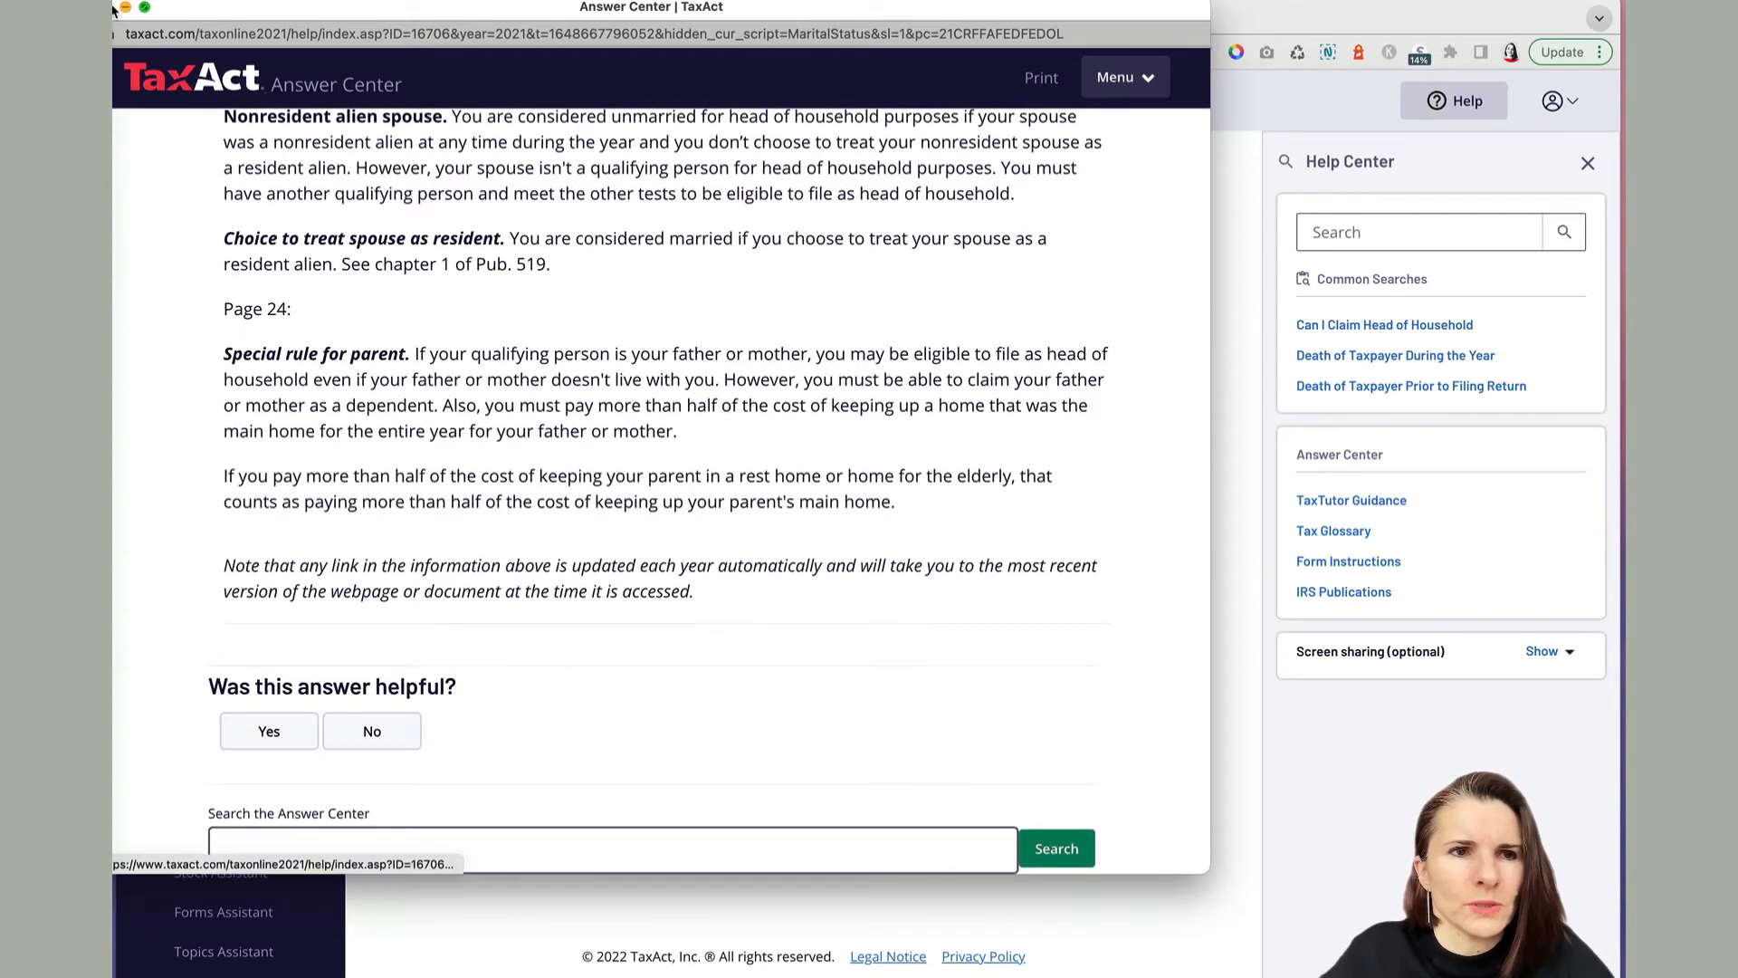
click(112, 8)
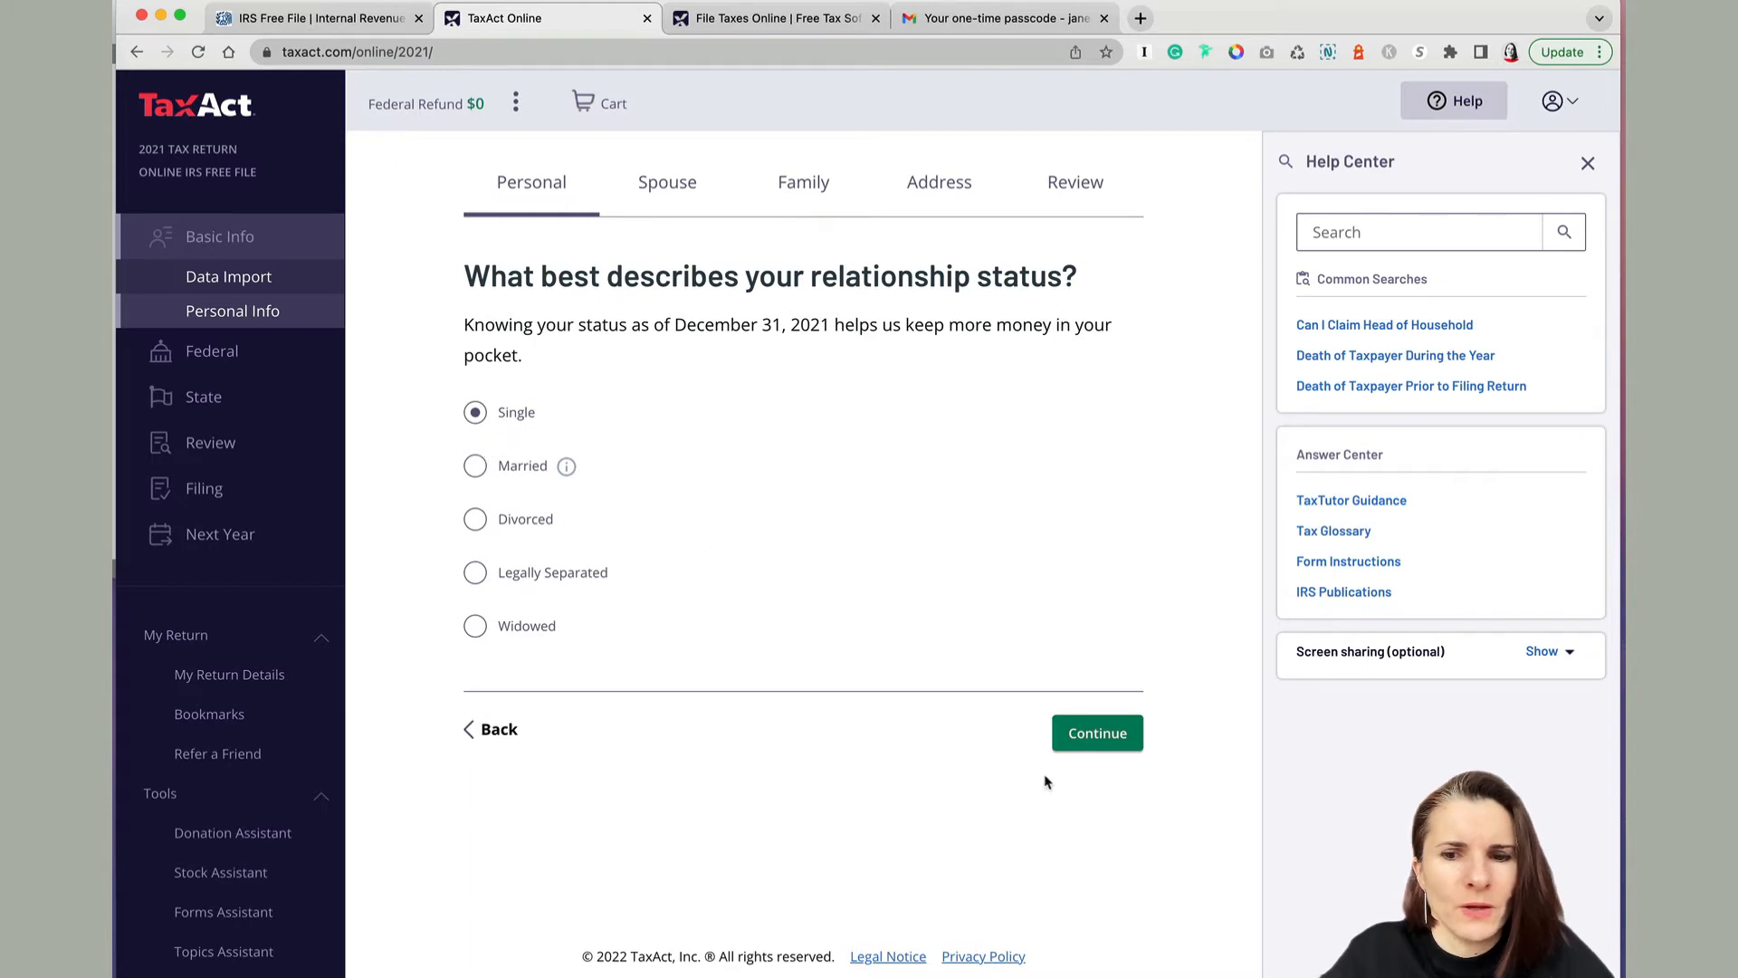
Continue to the personal info form and read its help on lacking a Social Security Number and on entering a name suffix
click(1100, 737)
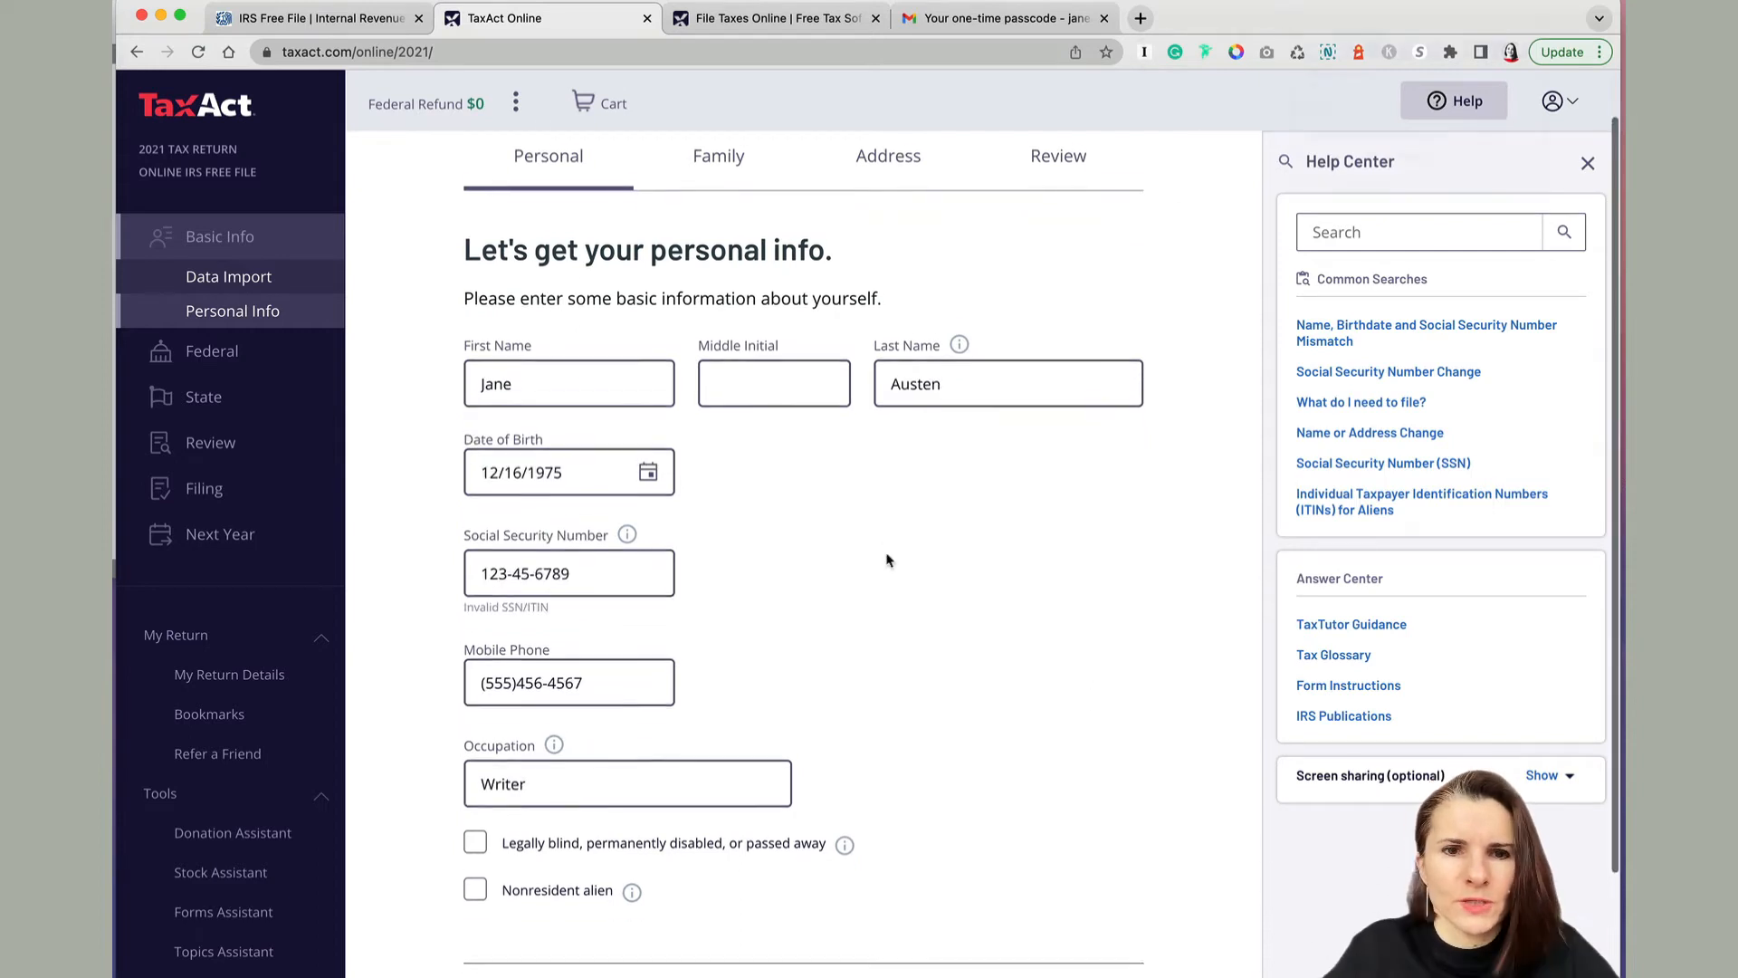
scroll(889, 563, down, 1)
scroll(889, 561, down, 1)
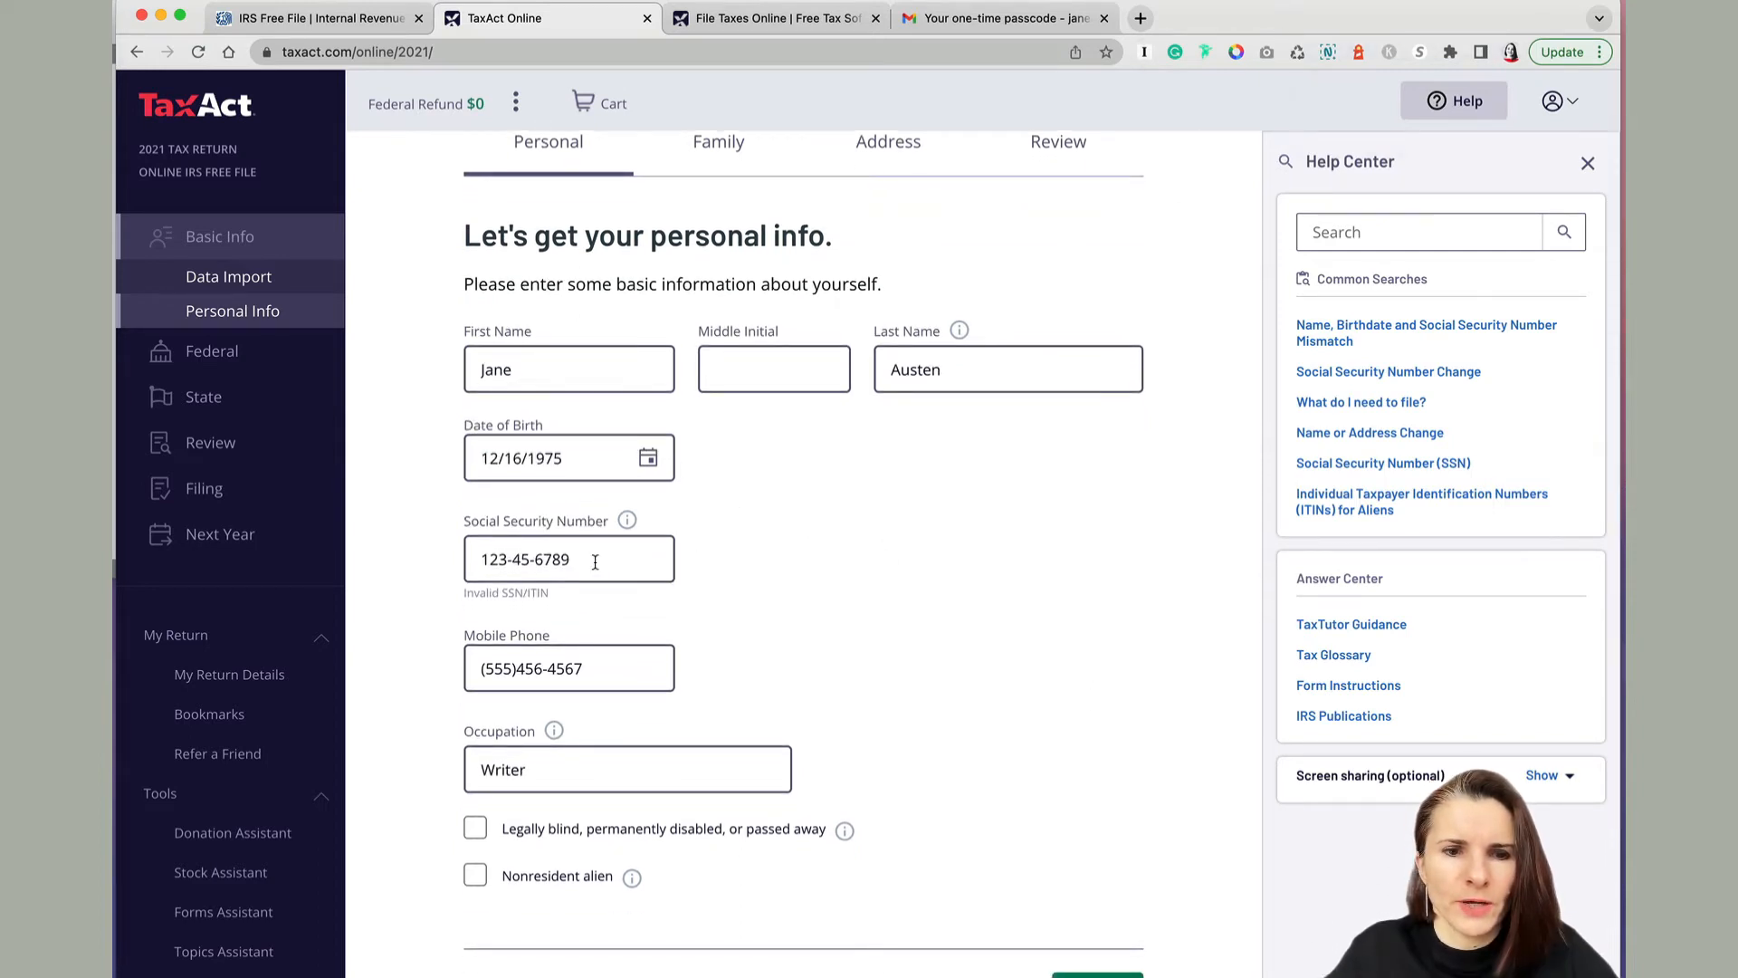
drag(469, 594, 587, 606)
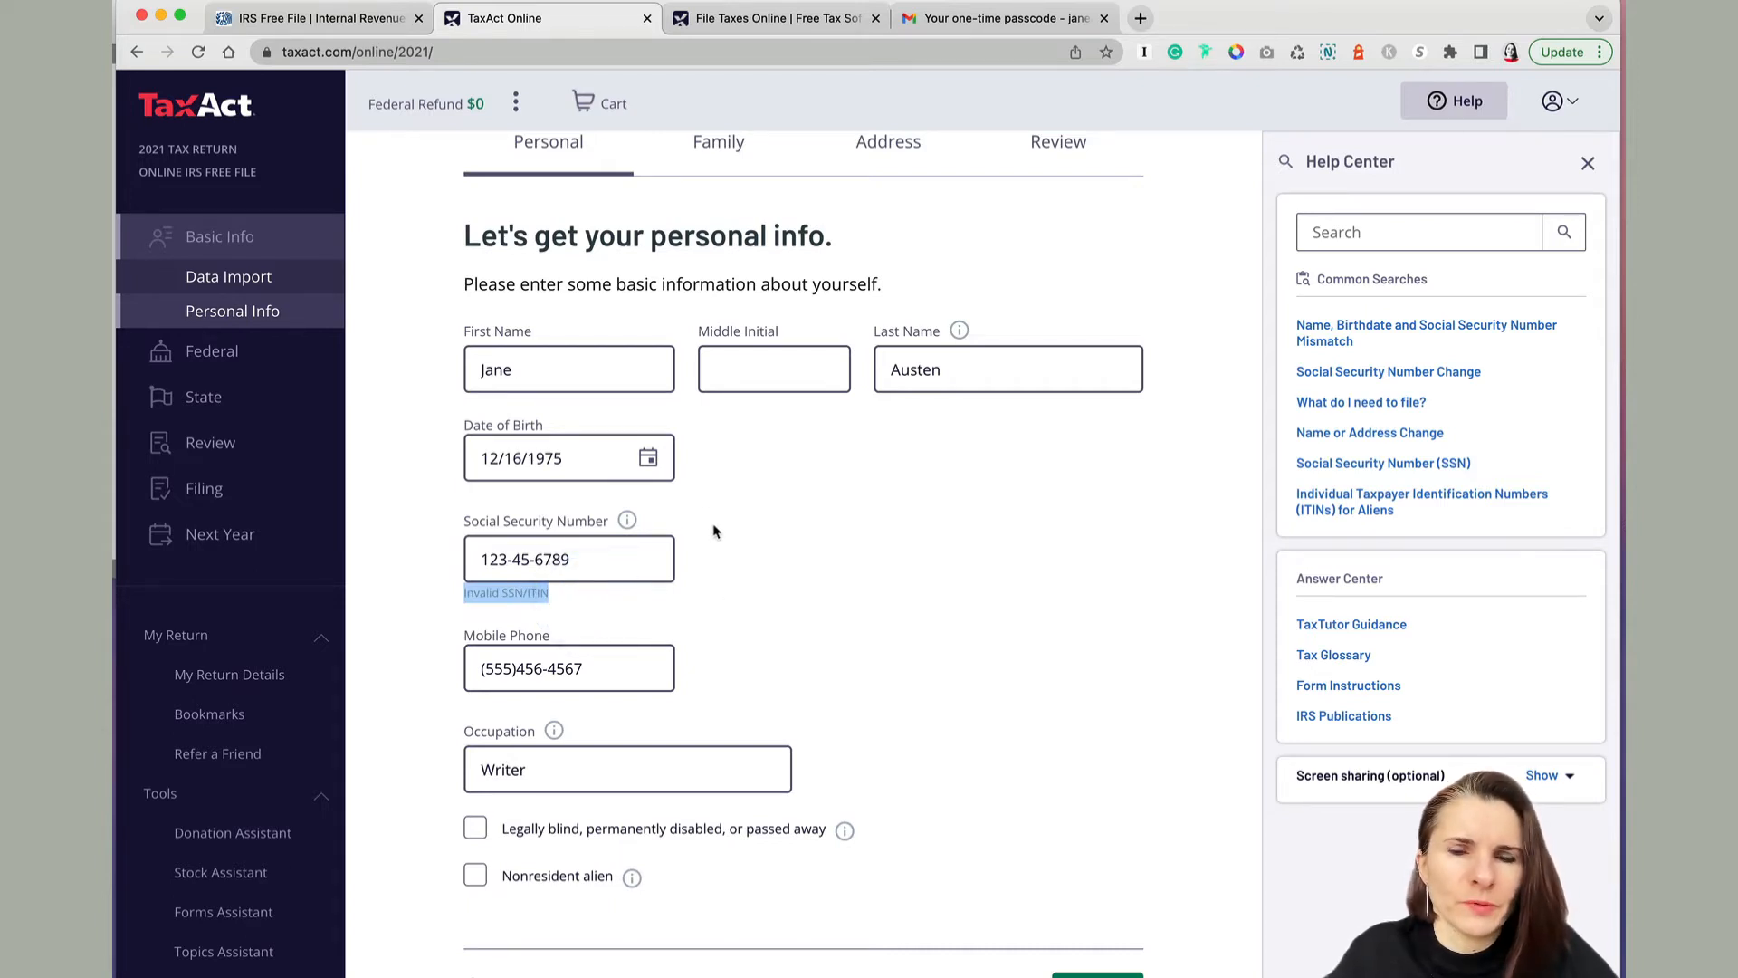
click(628, 523)
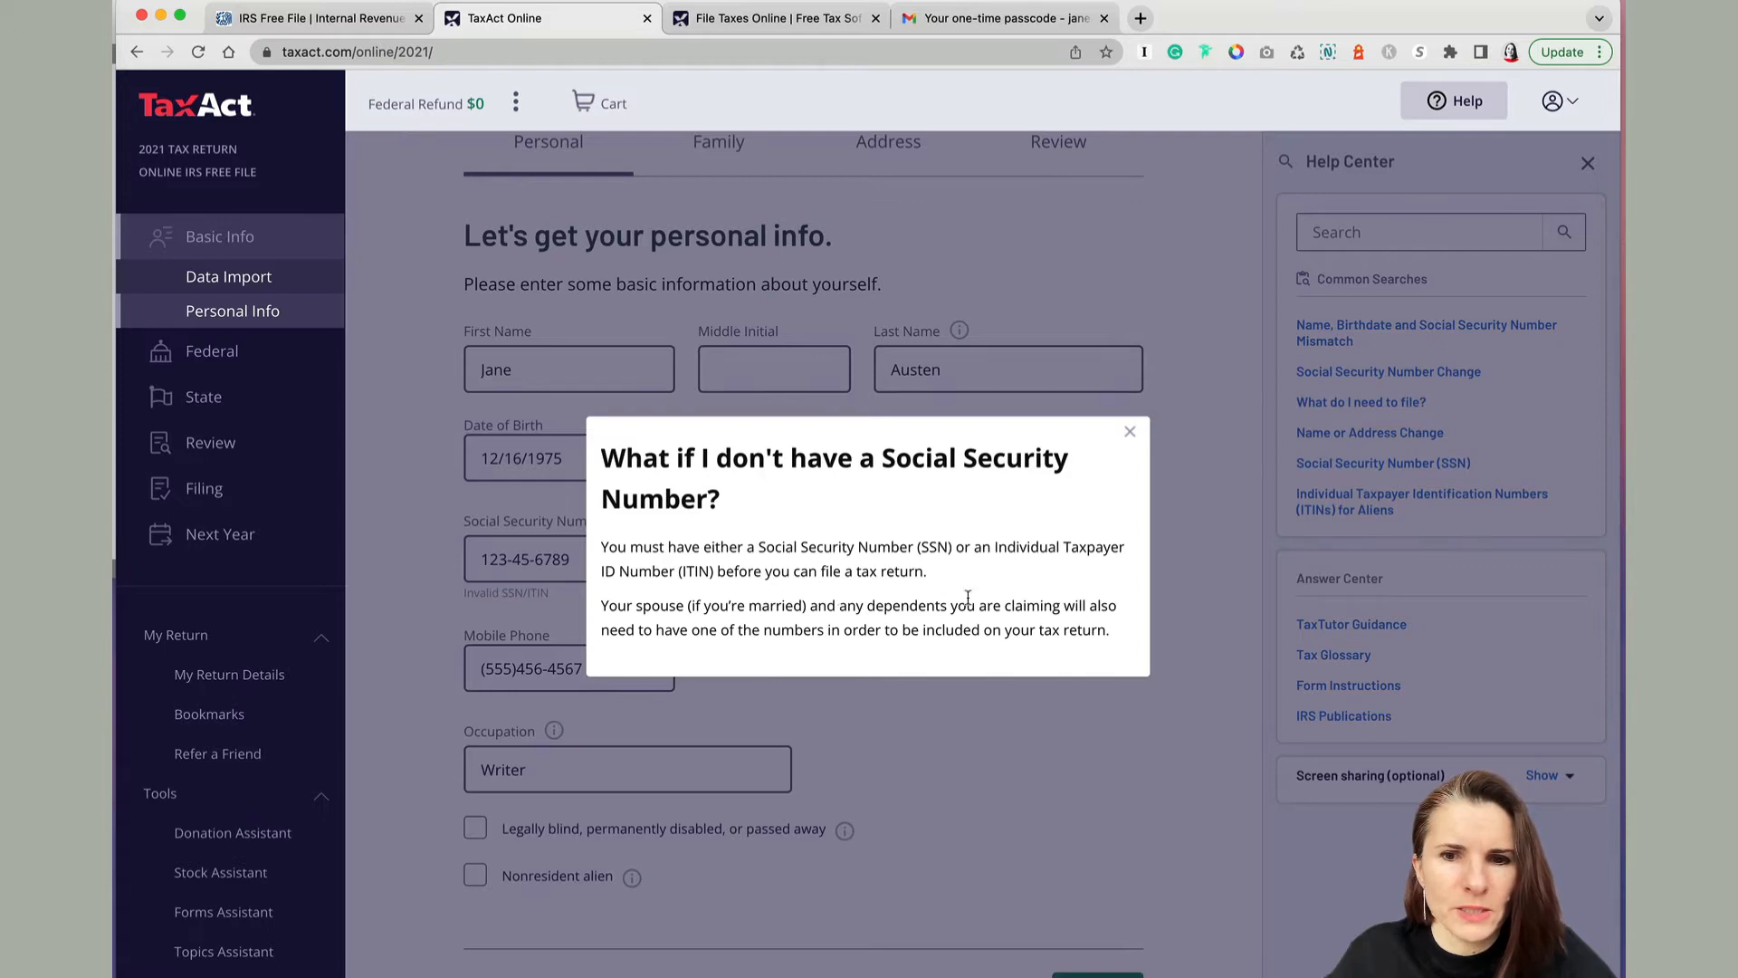
click(1130, 433)
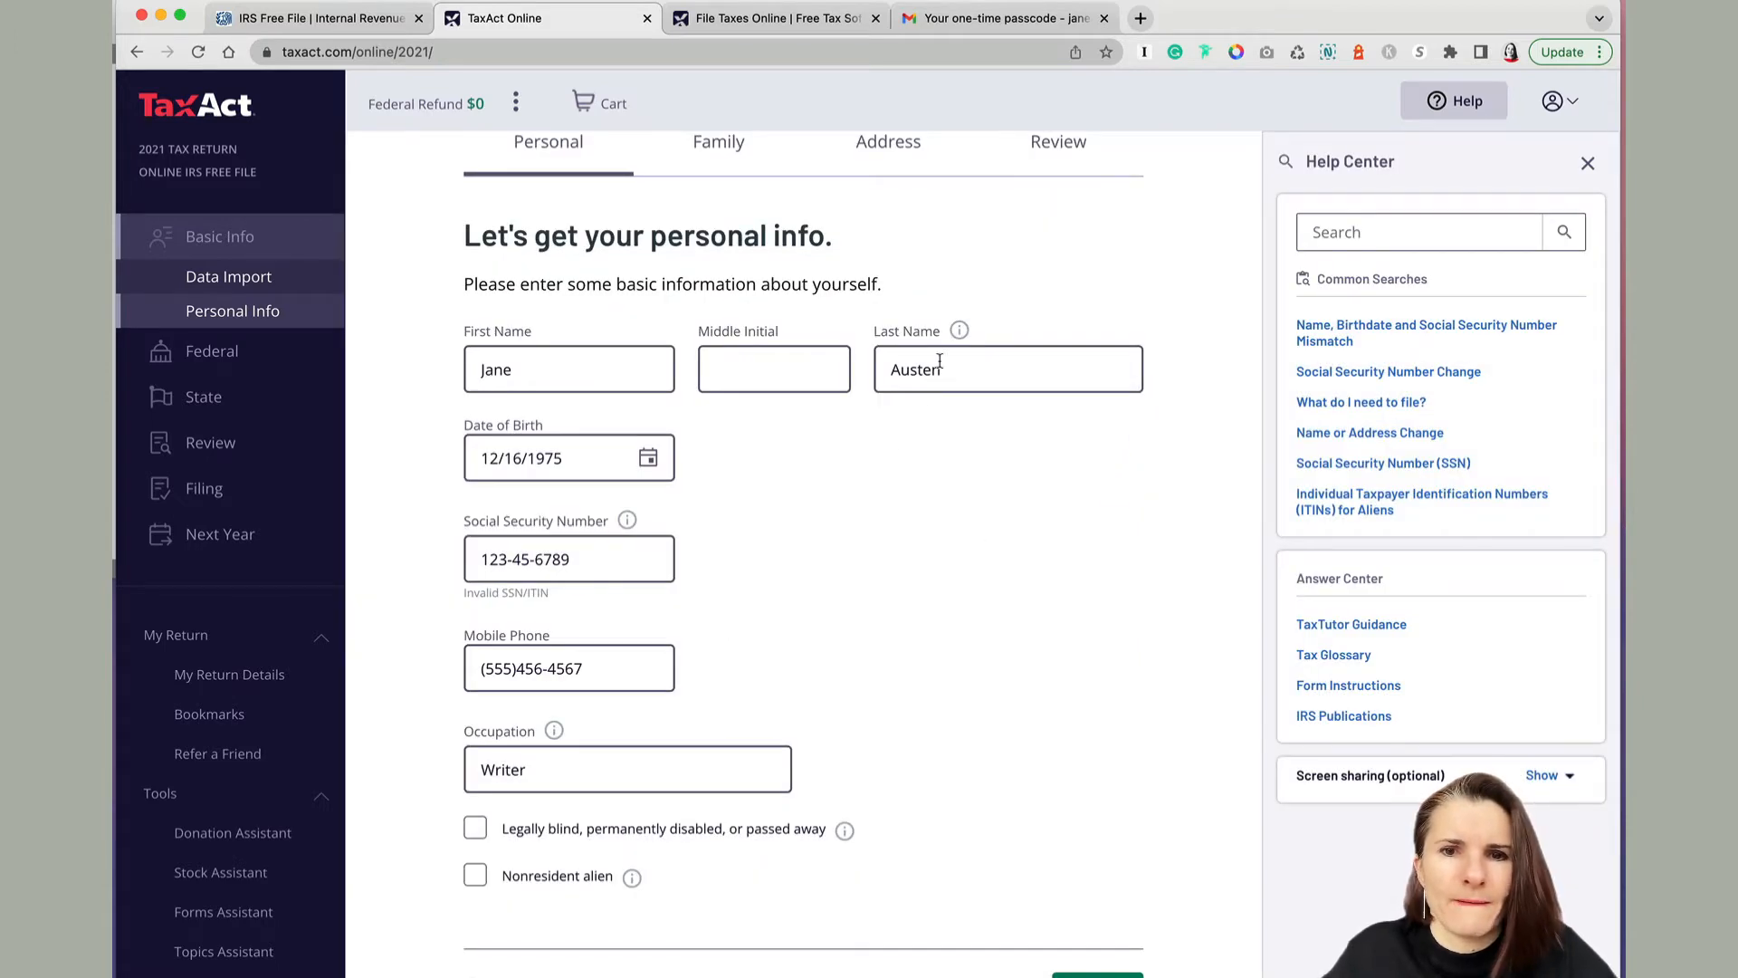
click(959, 330)
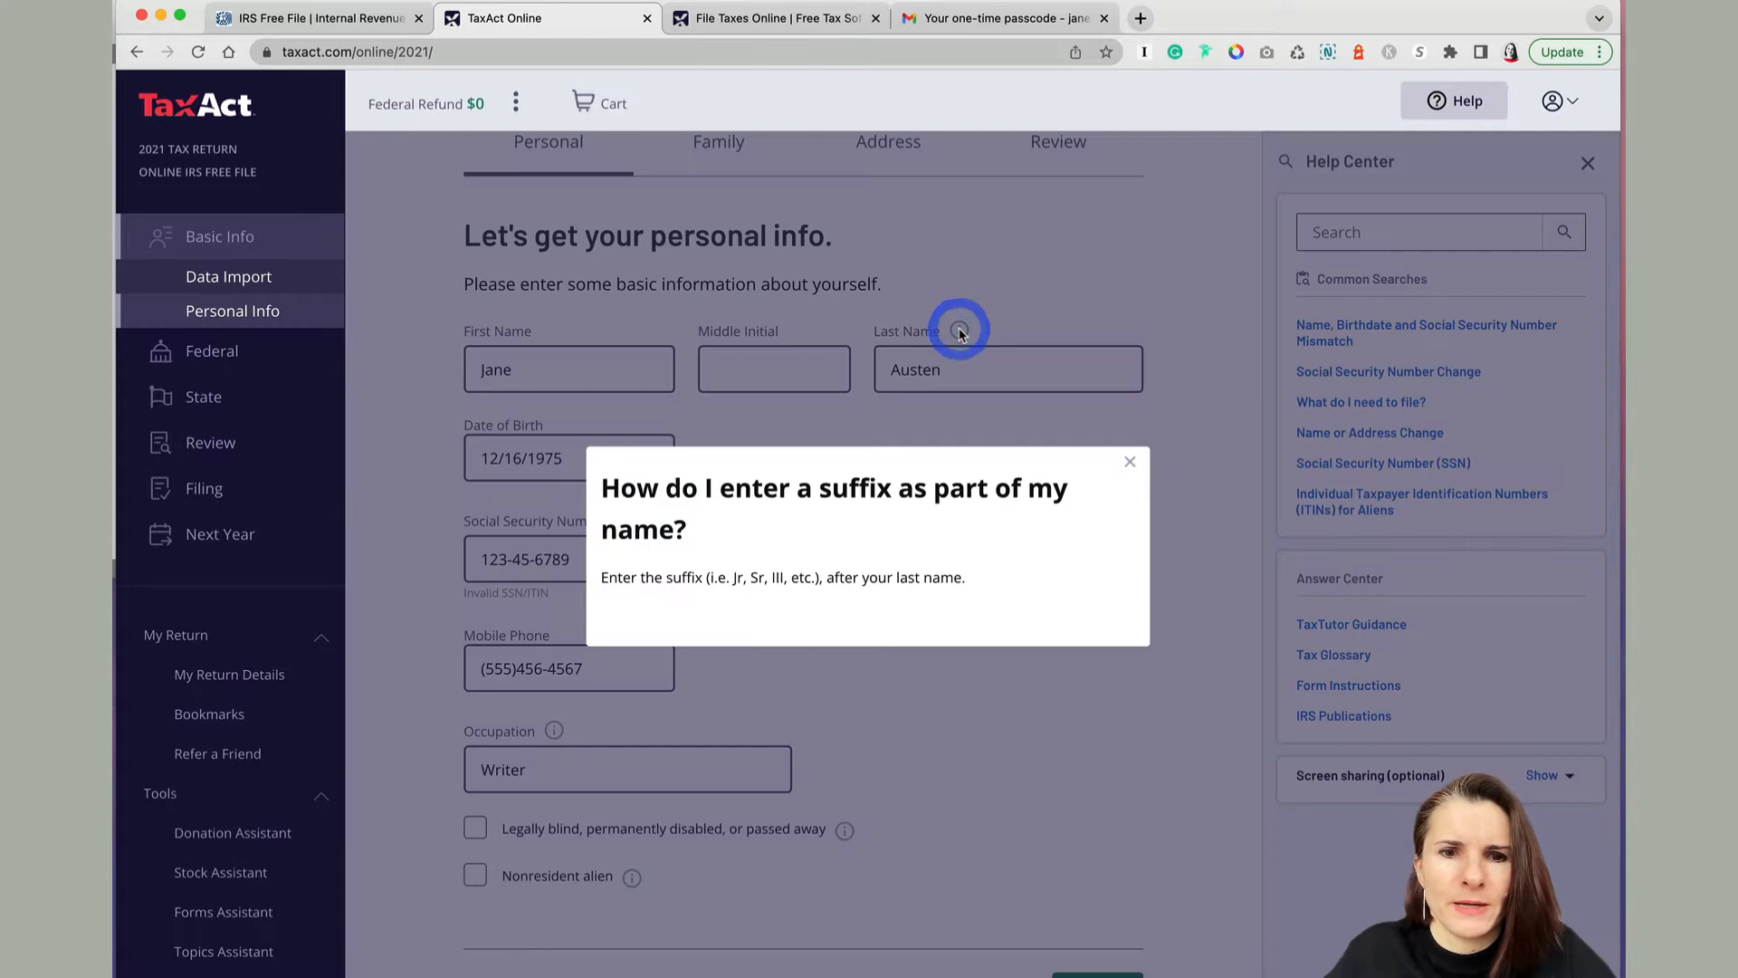
click(1131, 464)
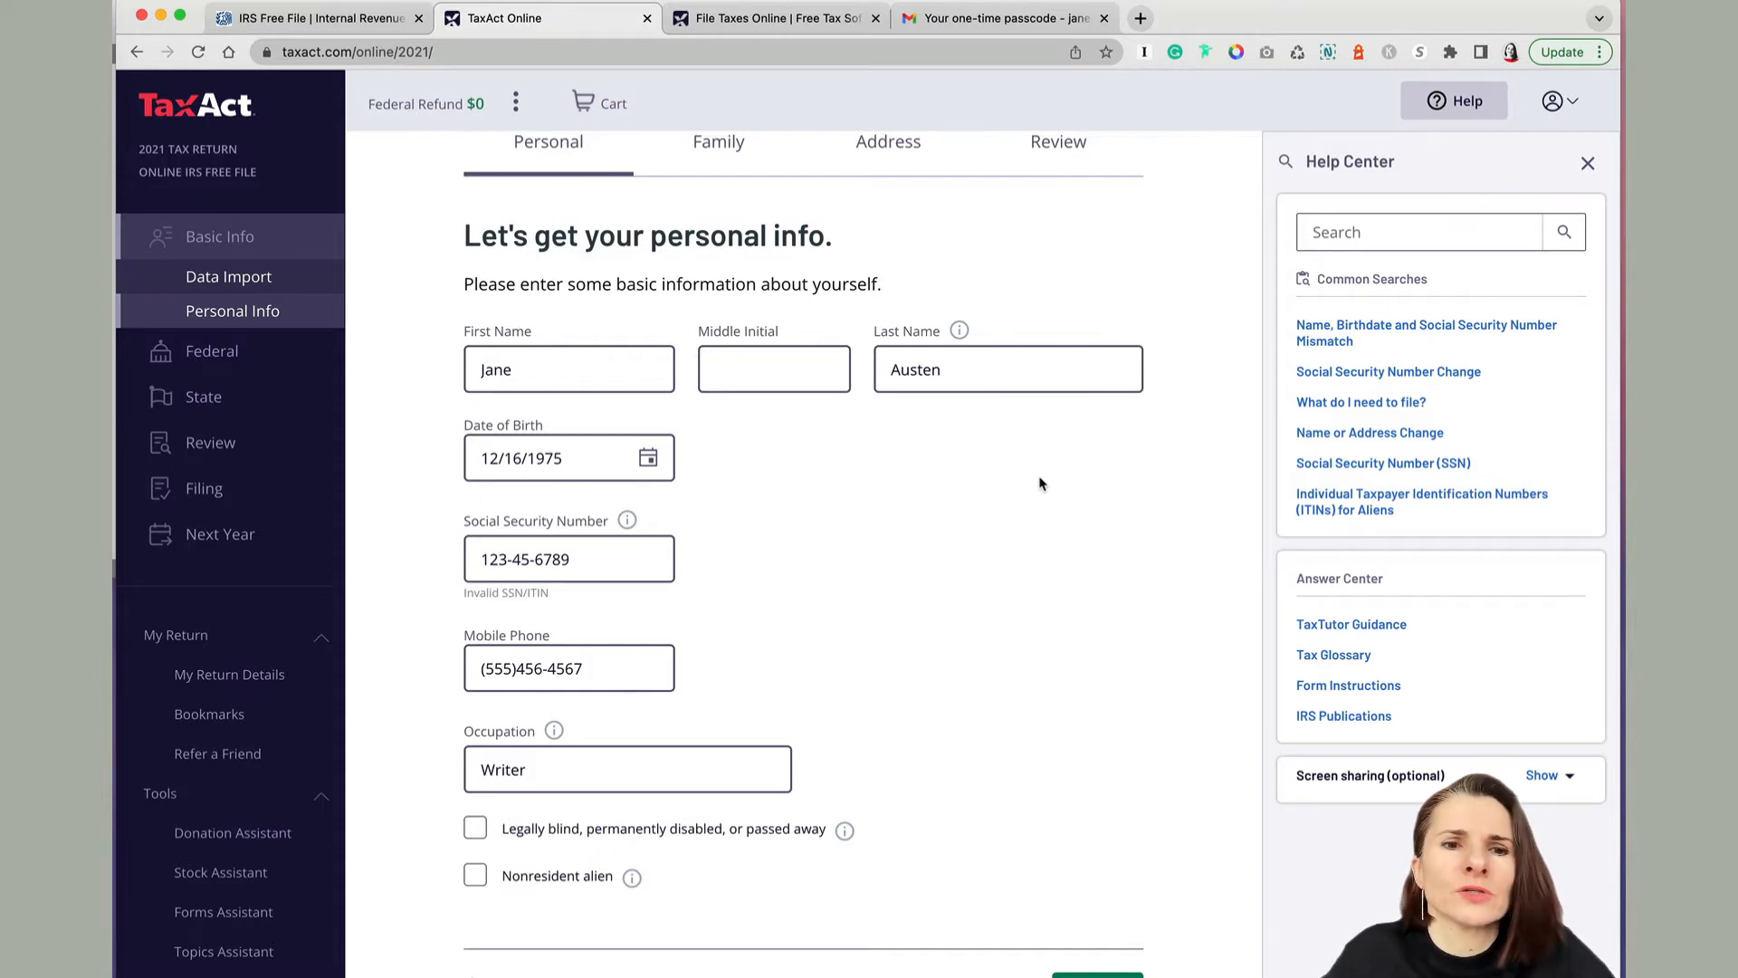
Read the help on the legally blind, permanently disabled or passed away option, leave it unselected, and continue to the family section
scroll(1026, 486, down, 2)
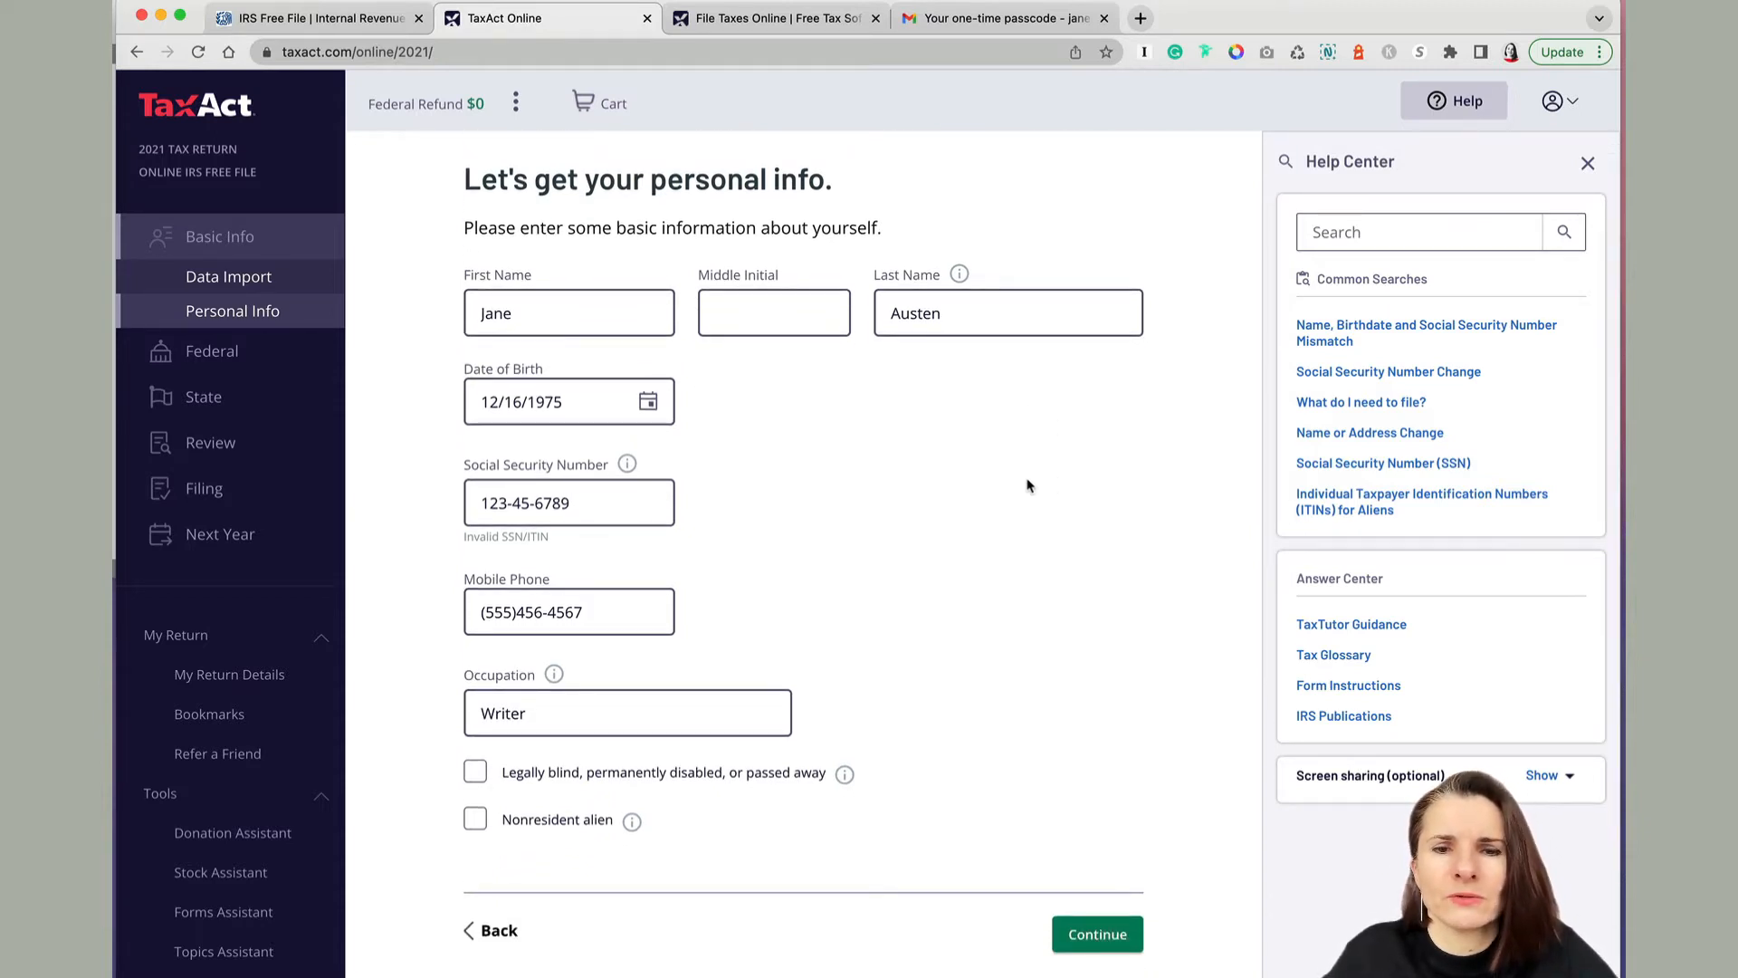
scroll(1027, 486, down, 1)
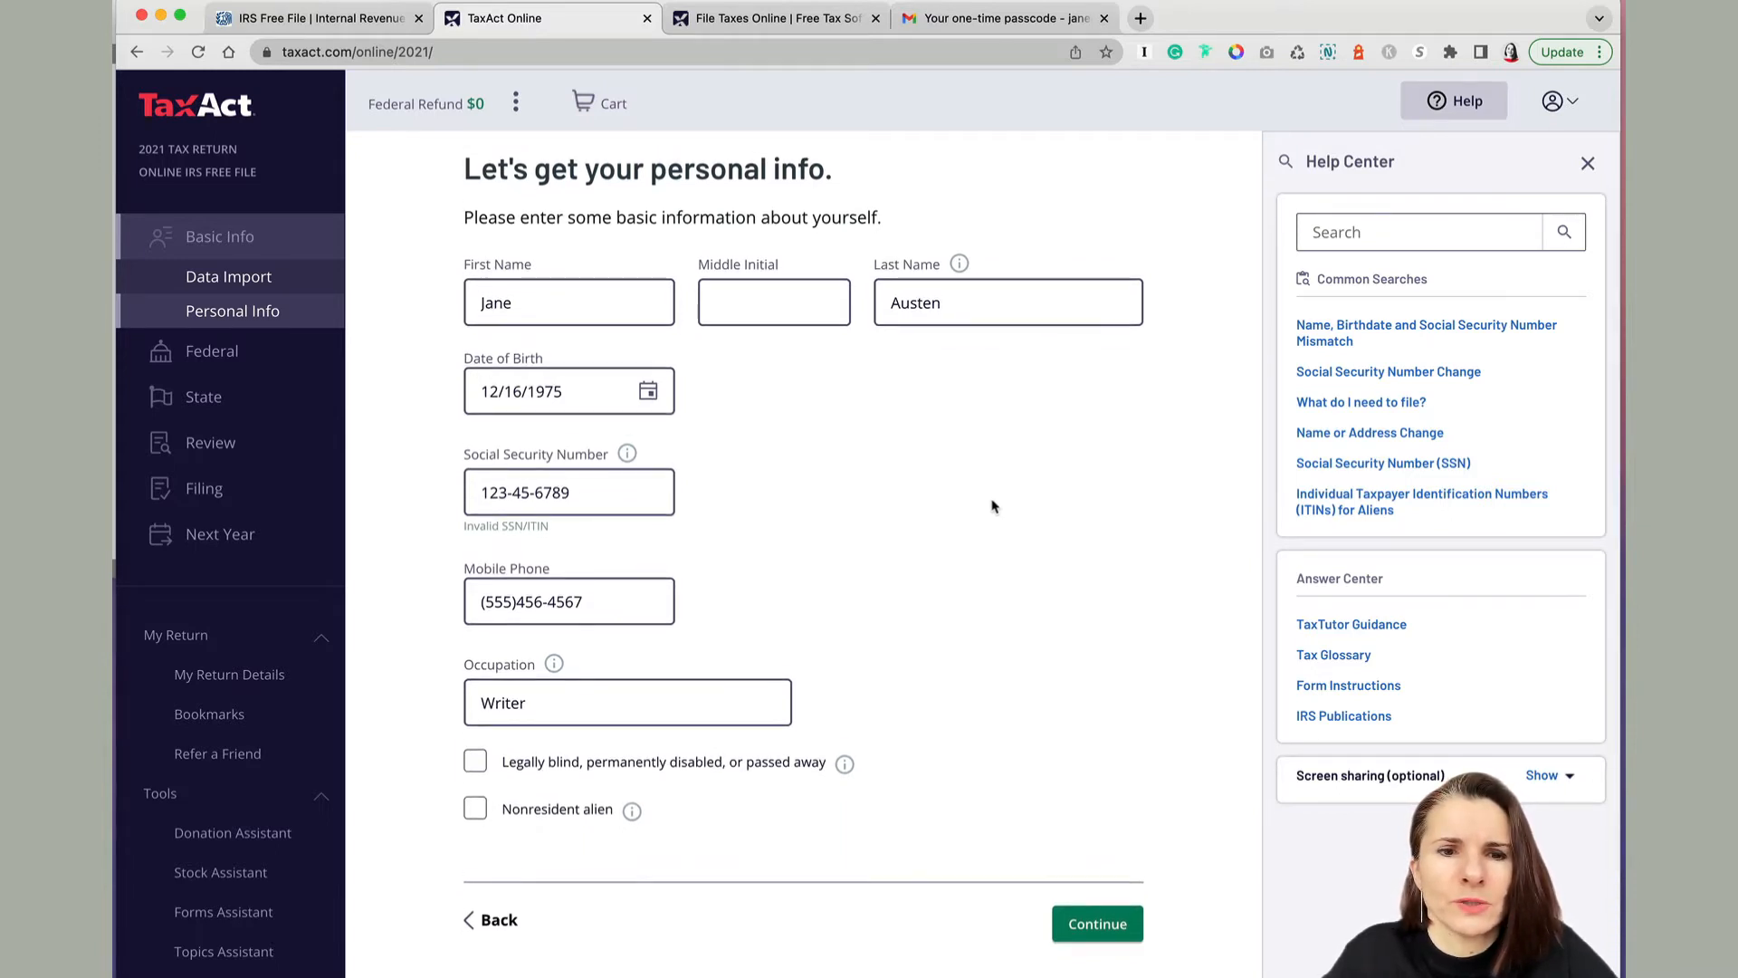
scroll(912, 534, down, 3)
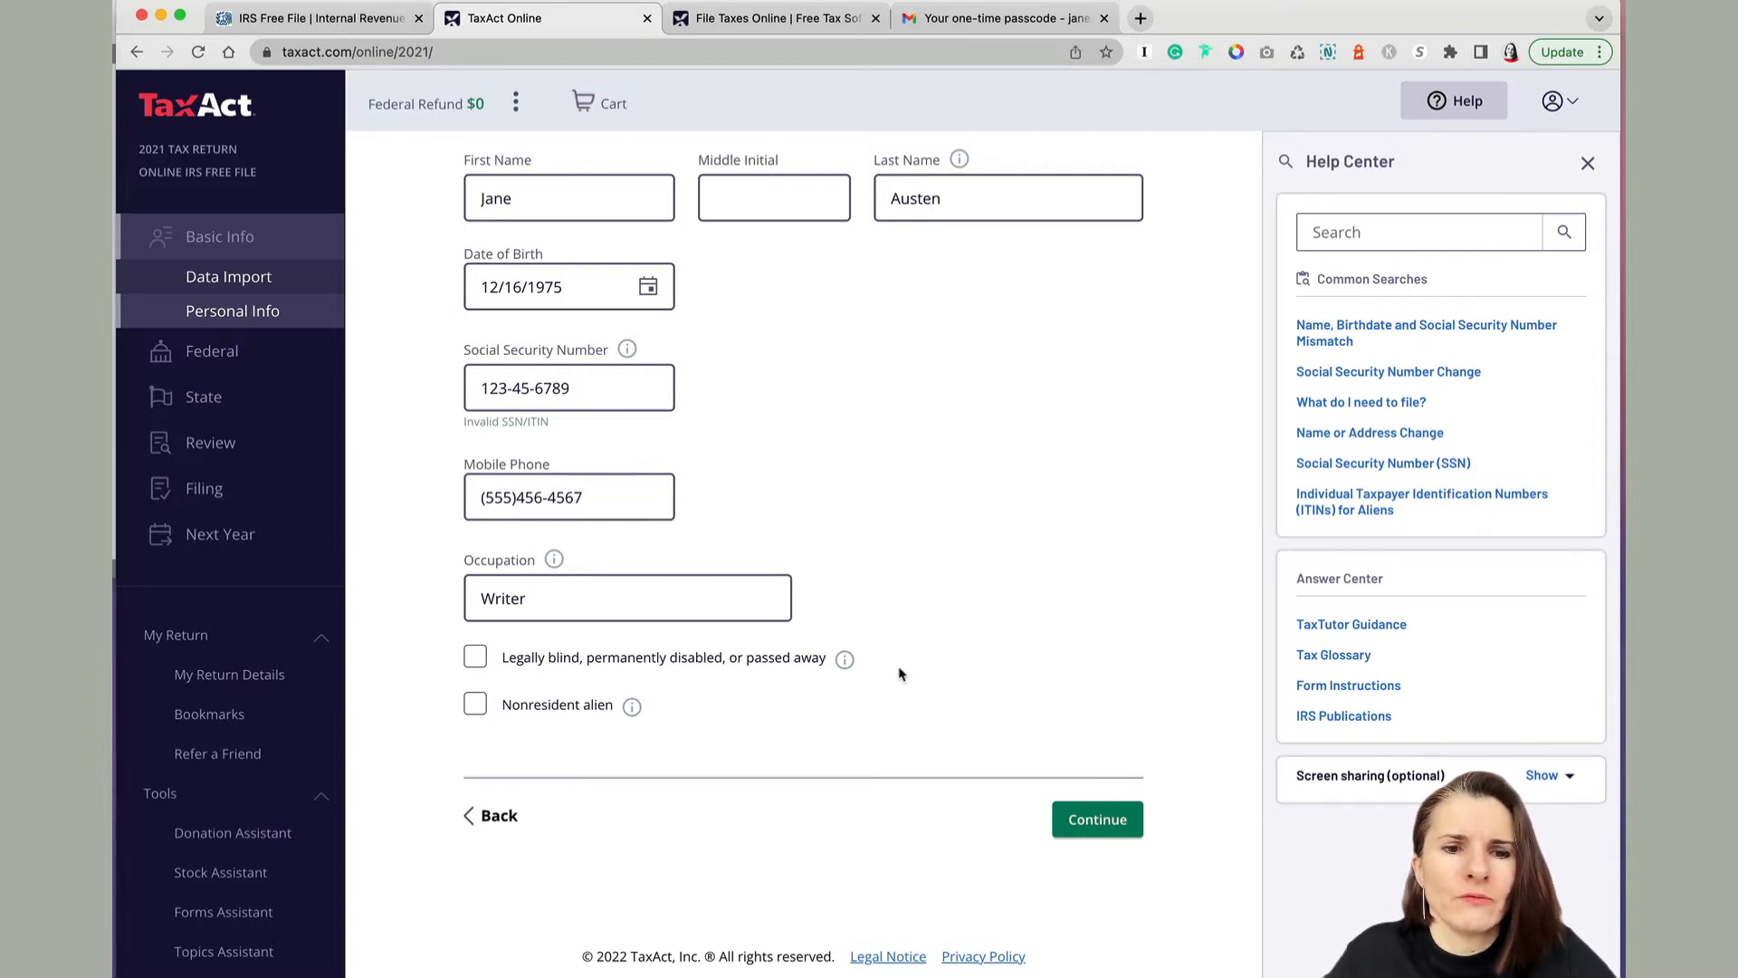
click(843, 660)
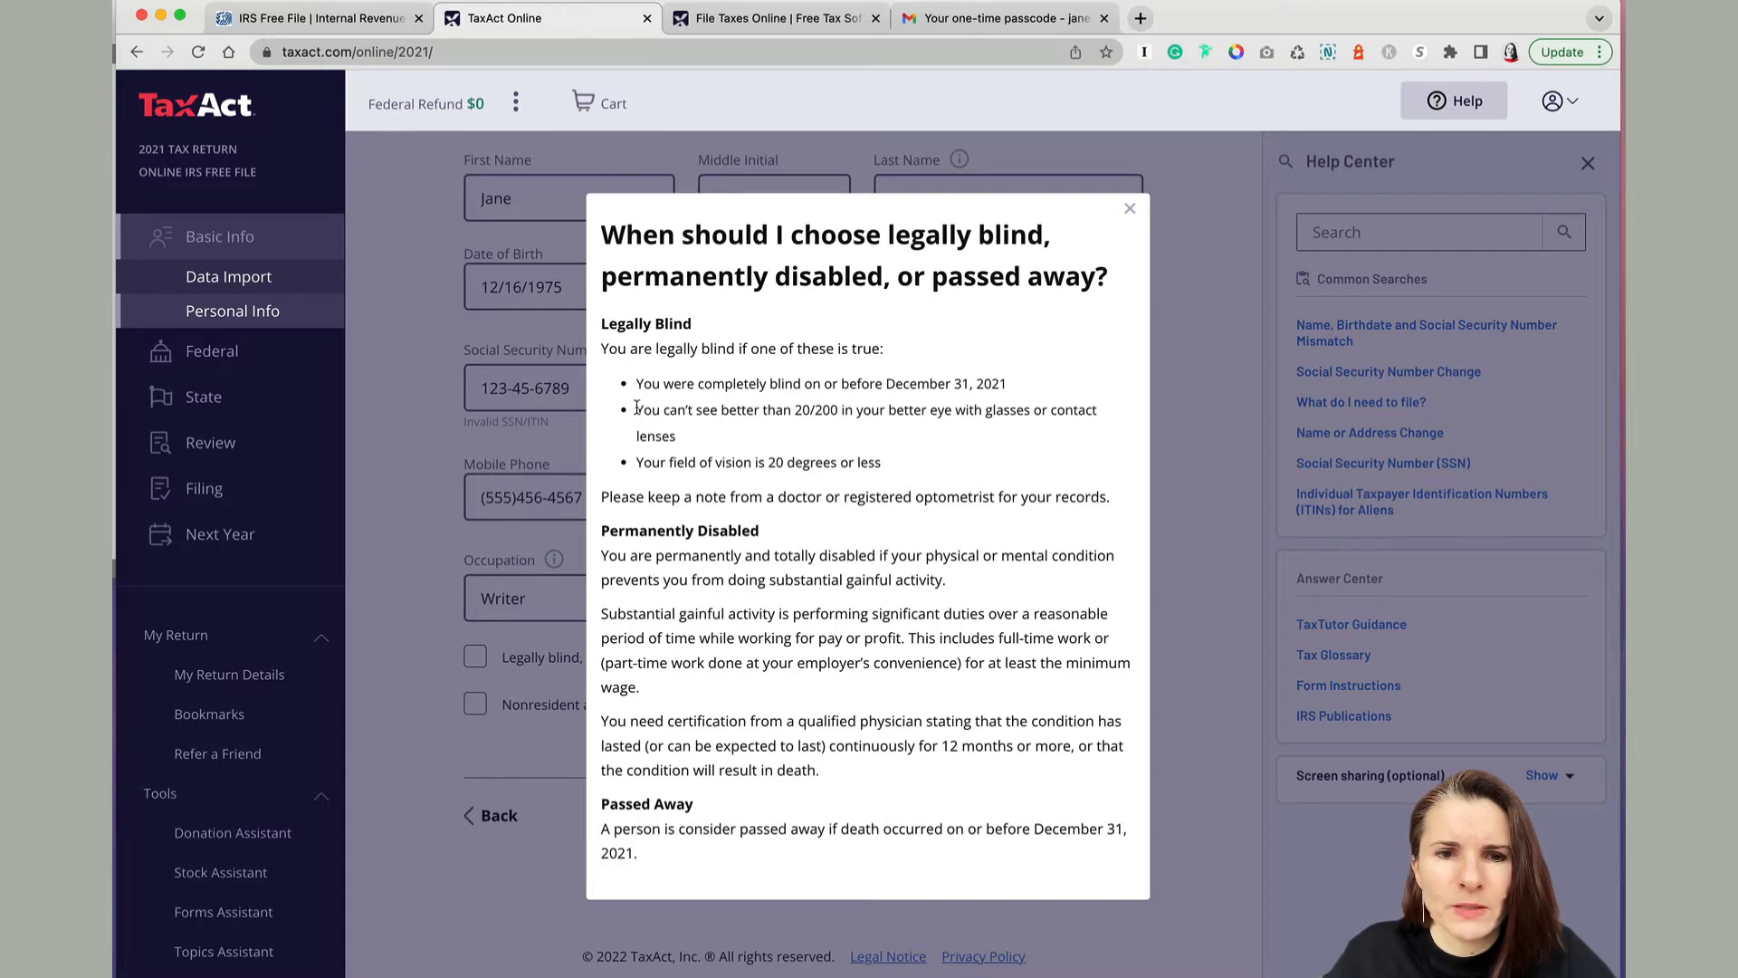
drag(637, 408, 663, 412)
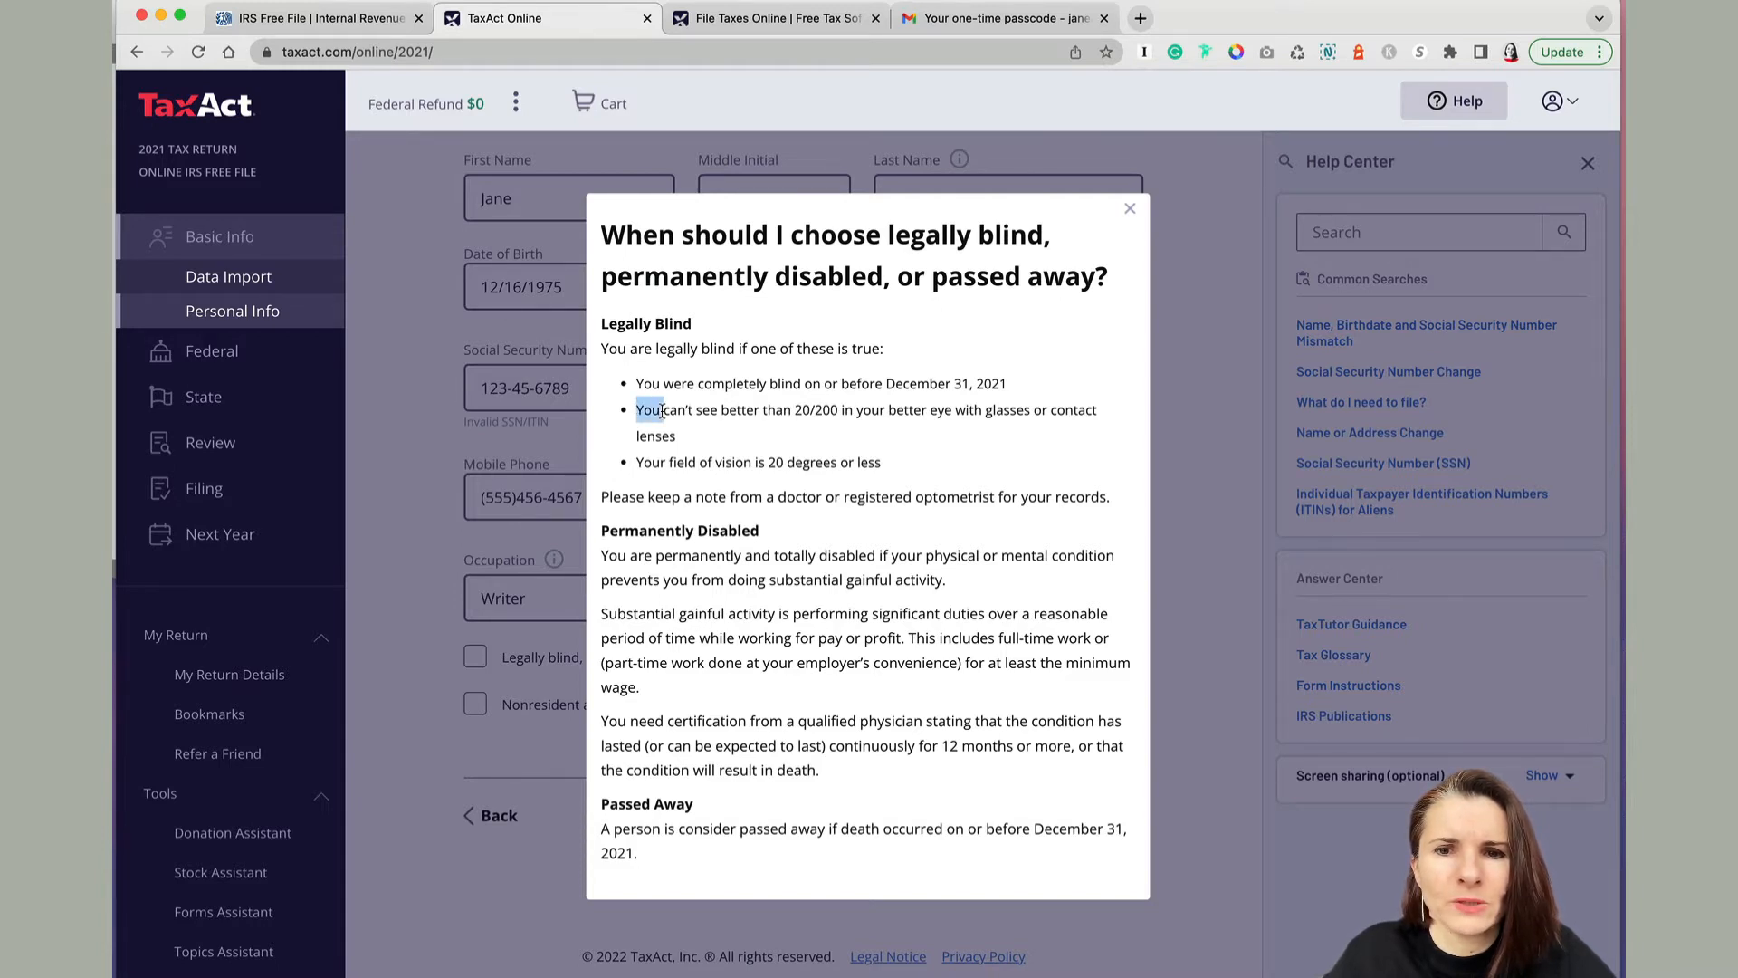
click(1130, 209)
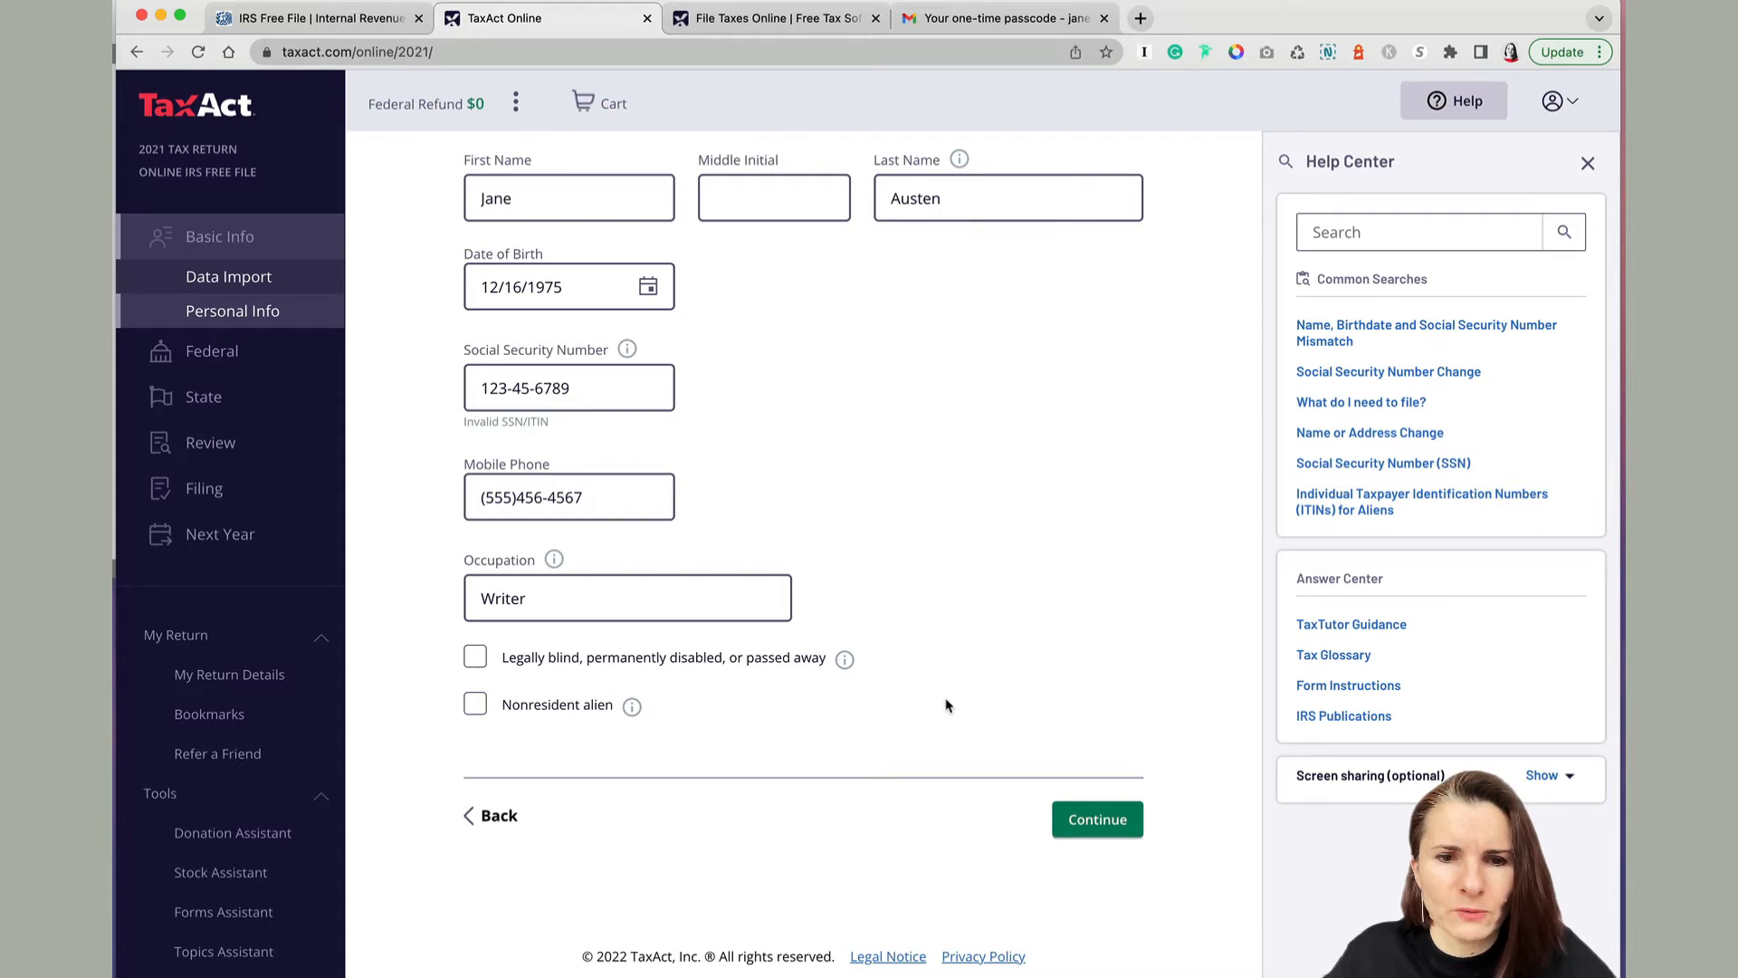
click(1106, 830)
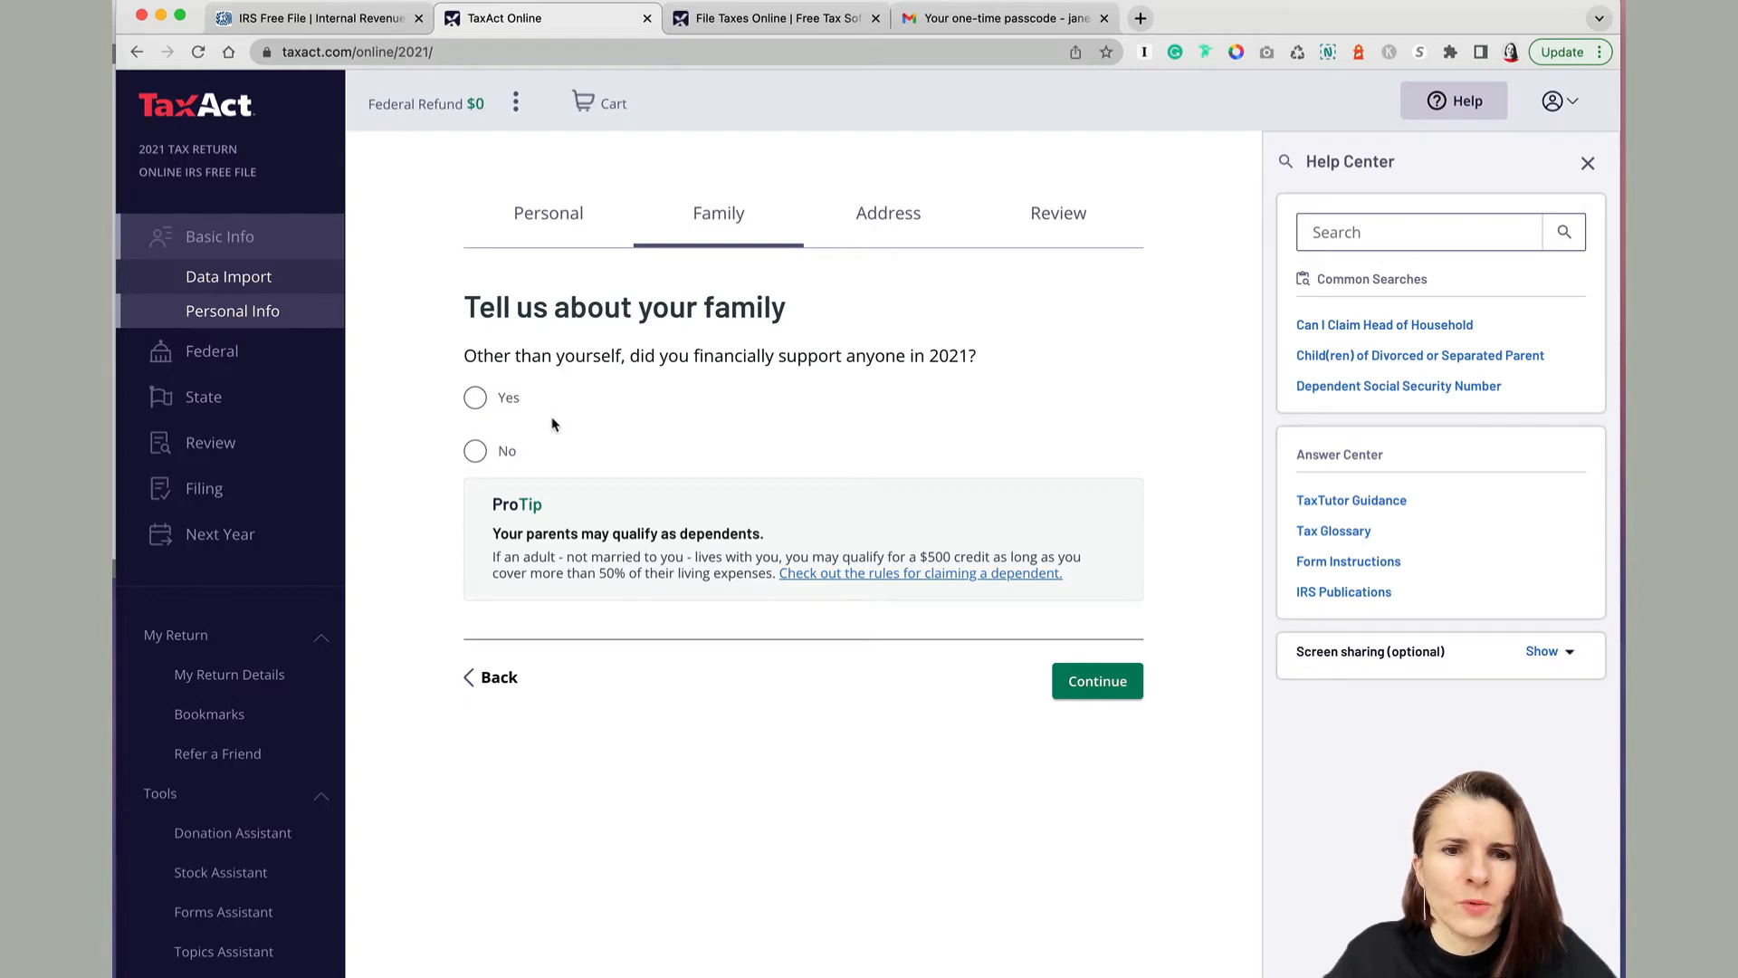
Answer No to financially supporting anyone else in 2021, and continue to the address page to read its note about the current address
click(476, 451)
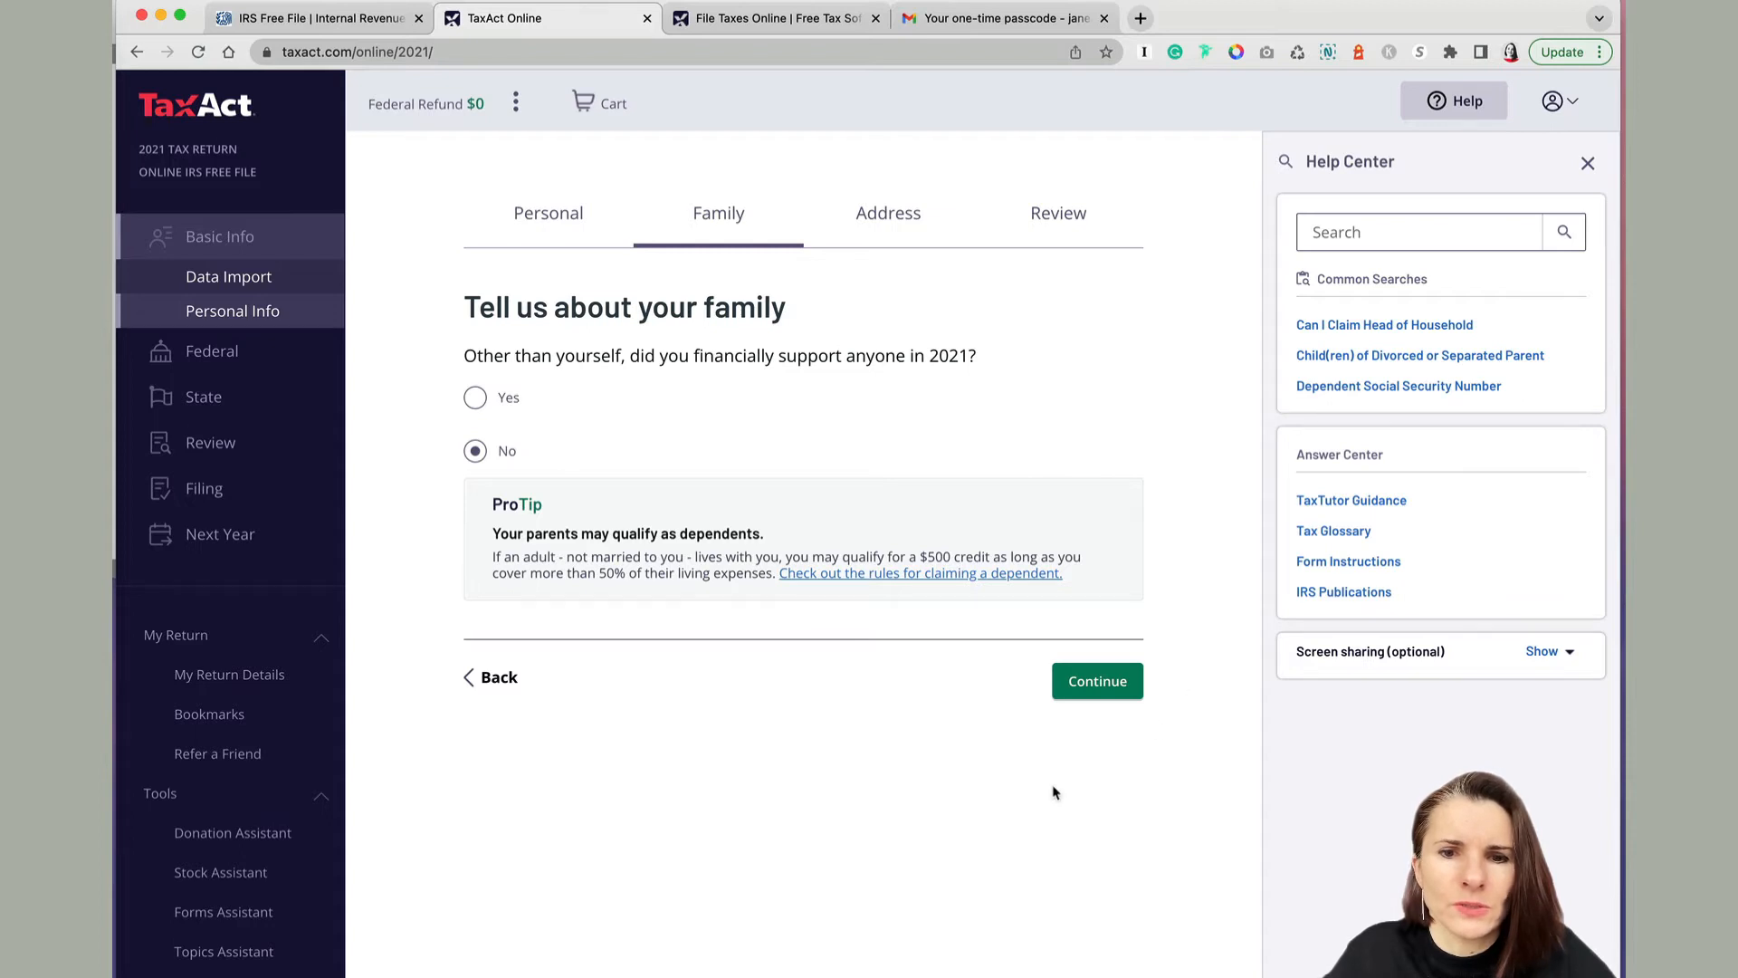
click(1100, 687)
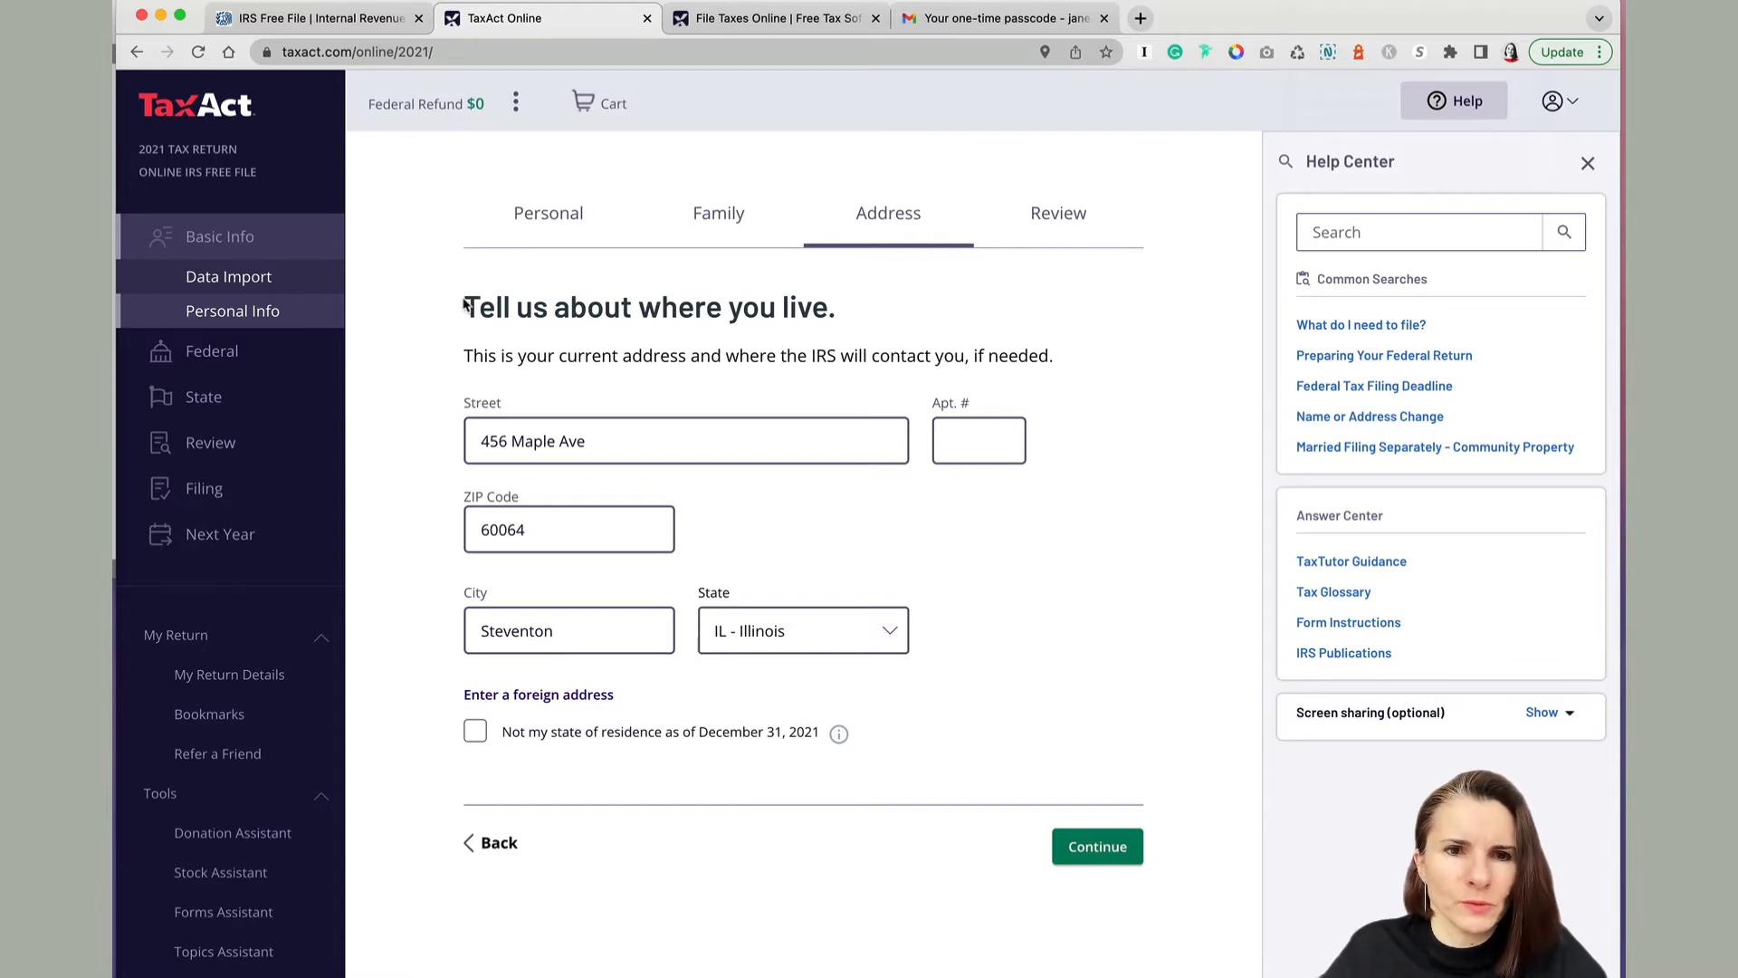
drag(461, 357, 1064, 354)
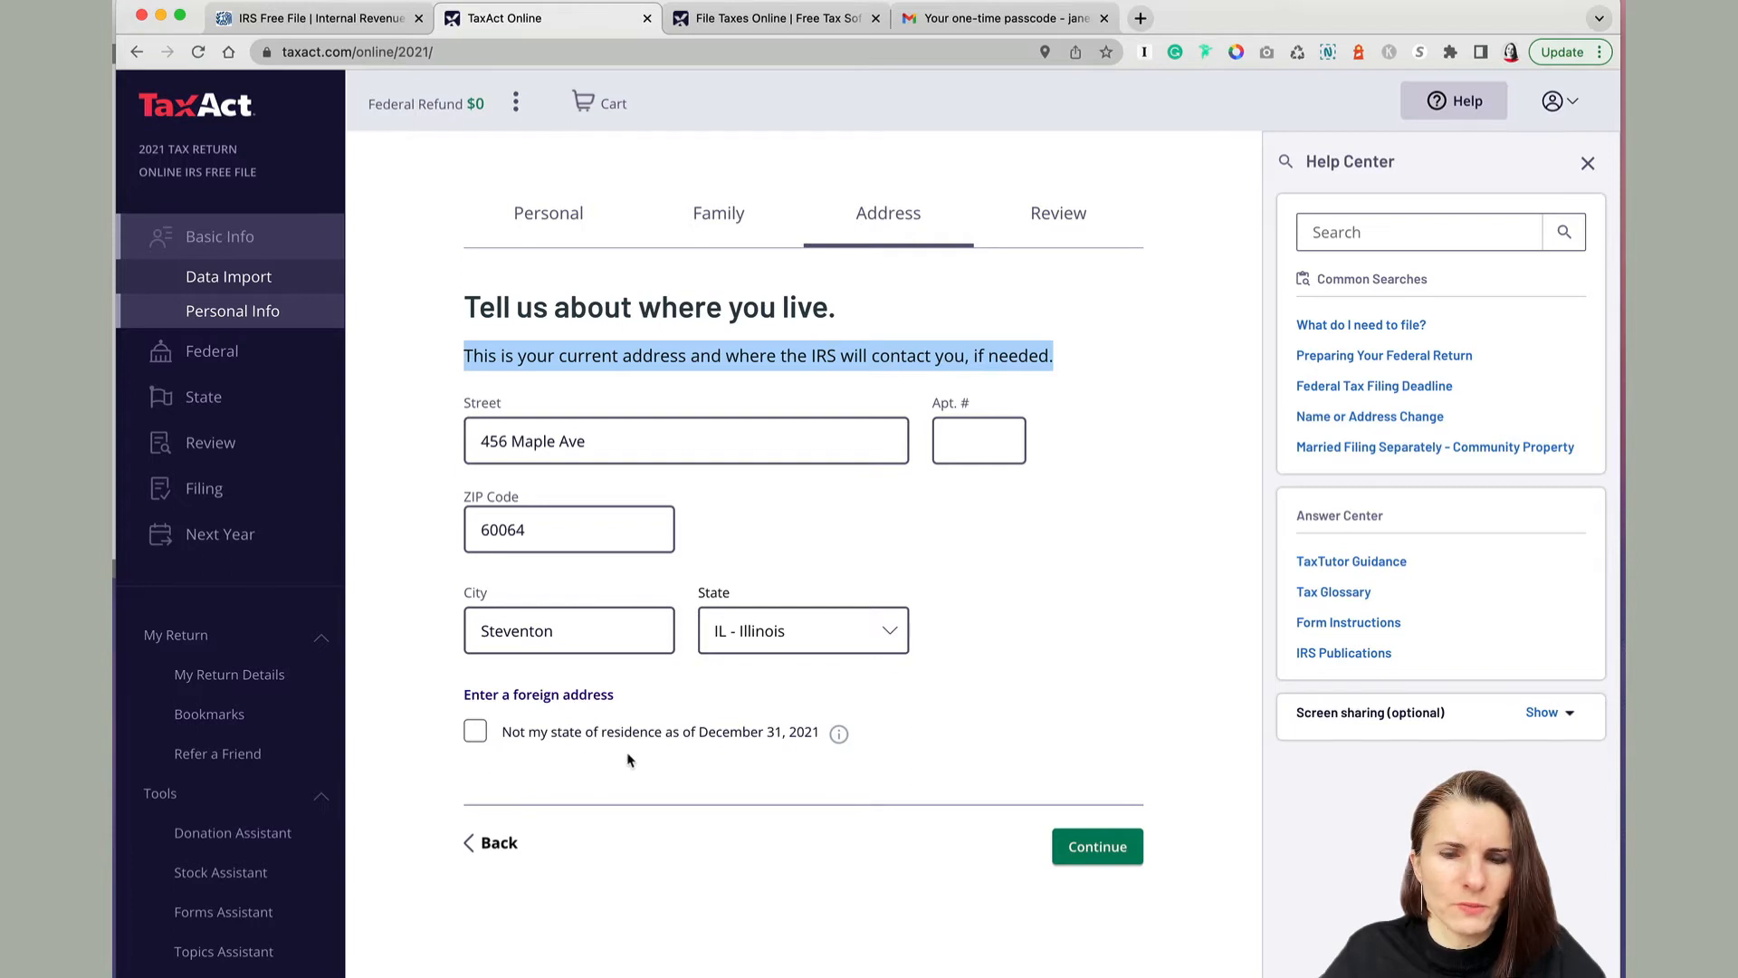
Continue from the address page to the information review and close the Help Center
click(1096, 847)
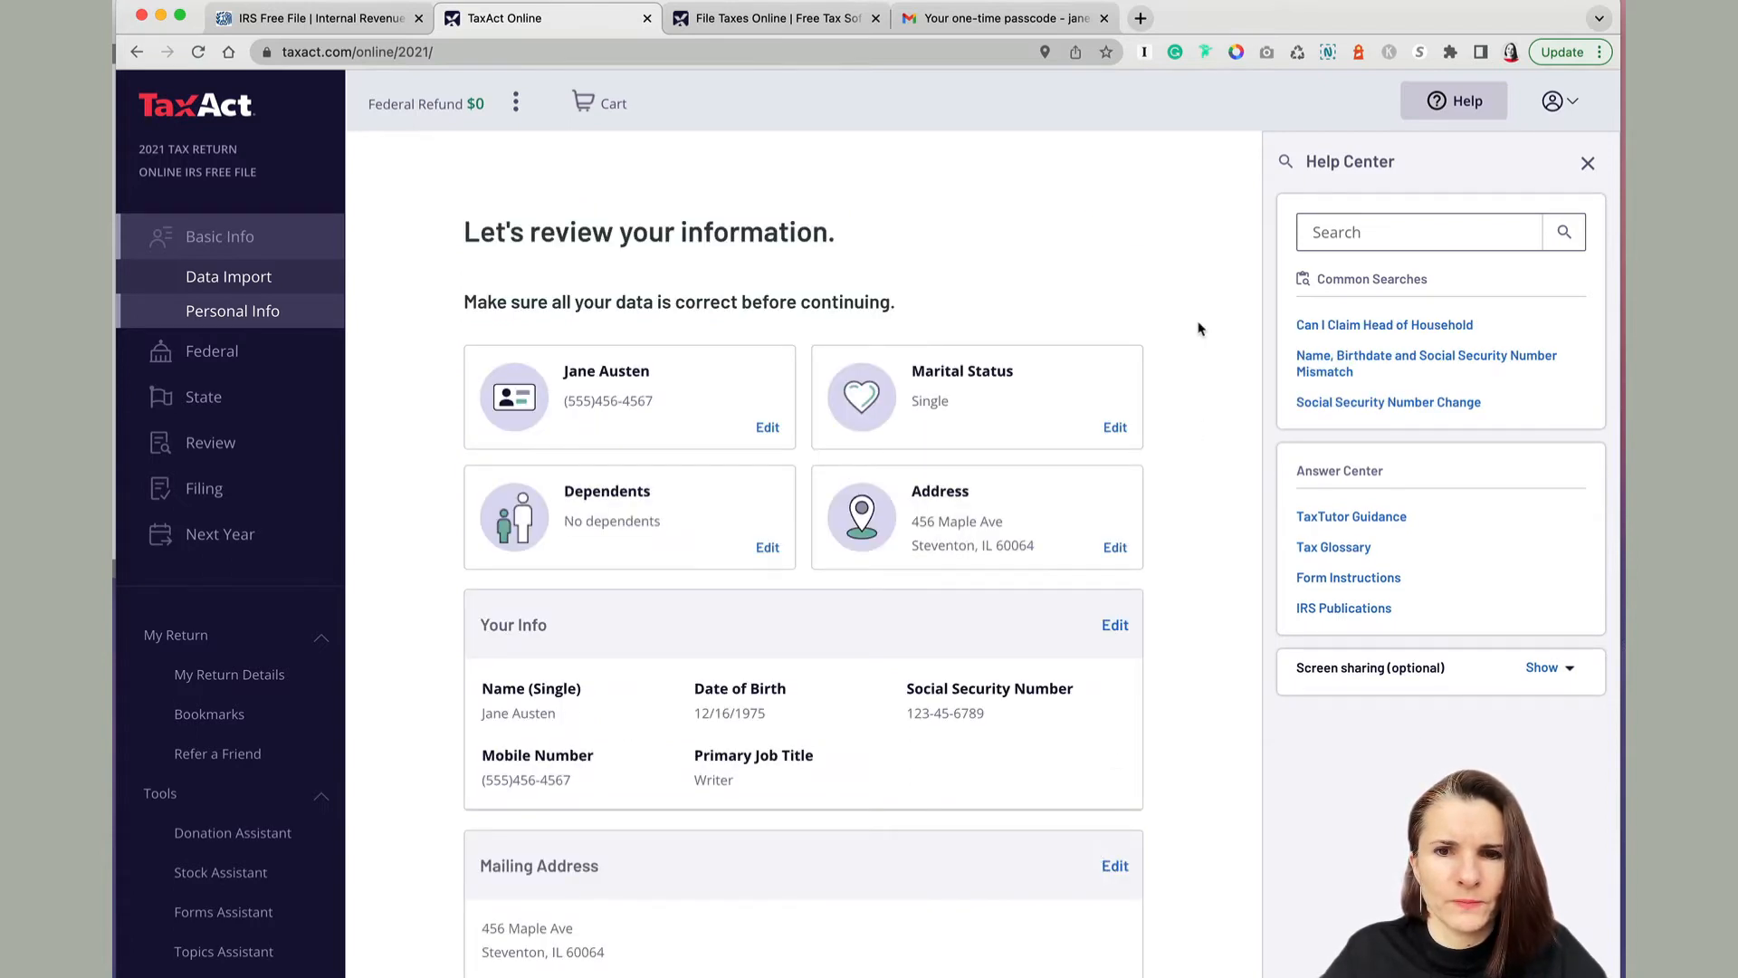
click(1591, 166)
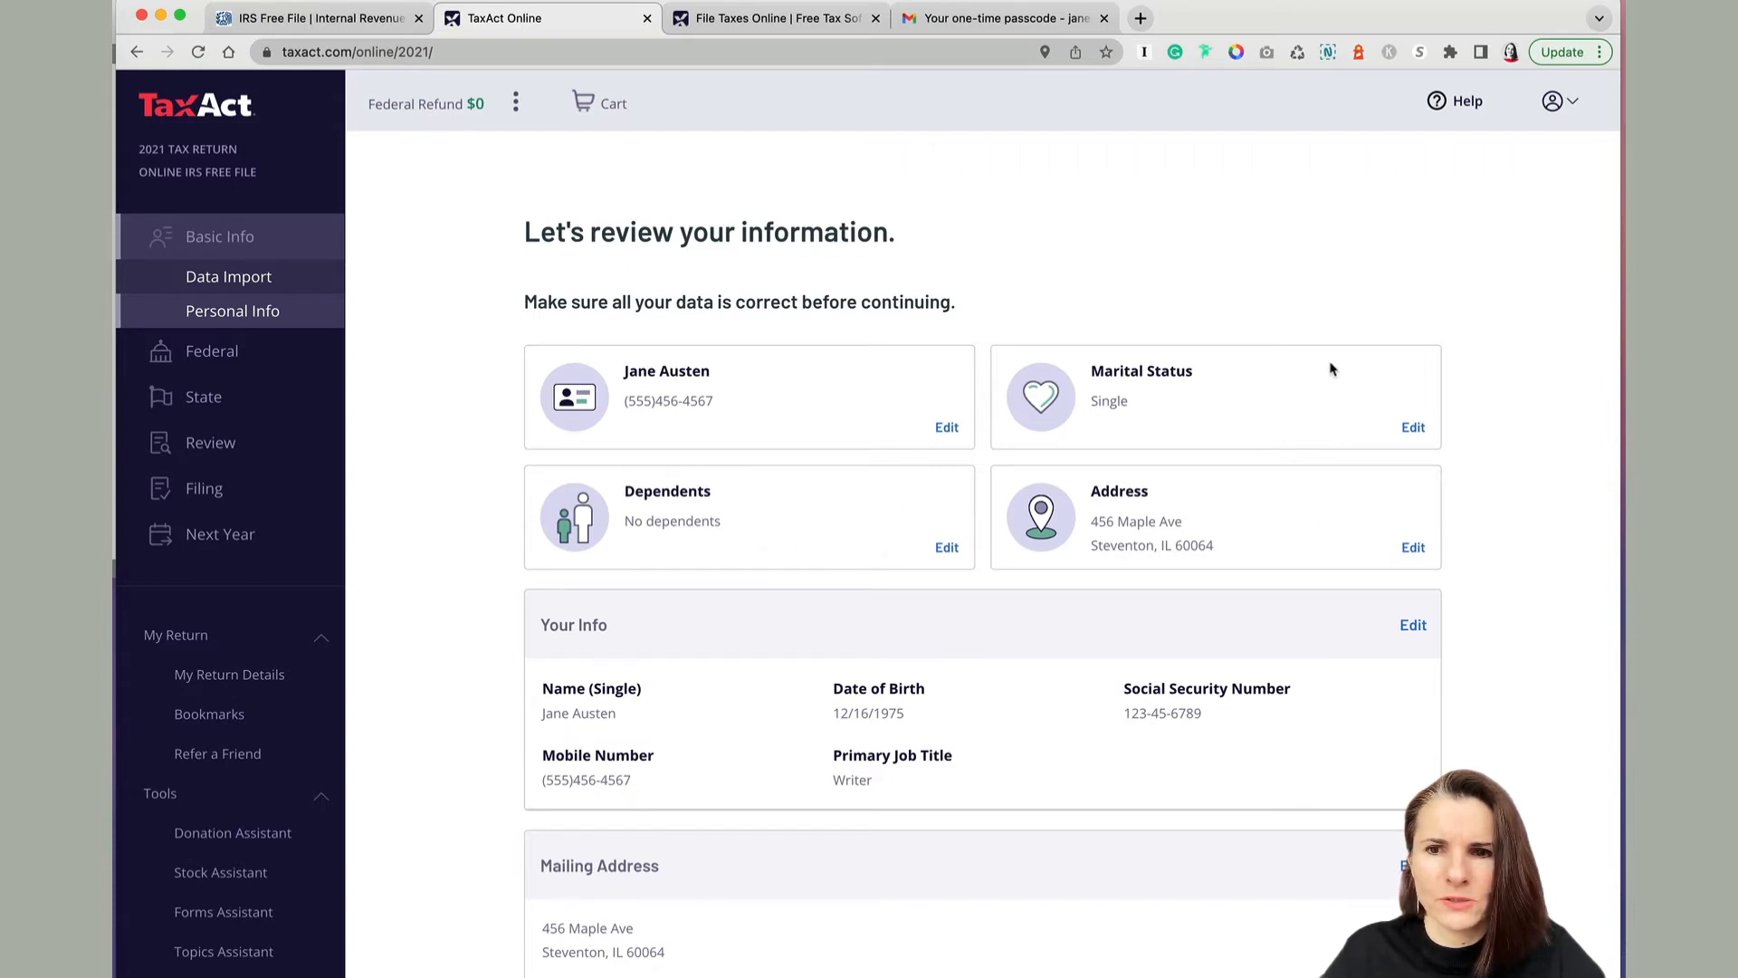
Change the marital status to Married, not filing with the spouse, and examine the spouse information form and its list of applicable situations
click(1414, 428)
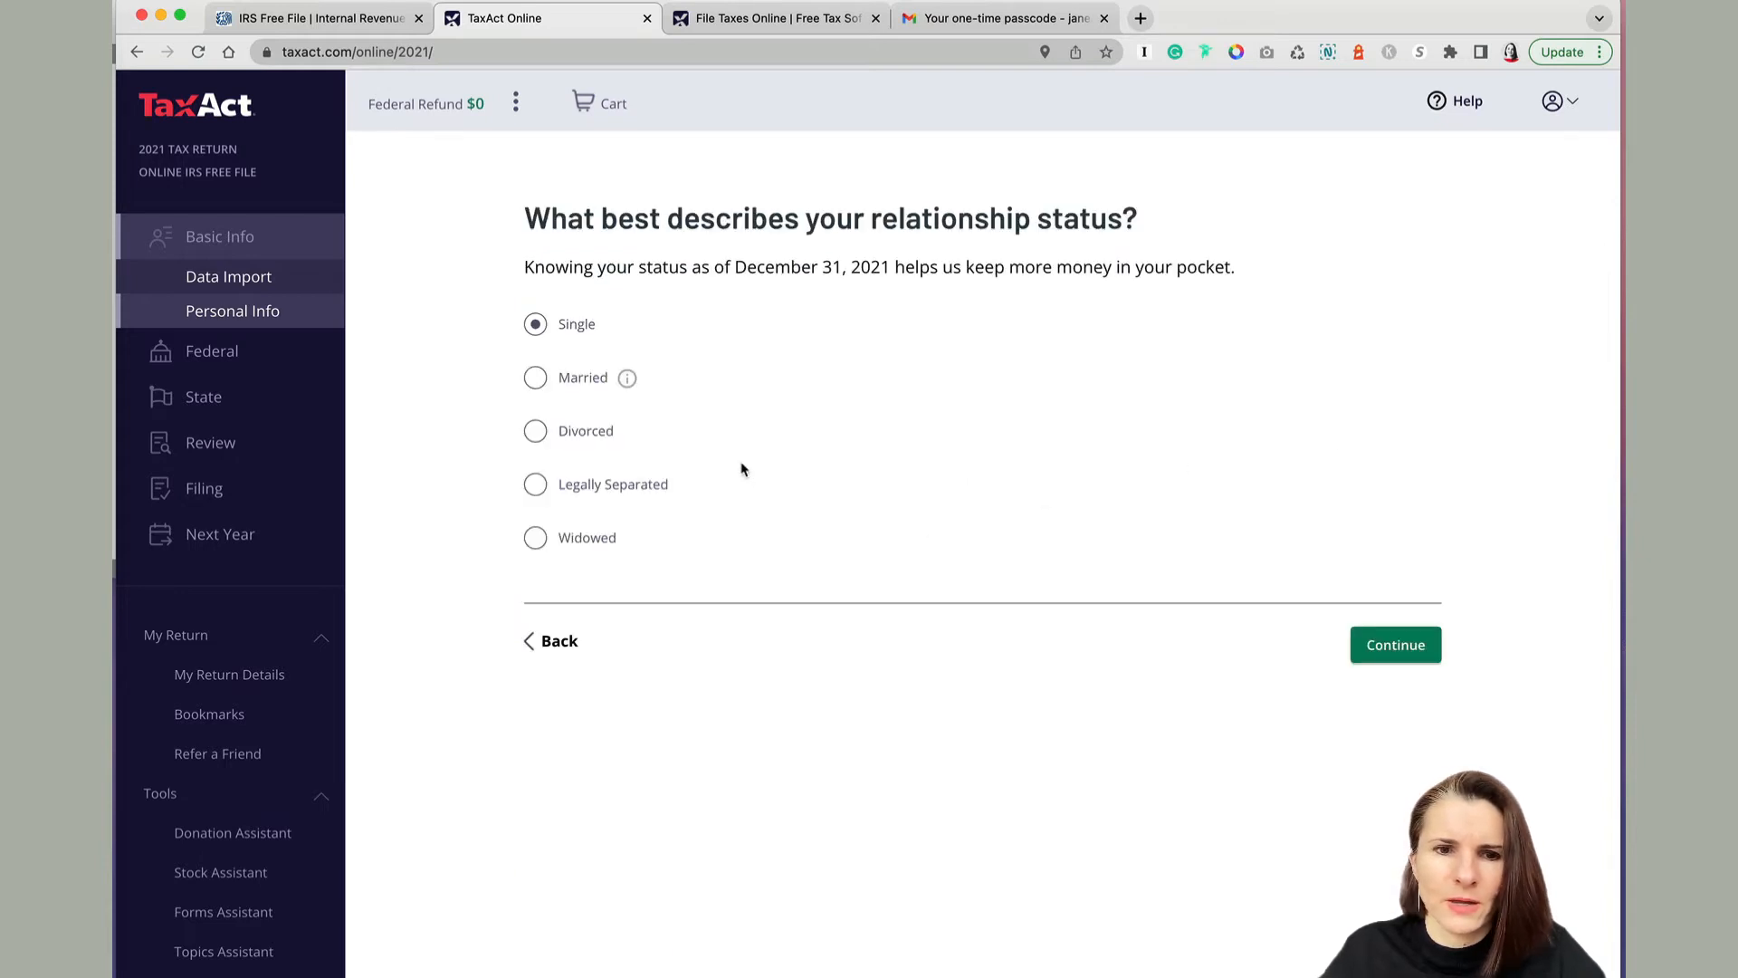
click(536, 380)
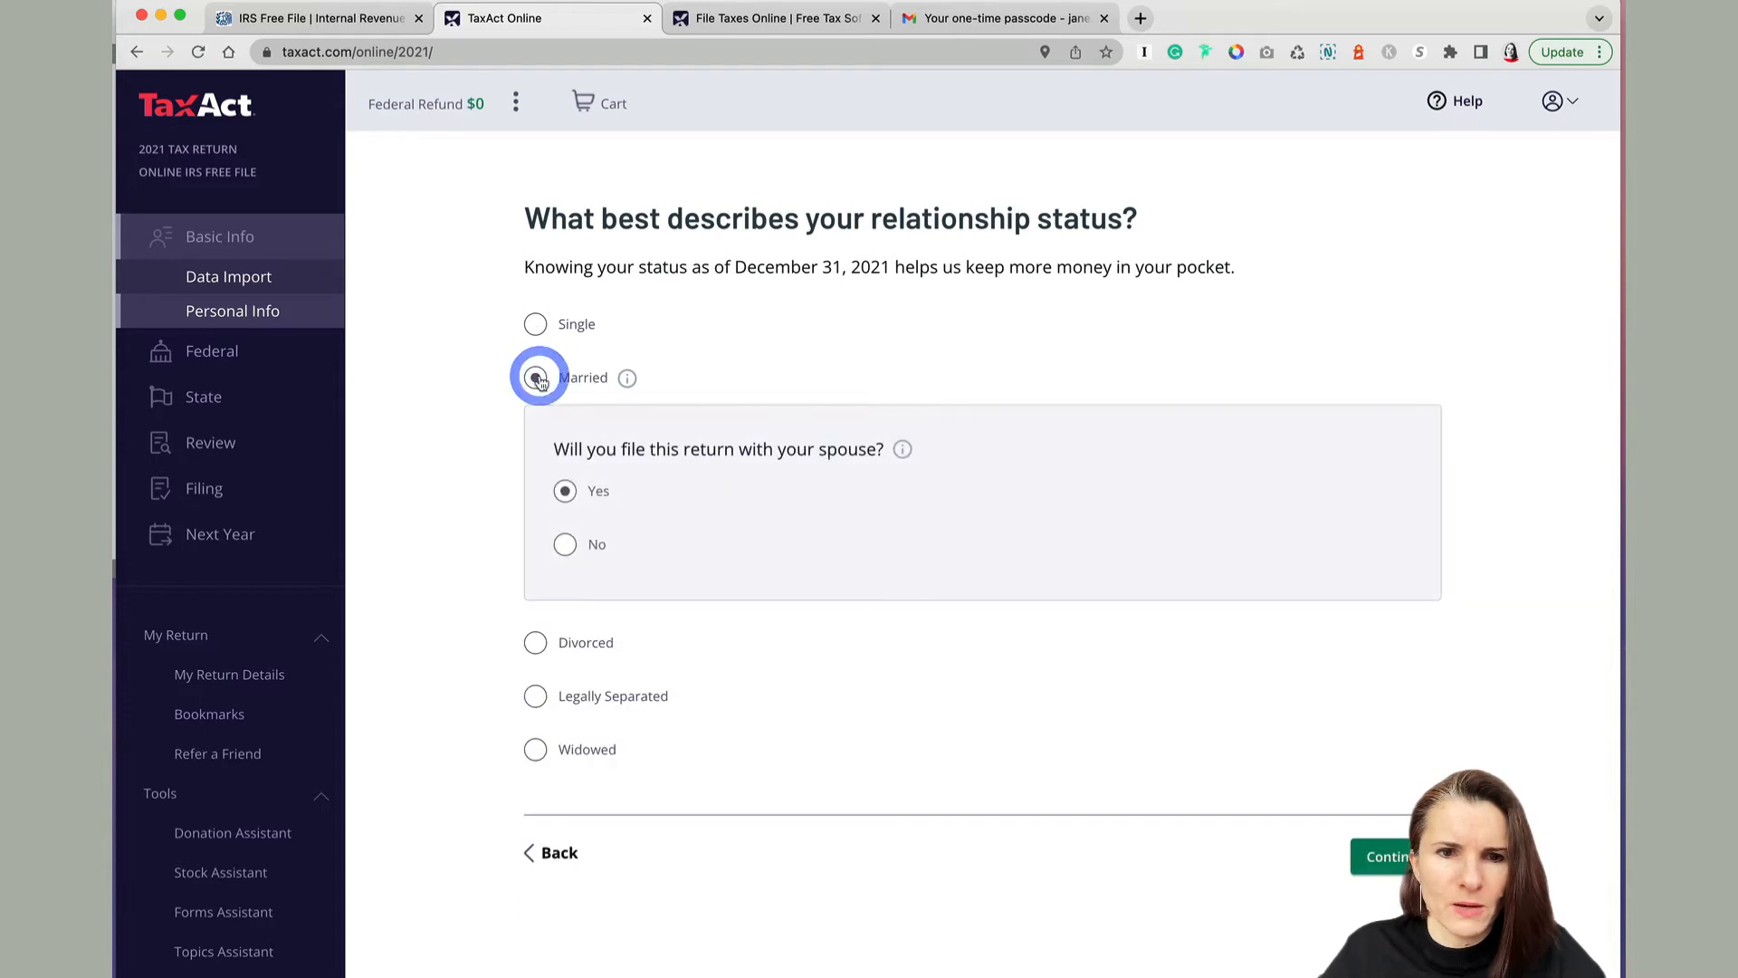
click(566, 546)
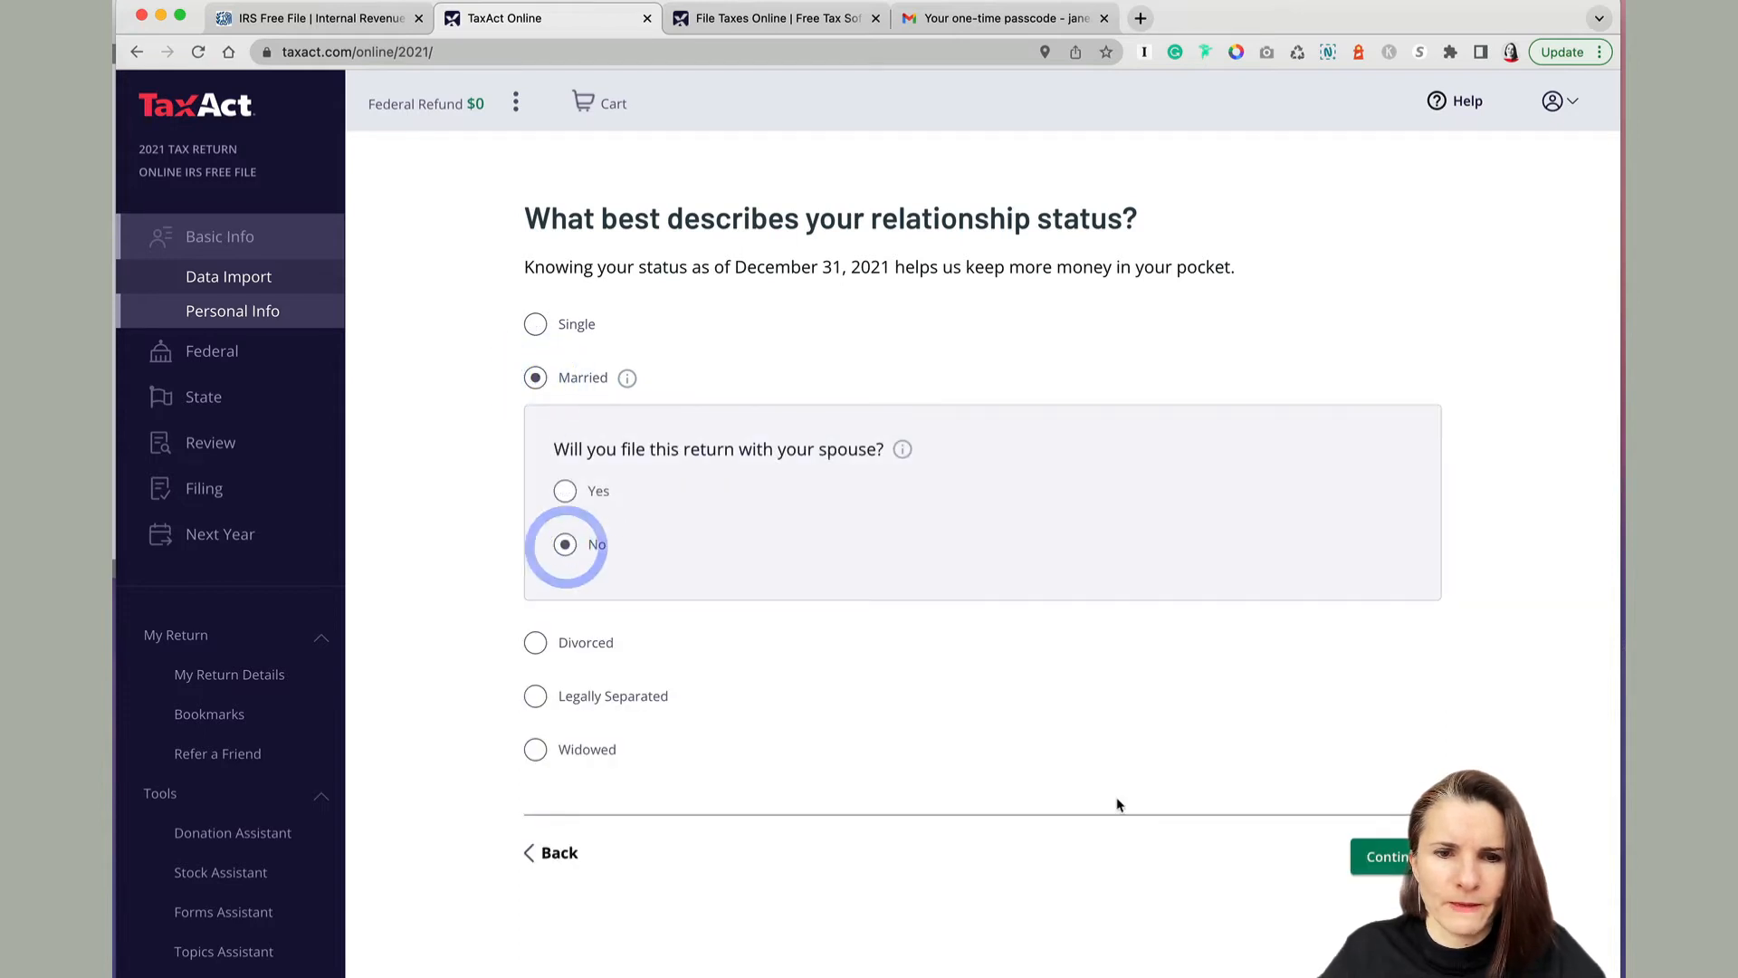
click(1393, 853)
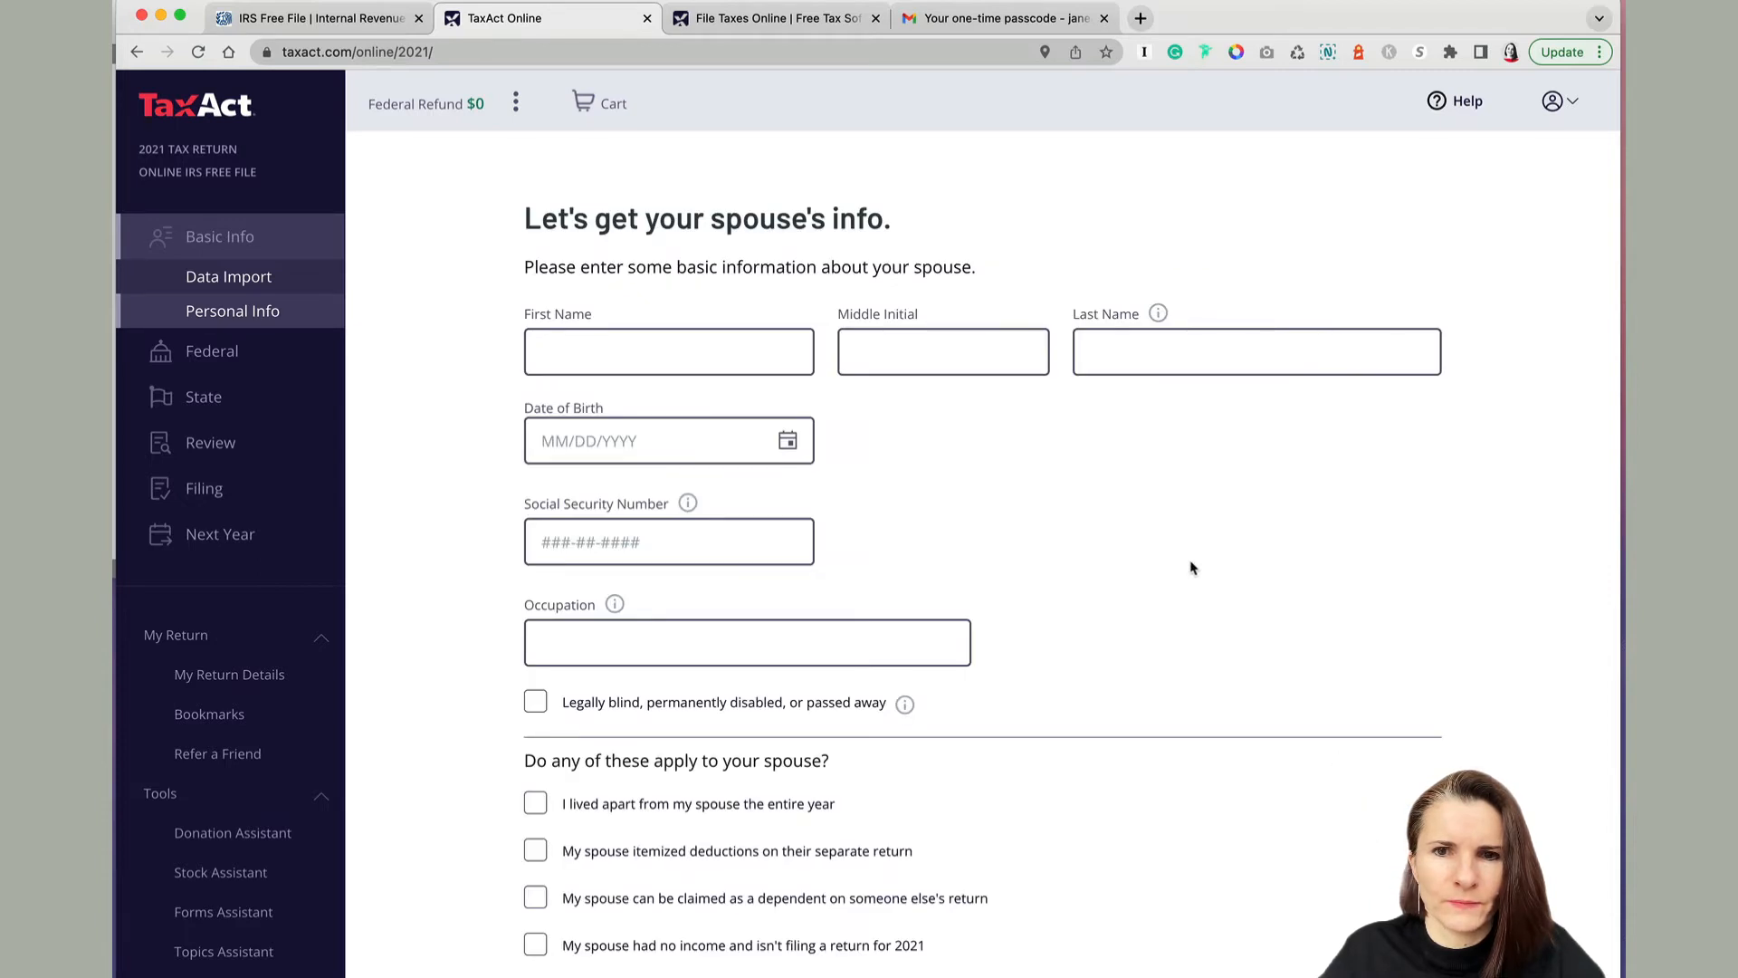
scroll(1191, 568, down, 2)
scroll(1192, 568, up, 1)
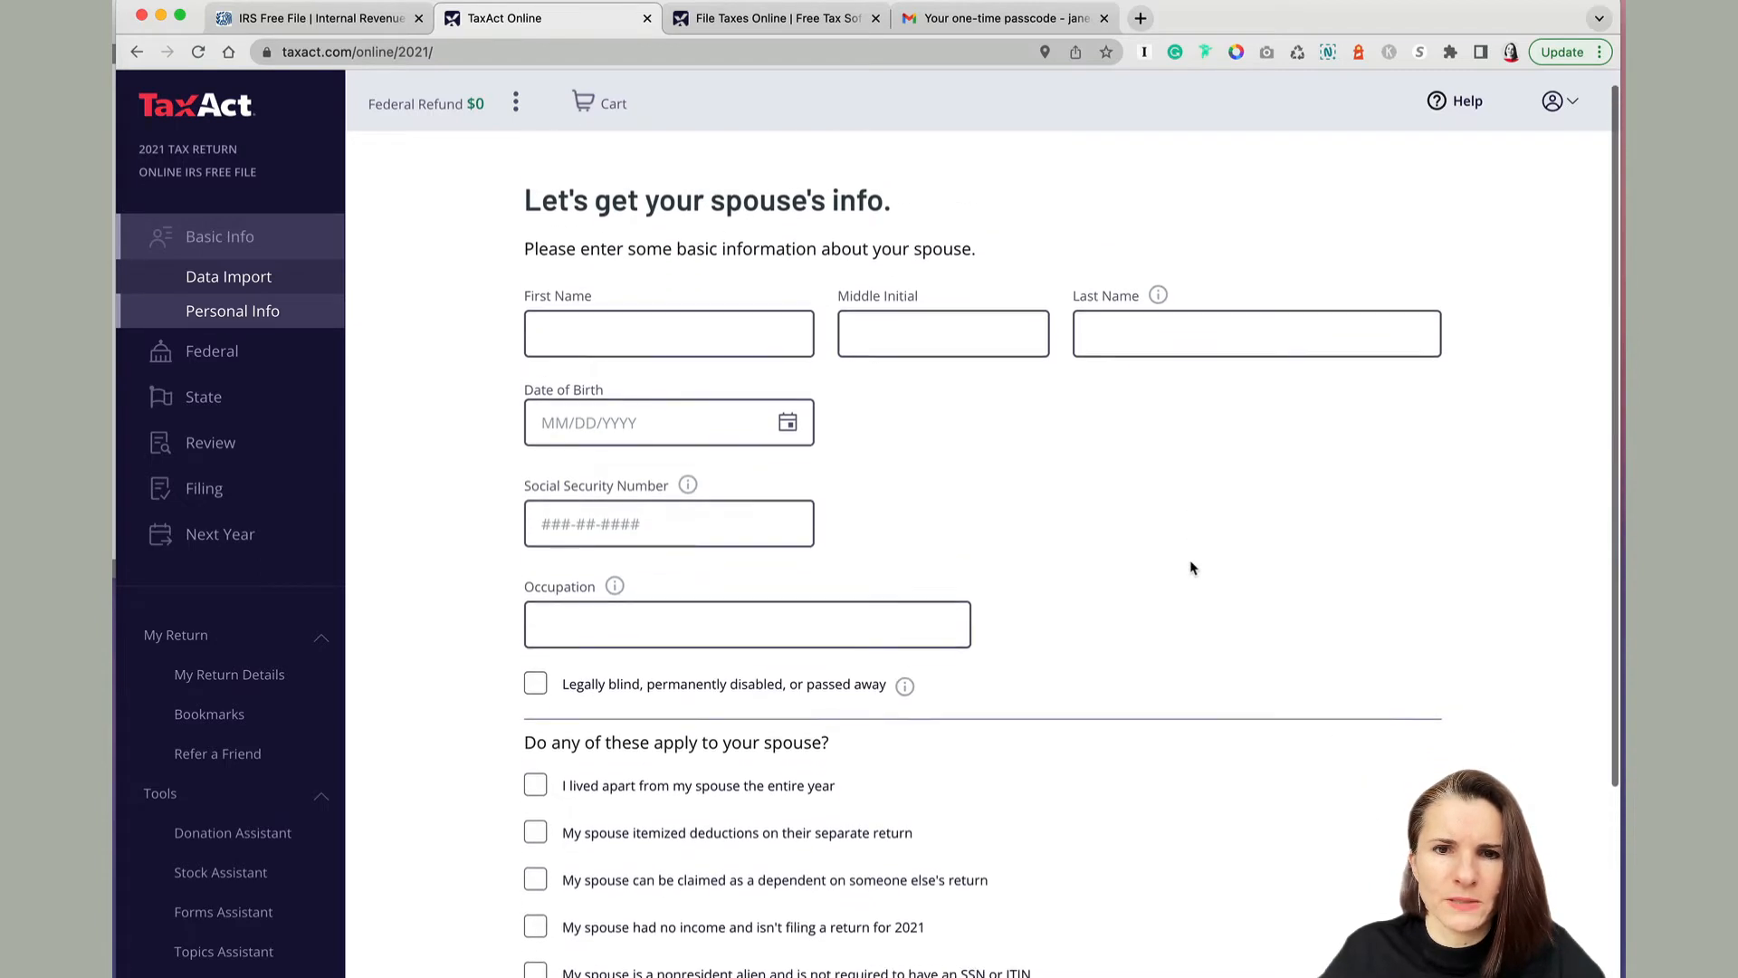
scroll(1192, 568, up, 1)
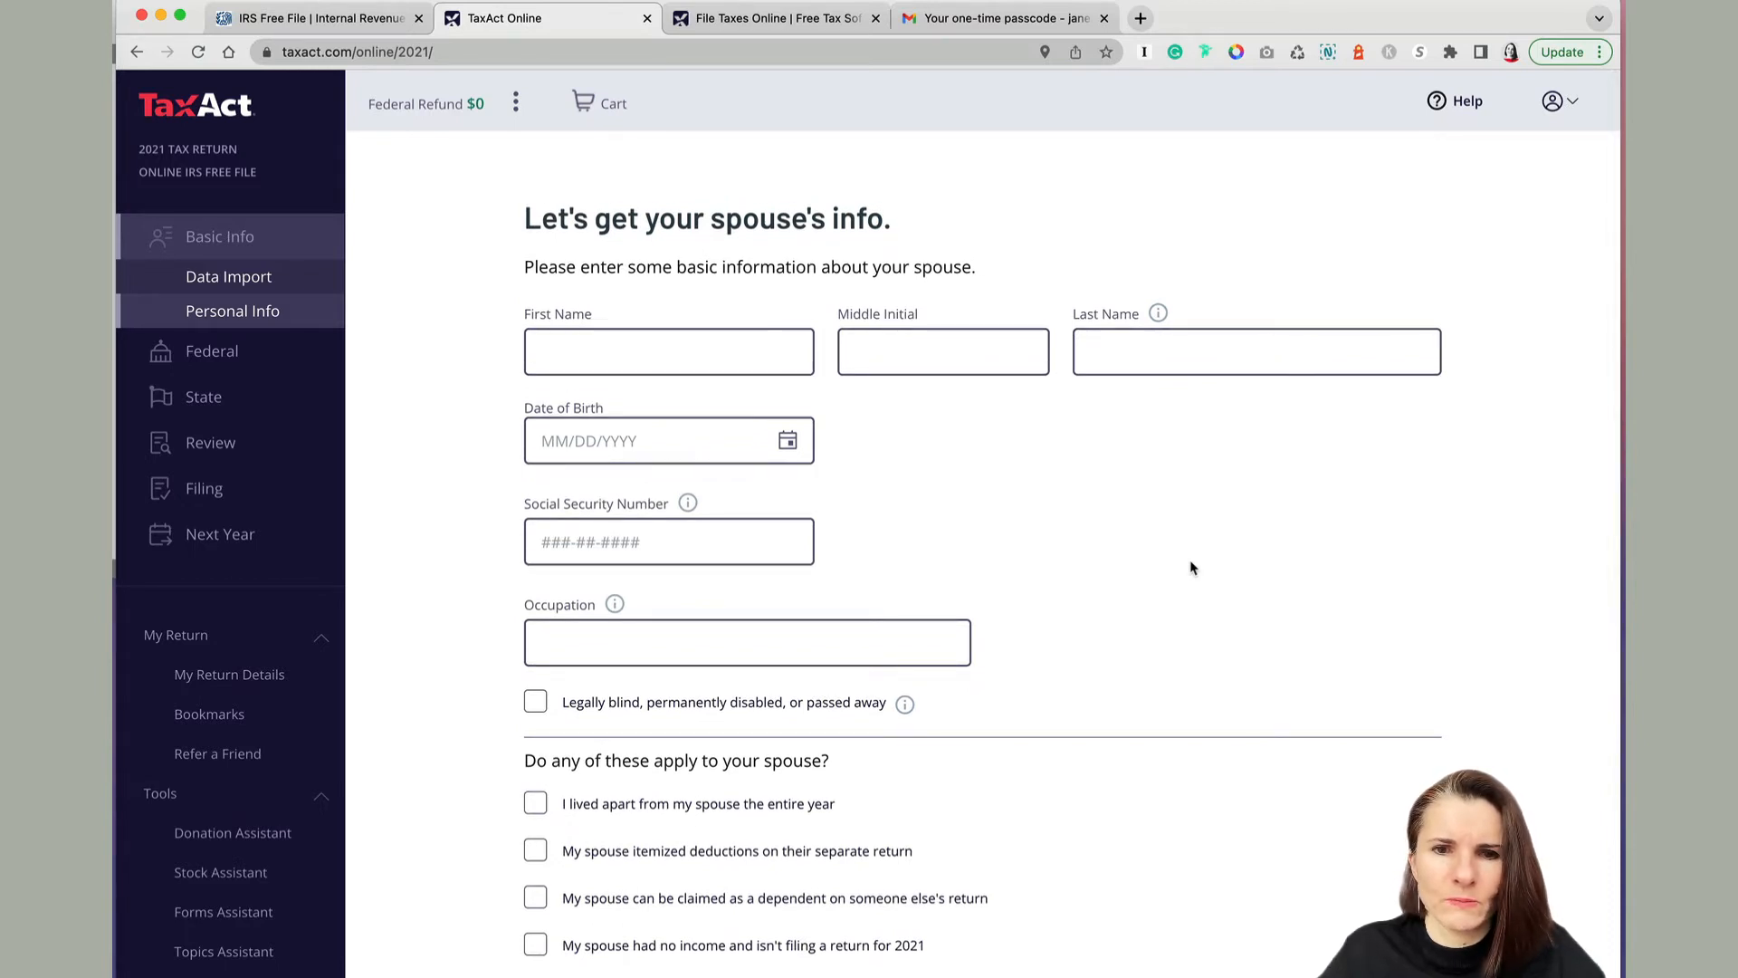
scroll(1176, 530, down, 3)
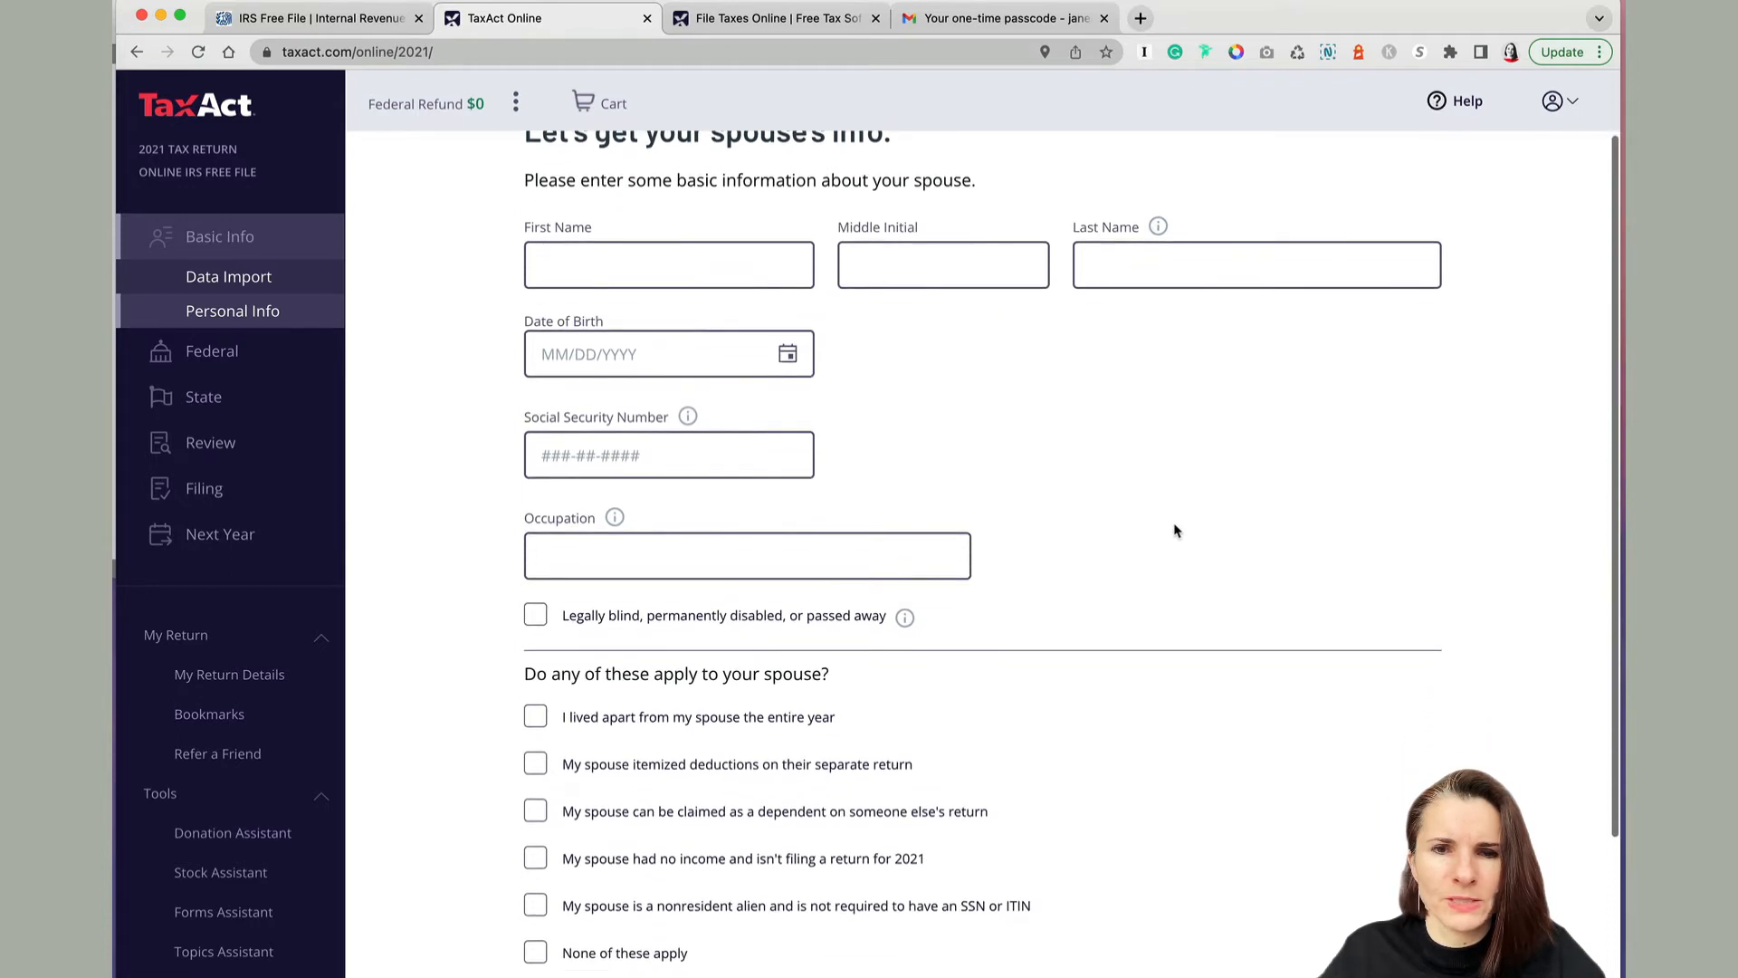
scroll(786, 816, down, 5)
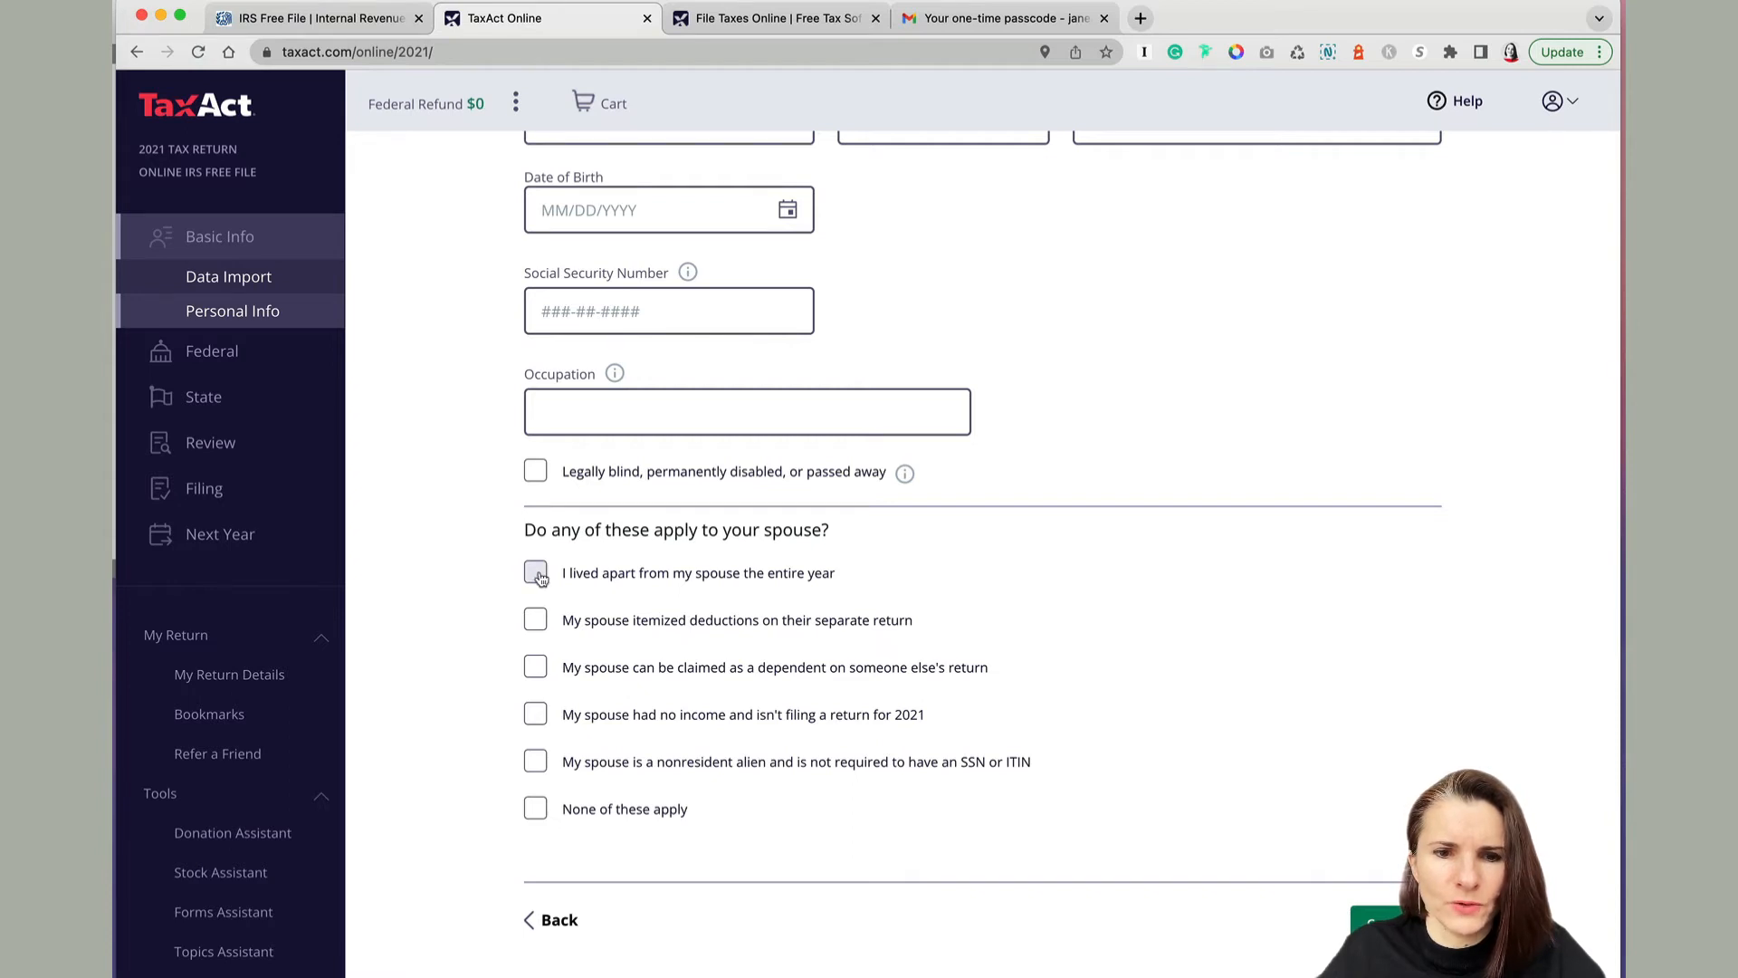
Leave the spouse form, set the relationship status back to Single, and return to the information review
click(554, 924)
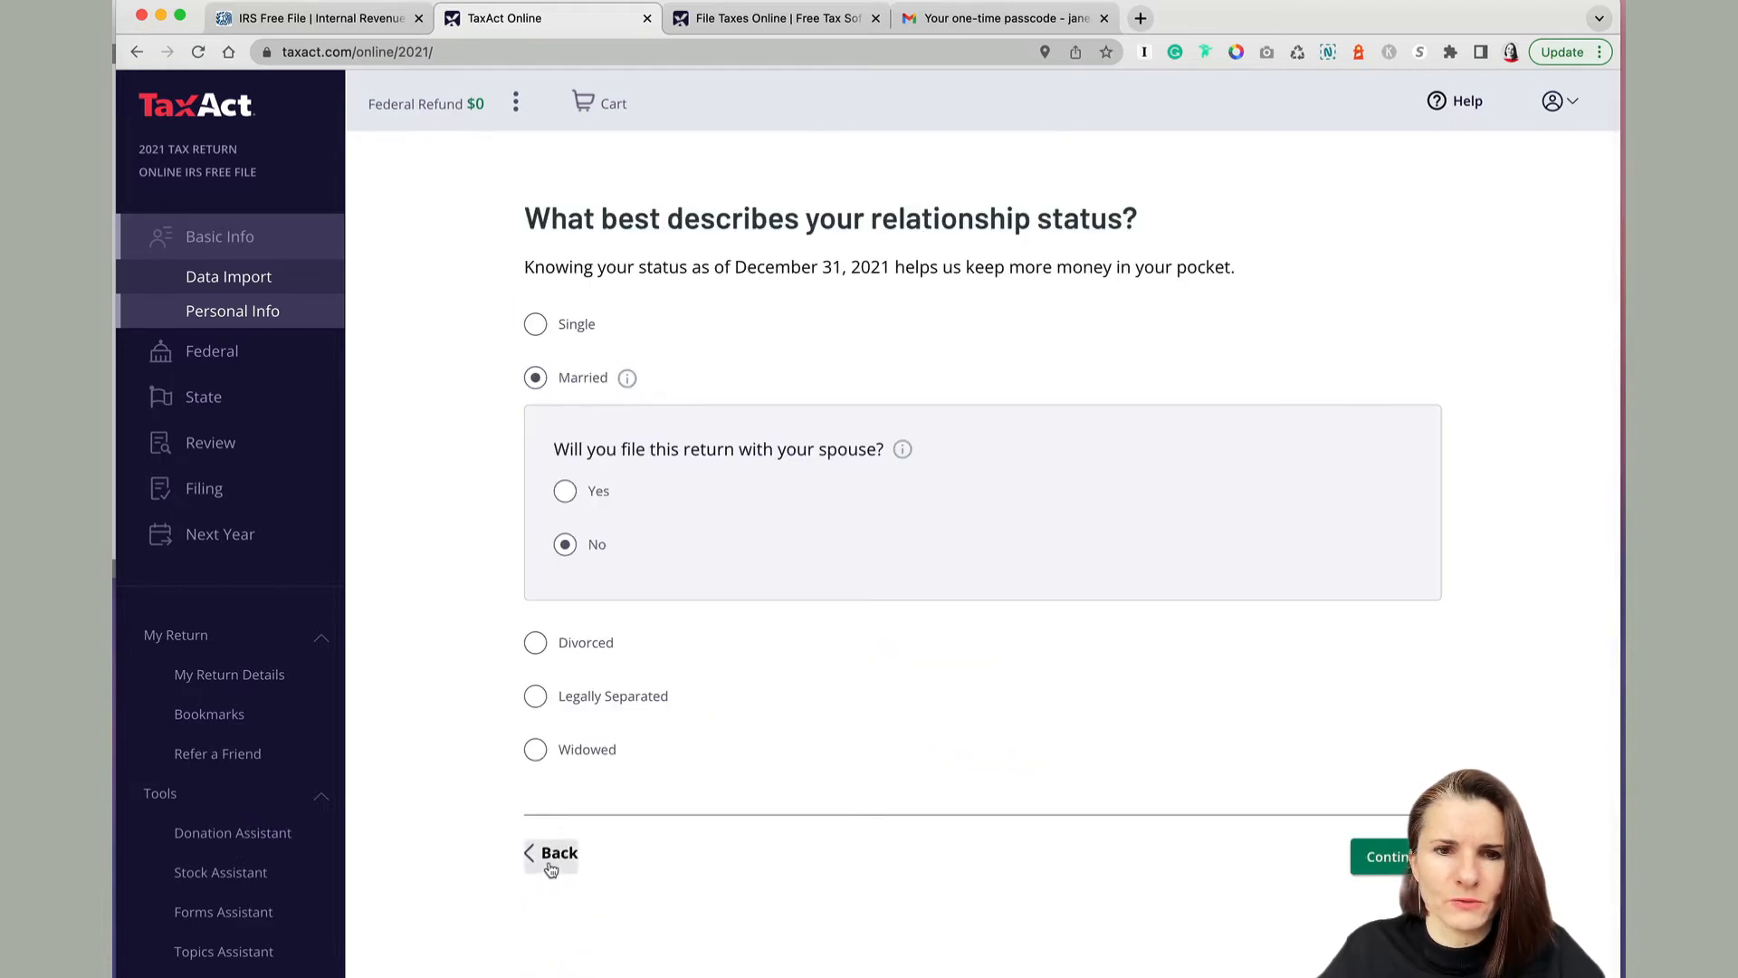
click(535, 324)
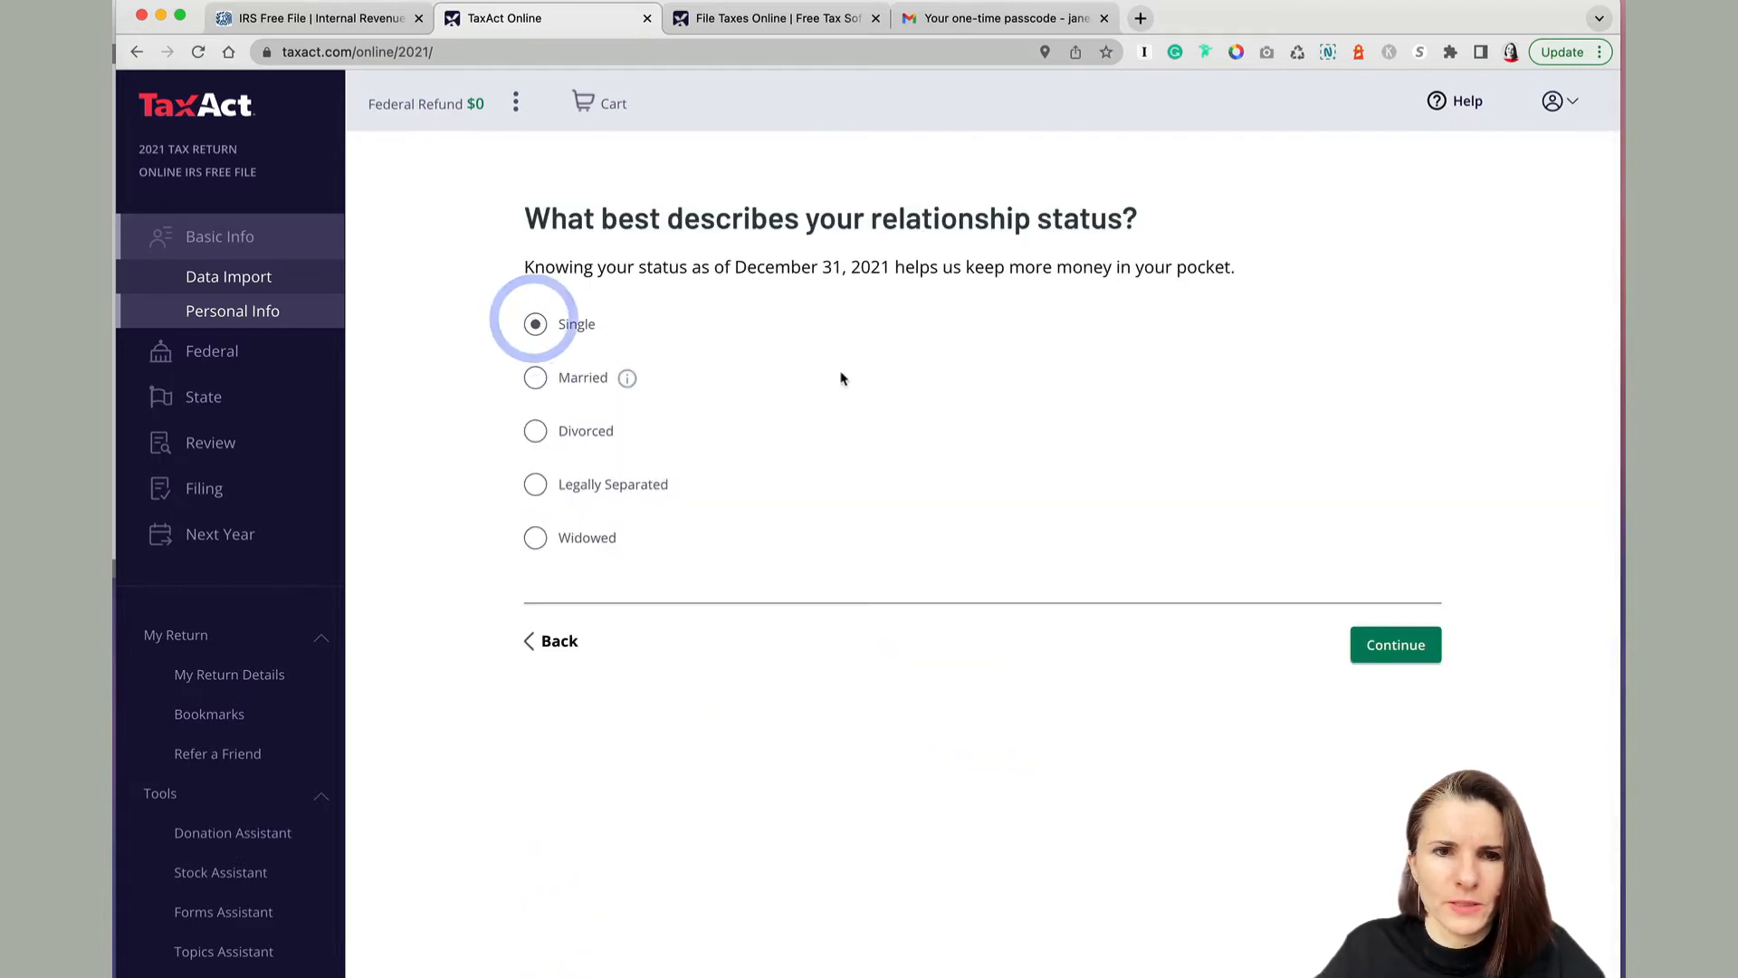
click(1395, 649)
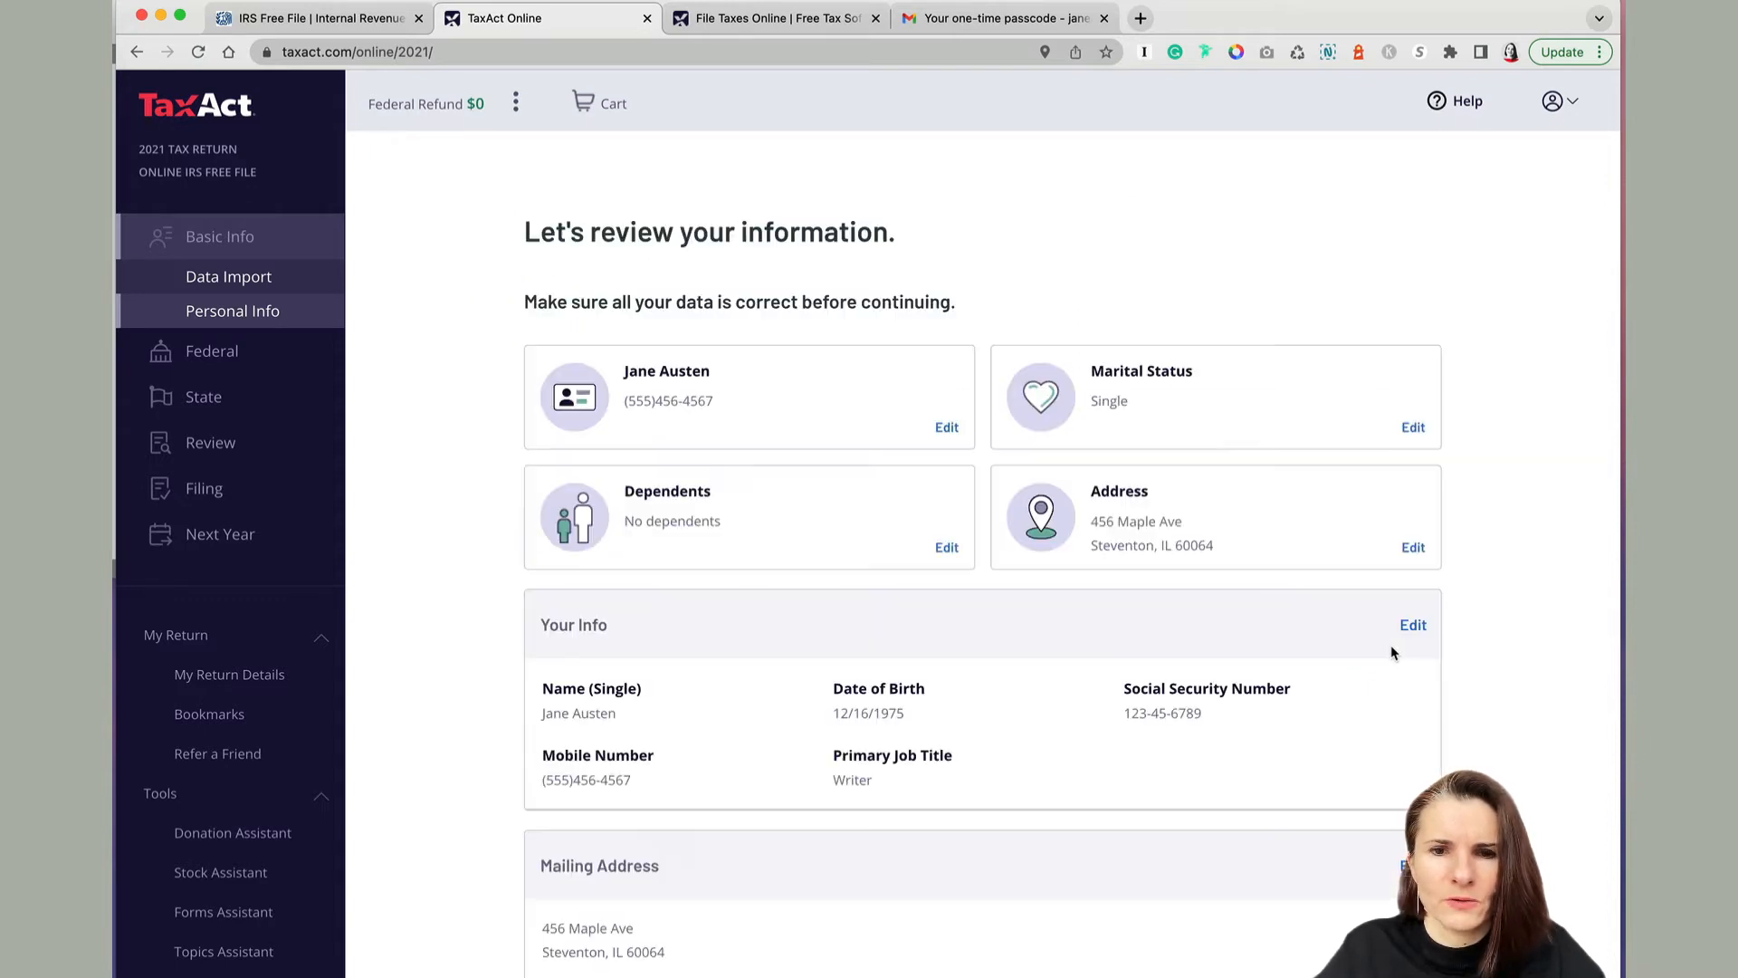
Review the personal details and mailing address, and continue to the filing status recommendation
scroll(1214, 732, down, 2)
scroll(1214, 731, down, 3)
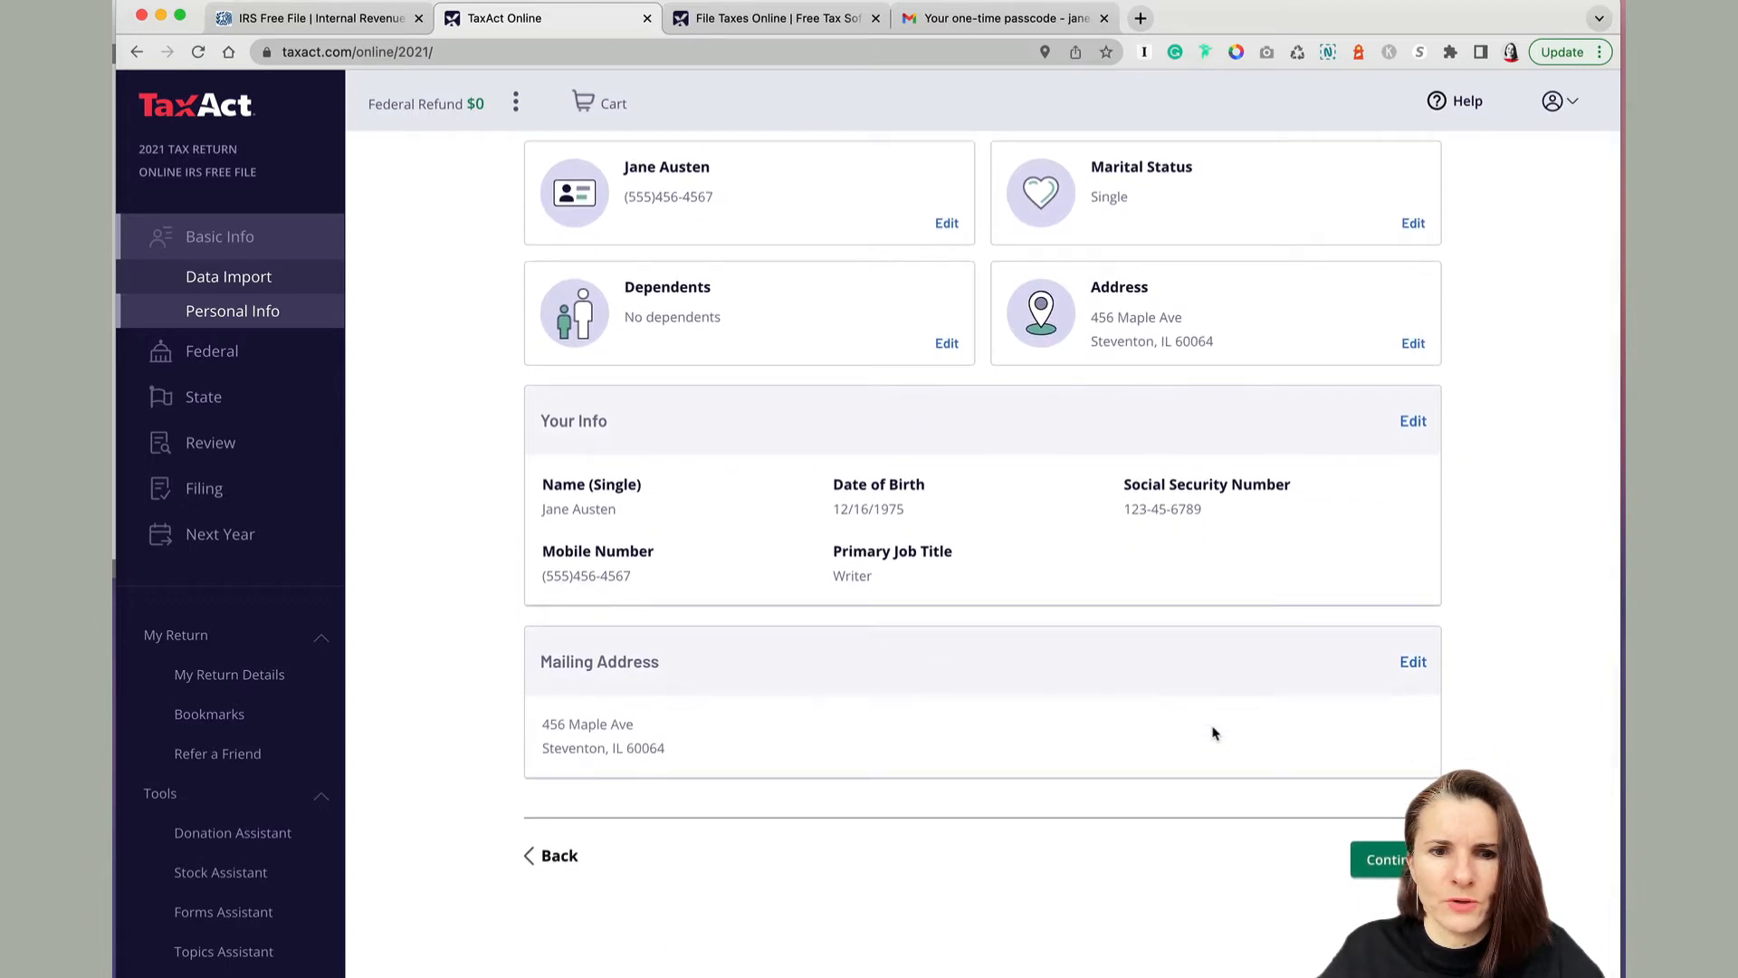
scroll(1214, 732, down, 1)
click(1395, 846)
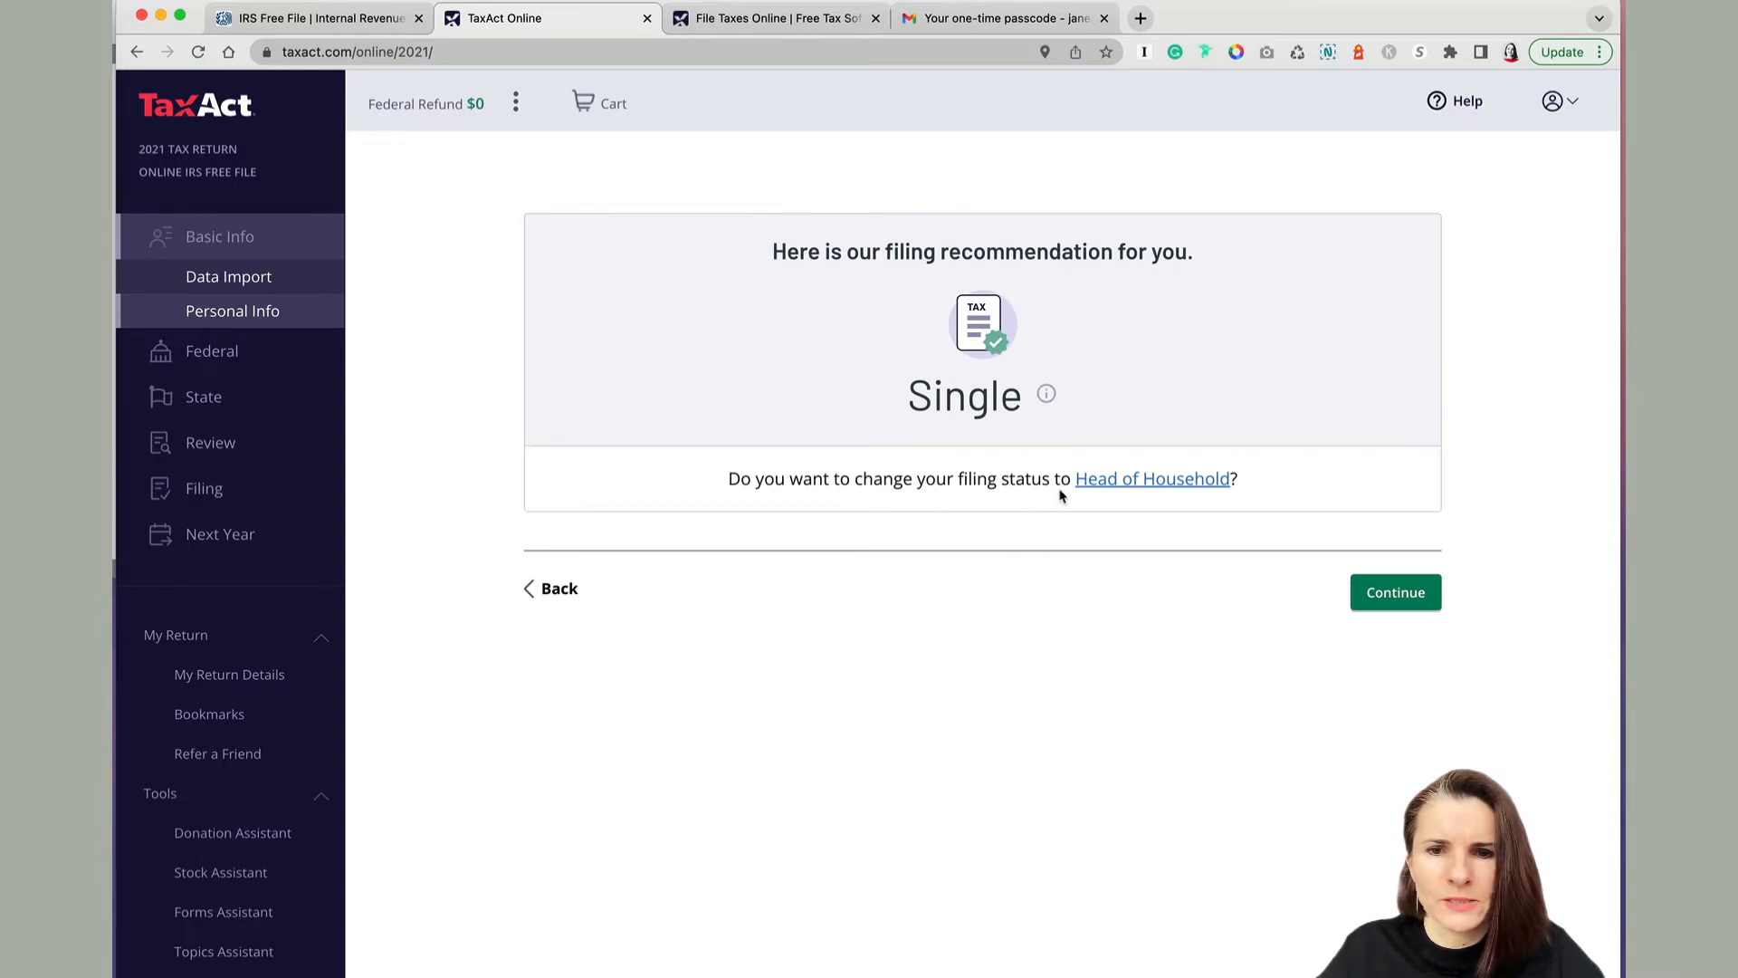
Read the requirements for changing to Head of Household, keep the Single filing status, and continue to the 2021 income sources question
click(1148, 490)
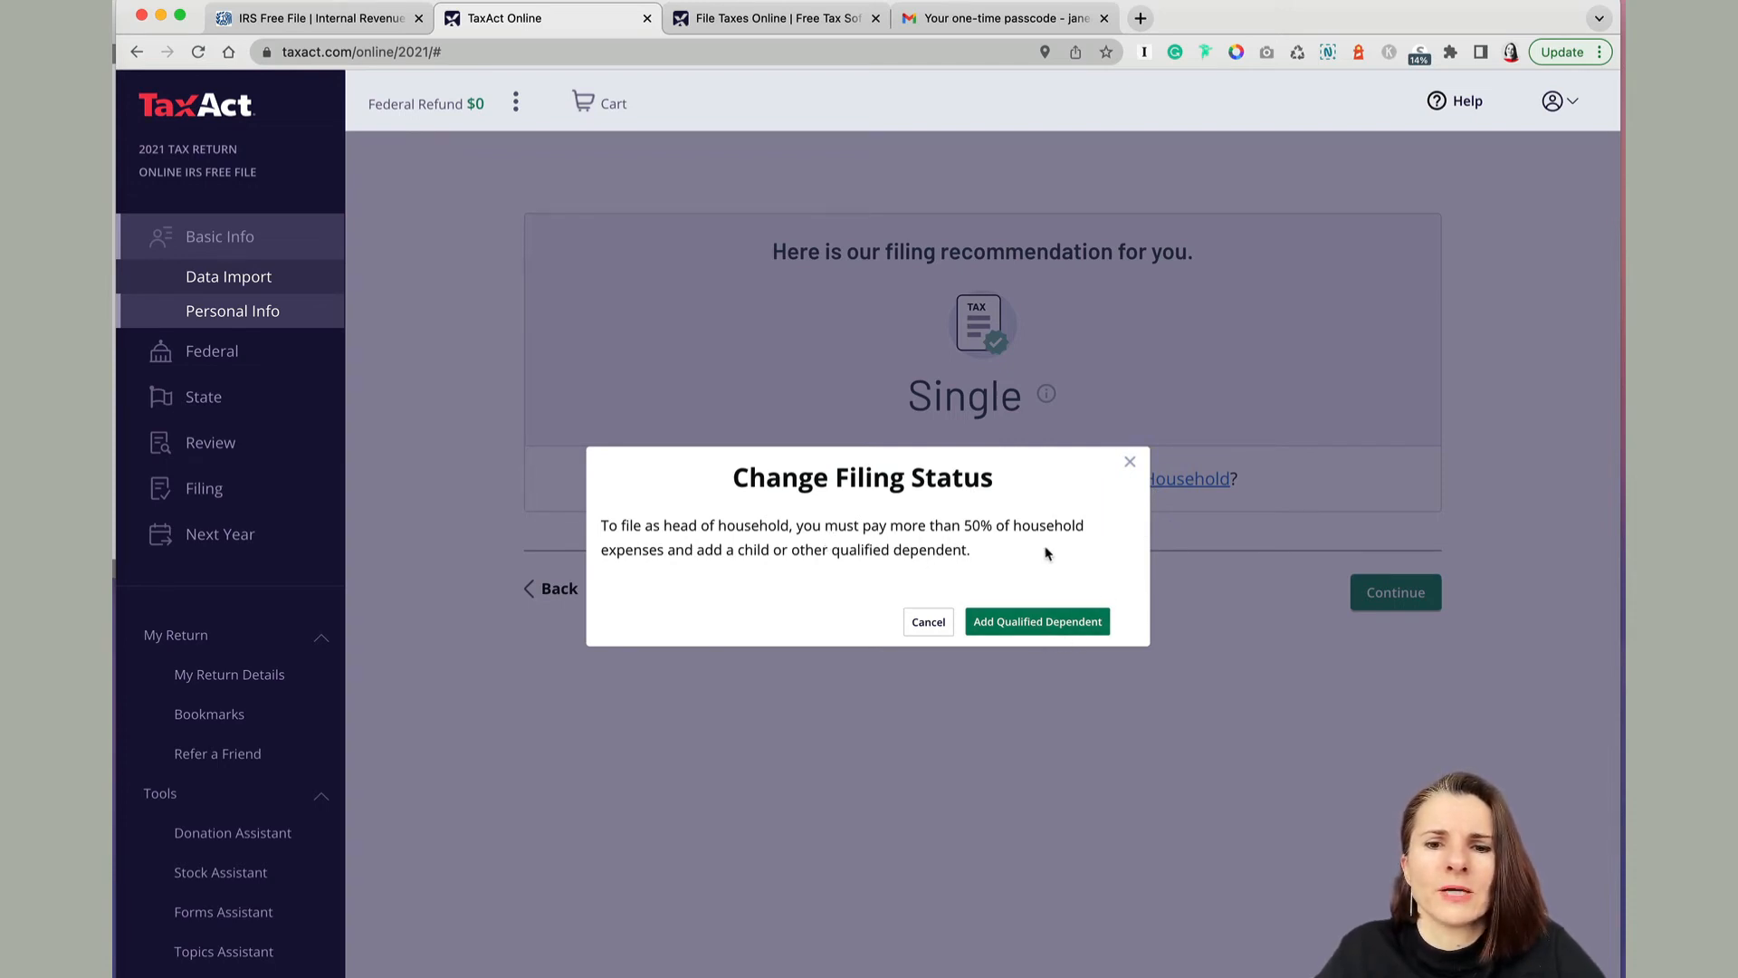
click(1130, 465)
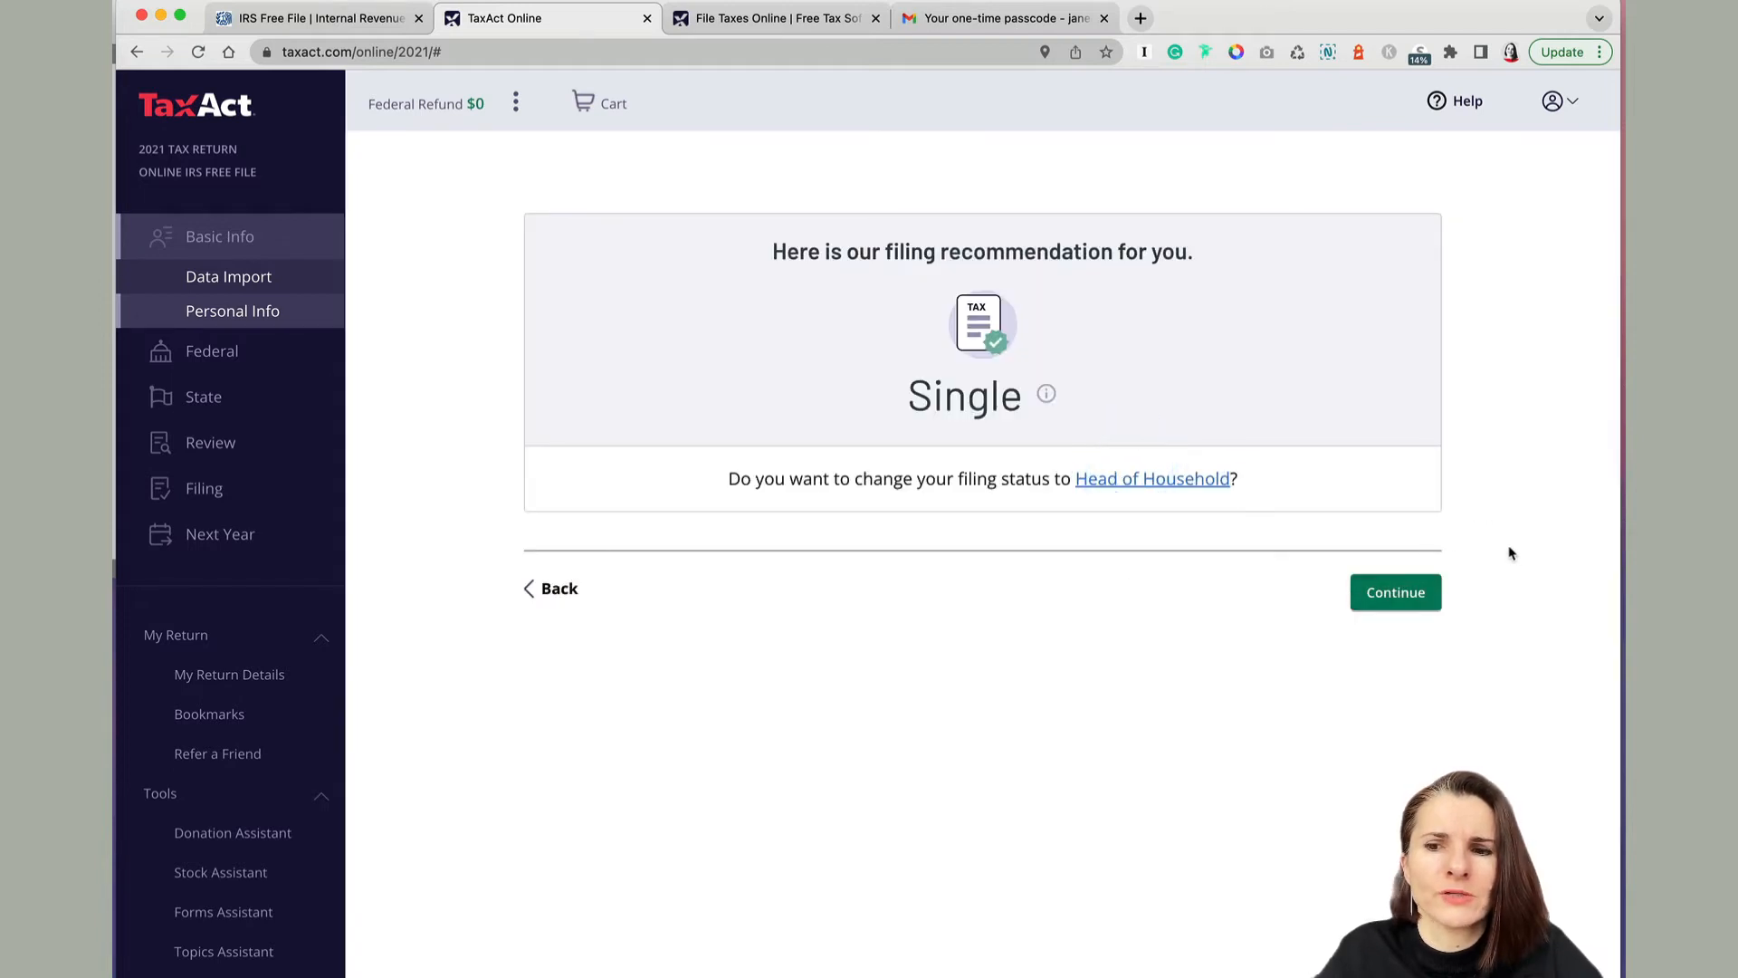
click(1395, 594)
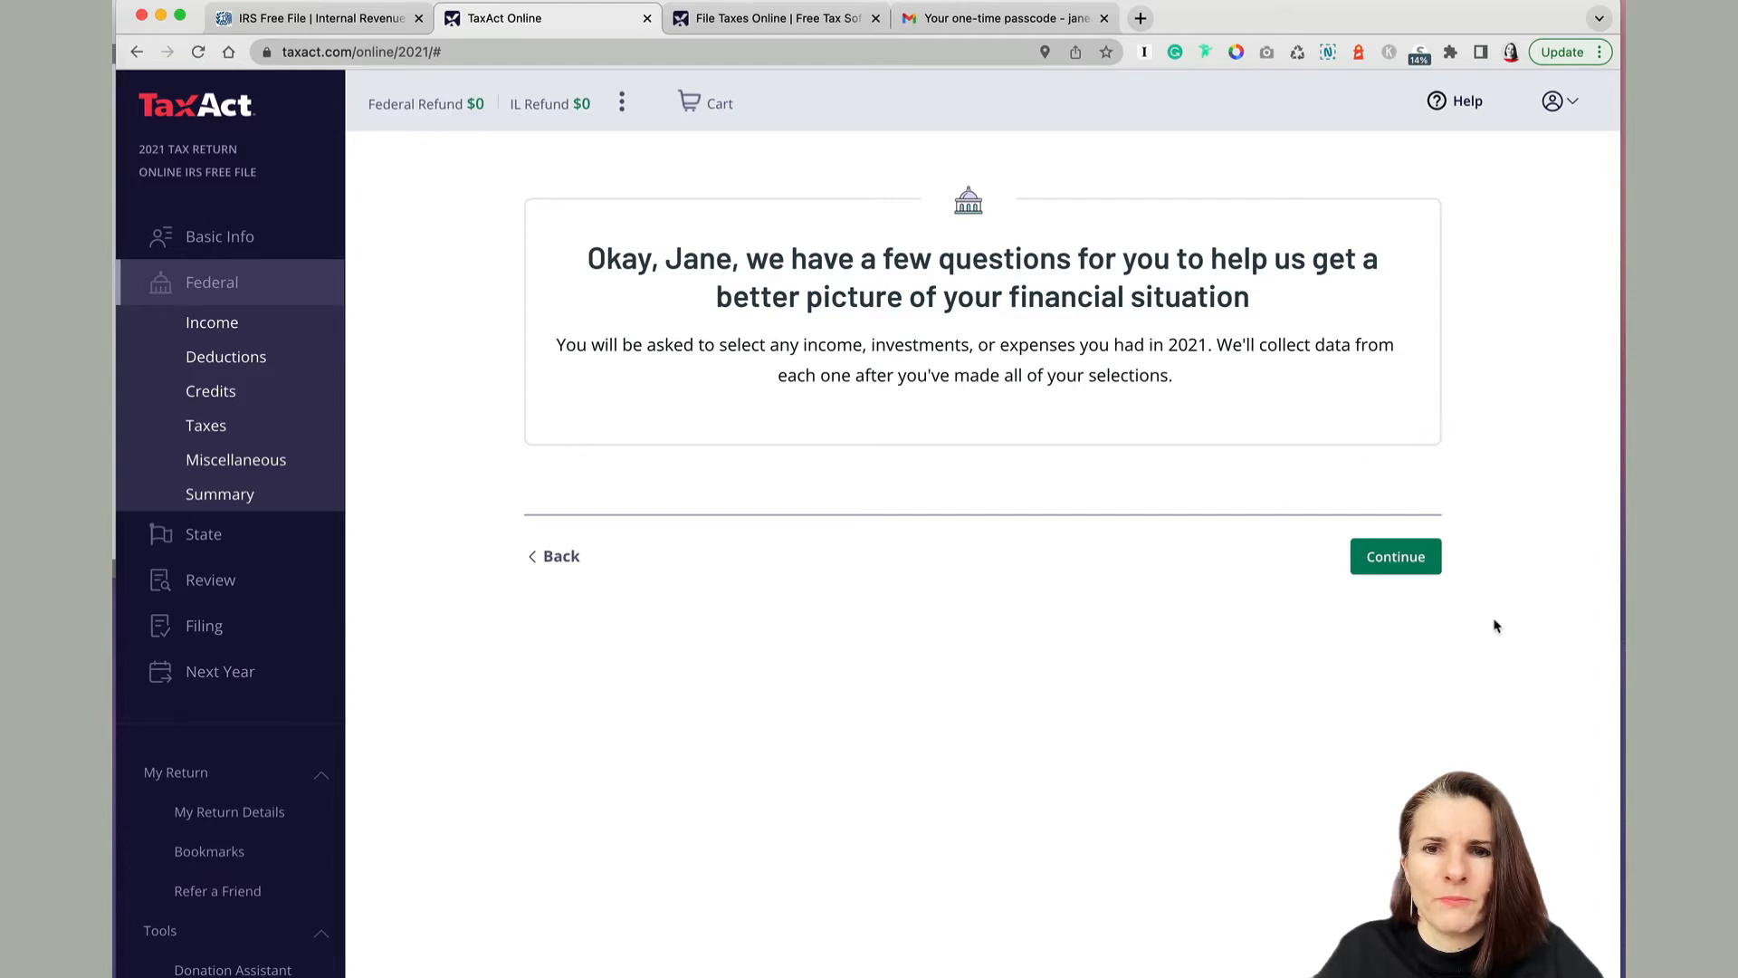
click(1397, 566)
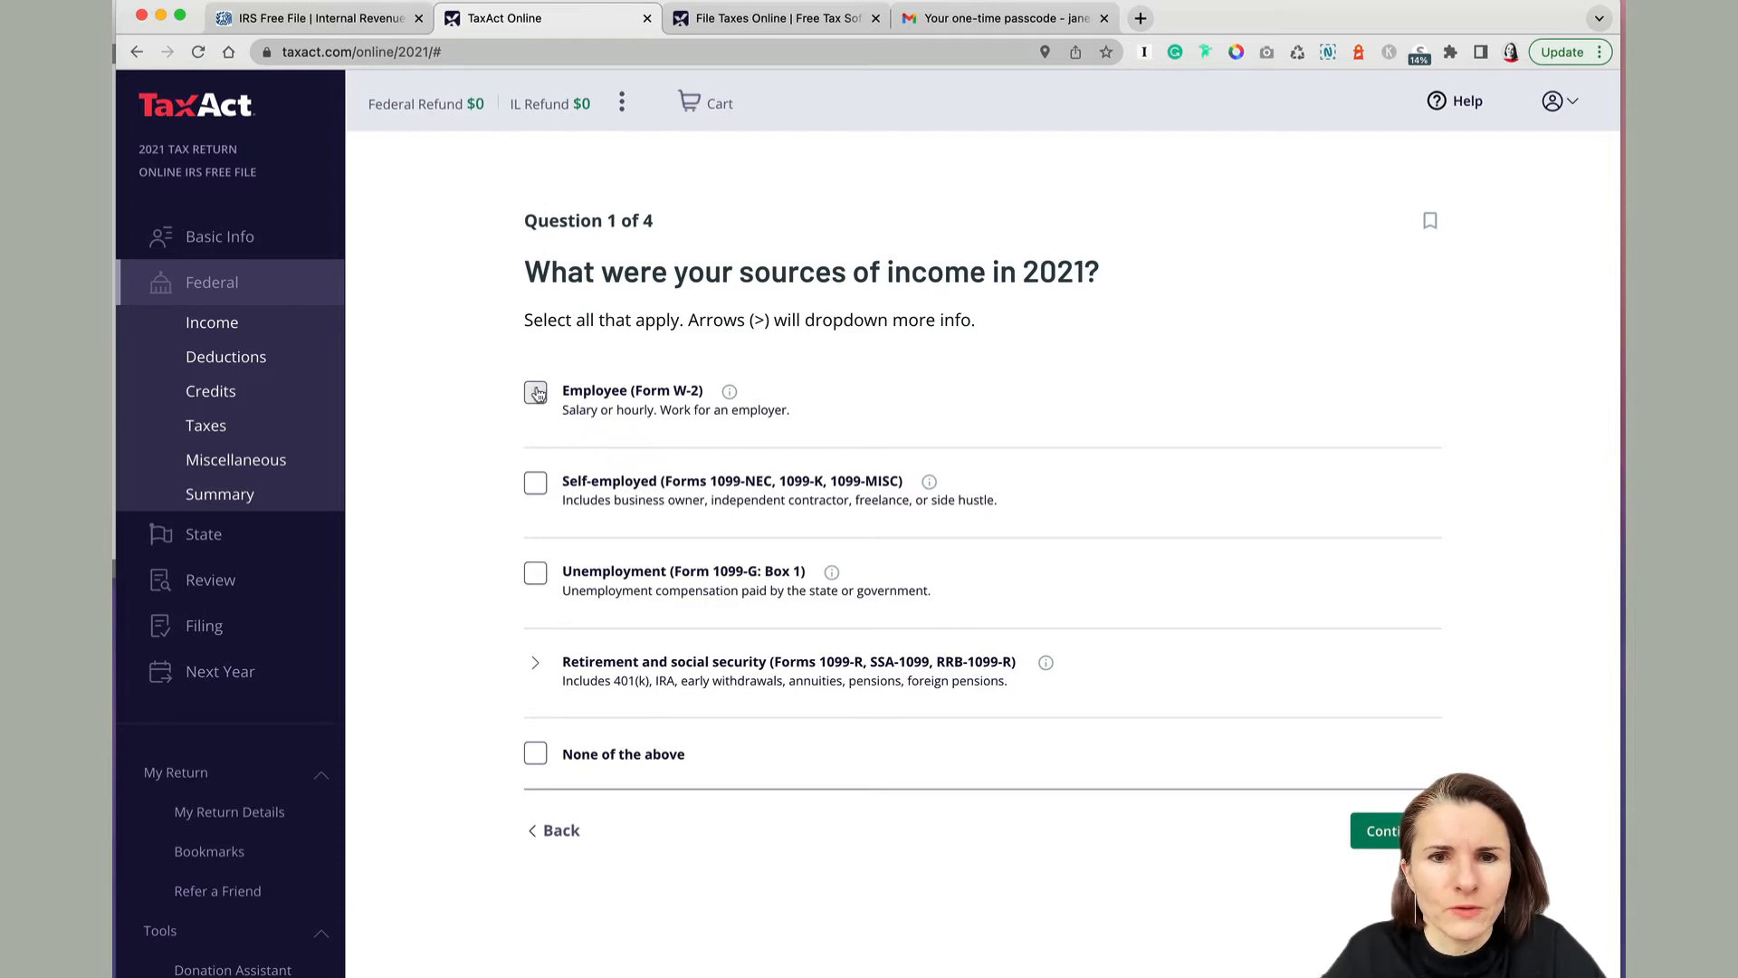
Select Employee (Form W-2) as a source of income for 2021 and read its help note
click(537, 393)
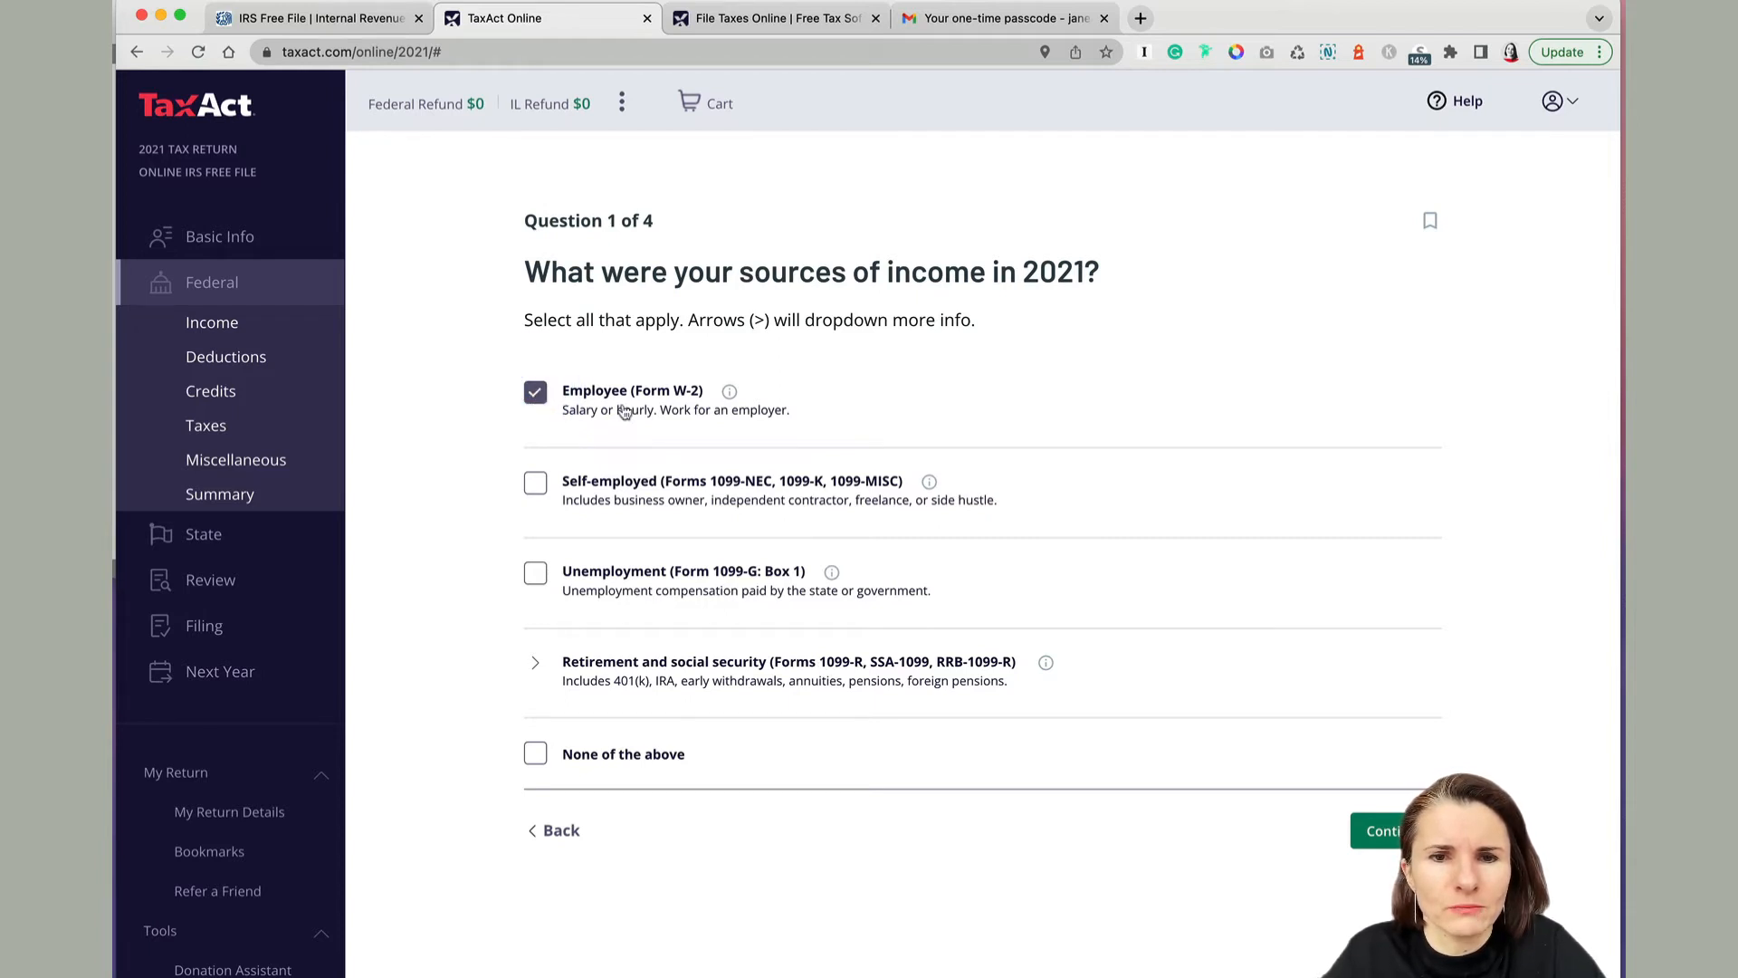
click(729, 395)
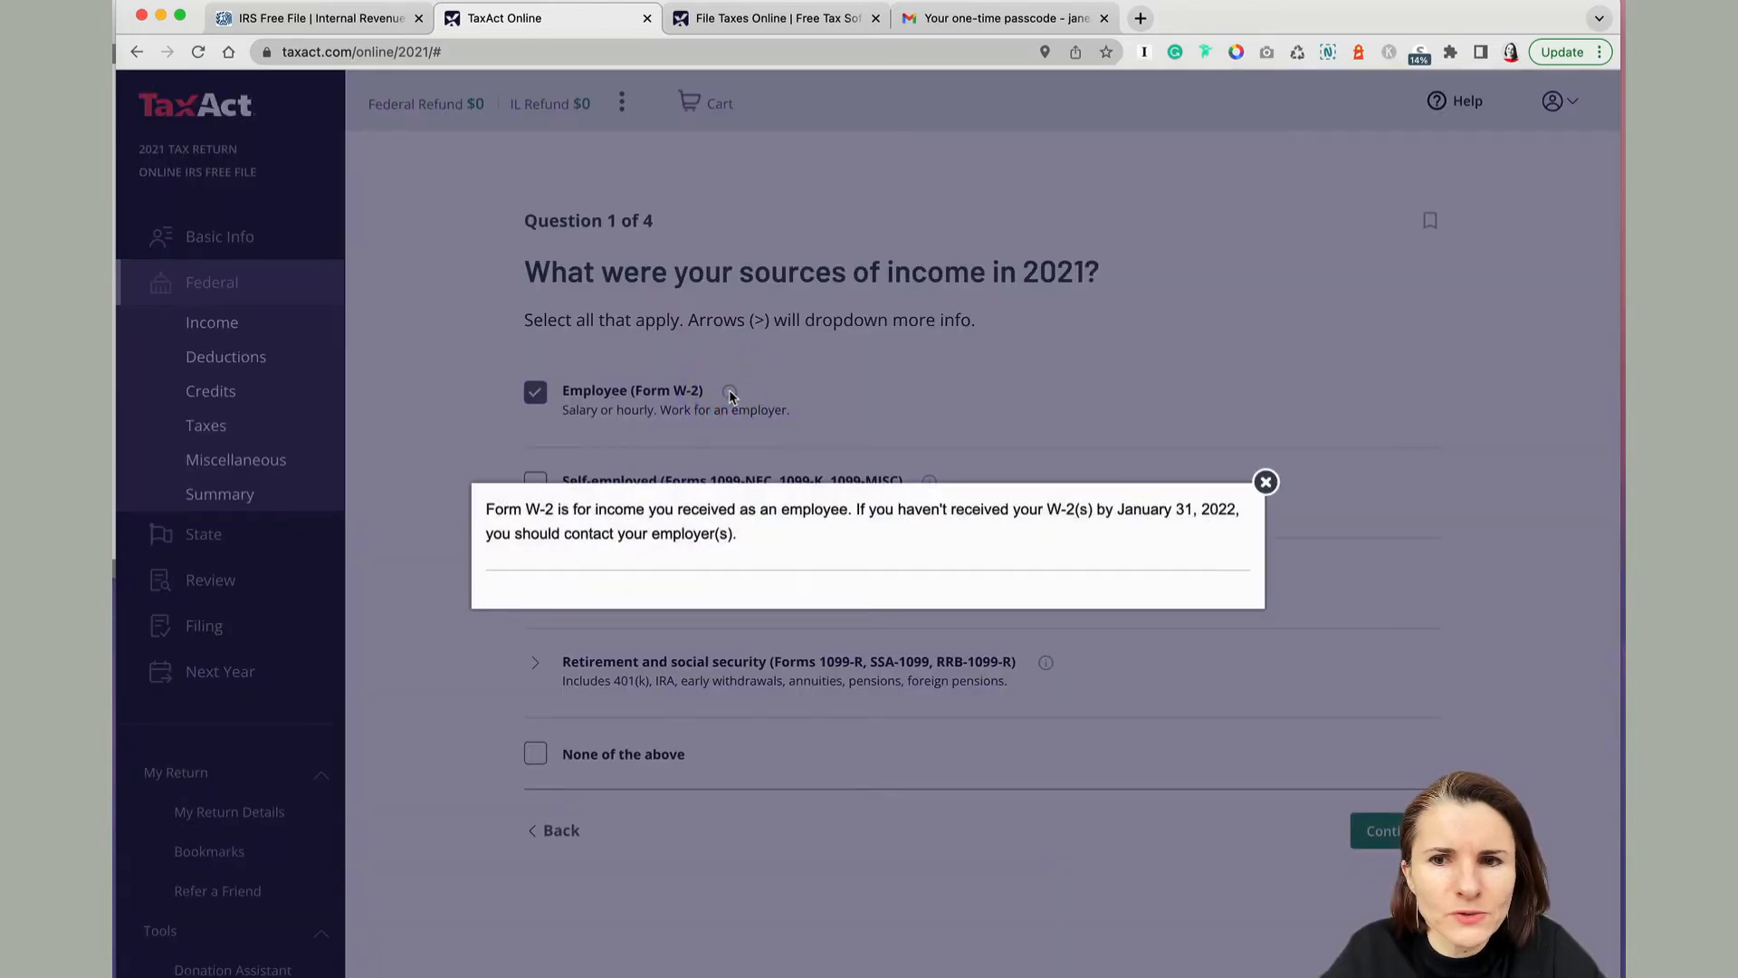
click(1265, 482)
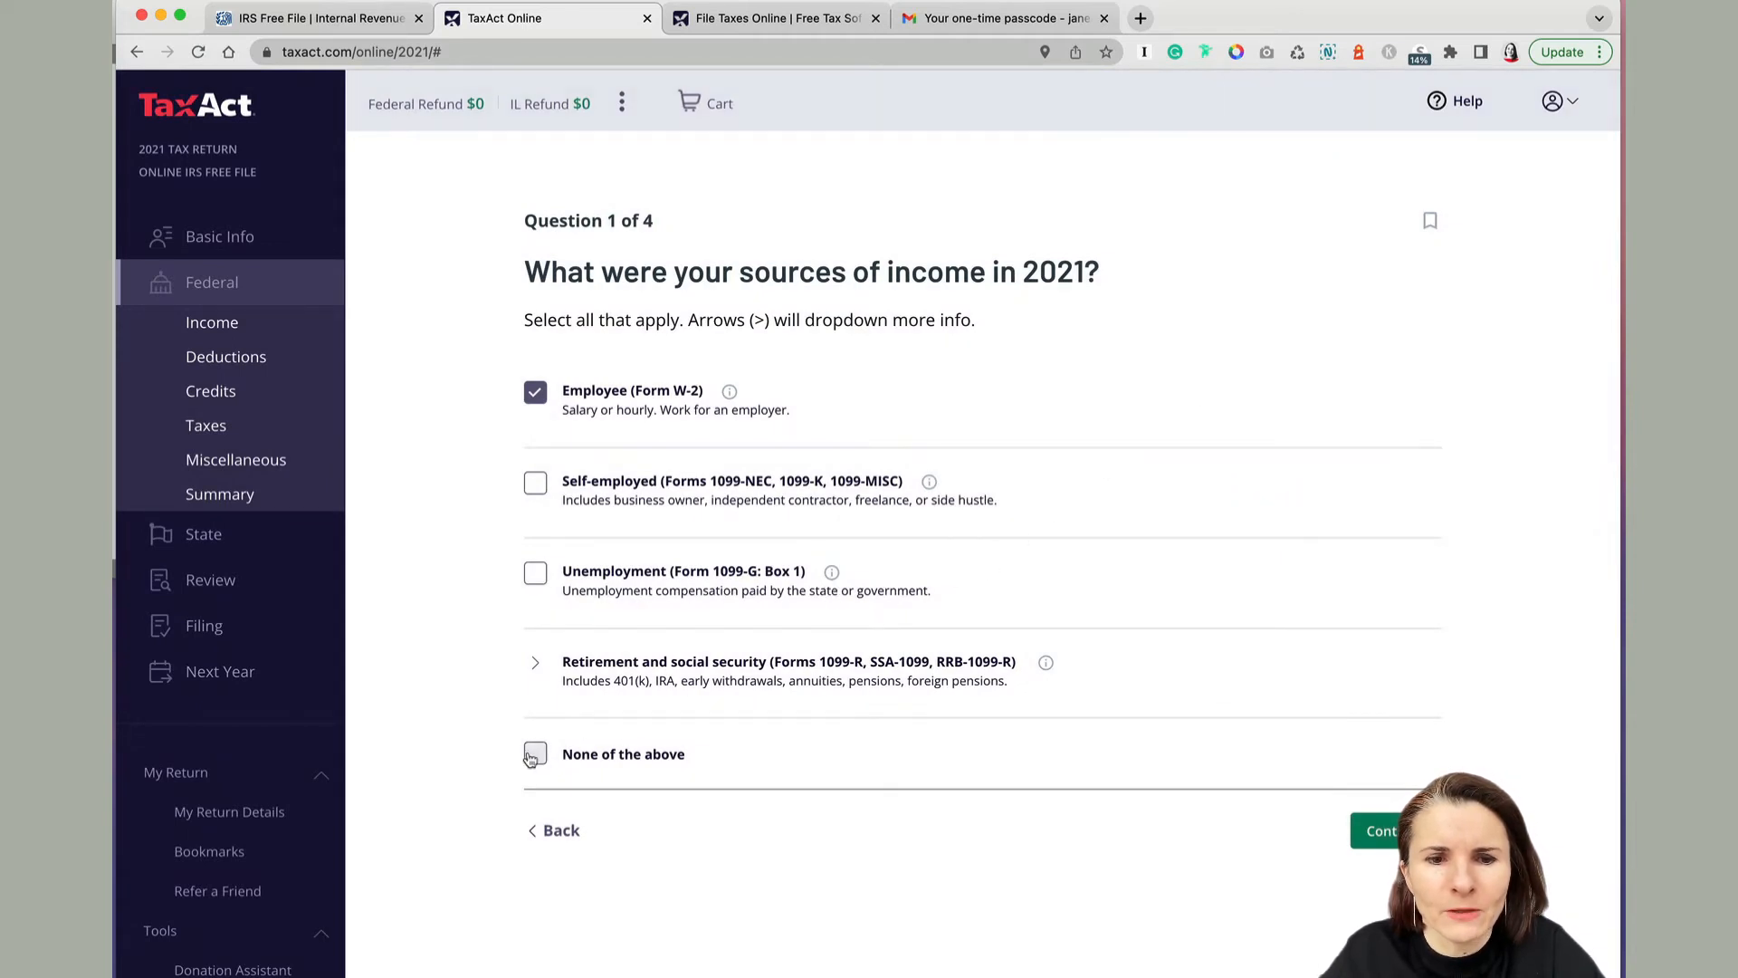
Bookmark the income sources question and remove the bookmark again
click(1430, 223)
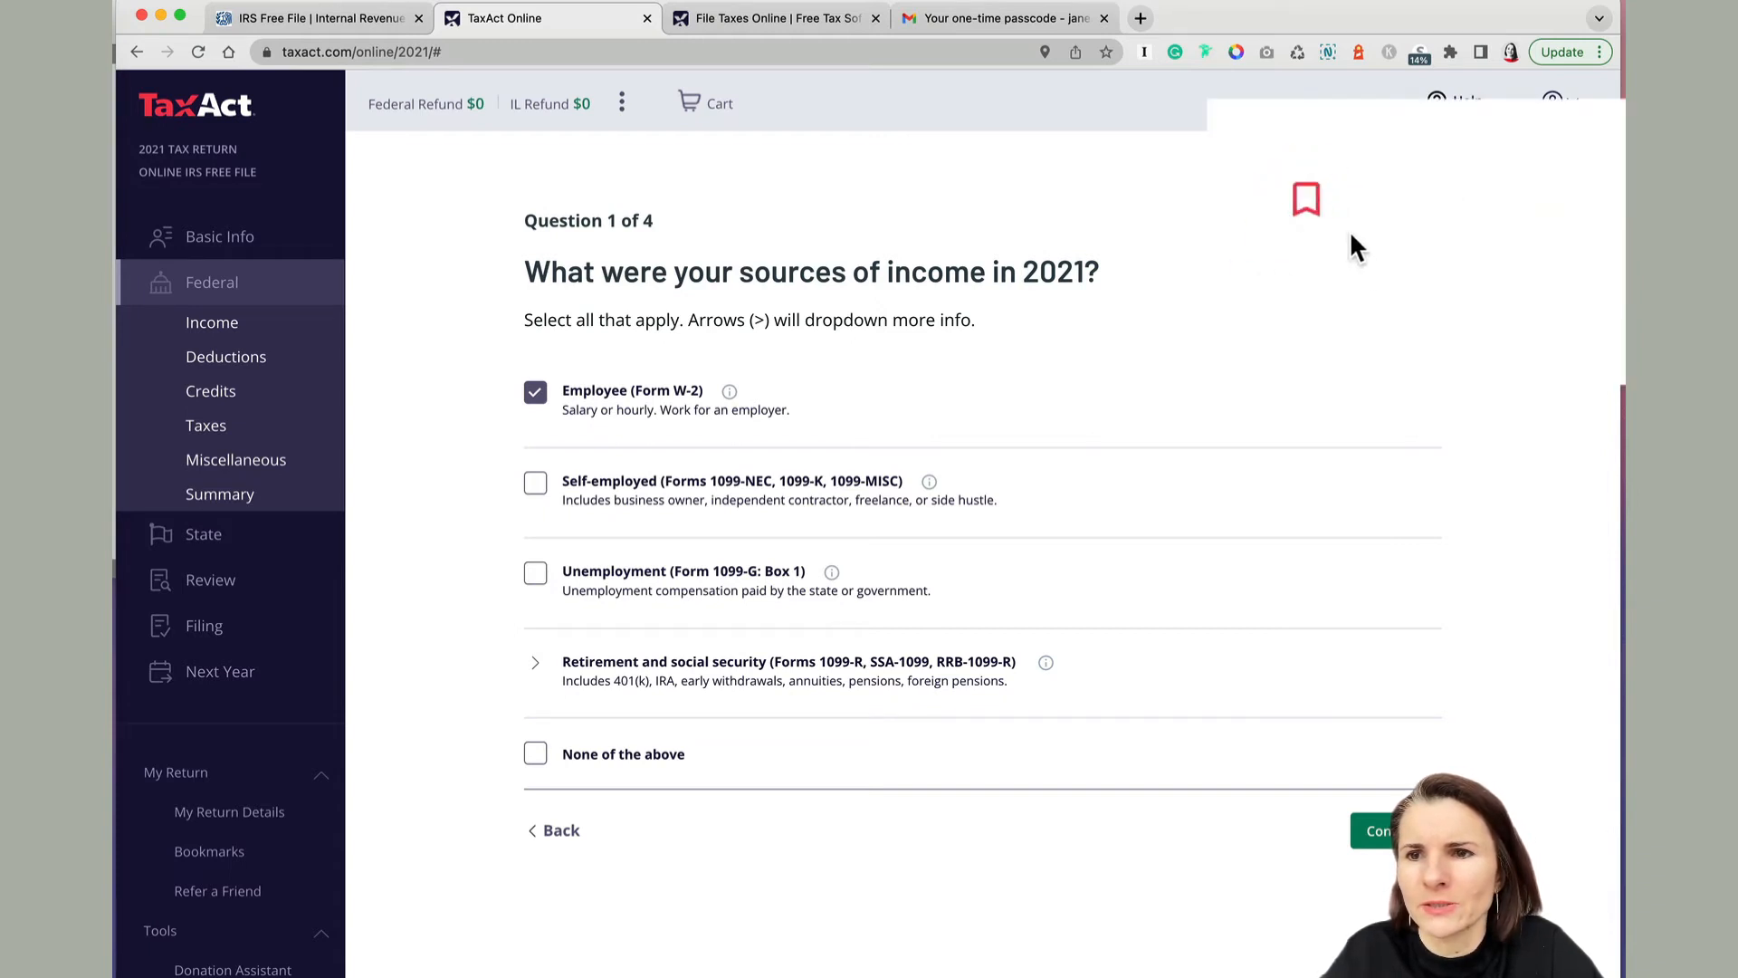
click(1308, 207)
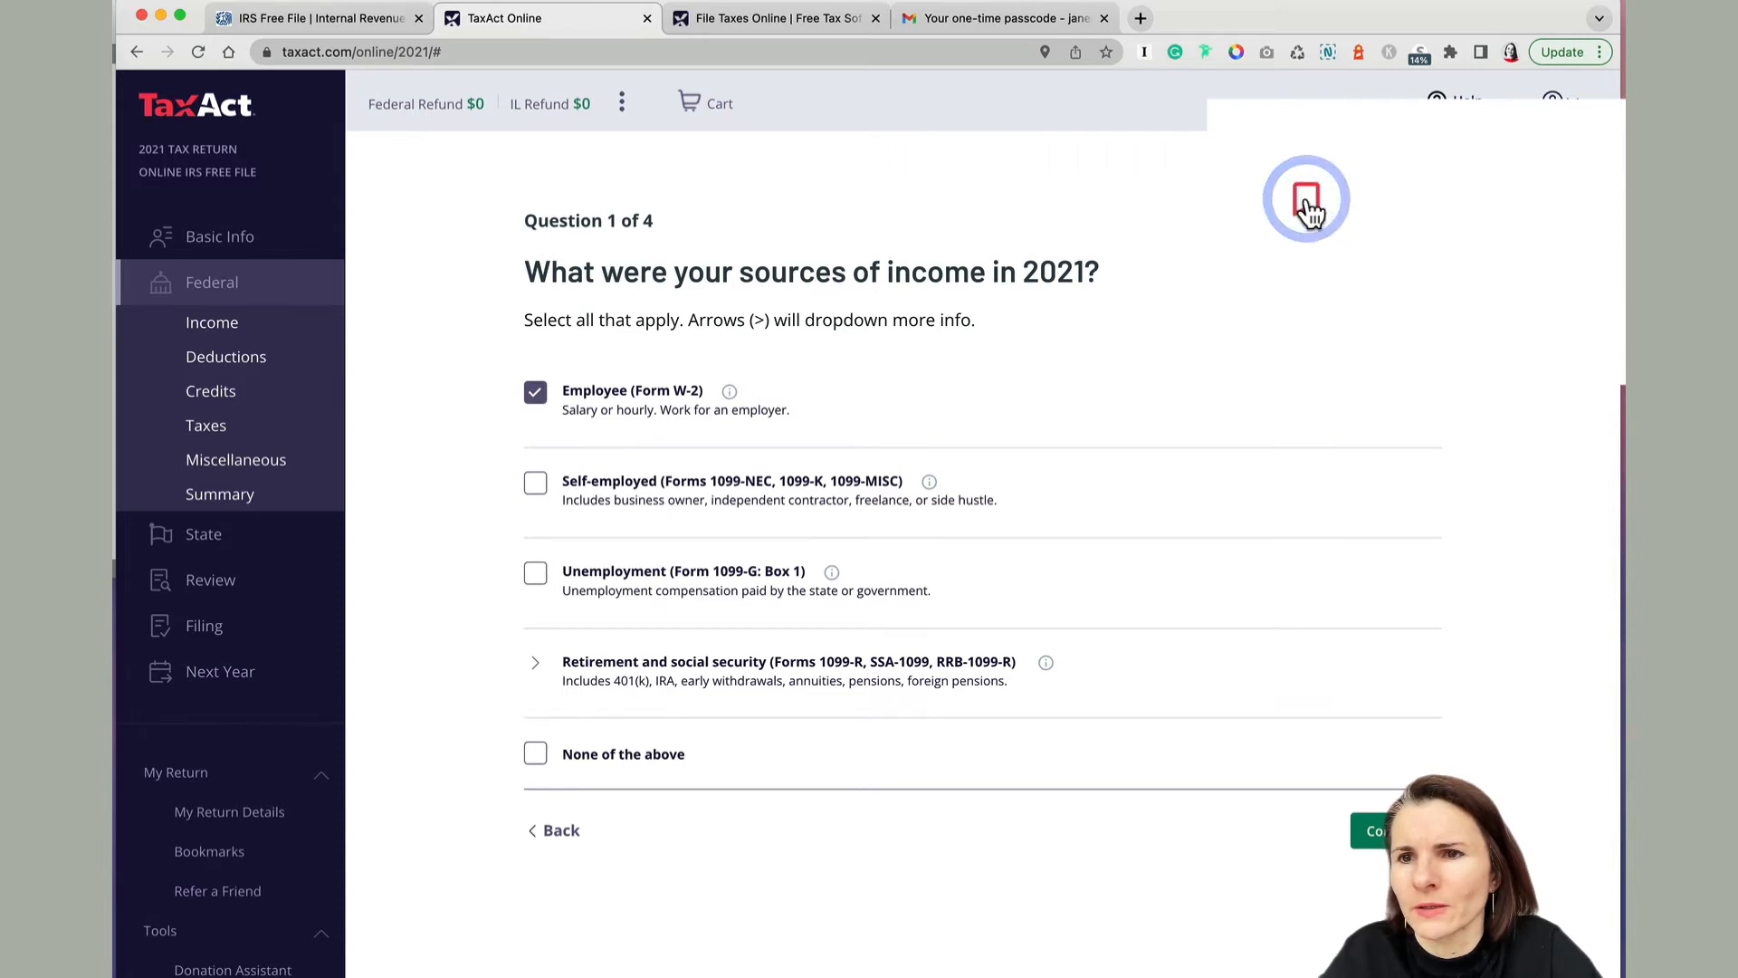
click(1308, 205)
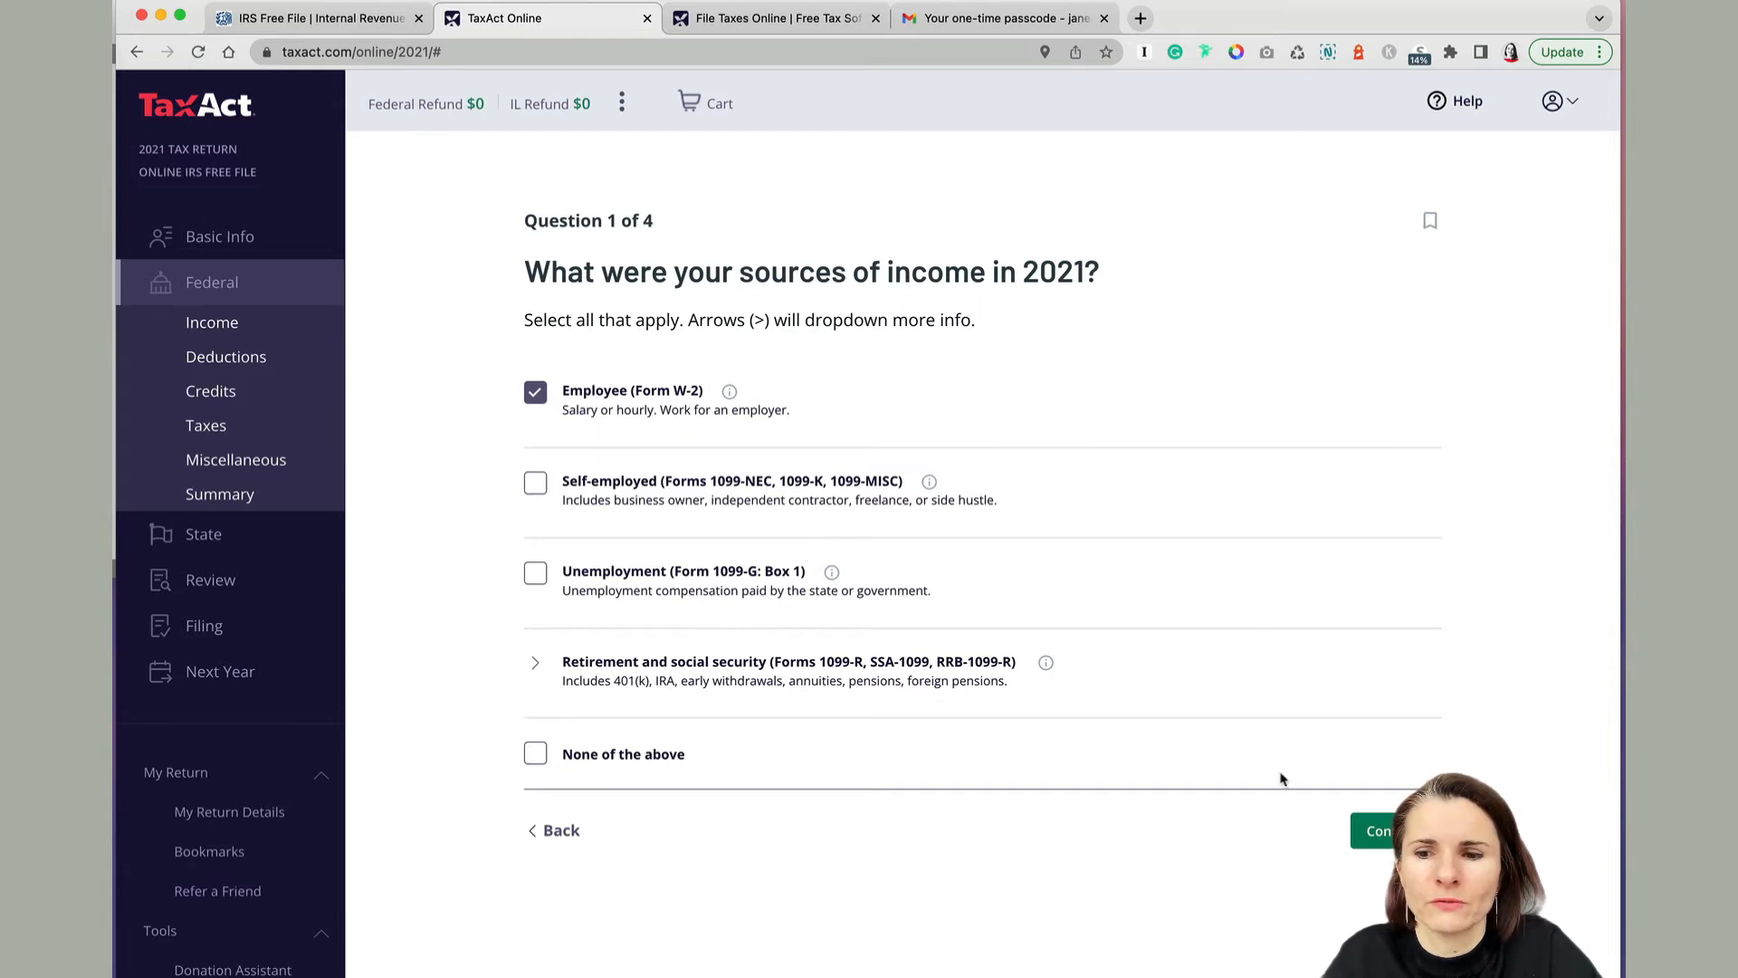
Continue to the additional income question, look over its categories, and expand the less common income options
click(1370, 840)
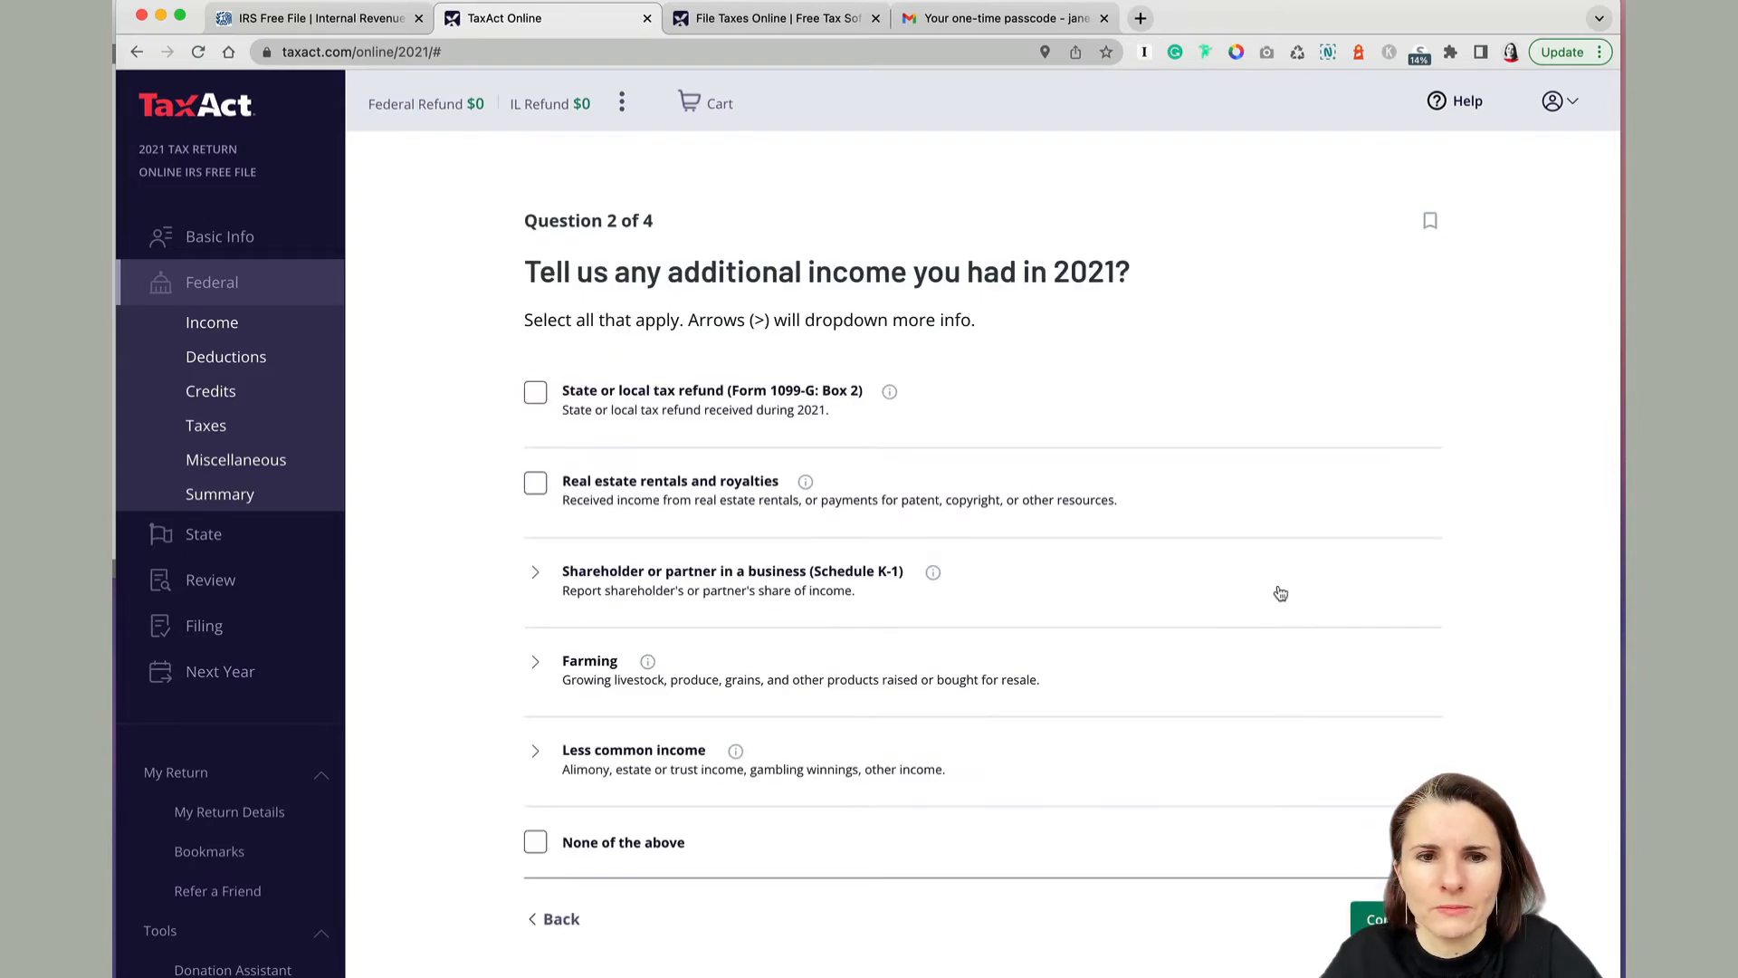
scroll(1278, 528, down, 1)
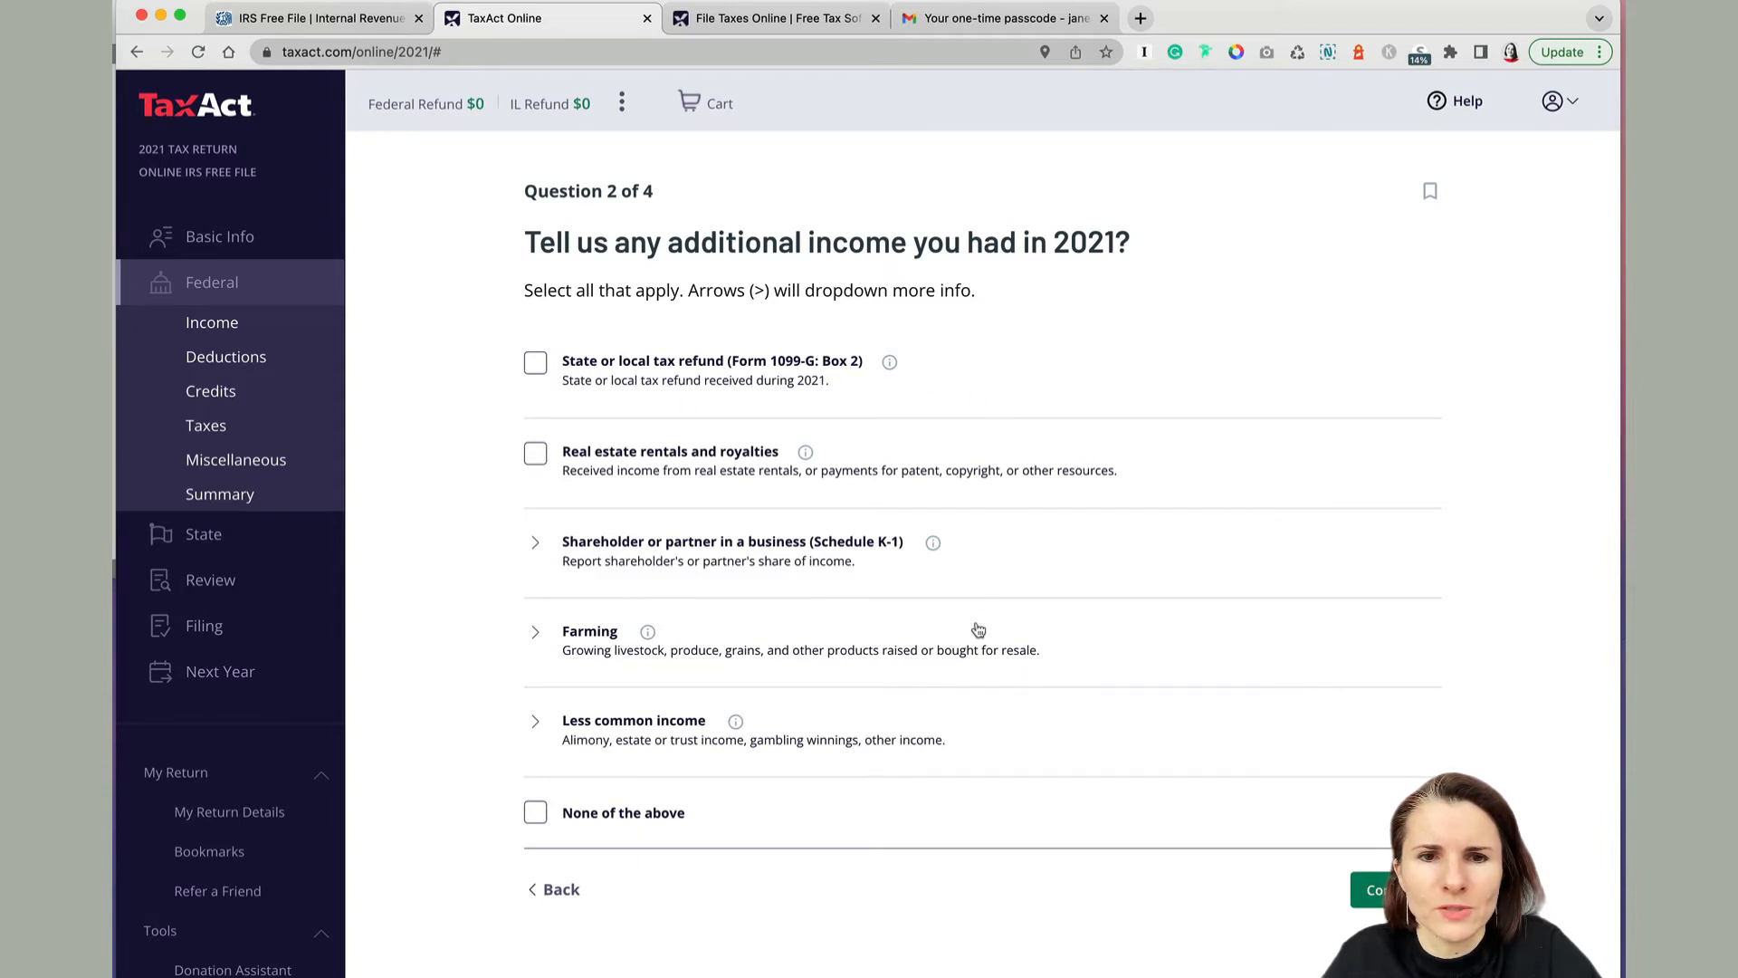
scroll(978, 630, down, 2)
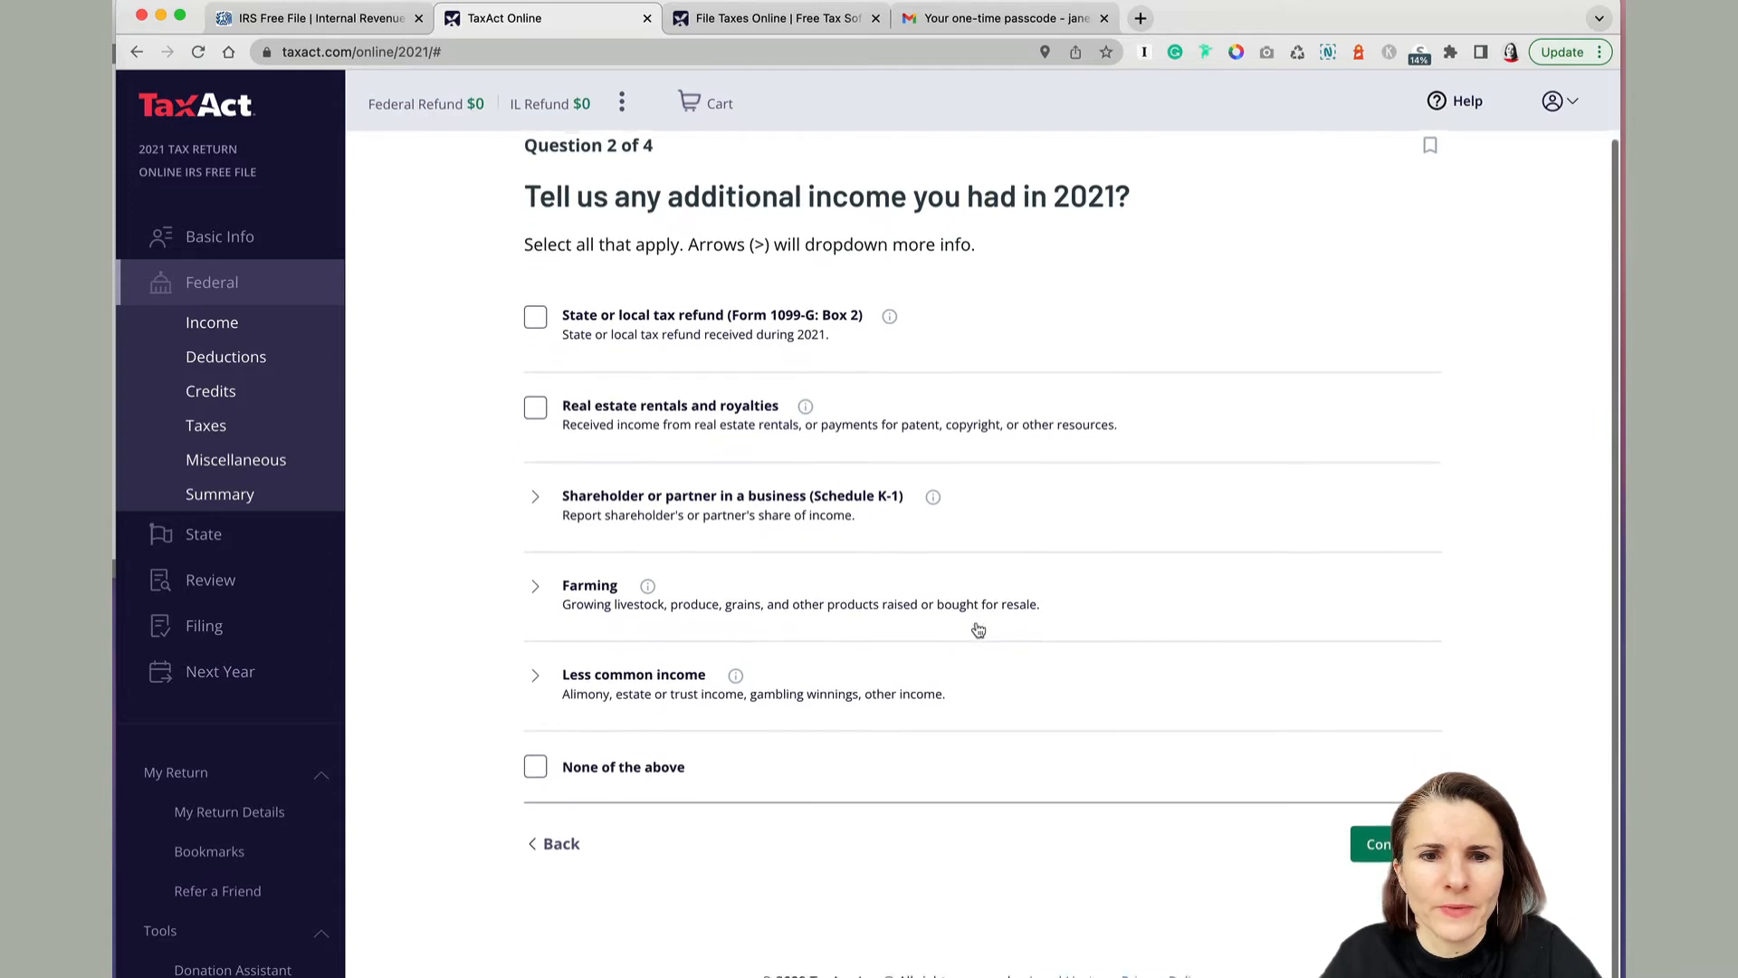
scroll(978, 629, down, 1)
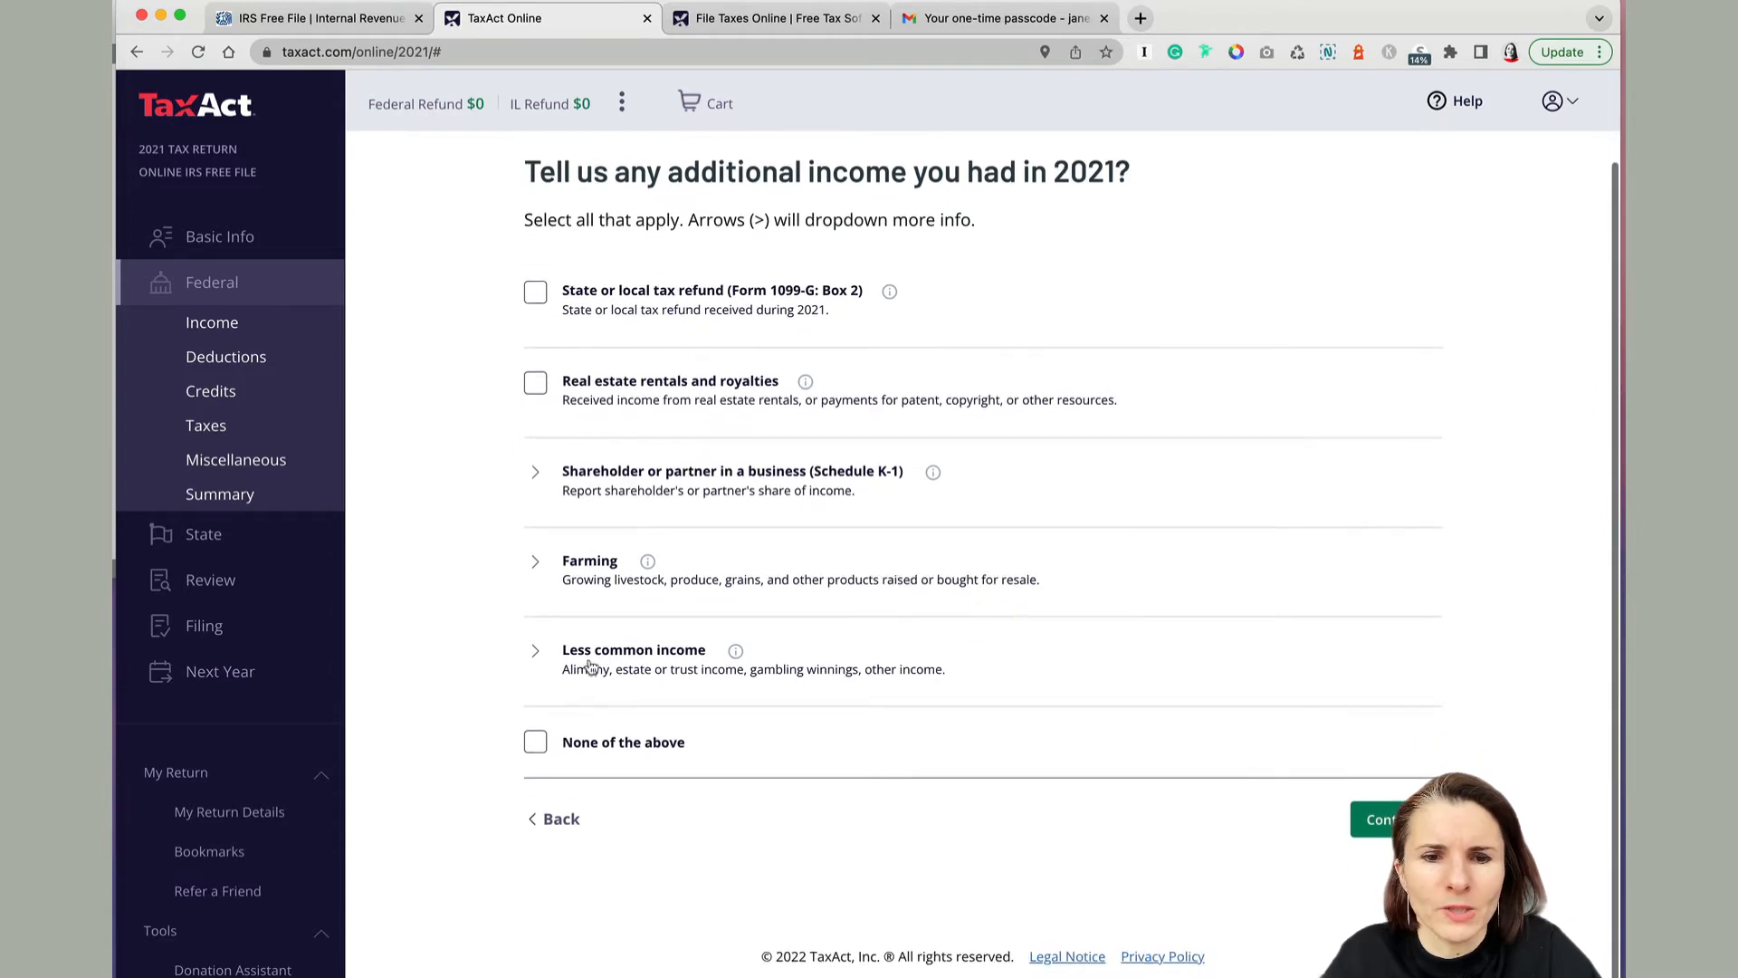
click(535, 653)
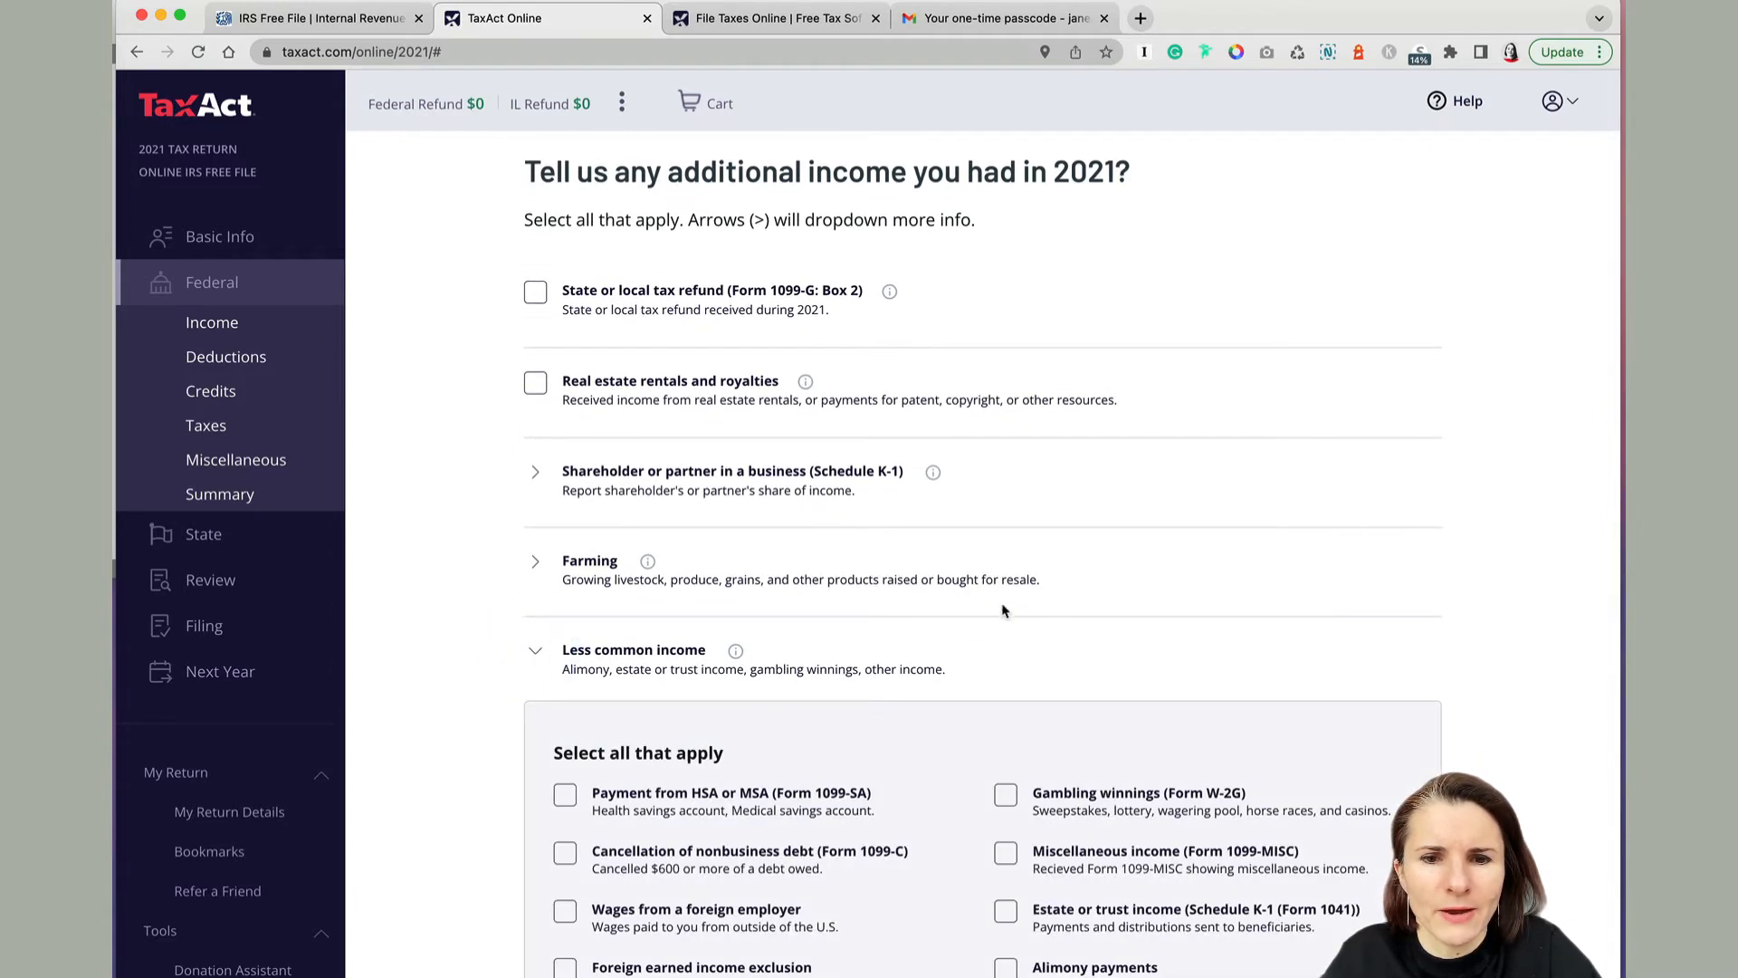
Examine the additional income categories and the less common income types, such as HSA payments, gambling winnings and alimony
scroll(1089, 624, down, 3)
scroll(1090, 624, down, 4)
scroll(1089, 625, up, 1)
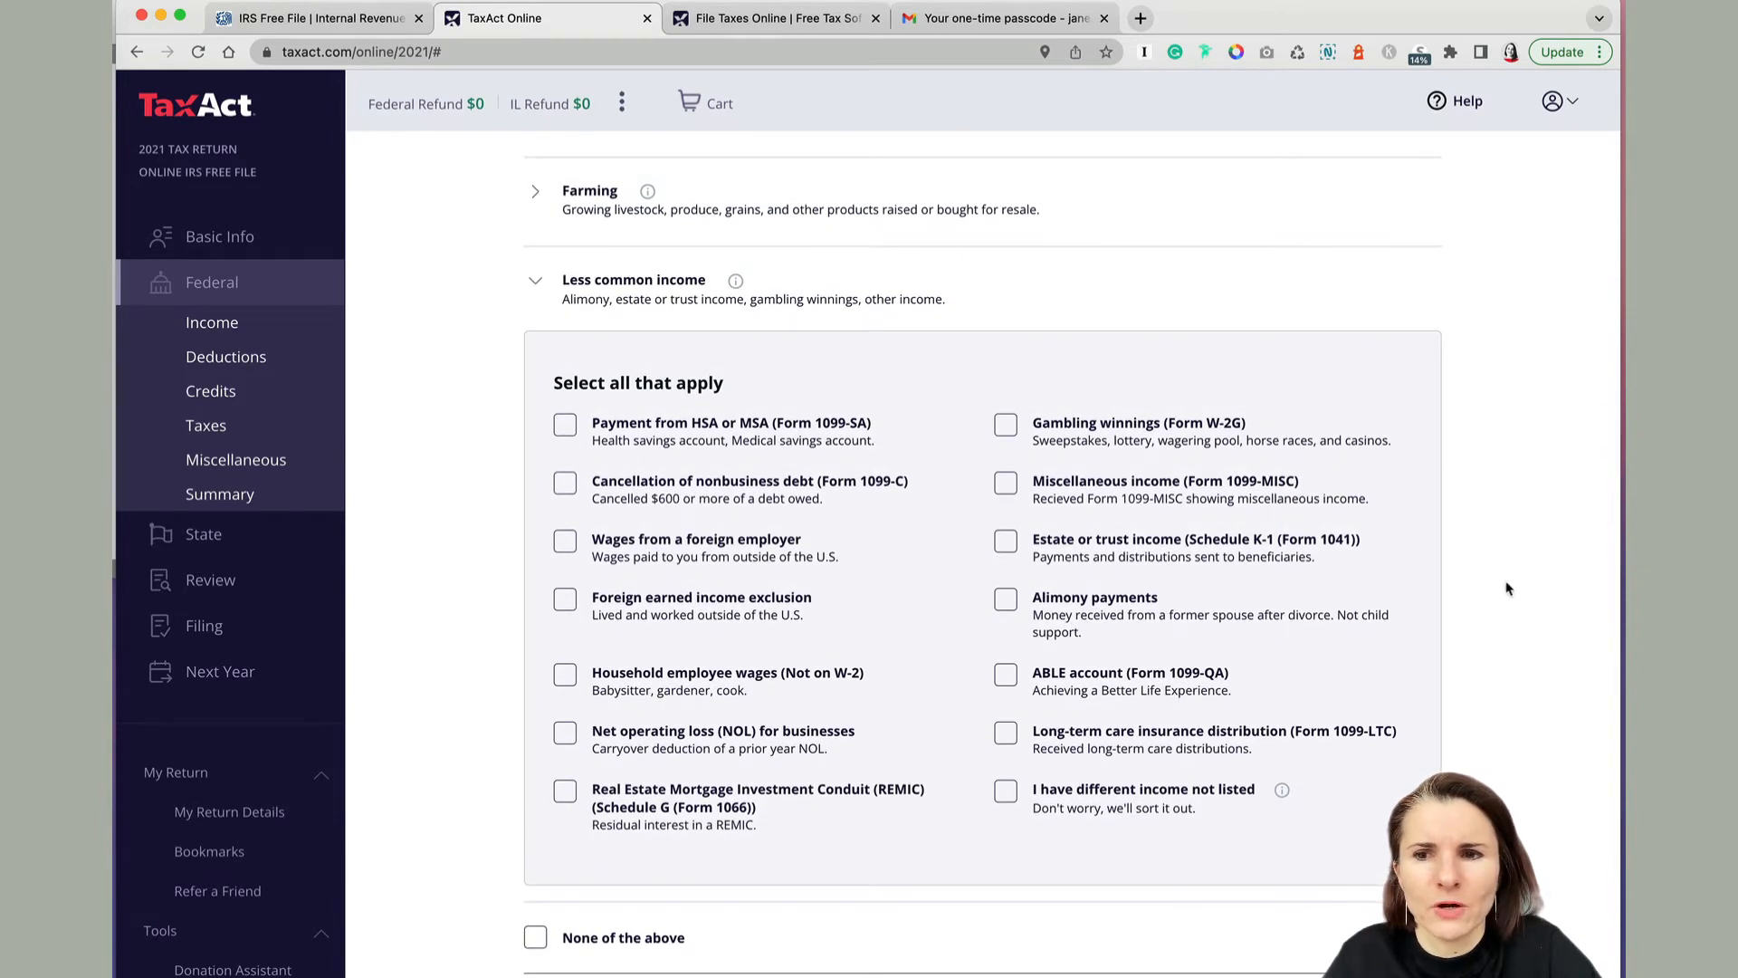
scroll(462, 480, up, 2)
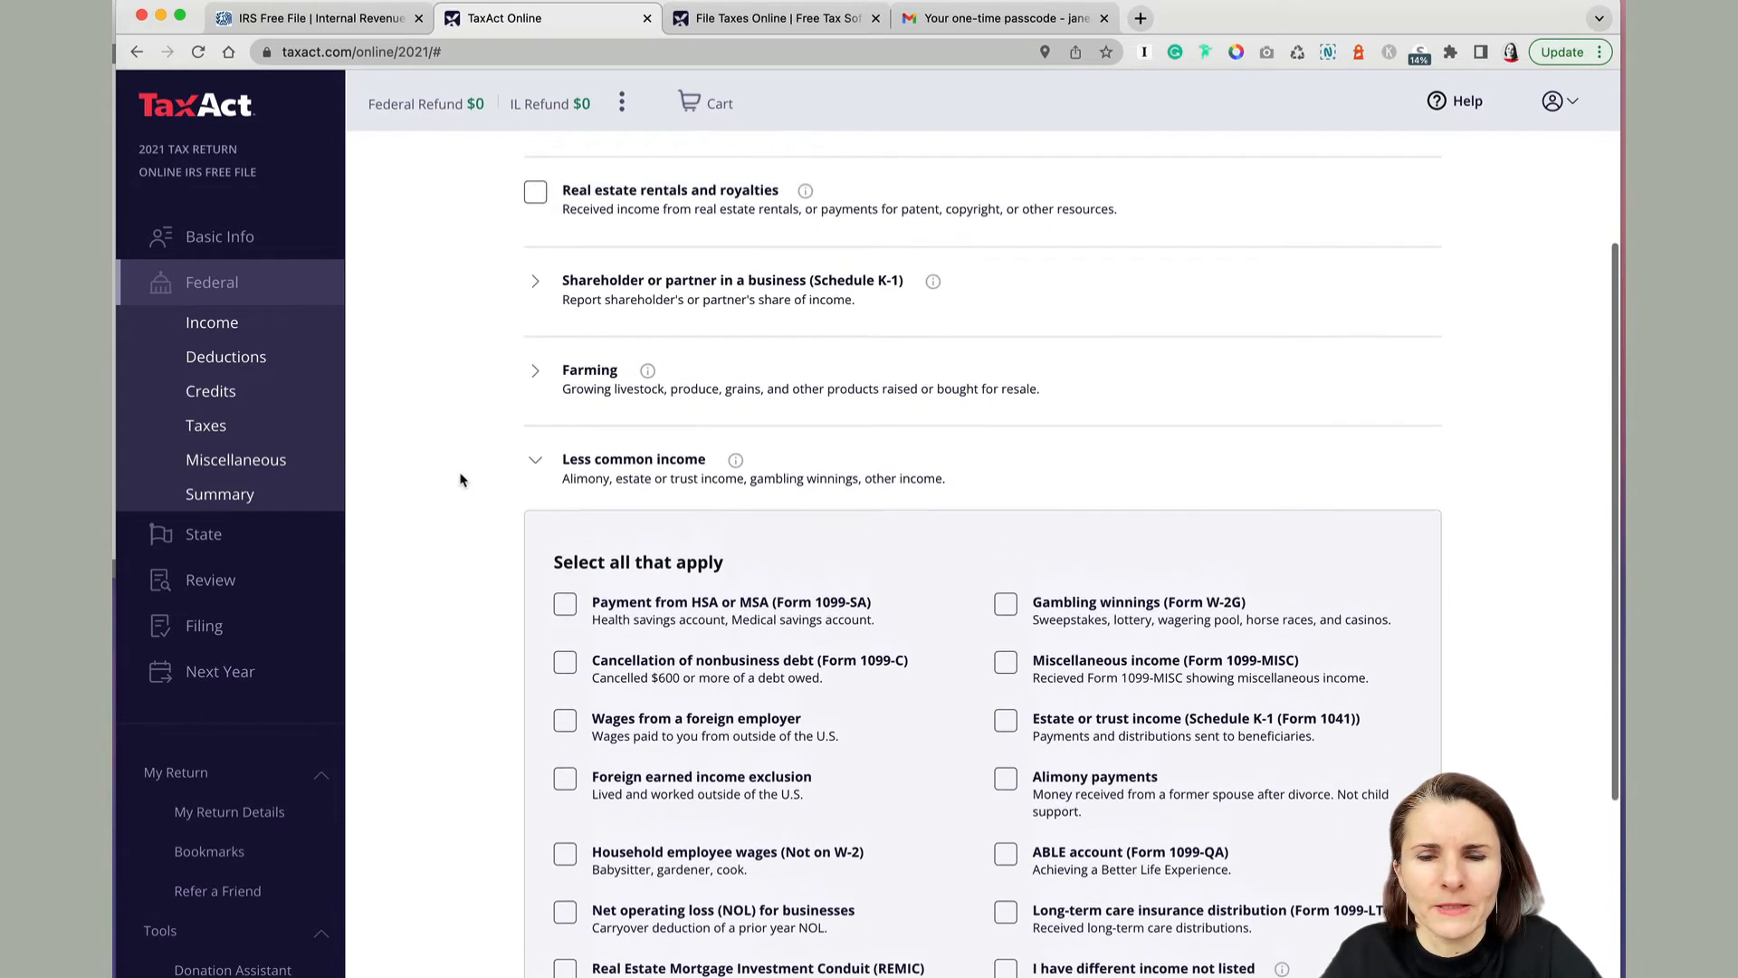
scroll(460, 480, up, 3)
scroll(459, 480, down, 4)
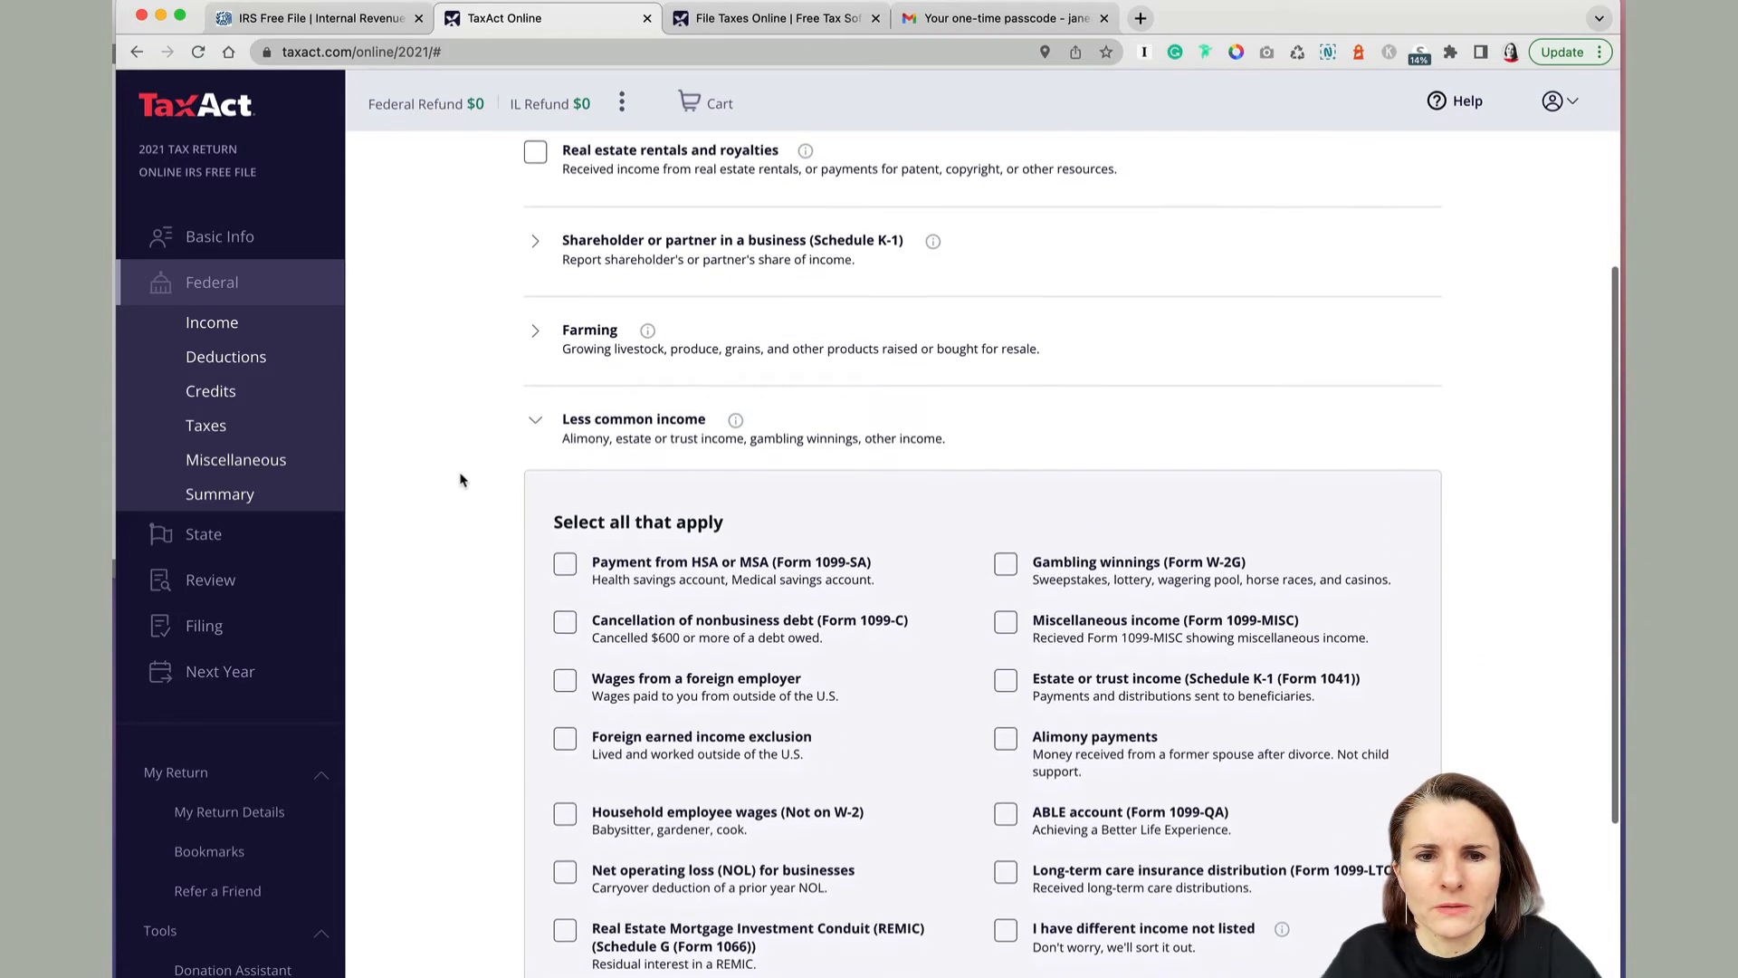
scroll(460, 480, down, 3)
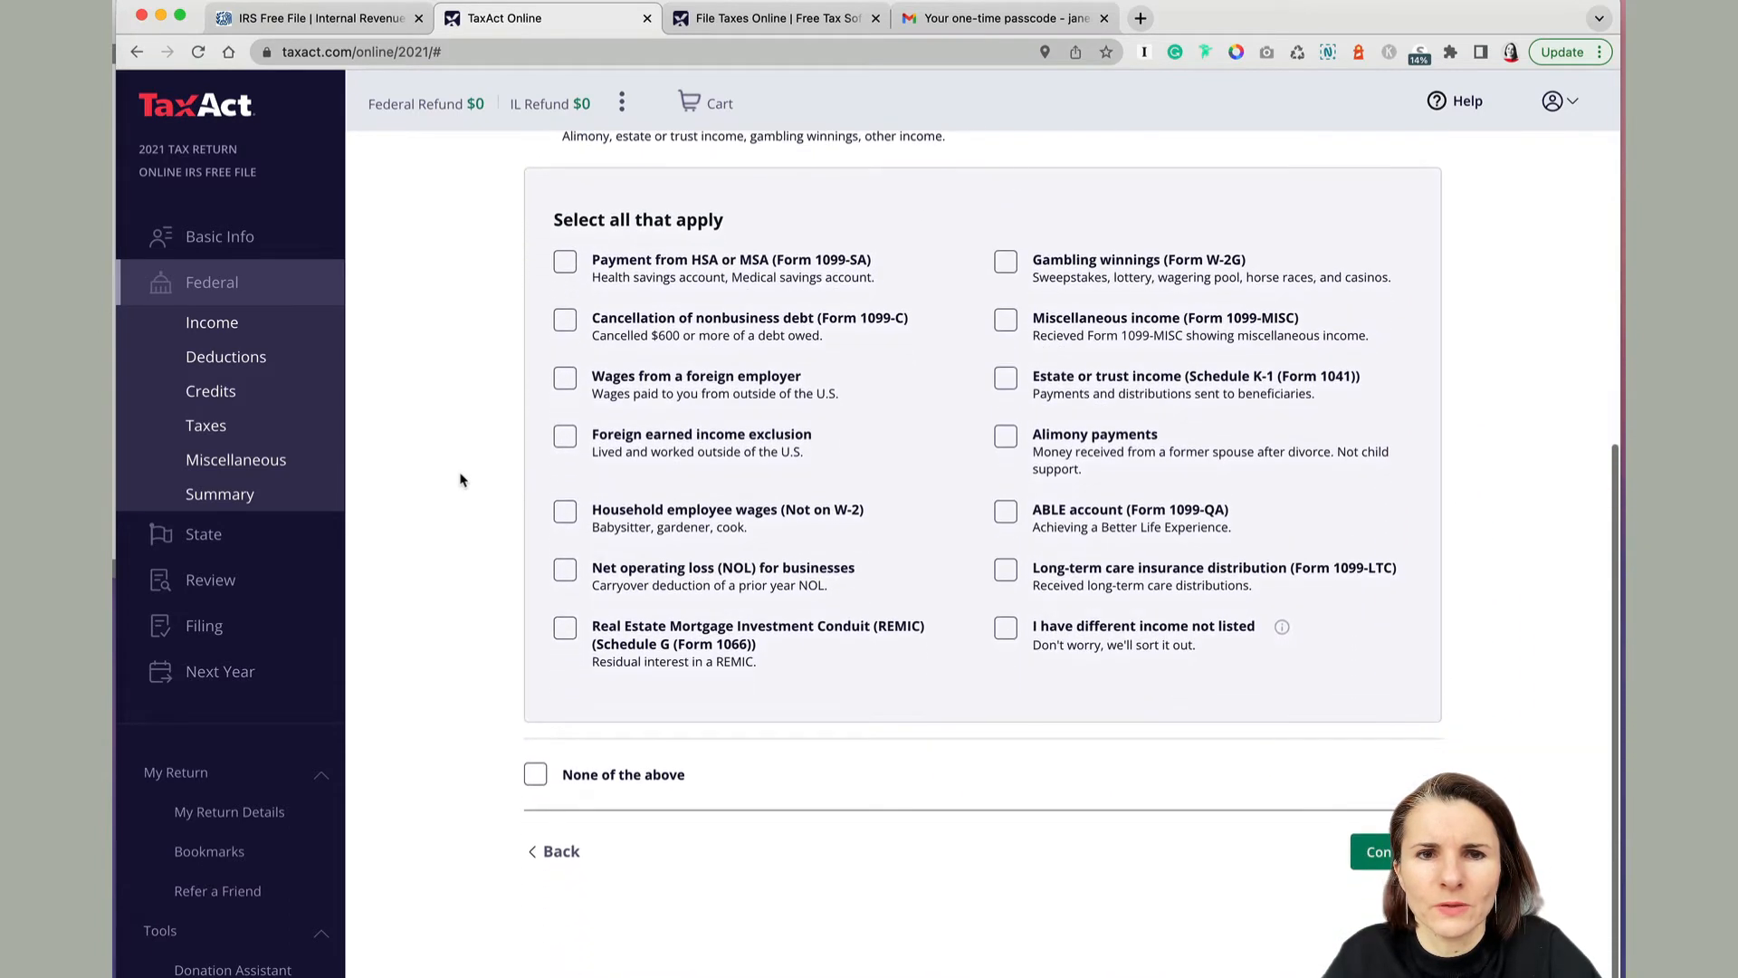
scroll(460, 479, down, 1)
scroll(460, 480, up, 4)
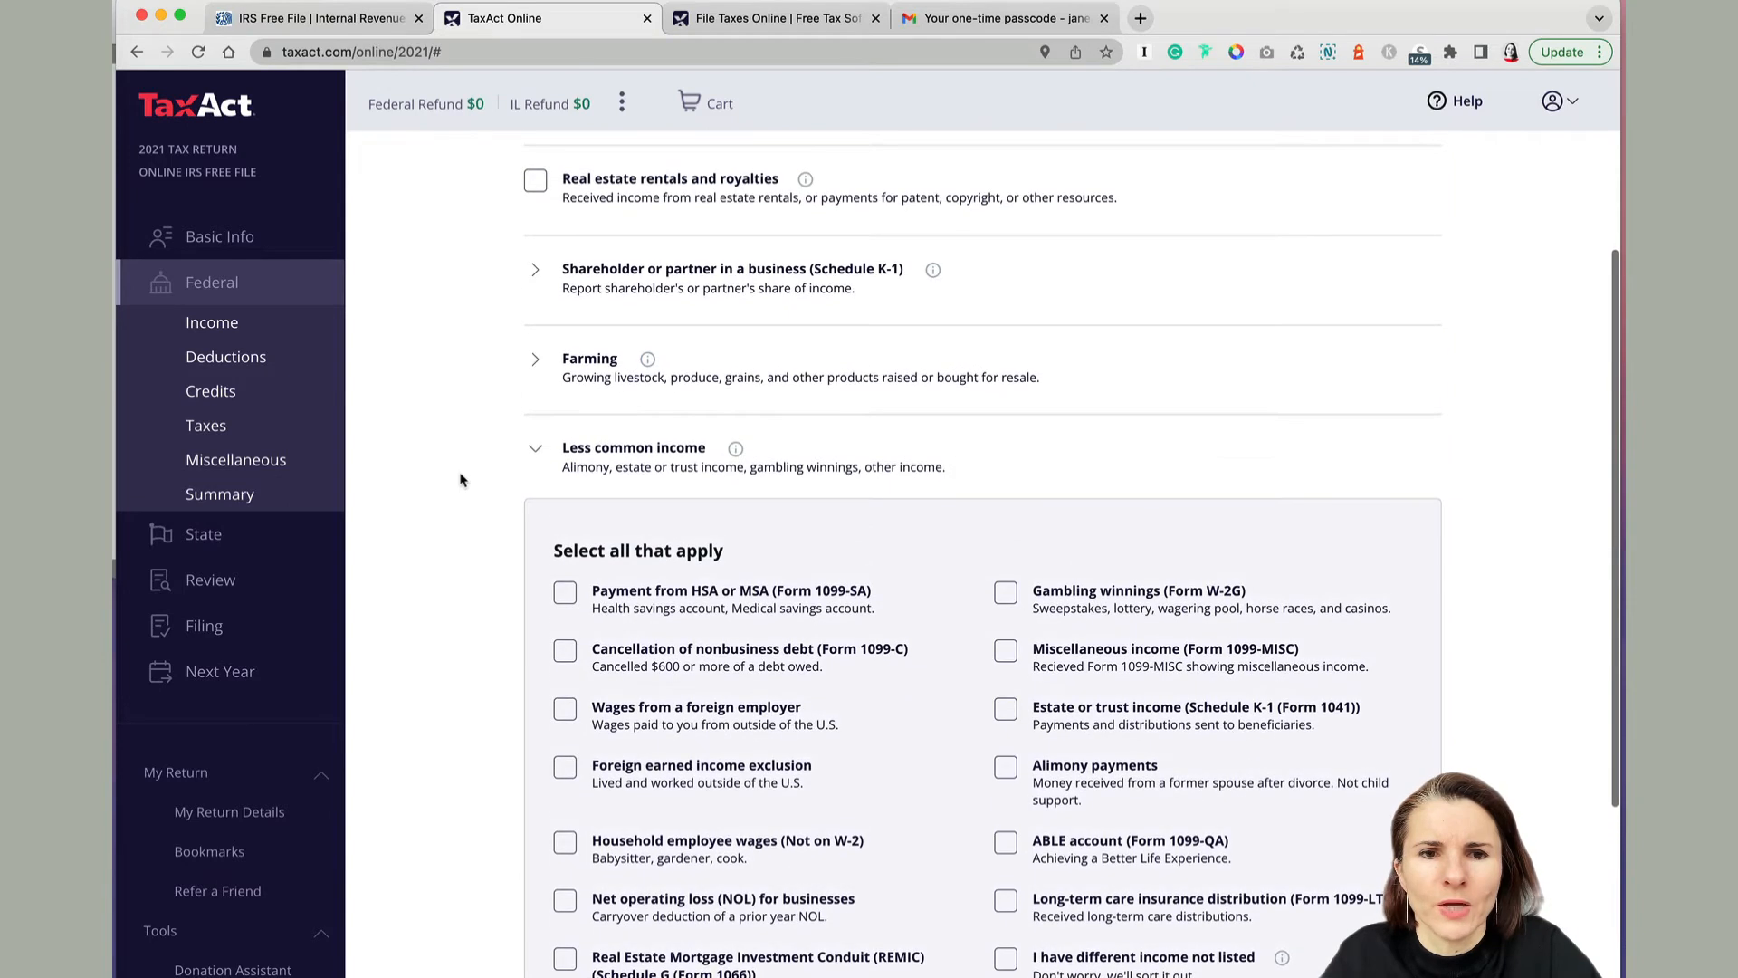
Look over the farming and less common income options, leave them all unselected, and continue to the investments and savings question
scroll(460, 480, down, 3)
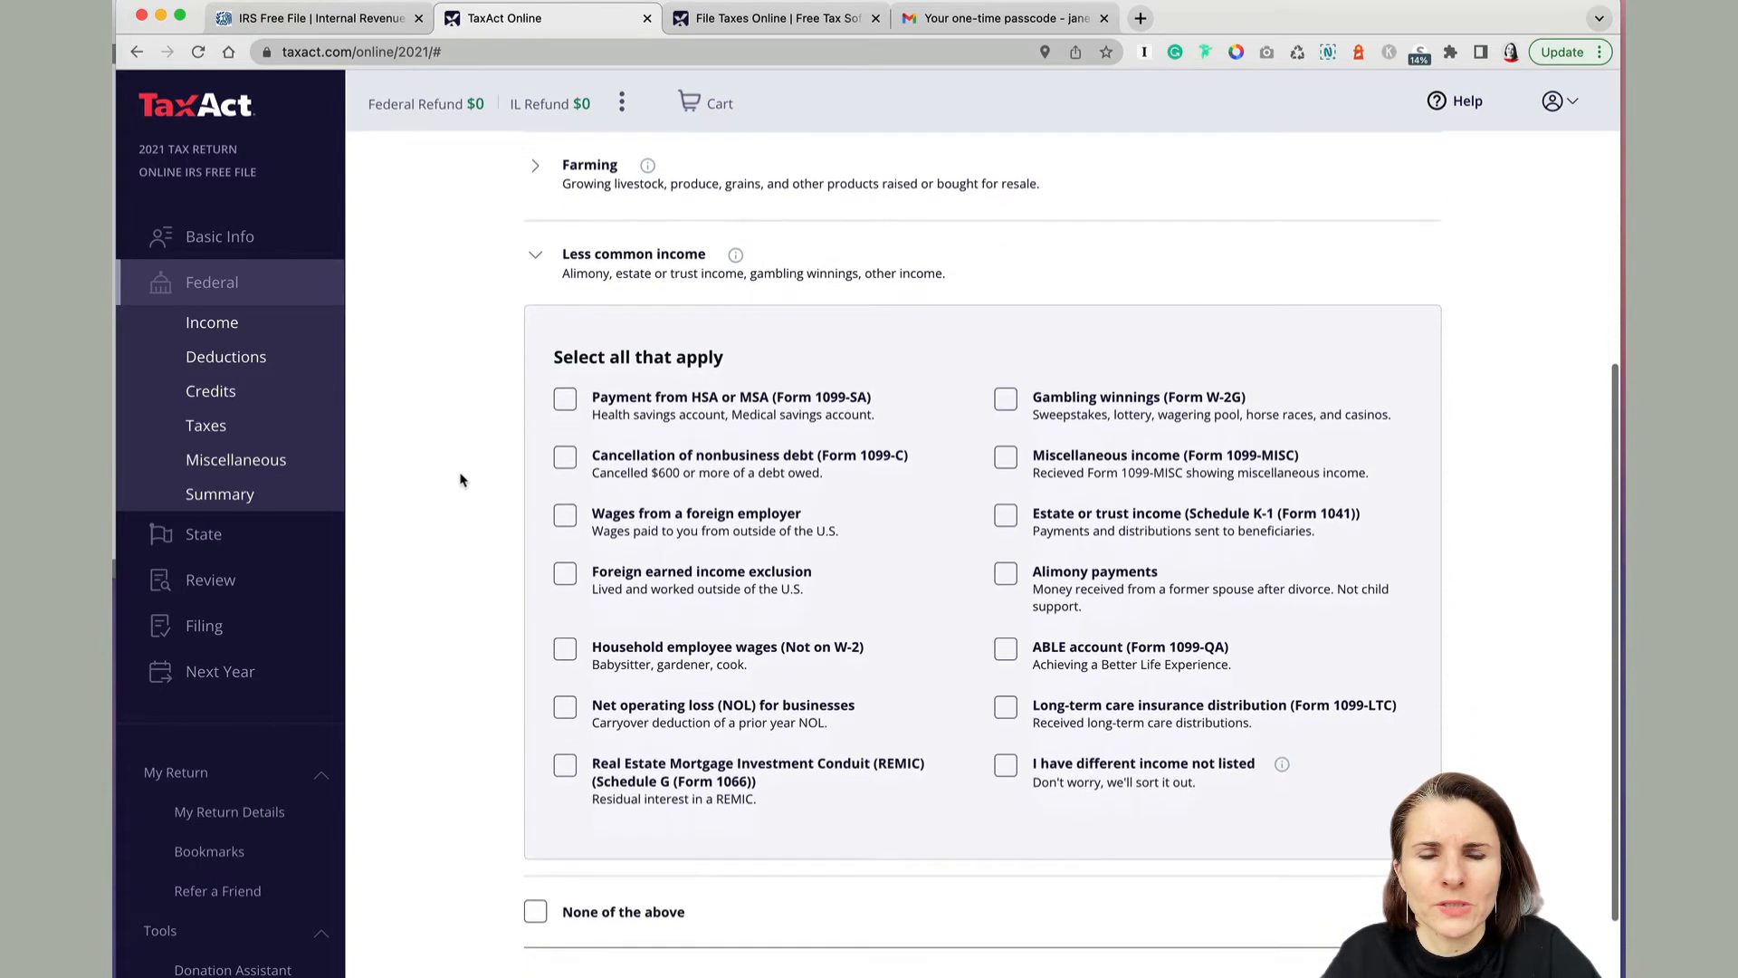
scroll(460, 480, up, 2)
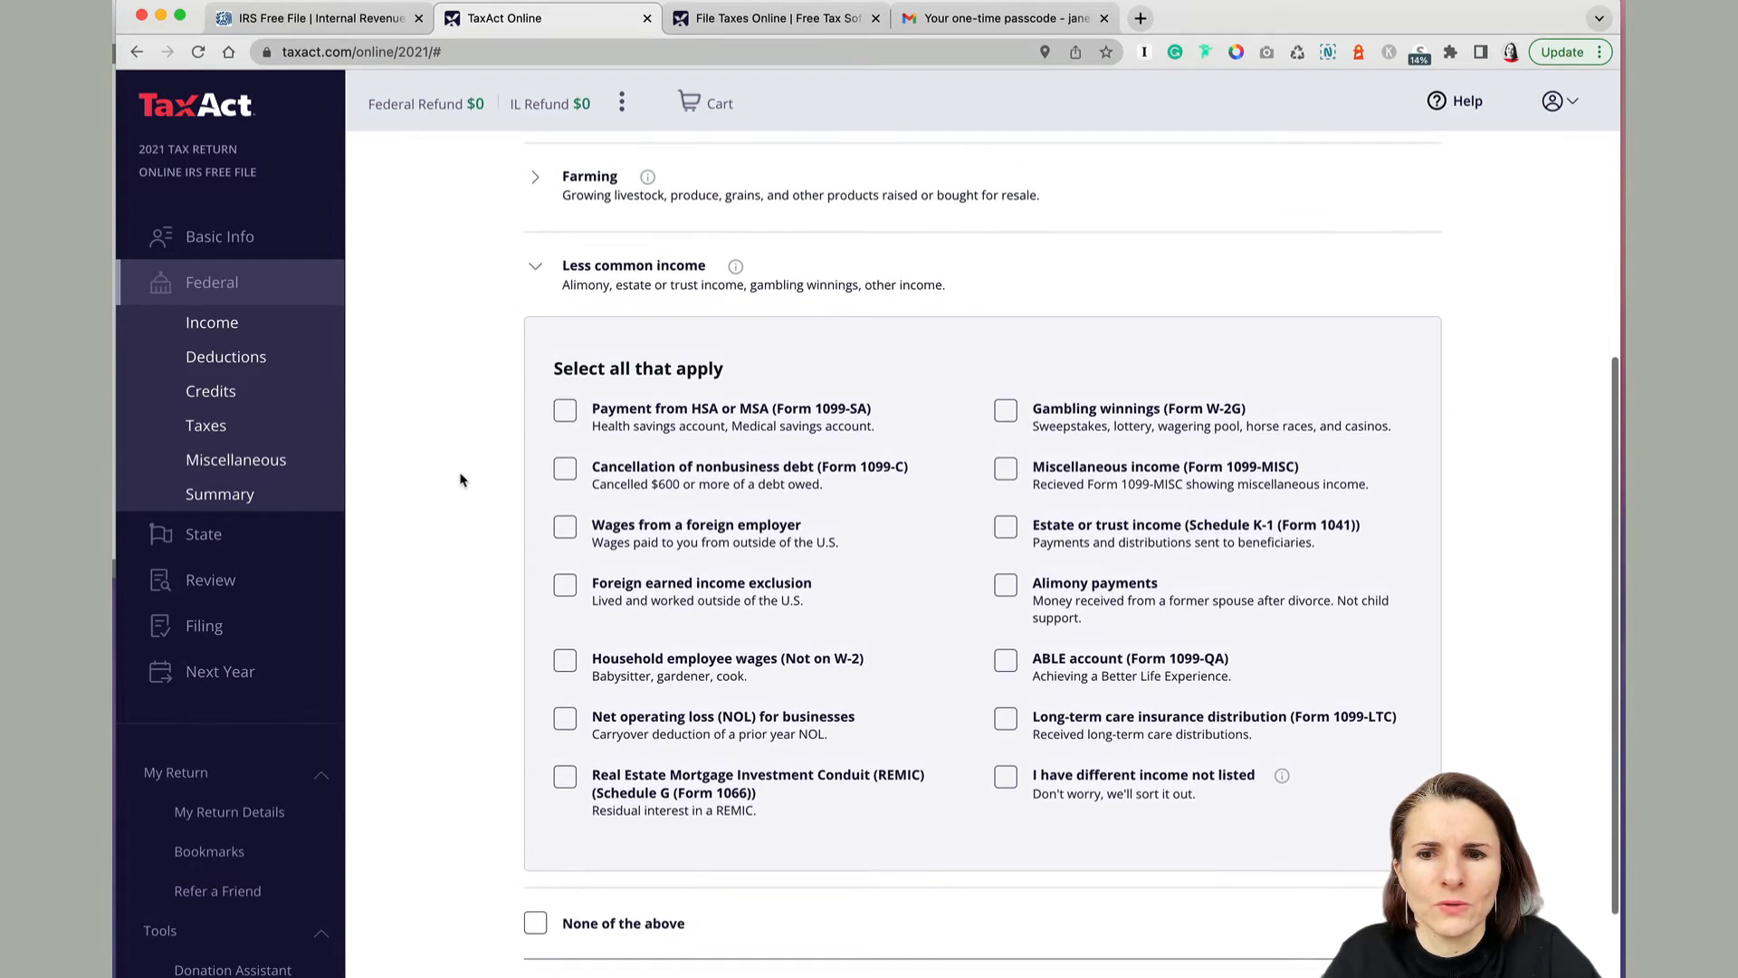
scroll(460, 480, up, 2)
click(536, 423)
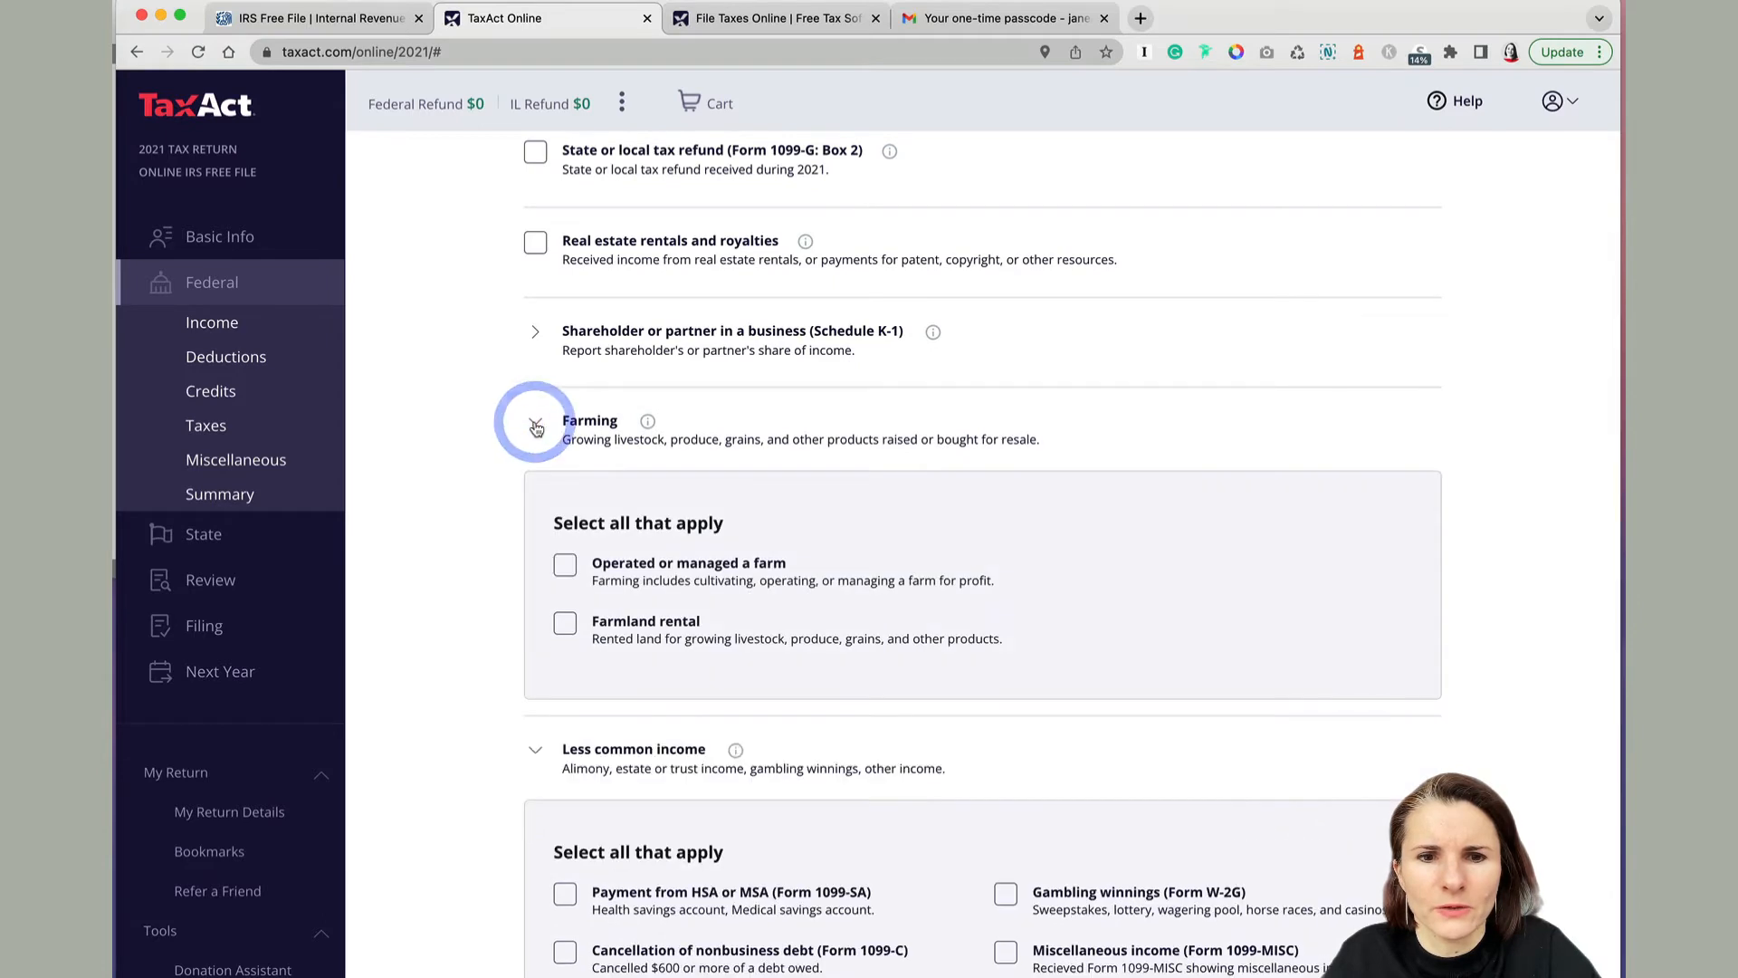
click(535, 422)
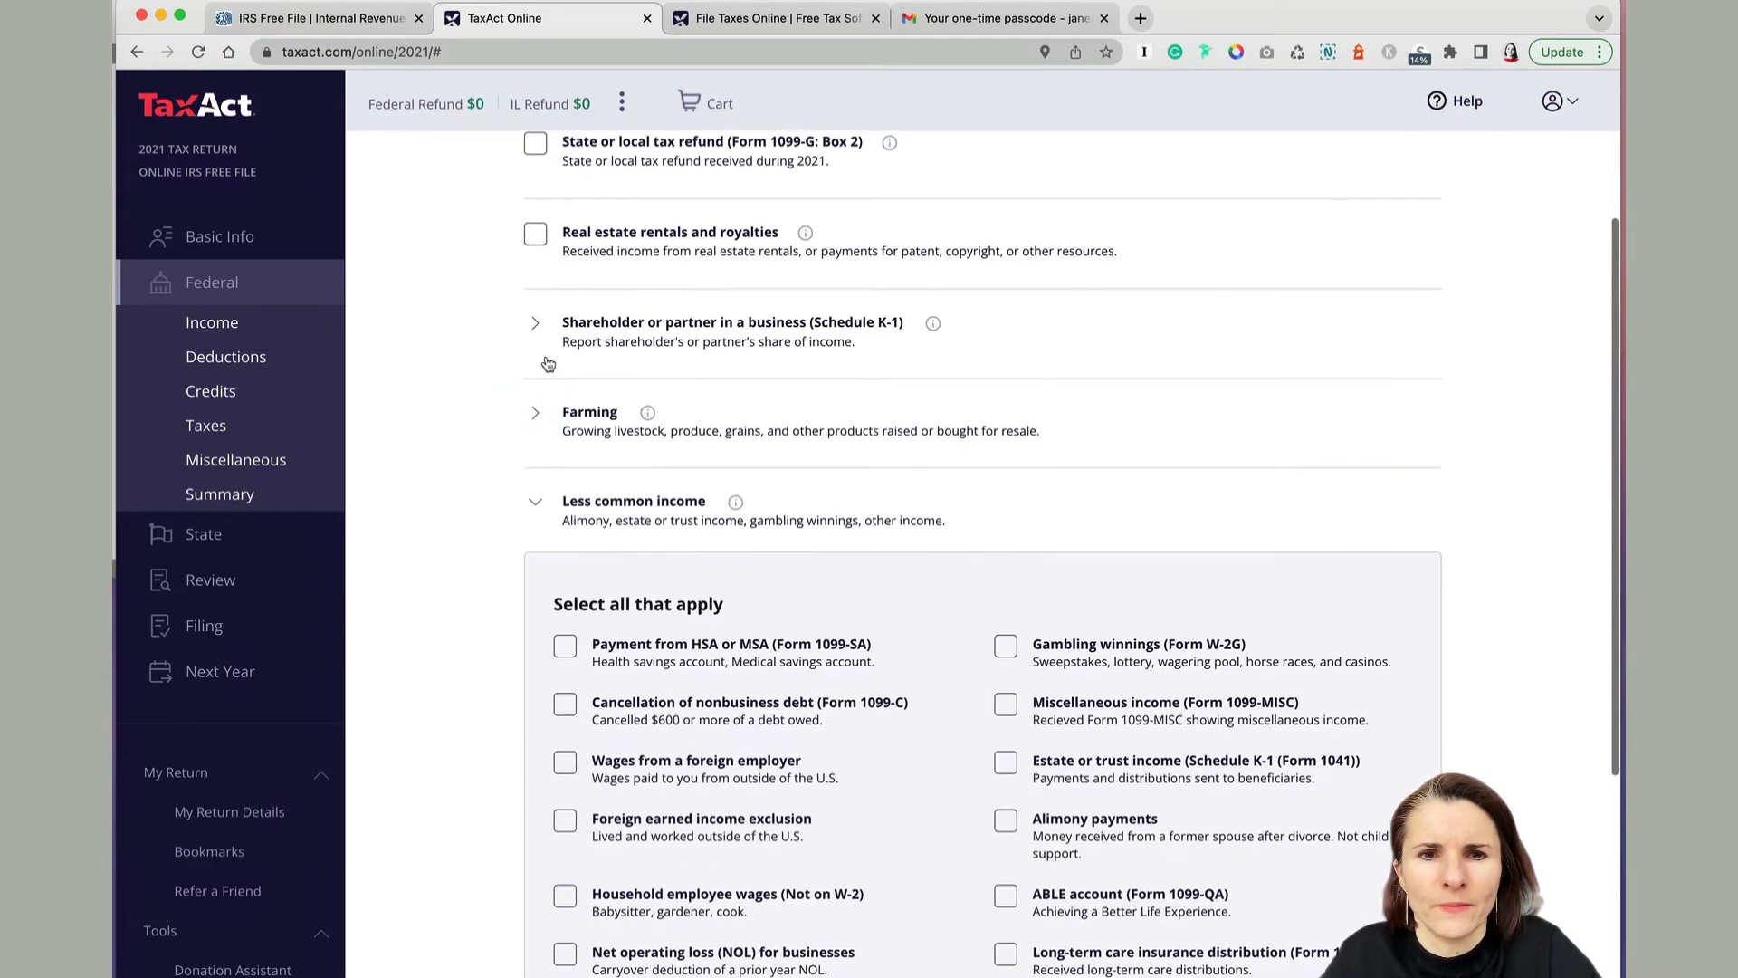
scroll(547, 362, down, 5)
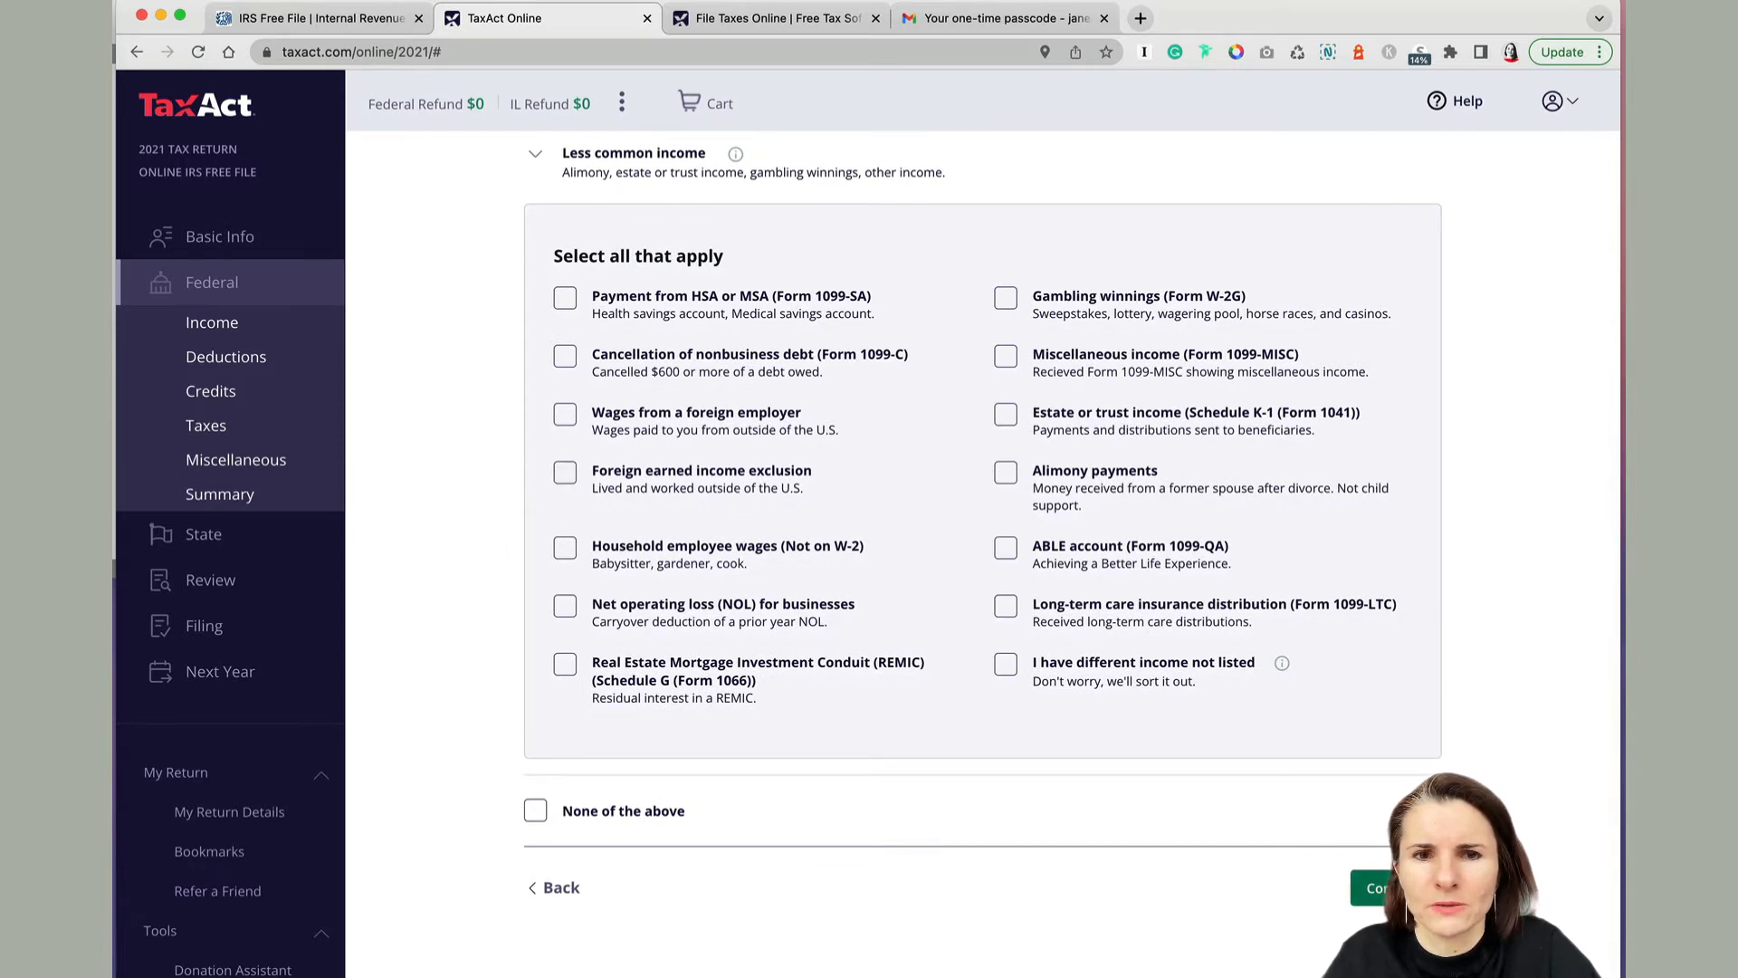
click(1404, 888)
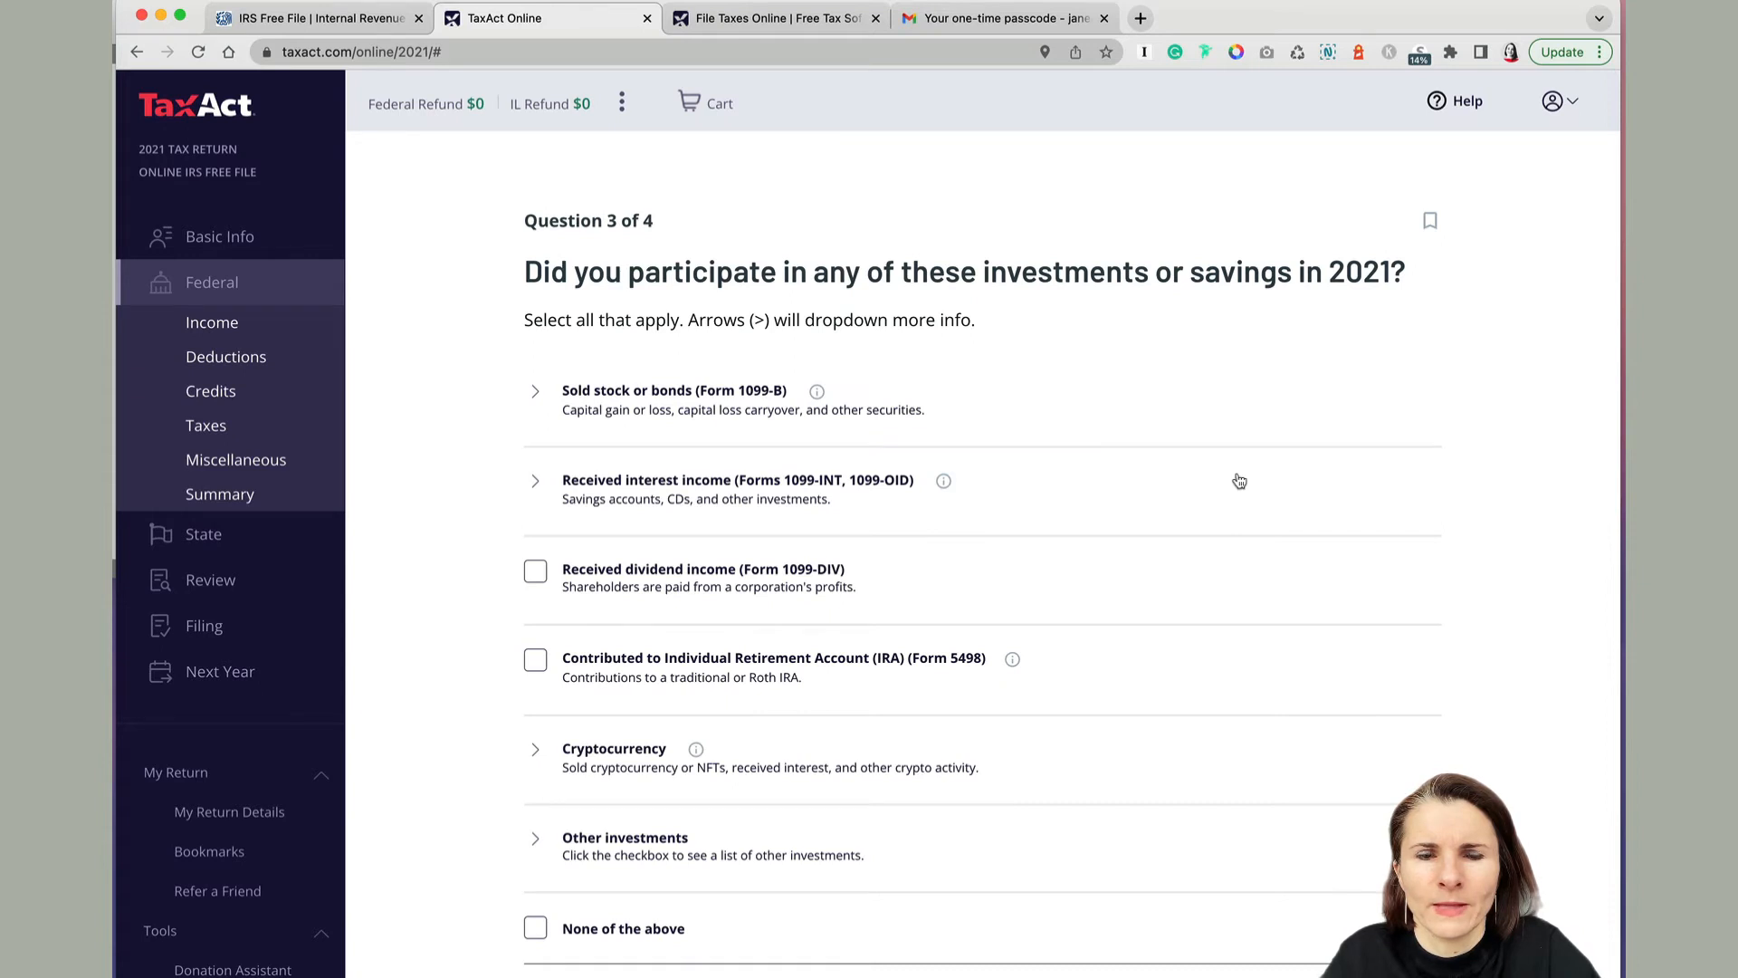
Read the Cryptocurrency help note, leave all investment and savings options unselected, and continue to the expenses question
scroll(1239, 481, down, 1)
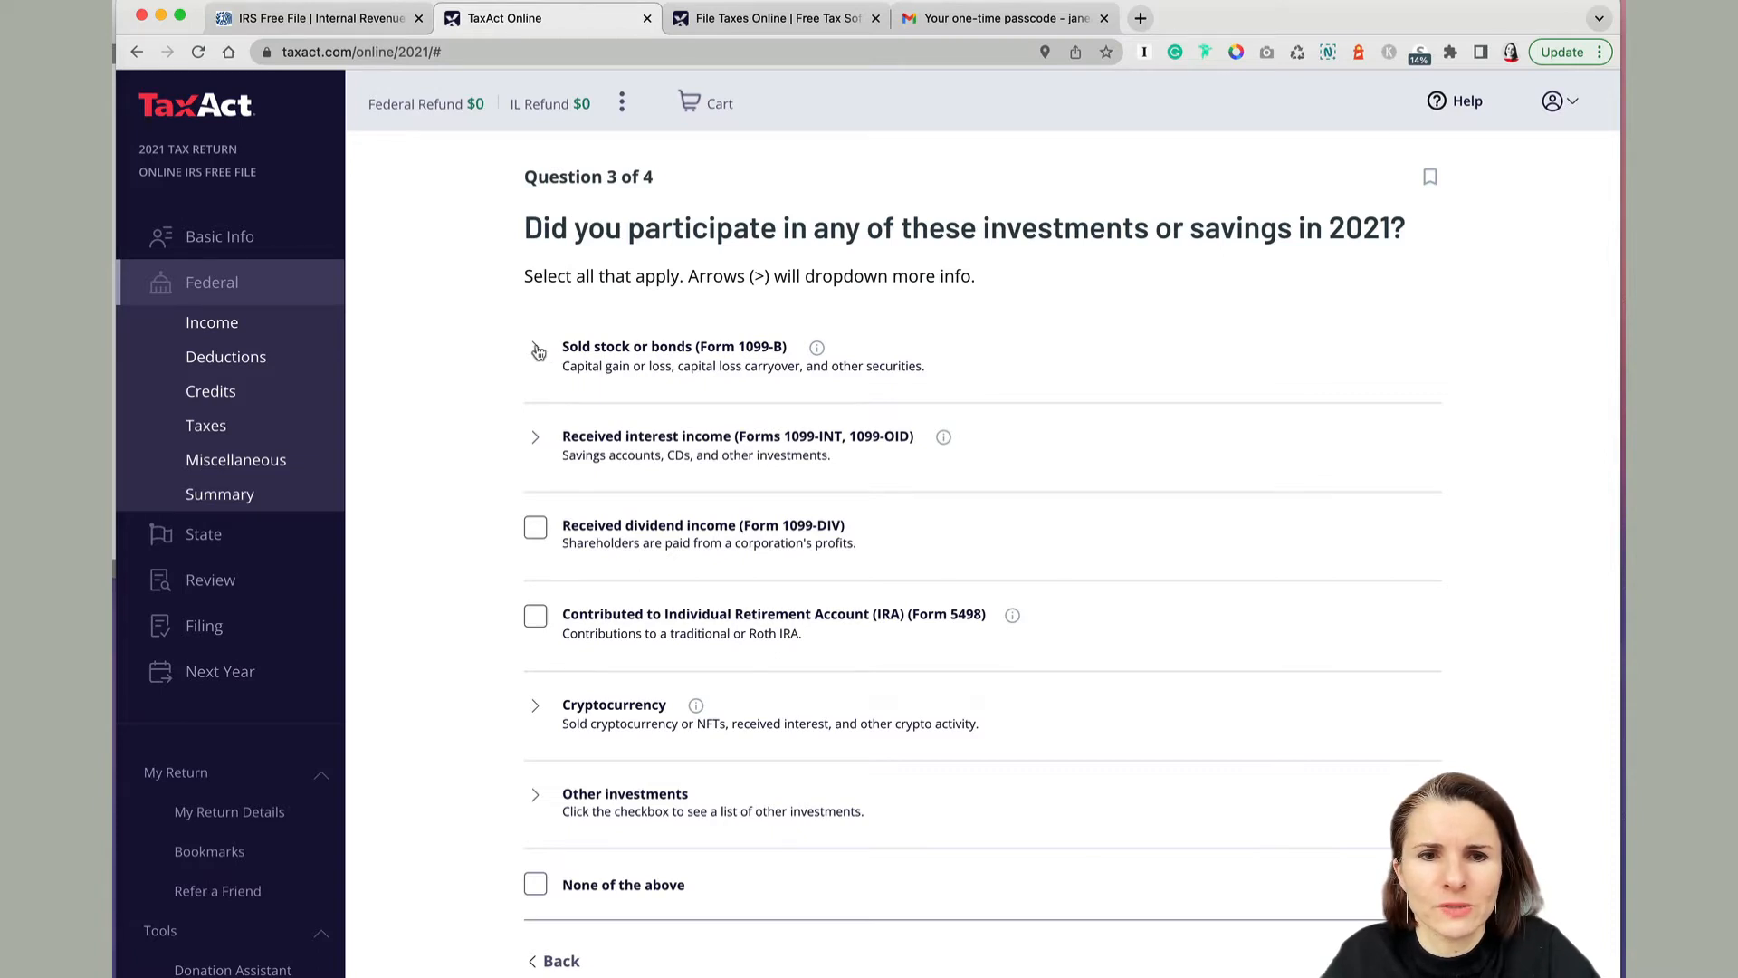
scroll(461, 767, down, 3)
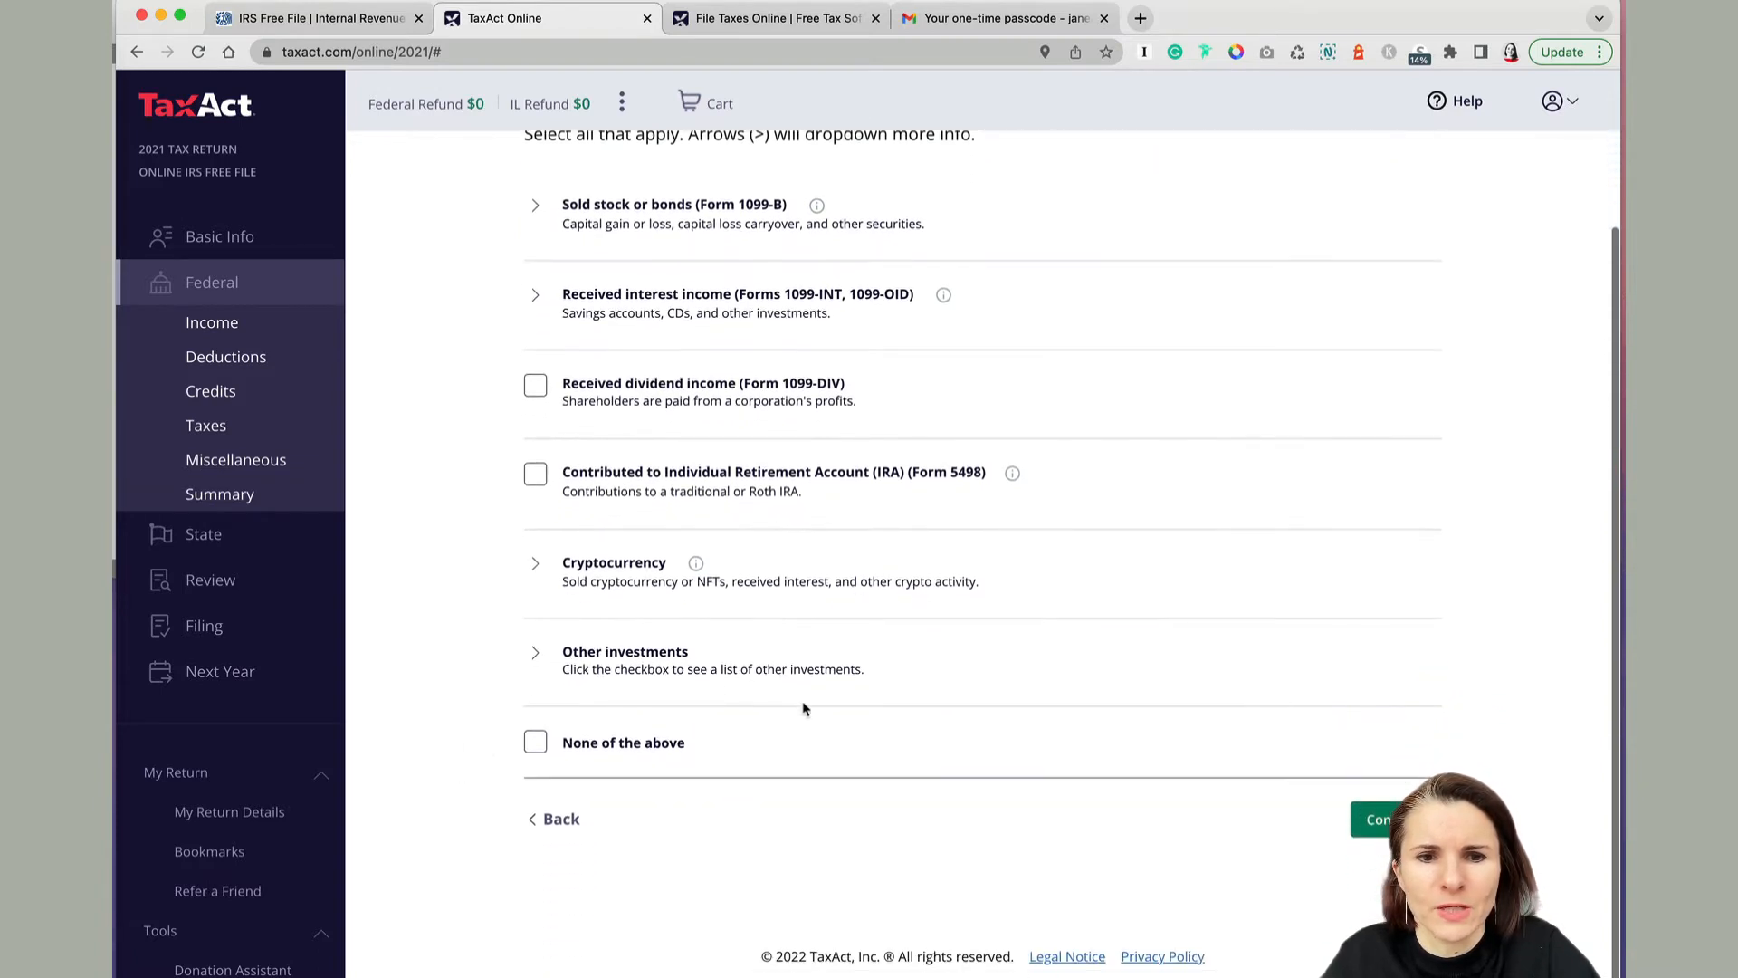
click(695, 566)
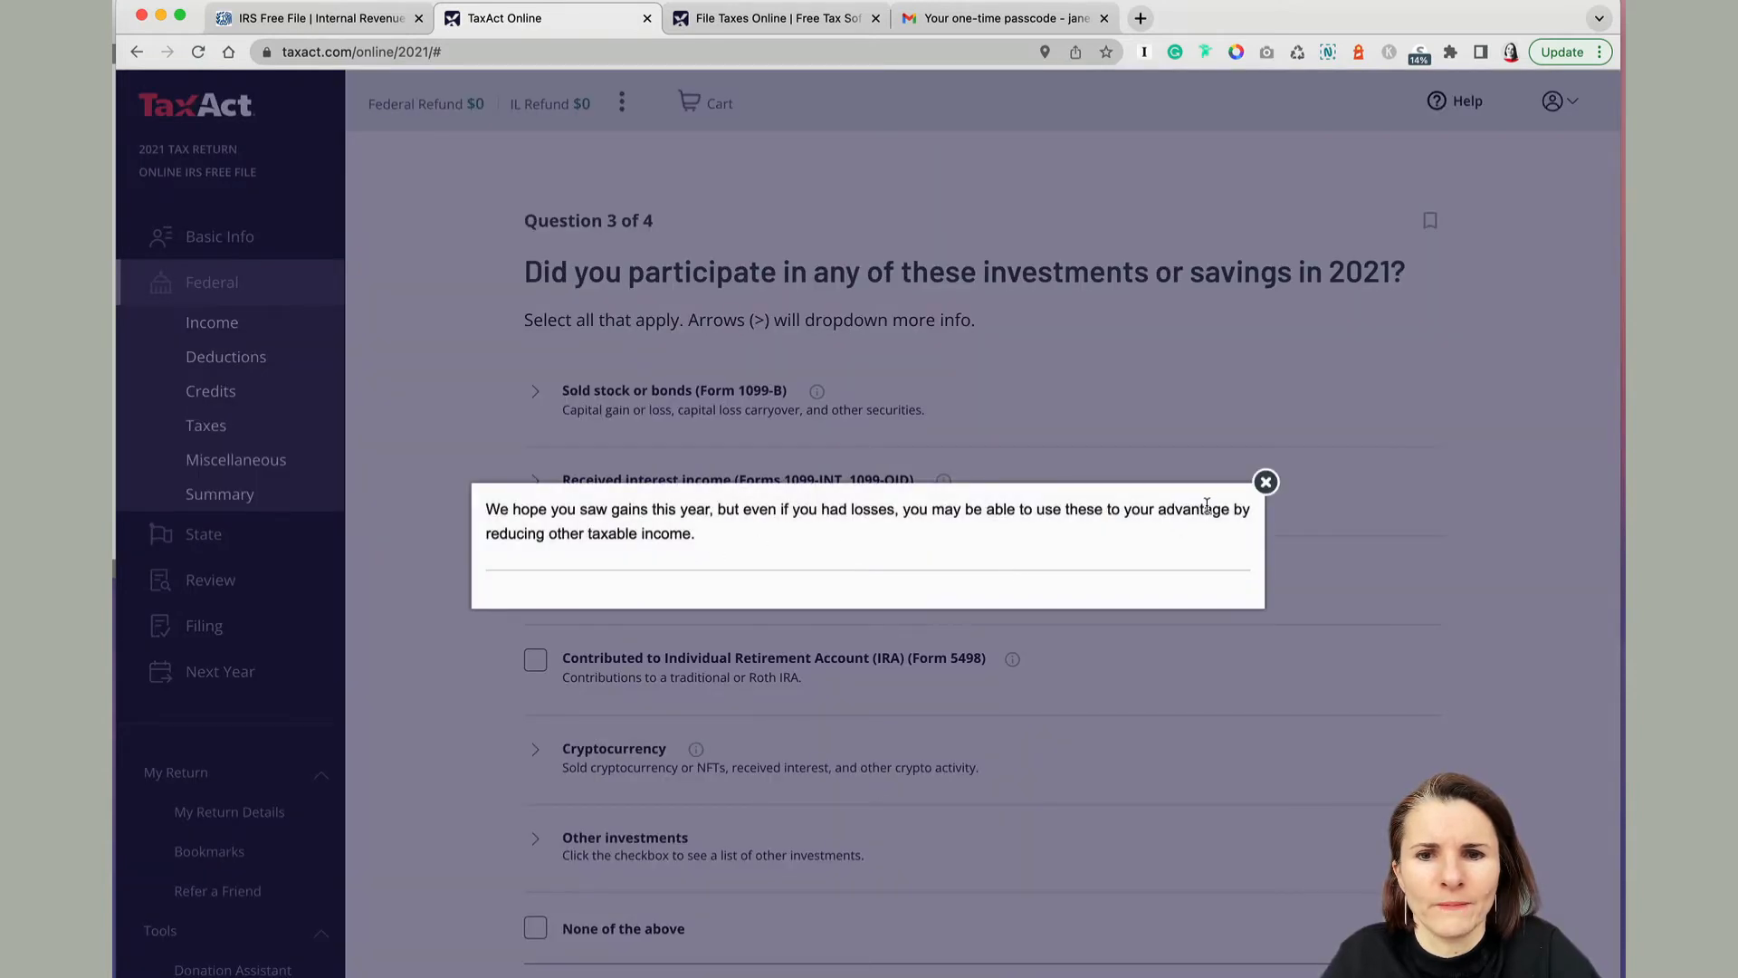
click(1264, 484)
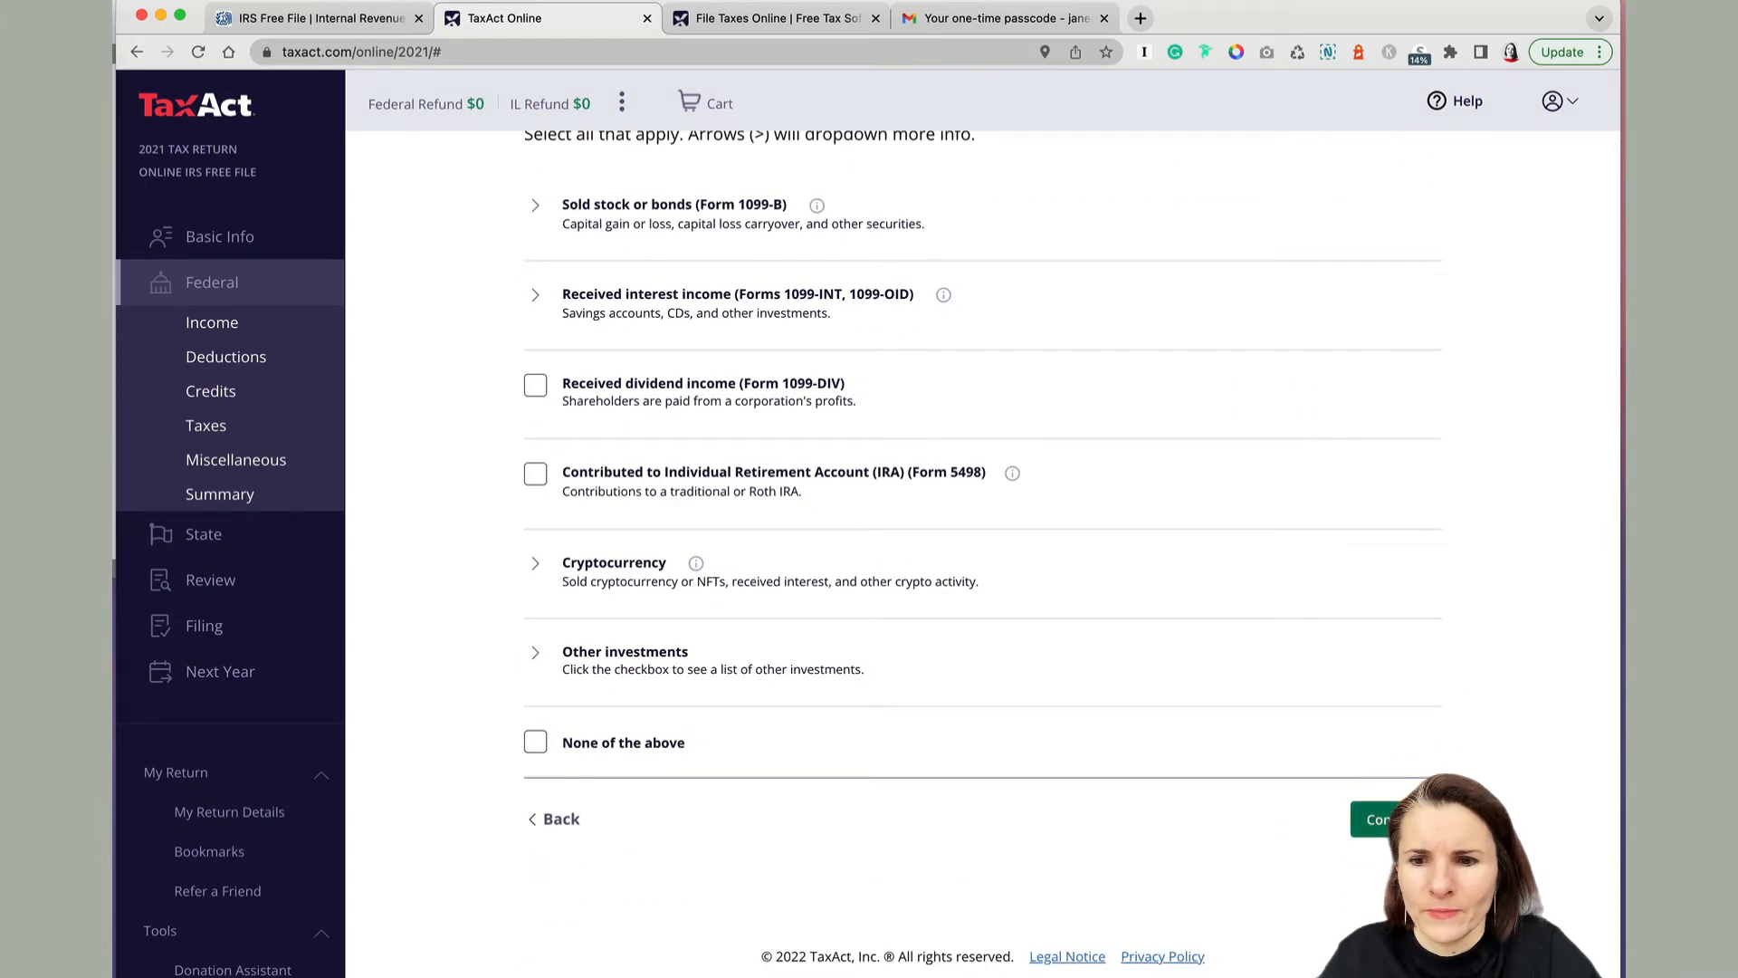
click(1376, 820)
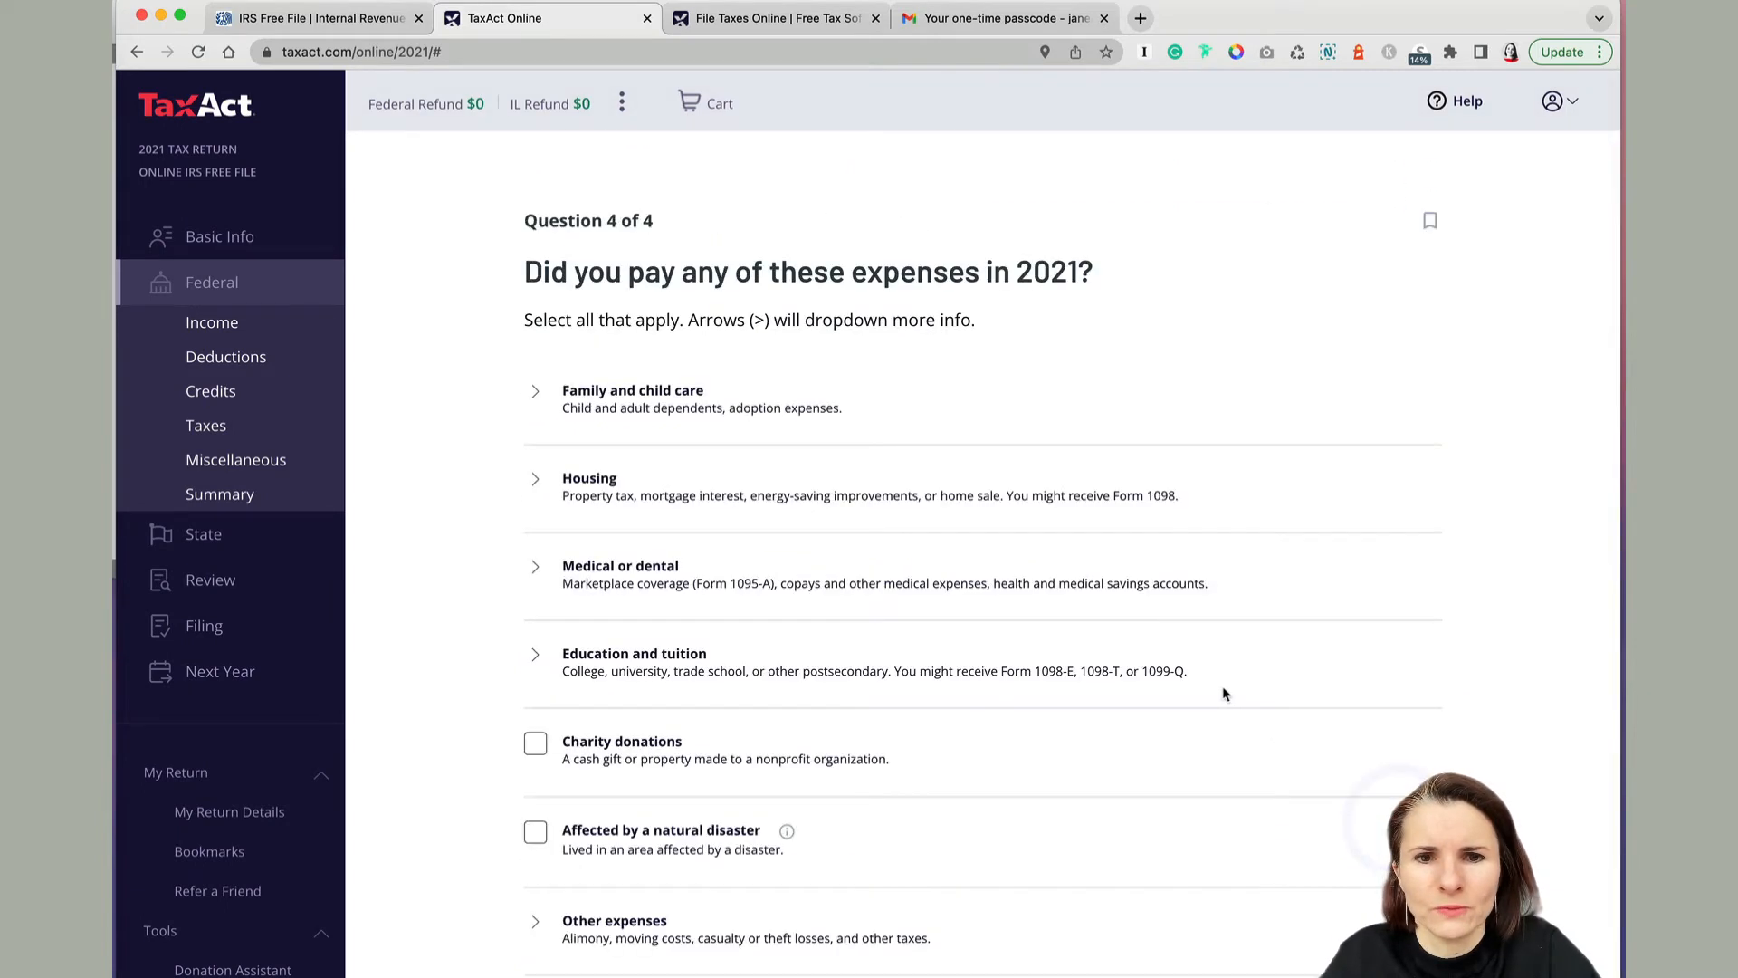
Review the 2021 expense categories, select Charity donations, and submit the answer
scroll(1241, 634, down, 2)
scroll(1249, 620, up, 1)
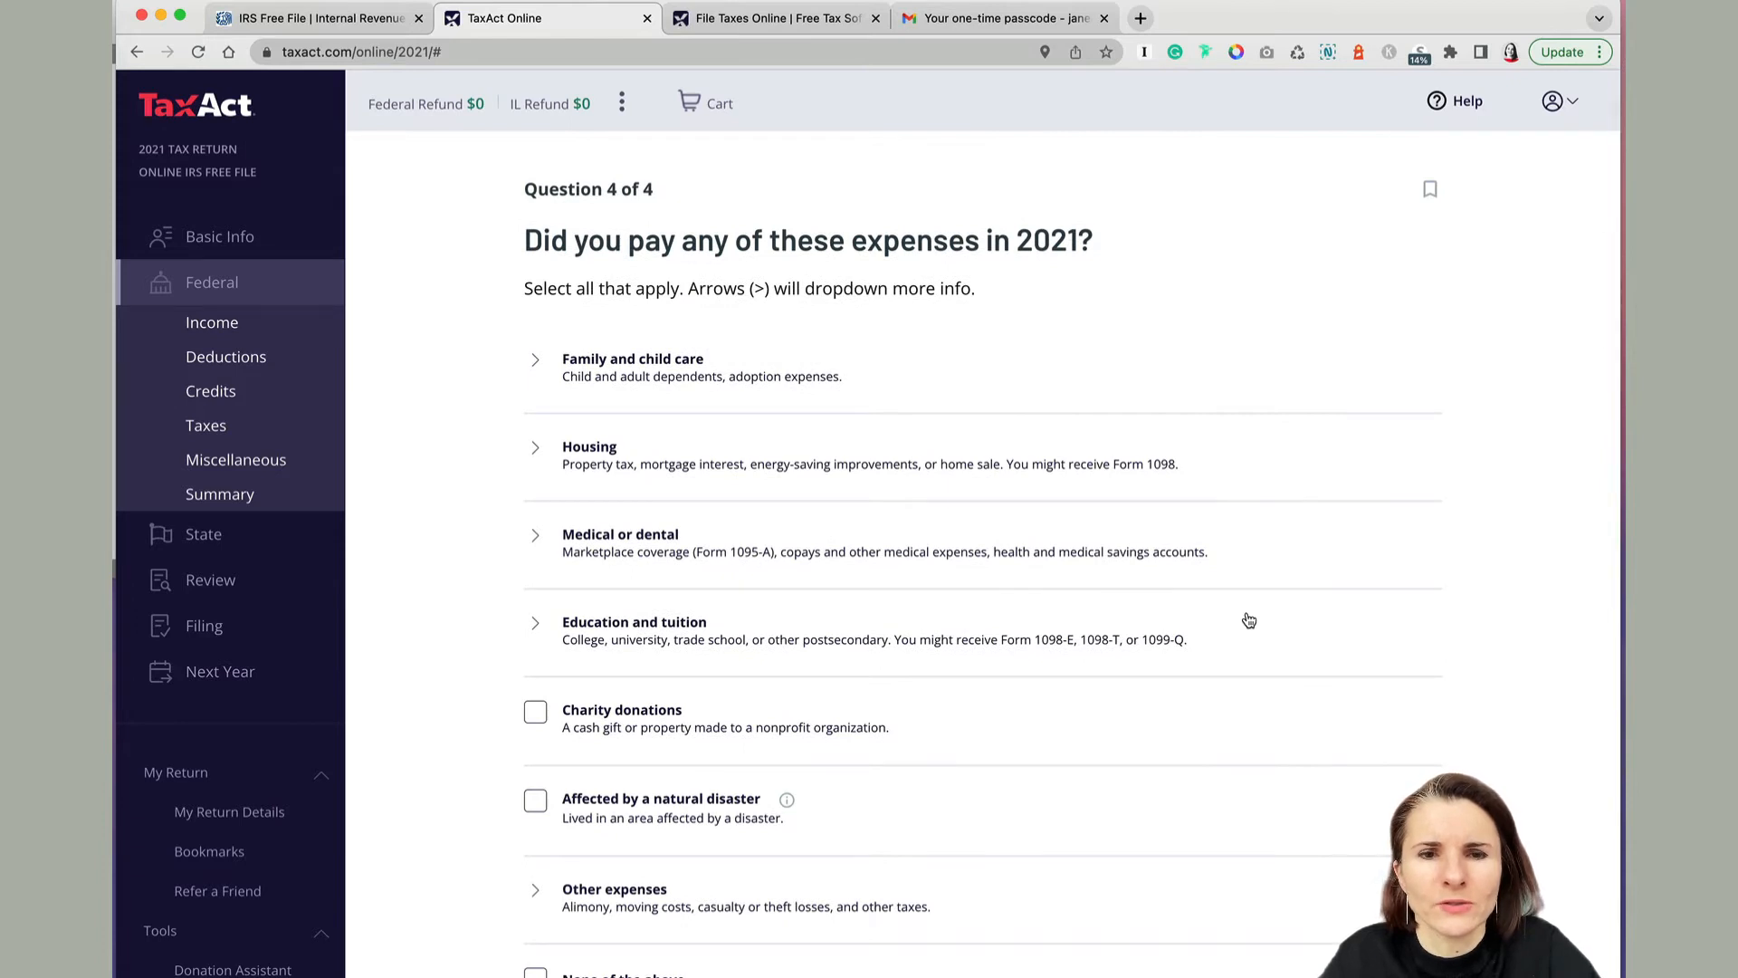
scroll(1191, 306, down, 1)
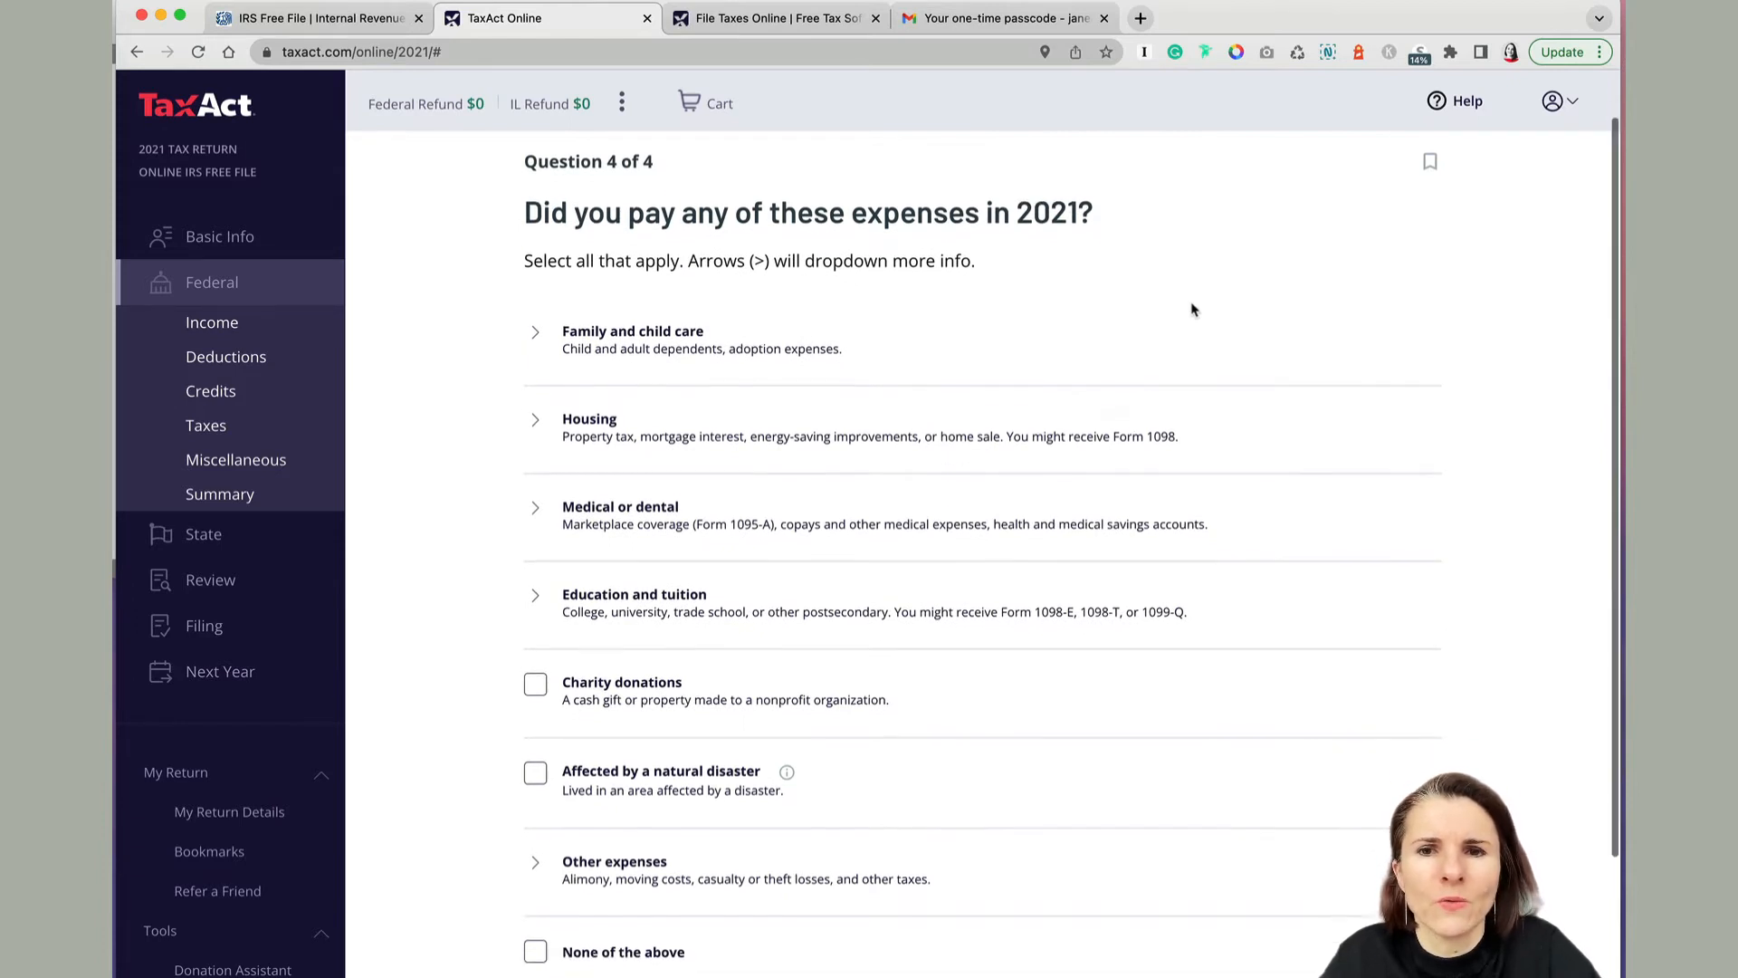
scroll(1132, 321, up, 1)
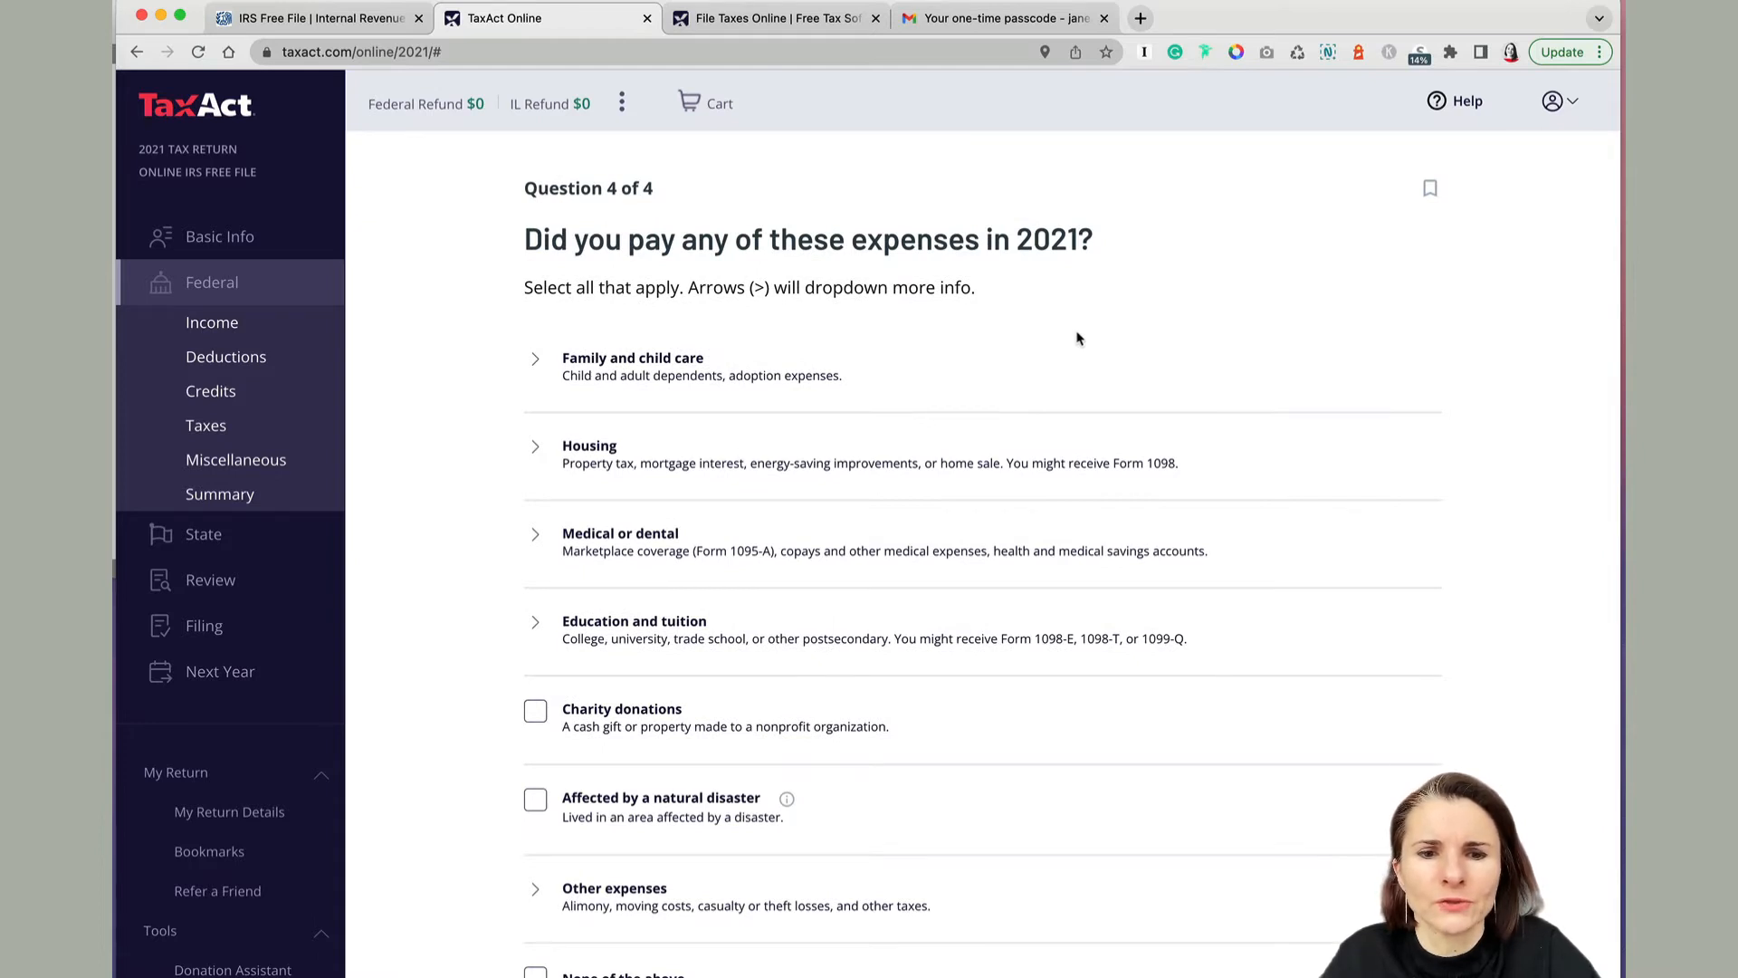
scroll(923, 662, down, 2)
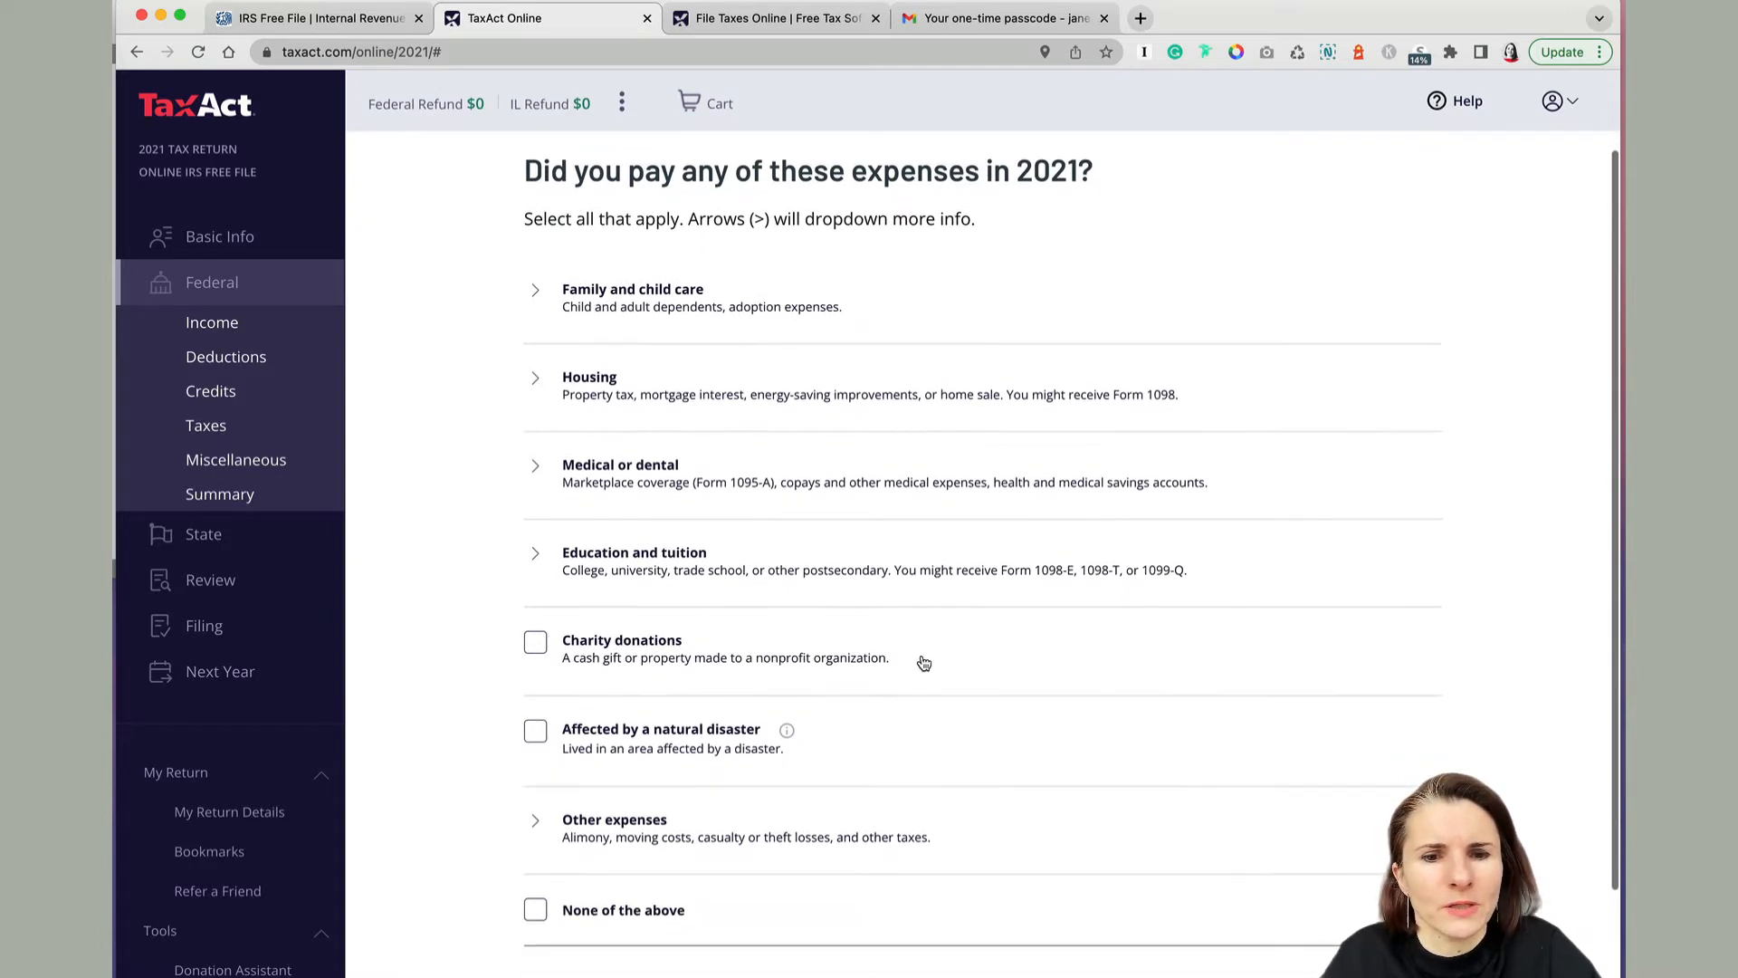
click(536, 644)
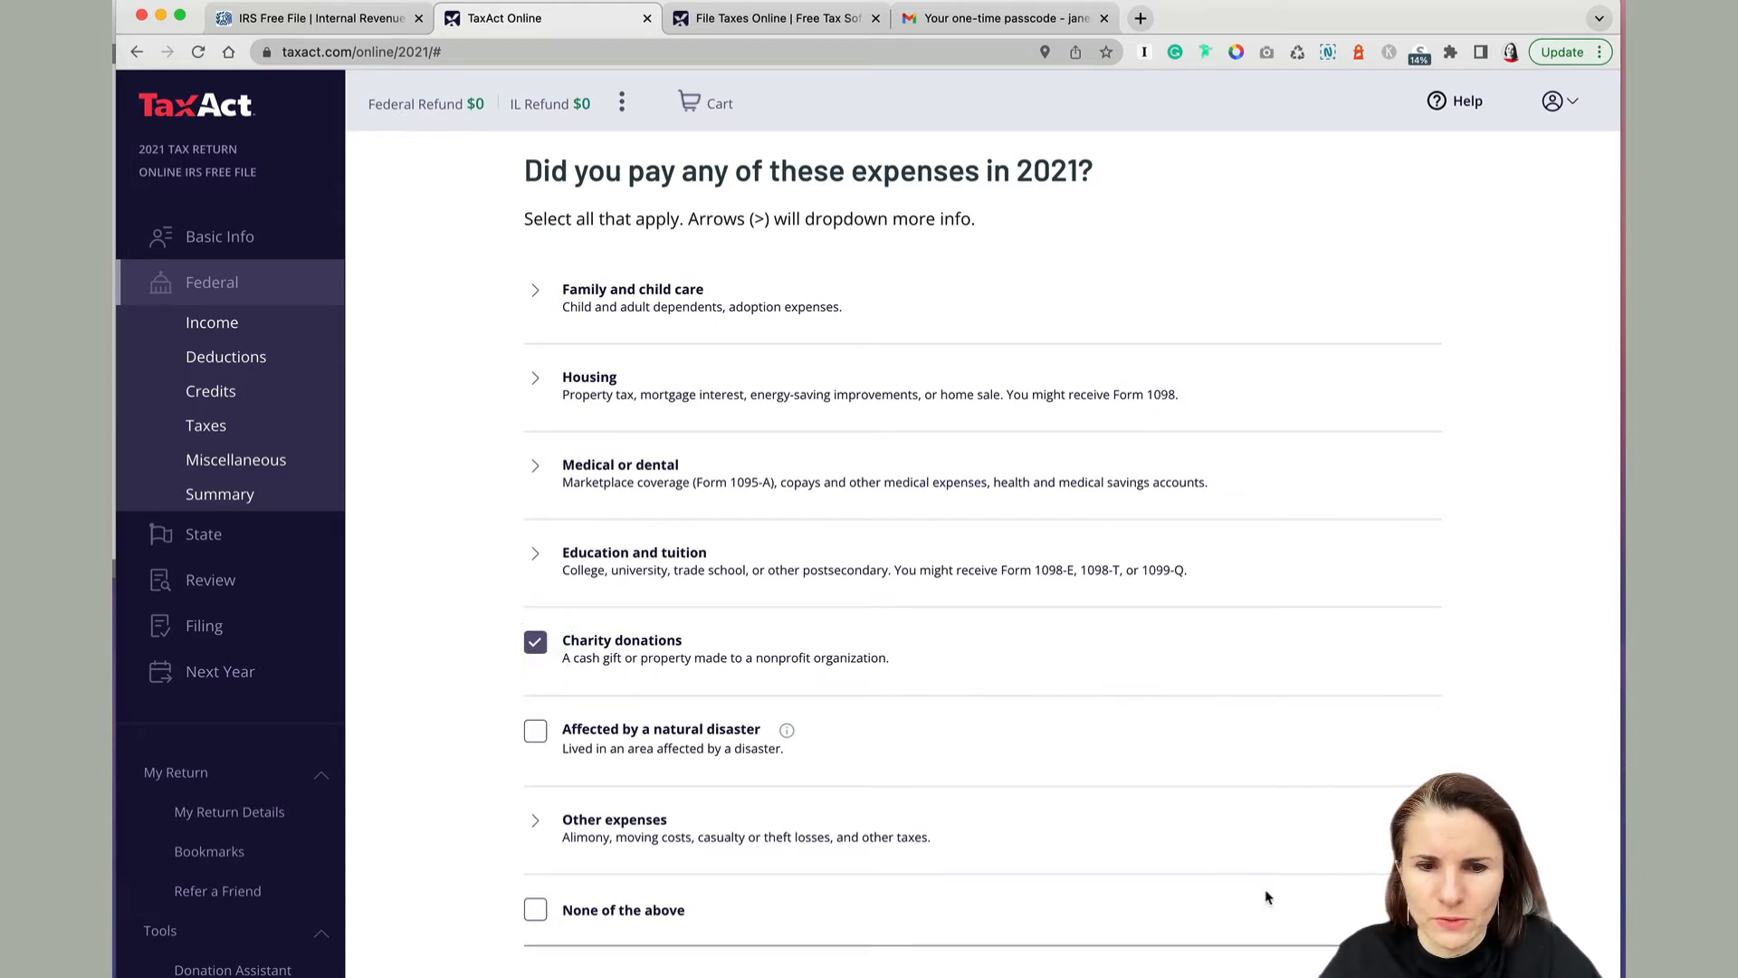
click(1395, 974)
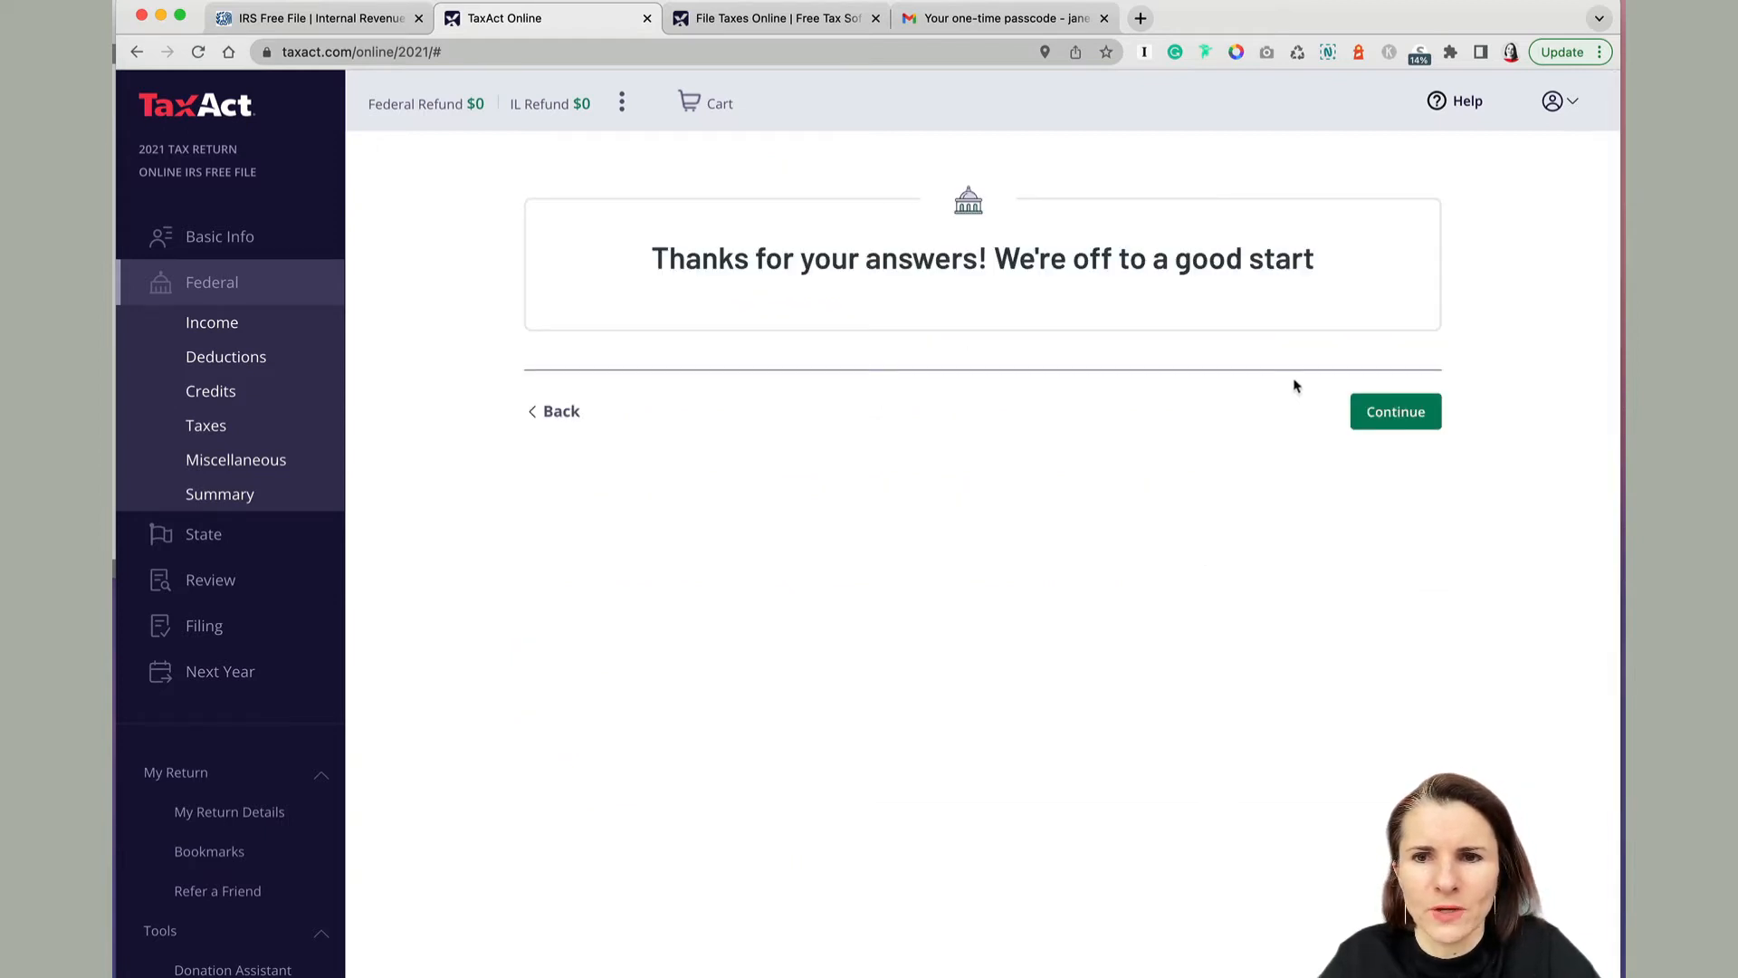
Start the Income section, enter the employer's full identification number (EIN) for the W-2, and proceed to the W-2 boxes
click(1415, 412)
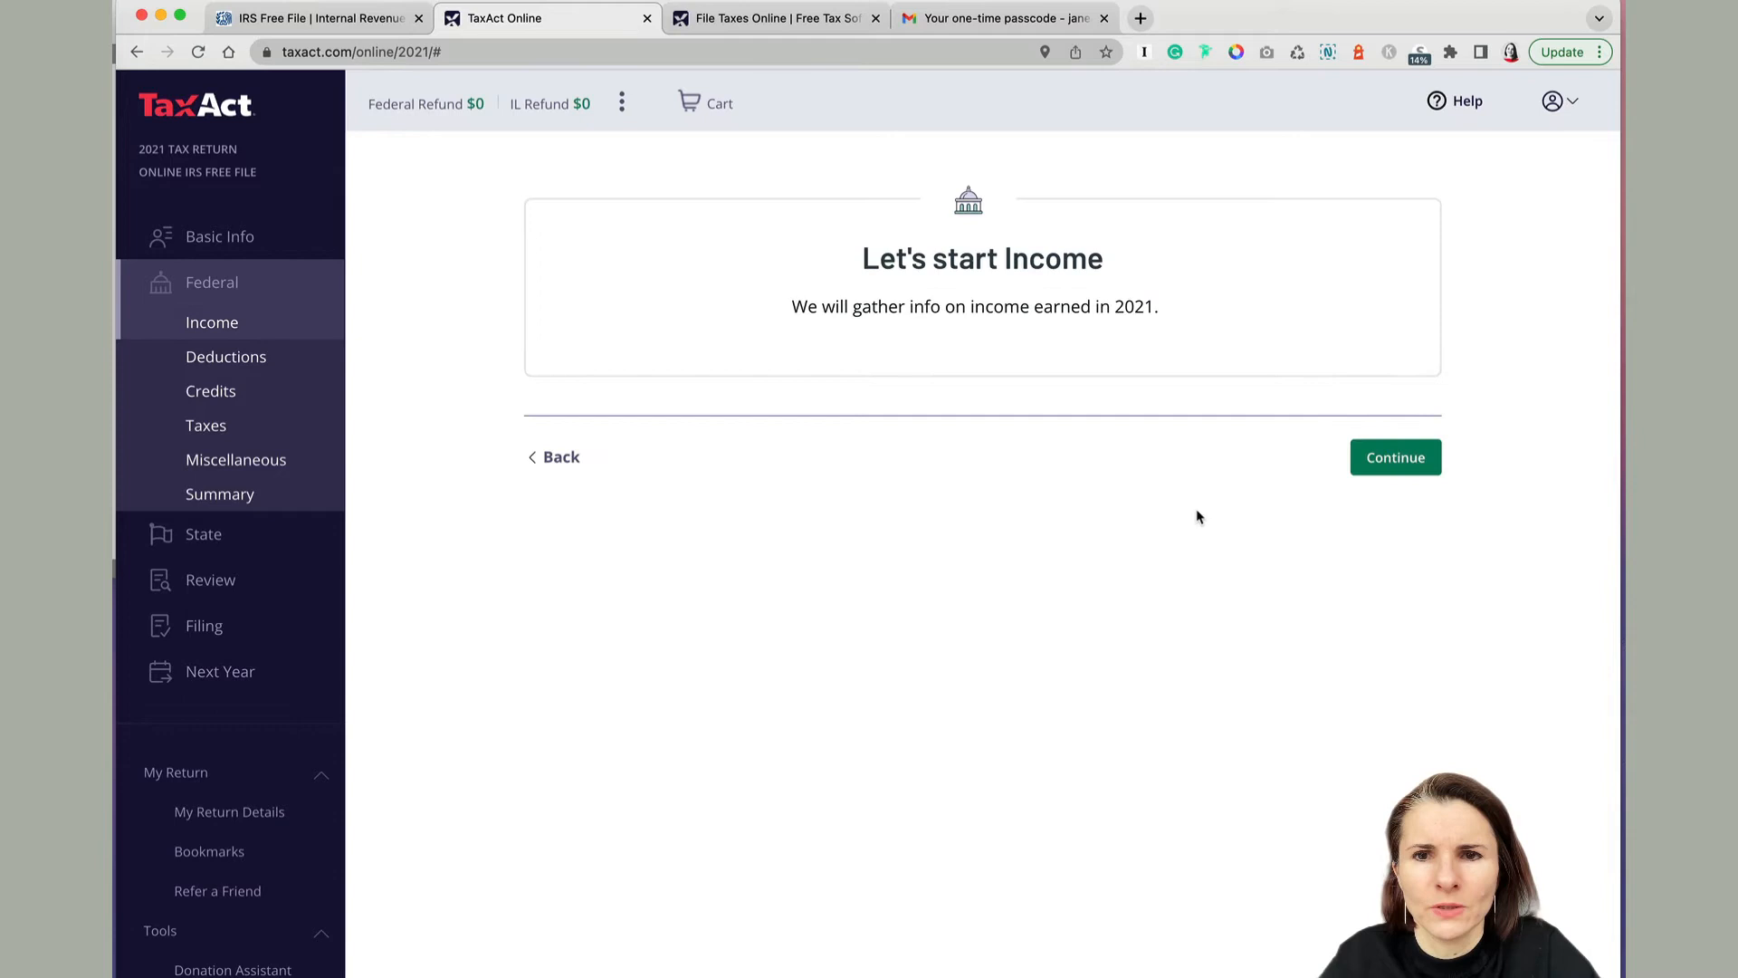
click(1394, 460)
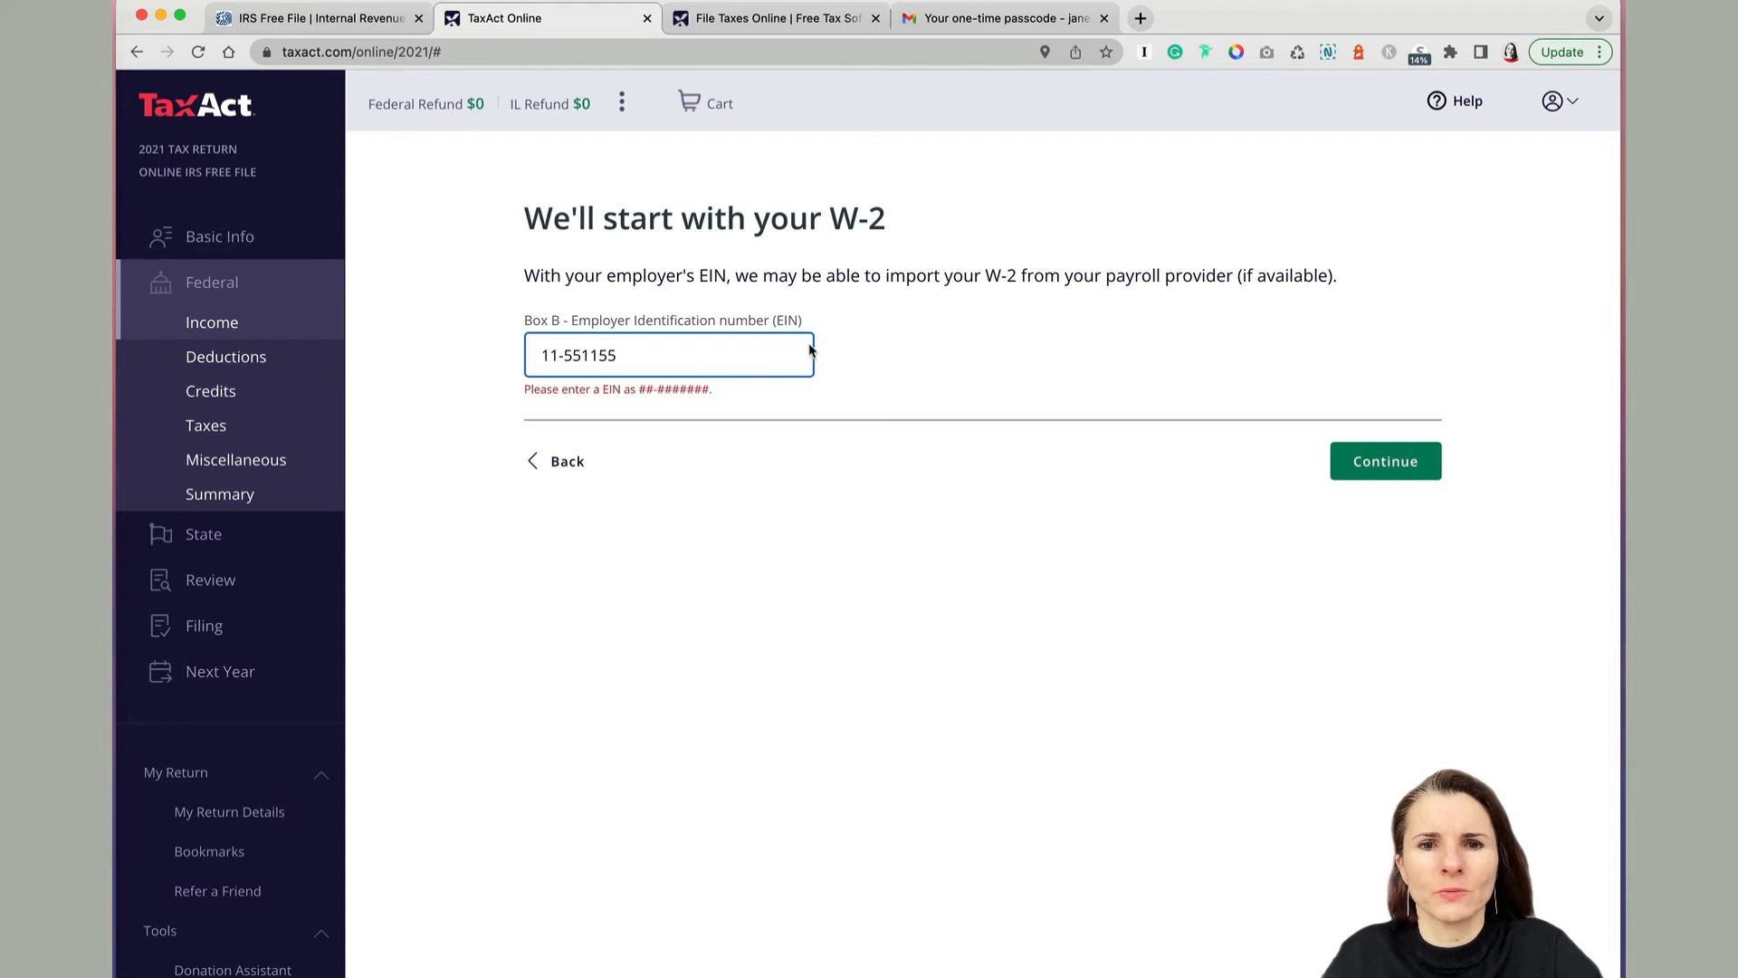
click(676, 358)
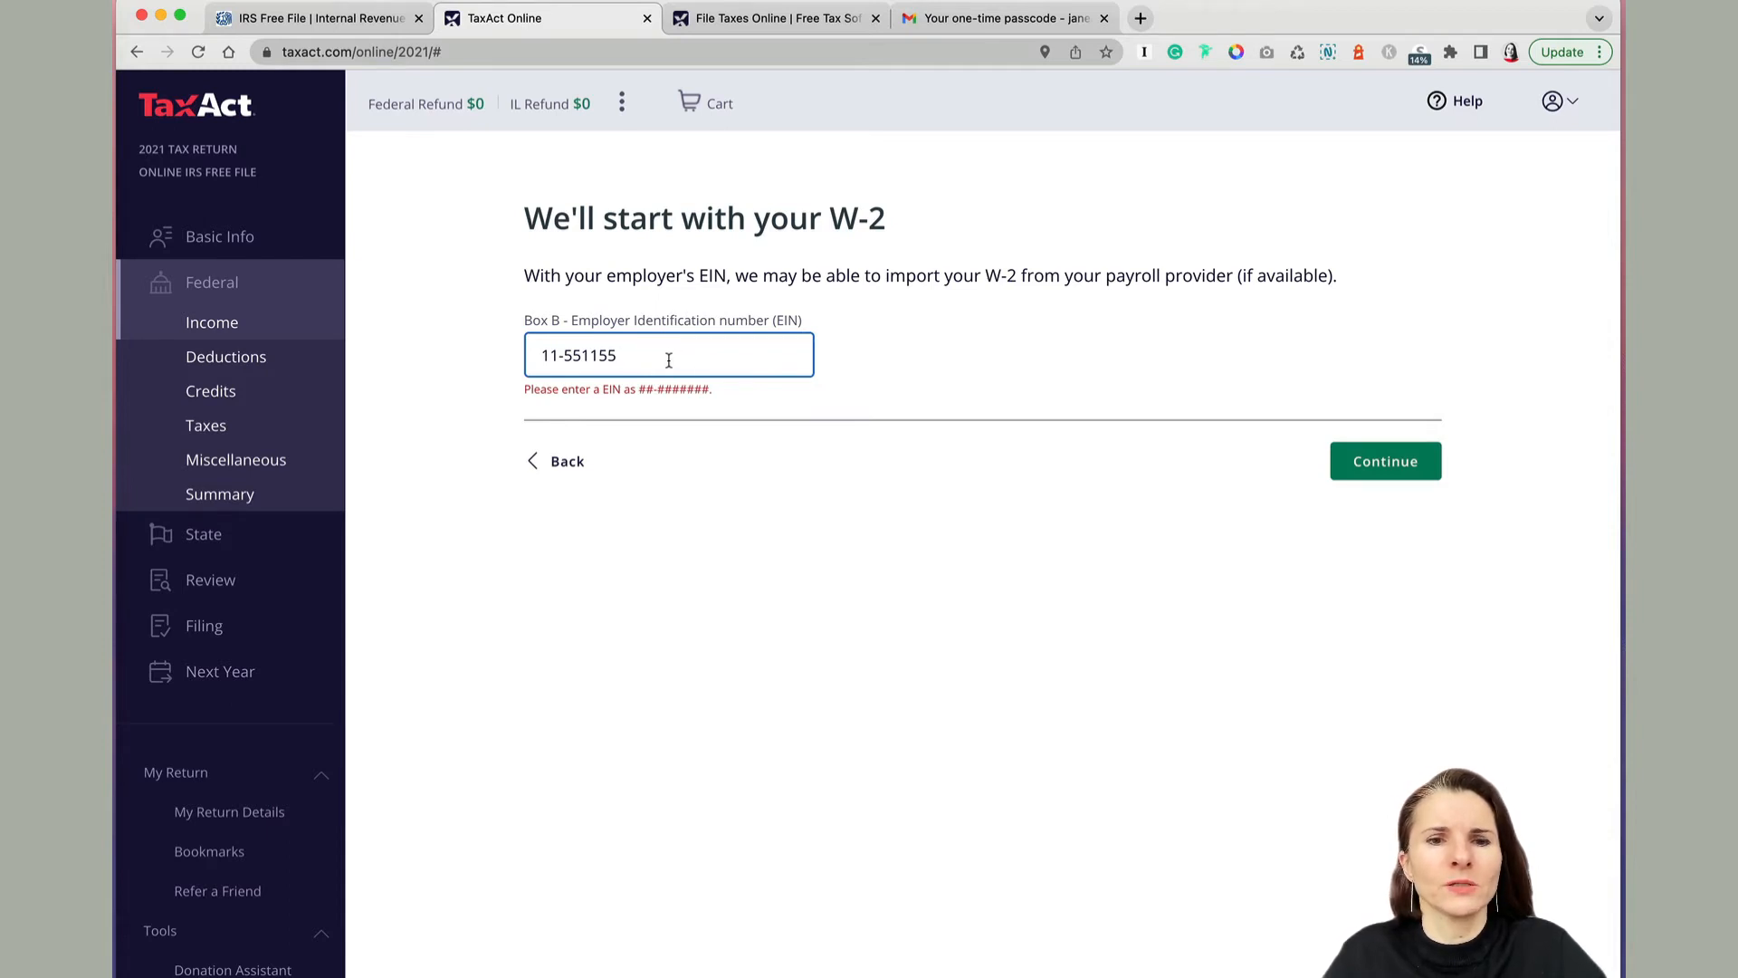
drag(525, 388, 724, 402)
click(727, 364)
text(1)
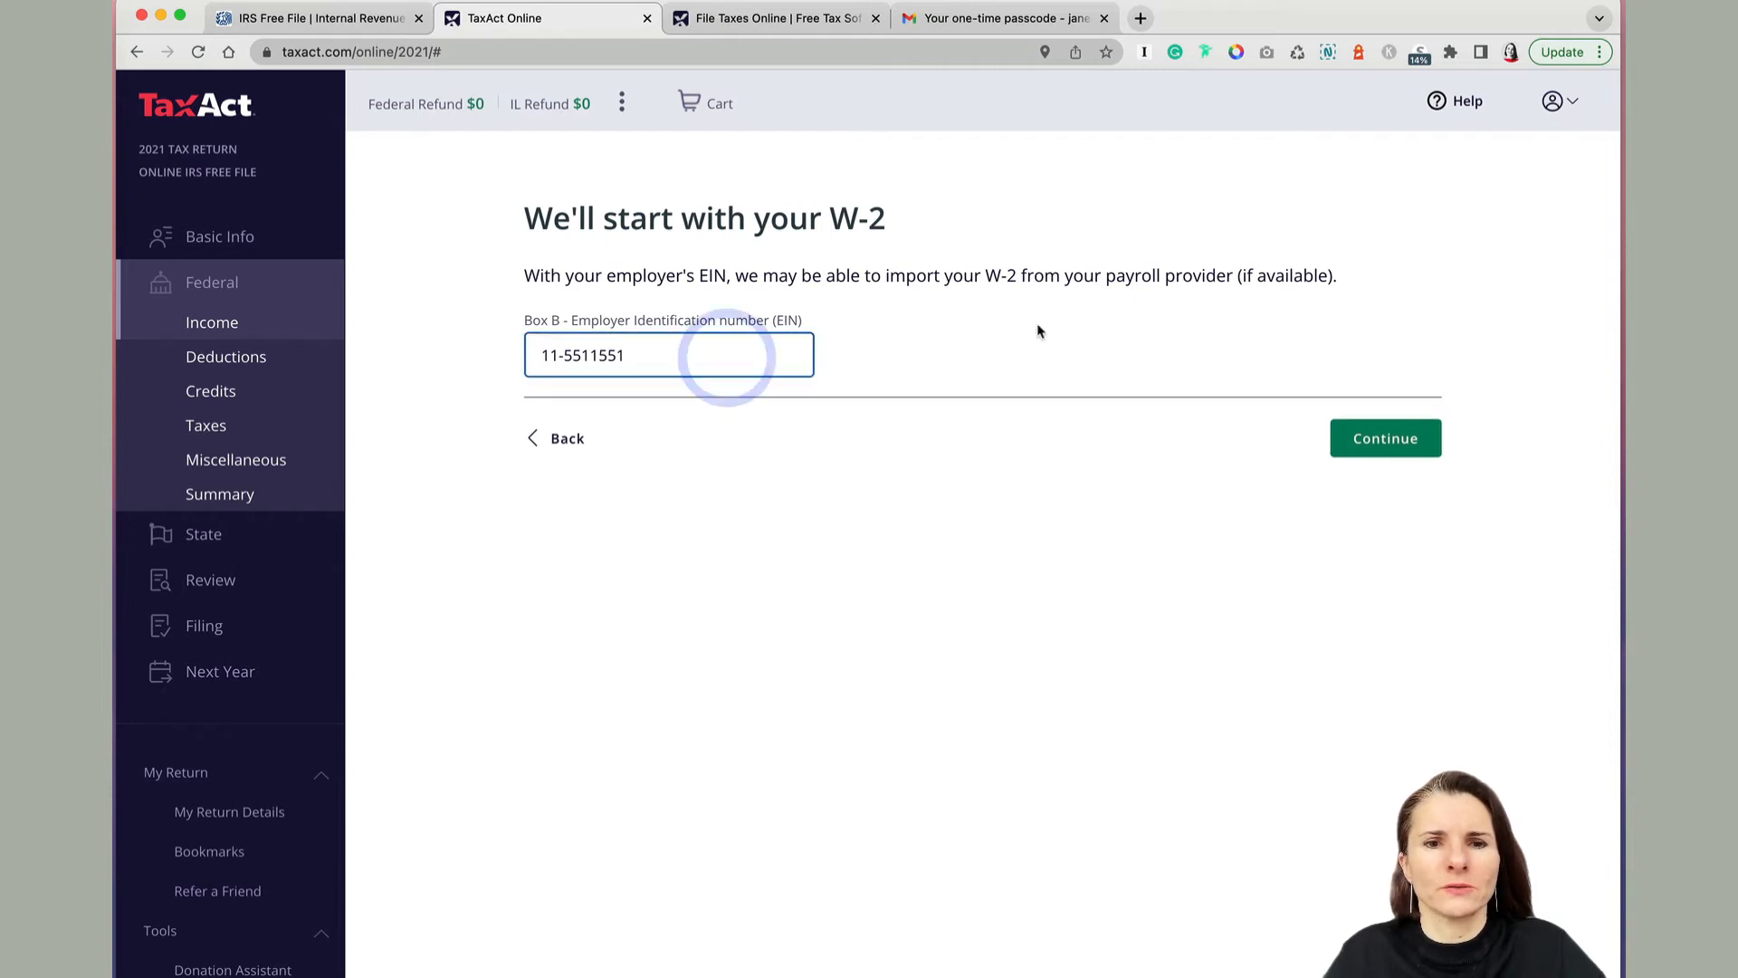
click(1377, 444)
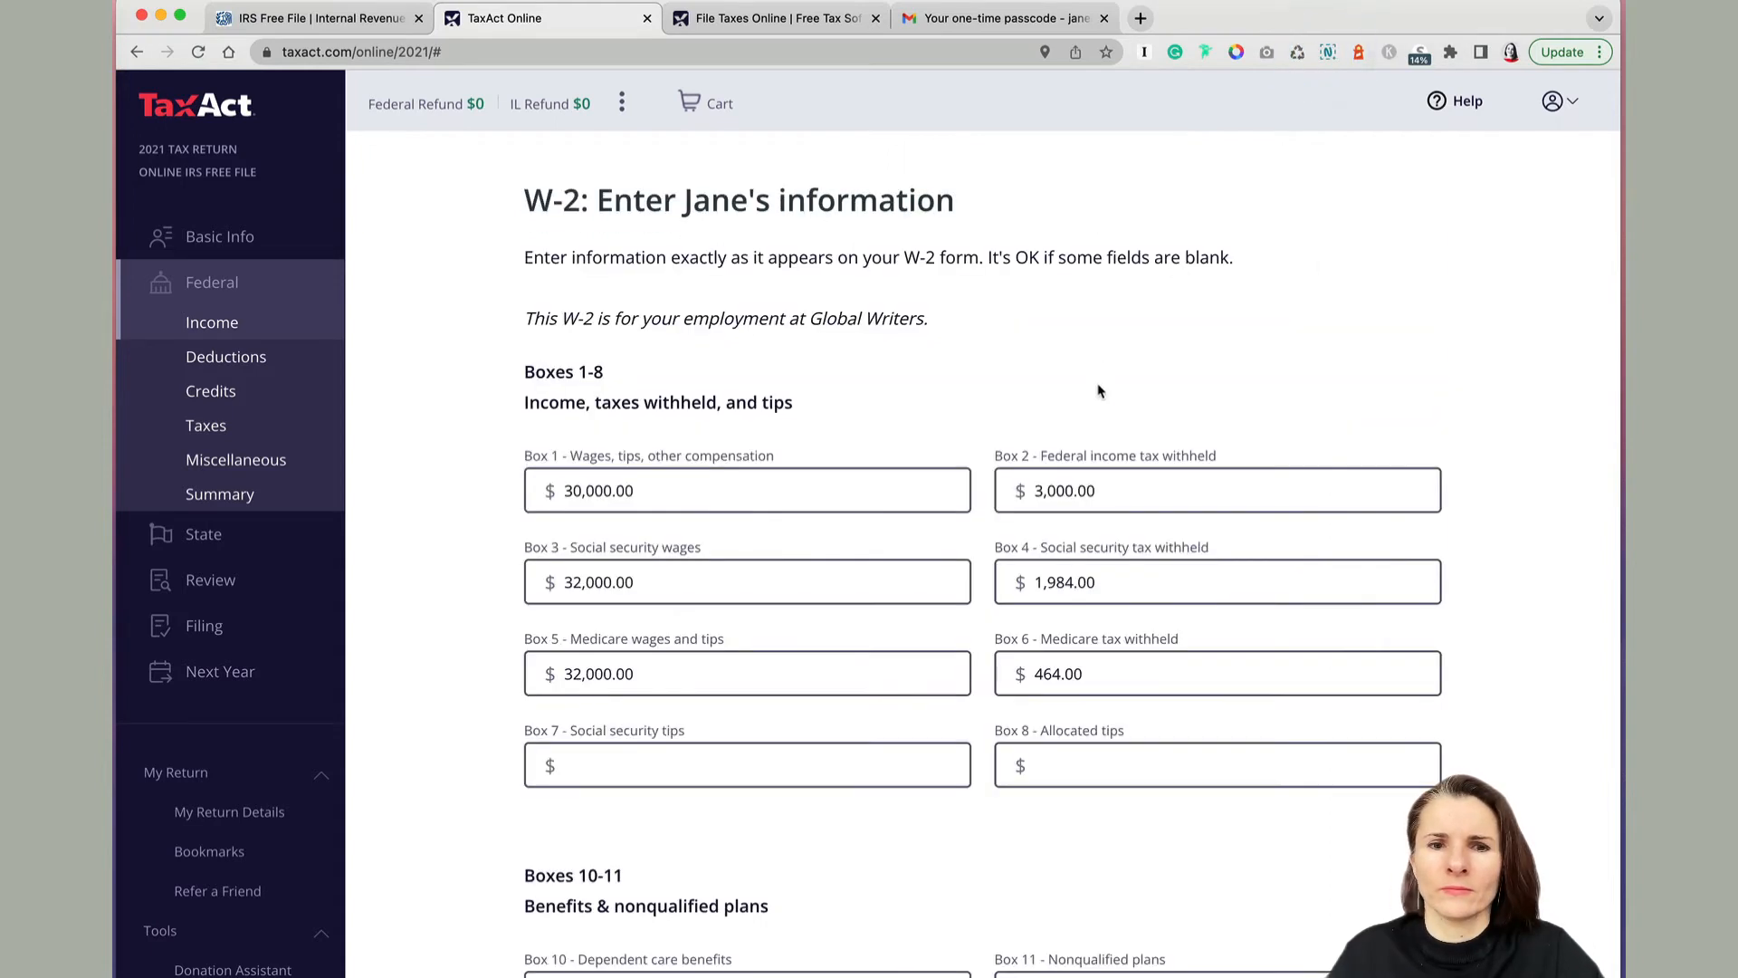
Examine the W-2 wage and withholding boxes, the benefits boxes, and the Box 12 employer codes with their letter code choices
click(784, 493)
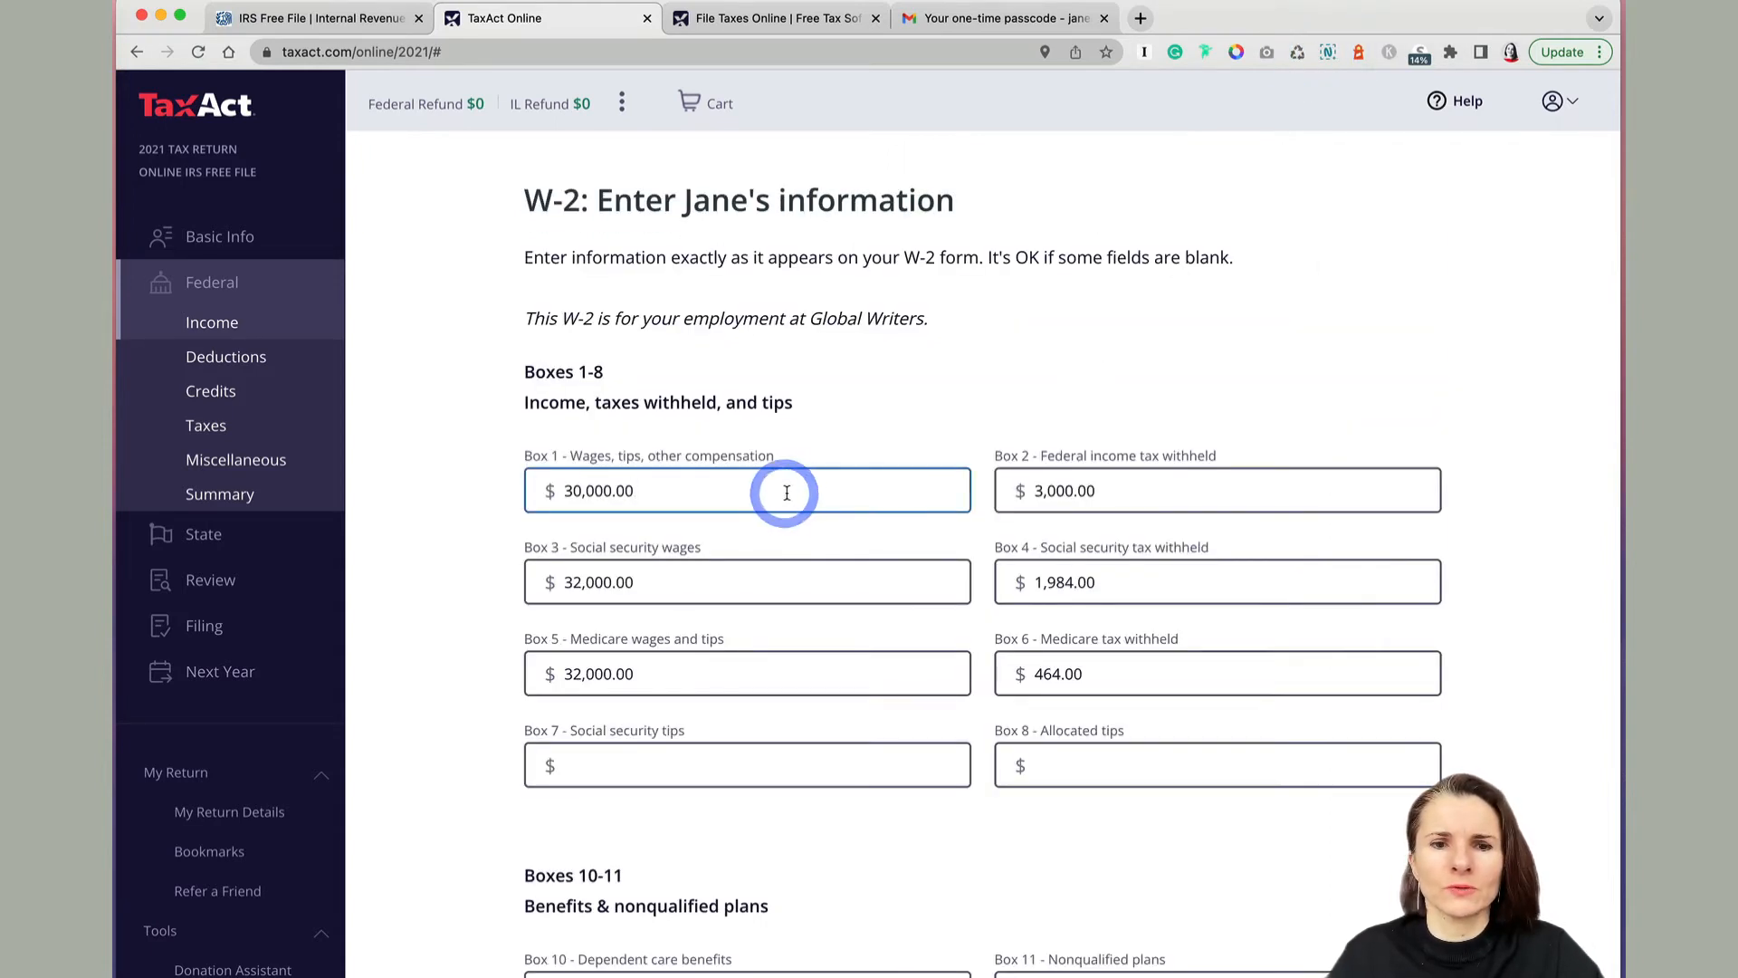
scroll(827, 493, down, 1)
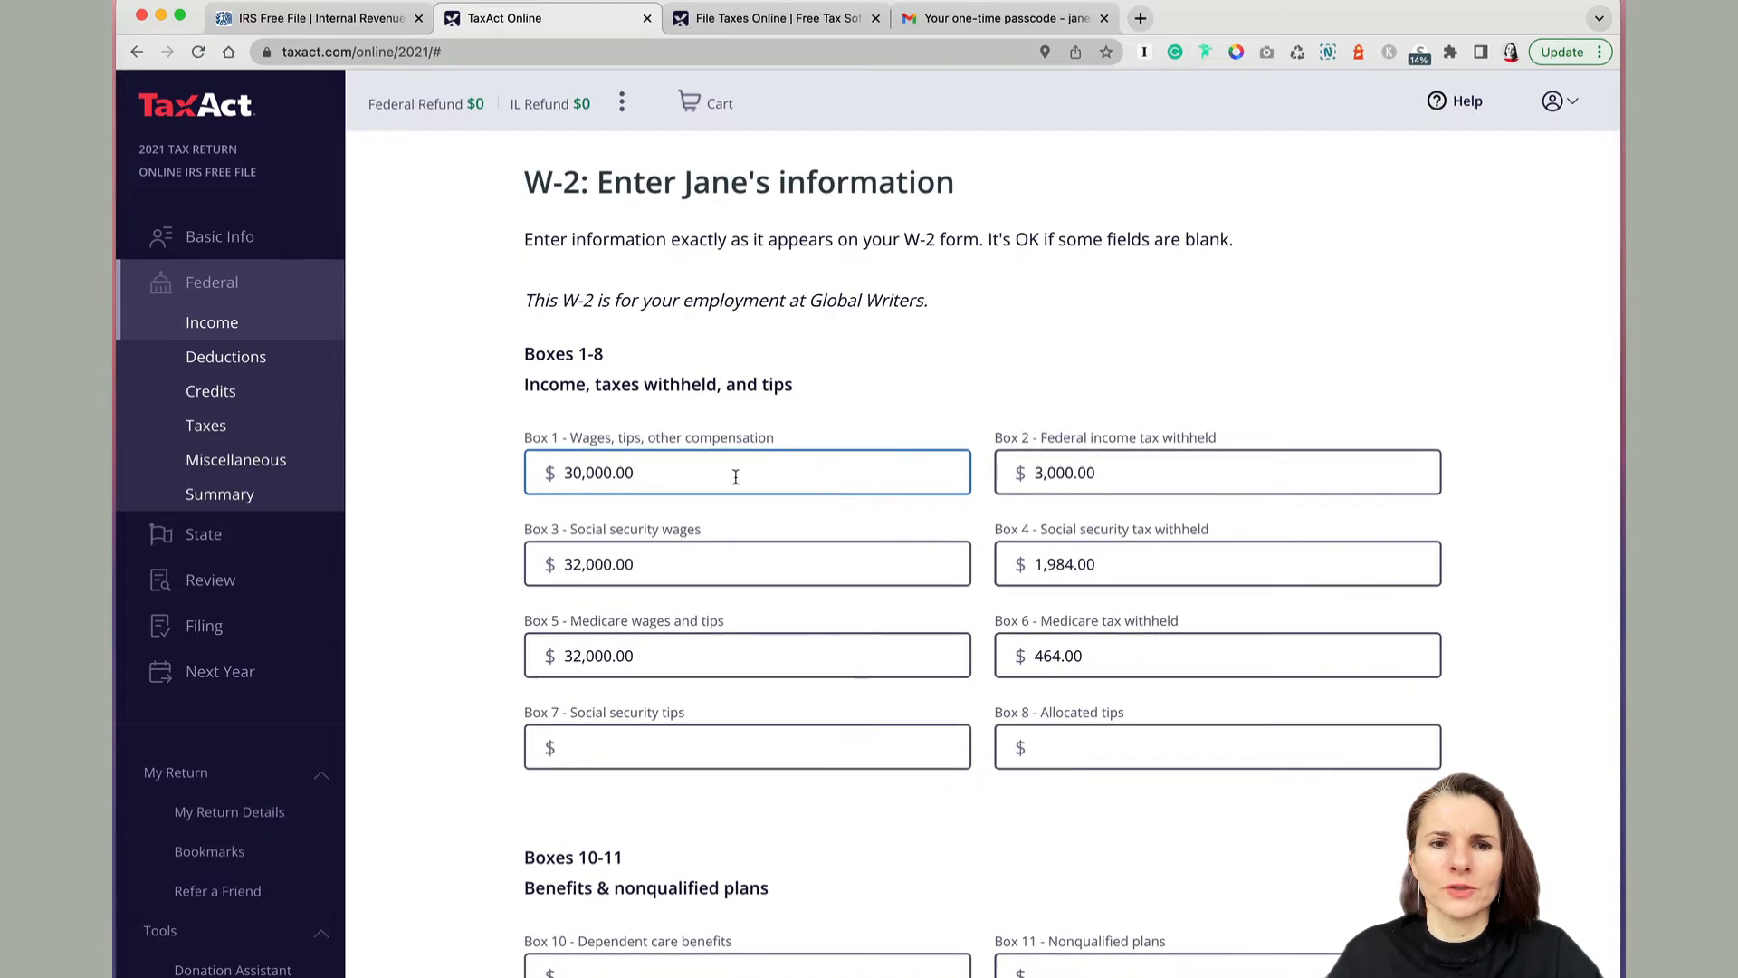
click(731, 476)
scroll(732, 477, down, 1)
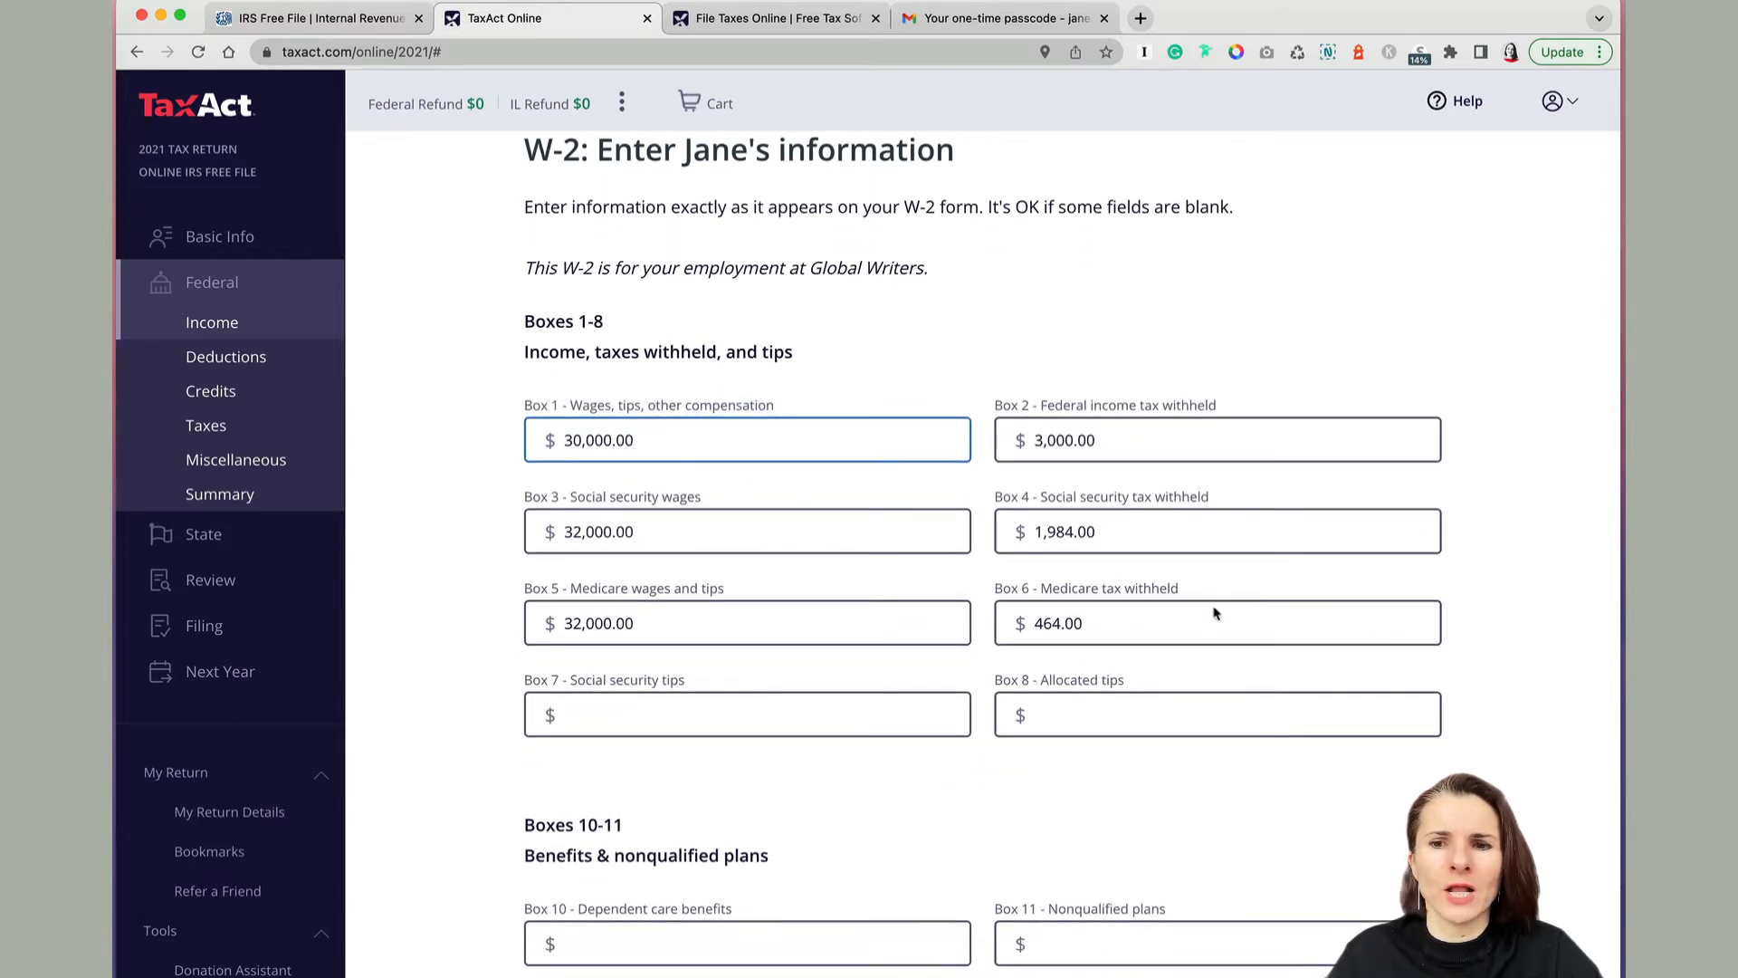
click(1193, 625)
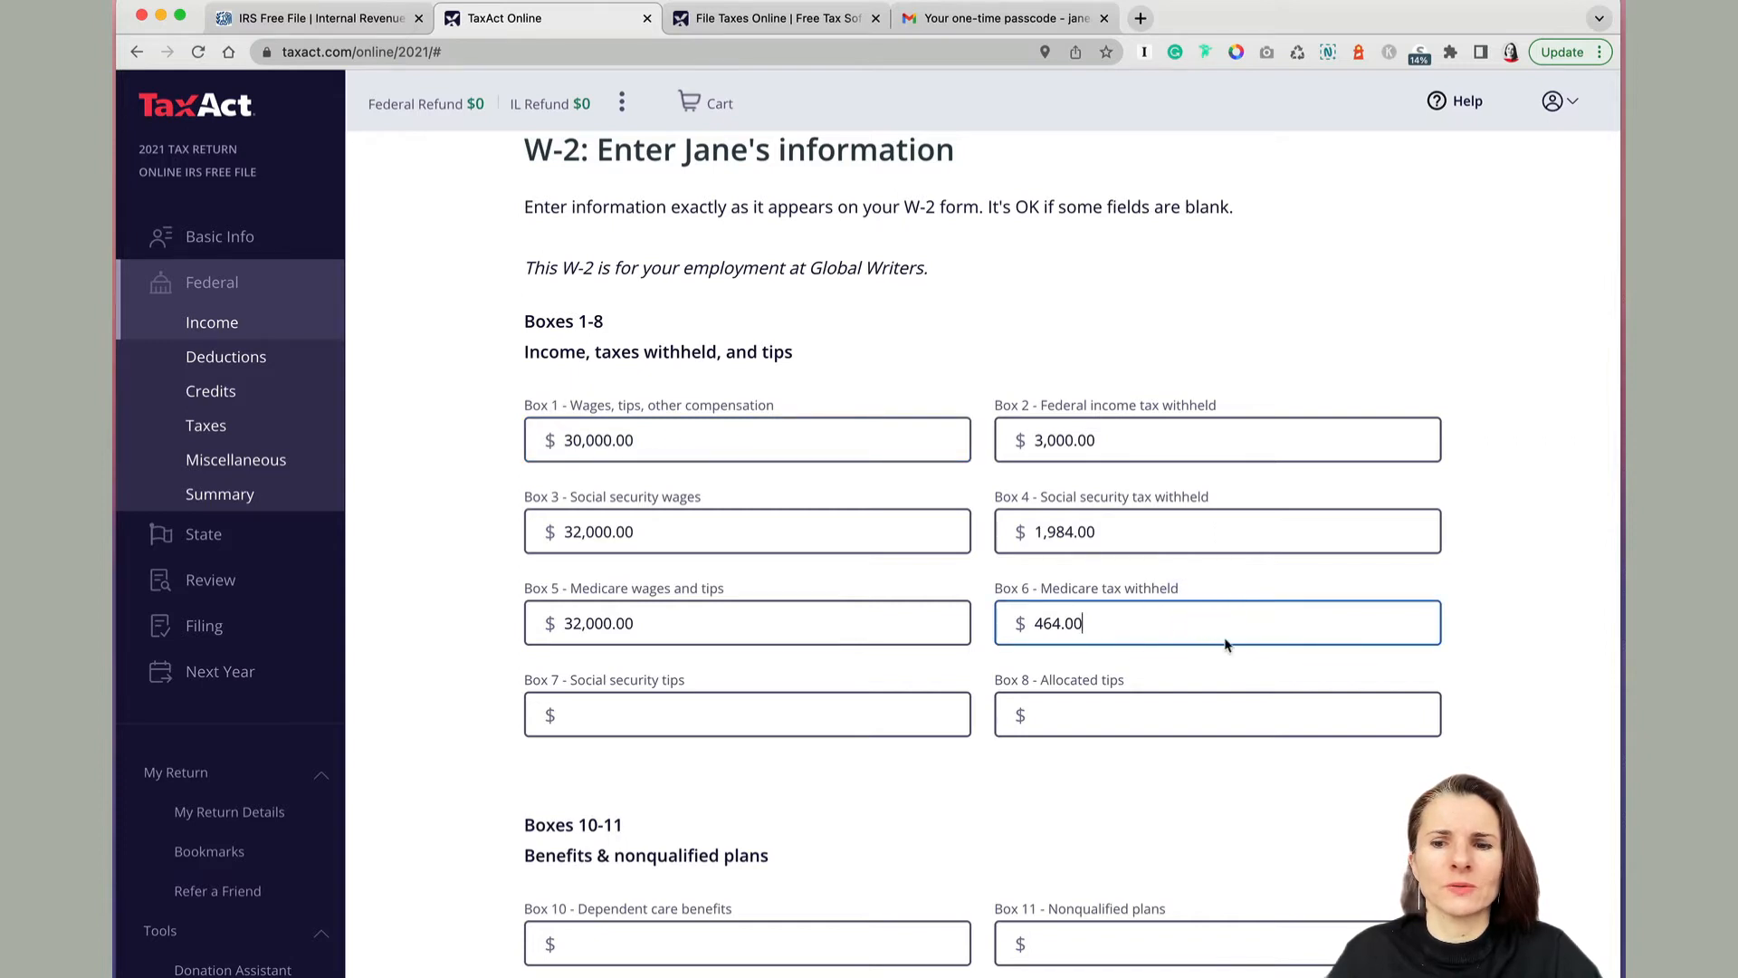
scroll(1227, 645, down, 1)
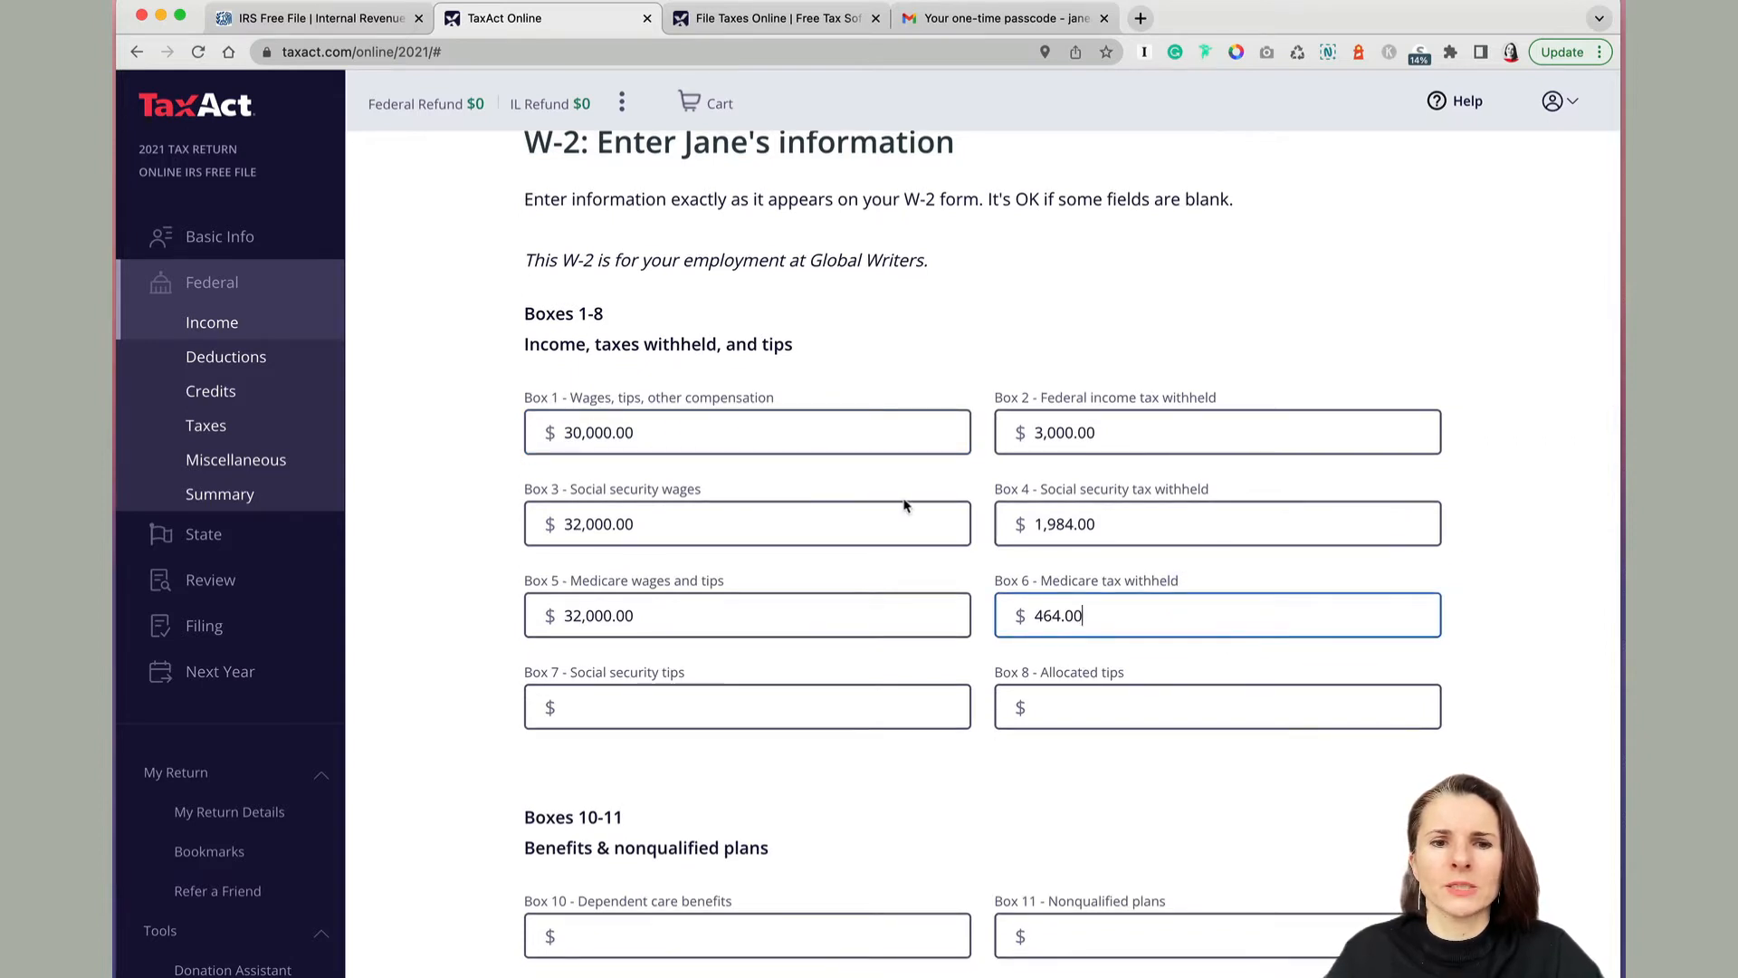
scroll(832, 567, down, 3)
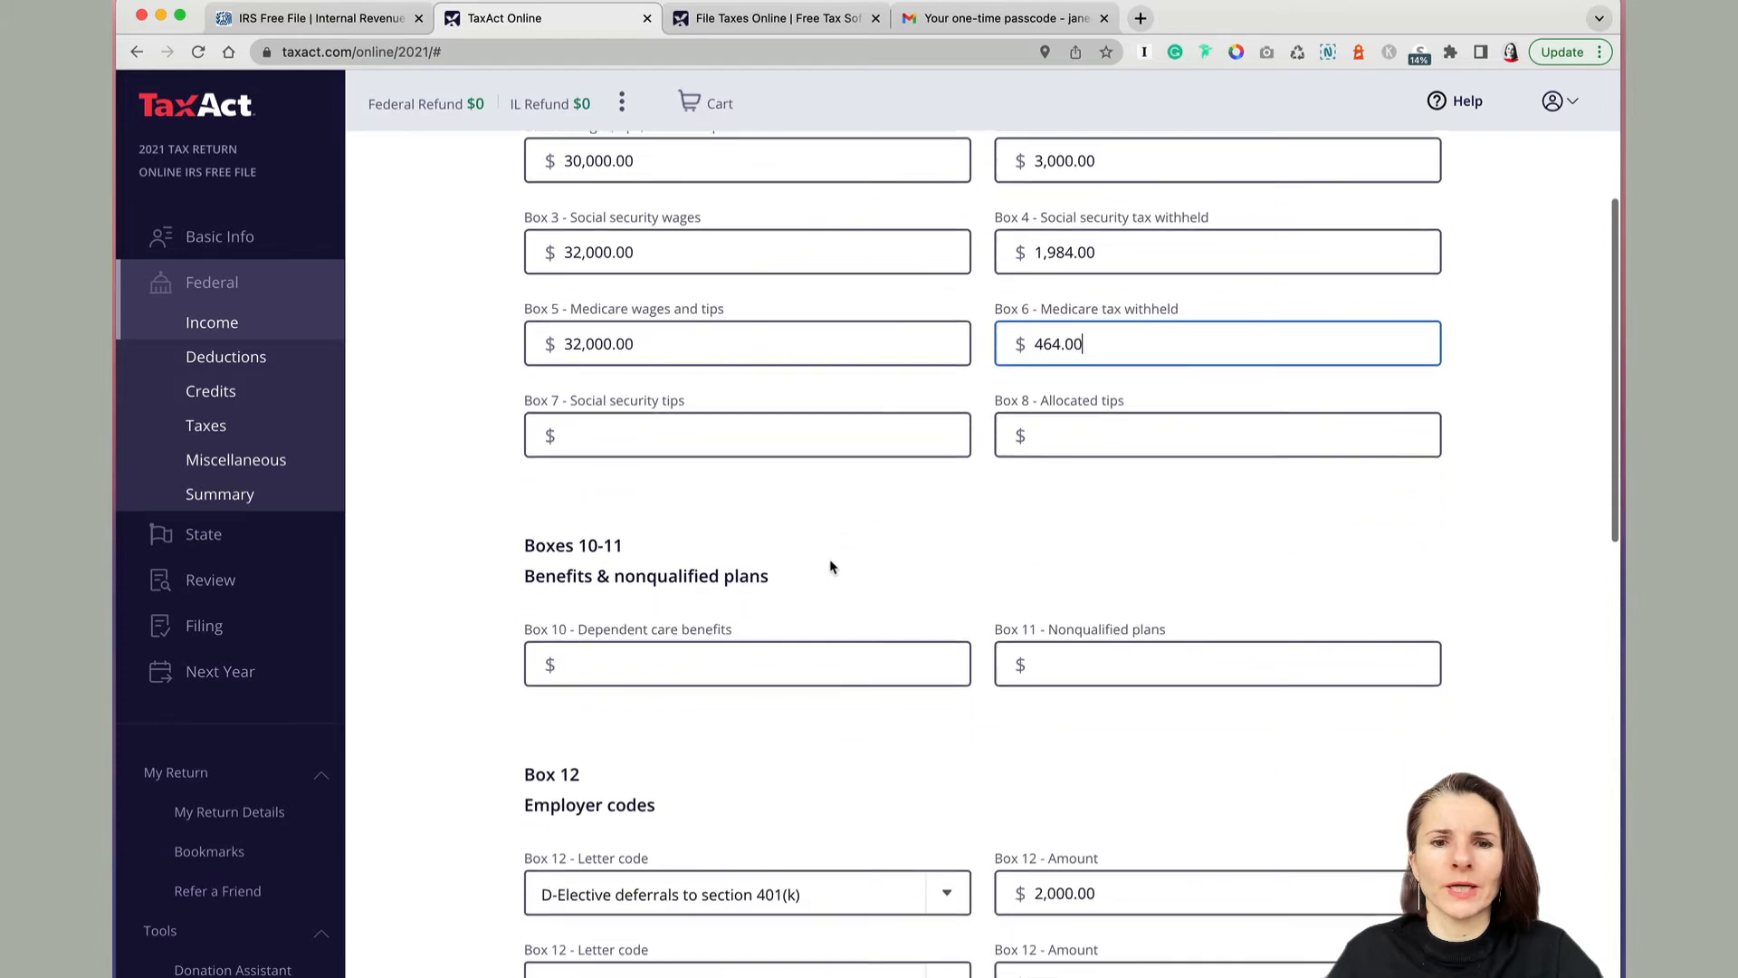
scroll(831, 567, down, 5)
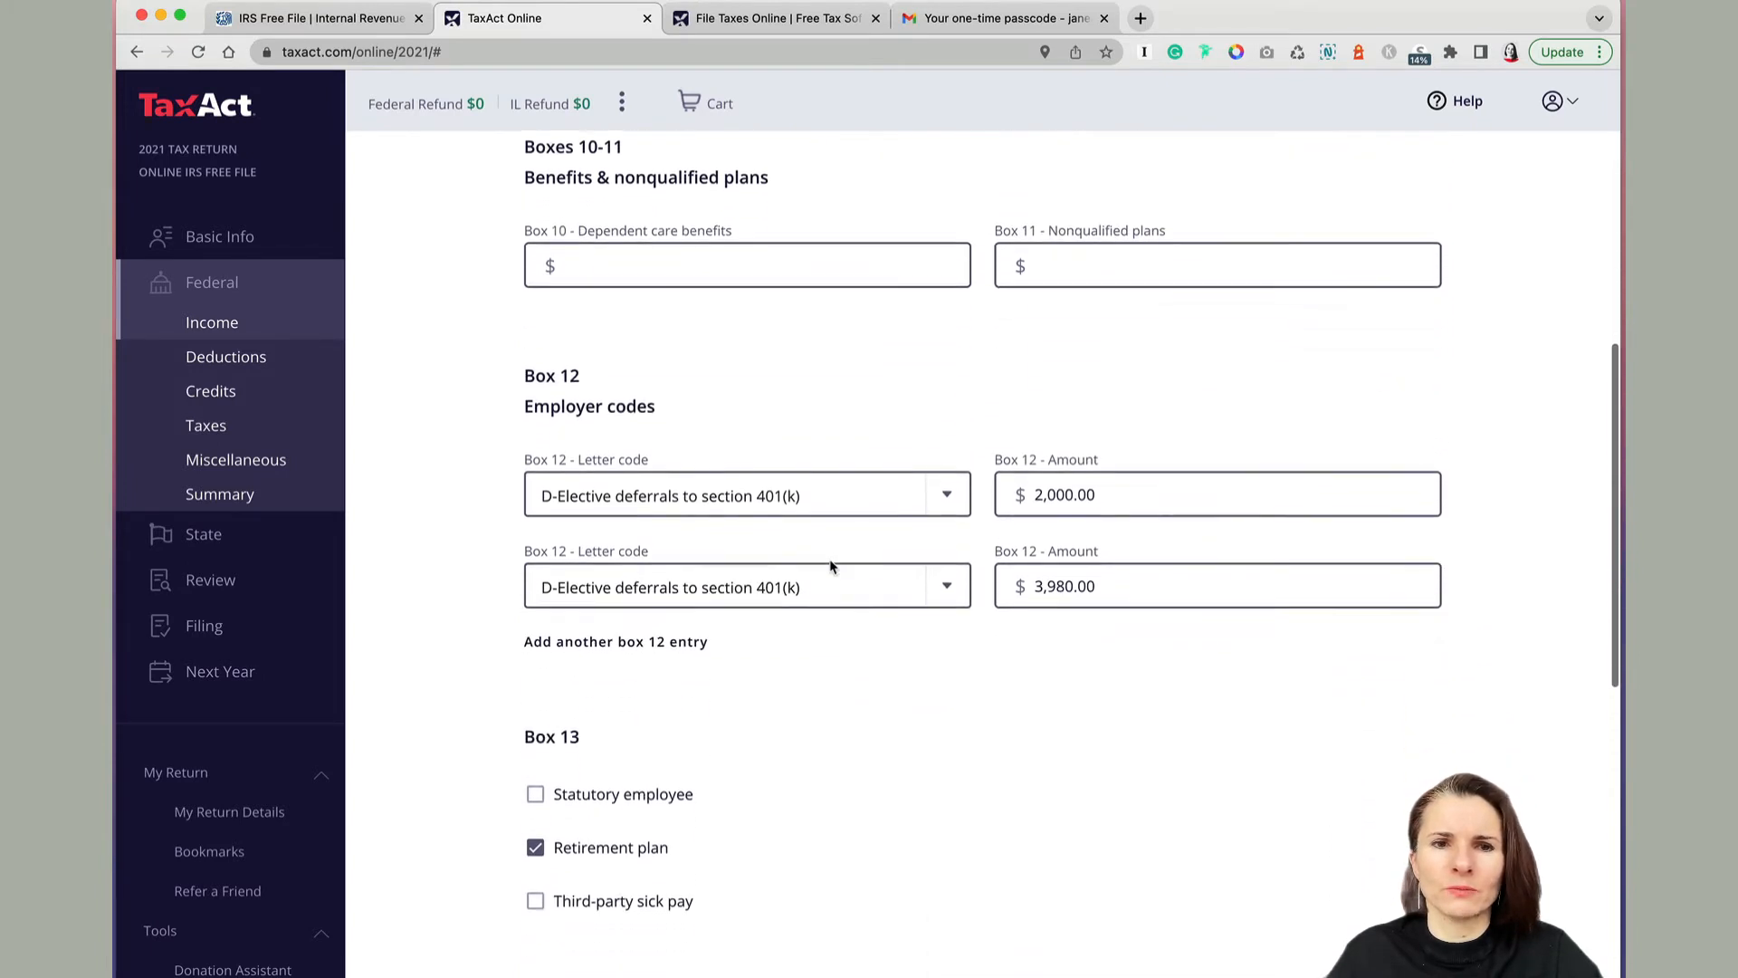
scroll(950, 691, down, 1)
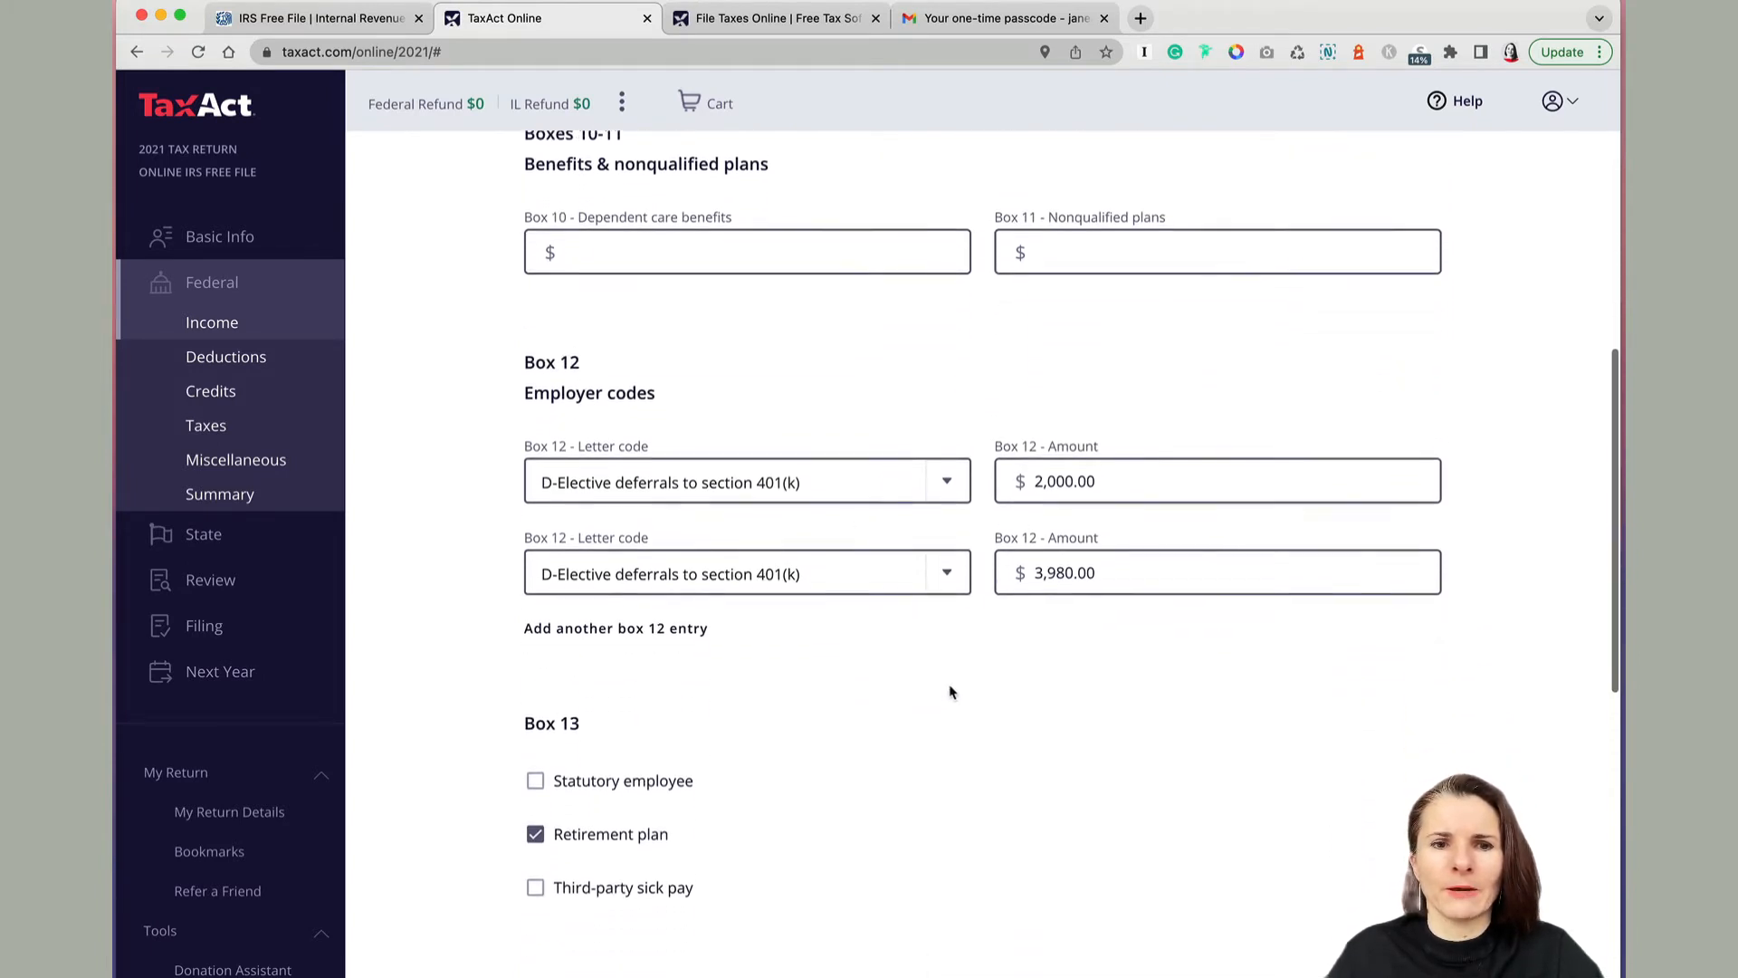
scroll(950, 692, down, 2)
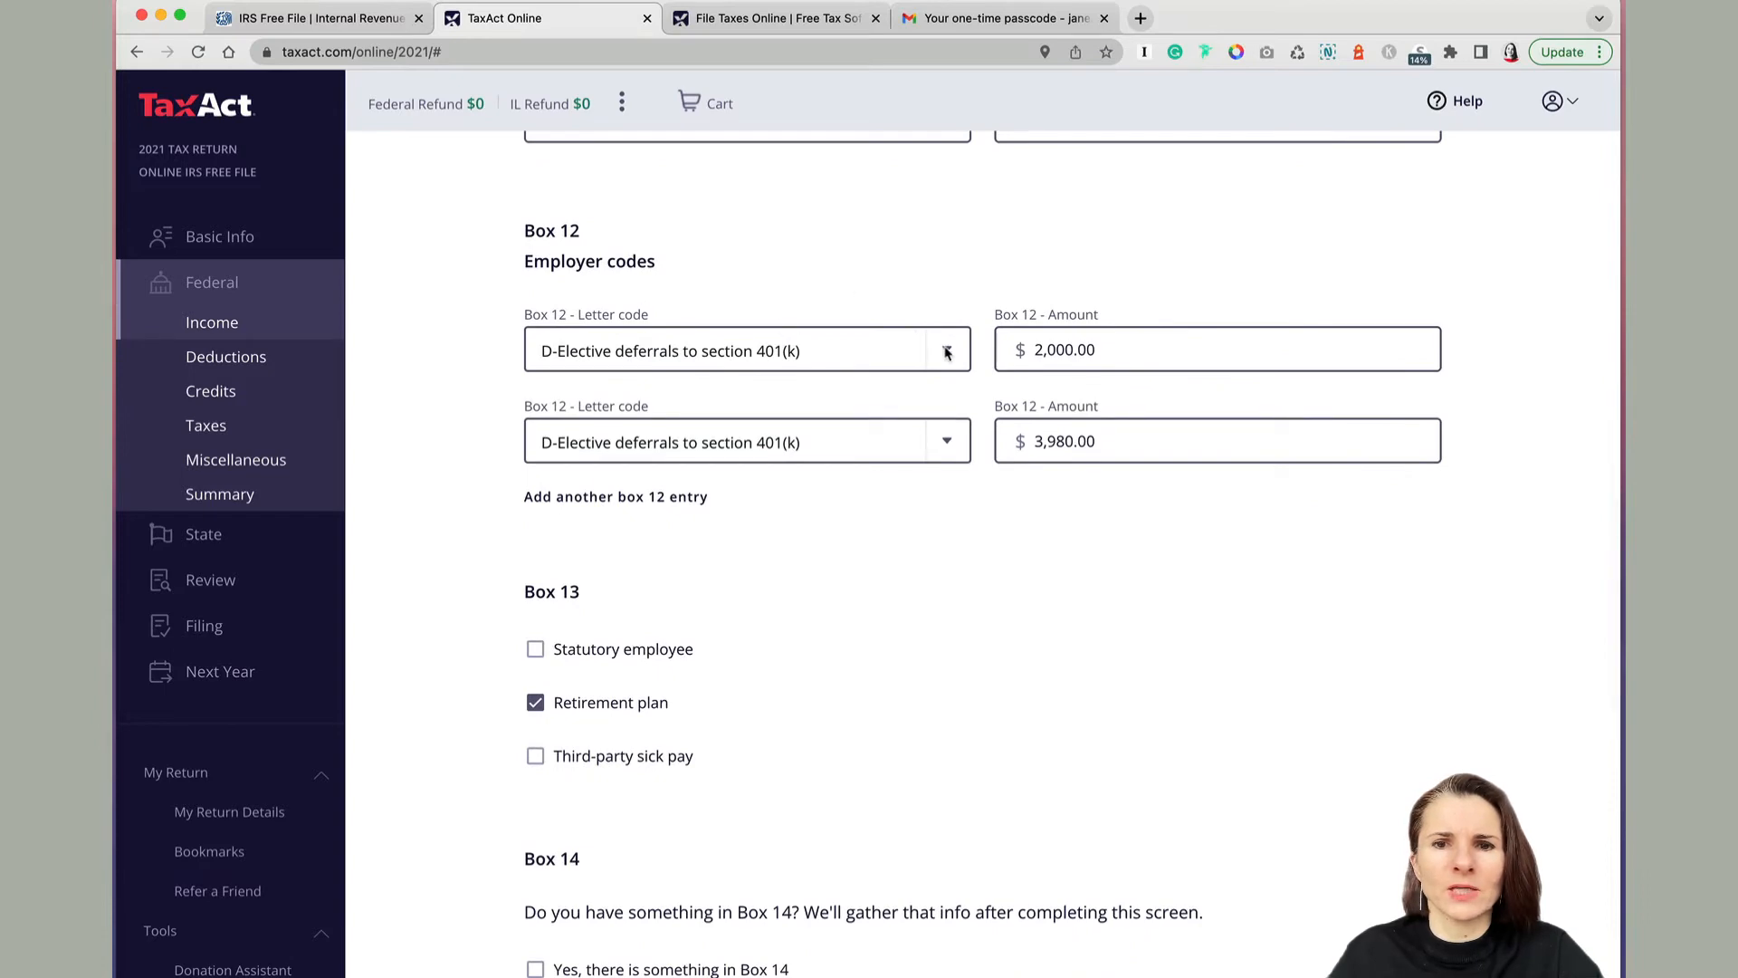
click(946, 353)
click(945, 347)
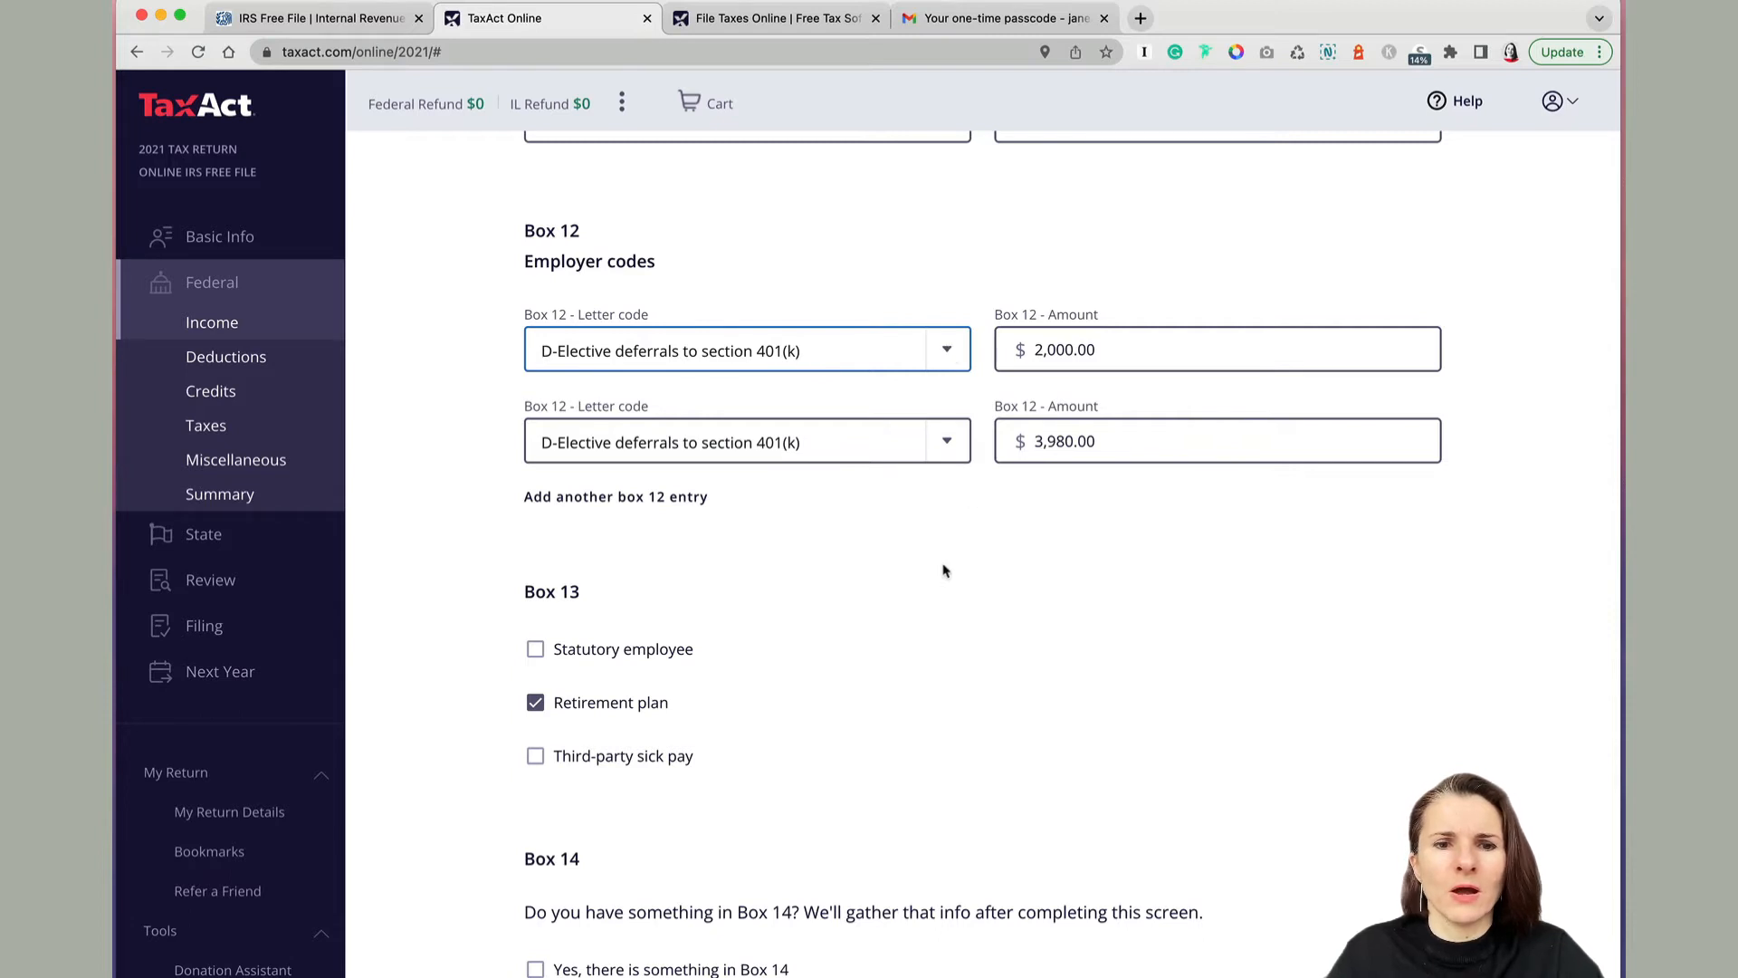
Submit the completed W-2 for Global Writers and decline to add another W-2
scroll(944, 571, down, 10)
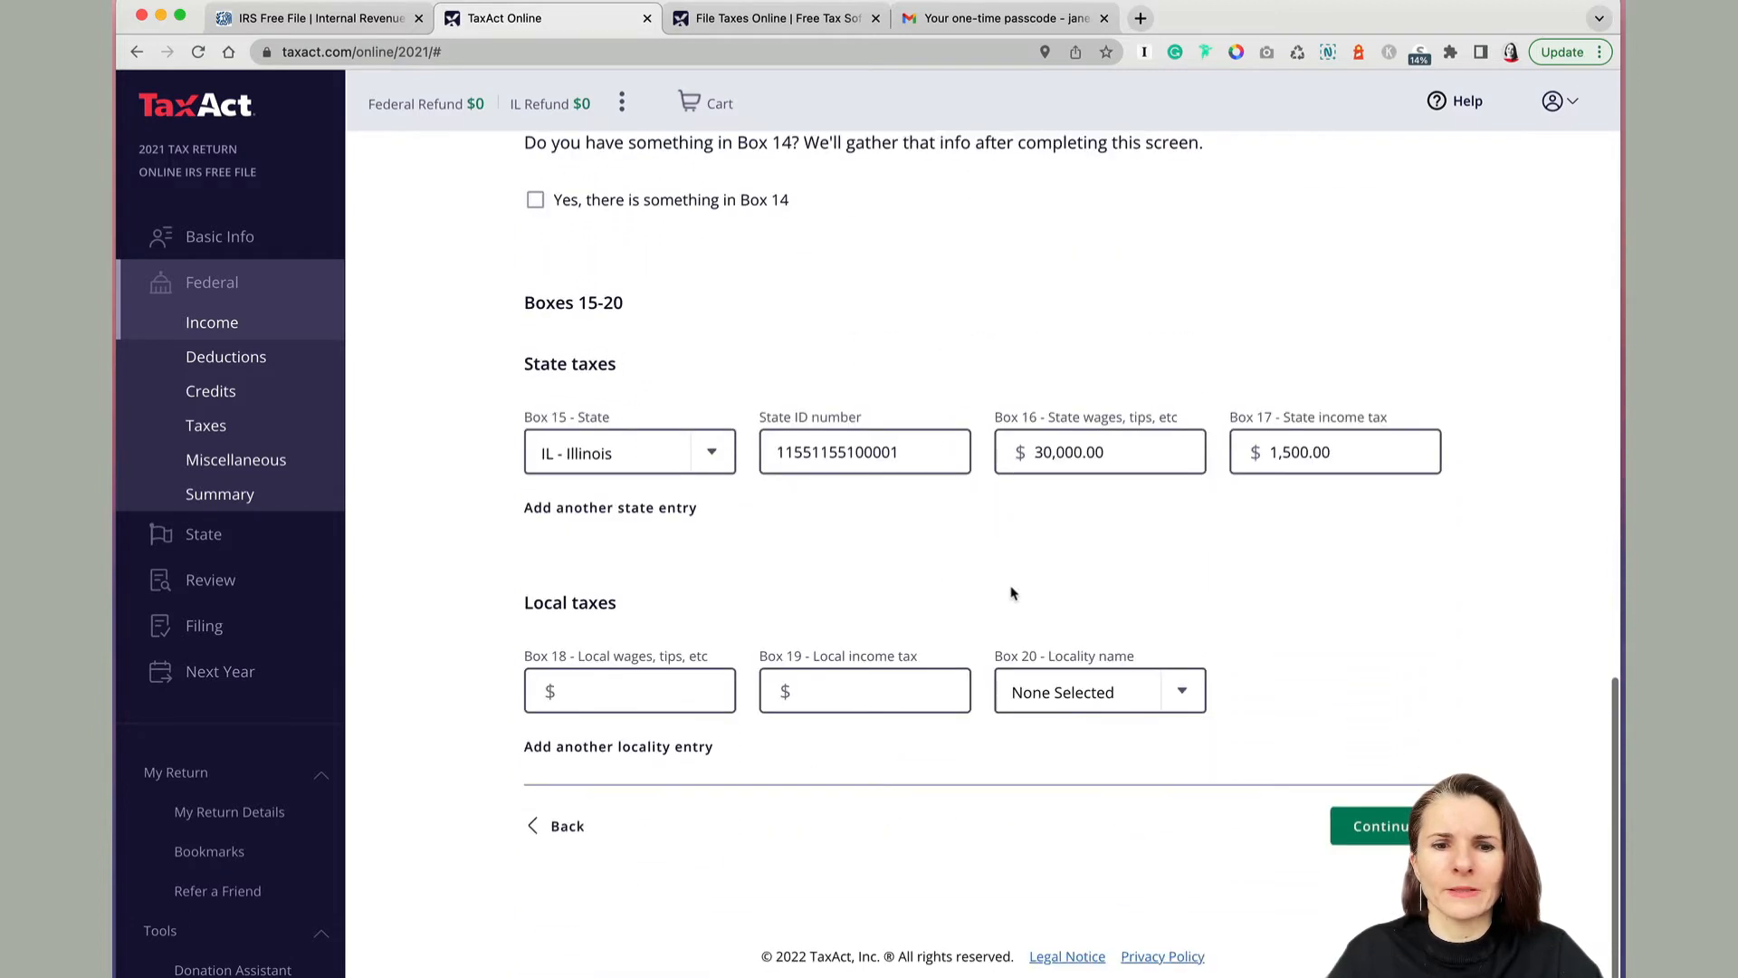
click(1373, 824)
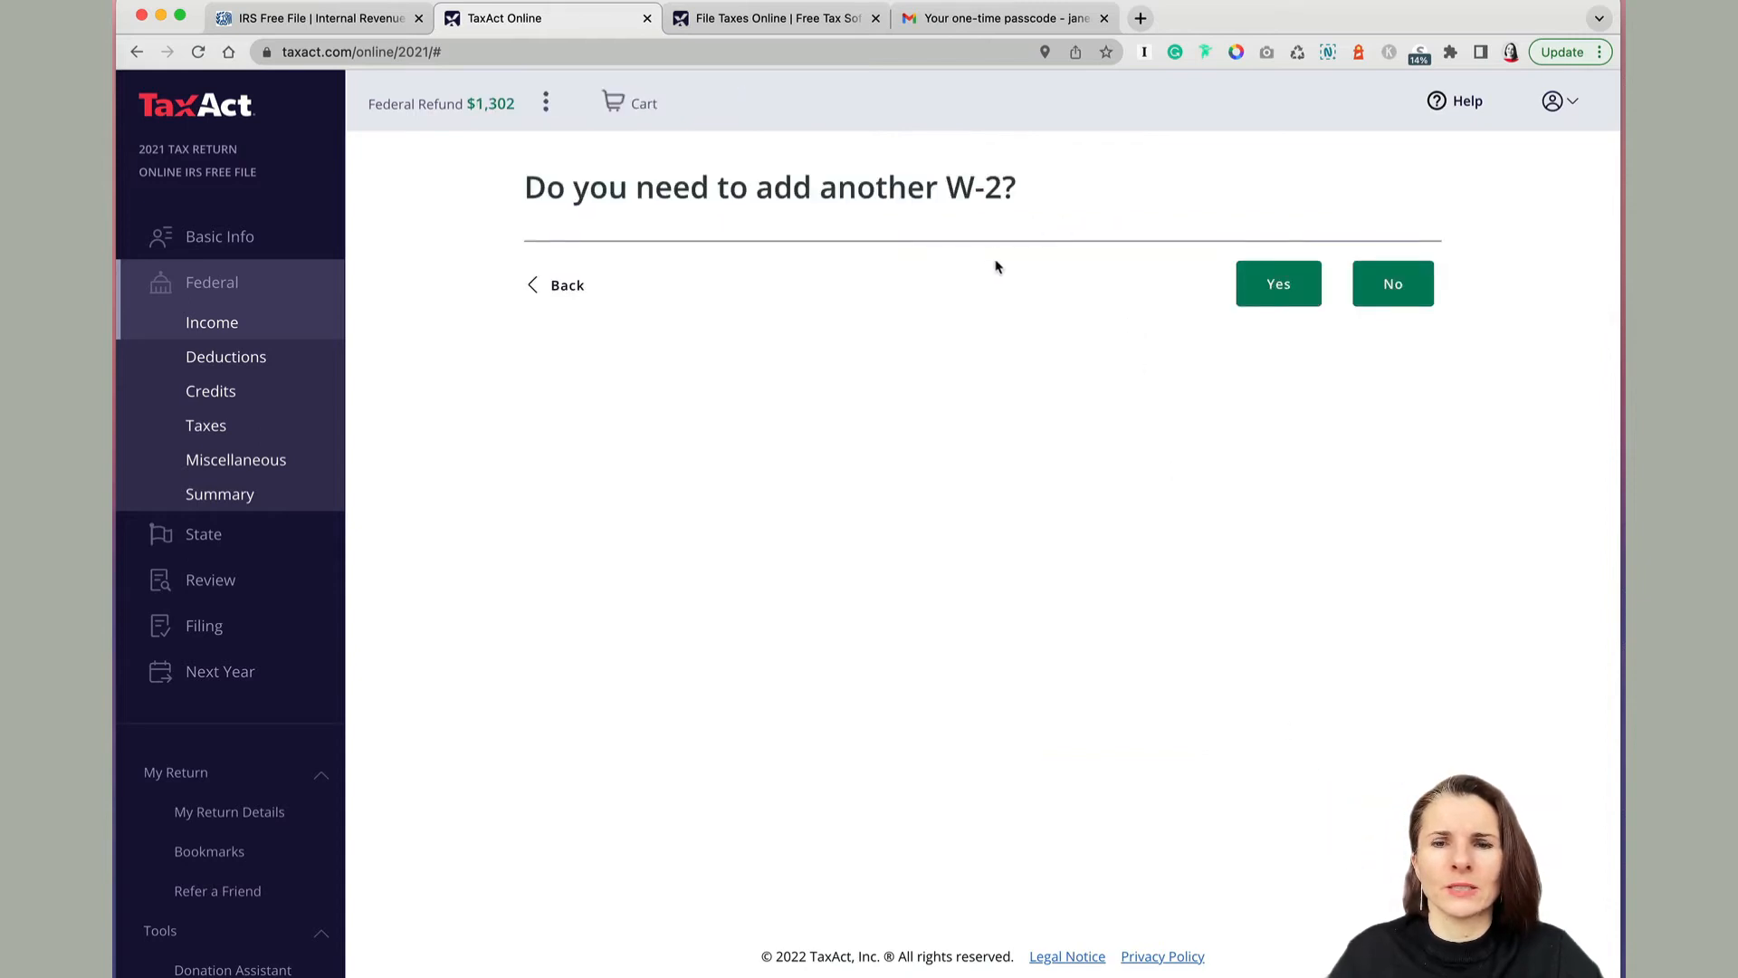
click(1396, 285)
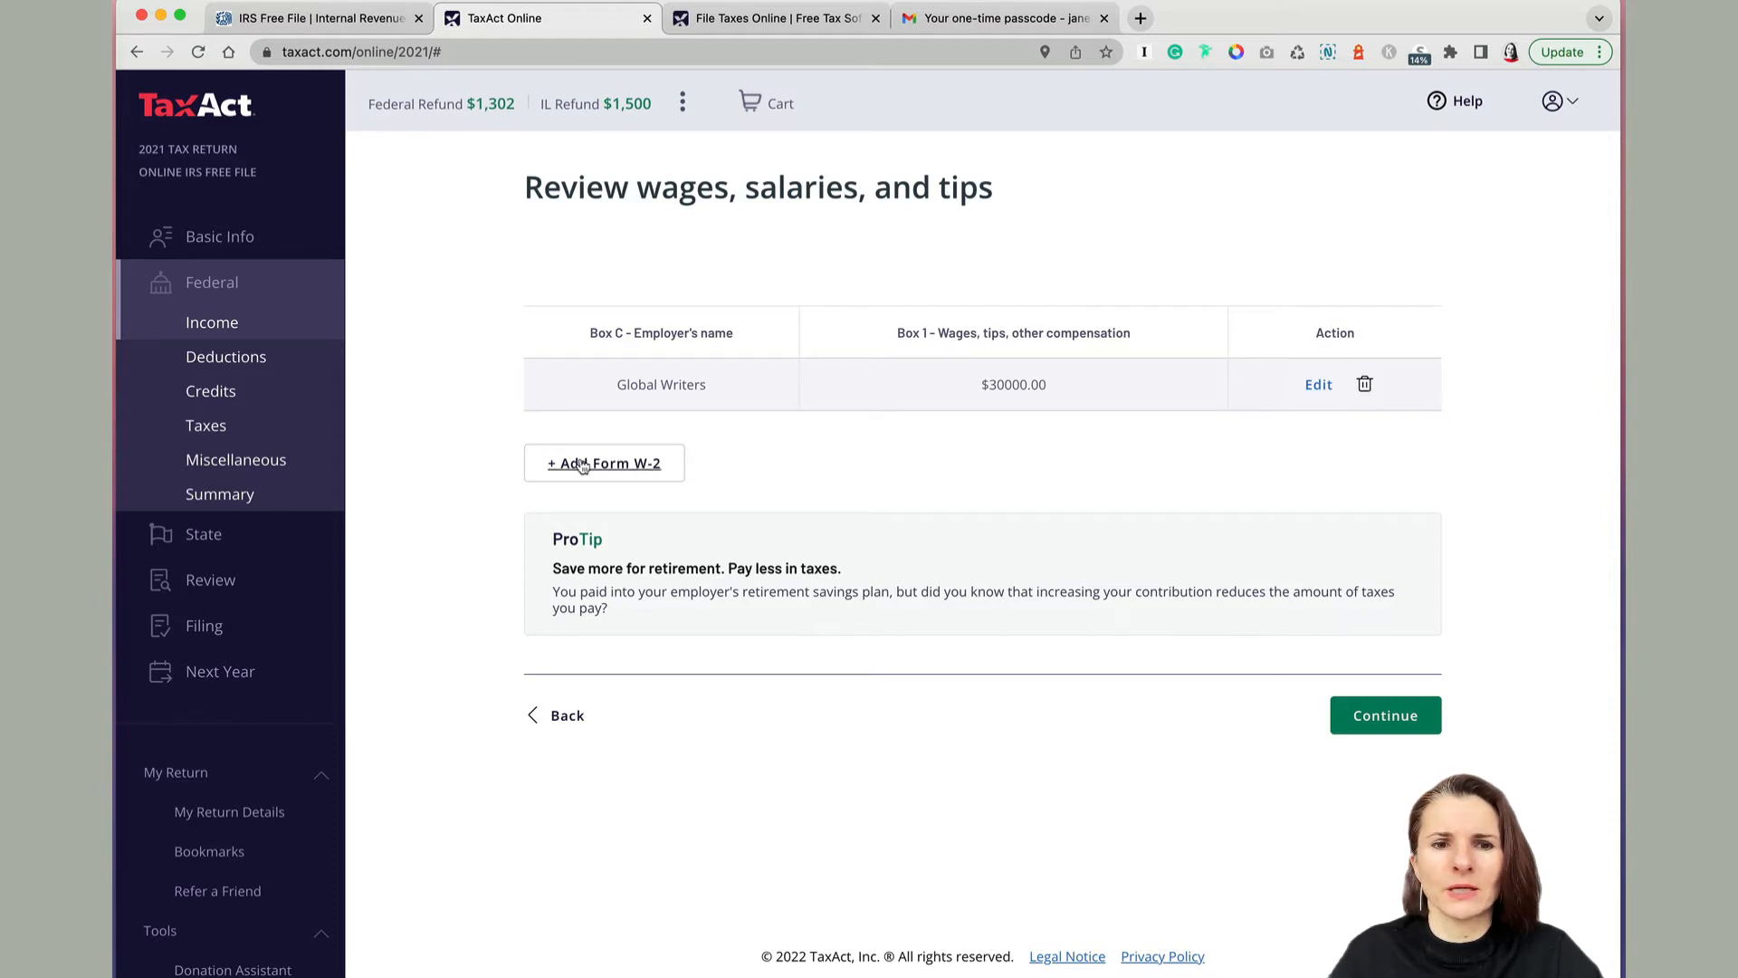
Finish the wages review and proceed through the Deductions and itemized deductions introductions into the charity donations questions
click(1374, 717)
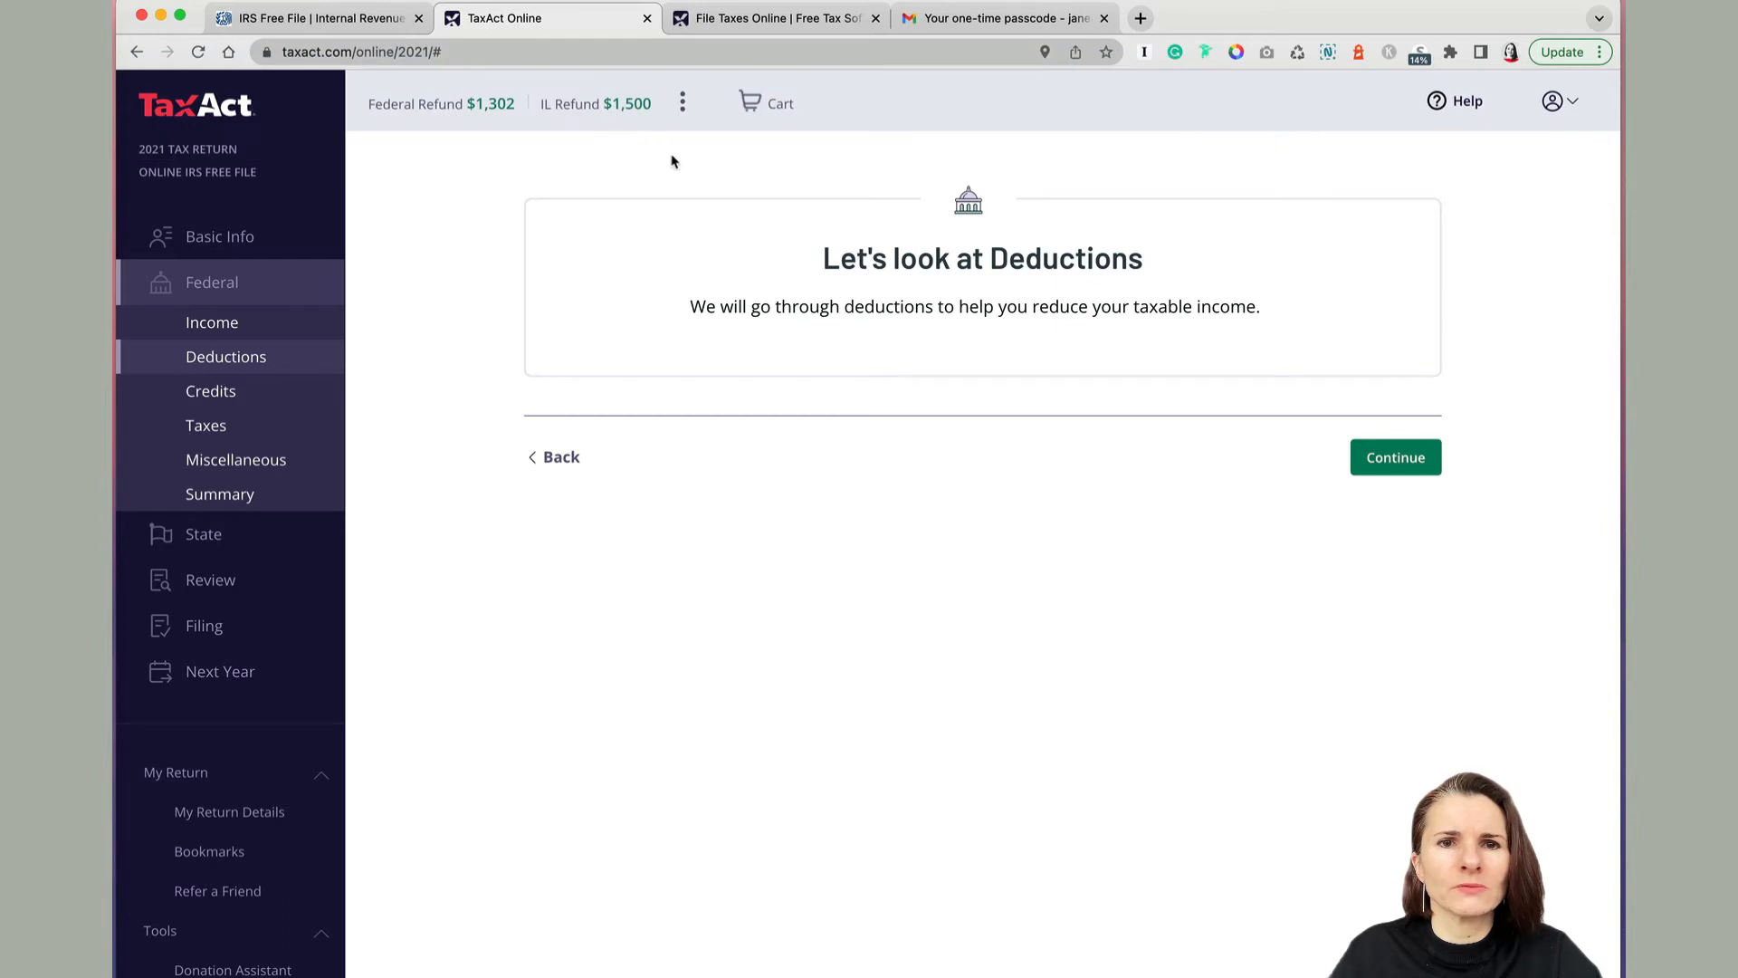
click(1387, 457)
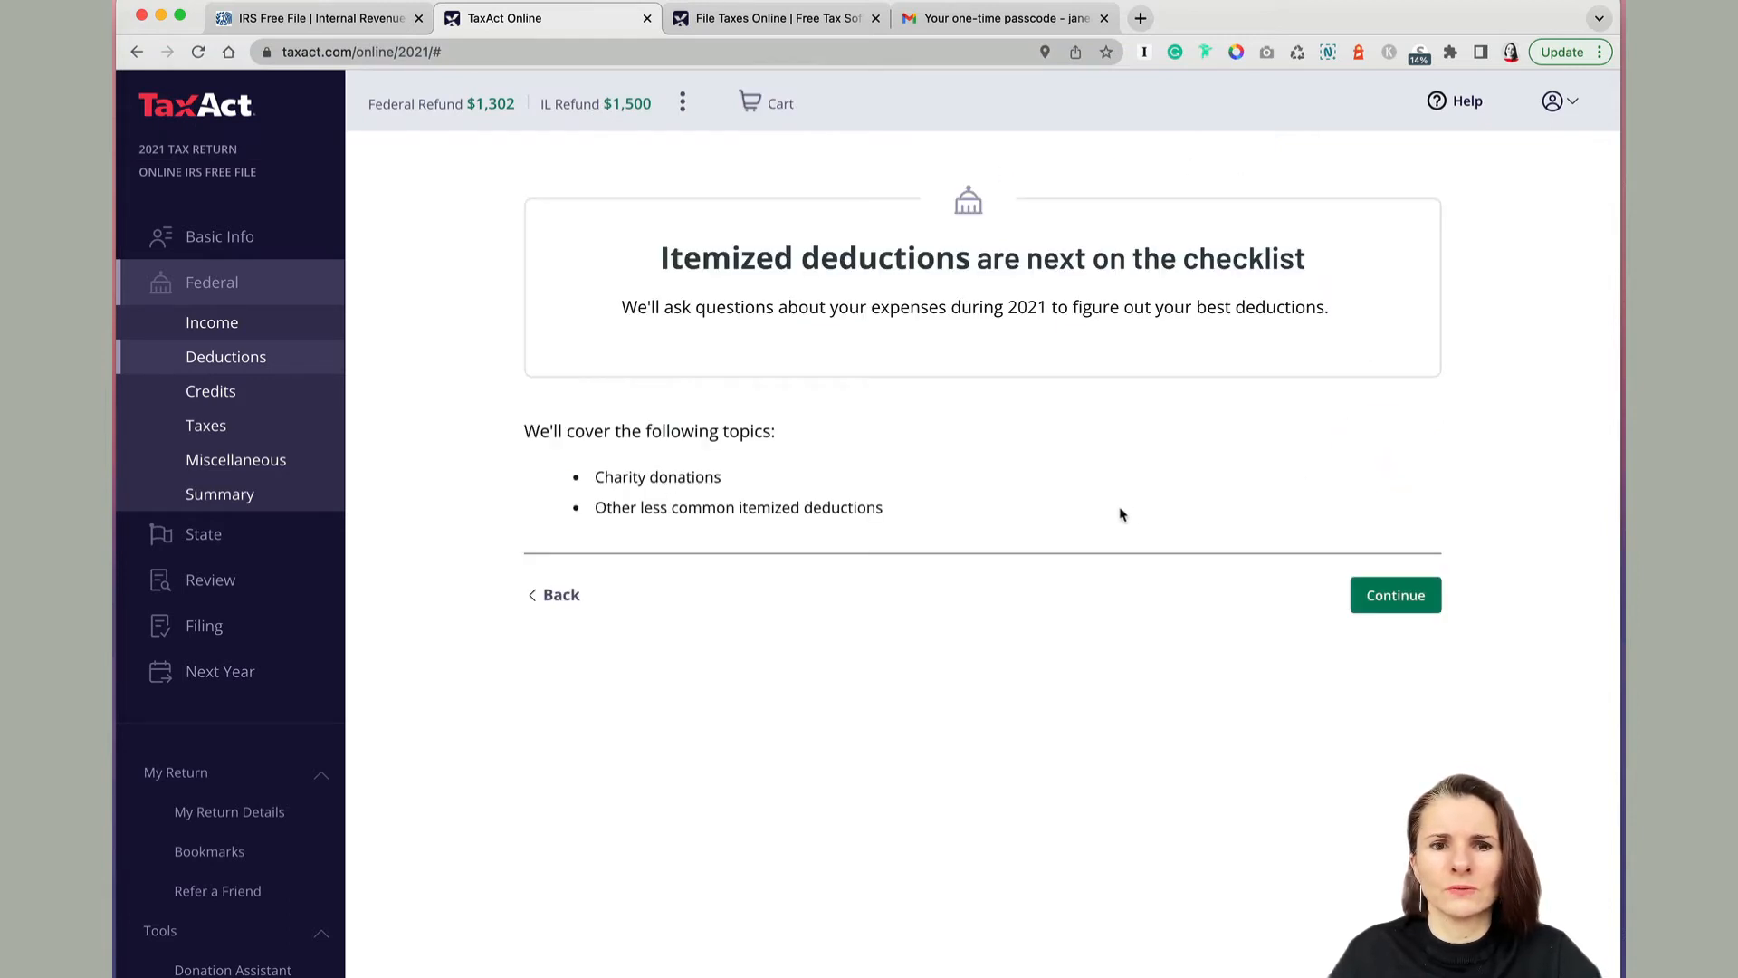
click(1385, 608)
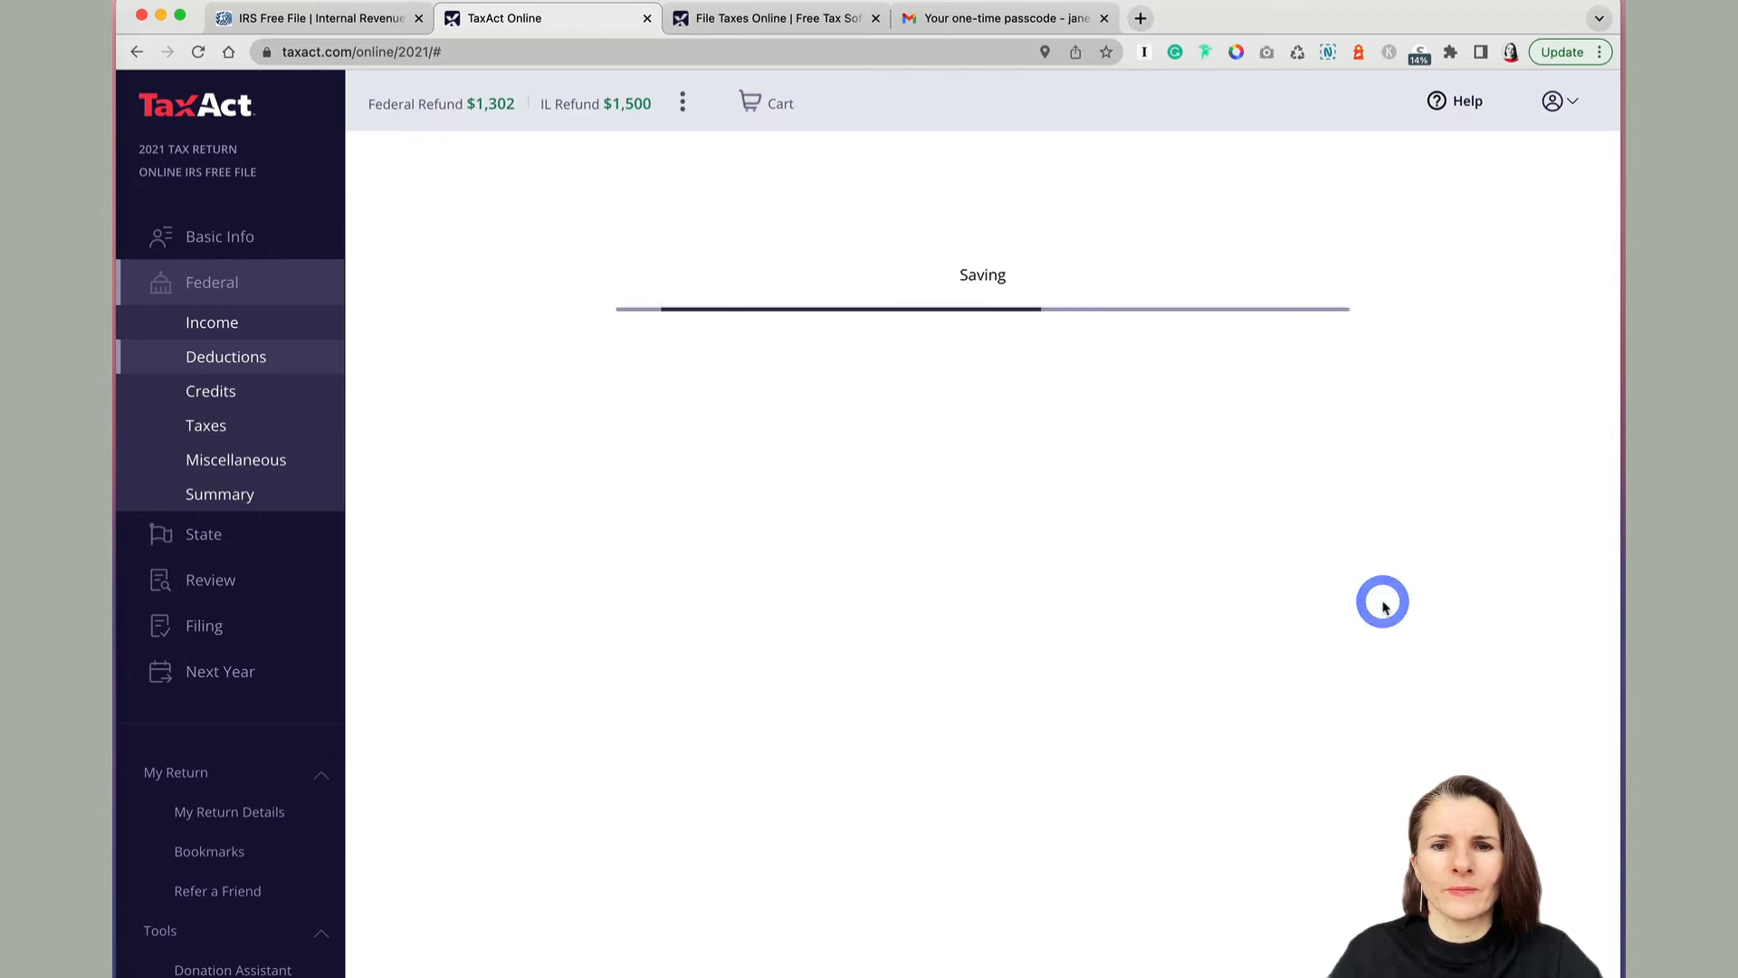
click(562, 489)
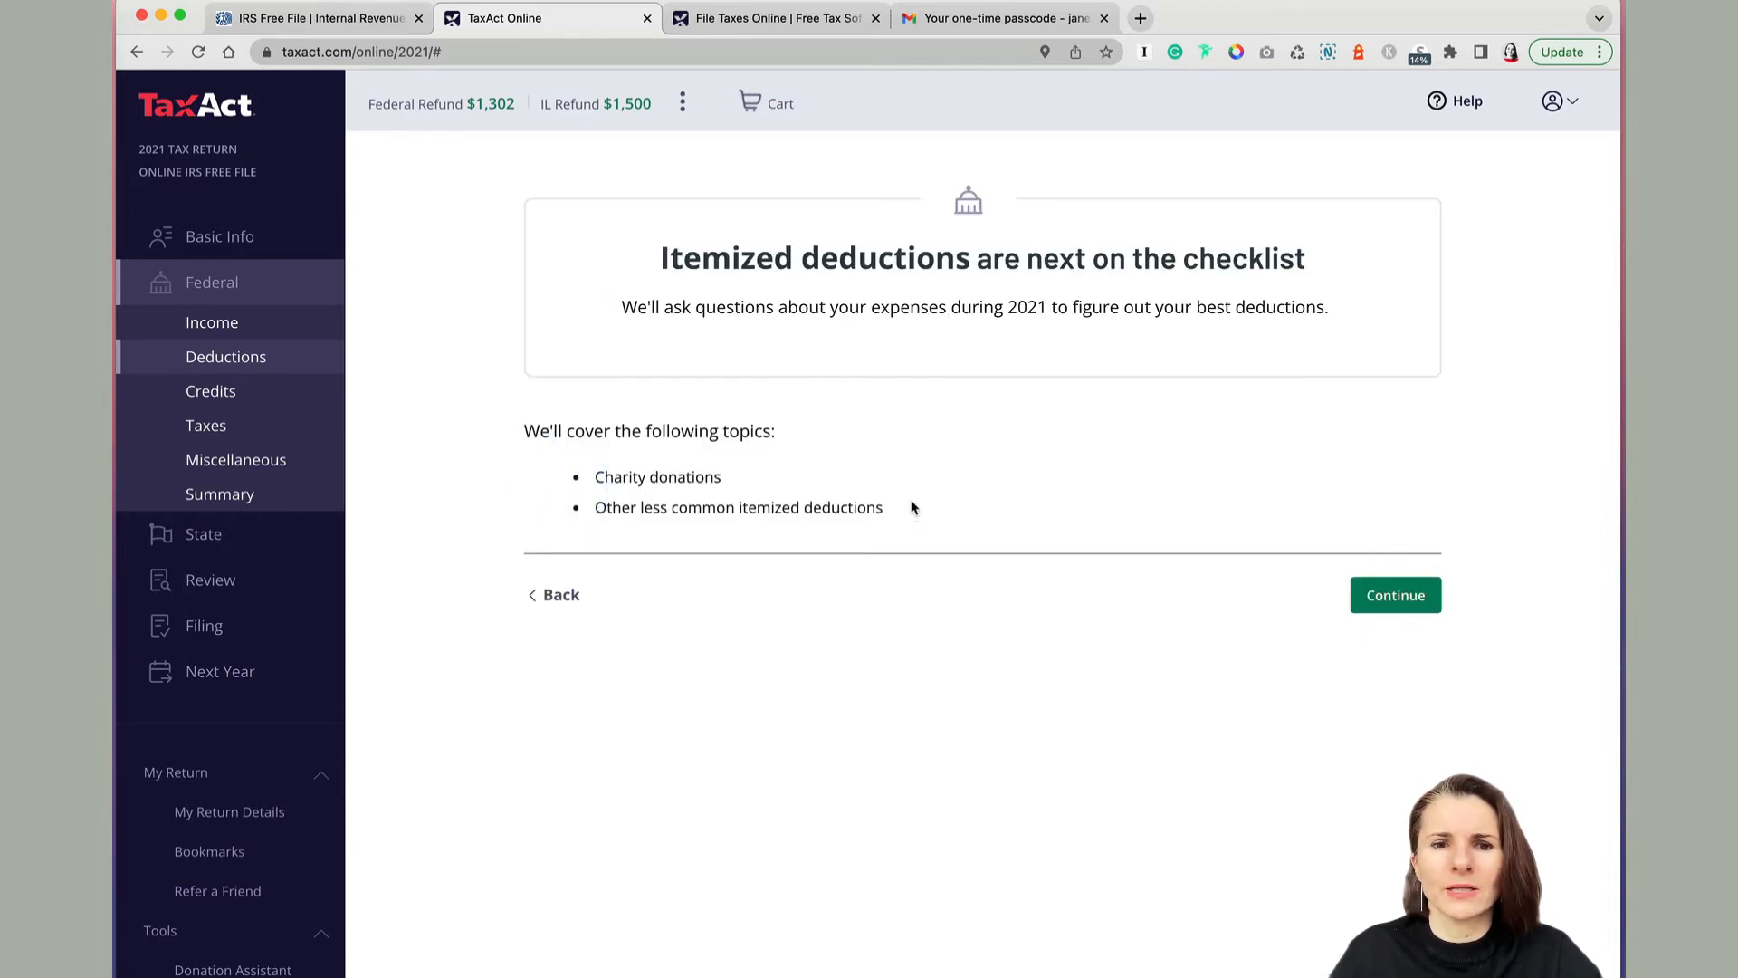
click(1406, 599)
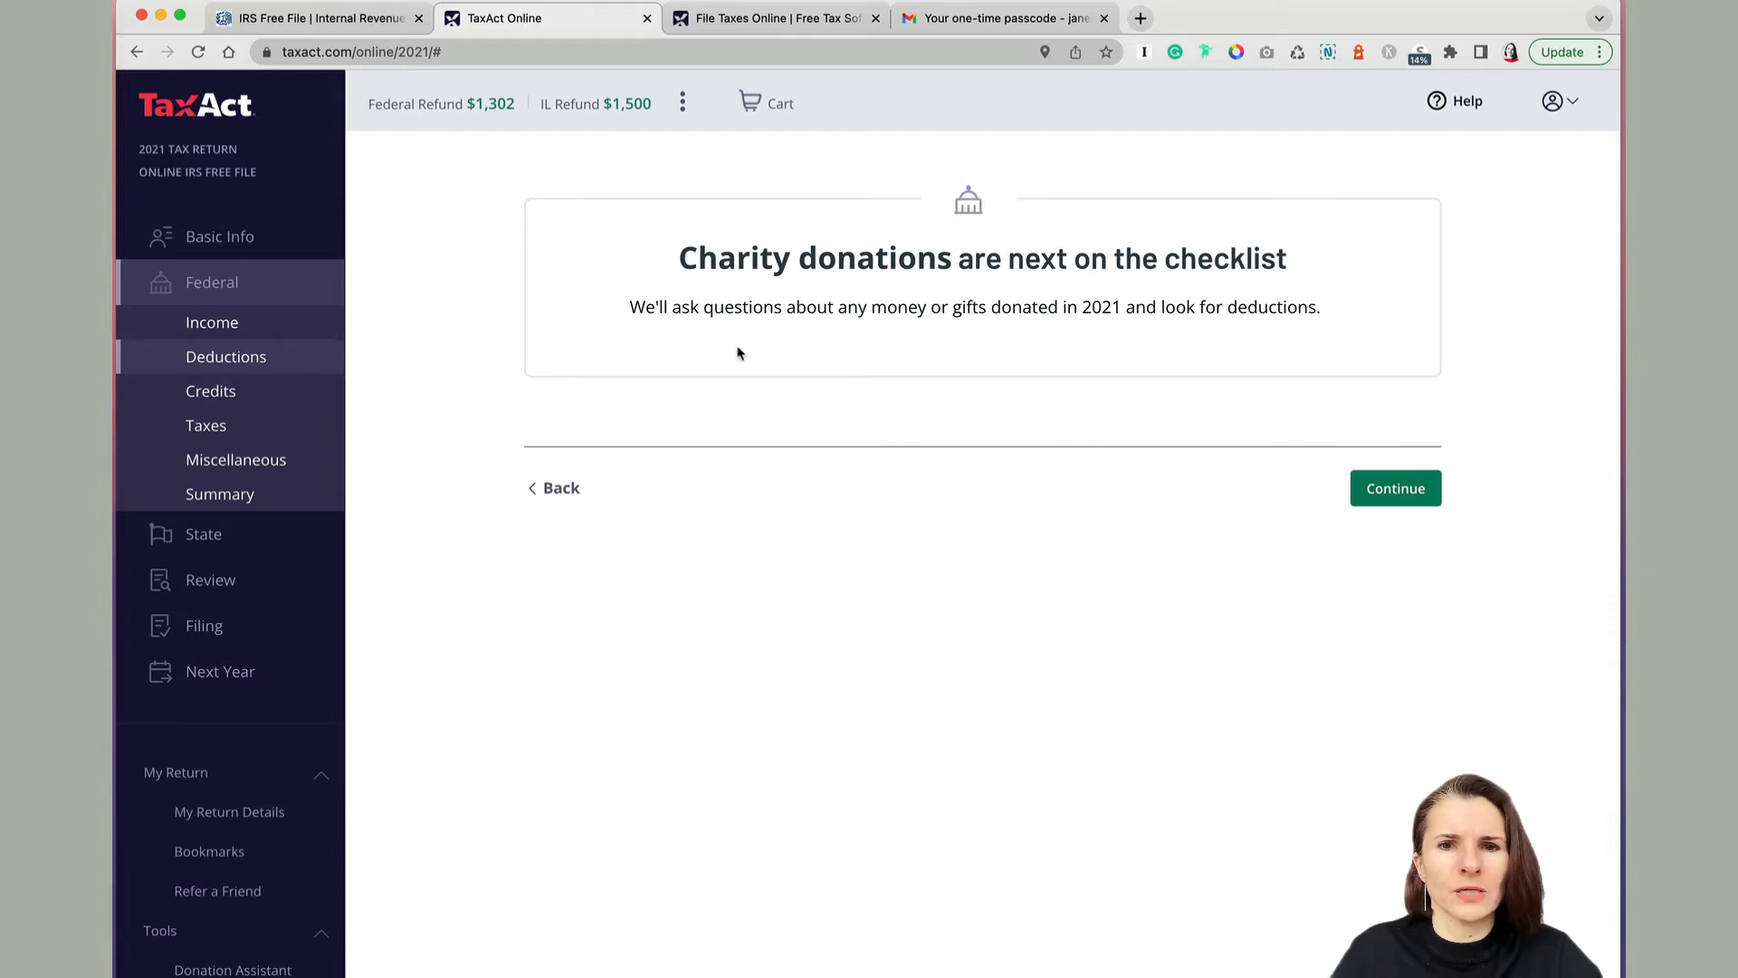
click(1379, 492)
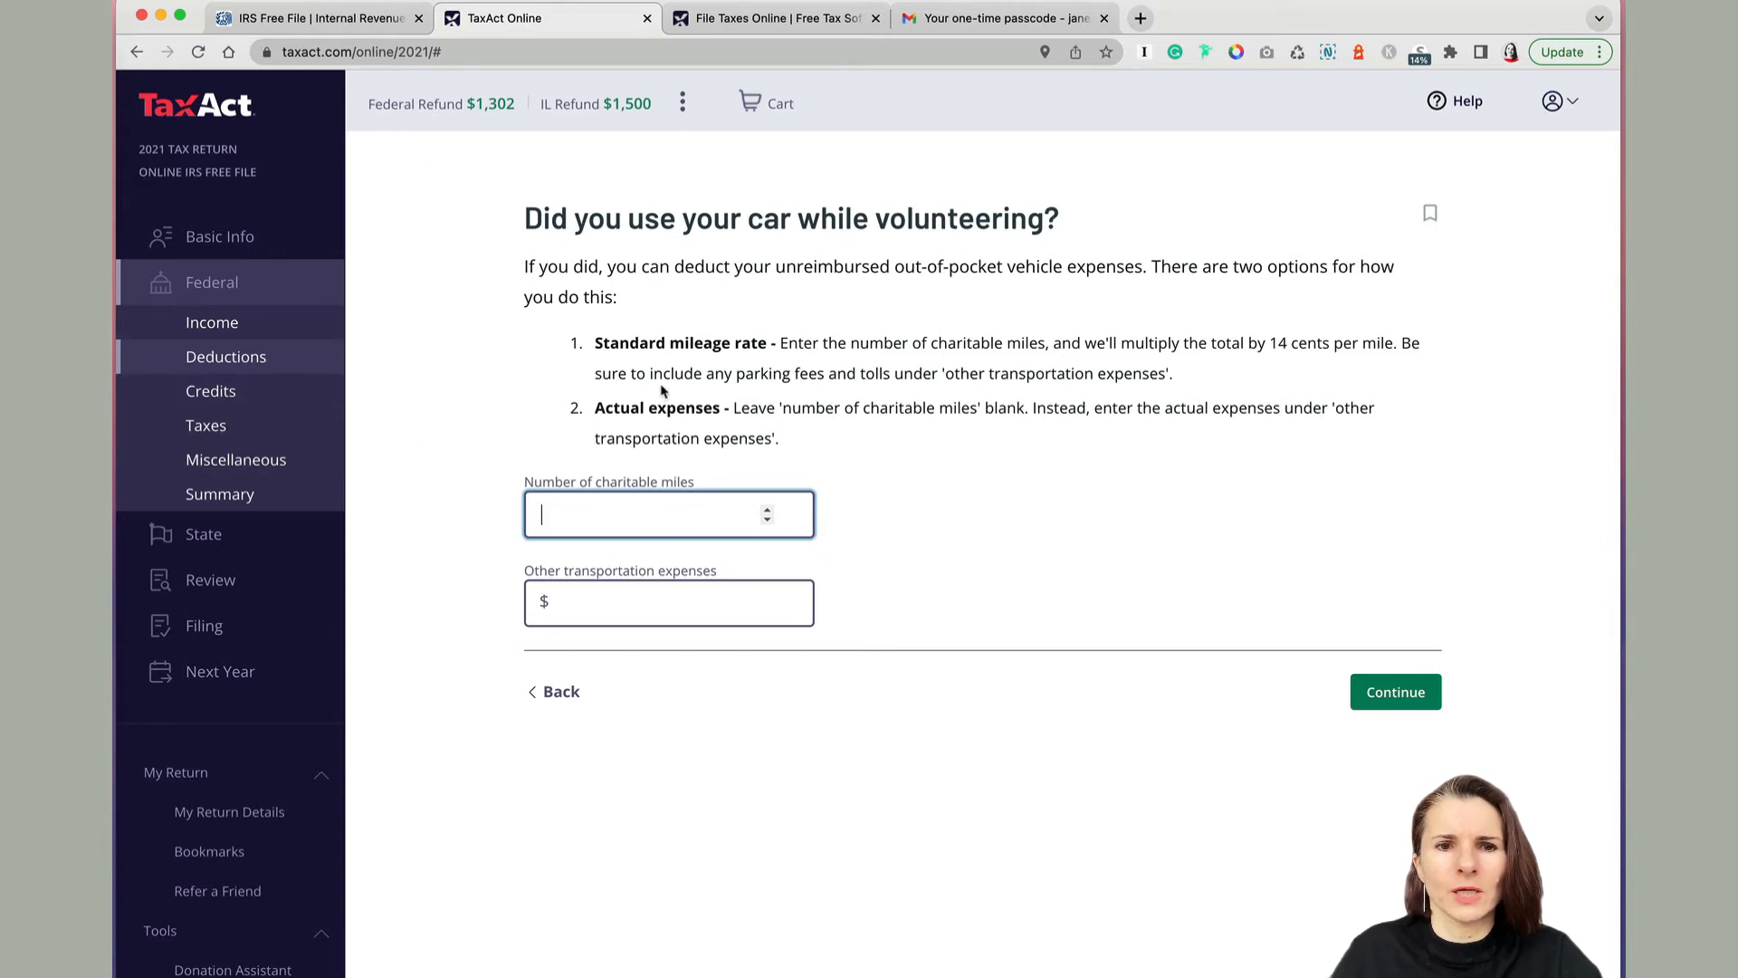
Leave the volunteering vehicle expenses blank and submit $100 of 2021 cash contributions to qualifying non-profits
click(1369, 694)
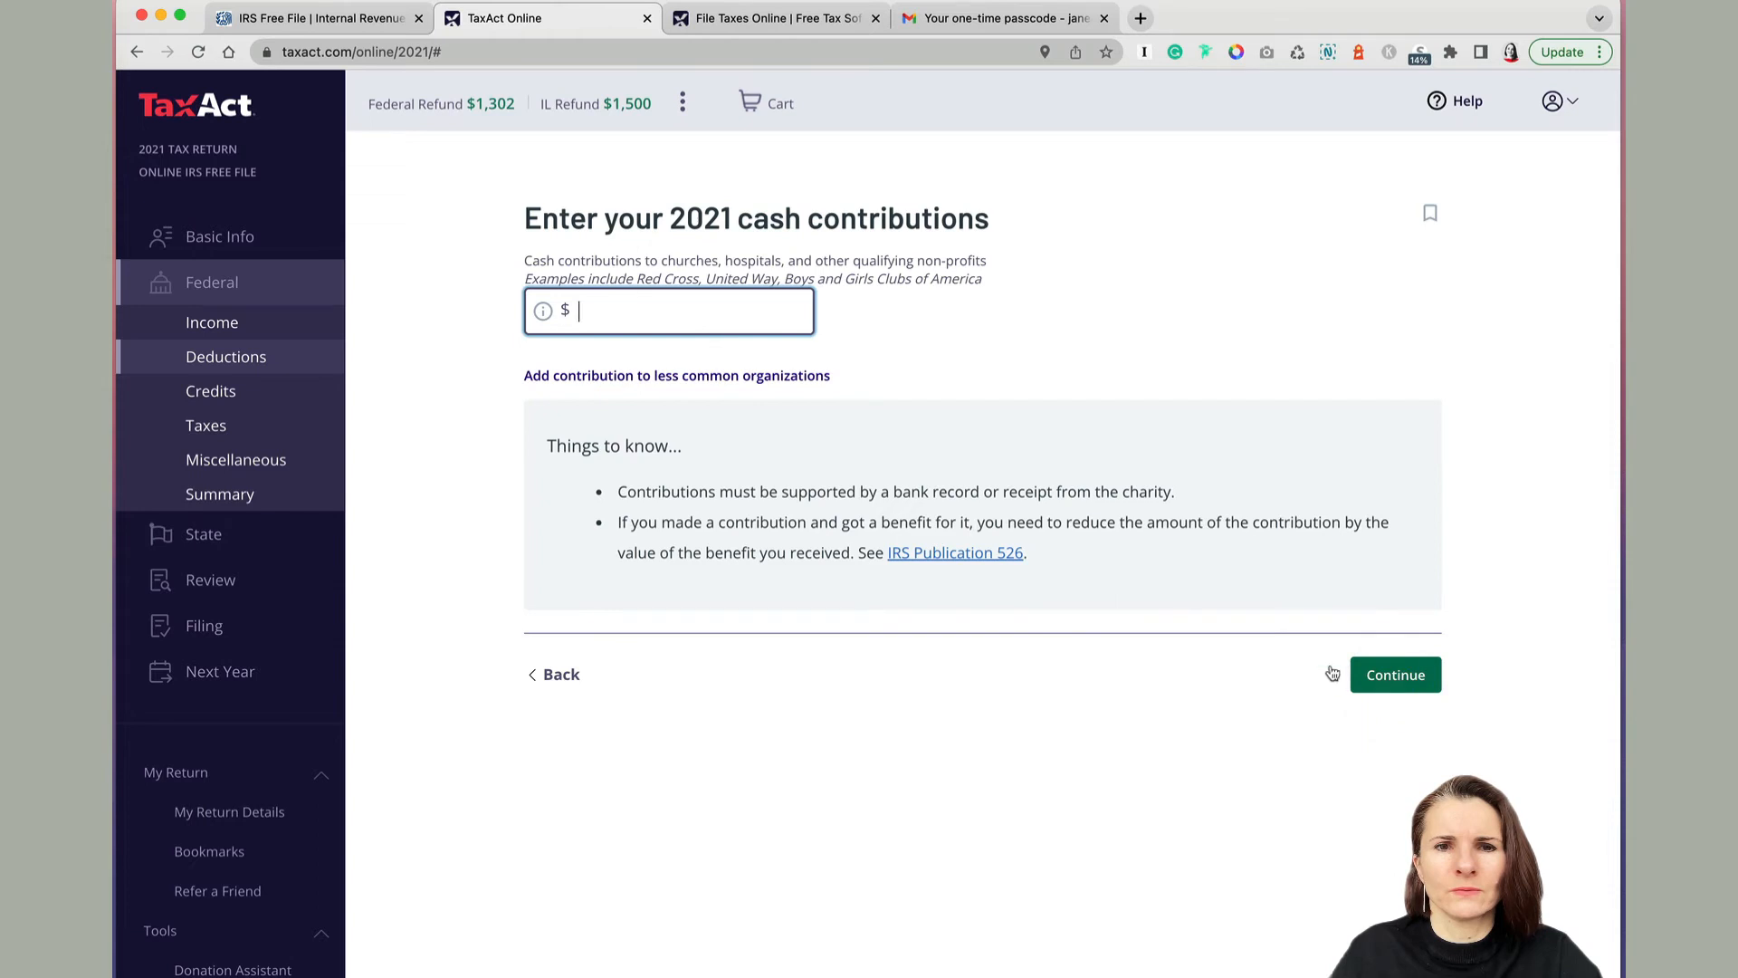
text(100)
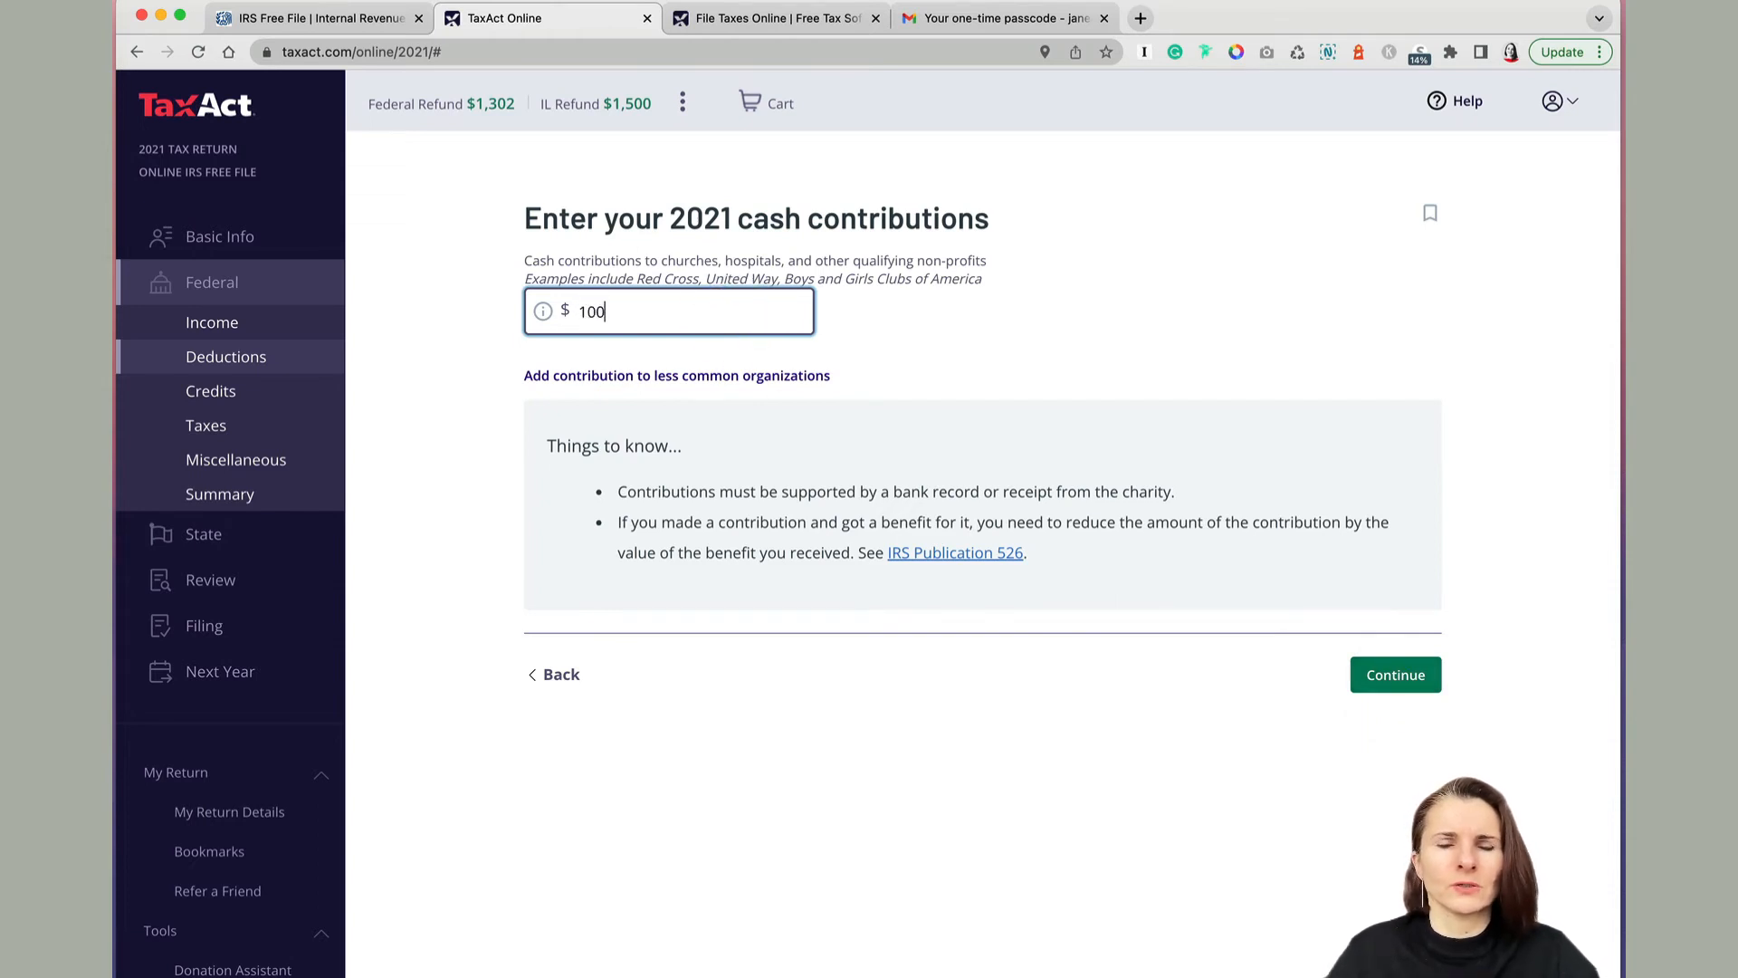
click(903, 306)
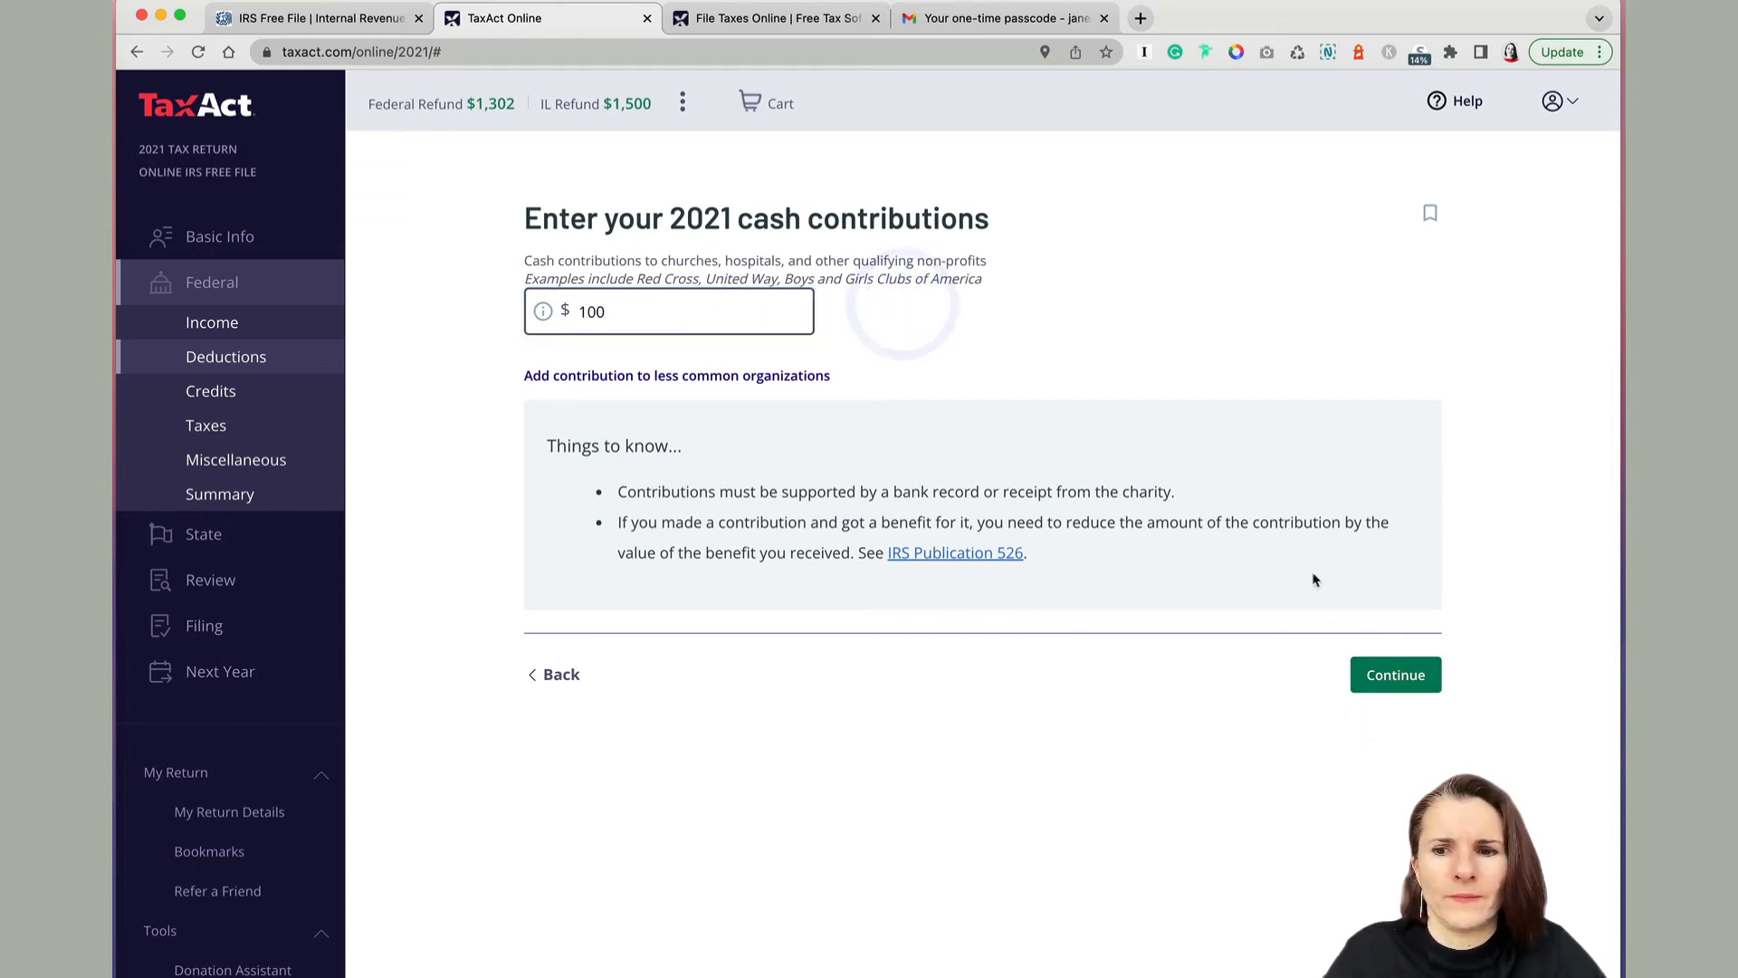
click(1397, 681)
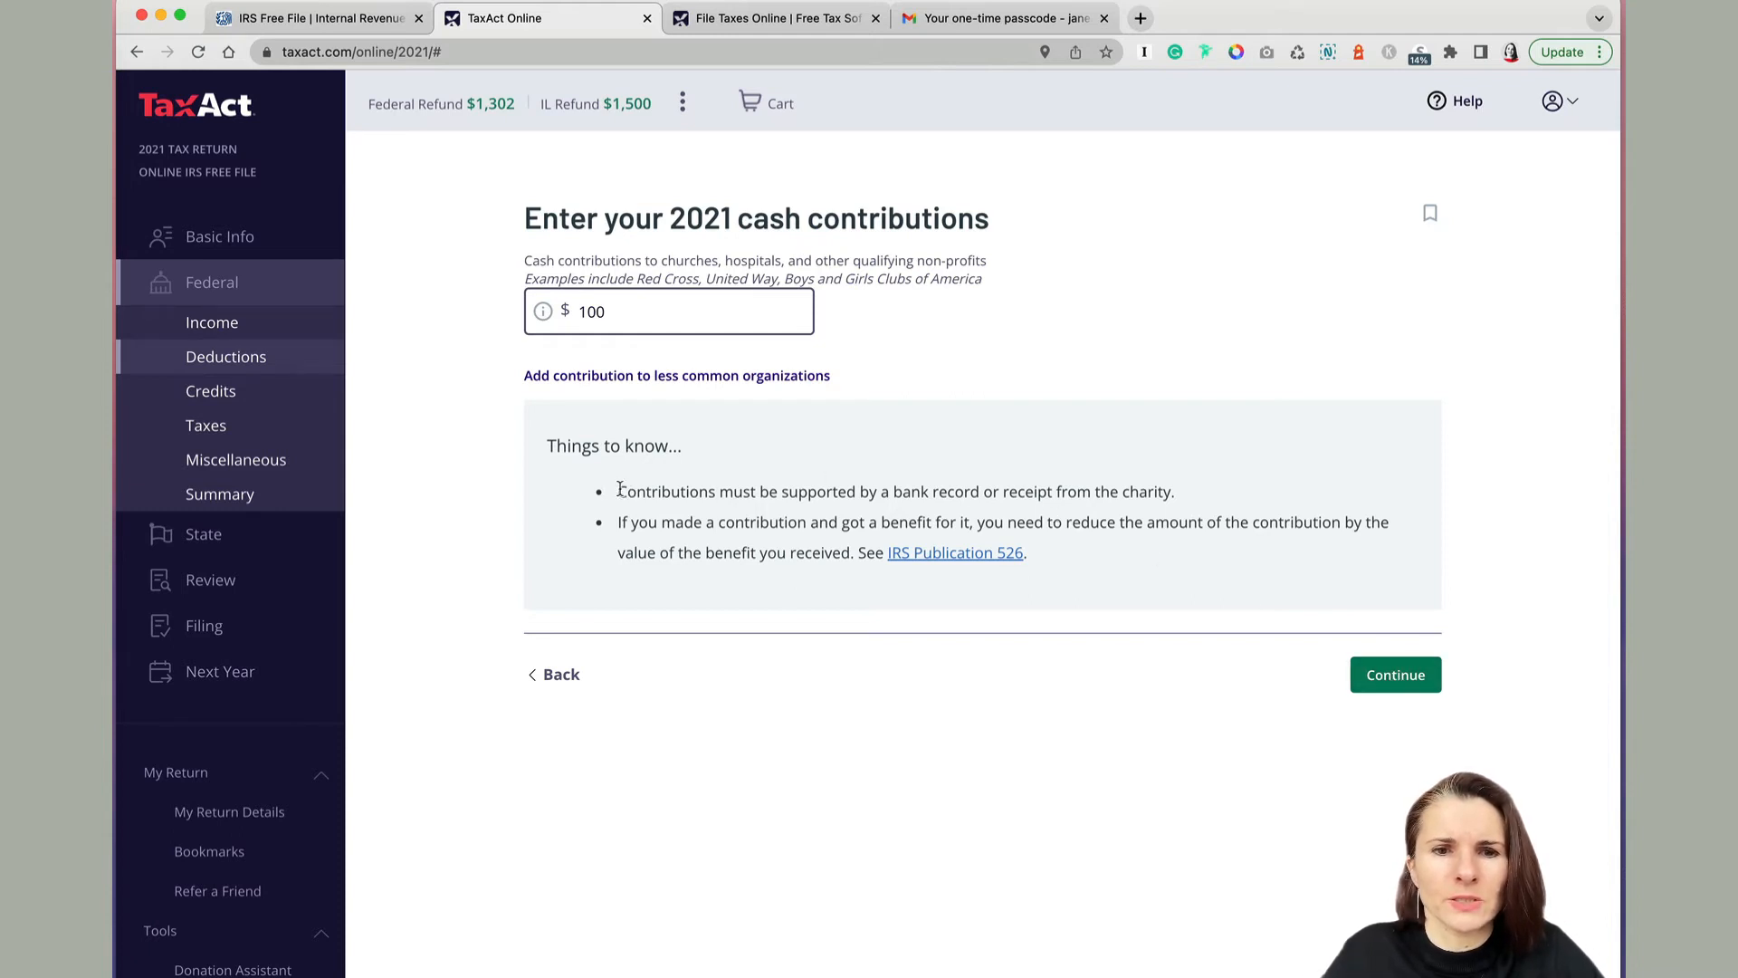
drag(619, 490, 1181, 491)
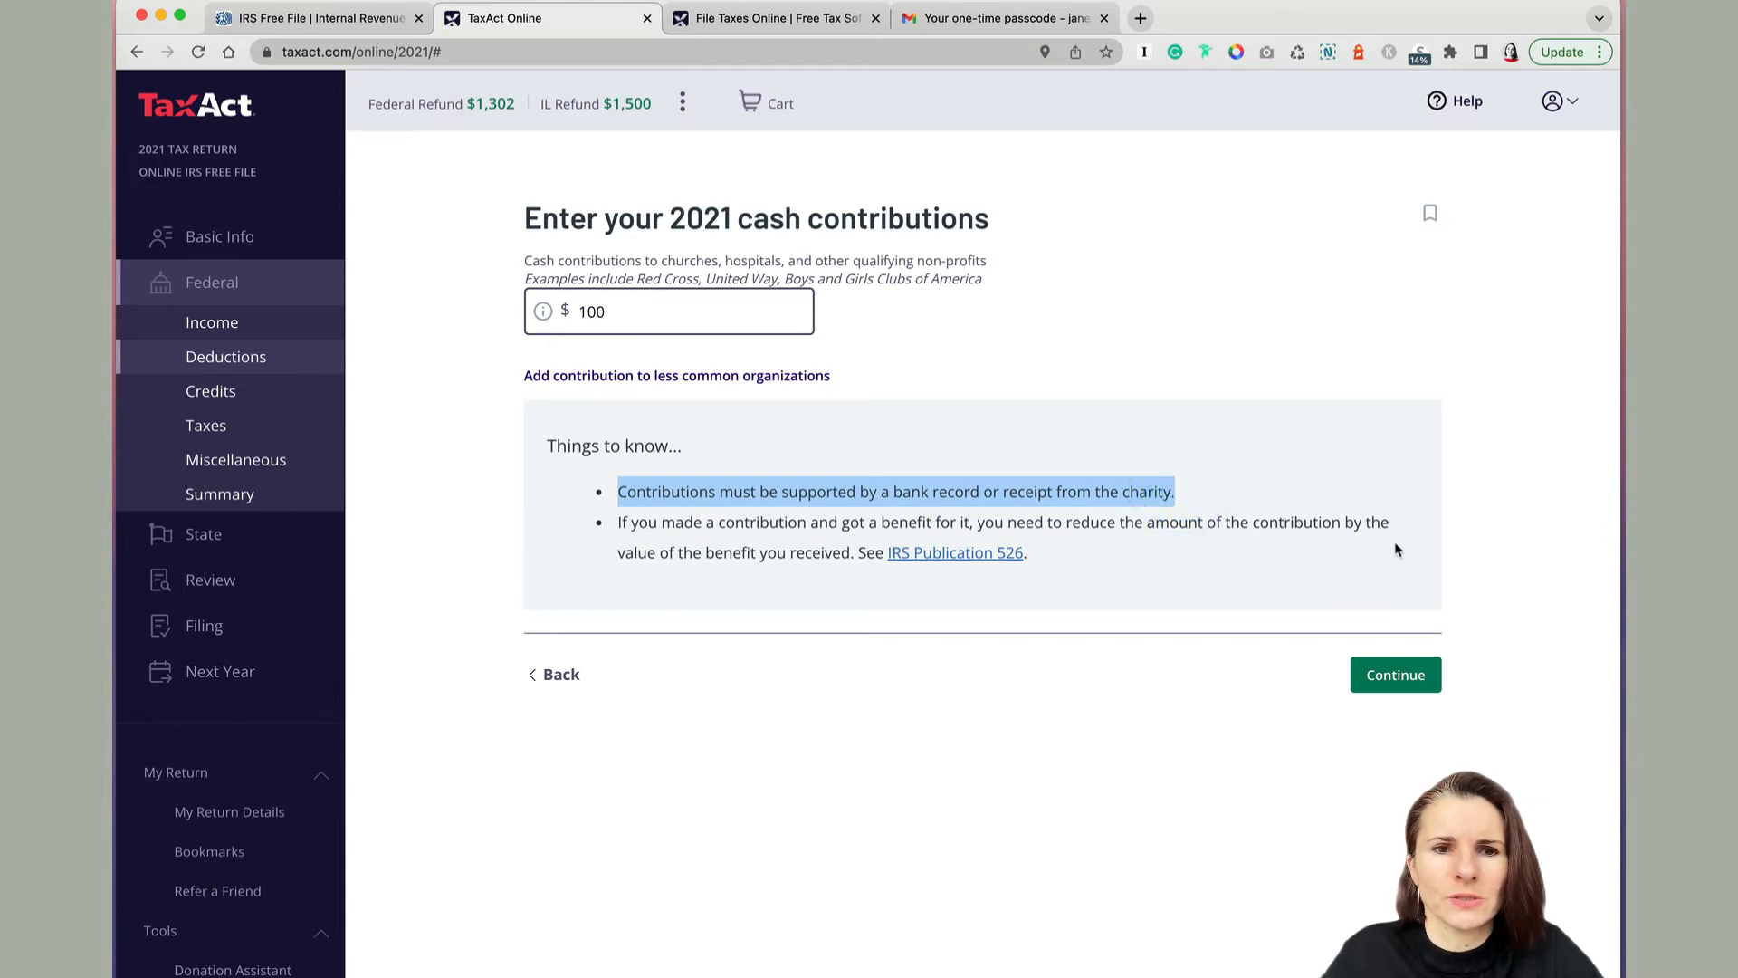
click(1404, 681)
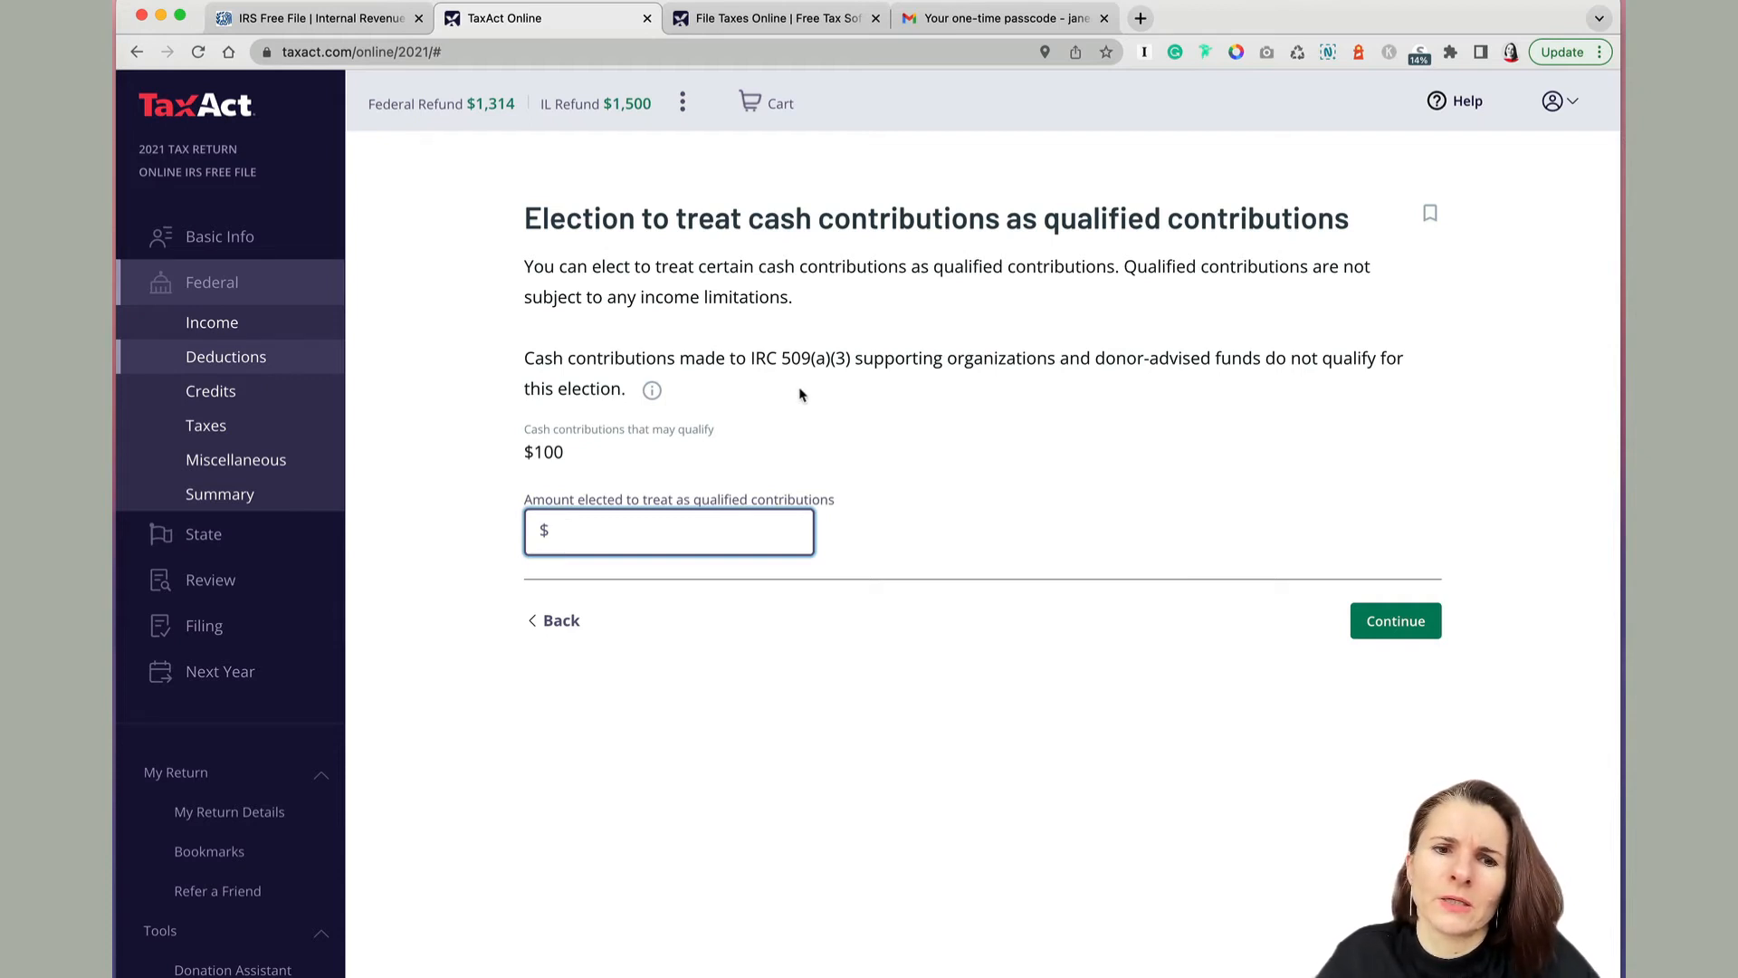
Elect to treat $100 of the cash contributions as qualified contributions and submit the election
click(646, 541)
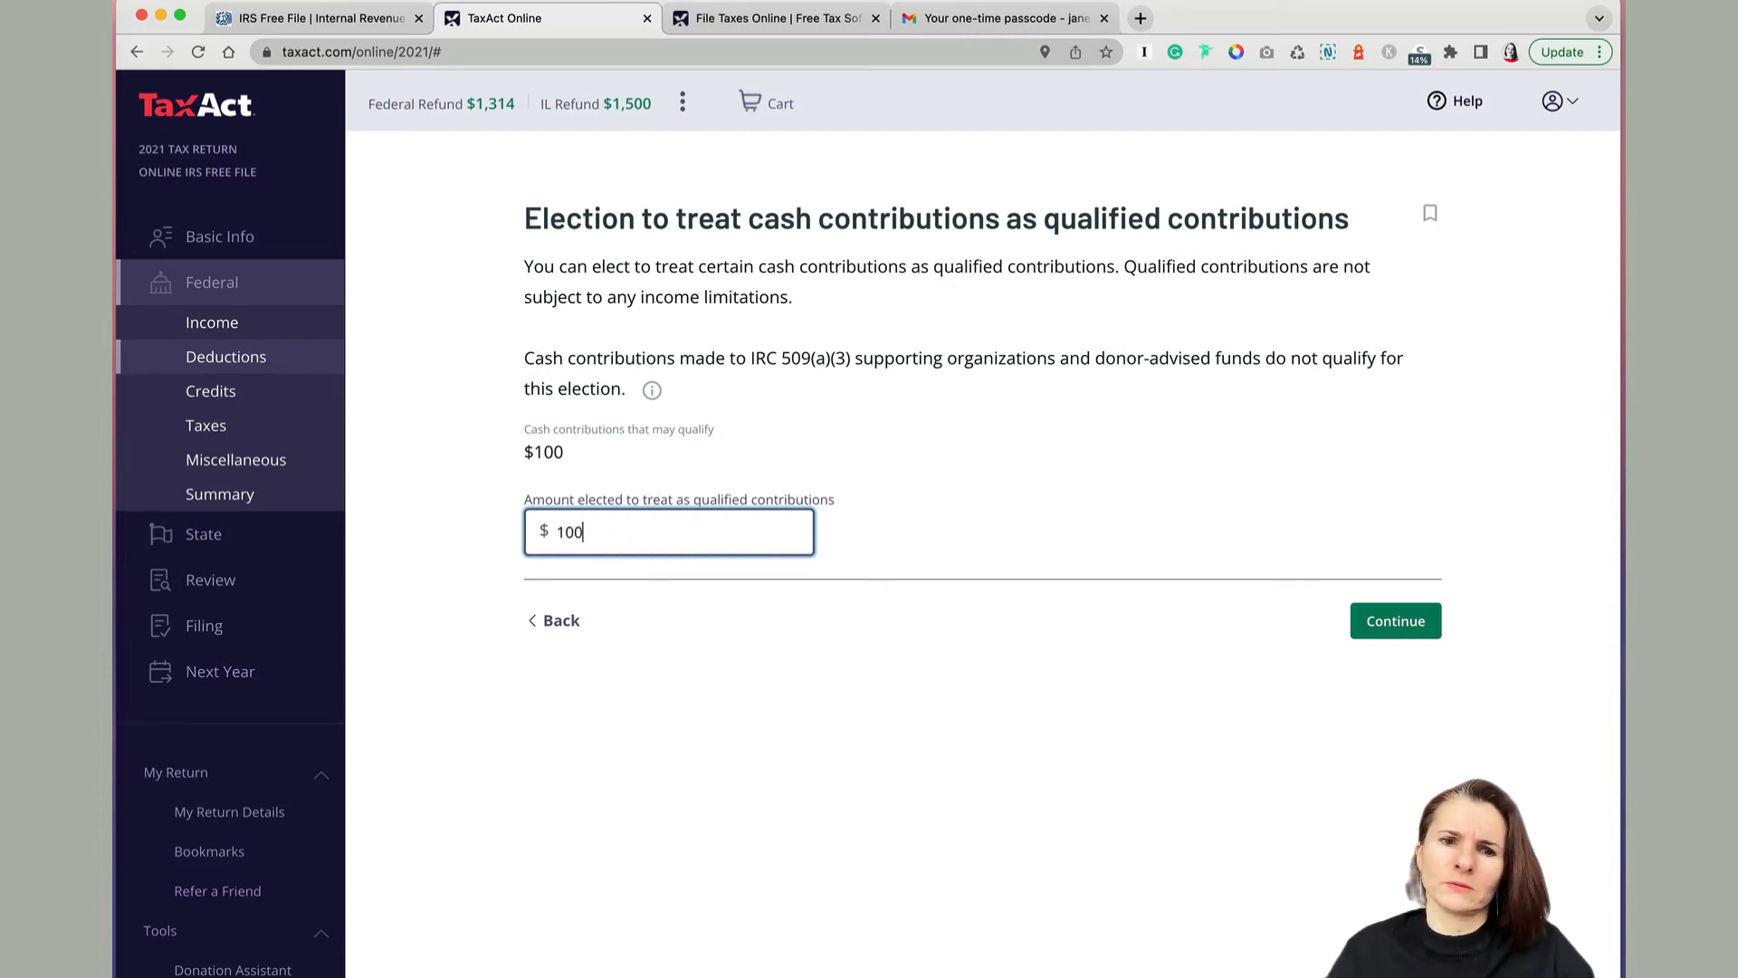
click(1005, 530)
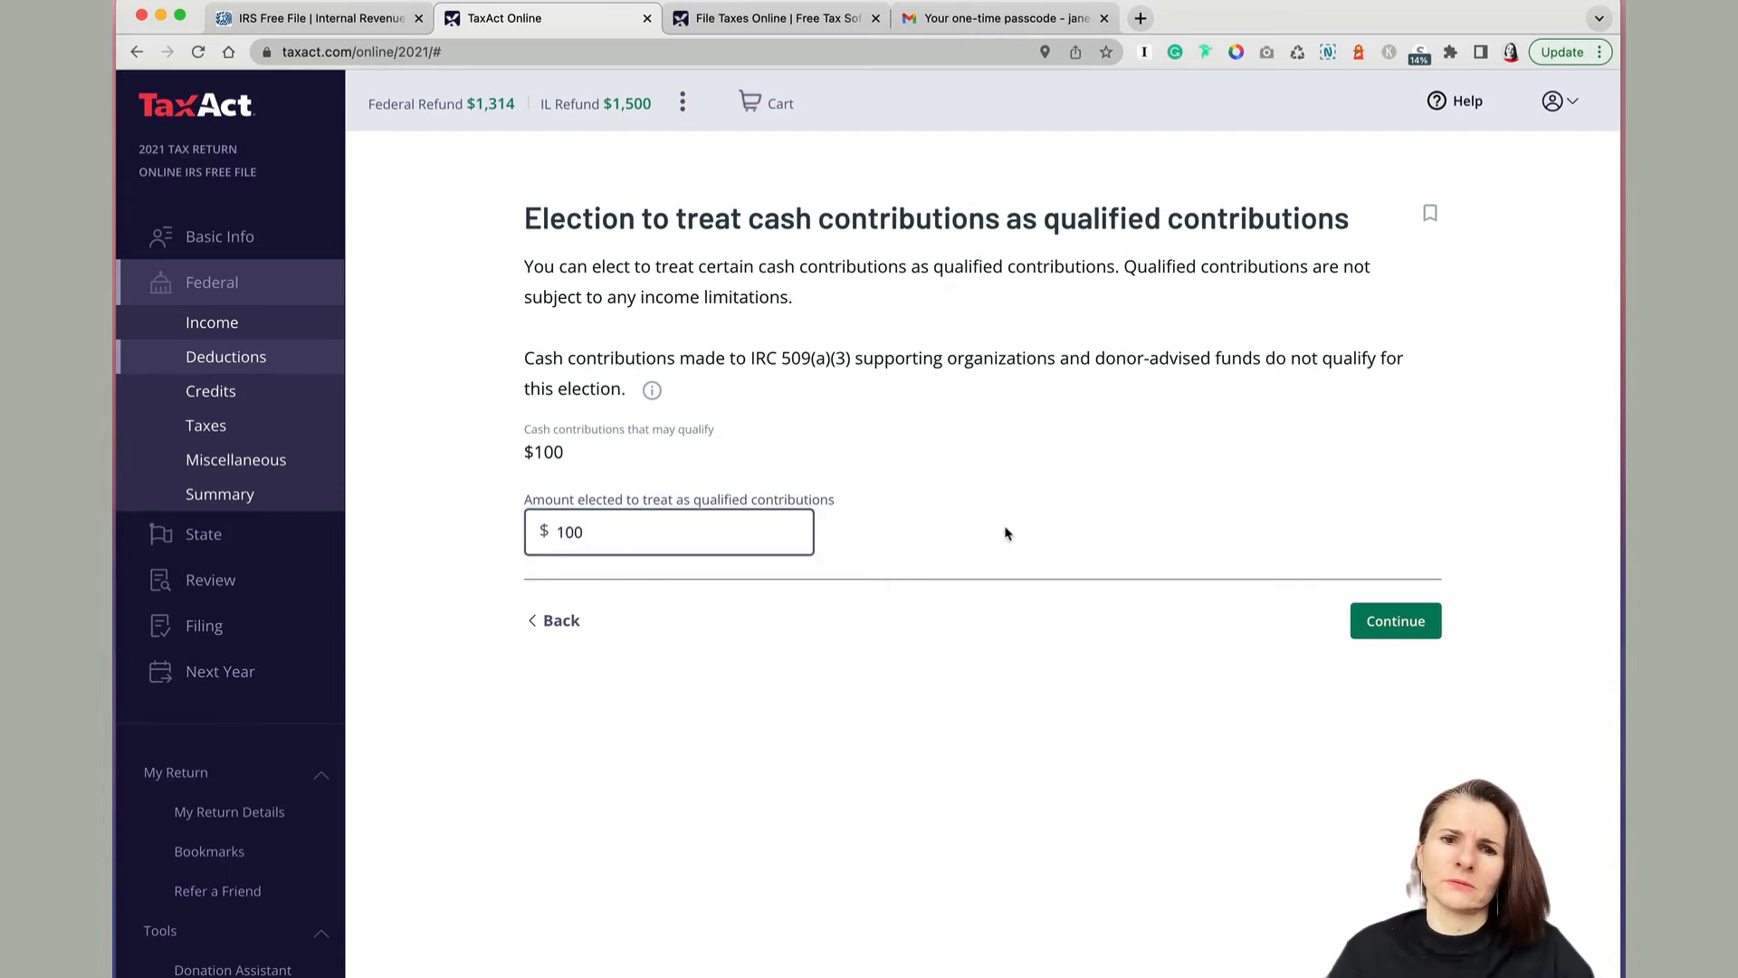
click(1410, 625)
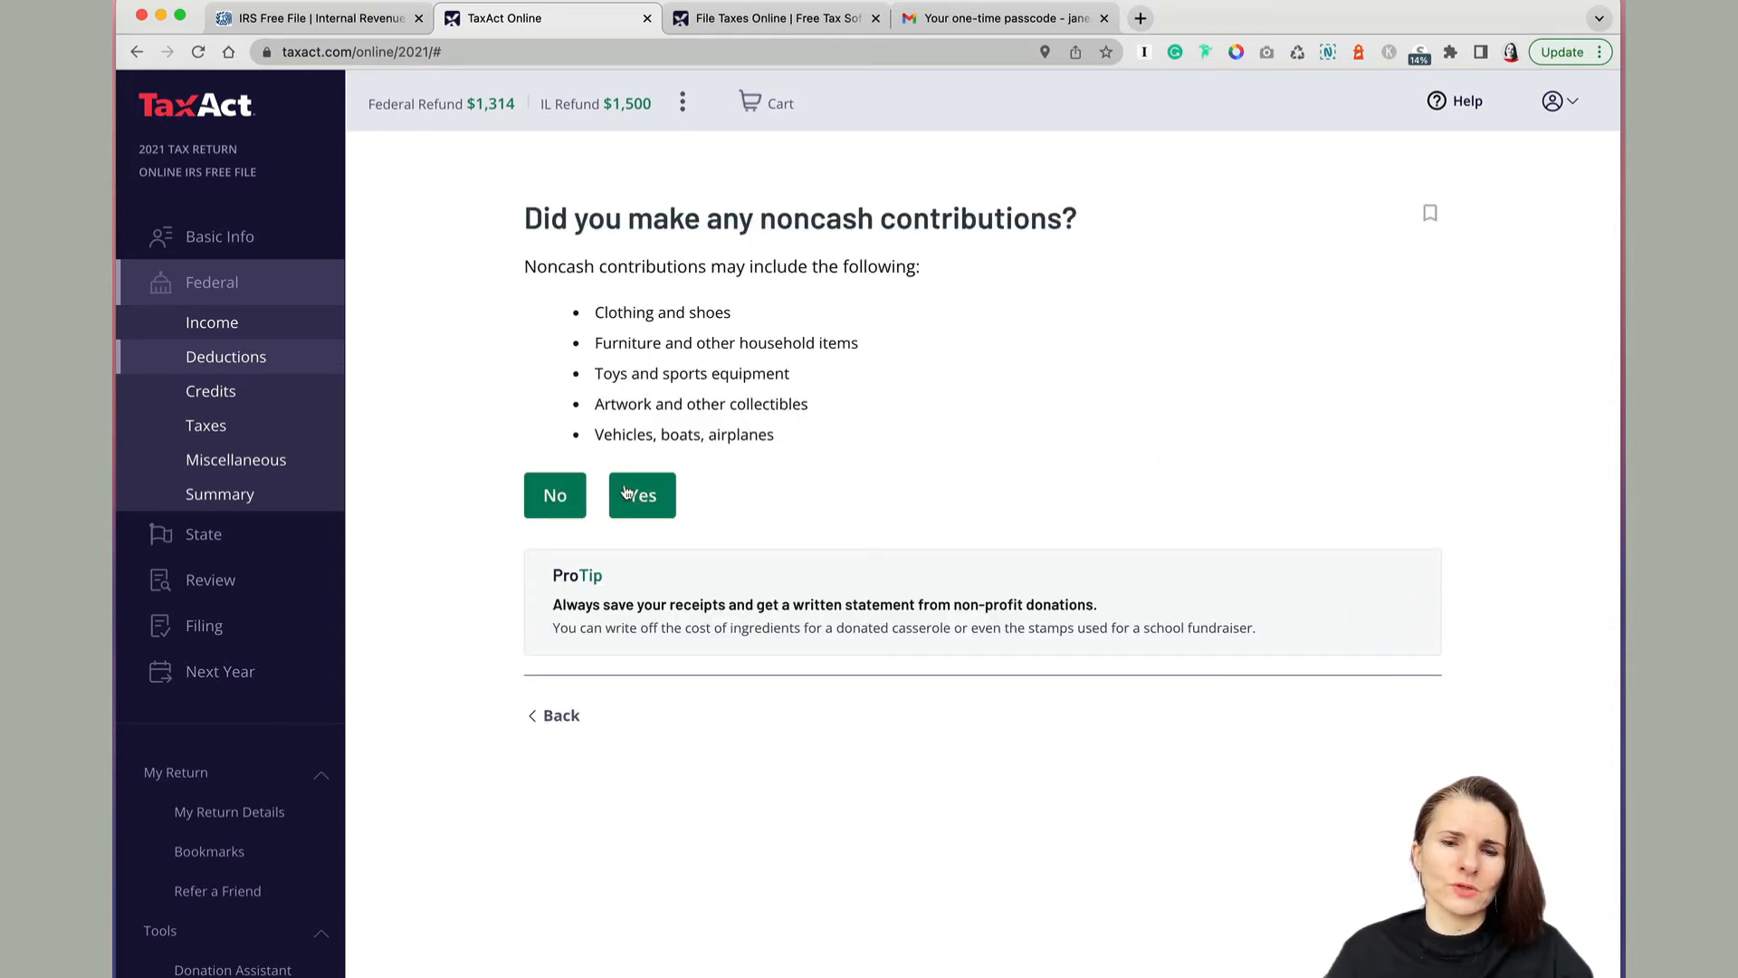
Answer No to noncash contributions, contribution limitations or carryovers, and other itemized deductions, accepting the charitable contributions summary along the way
click(548, 503)
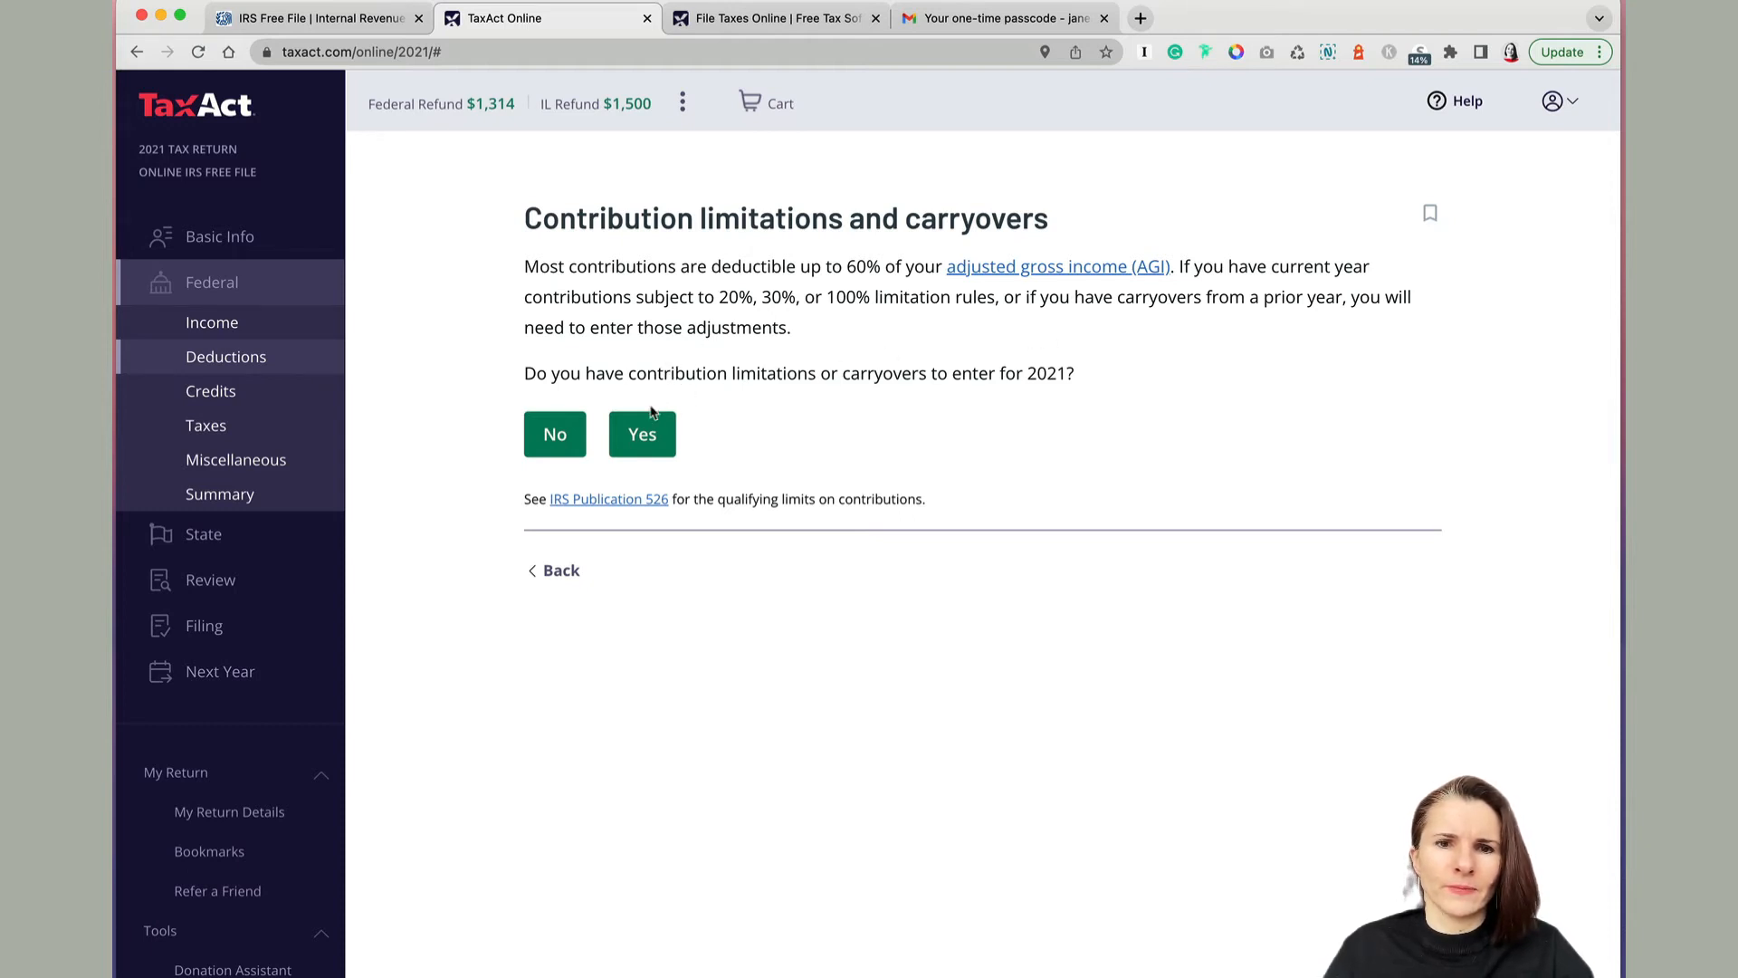
click(563, 435)
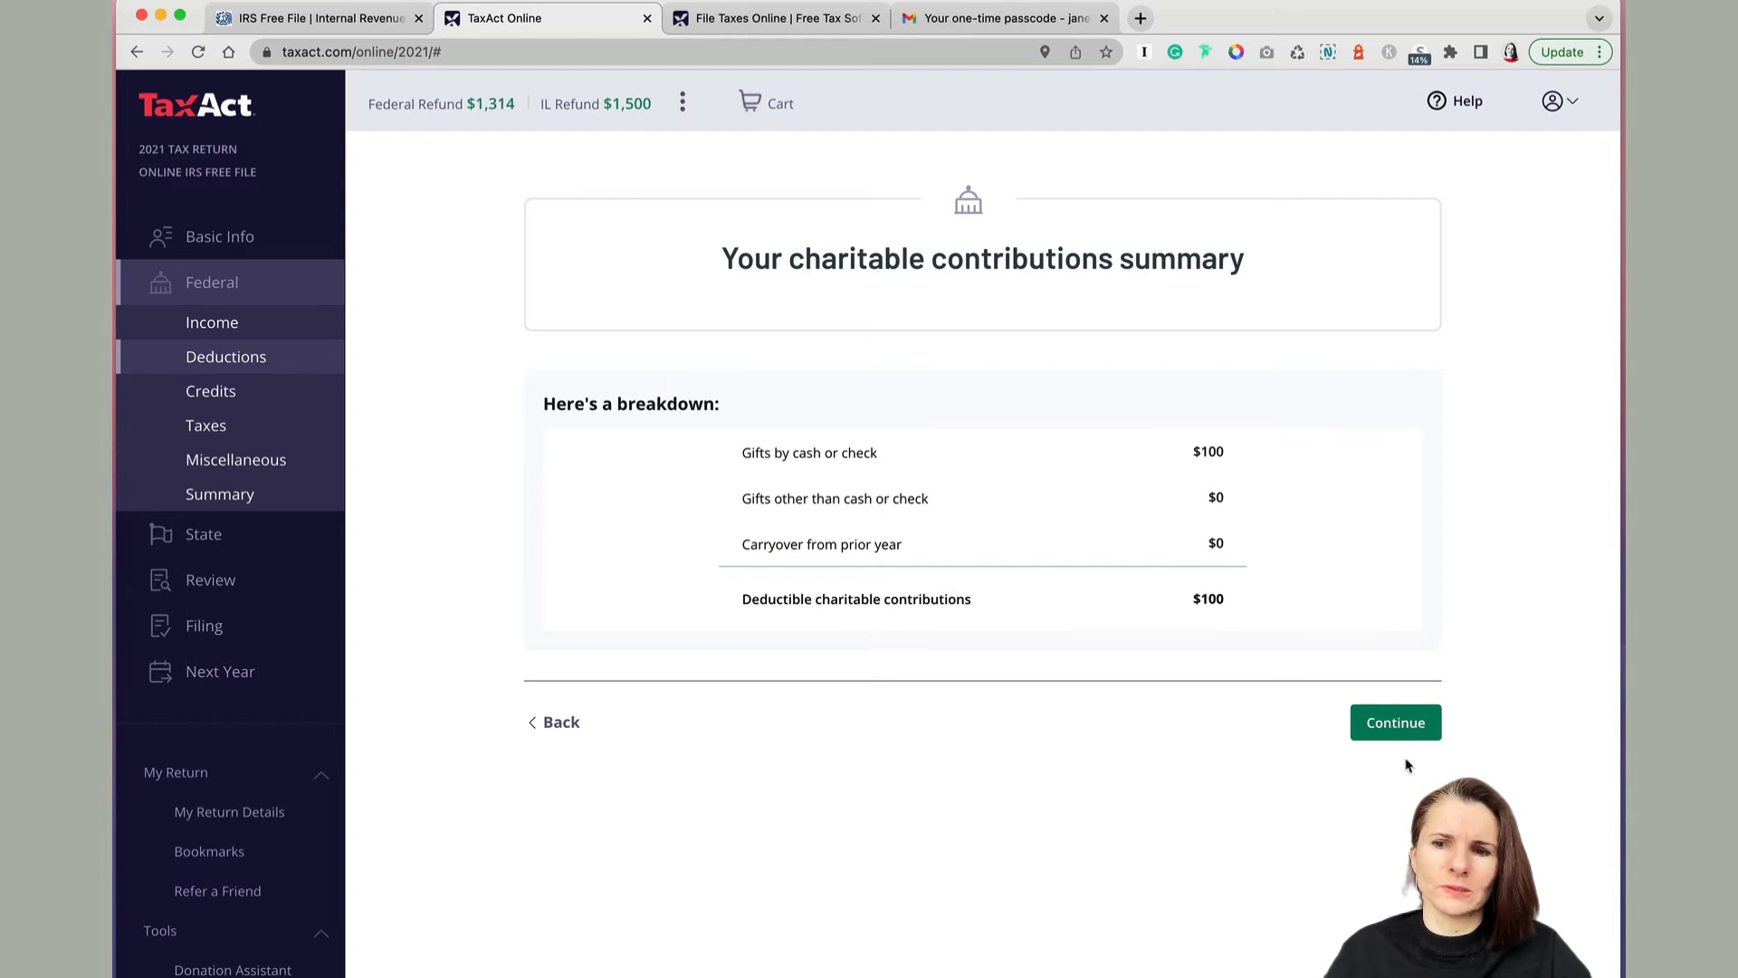
click(1409, 730)
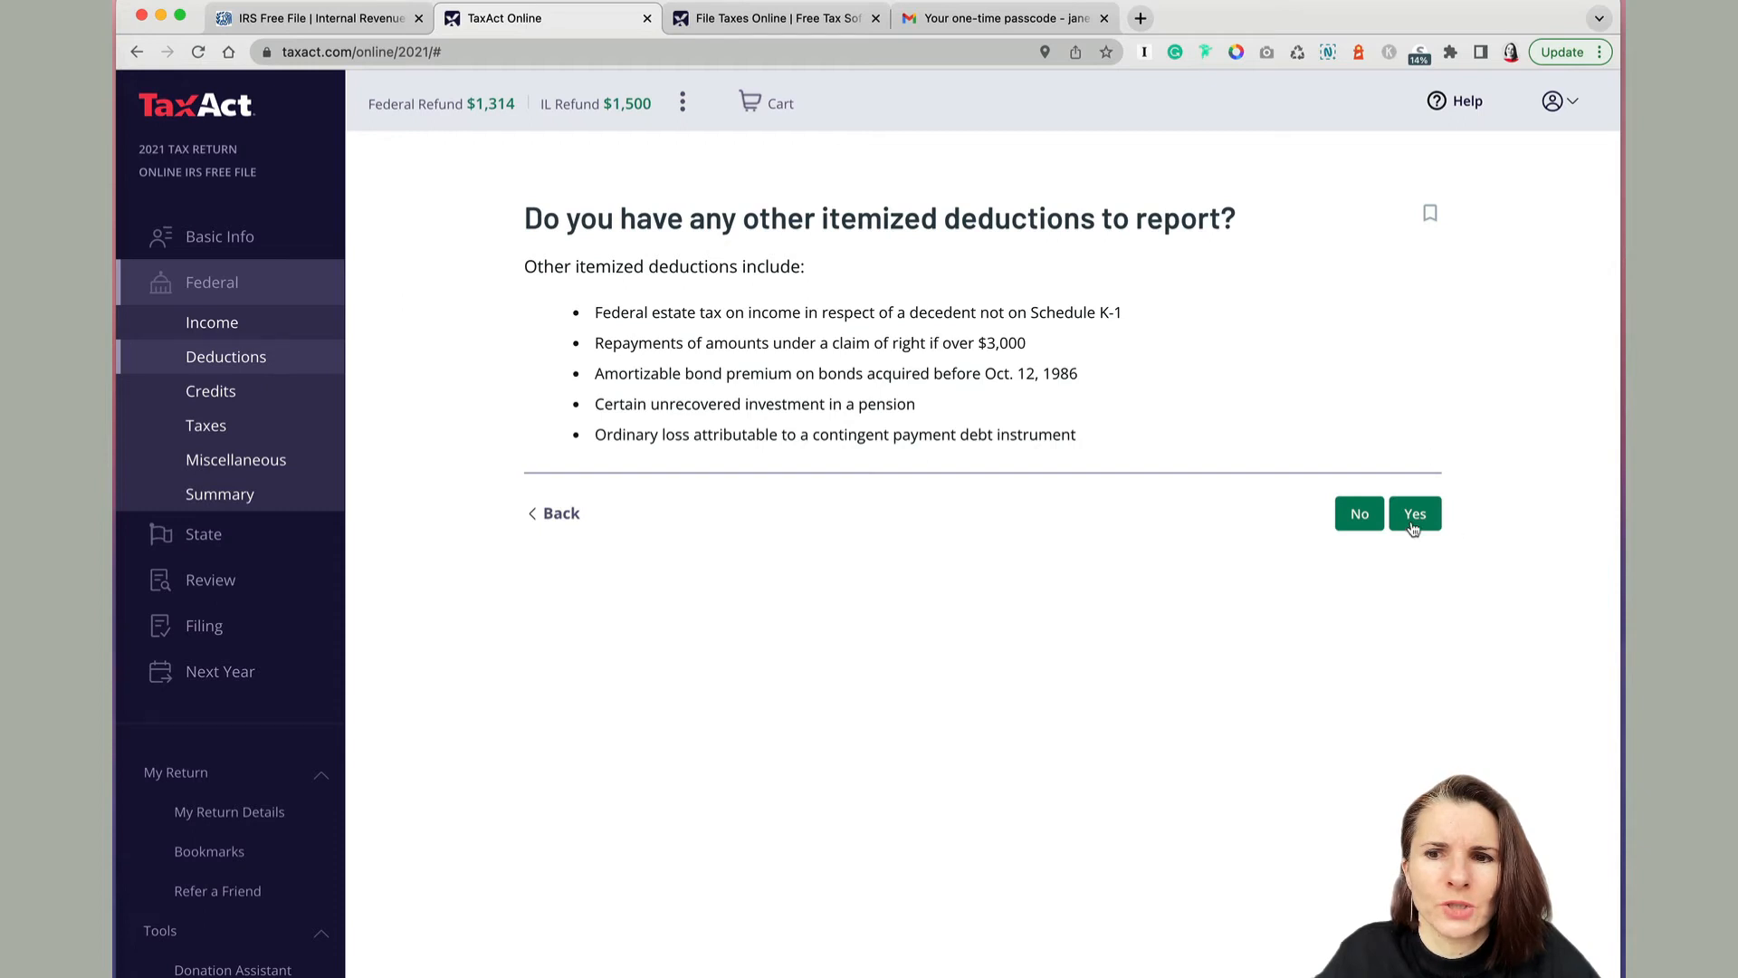
click(1360, 513)
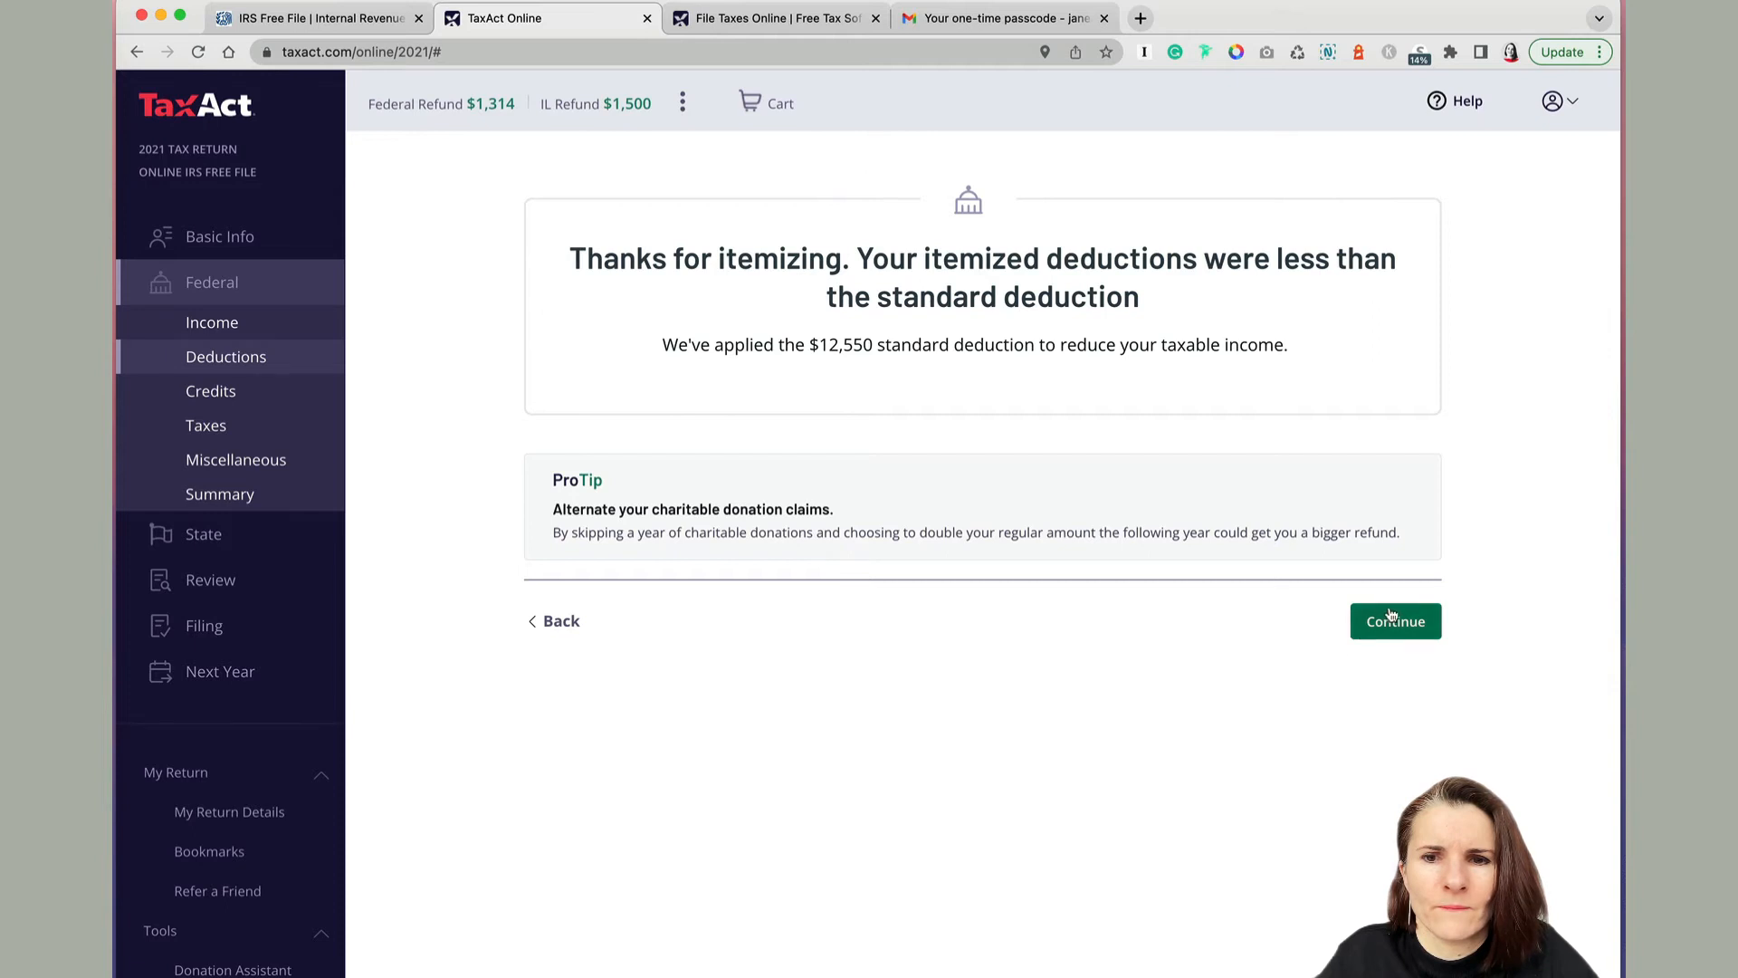
Accept the standard deduction and charitable giving deduction pages, check the federal refund figure, and start the Credits section
click(1400, 634)
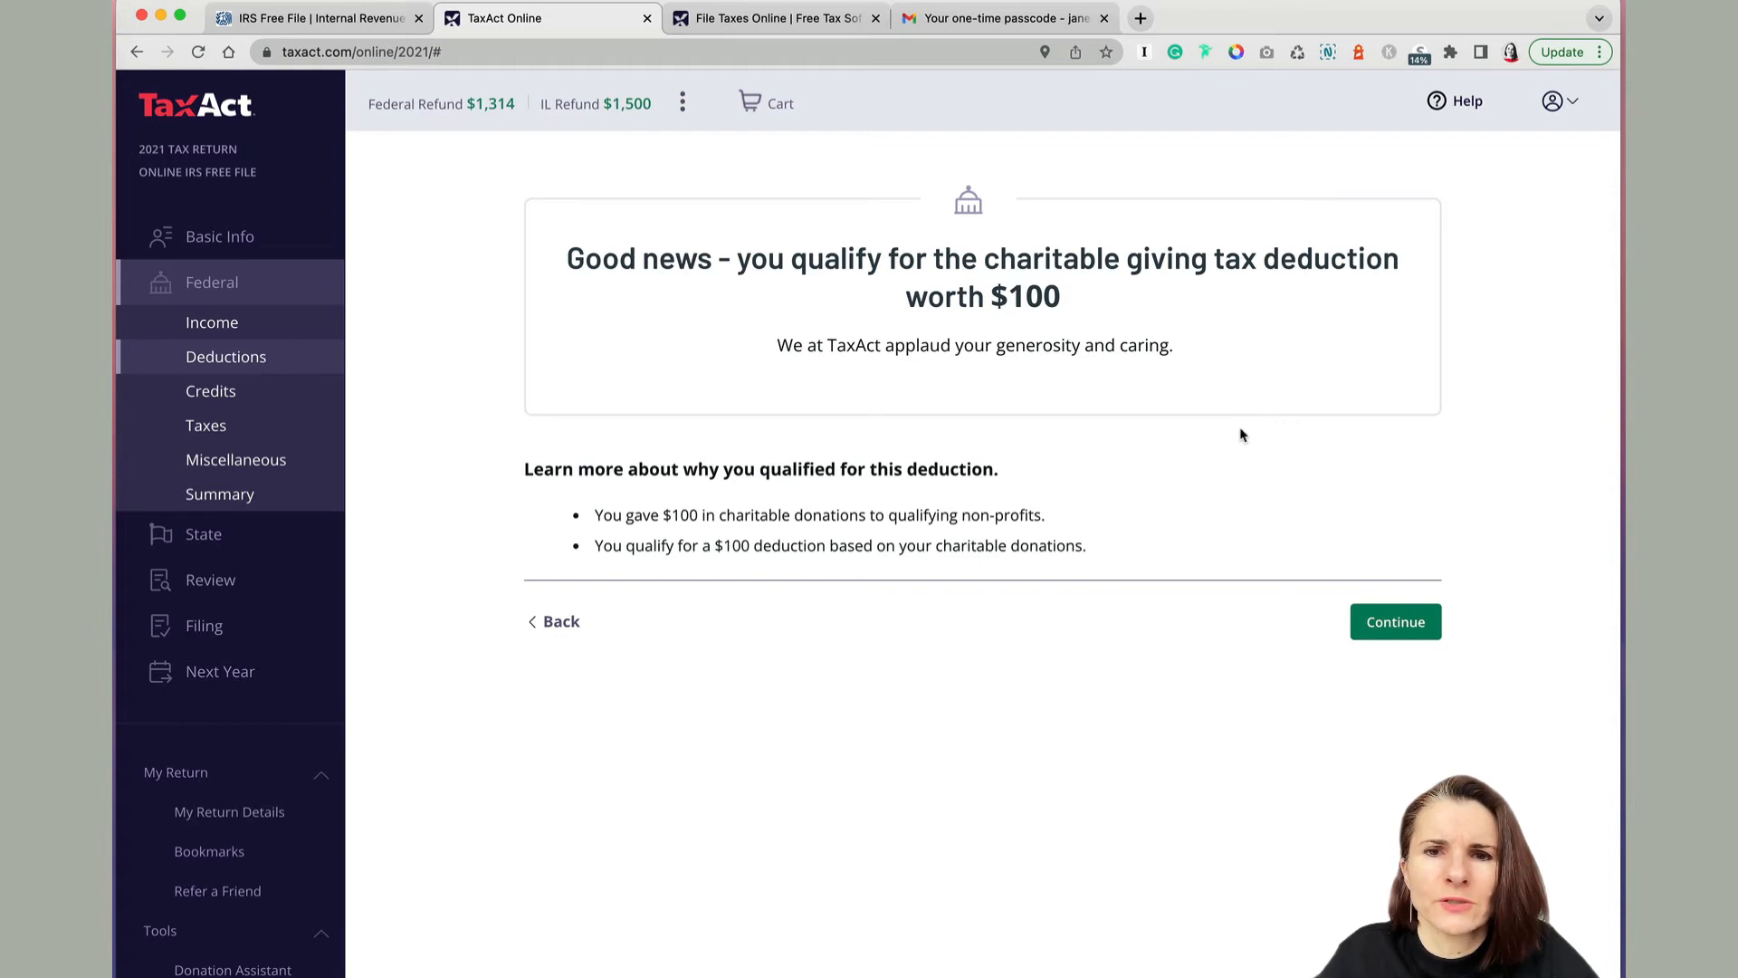
click(1392, 628)
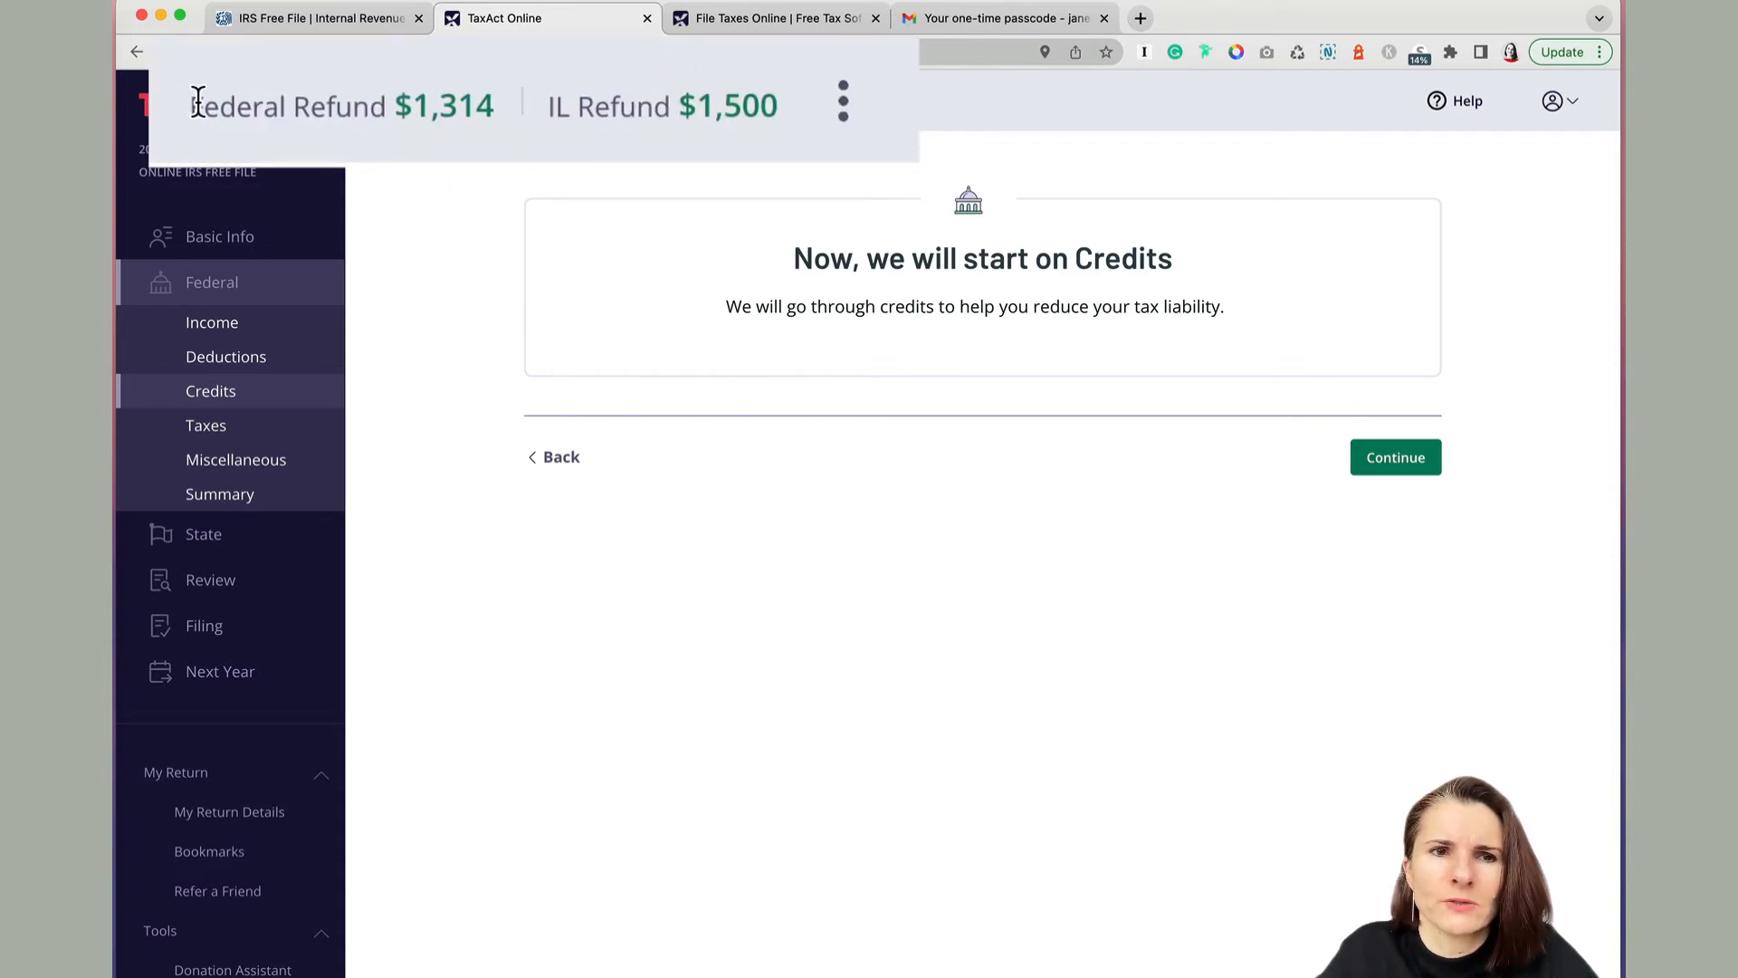
drag(203, 106, 502, 114)
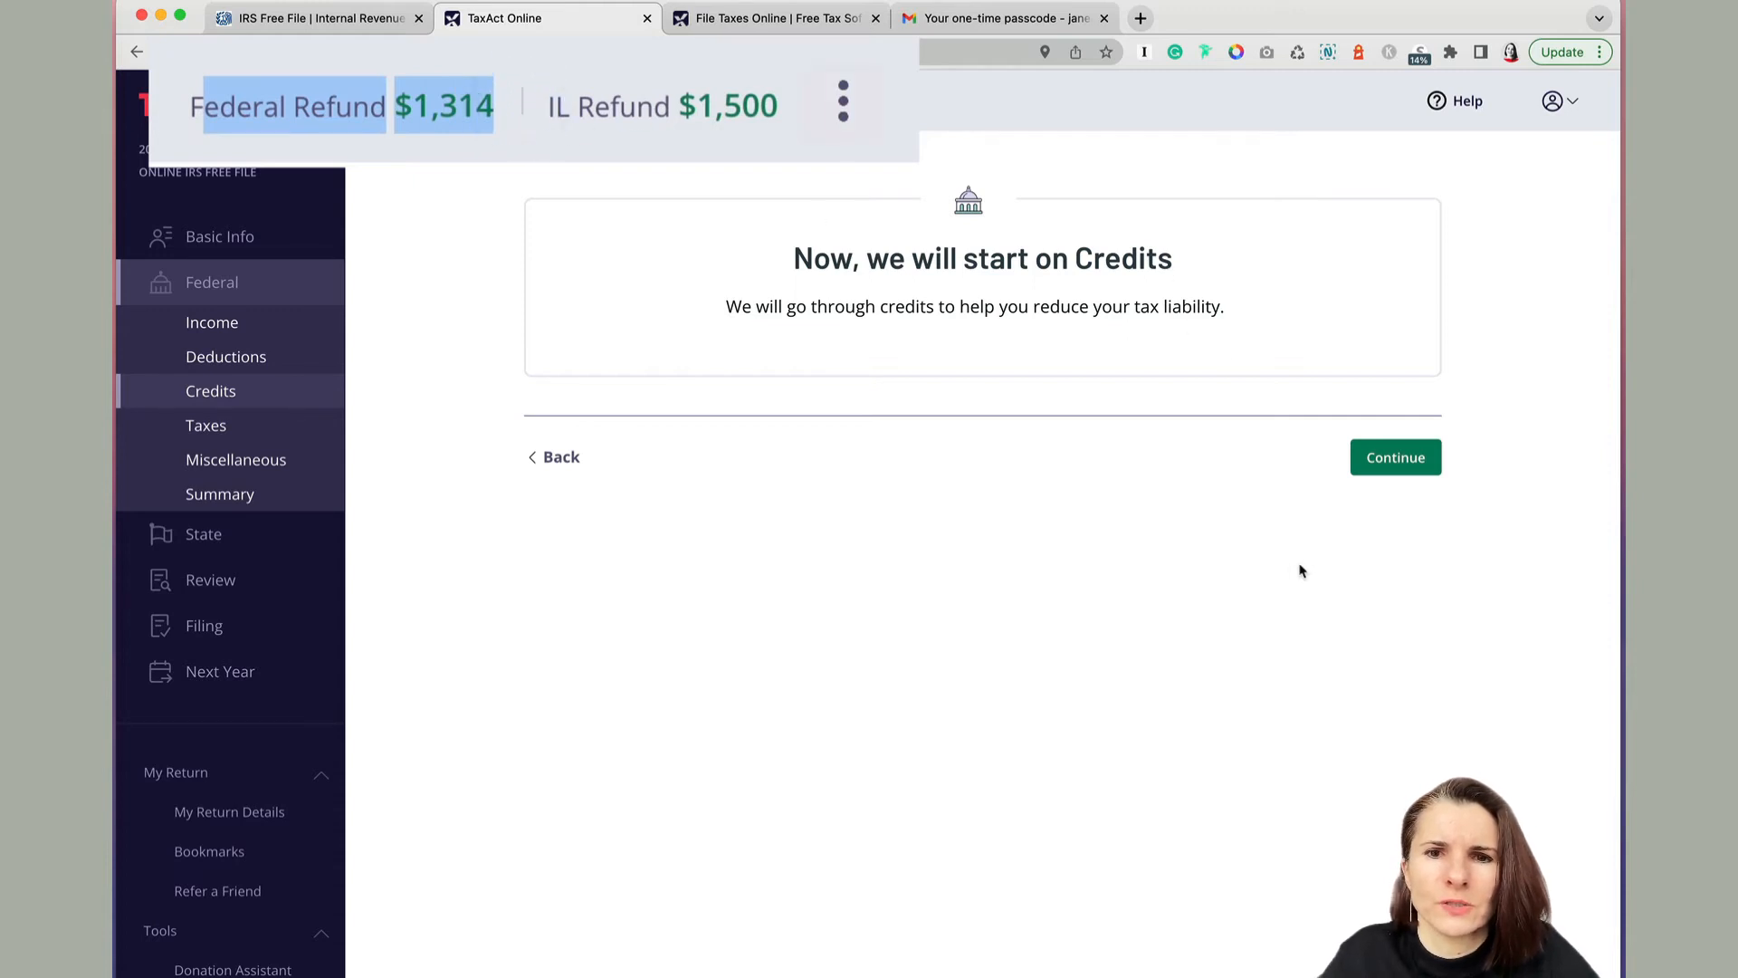
click(1394, 459)
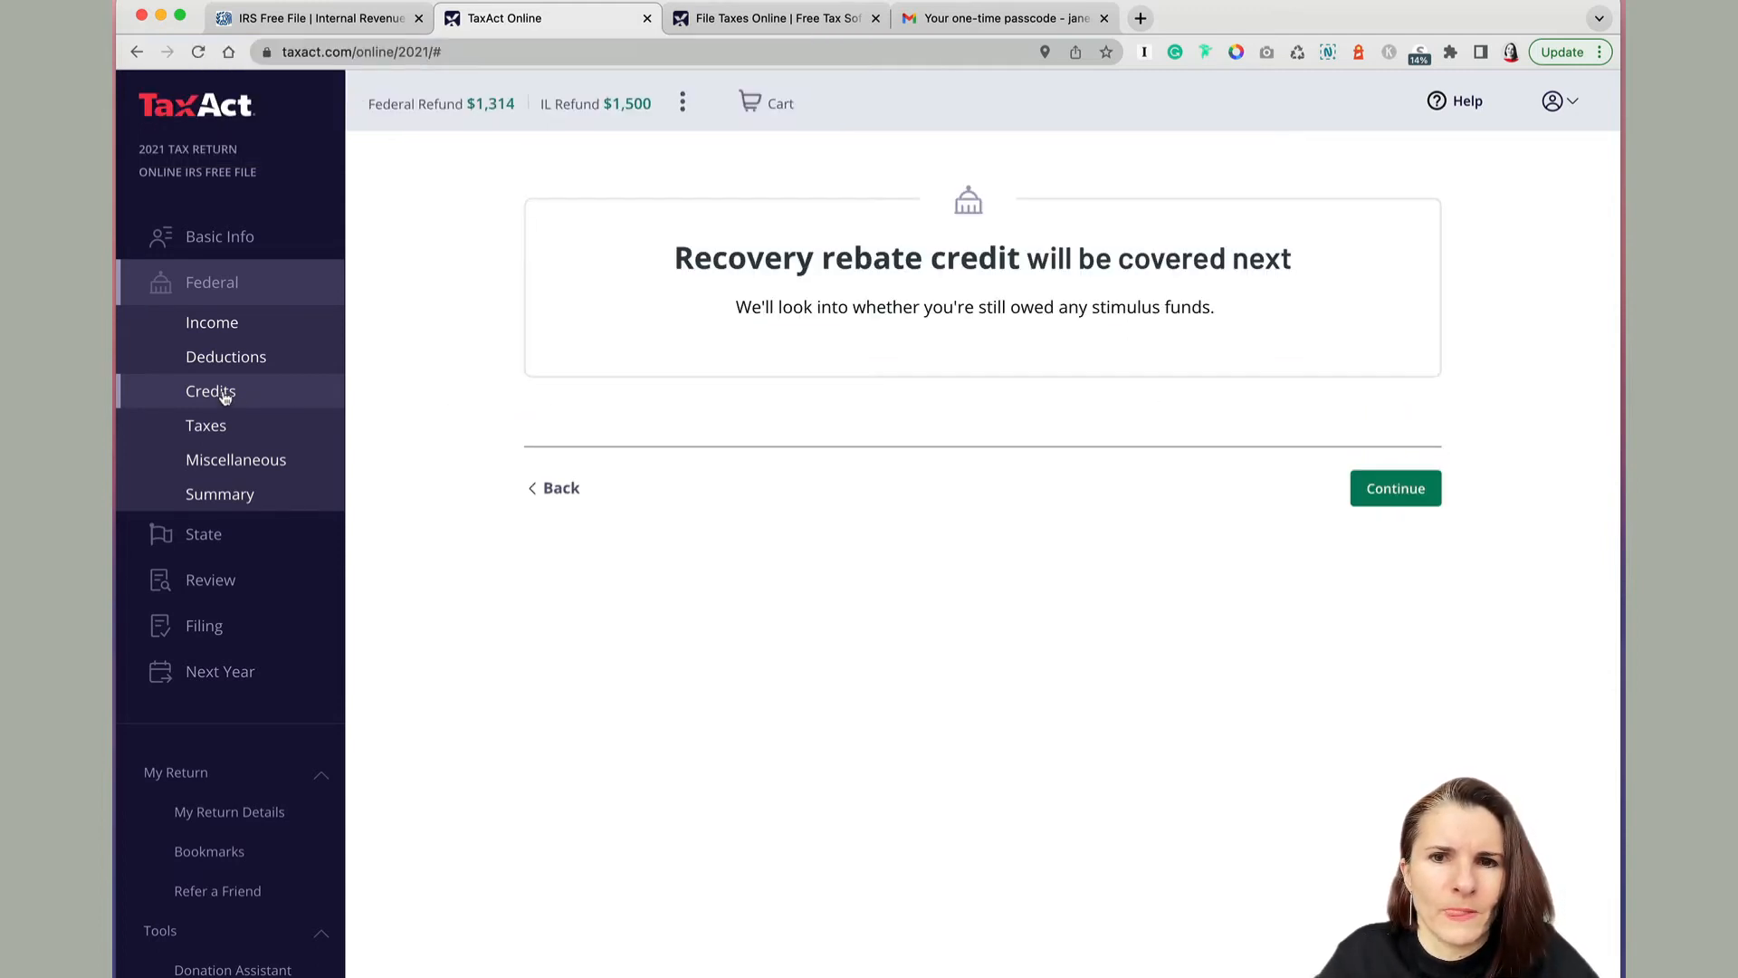
Return to the federal Deductions overview and examine the applicable deduction topics and the list of additional deduction topics
click(231, 361)
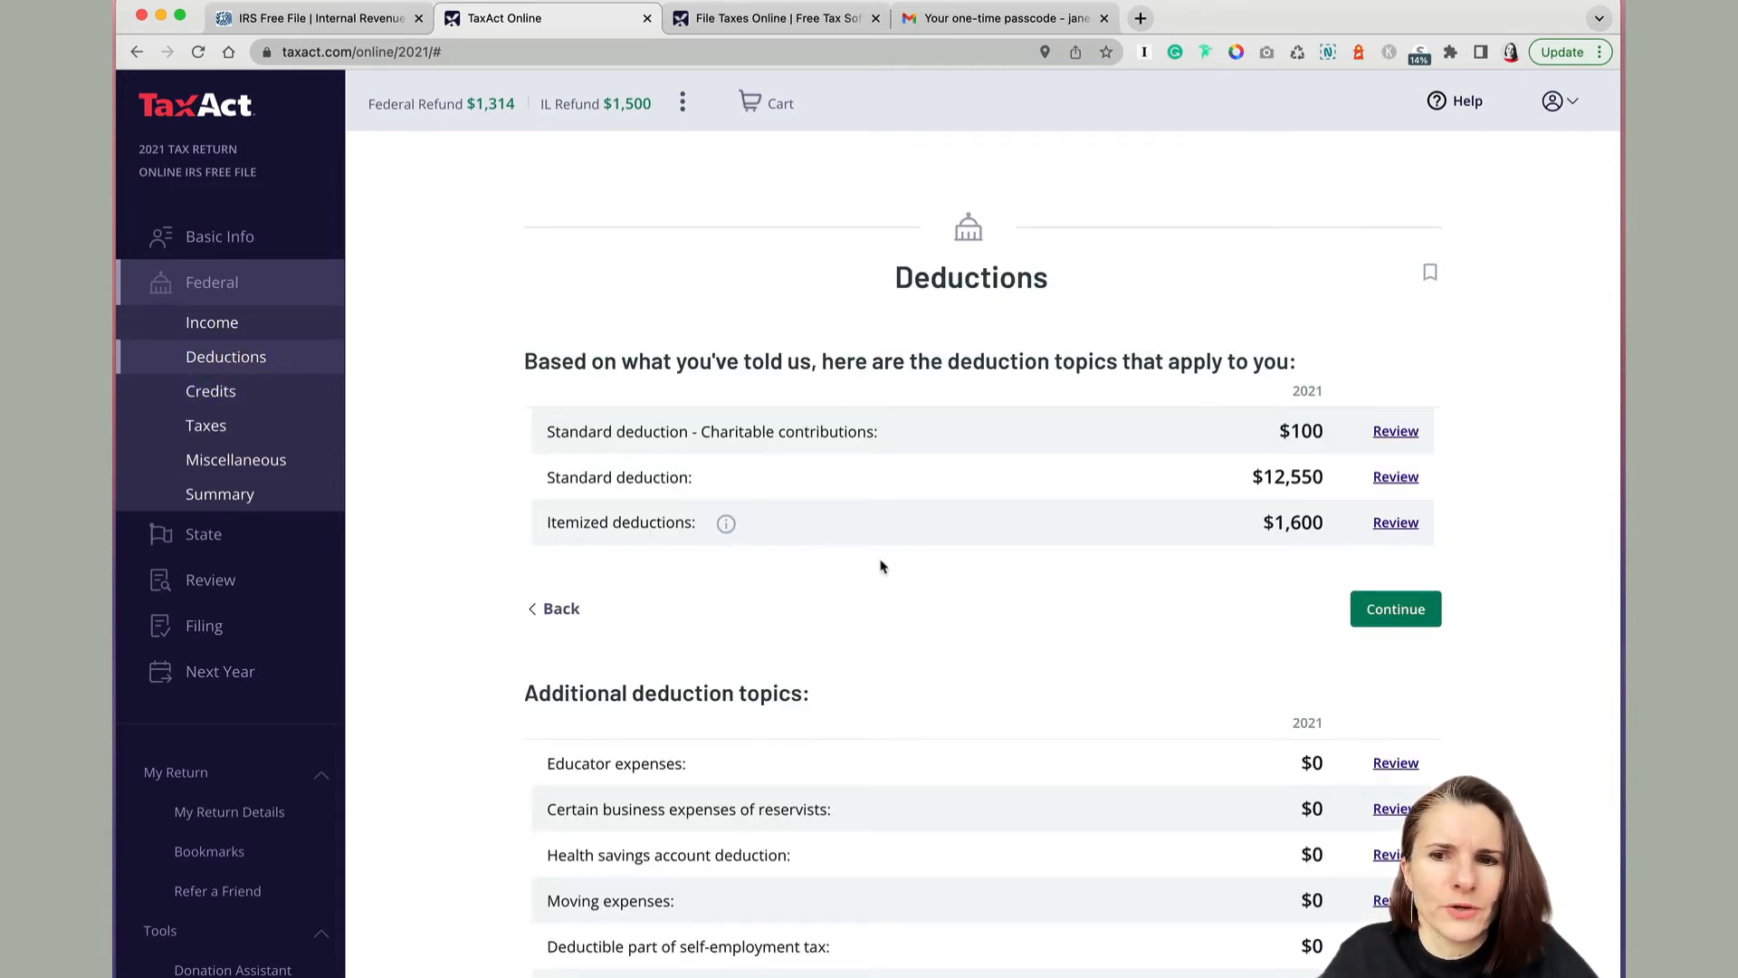
scroll(1012, 634, down, 3)
scroll(1013, 634, down, 3)
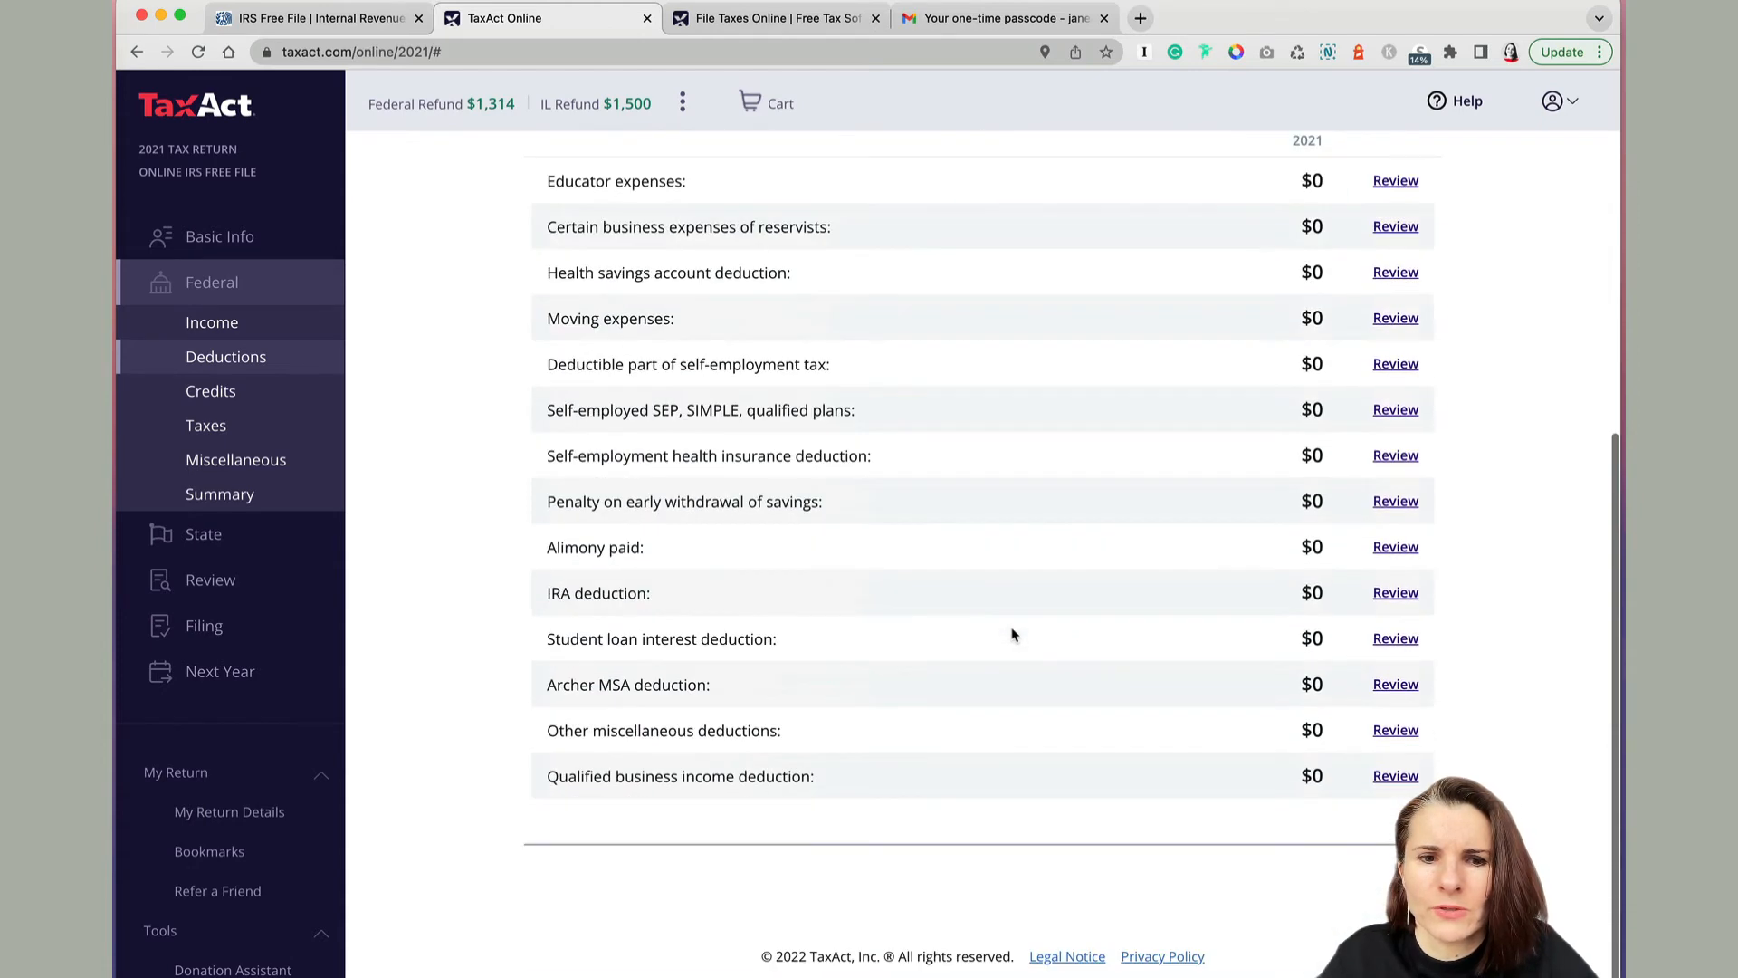
scroll(1012, 633, up, 6)
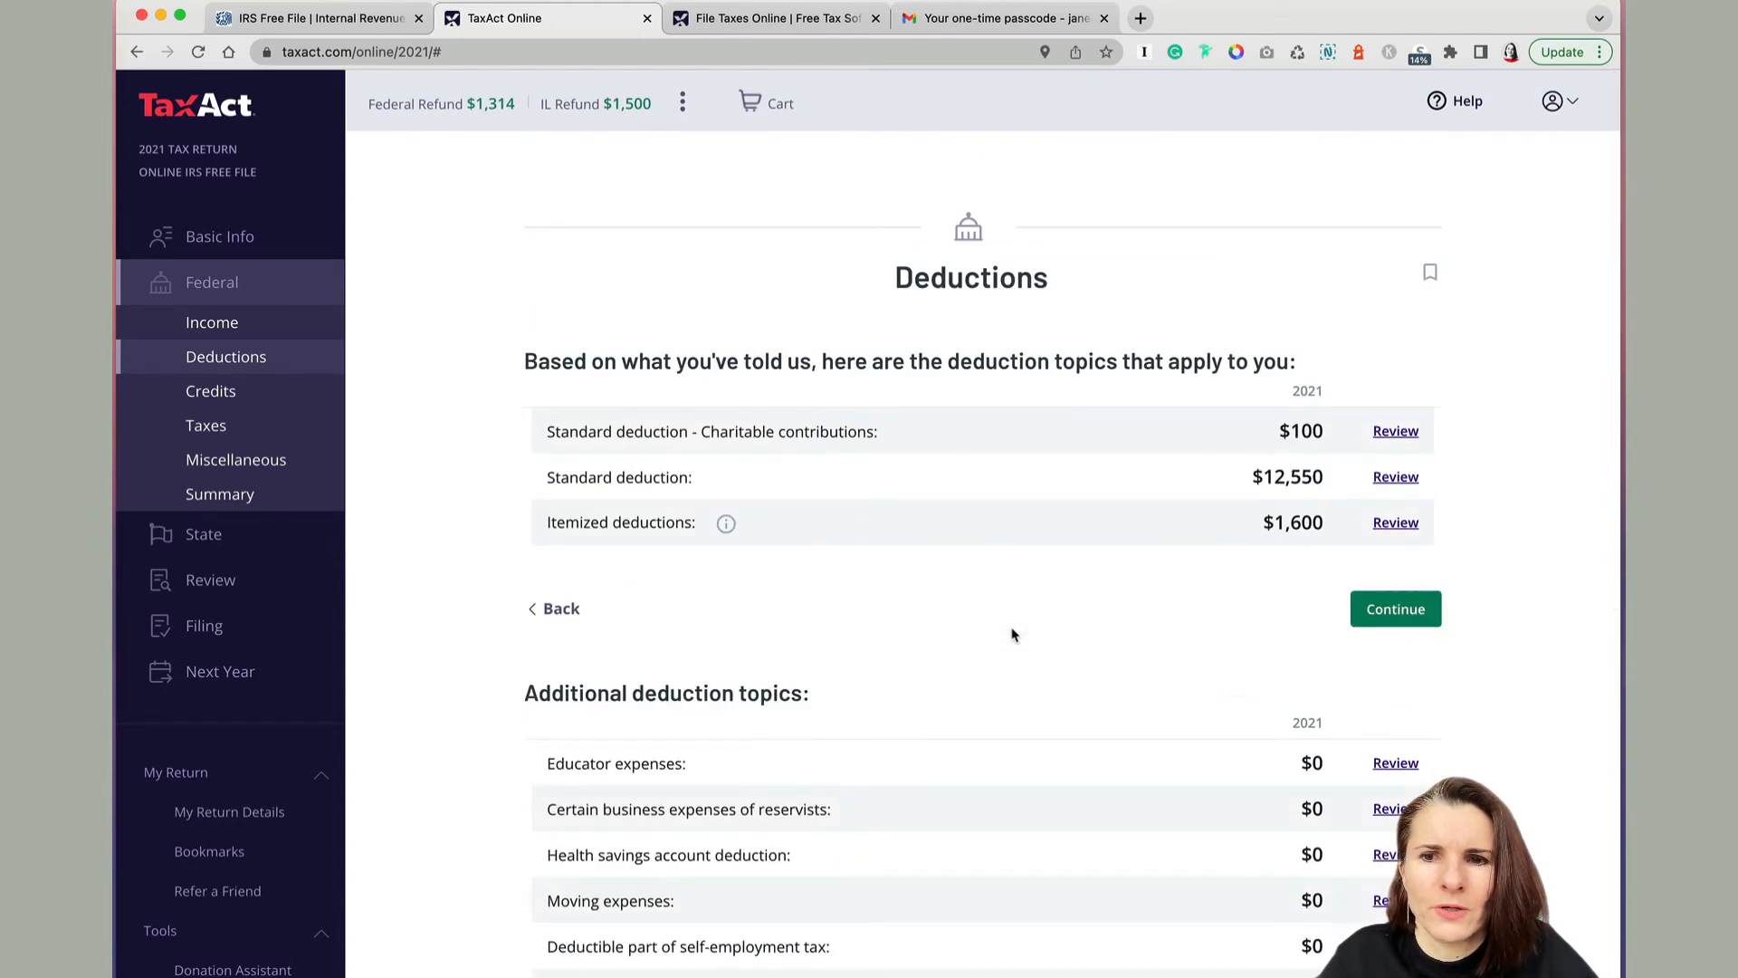
scroll(1012, 633, down, 1)
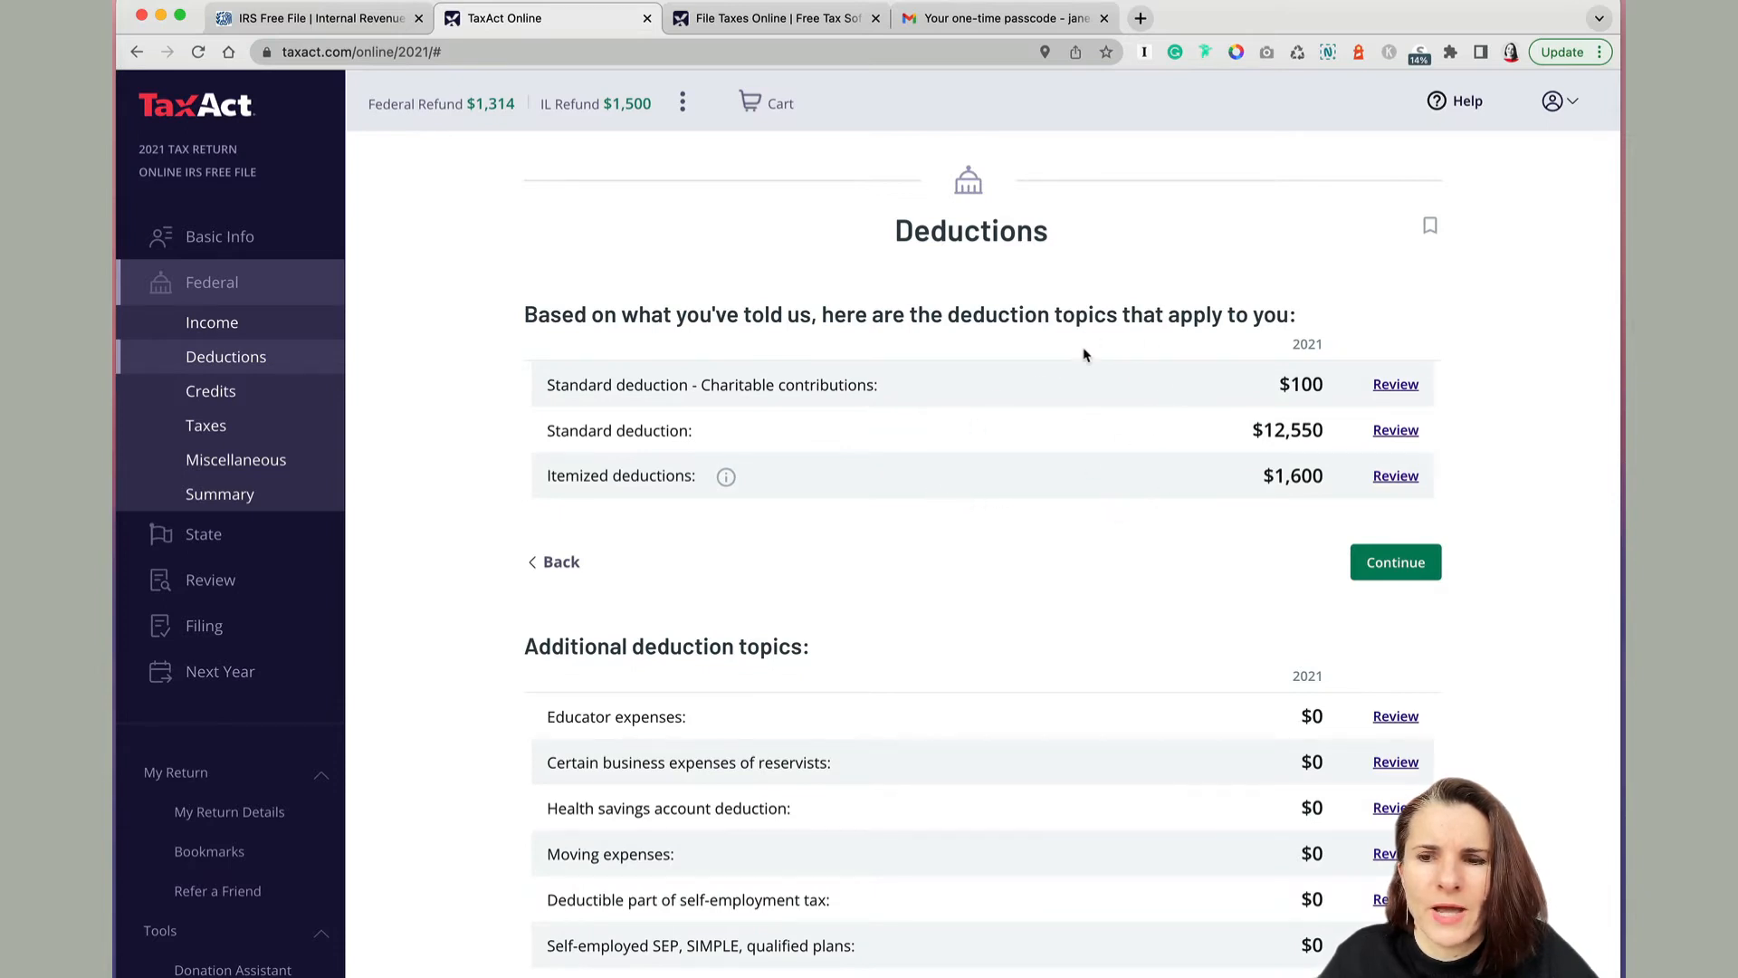
scroll(1110, 547, down, 5)
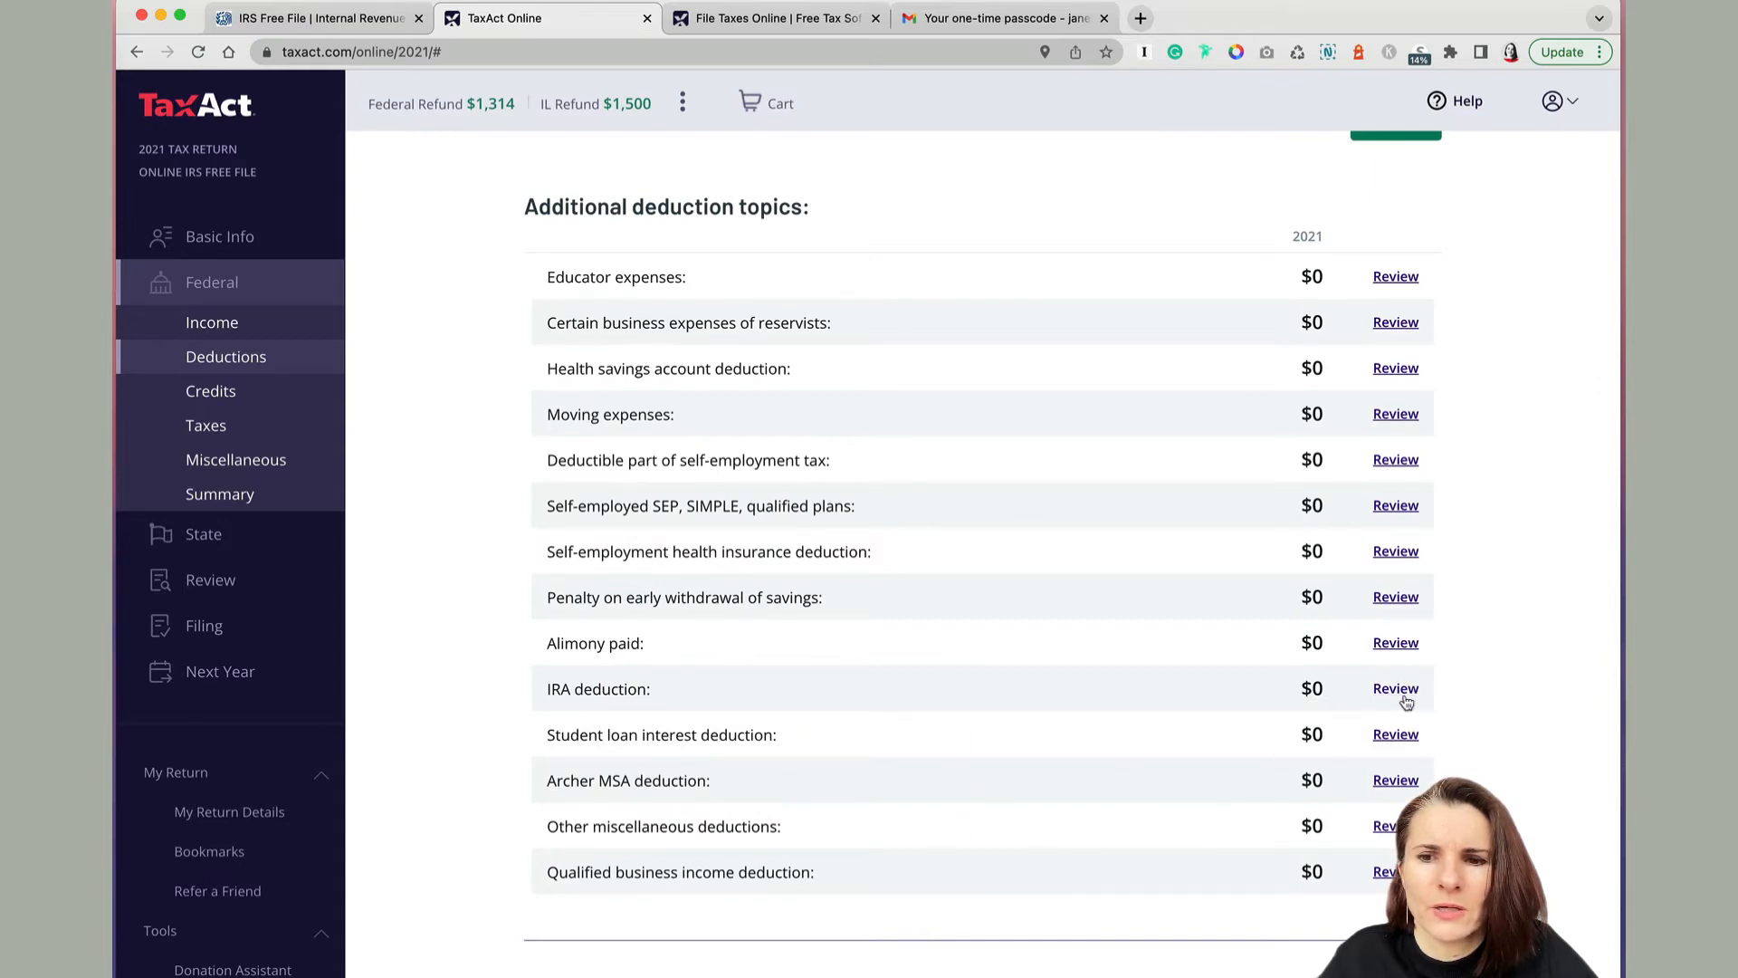
scroll(1398, 389, up, 2)
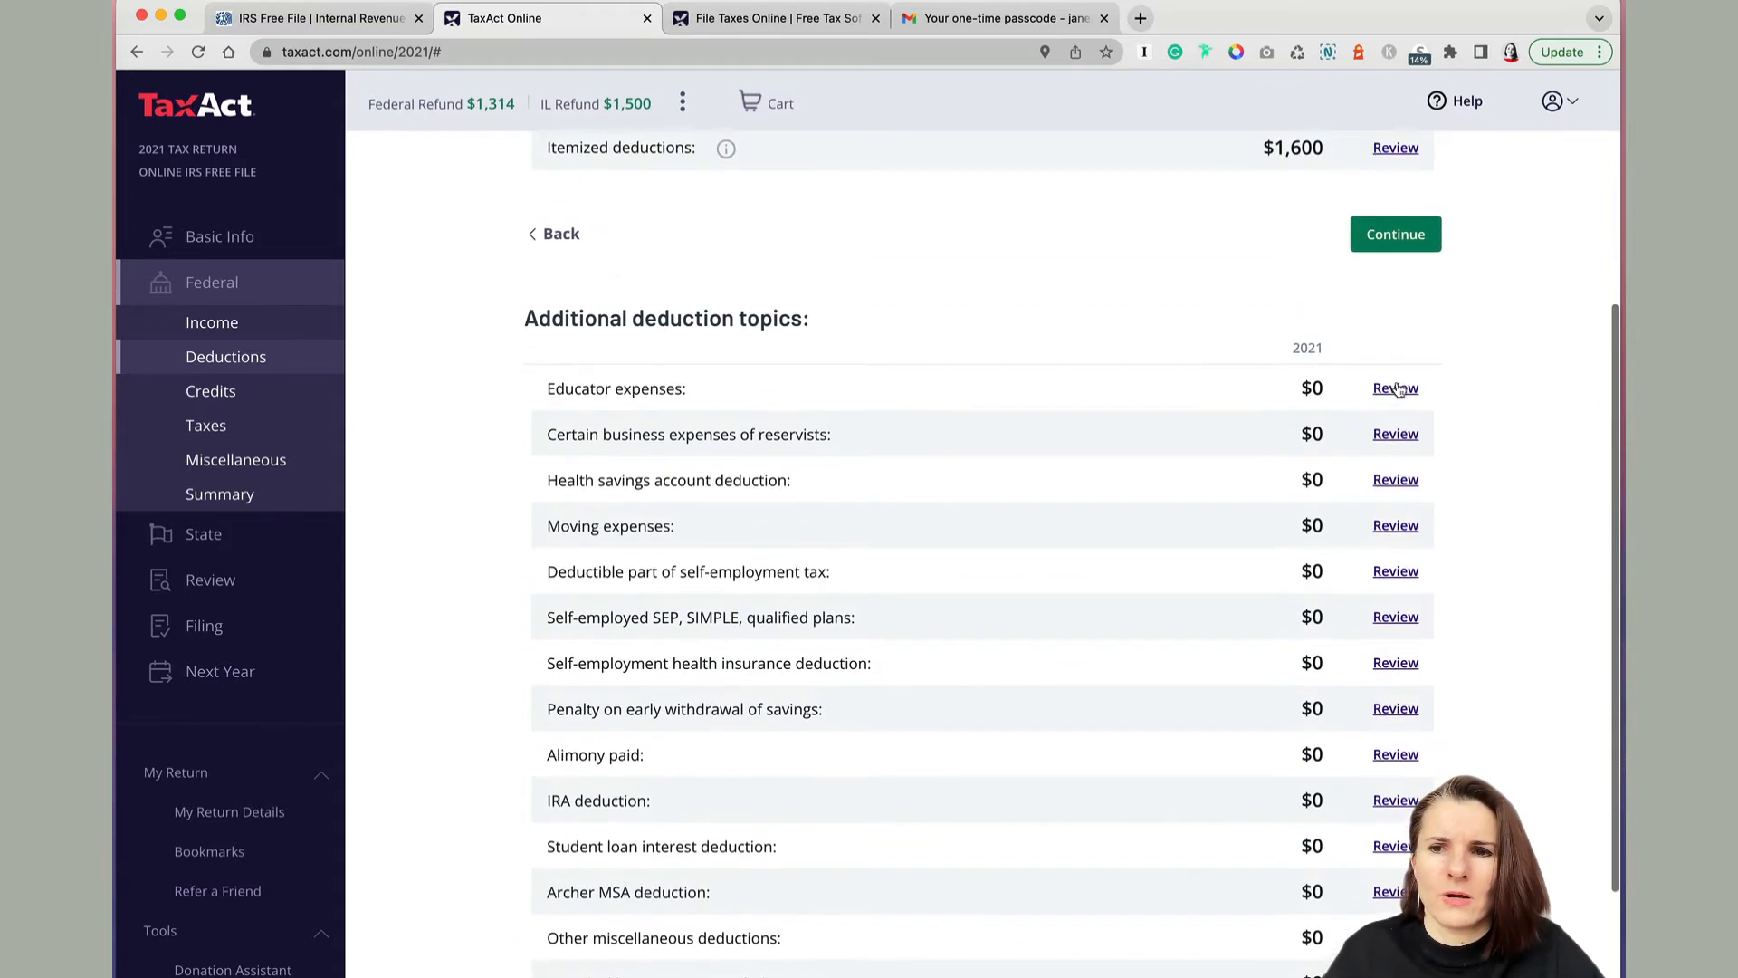
scroll(1398, 389, down, 2)
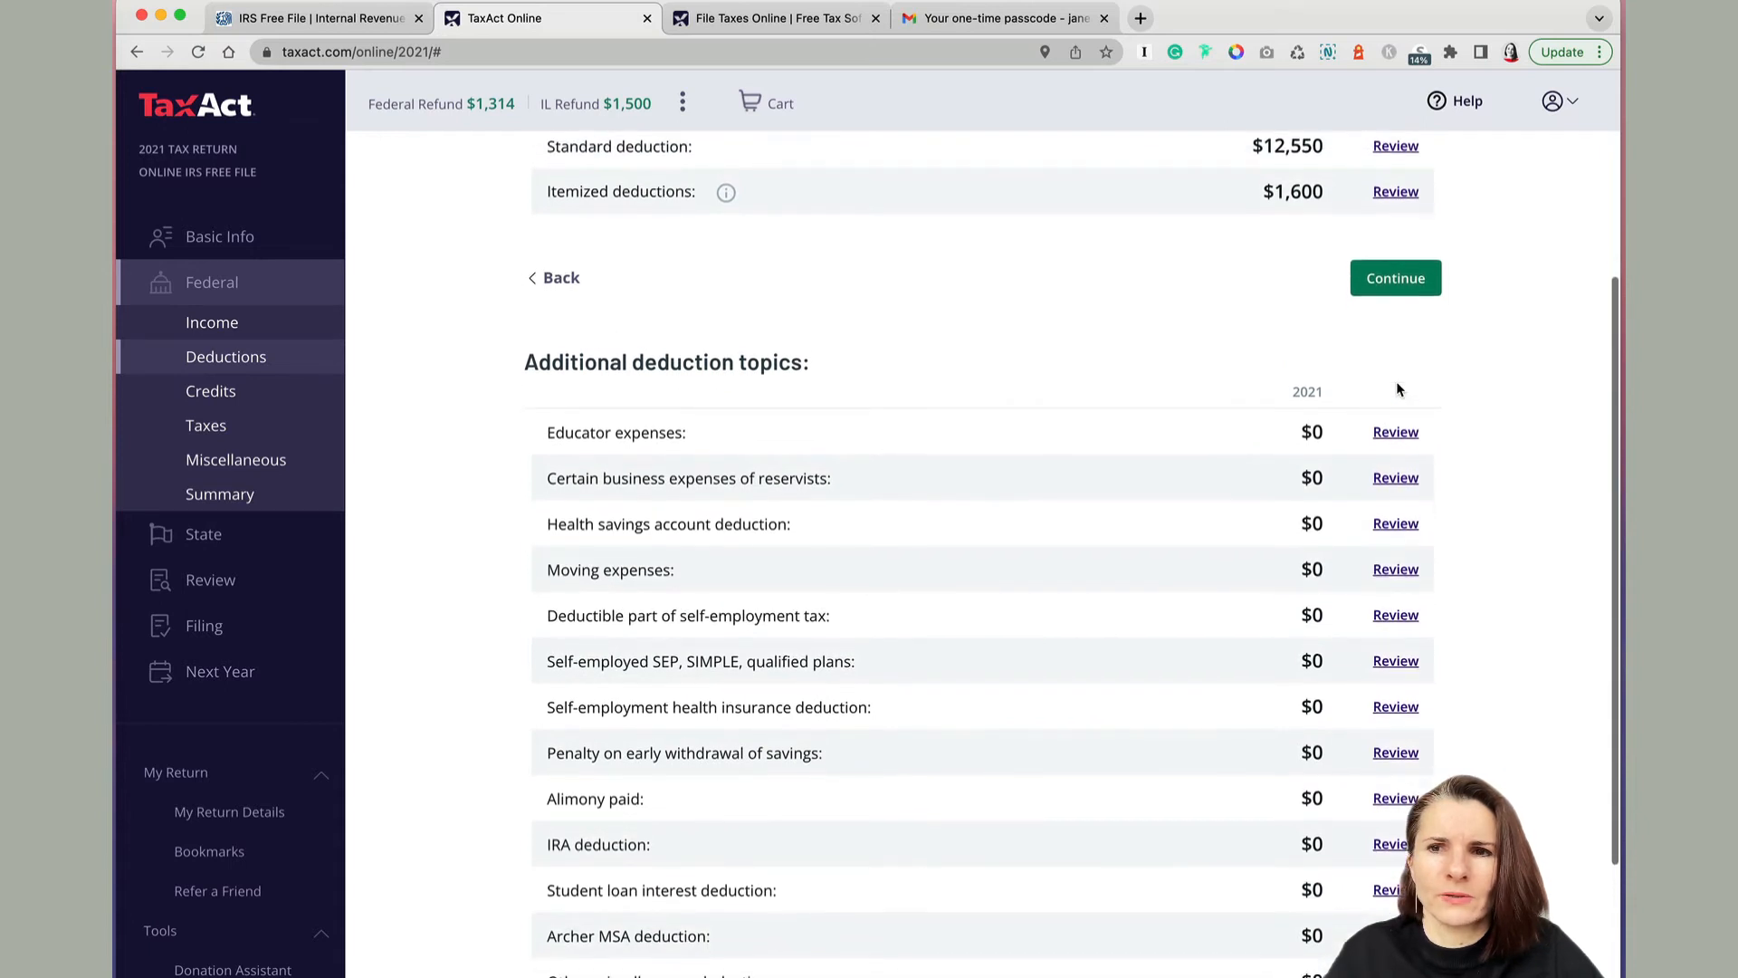
scroll(1397, 388, down, 2)
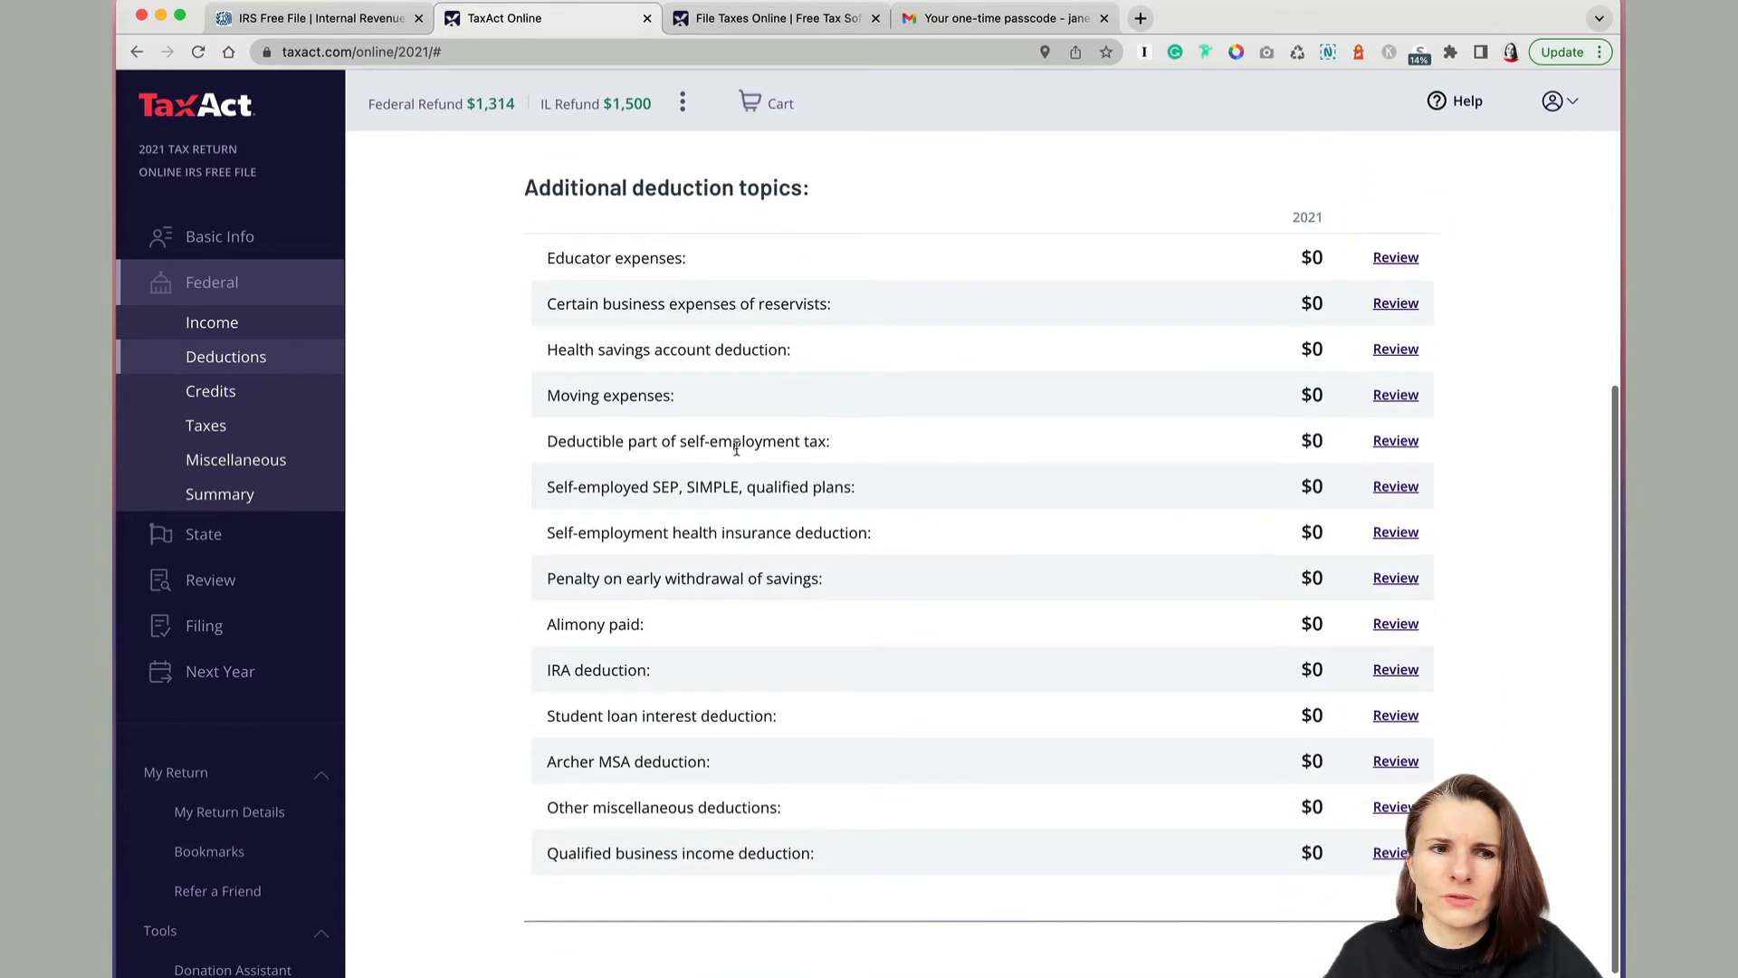
Open the federal Credits overview and examine the applicable credits, the income tax withheld, and the additional credit topics
click(244, 395)
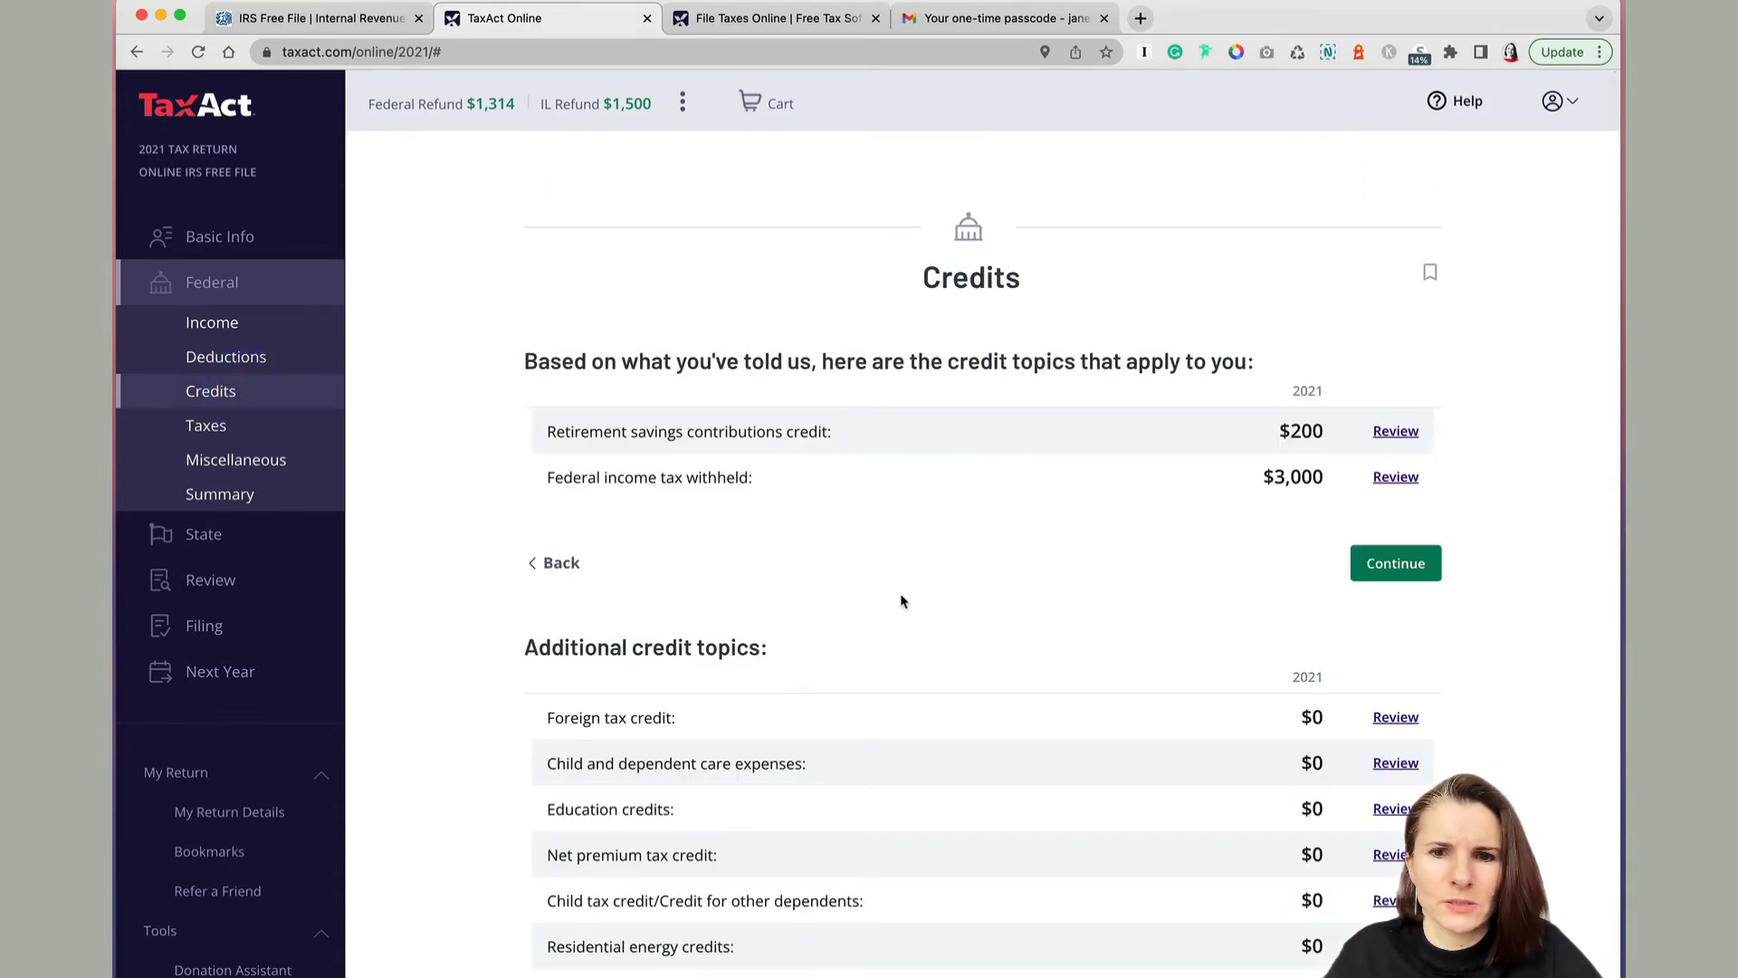
scroll(1189, 634, down, 2)
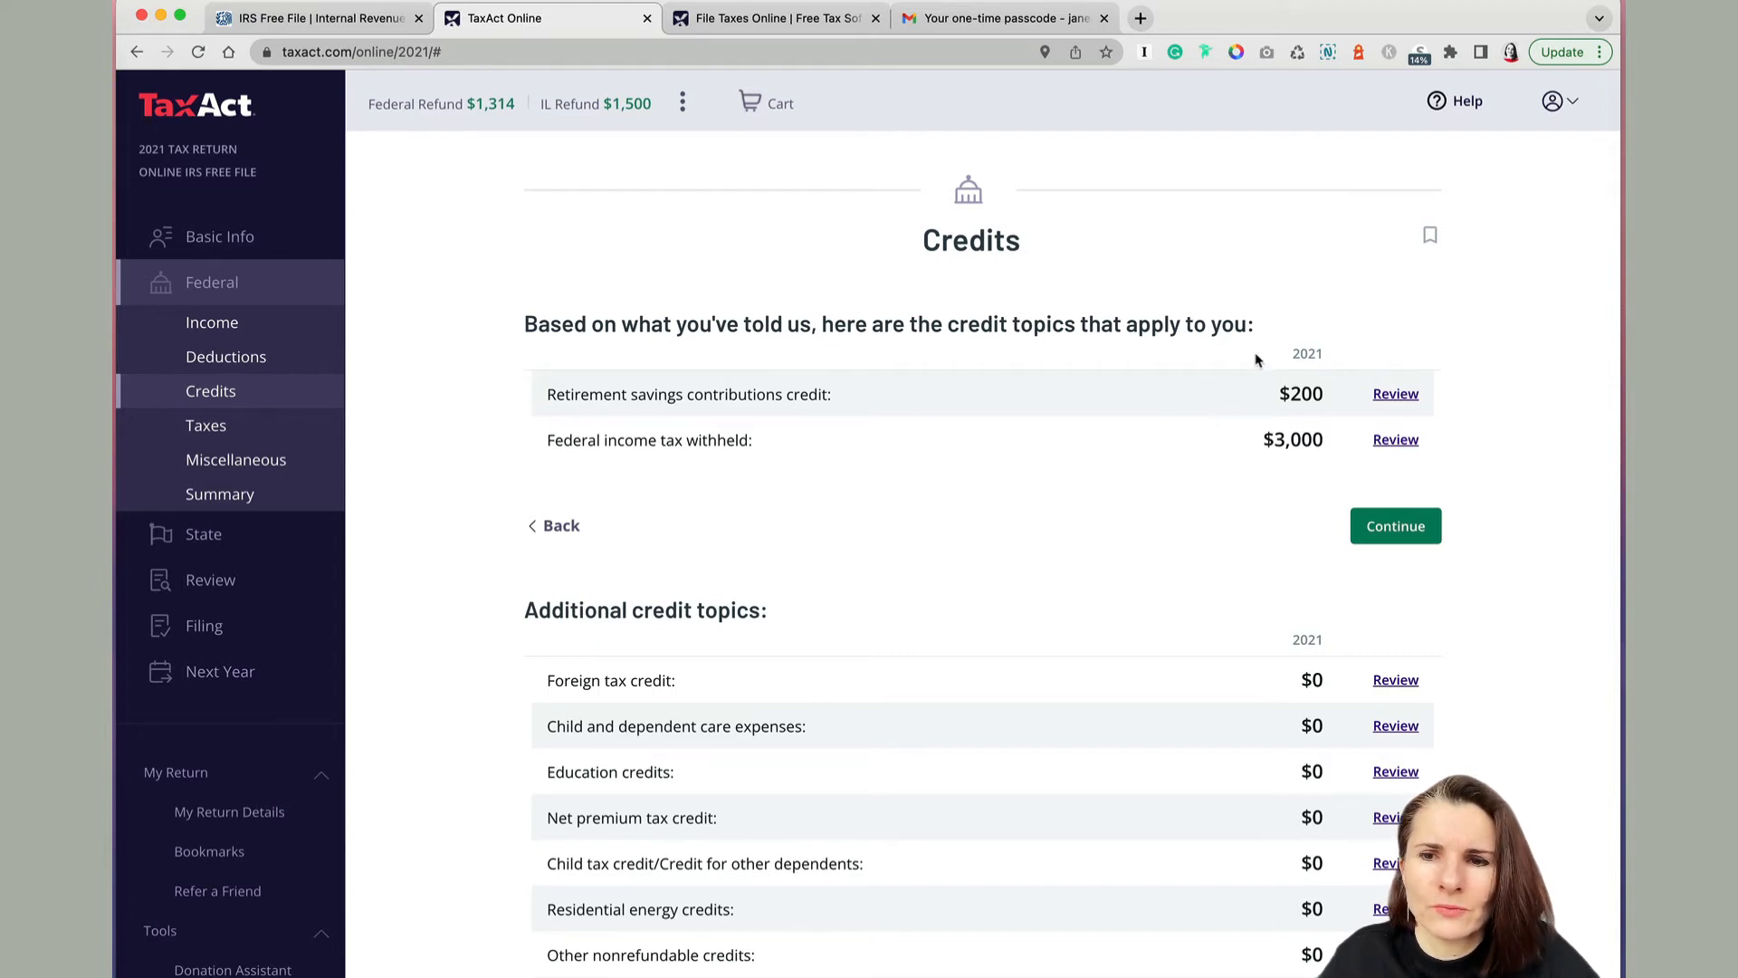
scroll(1236, 582, up, 1)
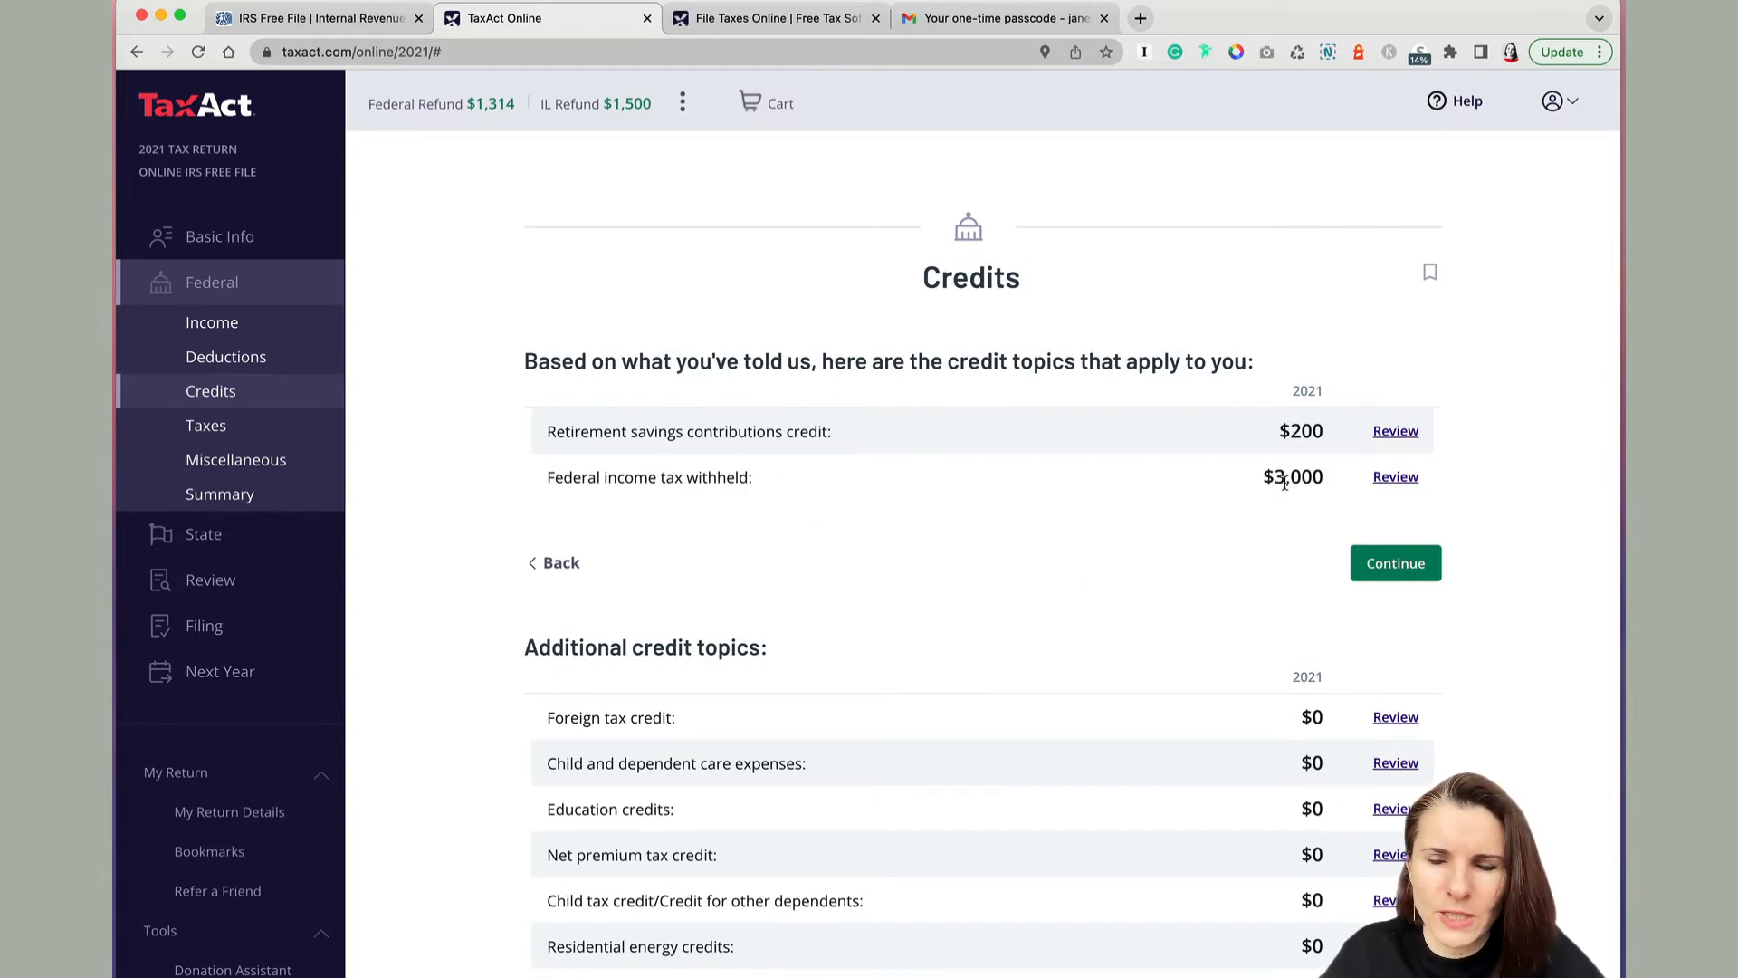
drag(1329, 482, 1244, 478)
scroll(1192, 590, down, 5)
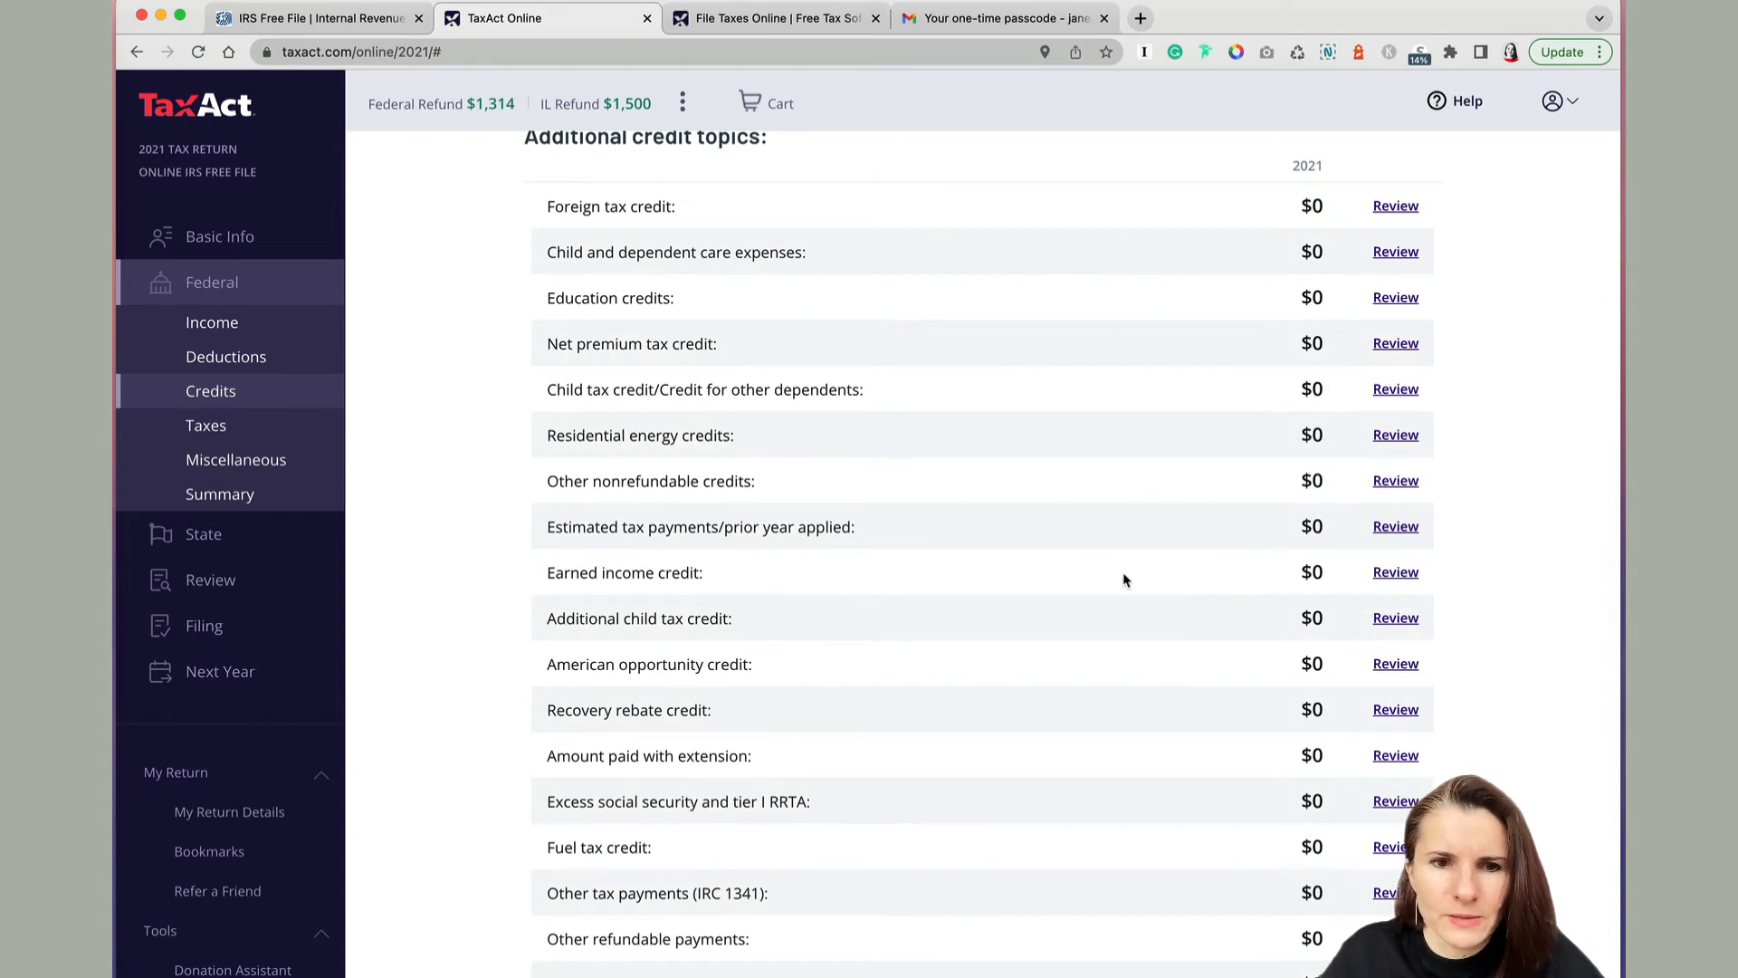
Examine the disqualifying situations listed for the earned income credit without selecting any, and return to the Credits overview
click(1396, 572)
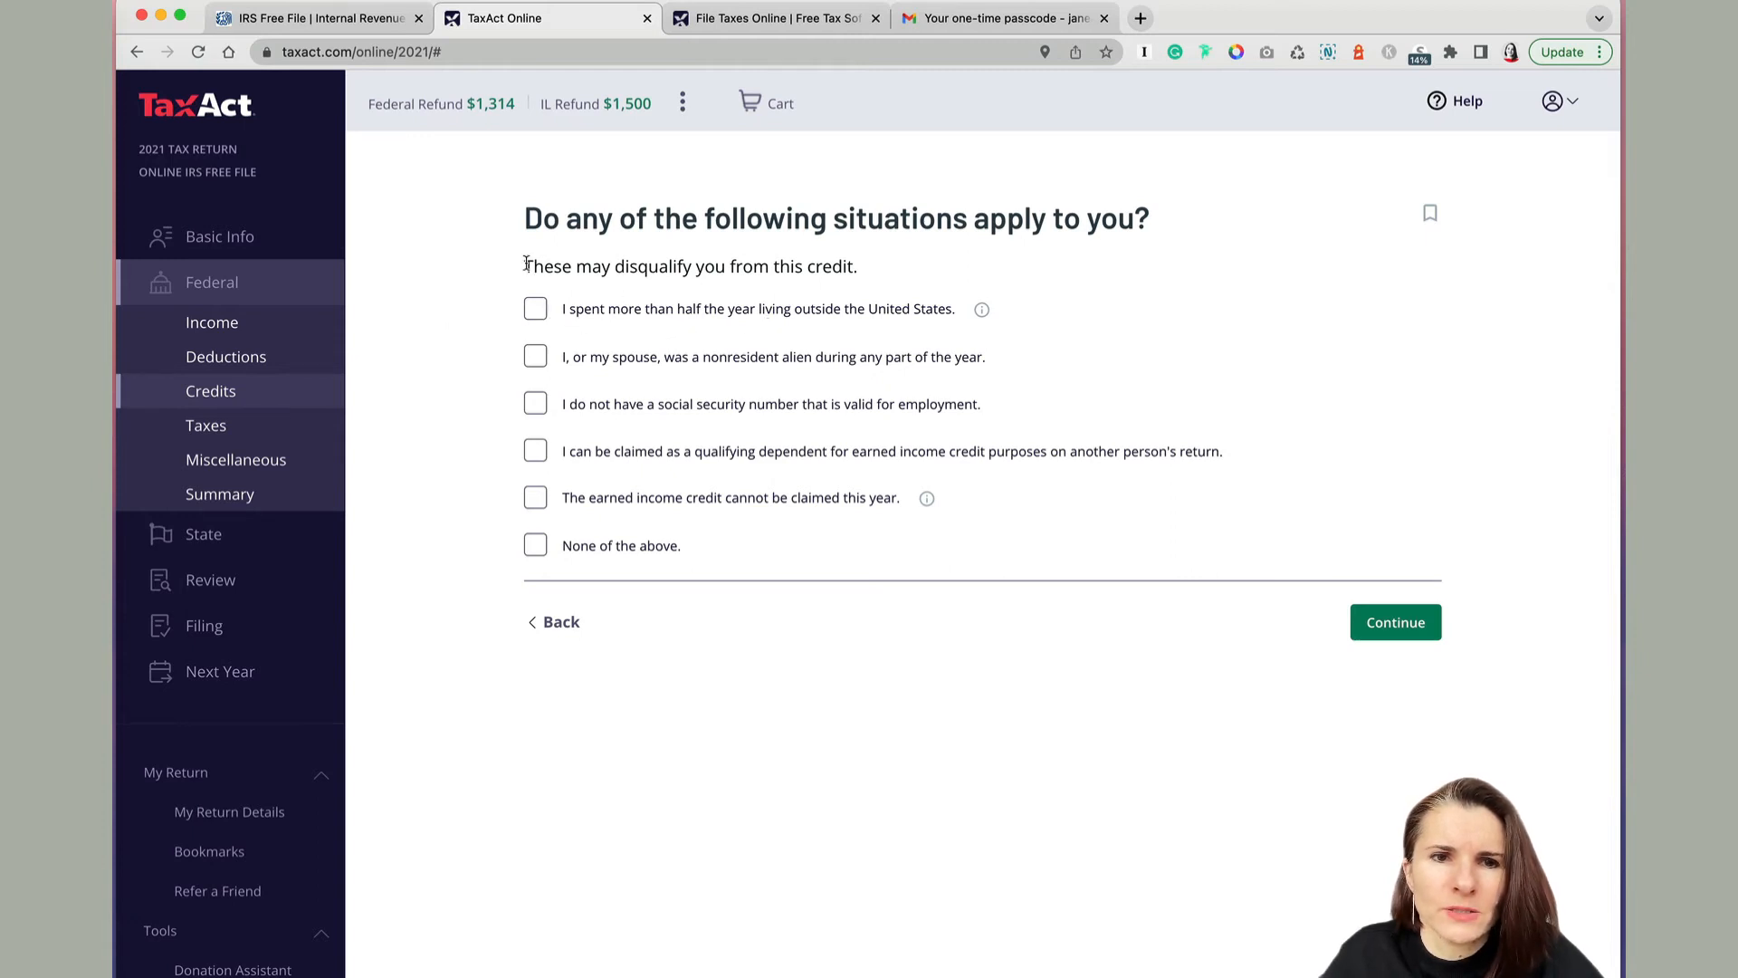
drag(541, 263, 924, 287)
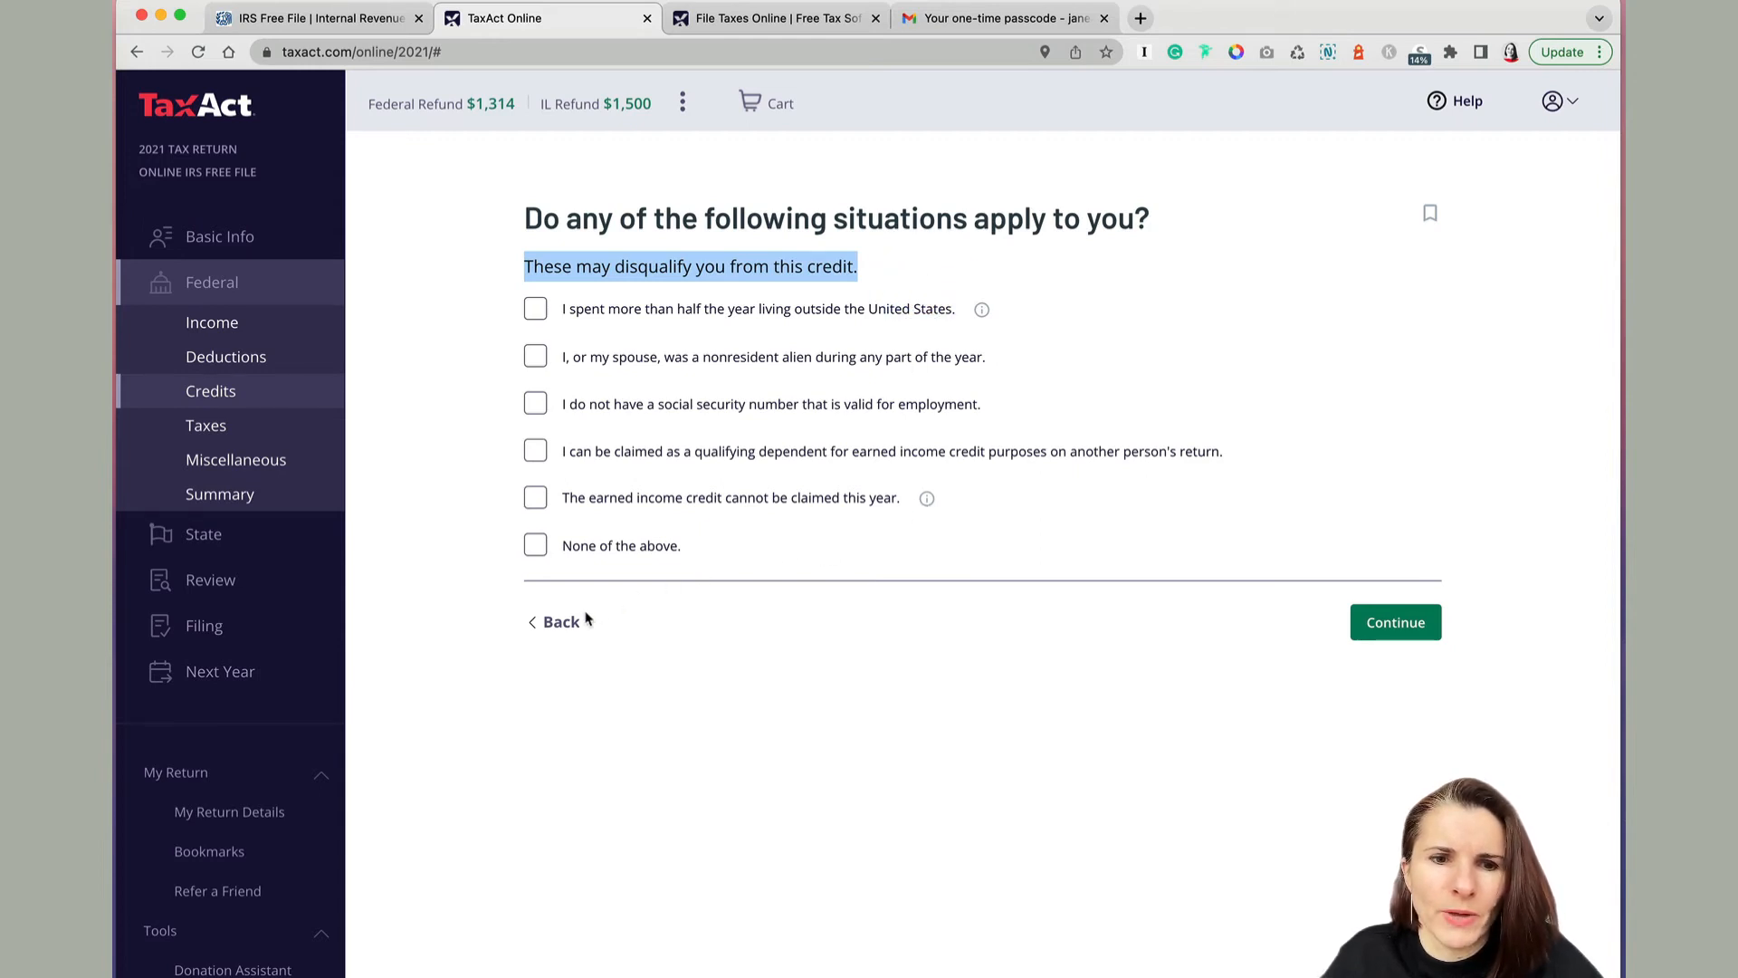
click(562, 631)
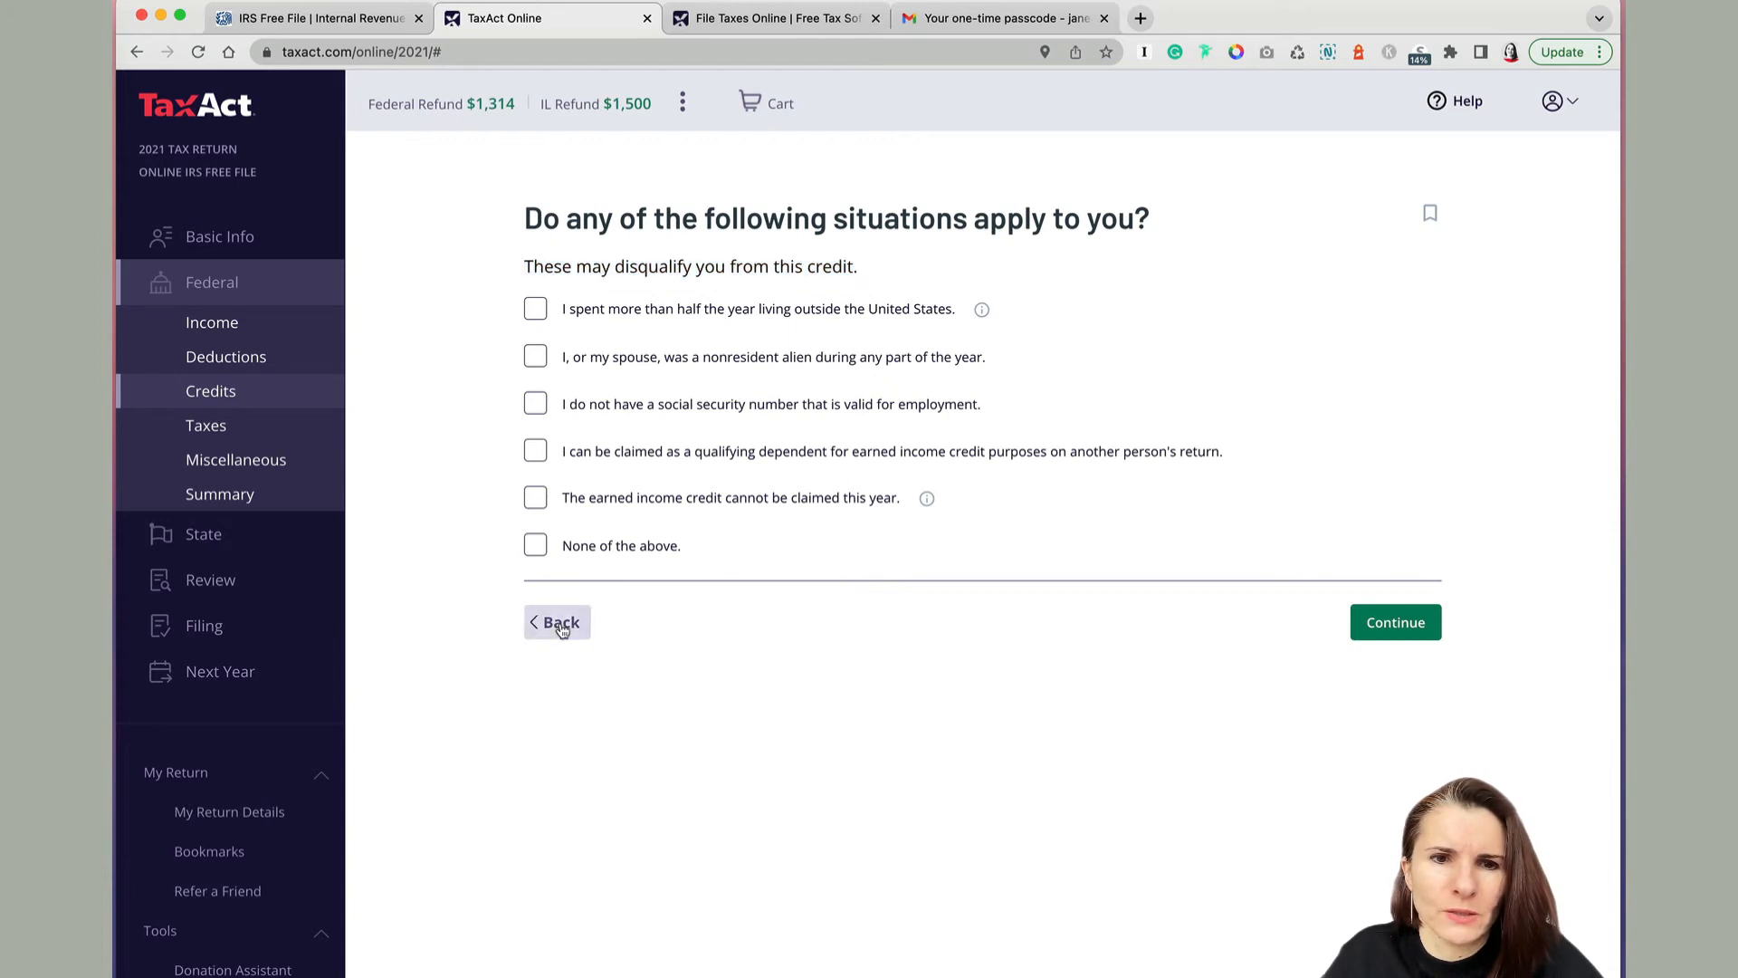
drag(562, 629, 561, 658)
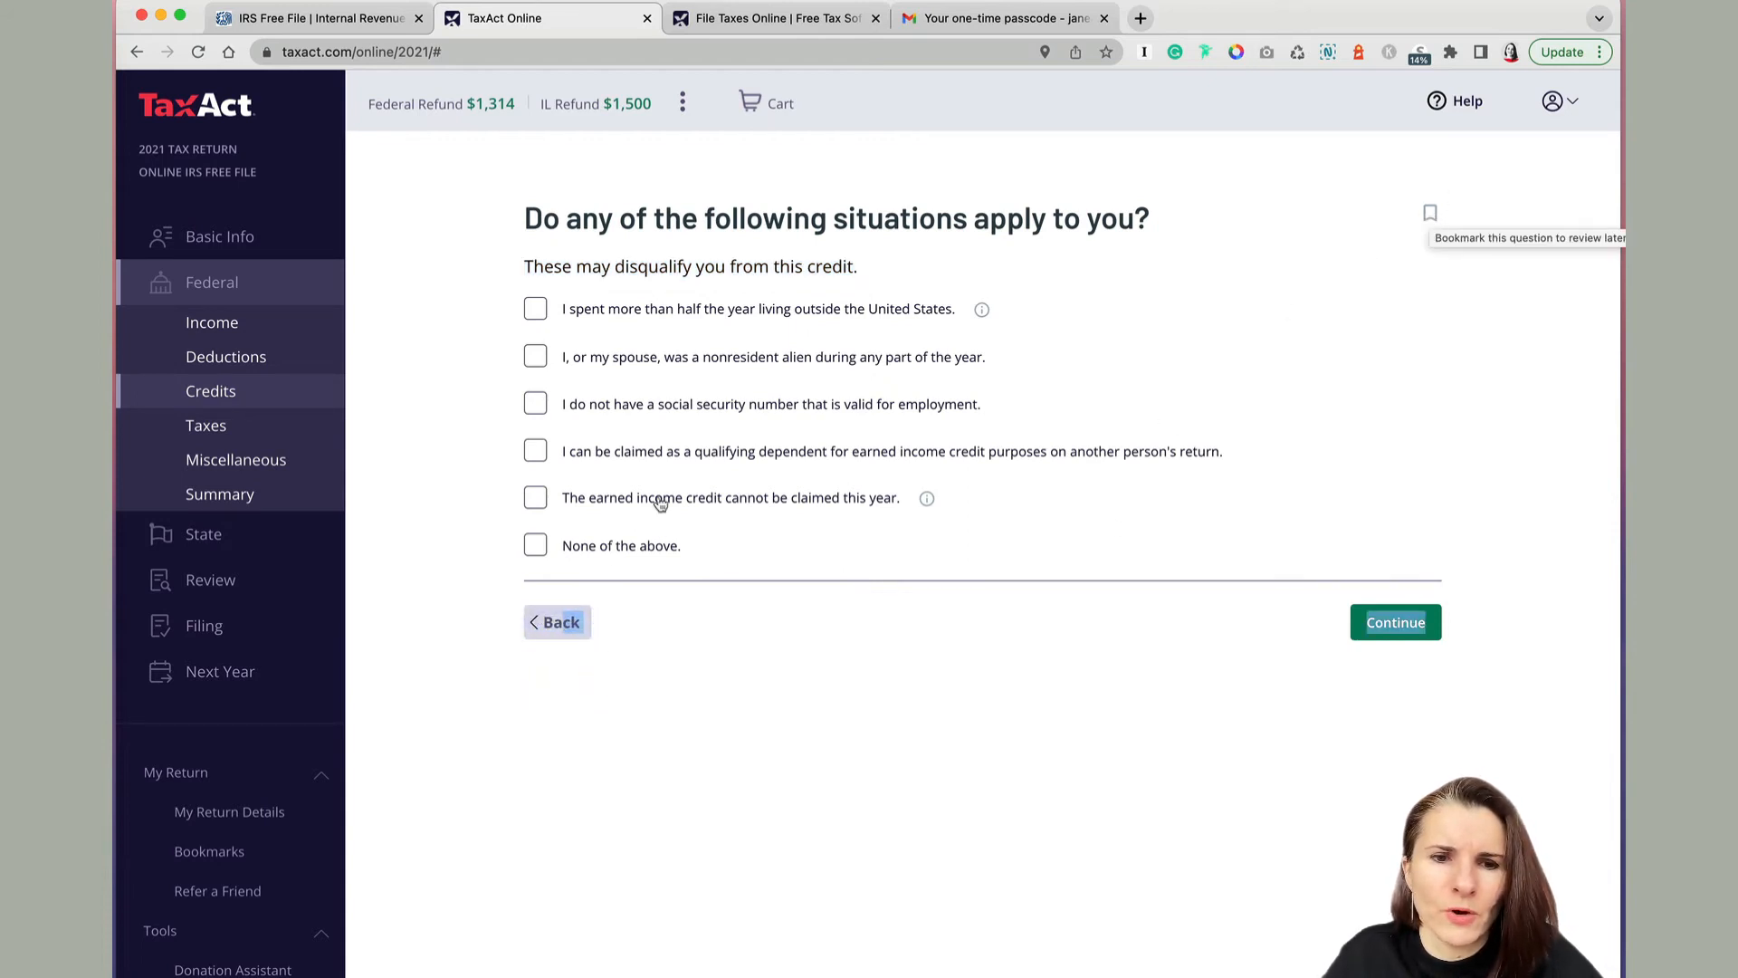
click(560, 625)
scroll(978, 729, down, 8)
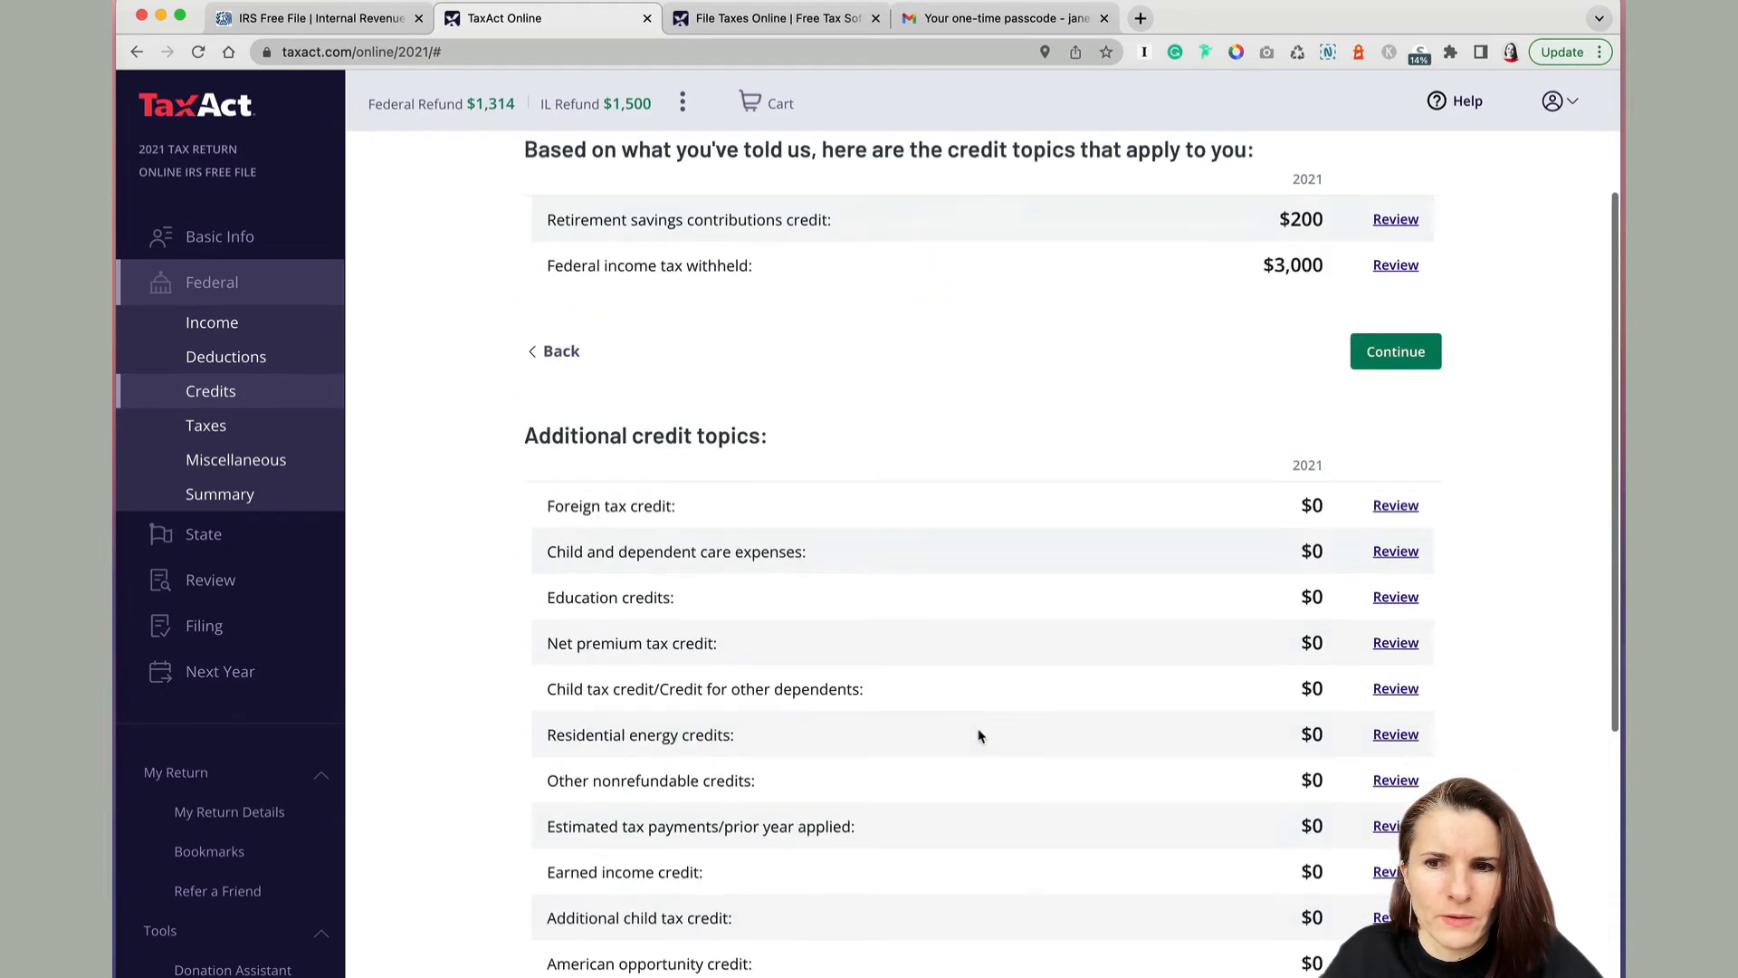
scroll(1090, 593, up, 10)
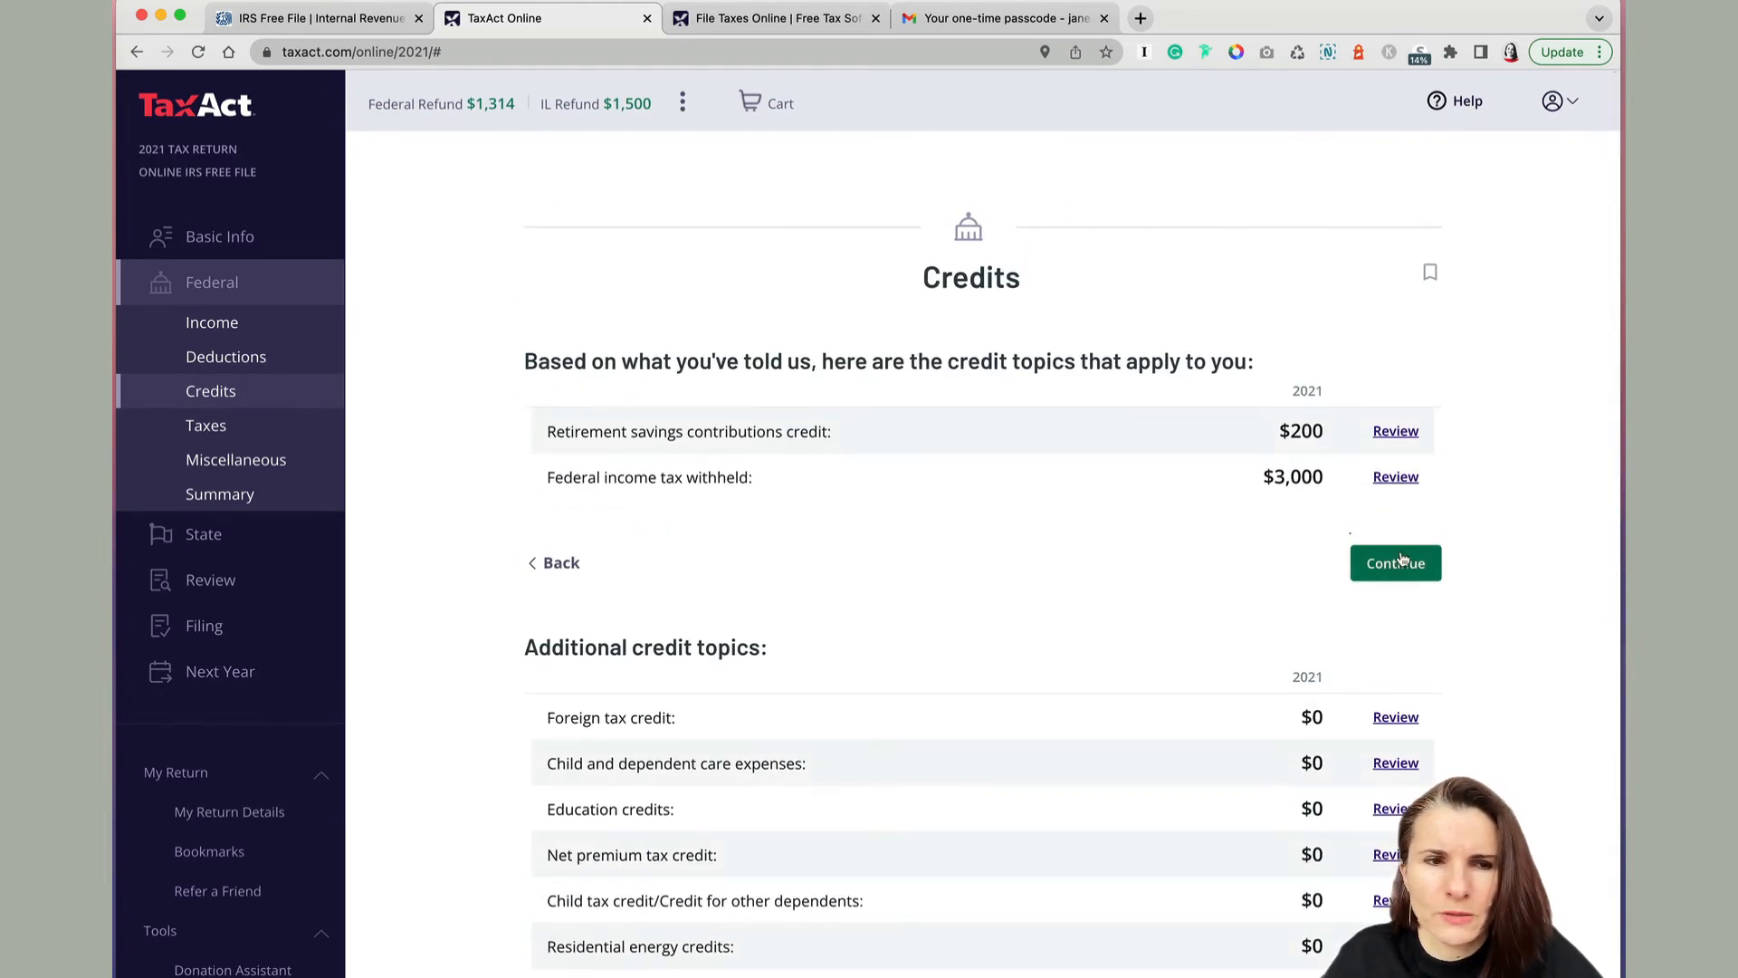
Proceed to the retirement savings contributions credit, view its ABLE account question without entering an amount, and skip the topic
click(1401, 559)
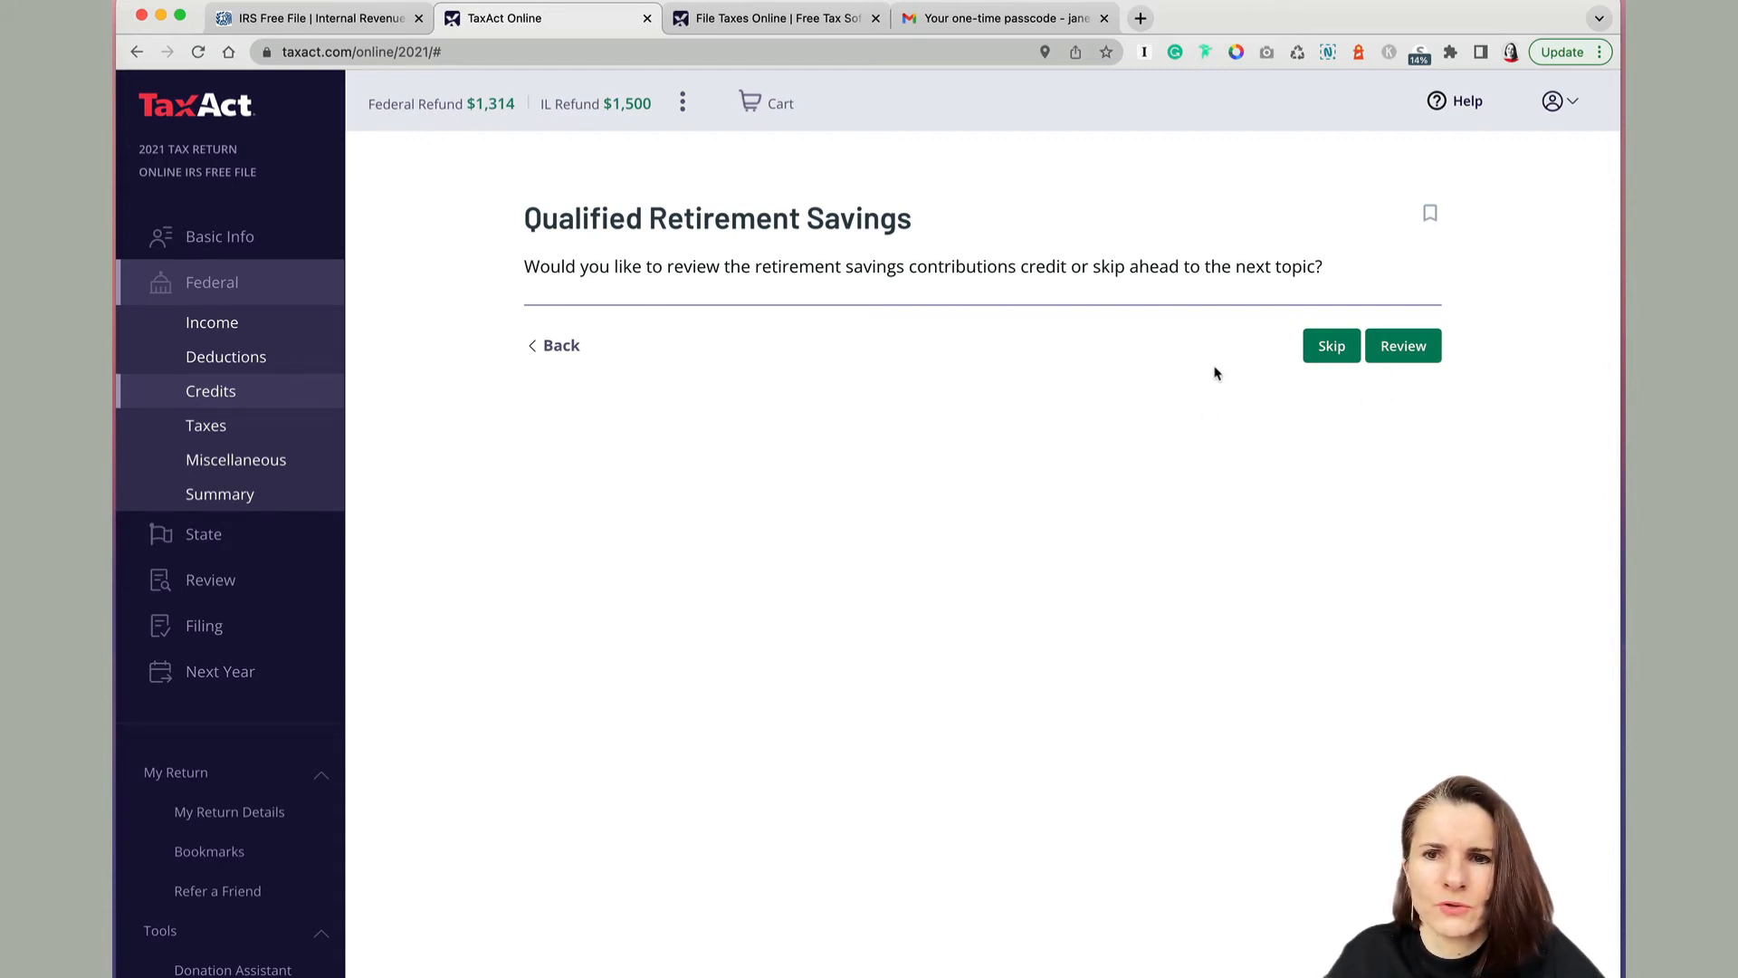
click(1406, 349)
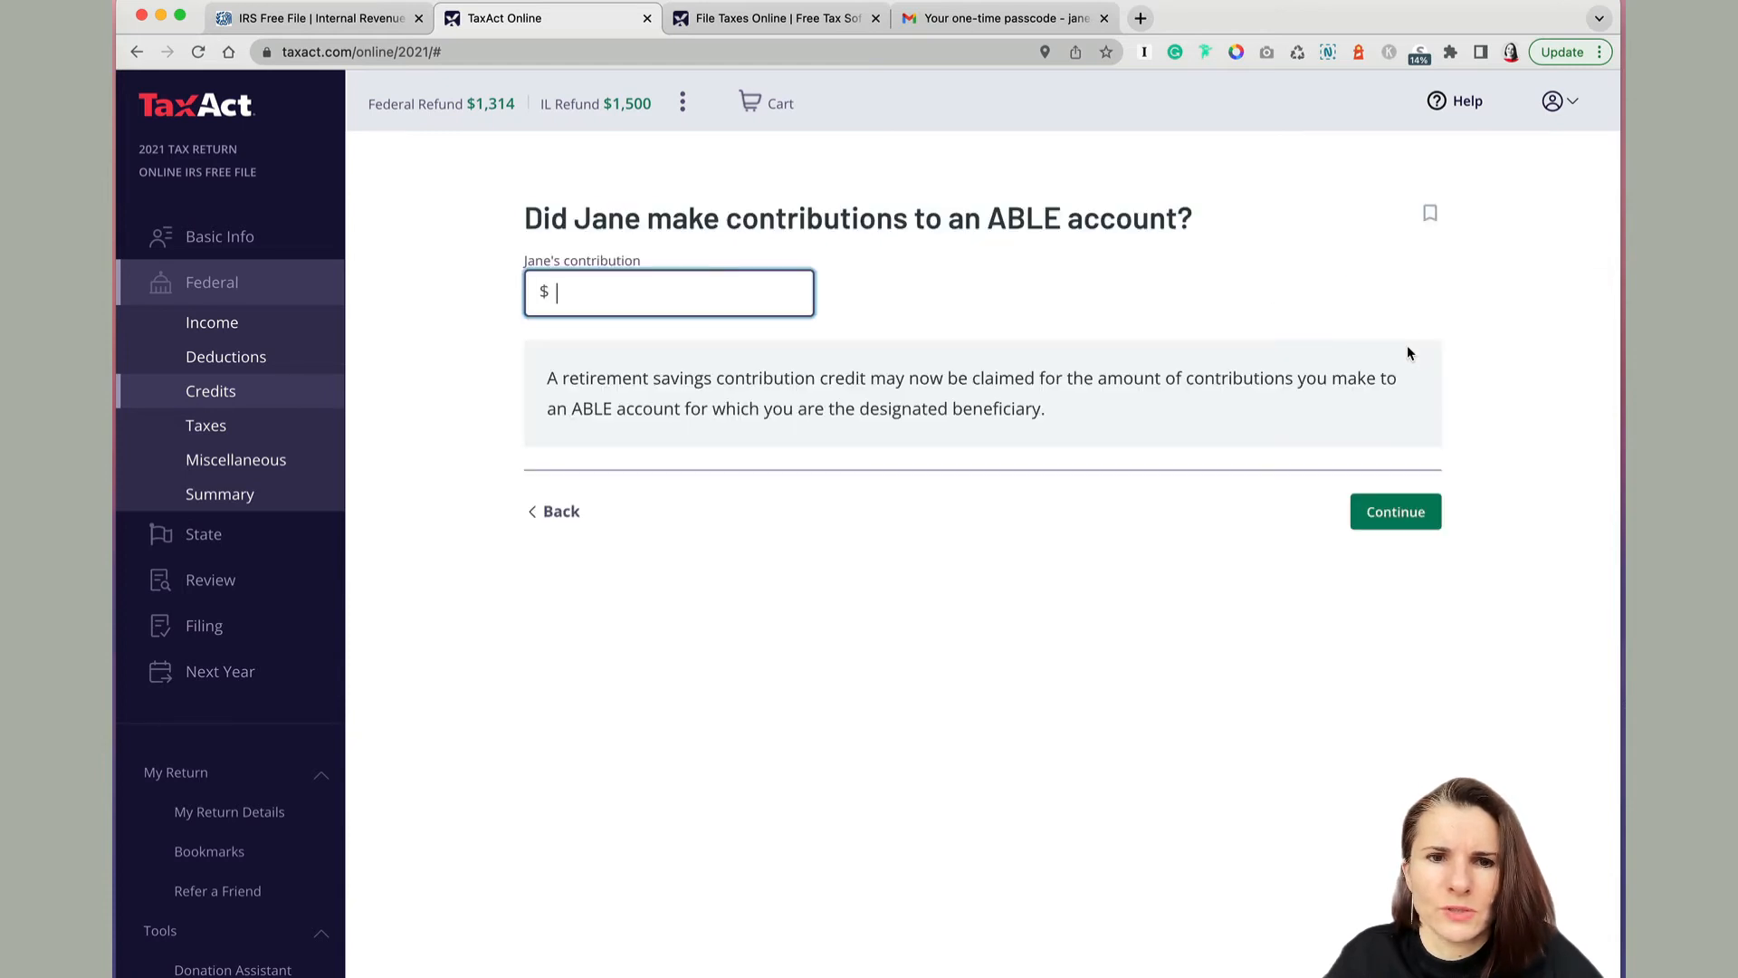
click(545, 510)
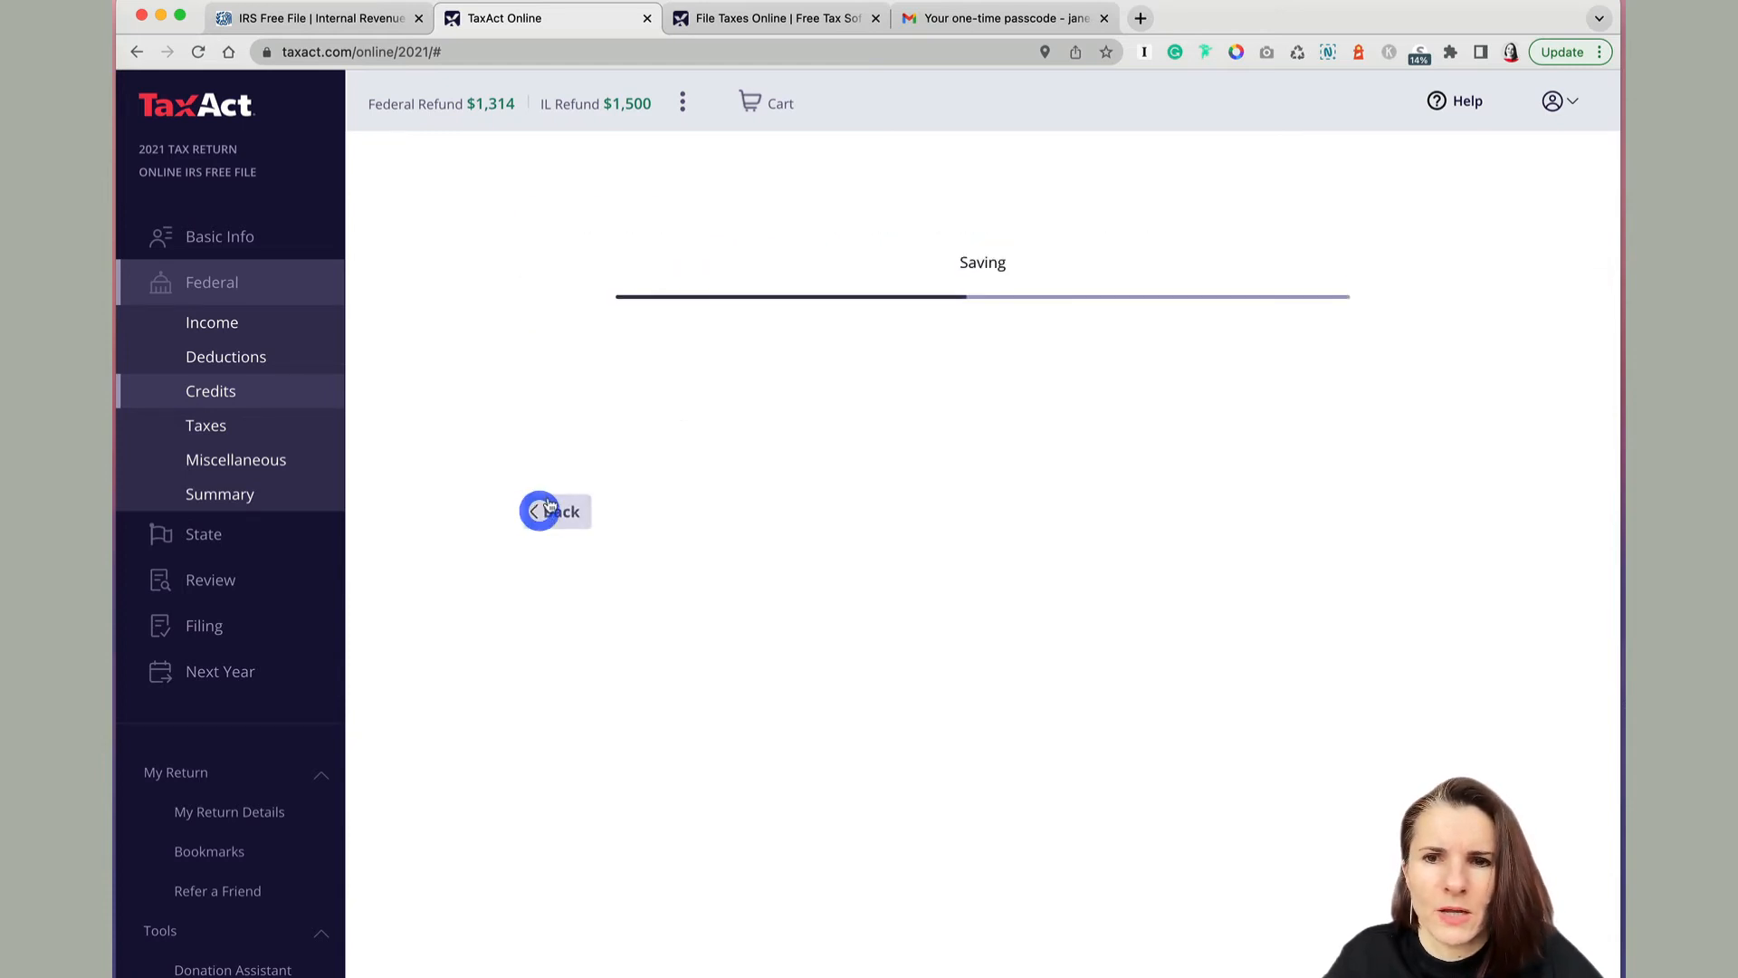
click(1323, 348)
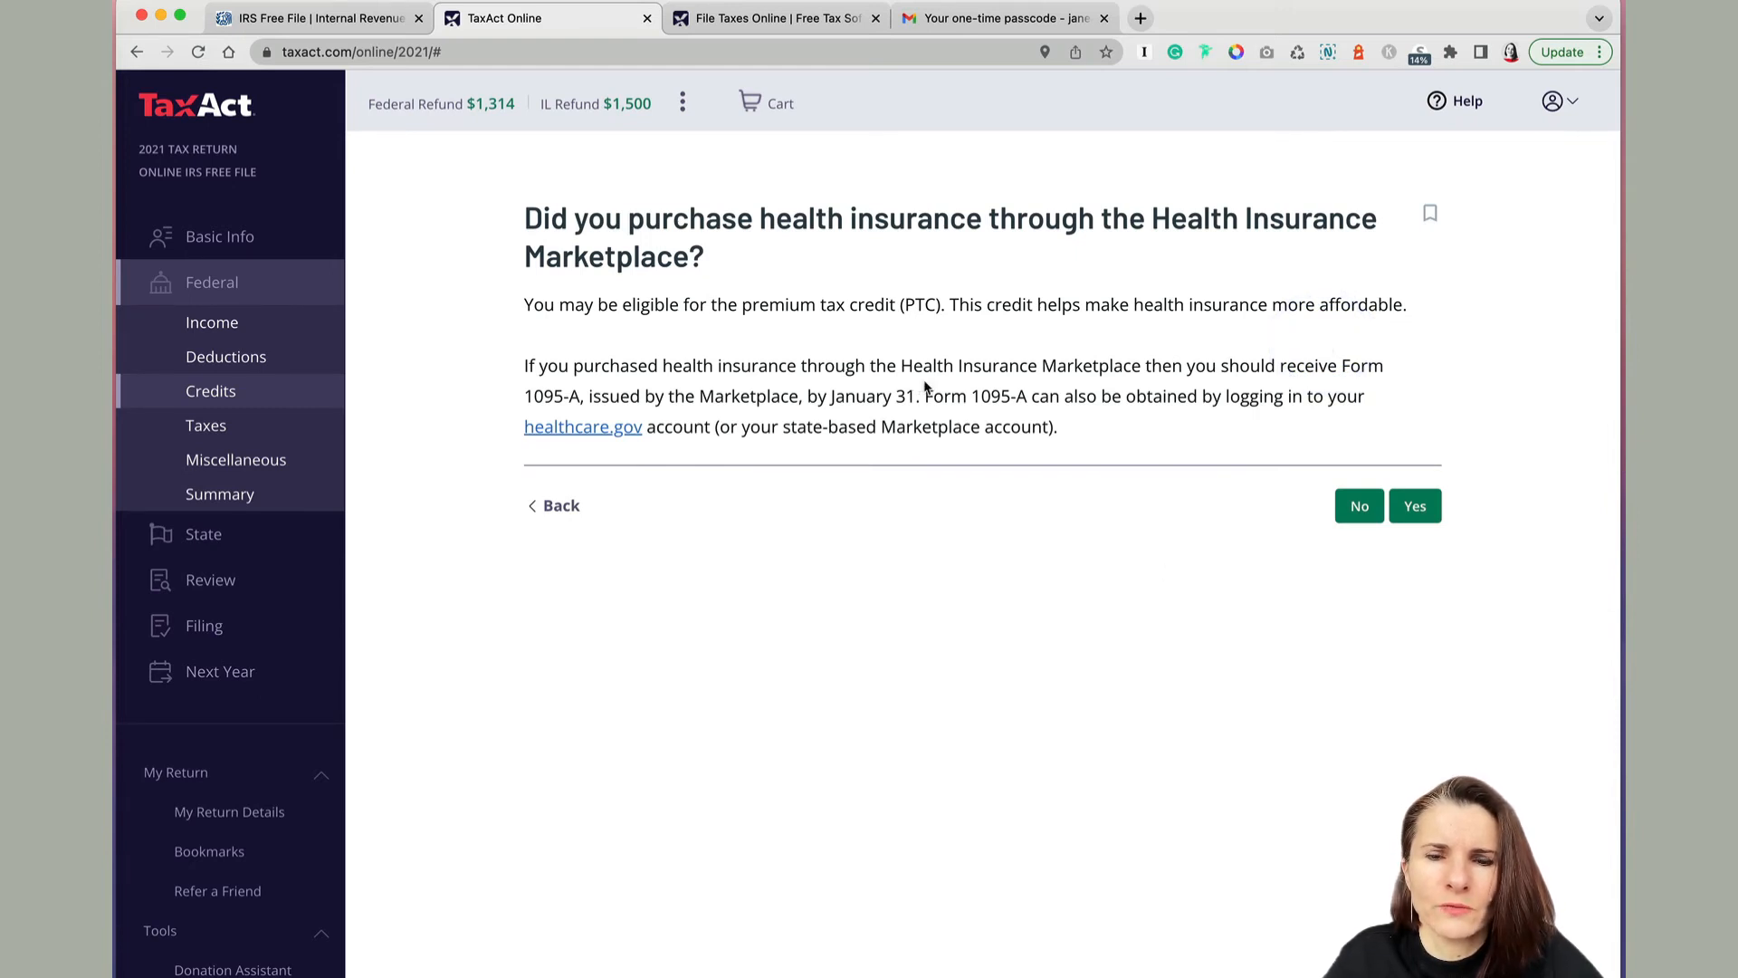
Read the Form 1095-A guidance and answer No to purchasing health insurance through the Health Insurance Marketplace
drag(928, 389, 1029, 399)
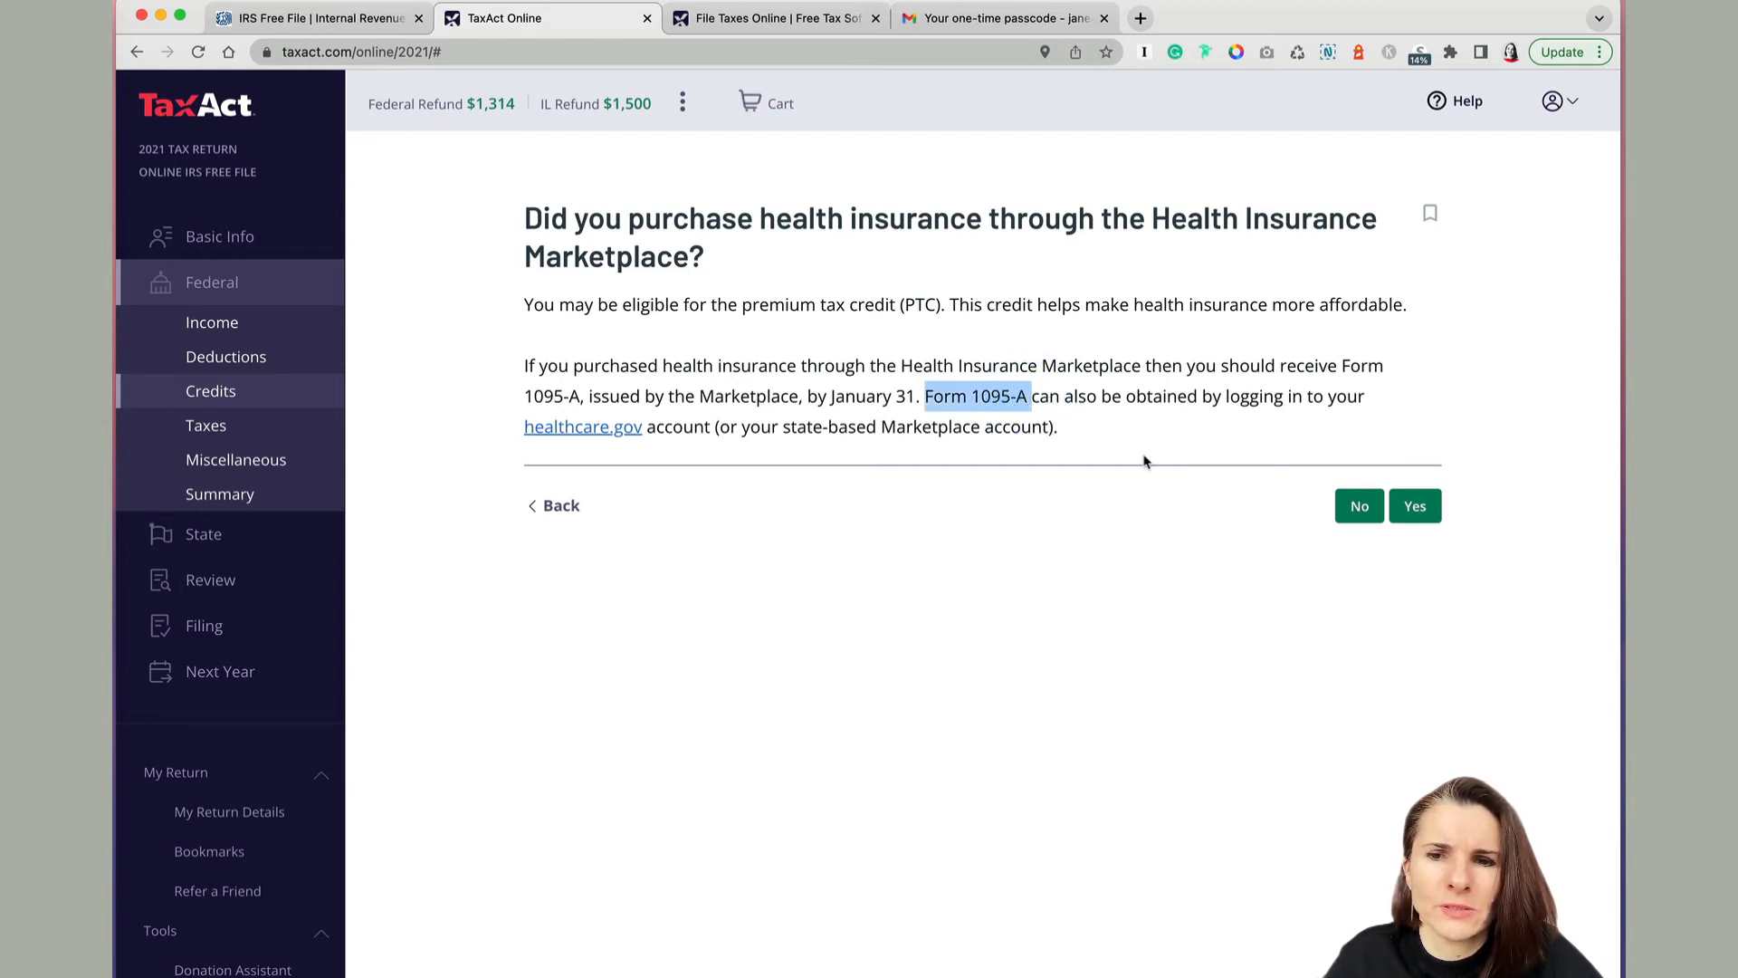
click(1074, 433)
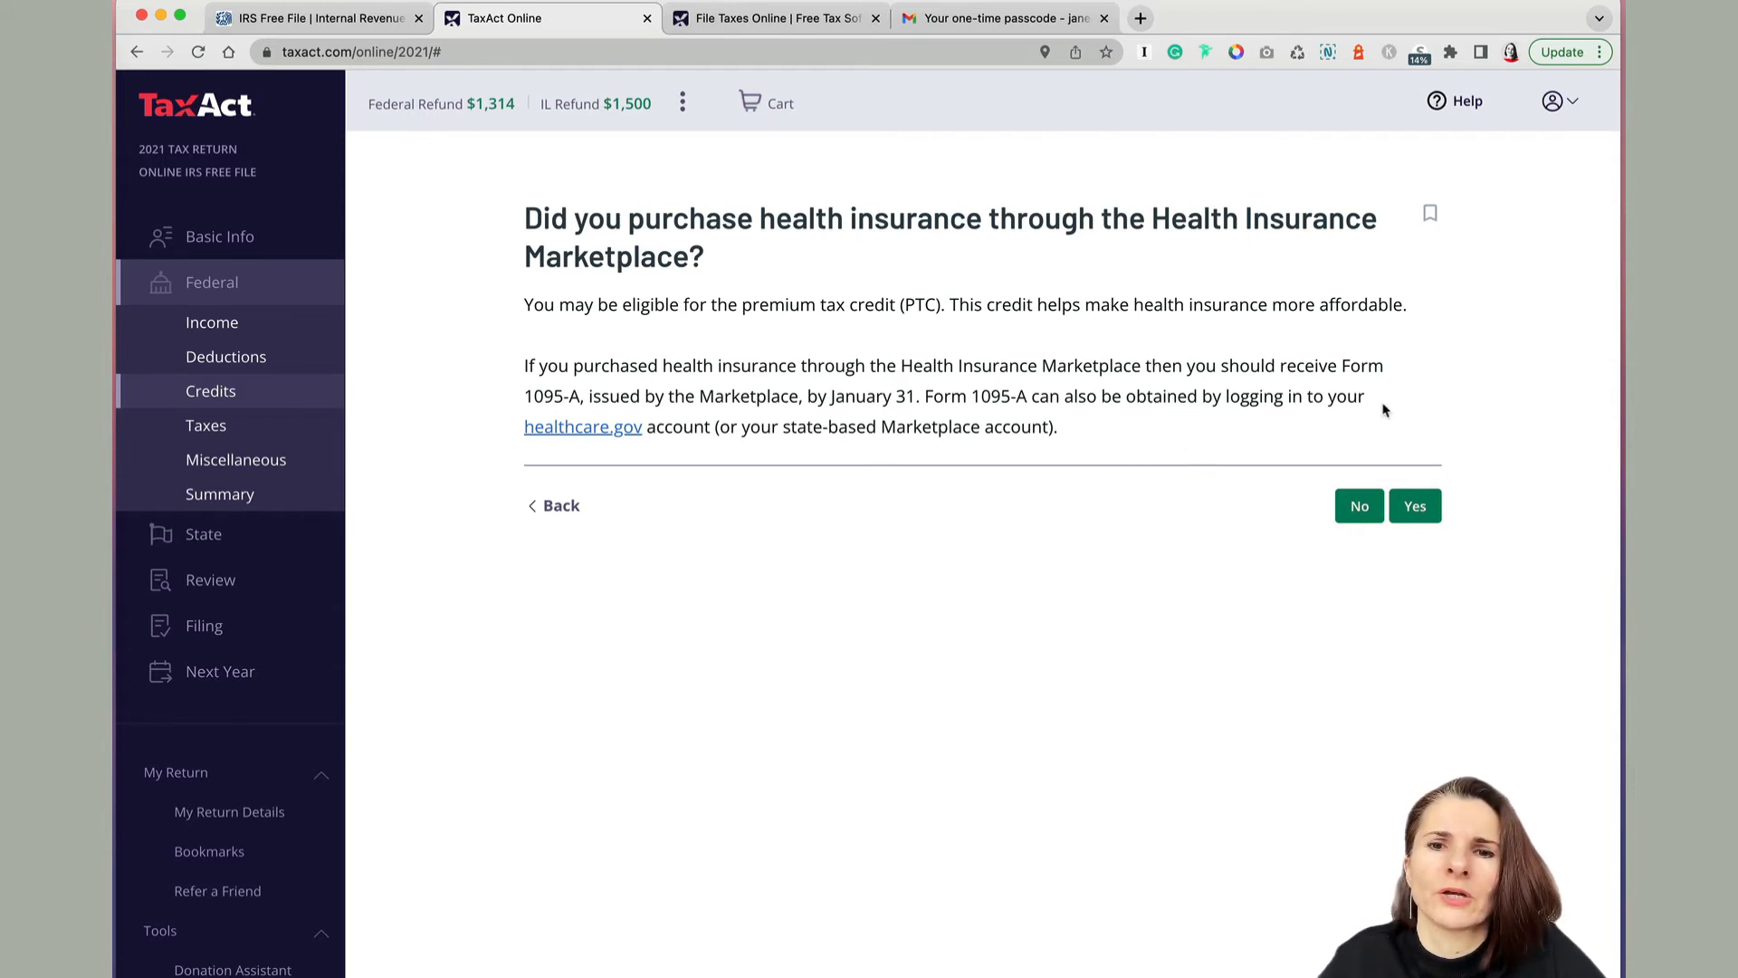
click(1358, 507)
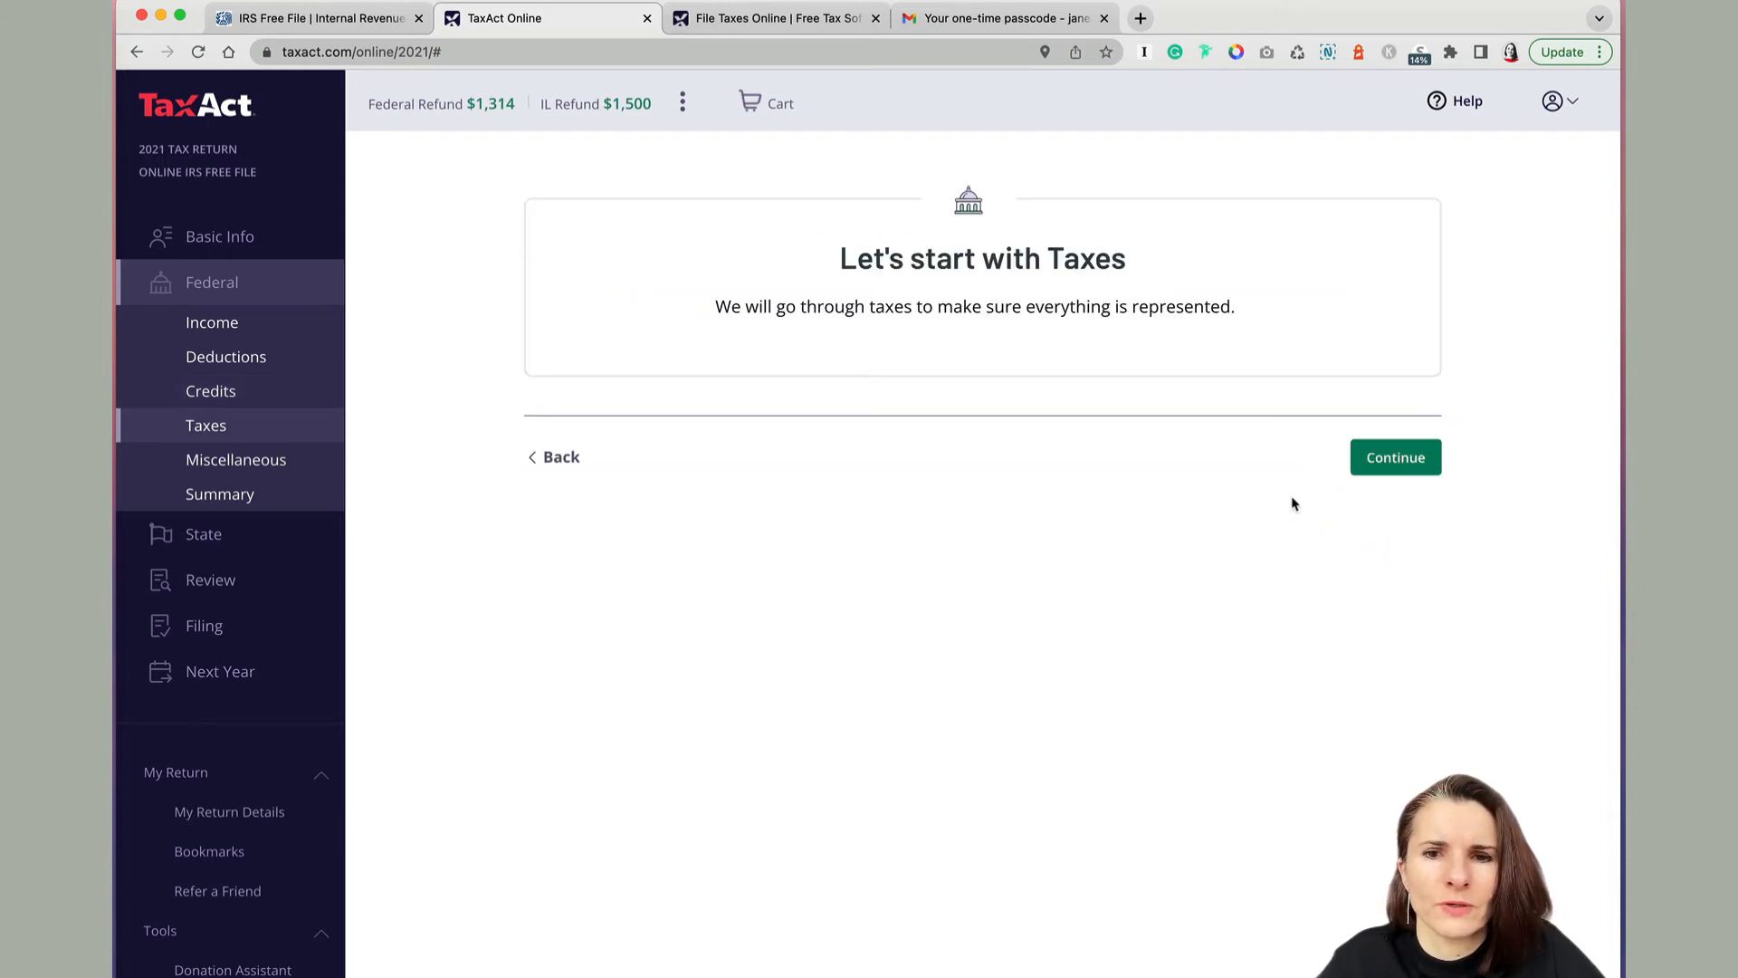
Start the Taxes section, read where to find payment information, and answer No to receiving advance child tax credit payments in 2021
click(1382, 469)
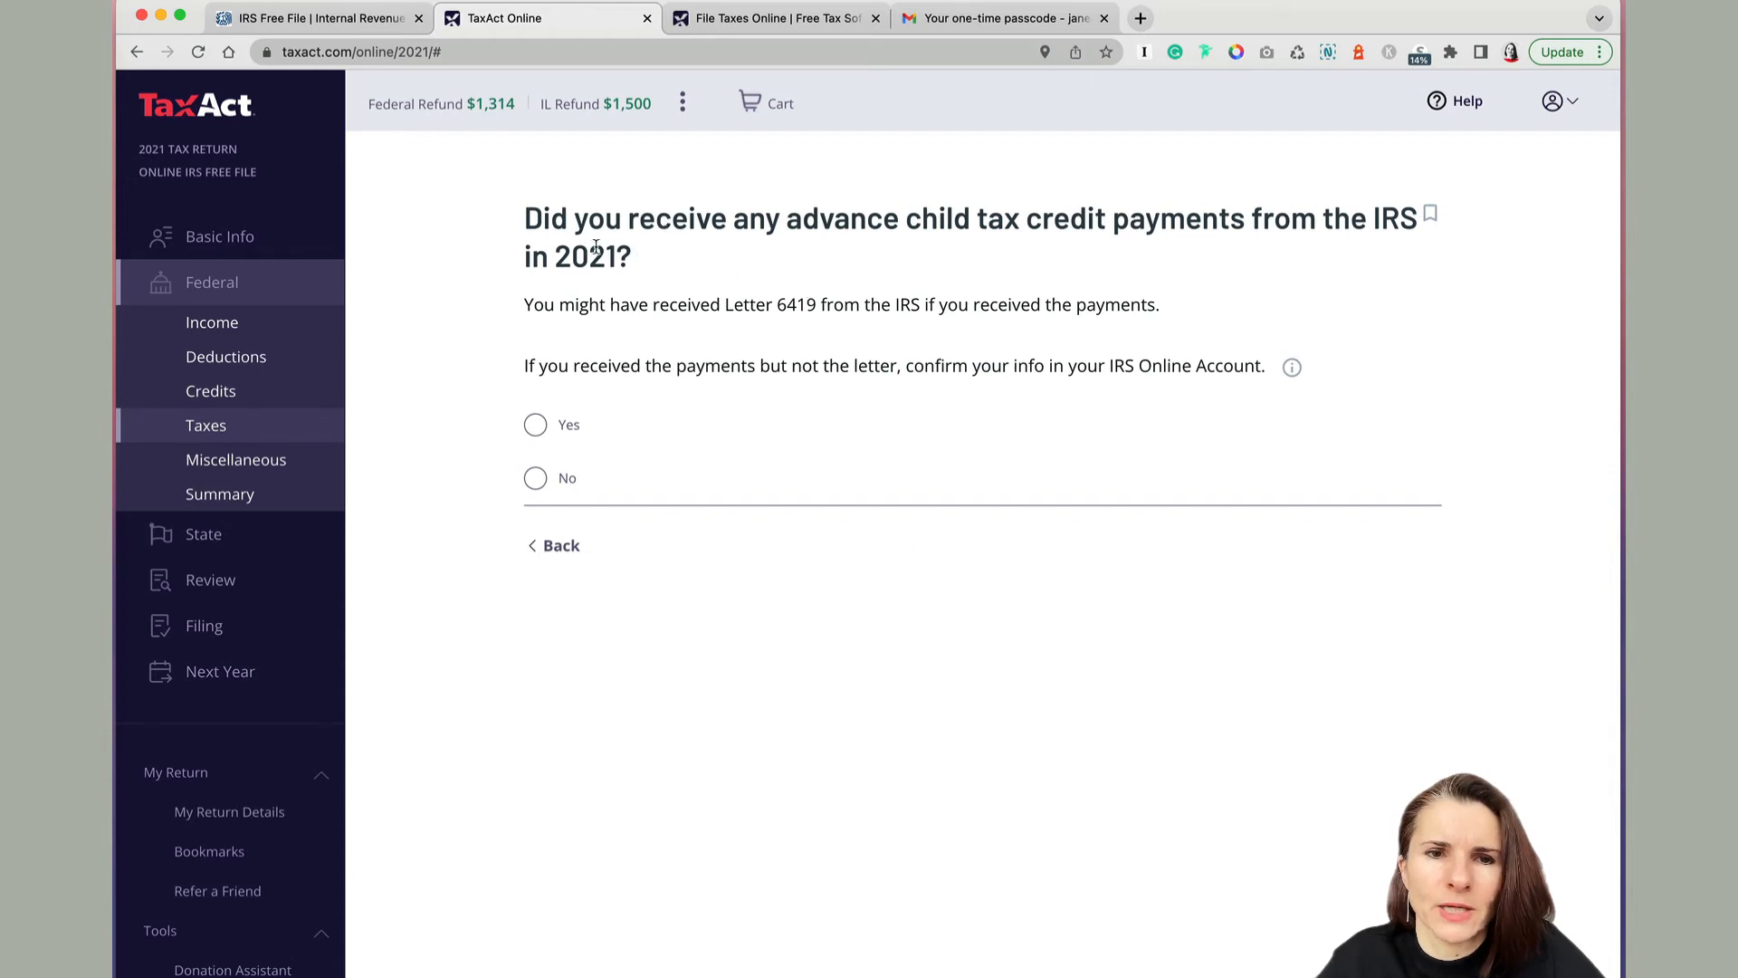
drag(634, 258, 498, 247)
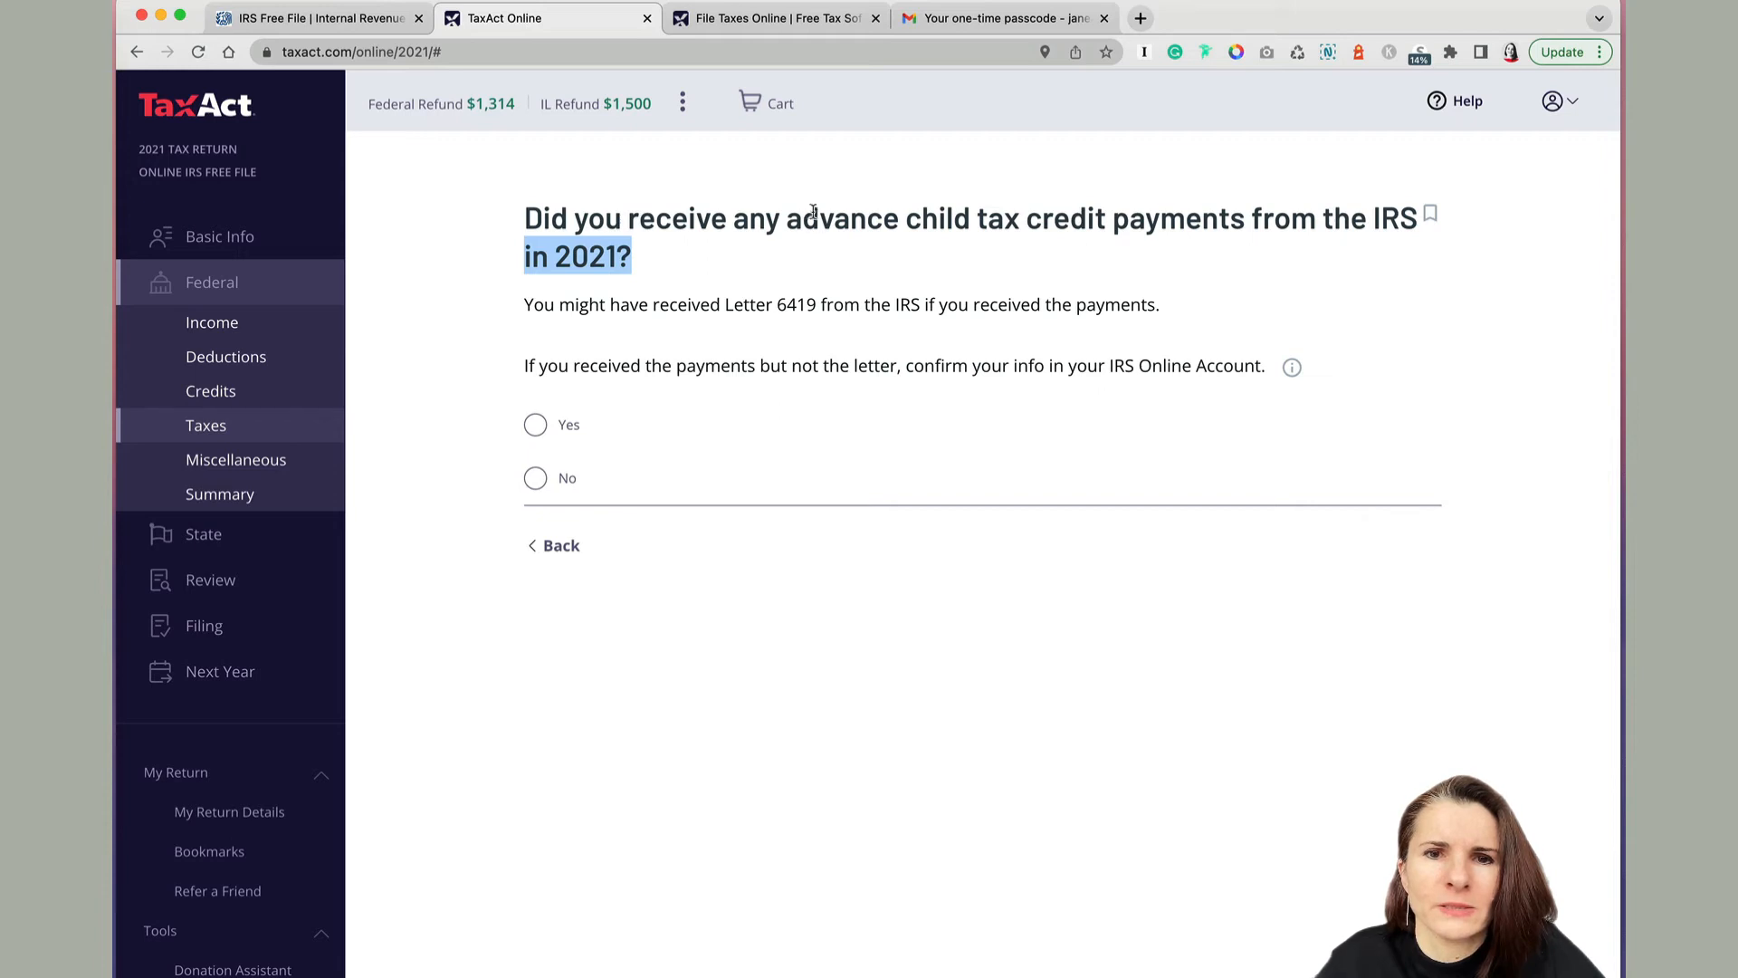
drag(786, 218, 1242, 222)
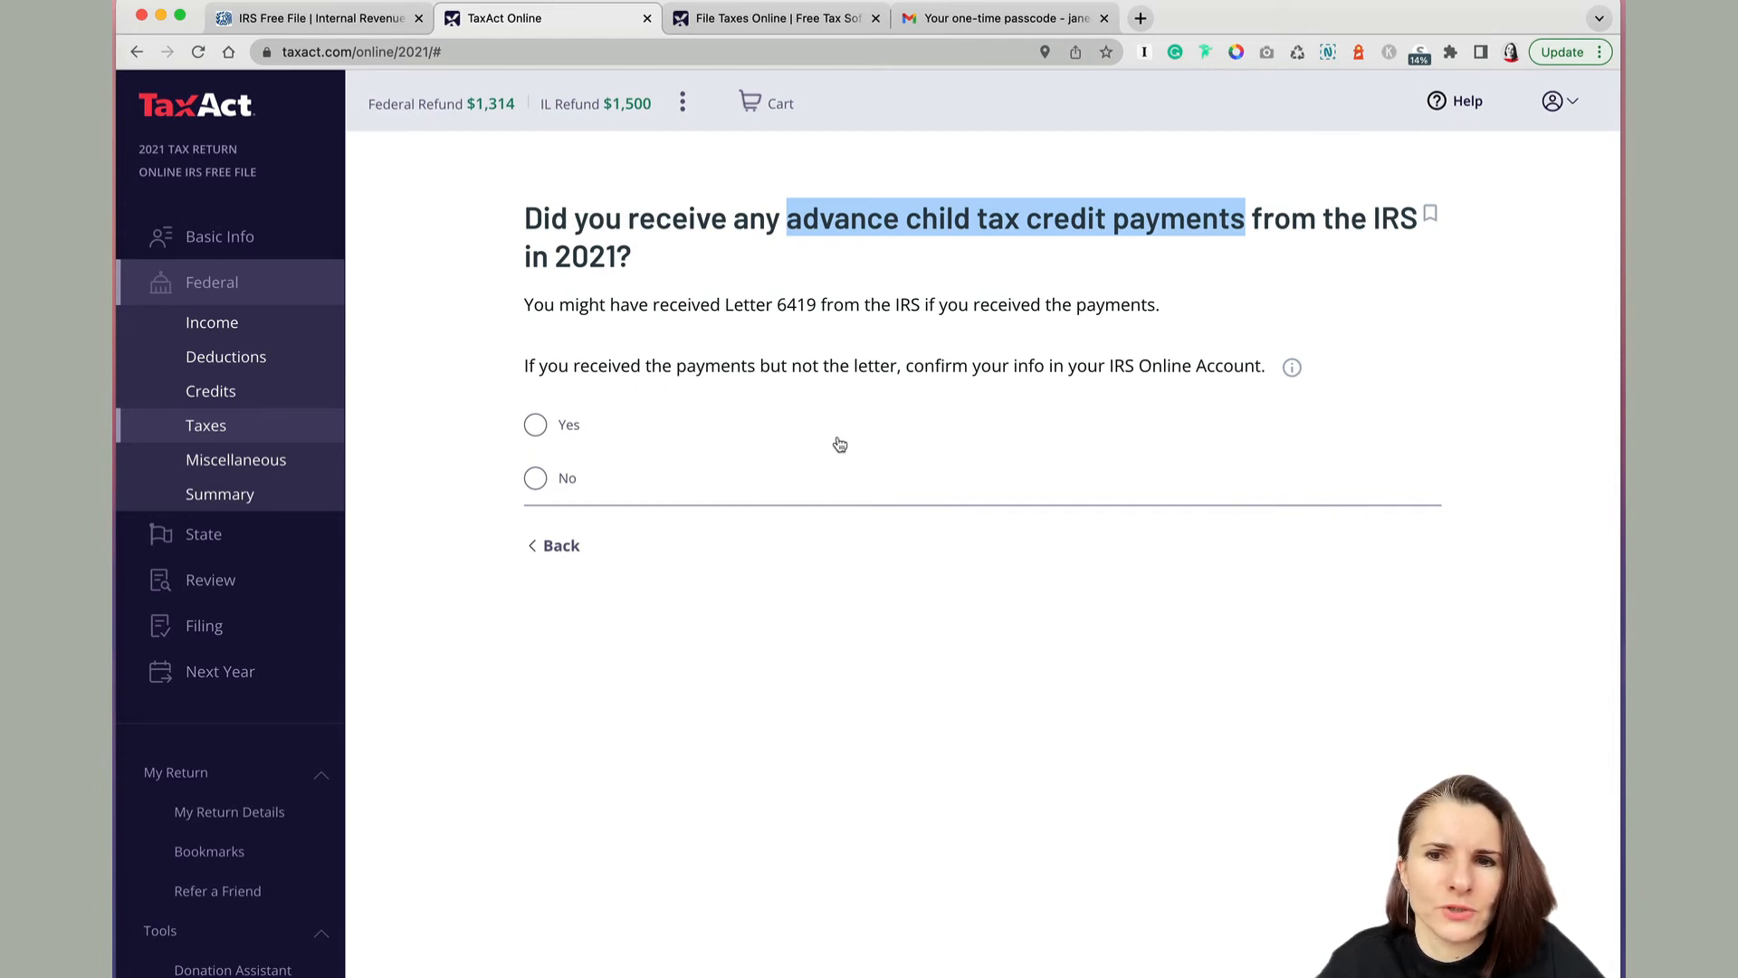
click(1293, 367)
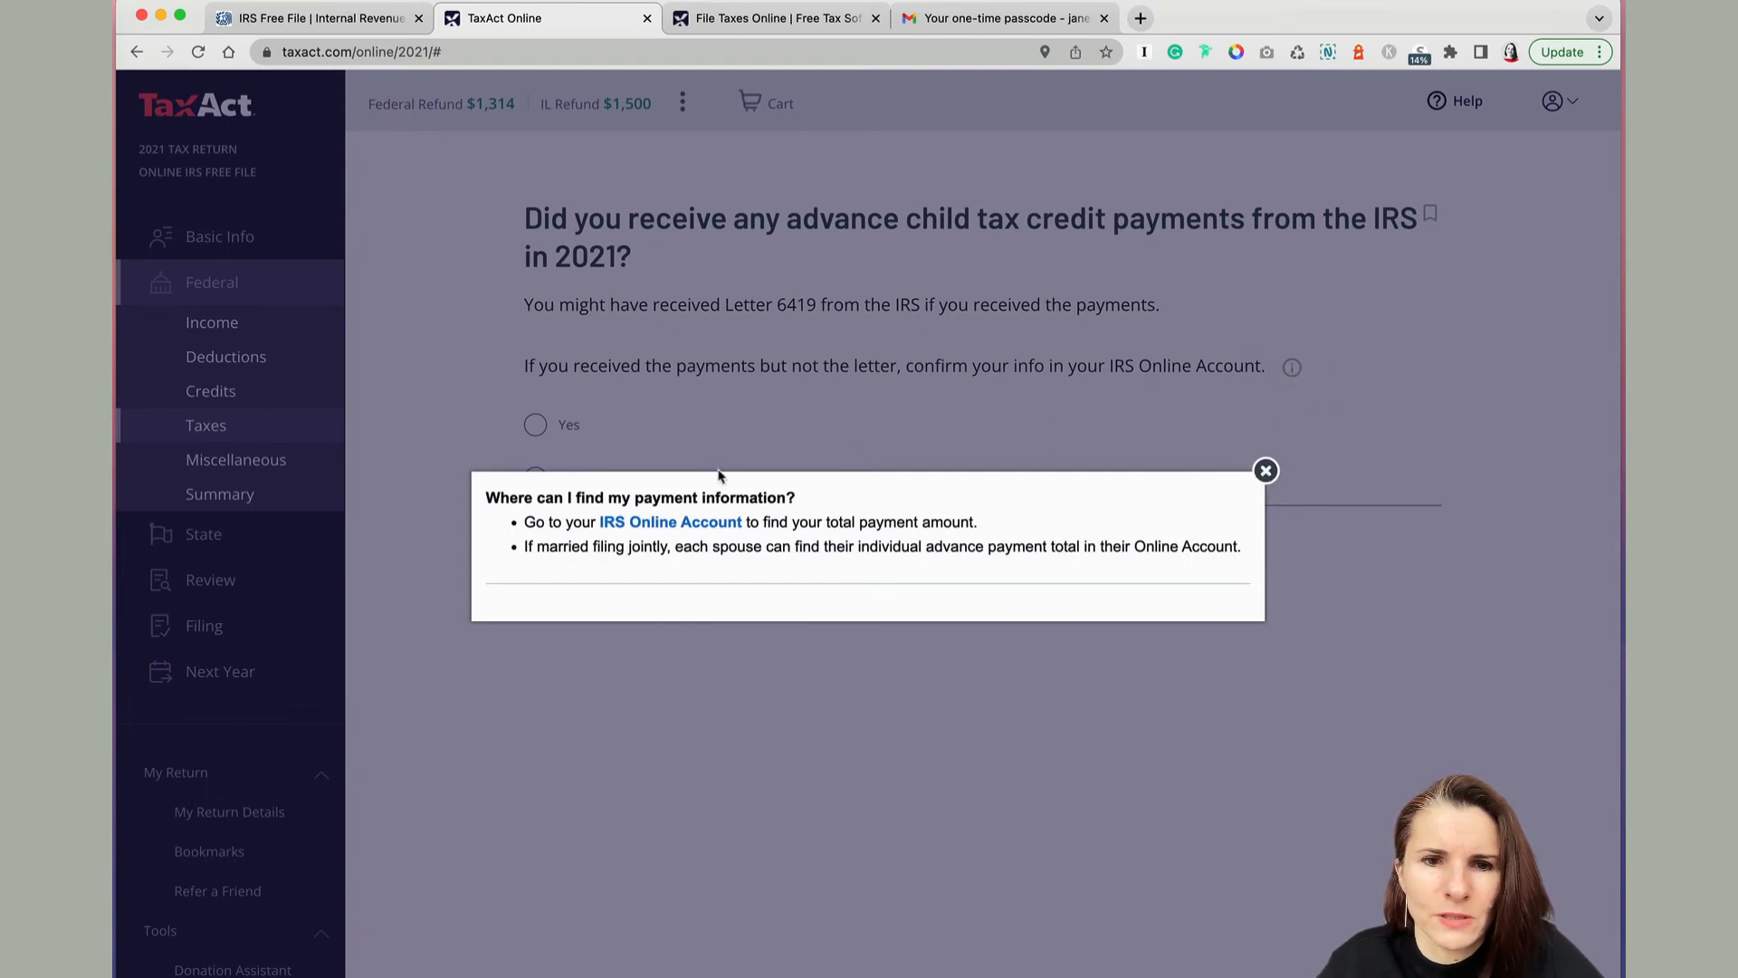
click(1266, 470)
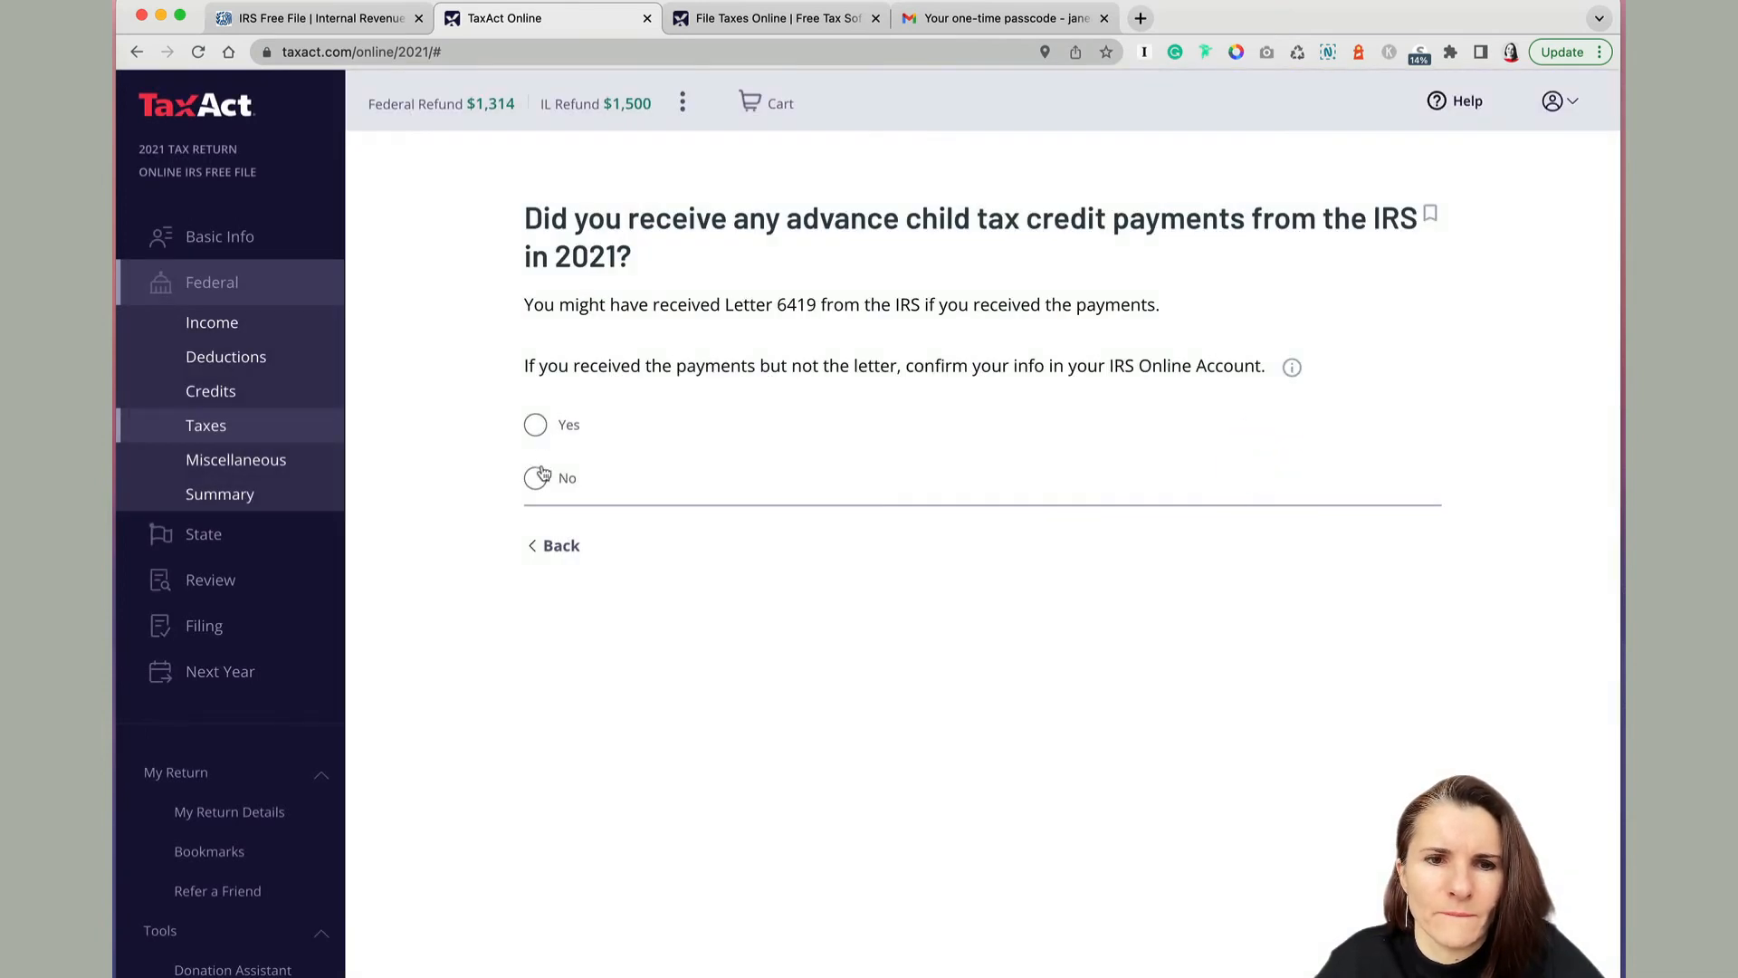
click(543, 473)
click(1401, 559)
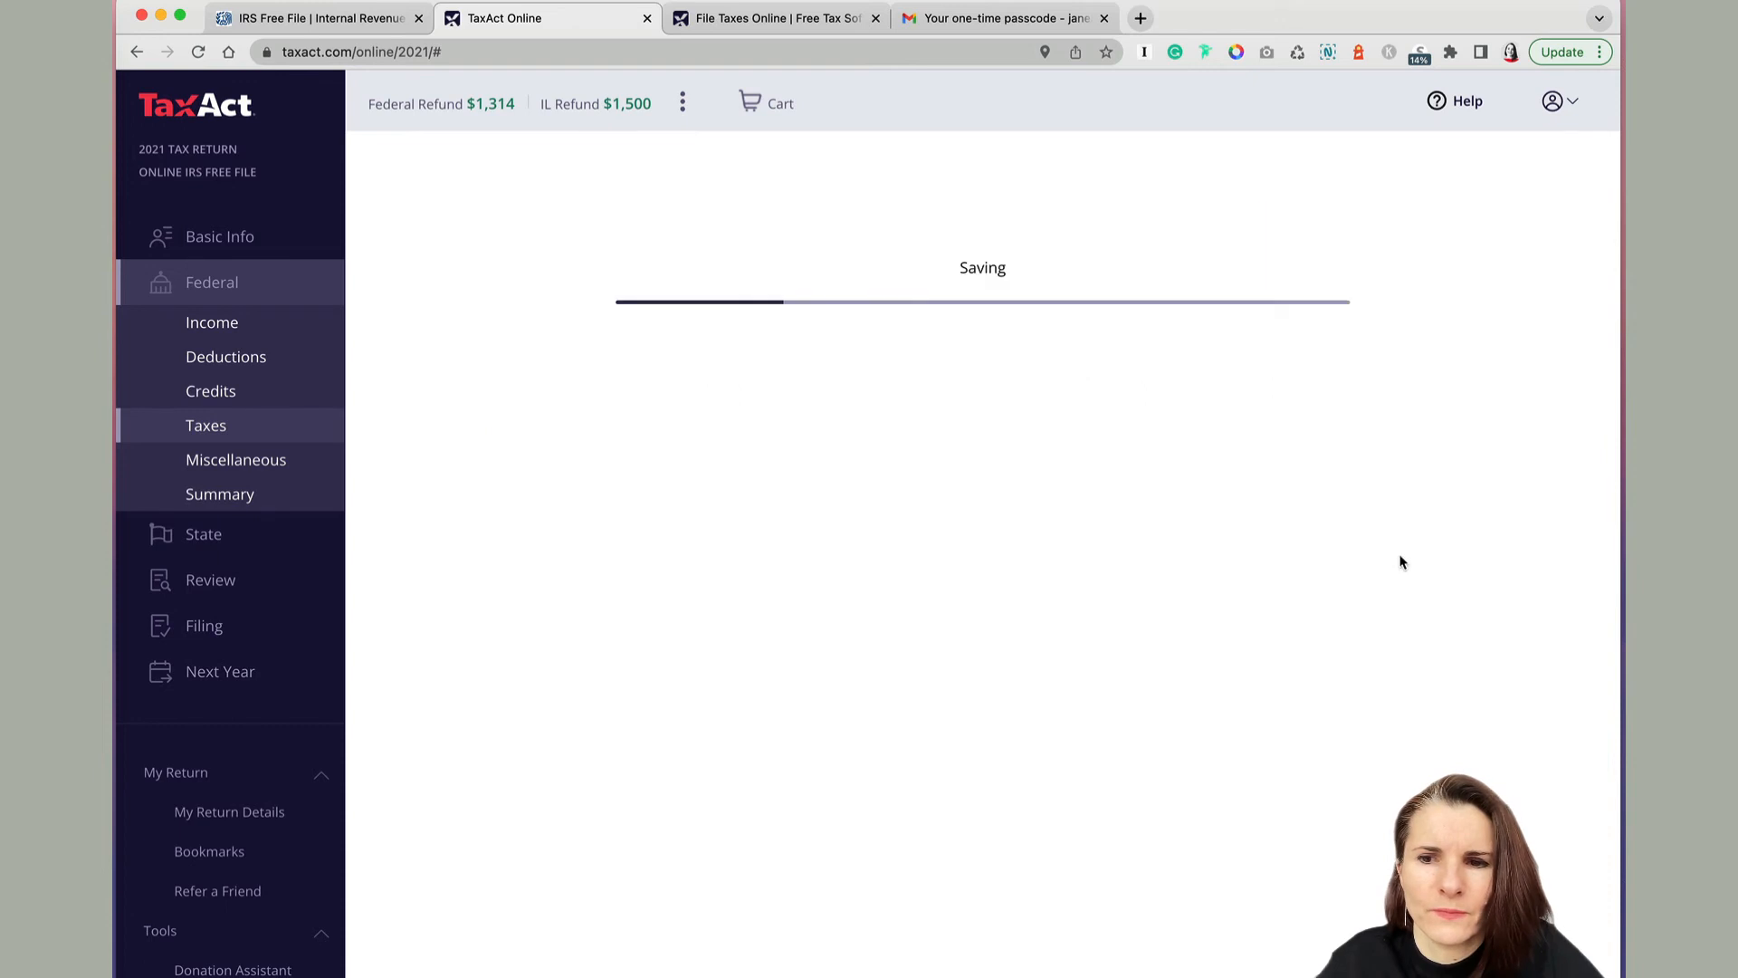
Start the Miscellaneous section, re-enter the taxpayer's social security number, and submit it
click(1391, 462)
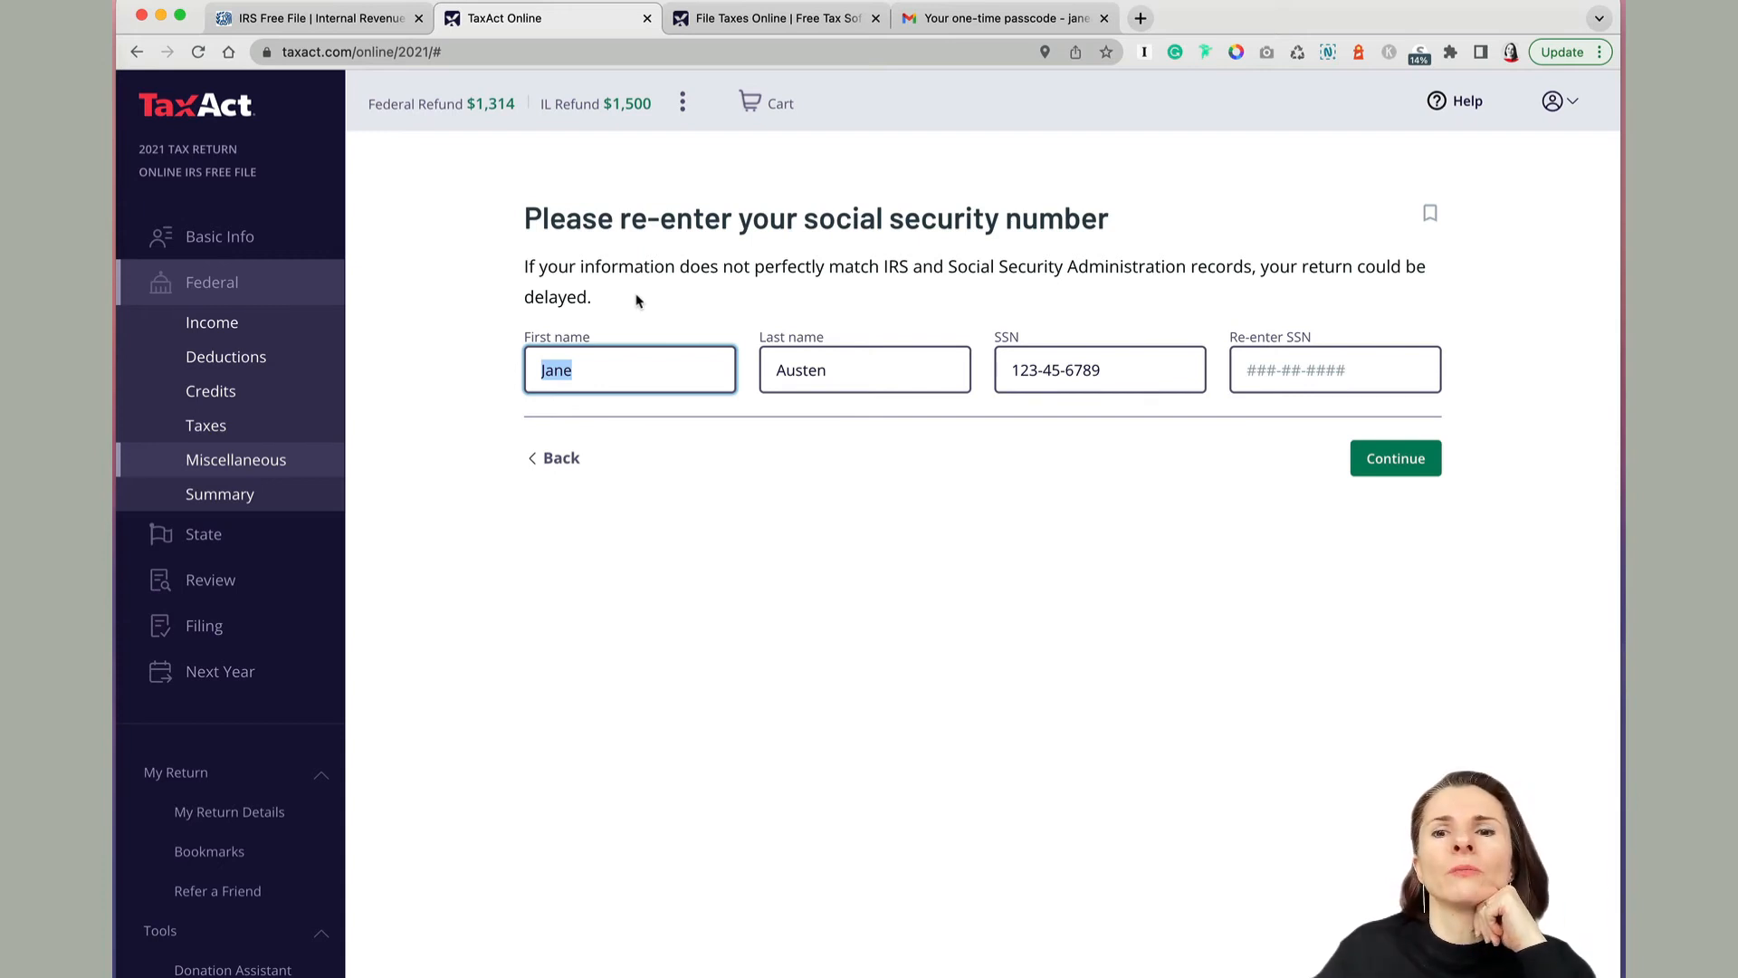
click(1258, 369)
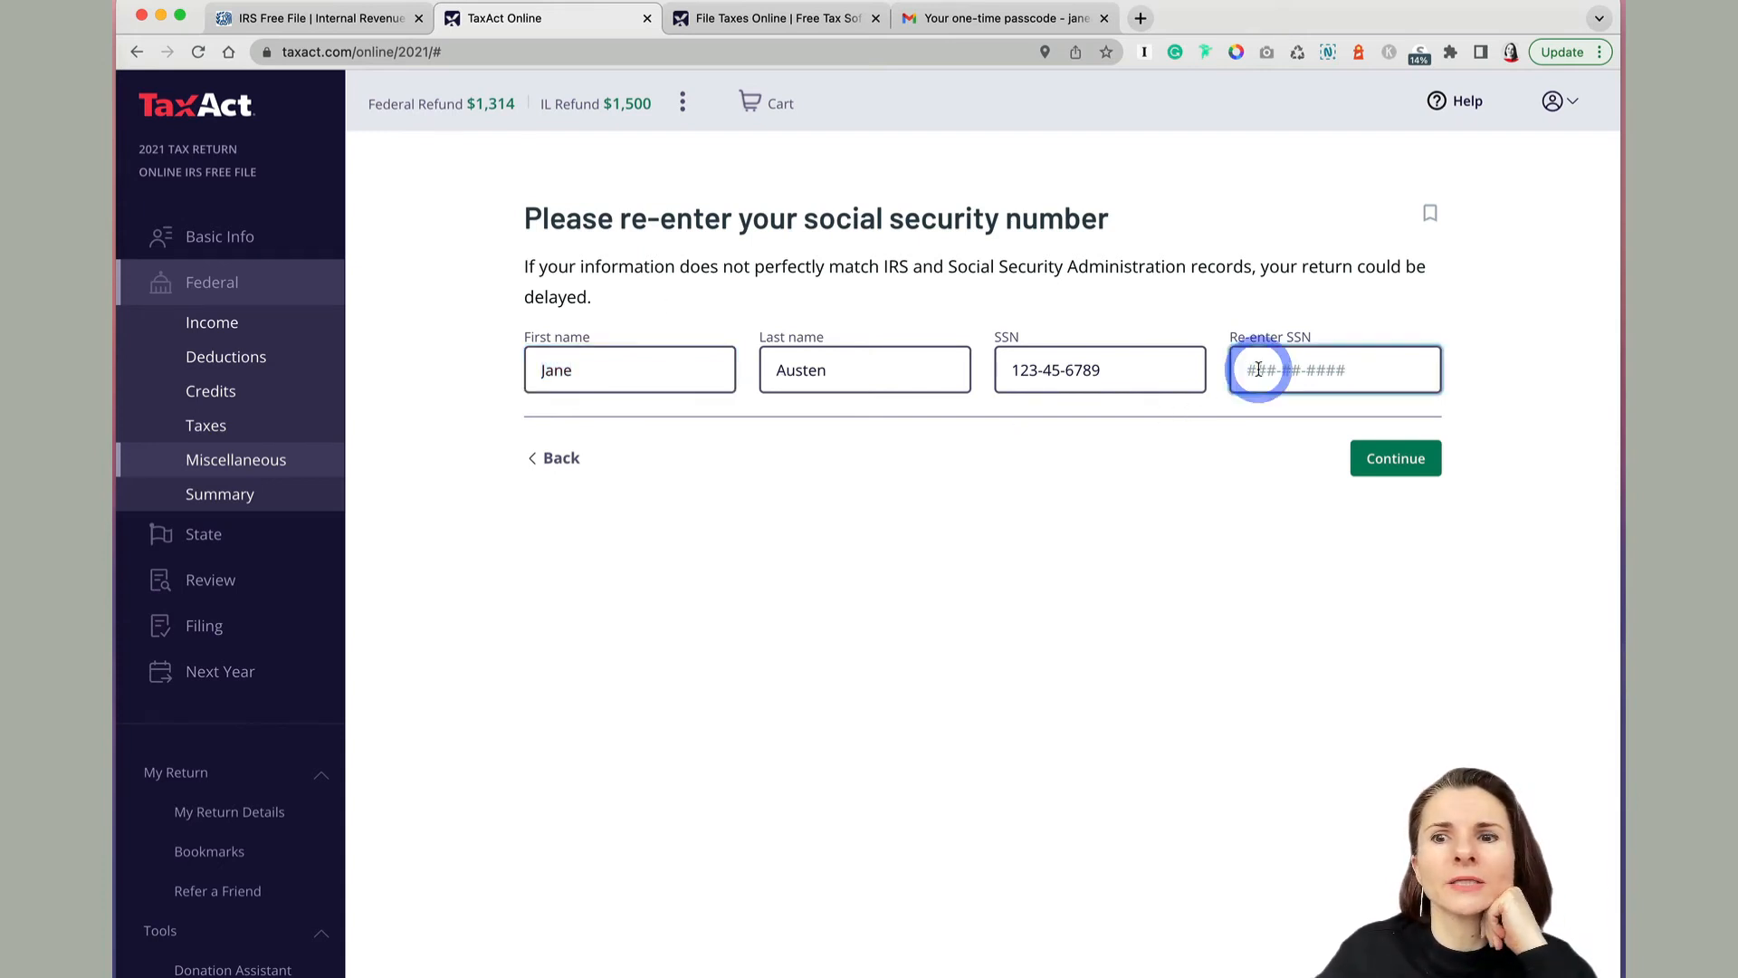
text(12)
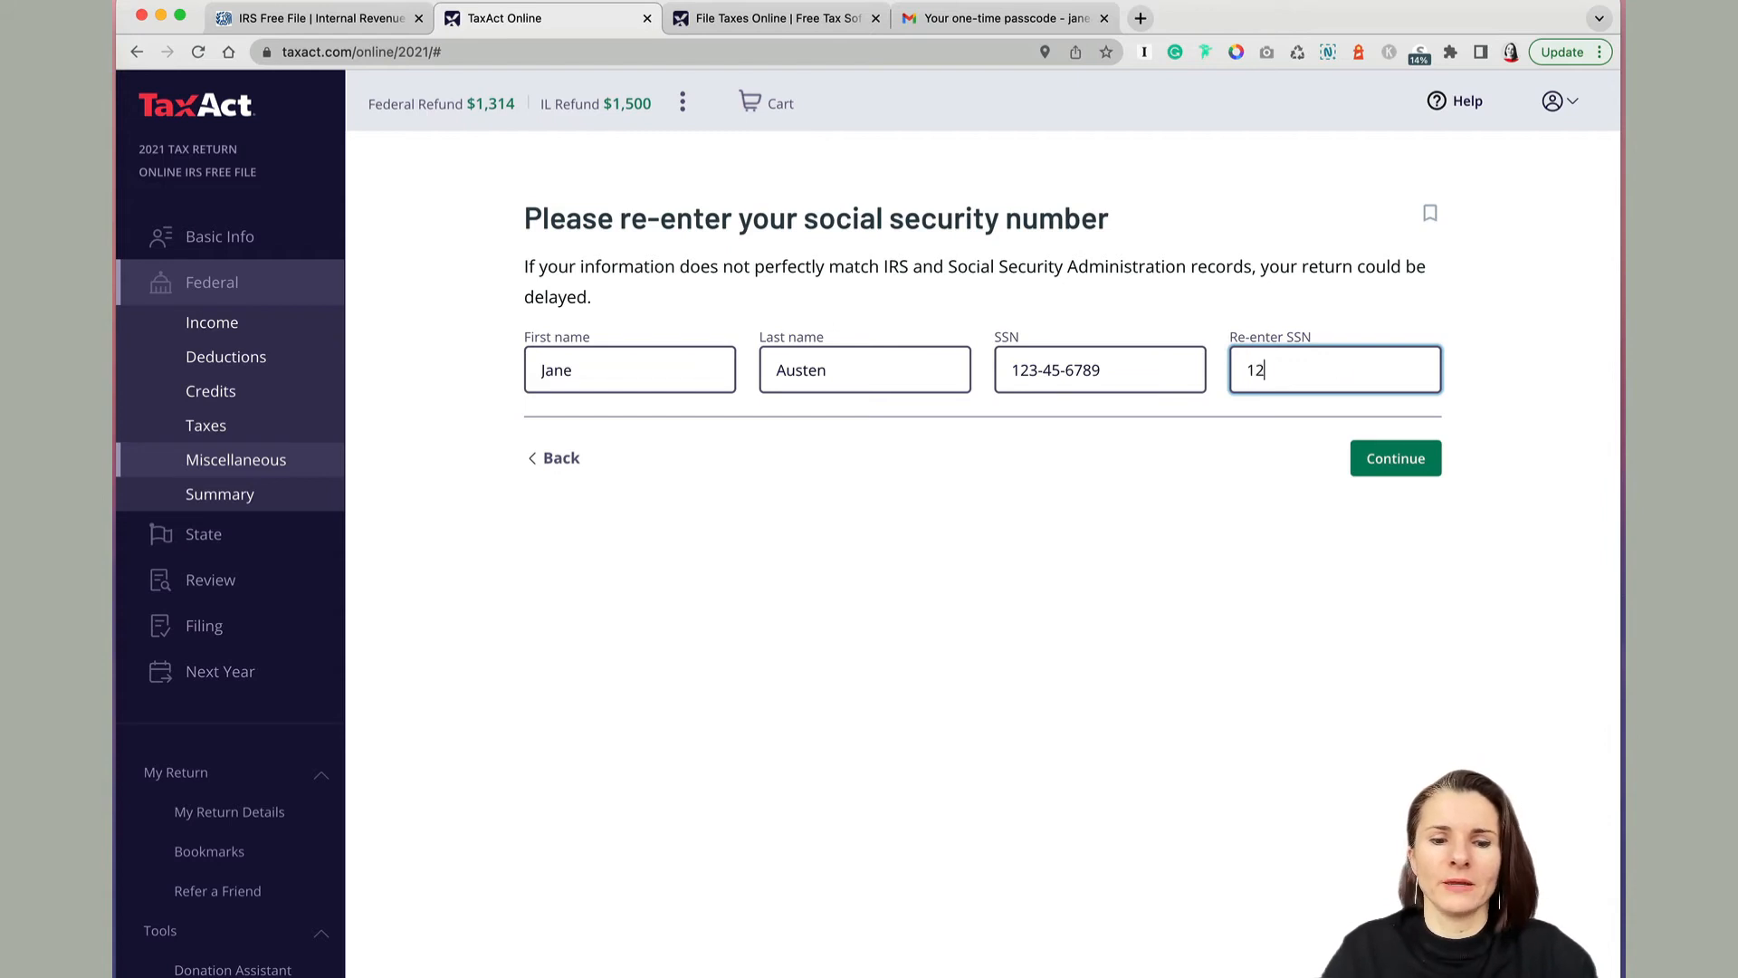
text(3-45-)
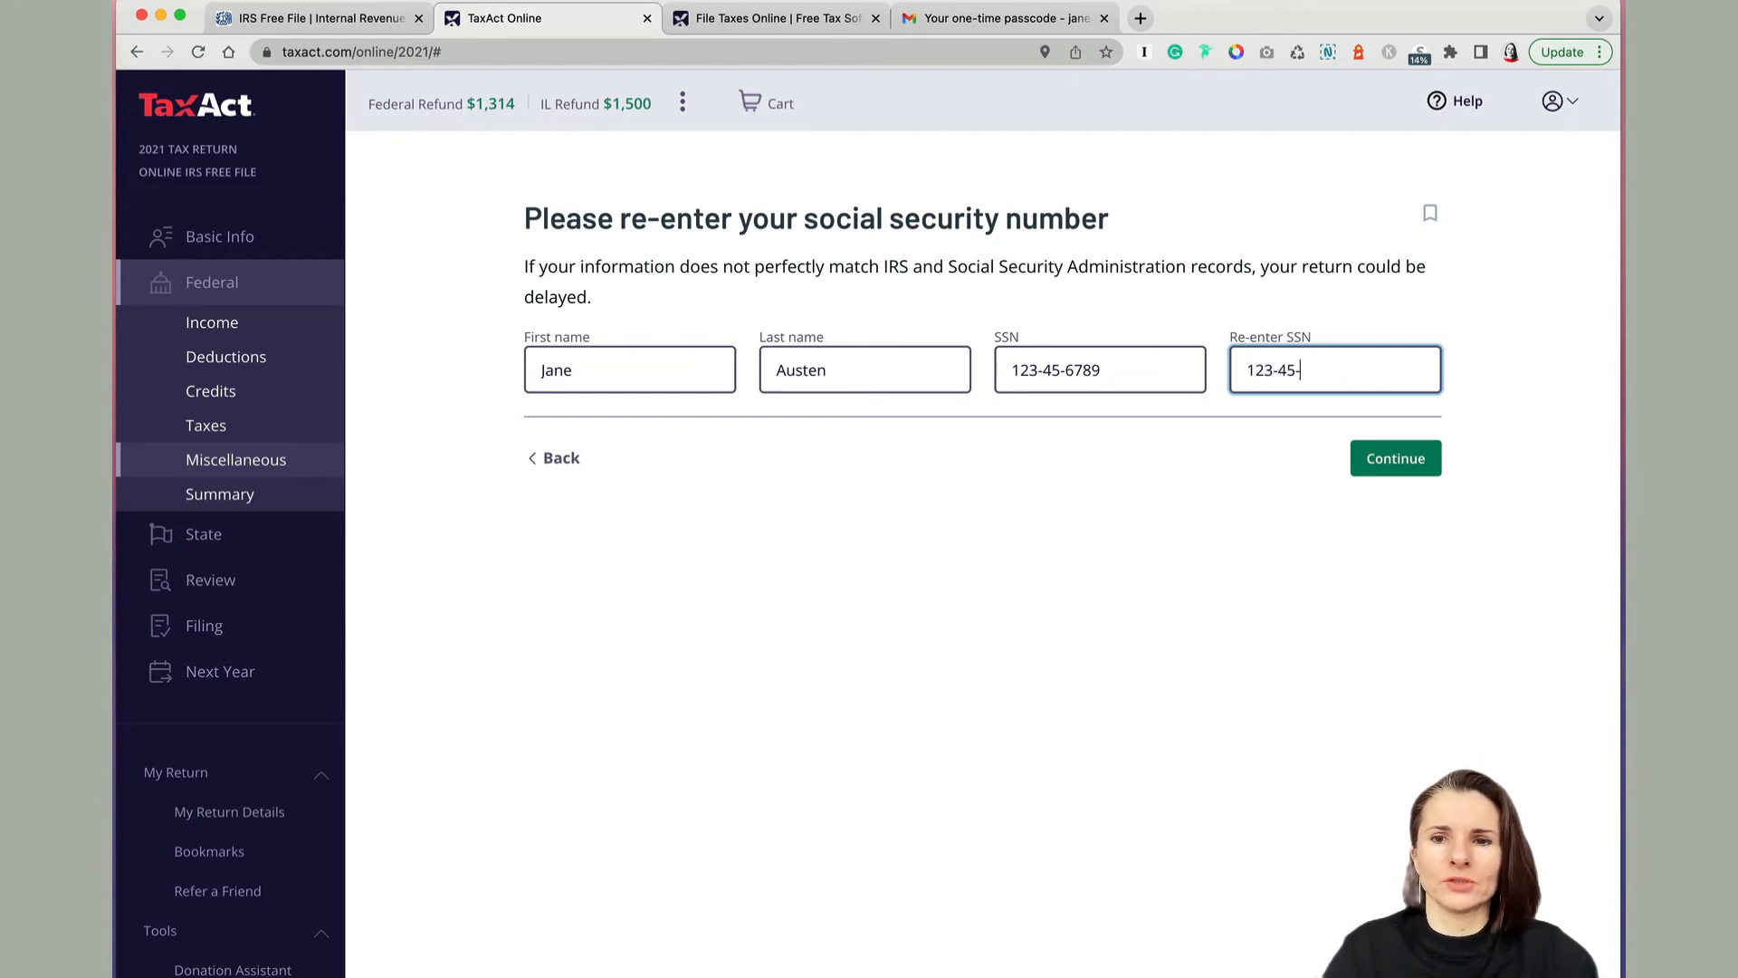
text(6789)
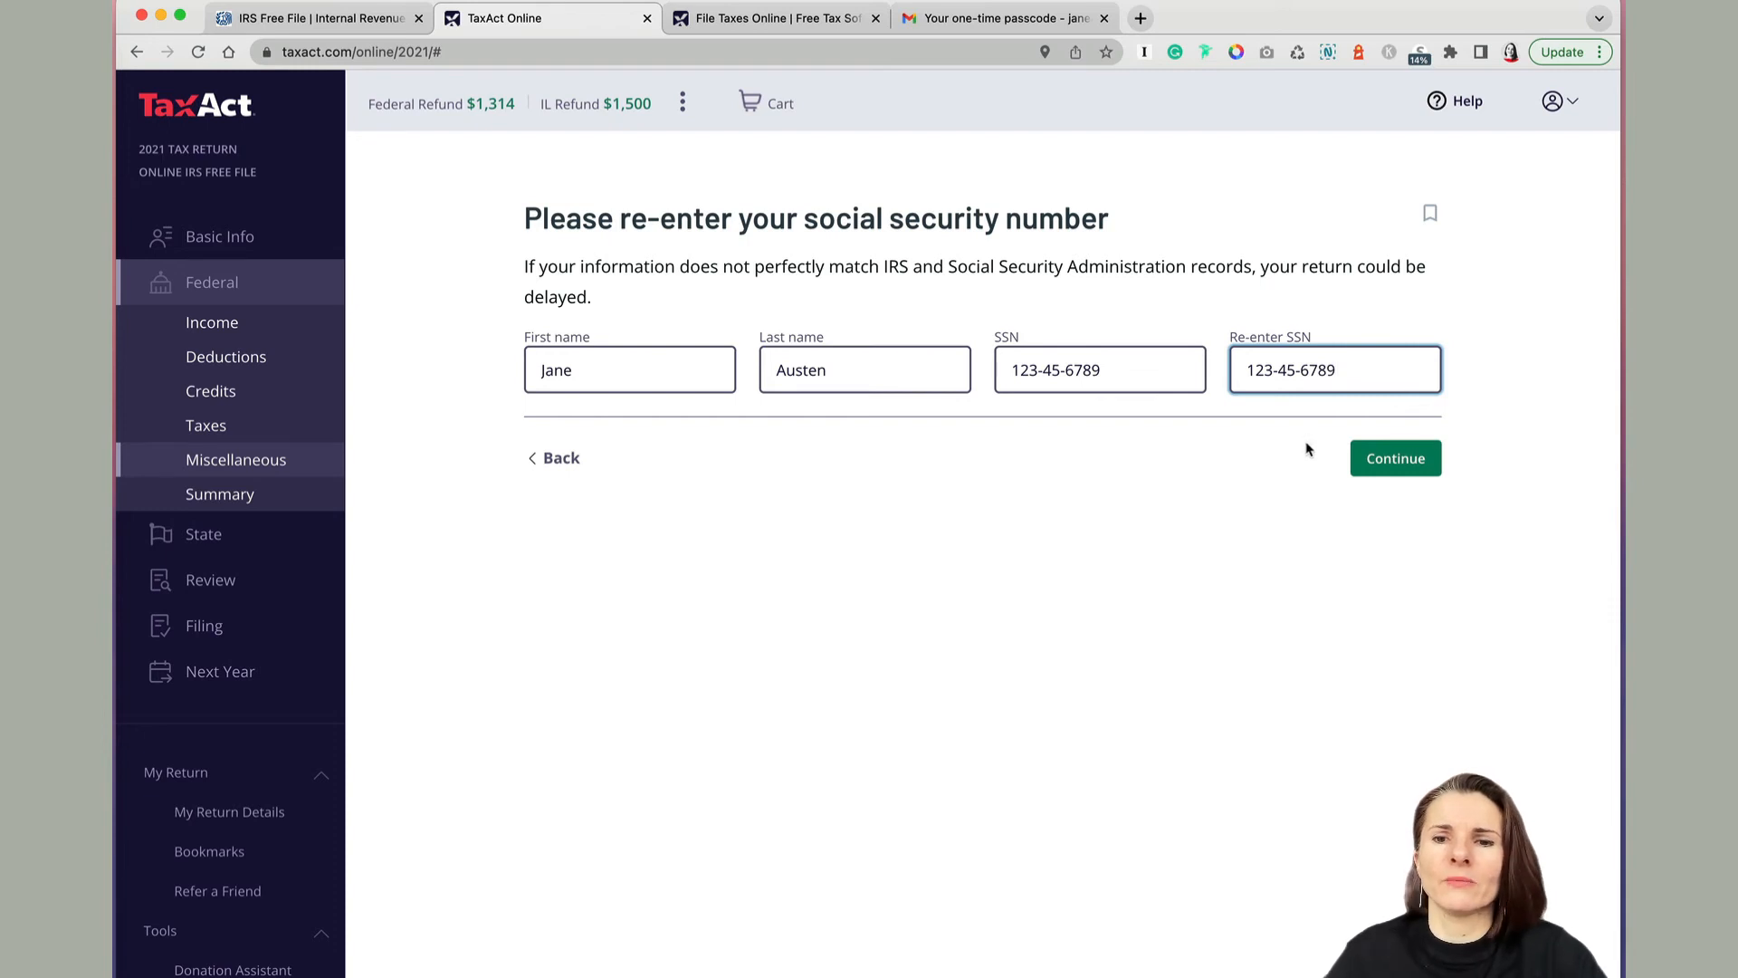
click(1395, 459)
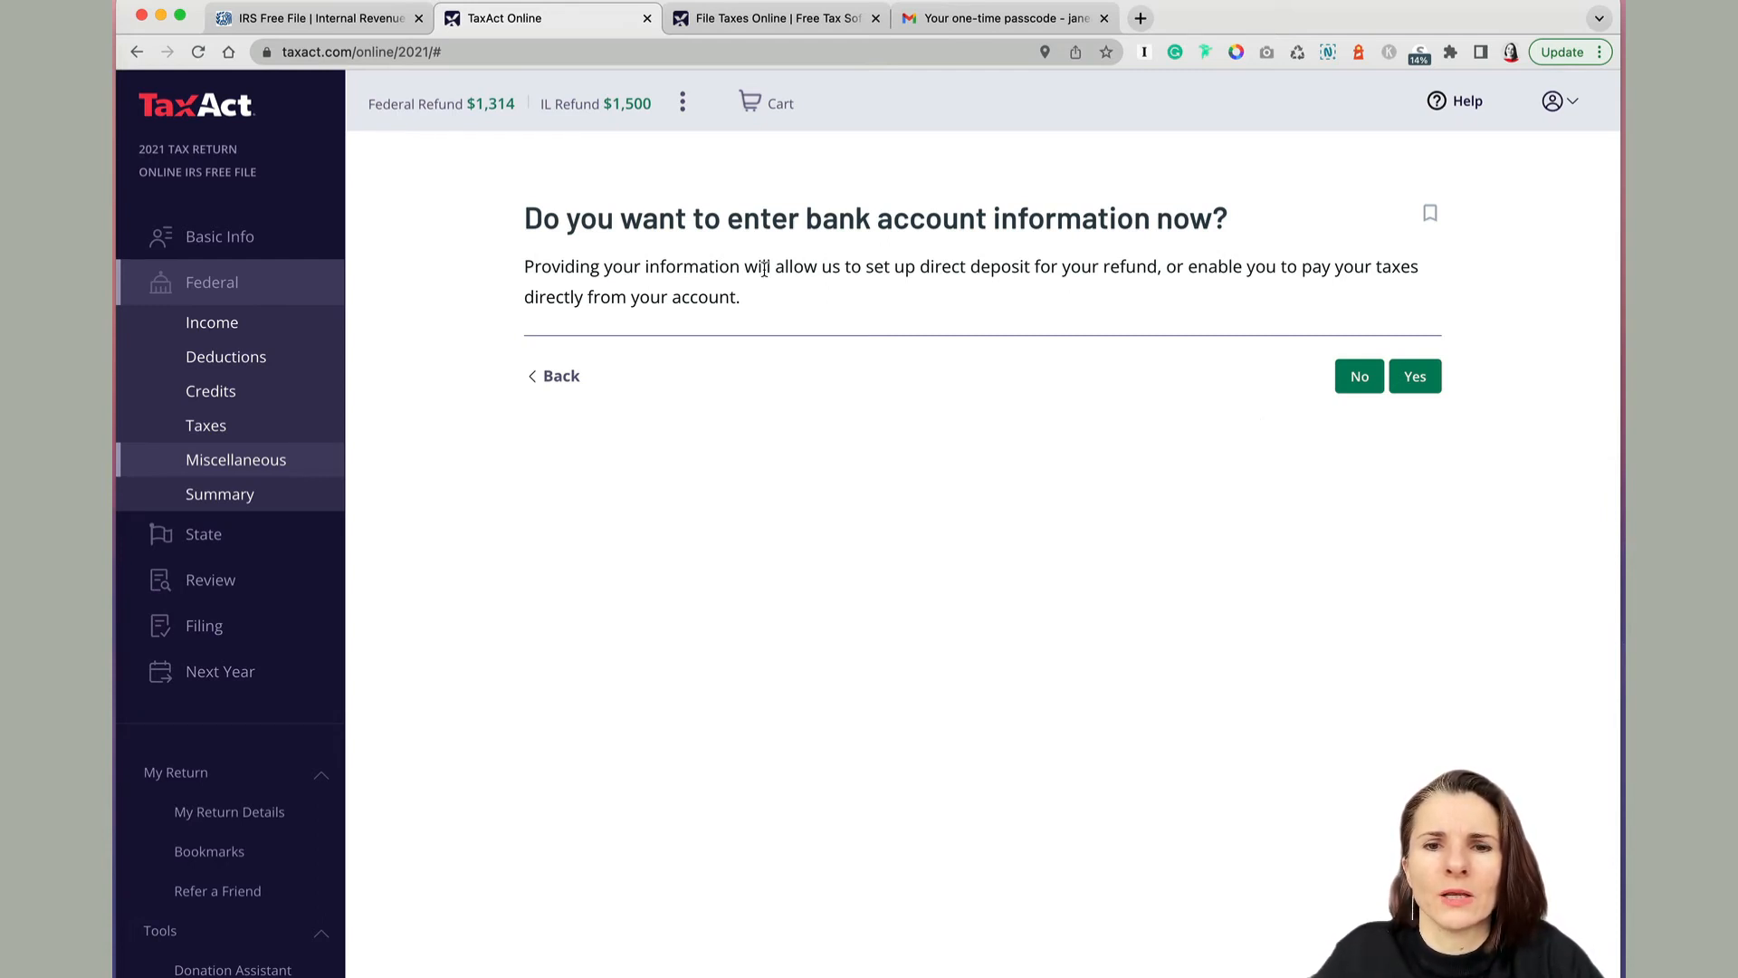
Decline to enter bank account information now and answer No to the 2021 virtual currency question
drag(768, 268, 1156, 269)
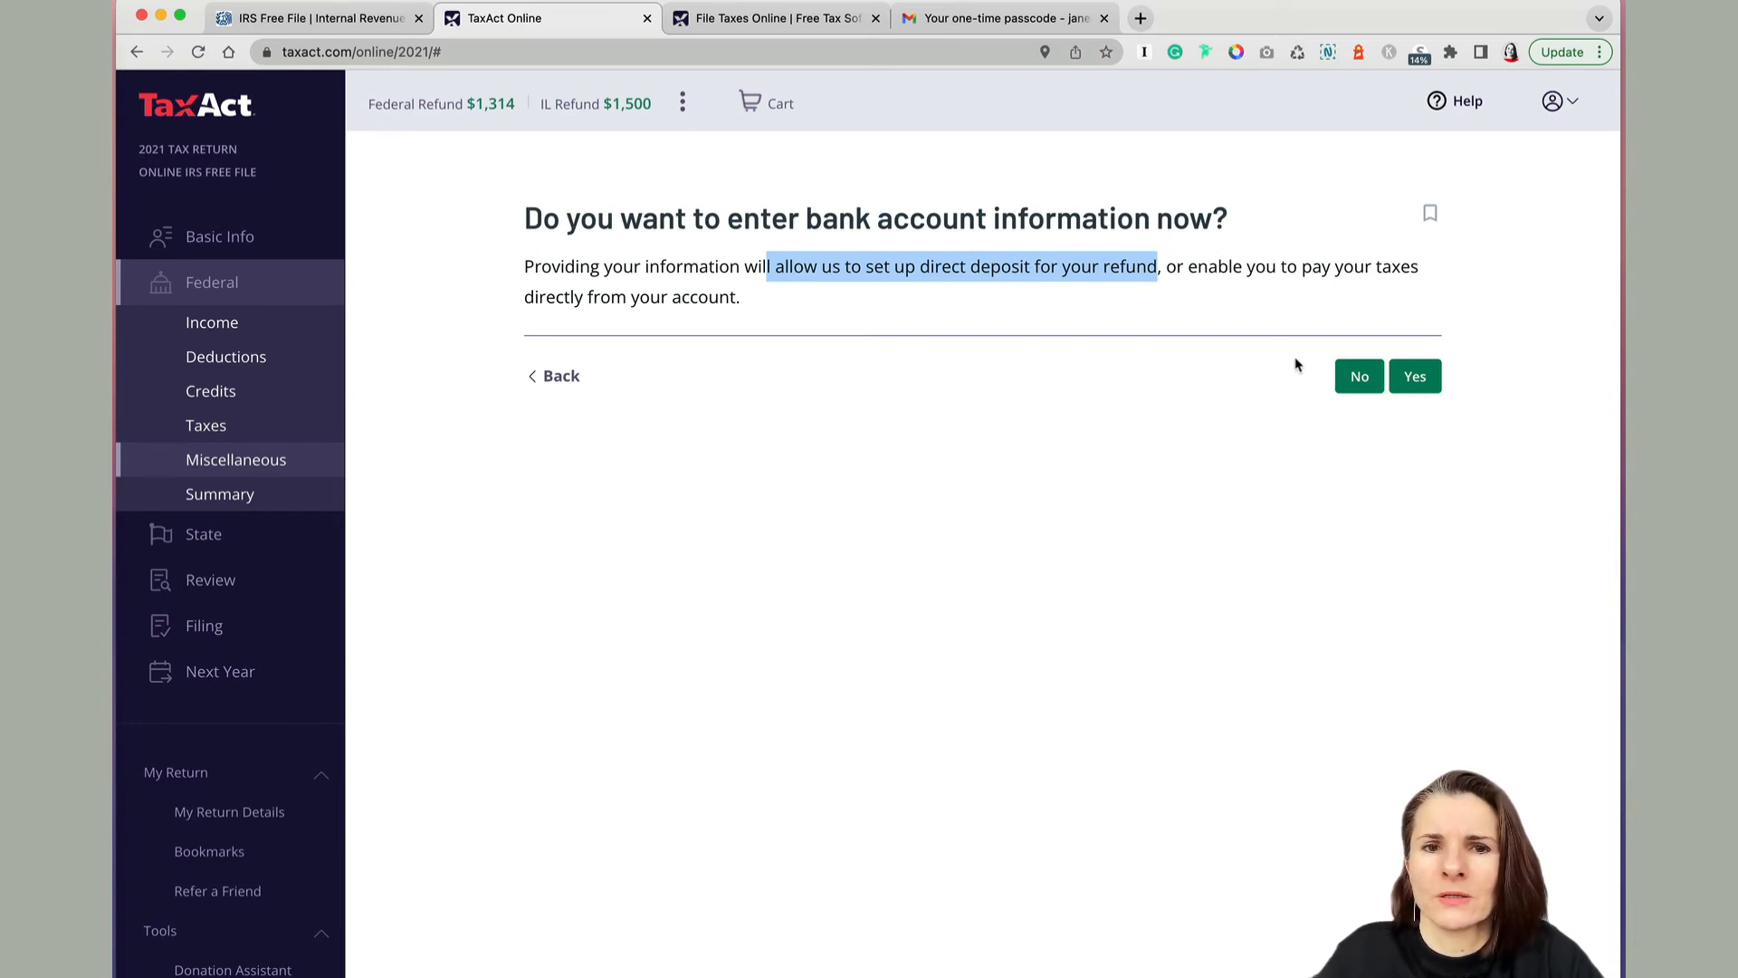
click(1367, 378)
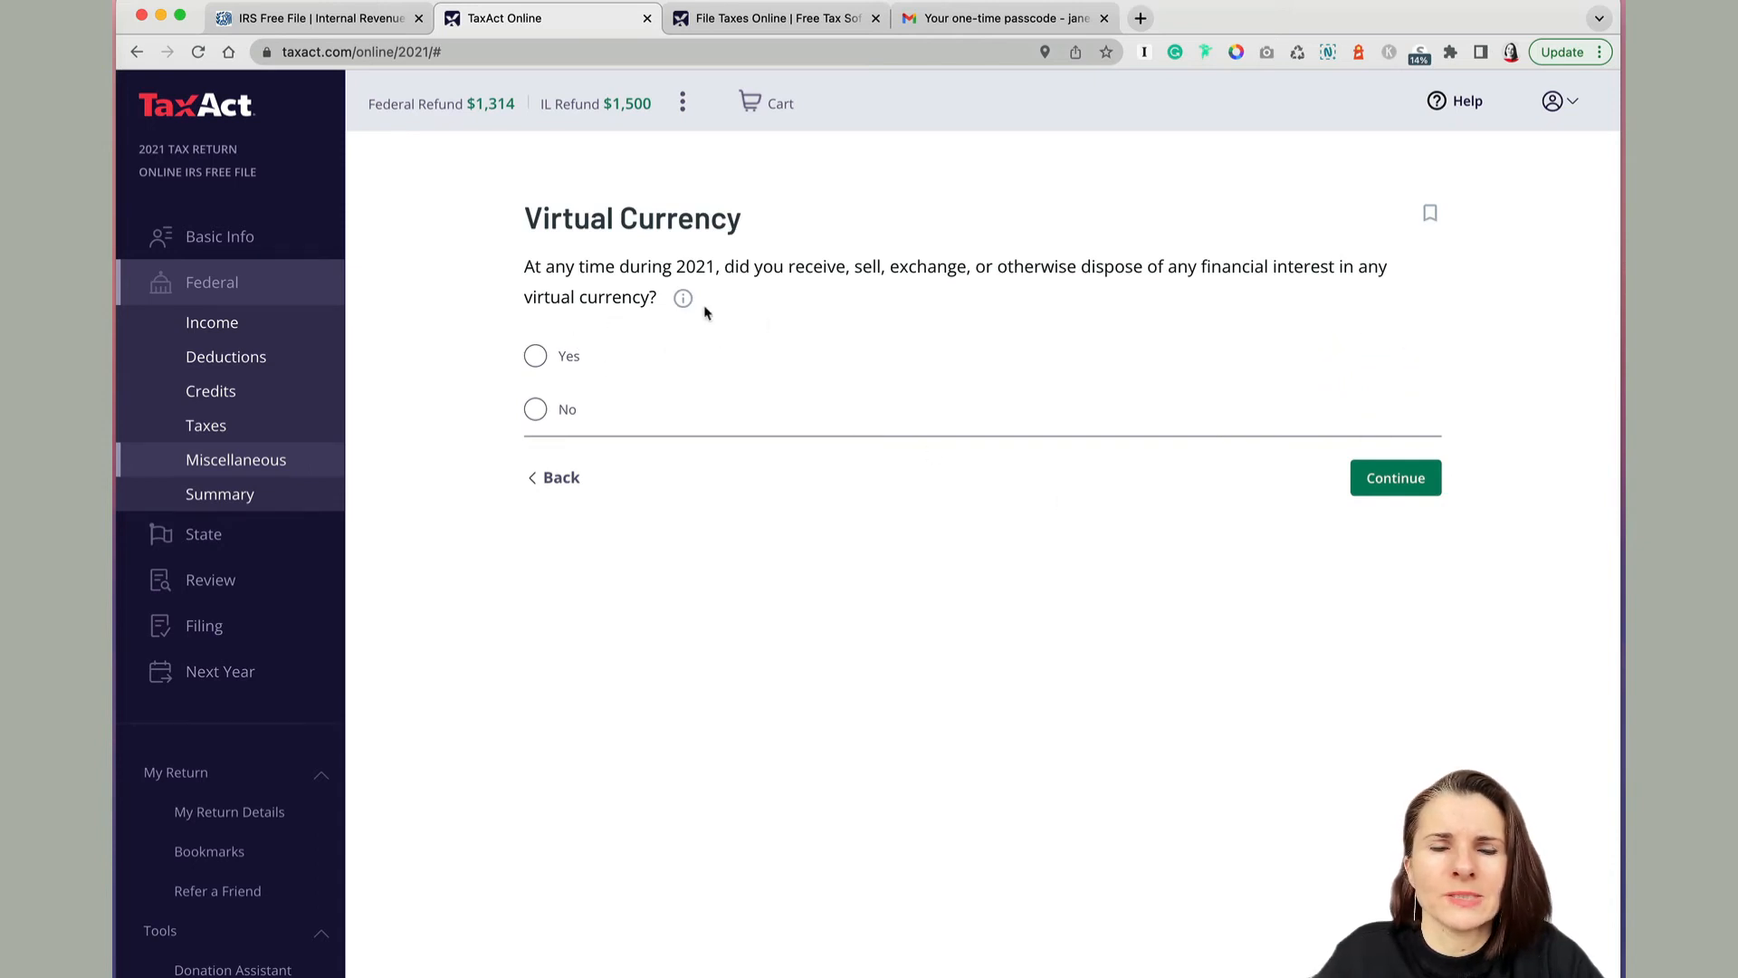
drag(526, 218, 815, 226)
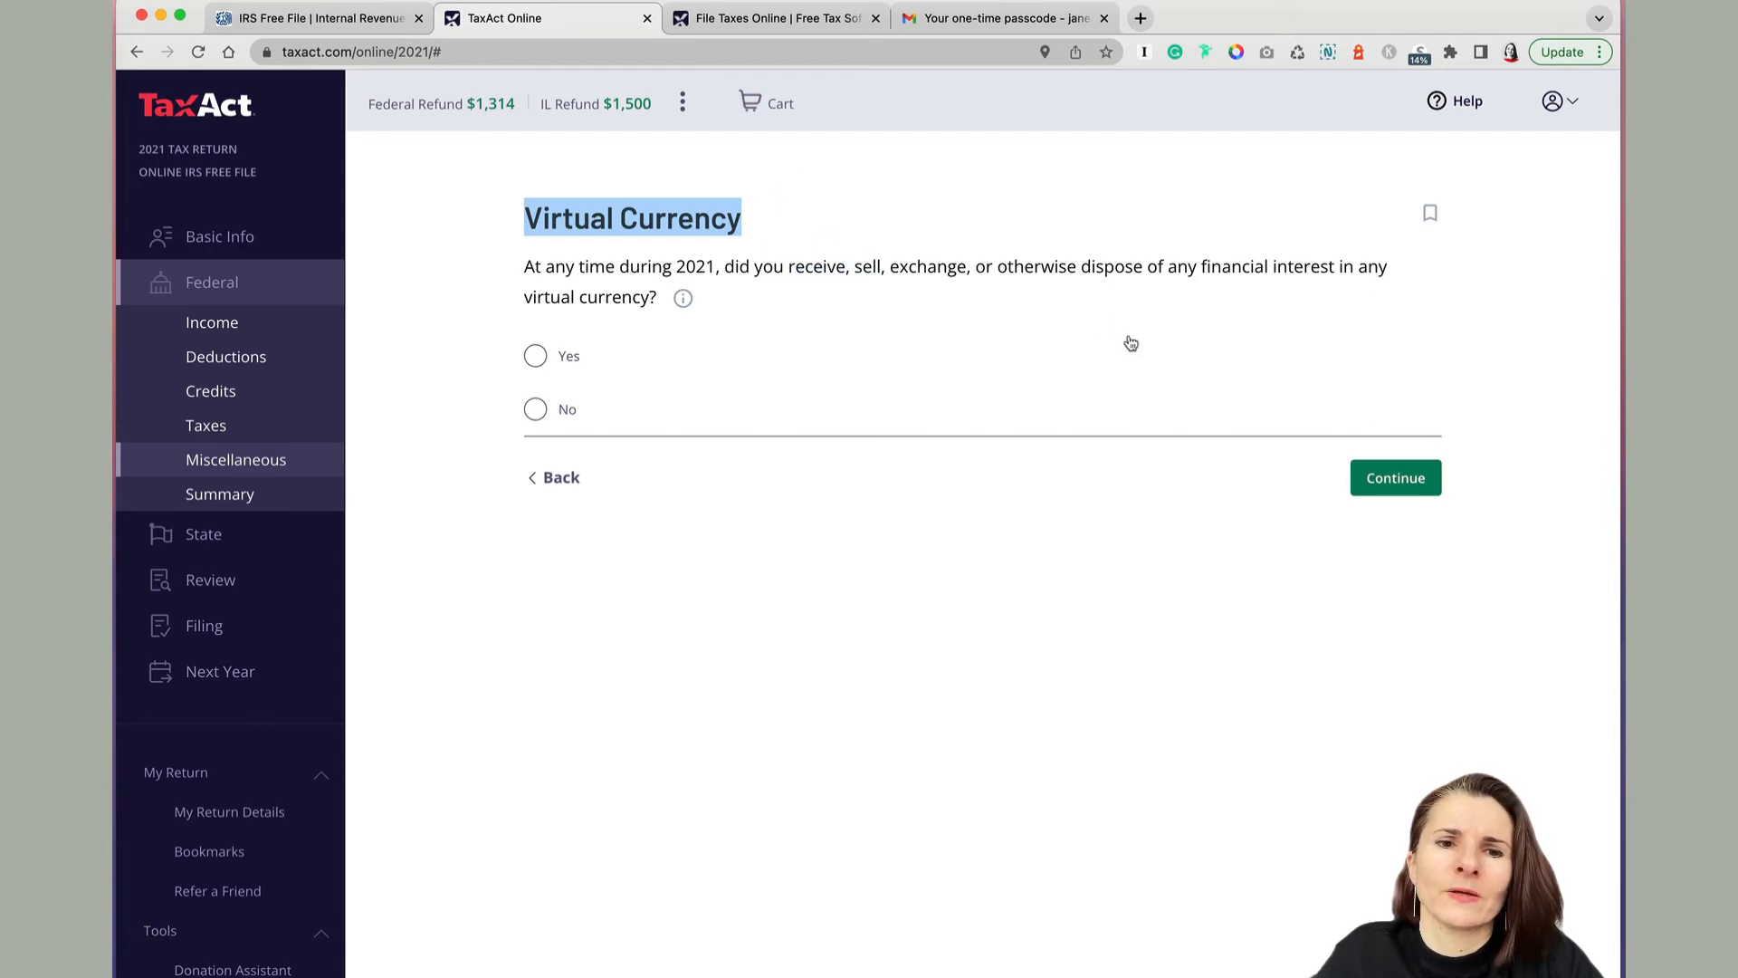
click(535, 409)
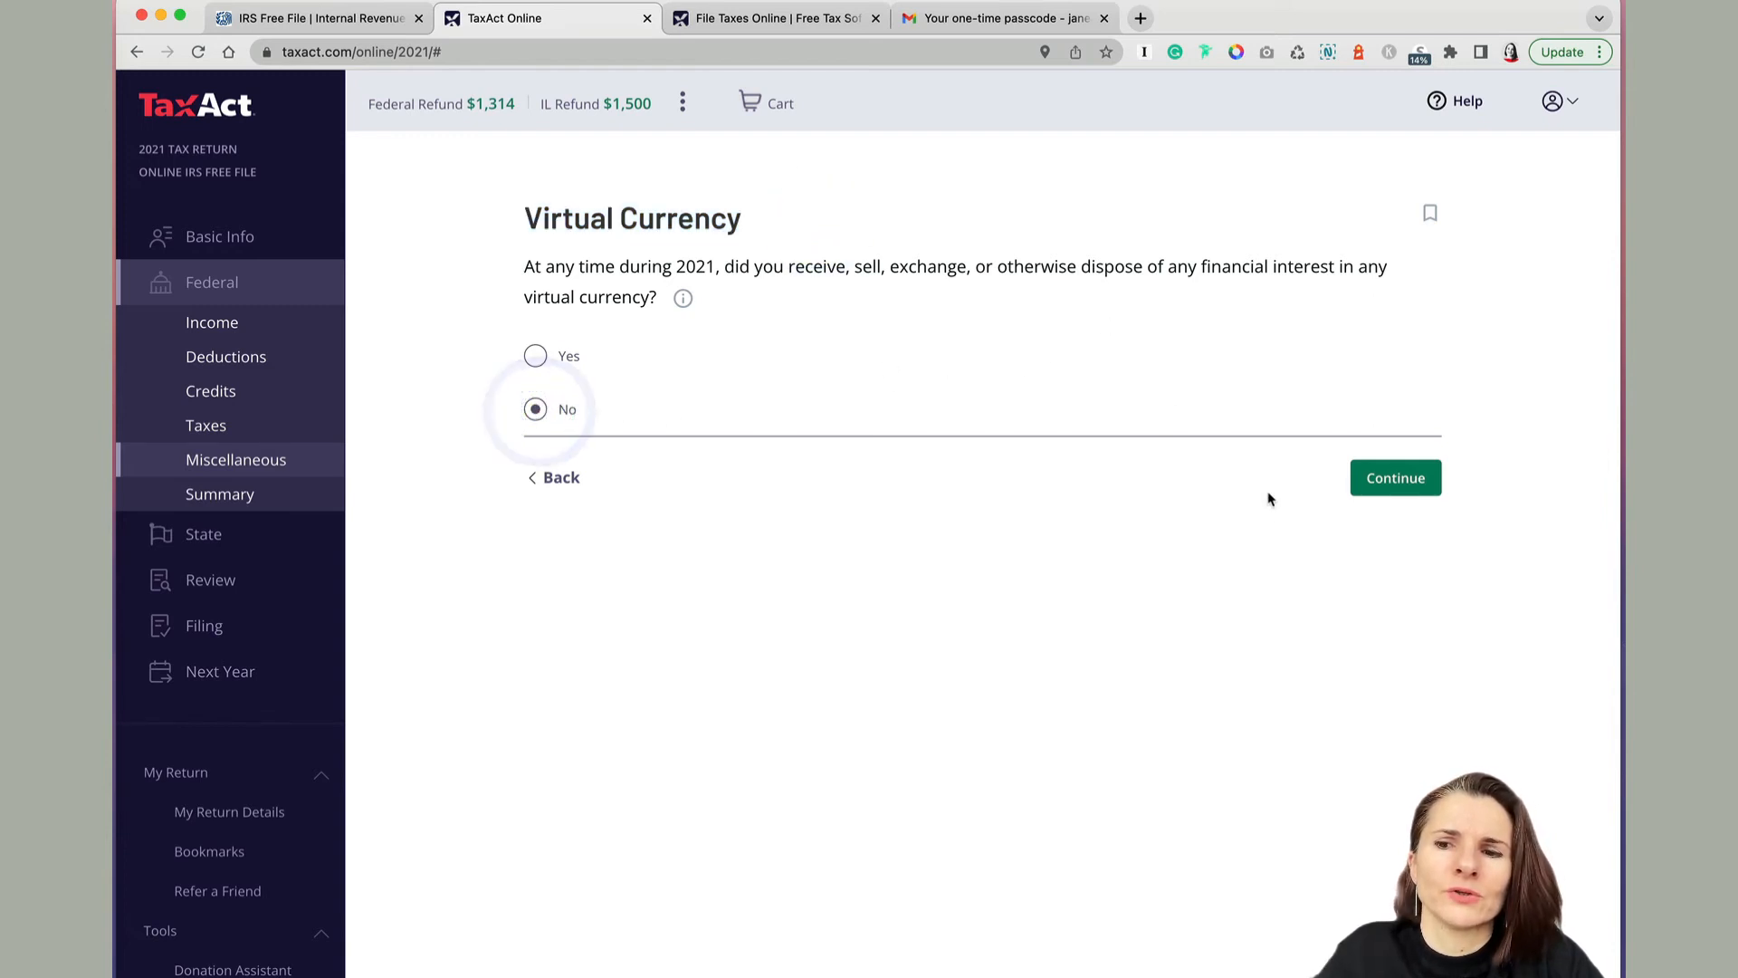
click(1394, 488)
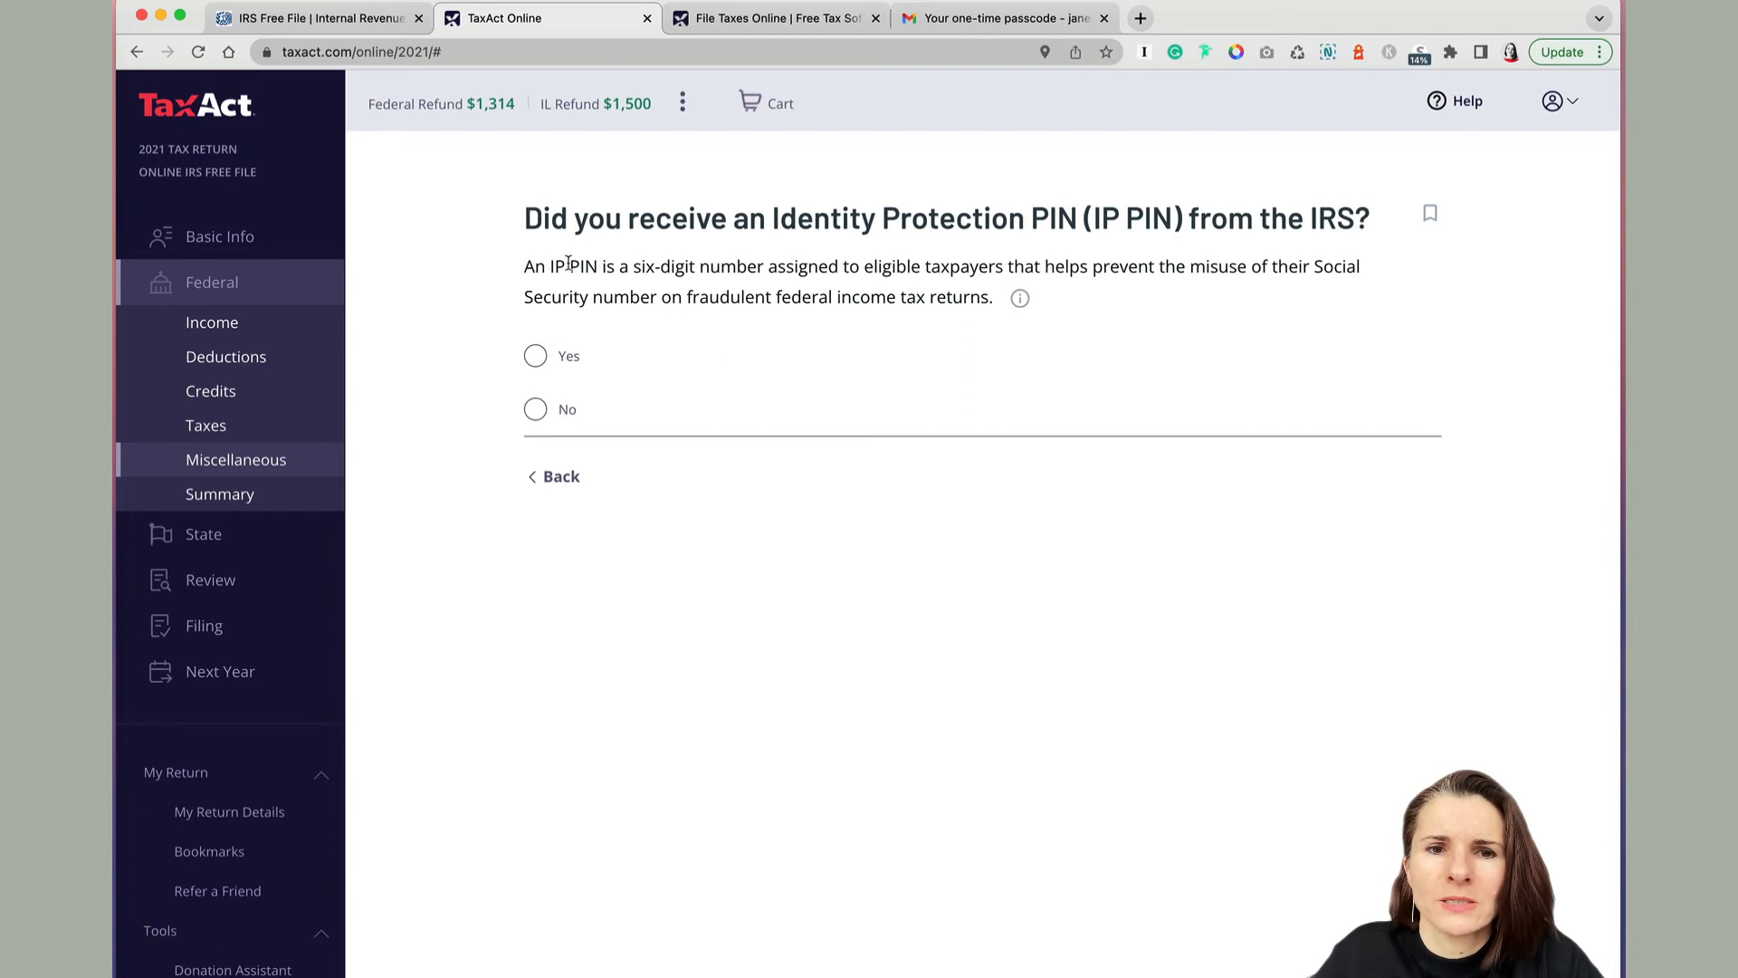
Read the IP PIN explanation and answer No to receiving an Identity Protection PIN from the IRS
drag(570, 266, 768, 268)
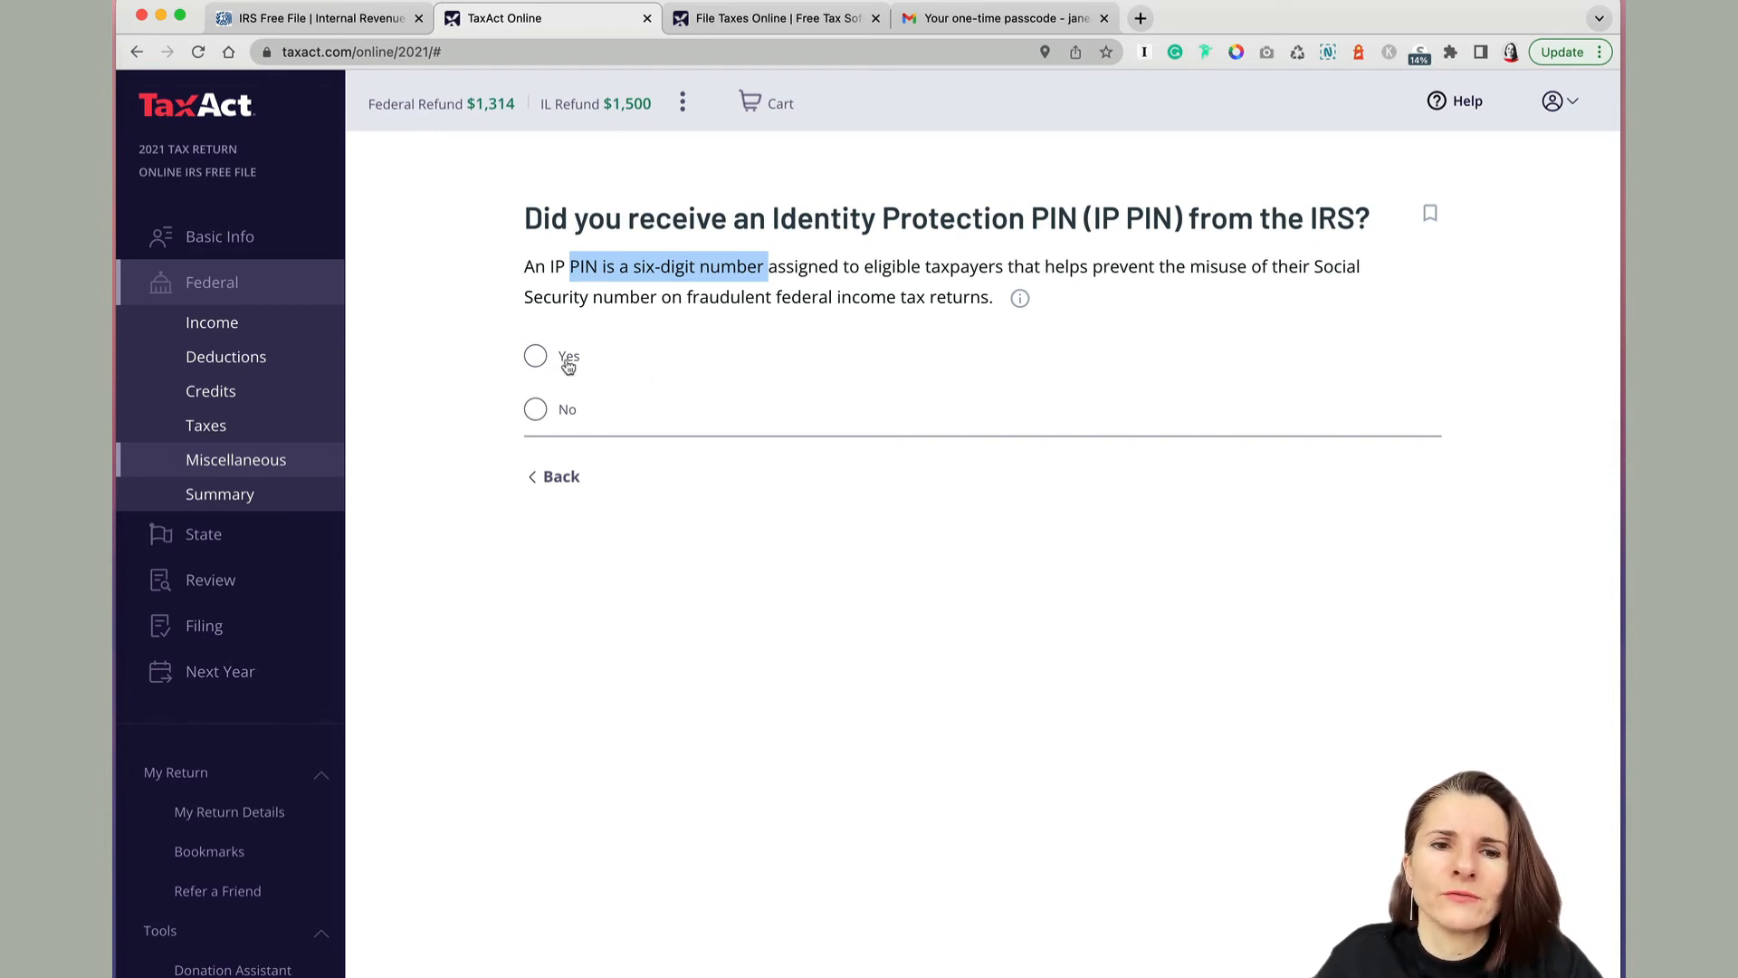
click(538, 410)
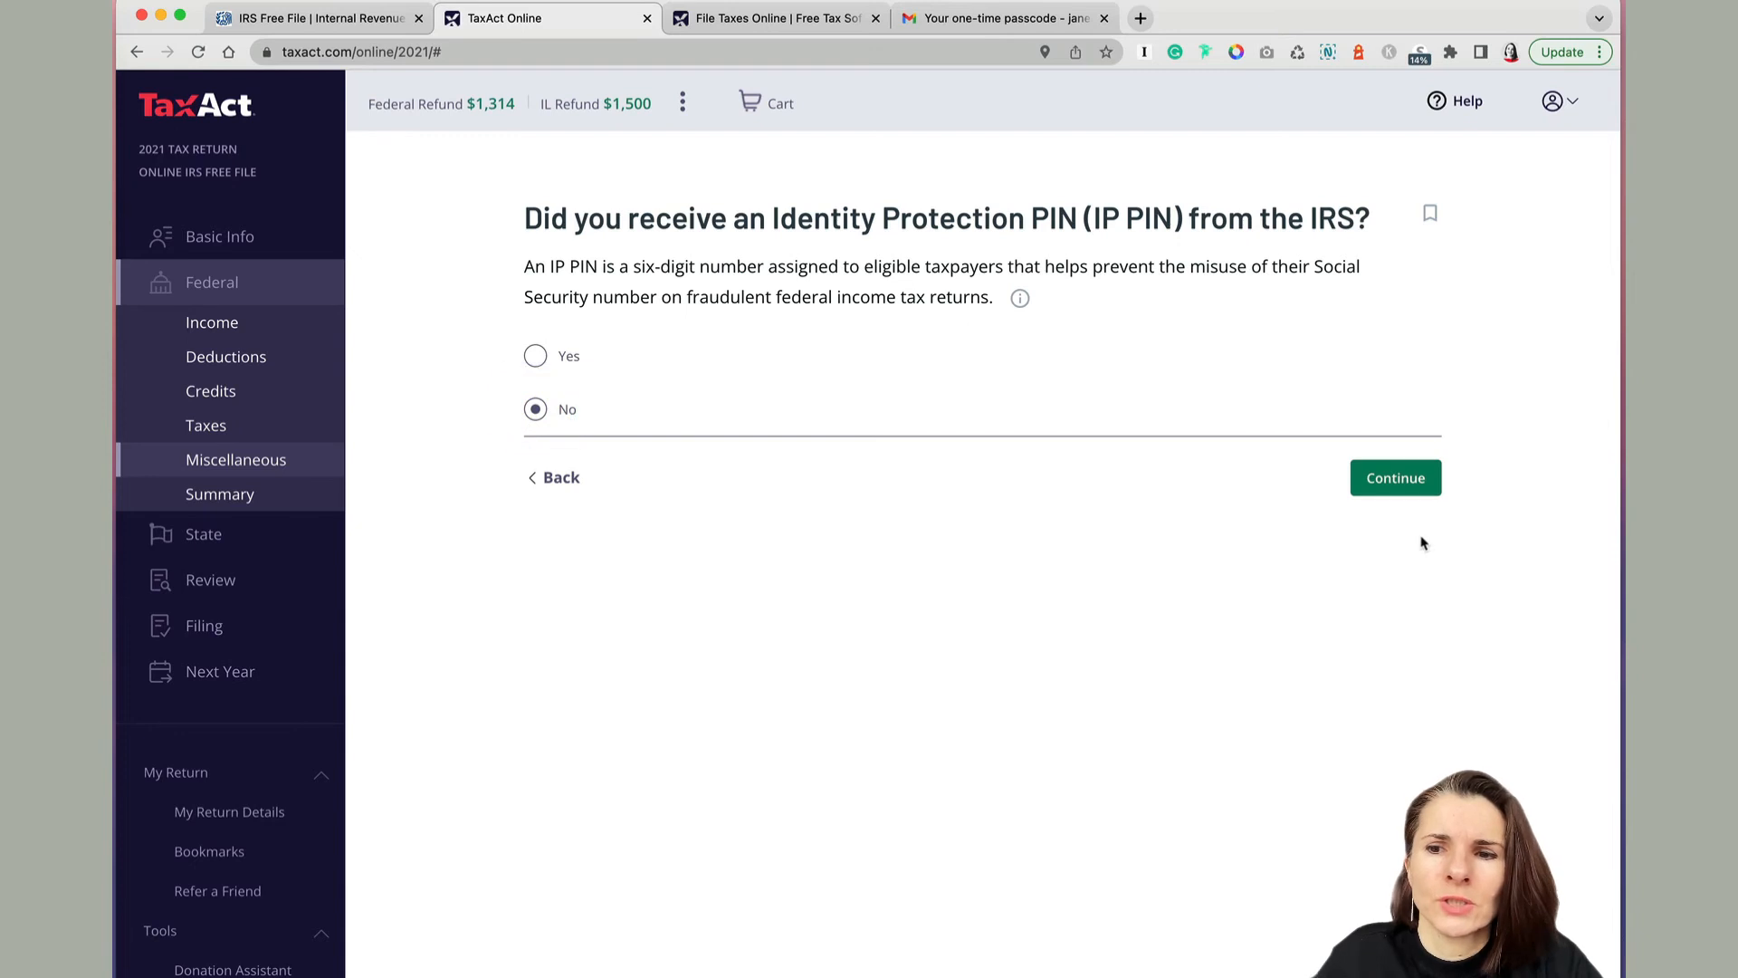
click(1386, 486)
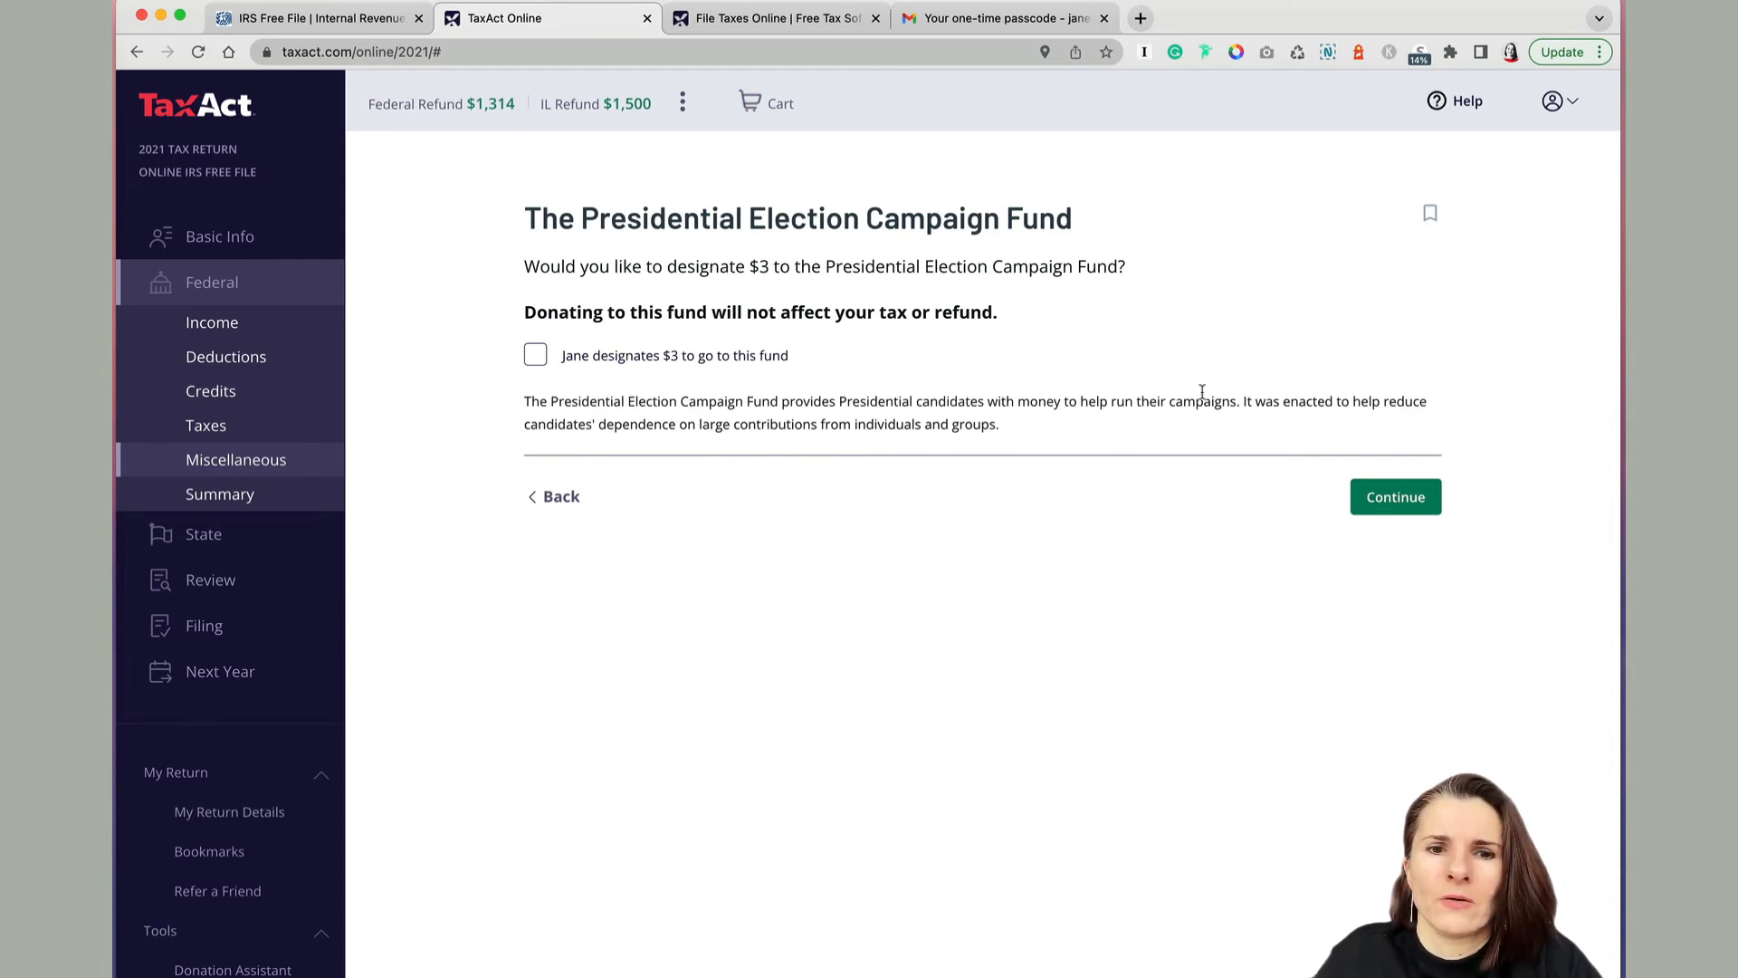
Leave the $3 Presidential Election Campaign Fund designation unselected and continue to the refund amount on the Federal summary
click(1358, 501)
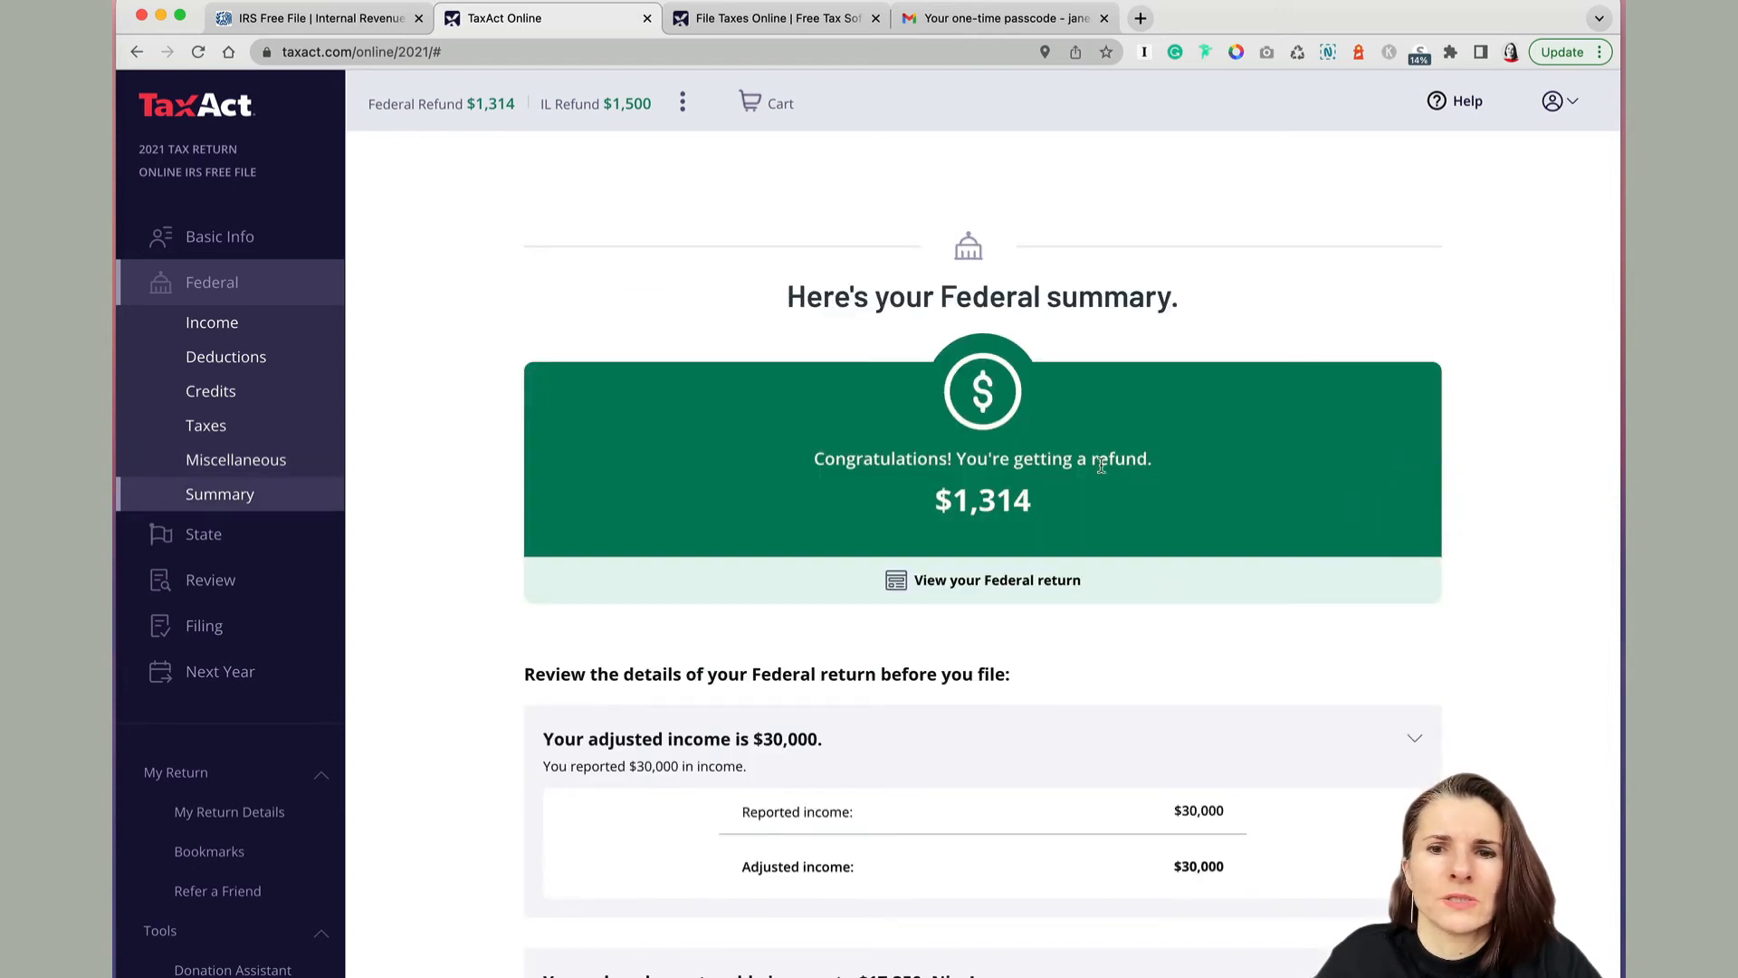
scroll(1240, 568, down, 2)
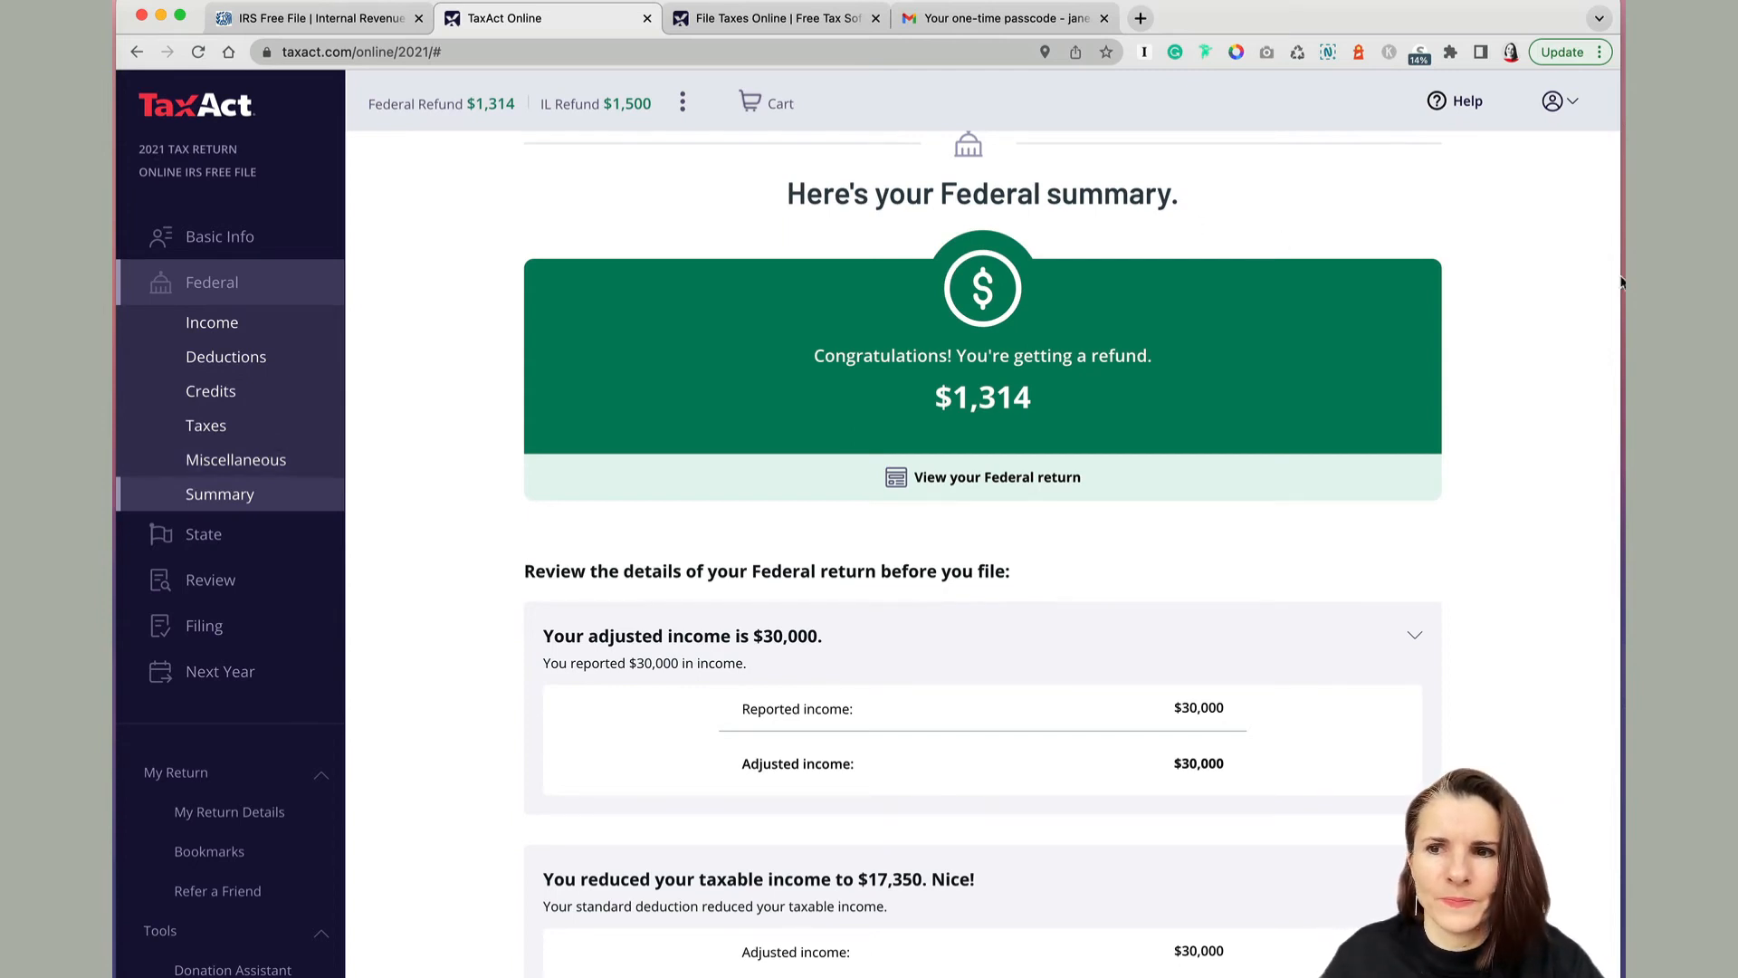
drag(1620, 277, 1676, 277)
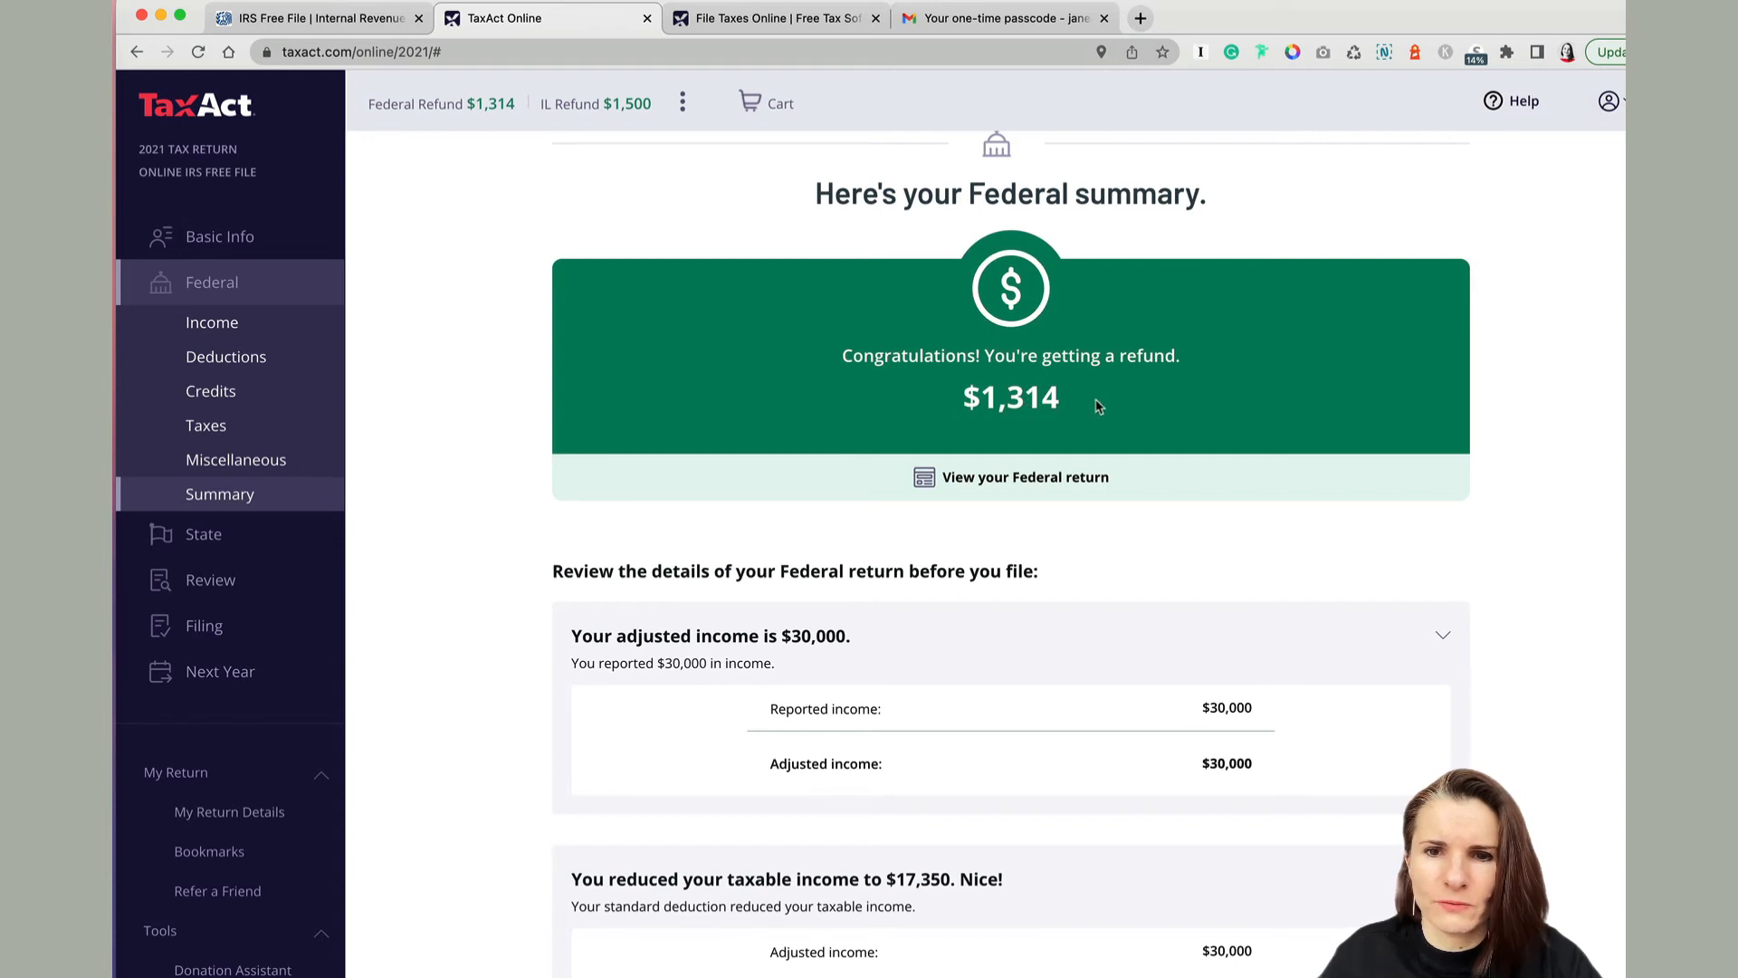
drag(942, 390, 982, 399)
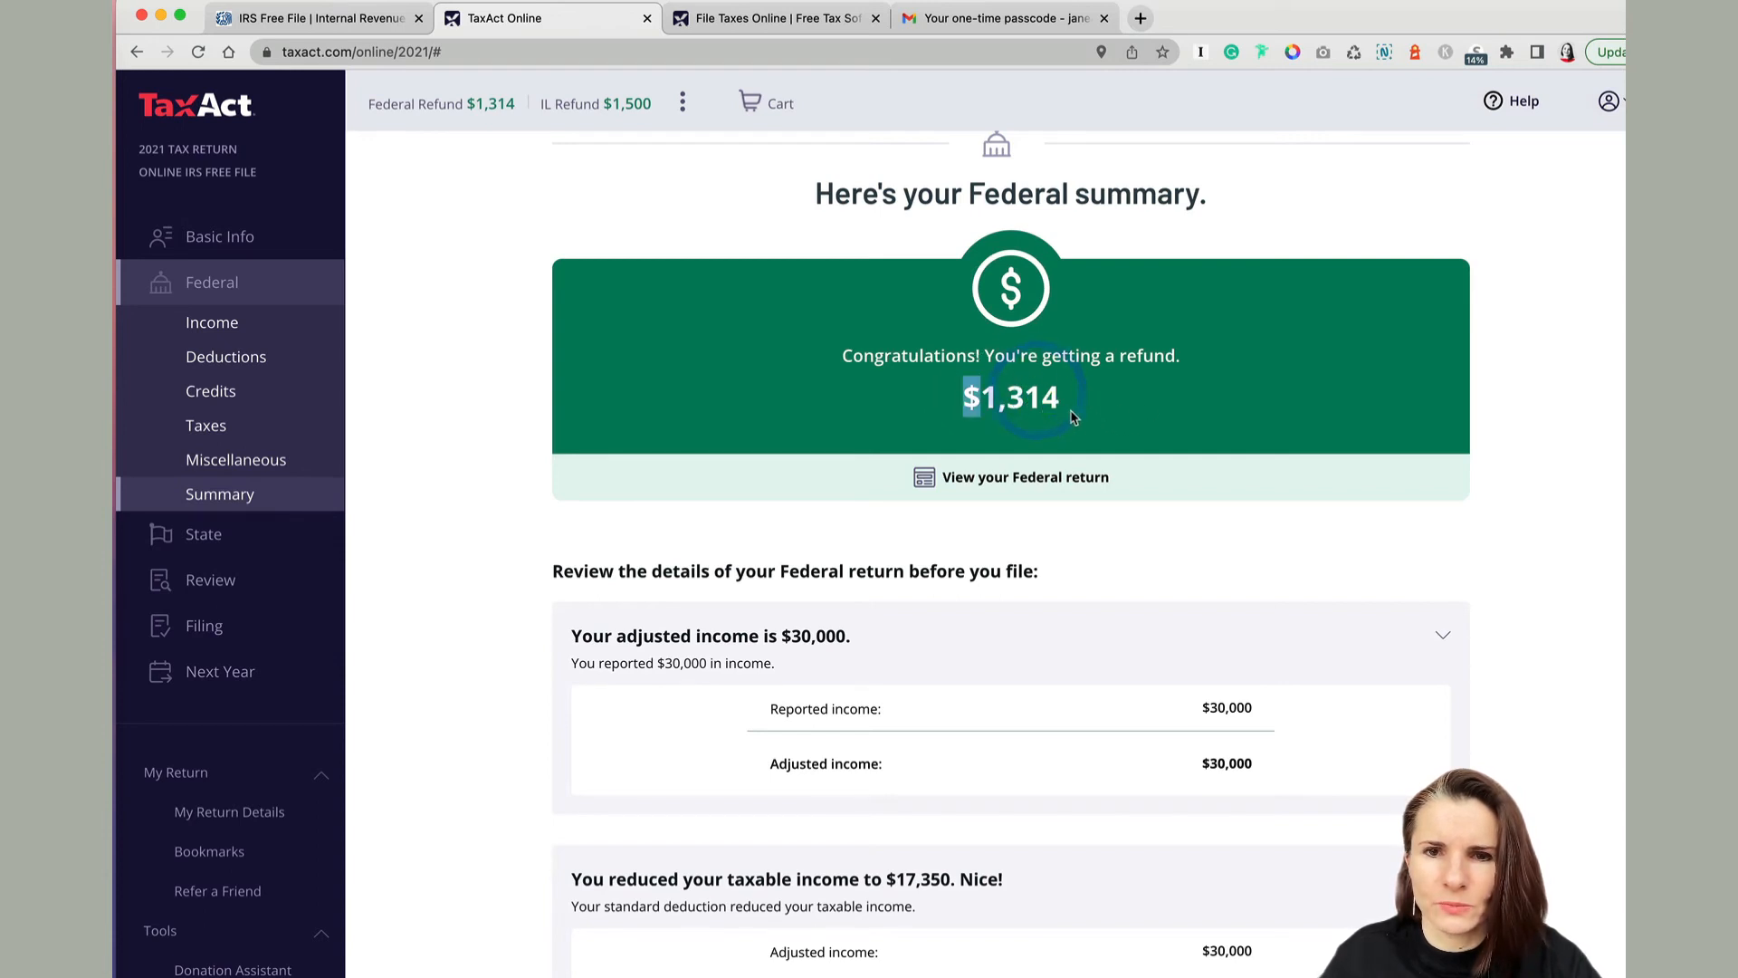
scroll(1064, 432, down, 1)
scroll(1064, 432, down, 1)
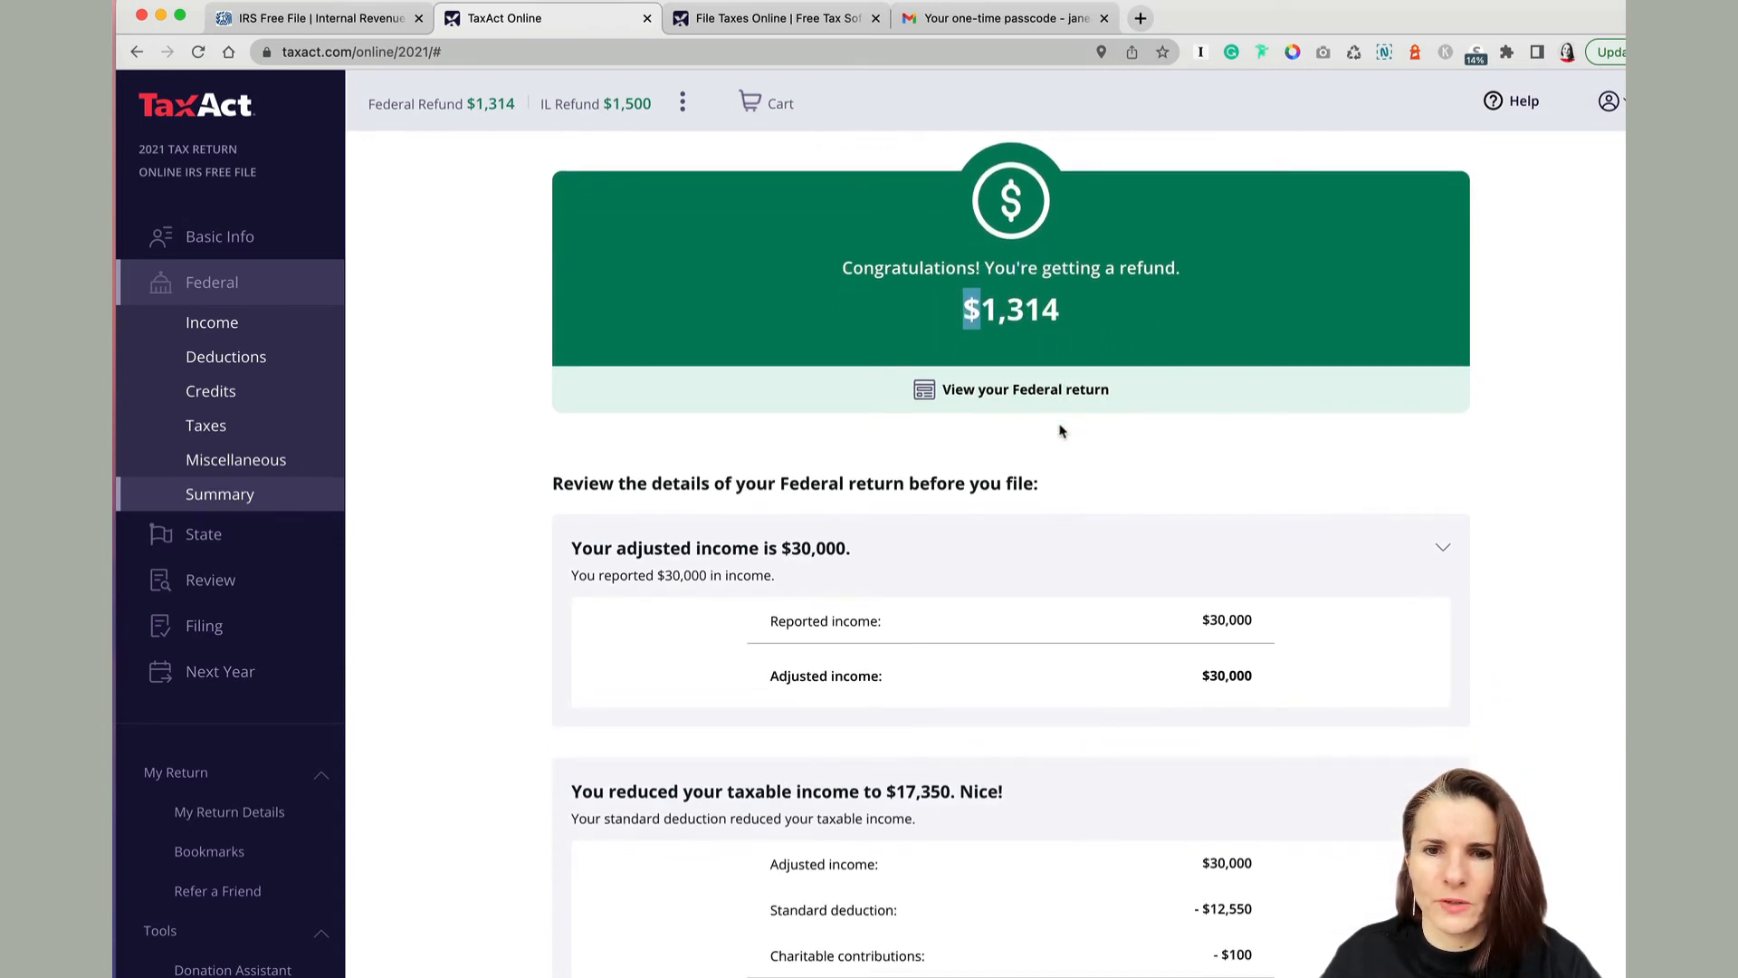
Open the view-only Federal 1040 PDF preview from the Federal summary and enlarge its window
click(931, 391)
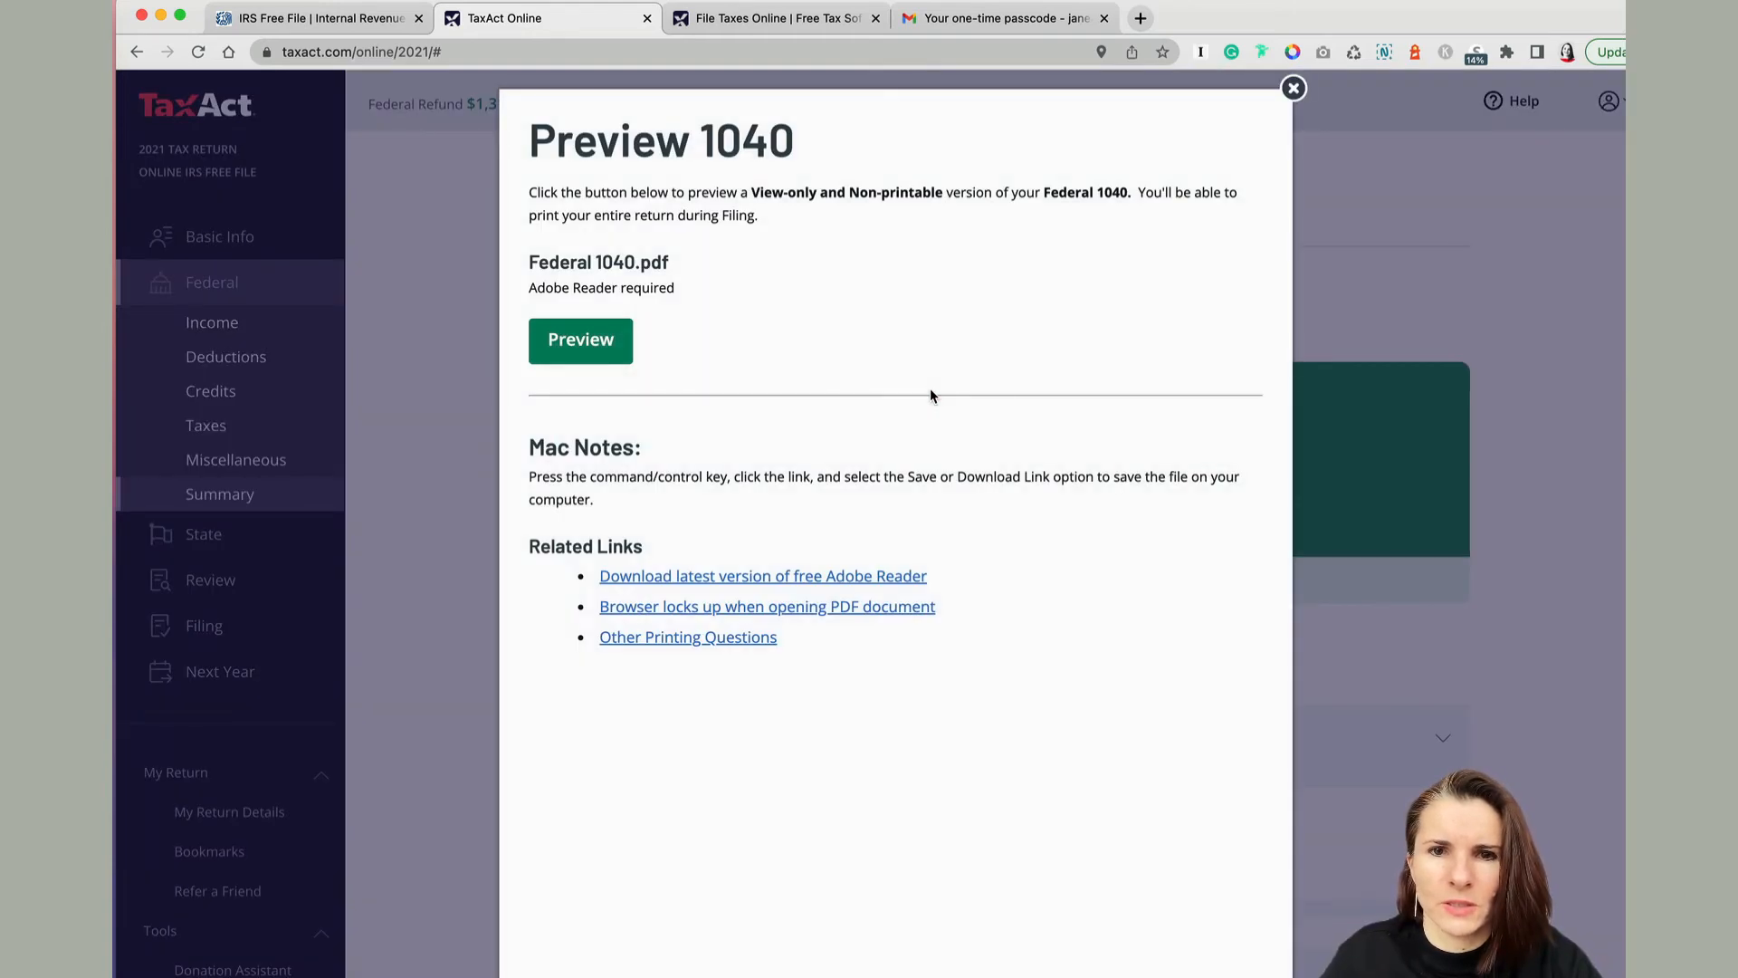
click(1293, 89)
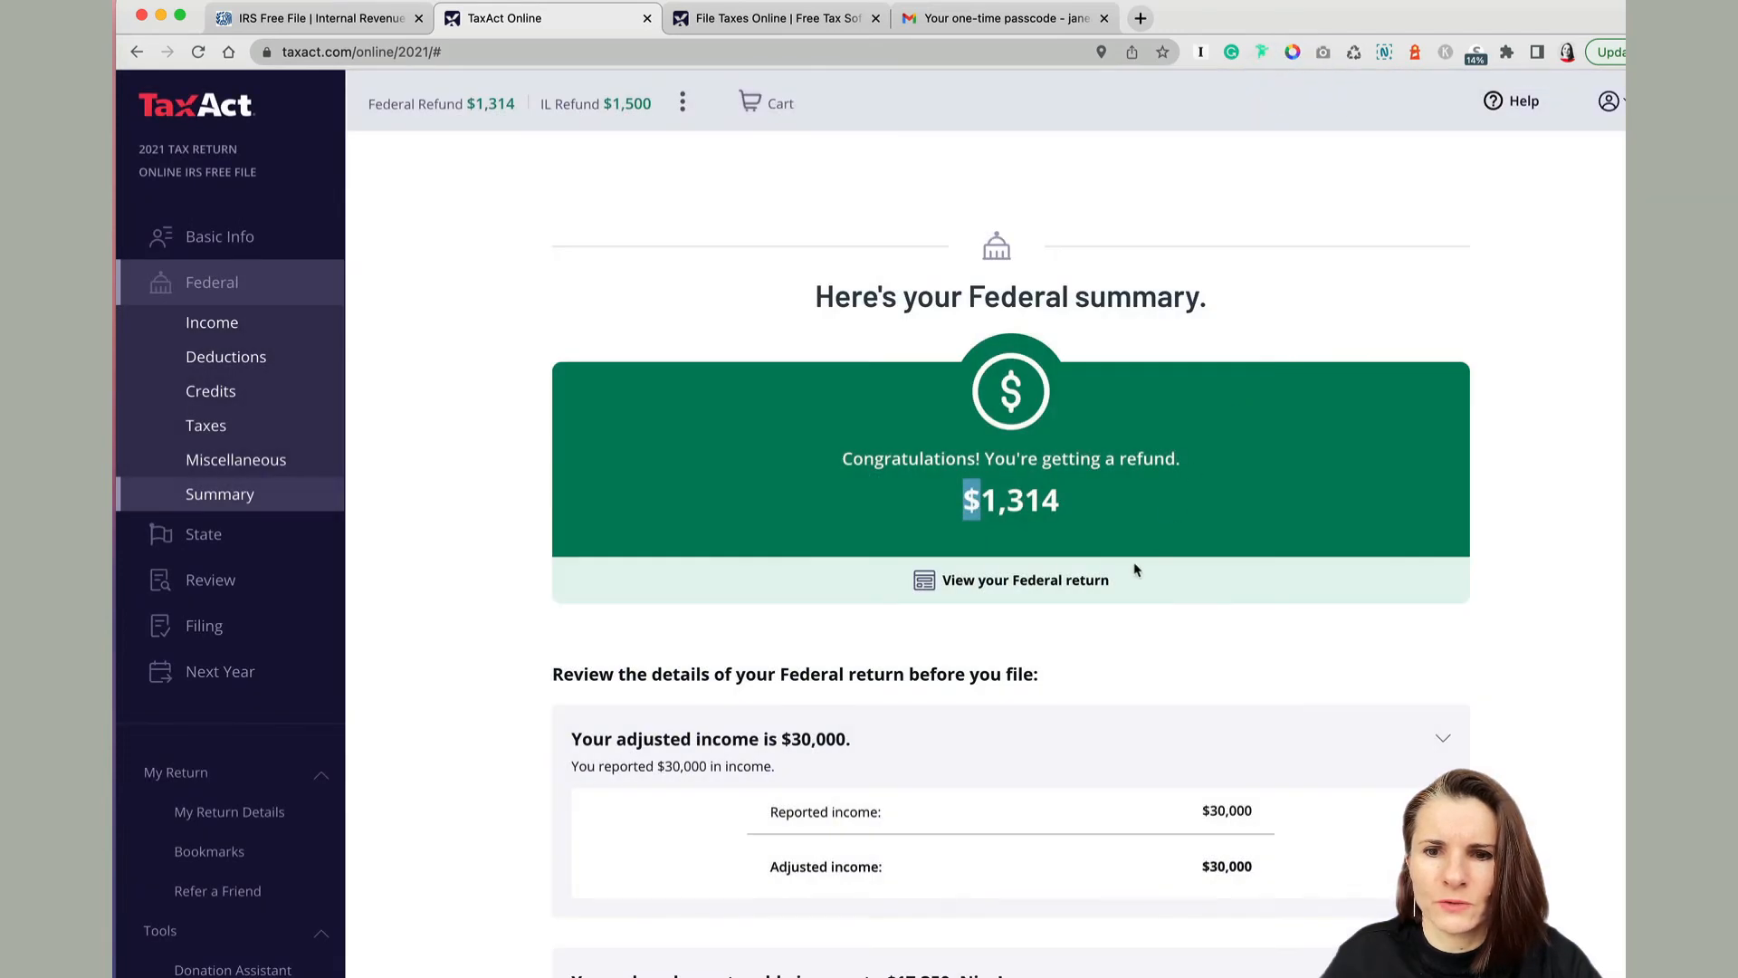
click(925, 584)
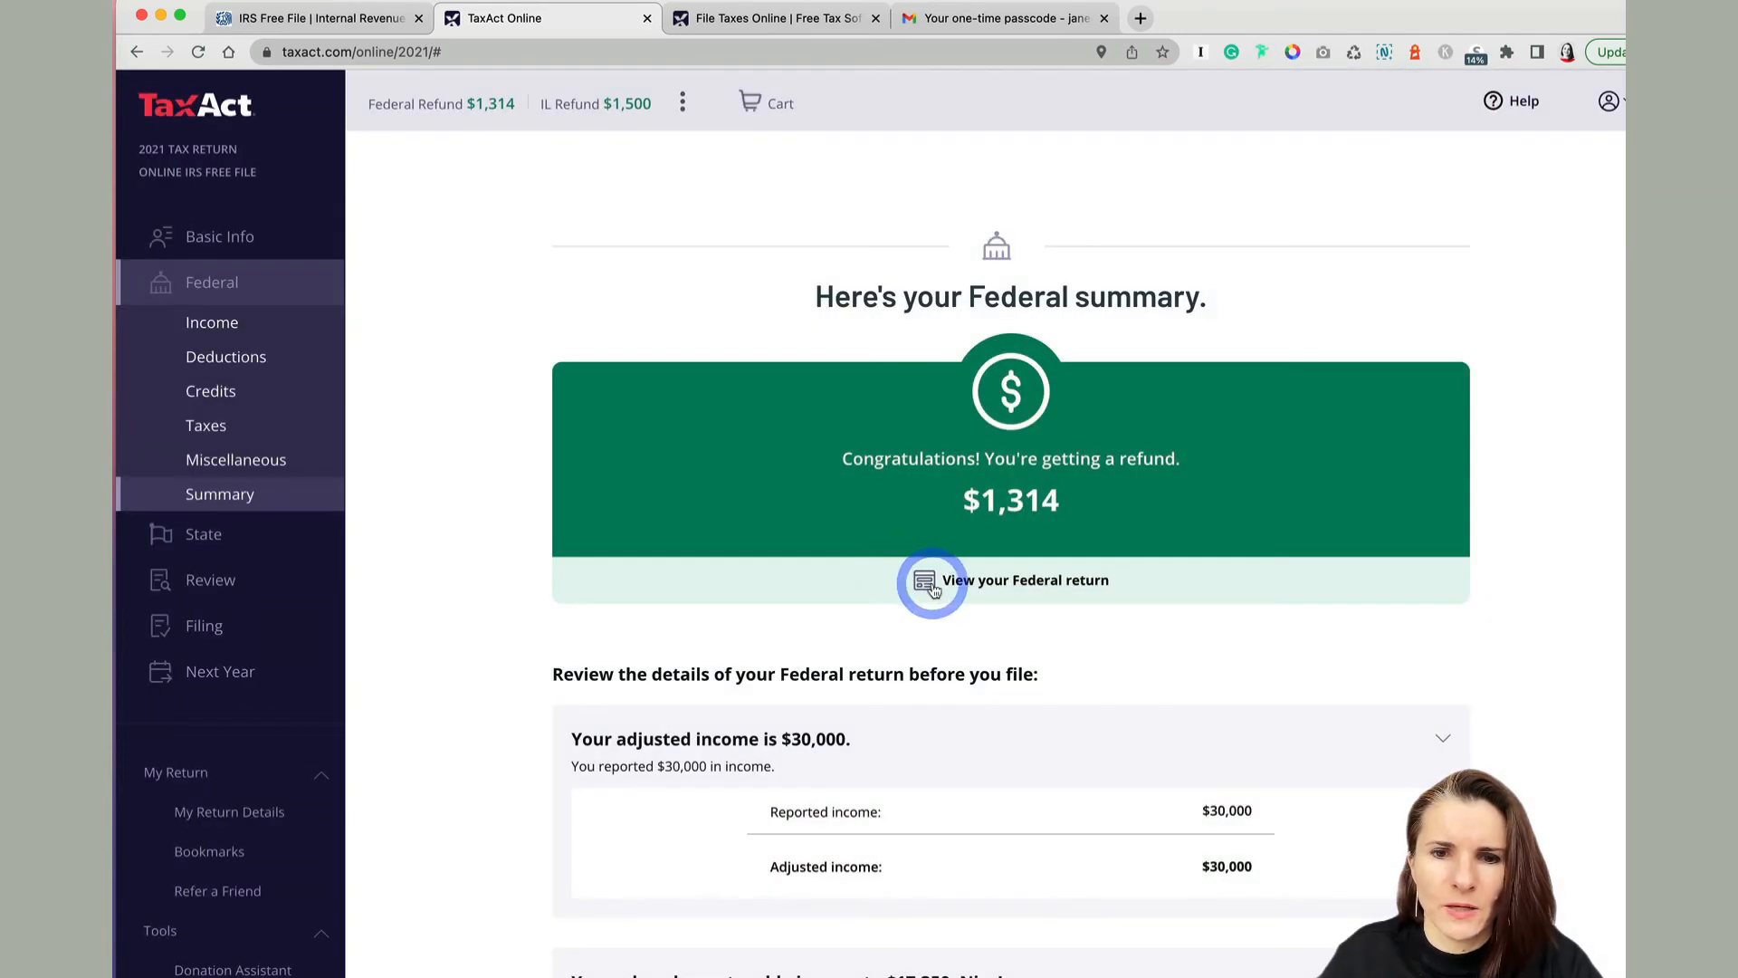
click(927, 583)
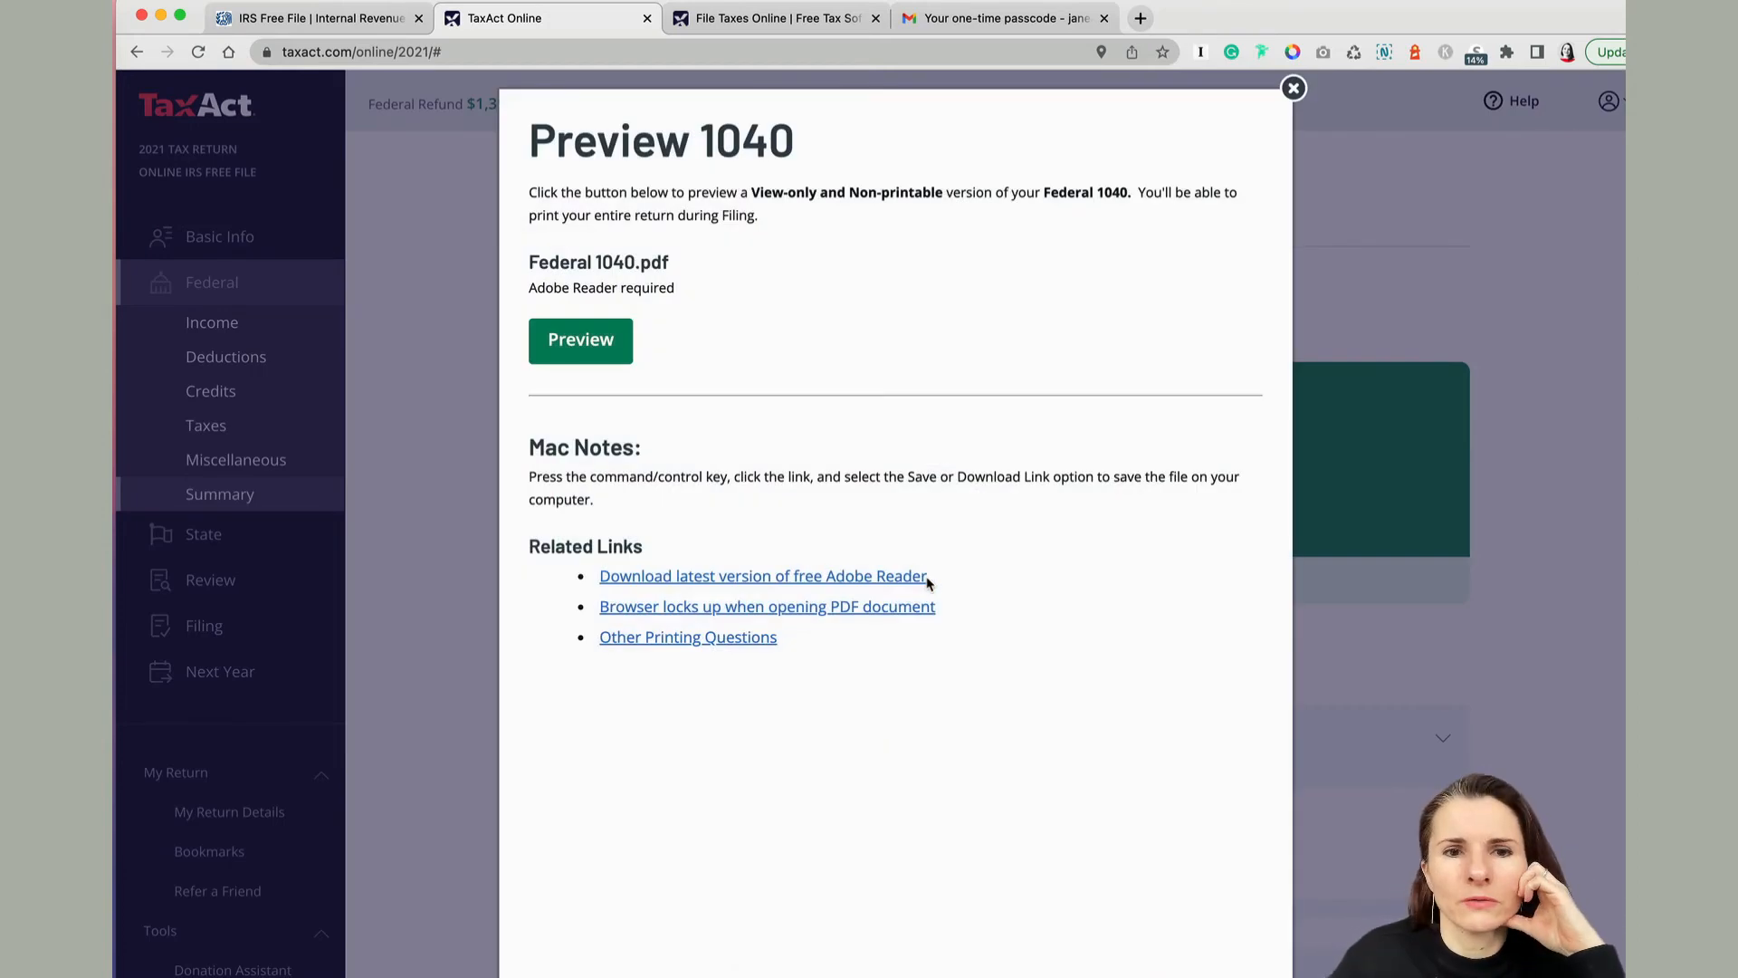
click(600, 347)
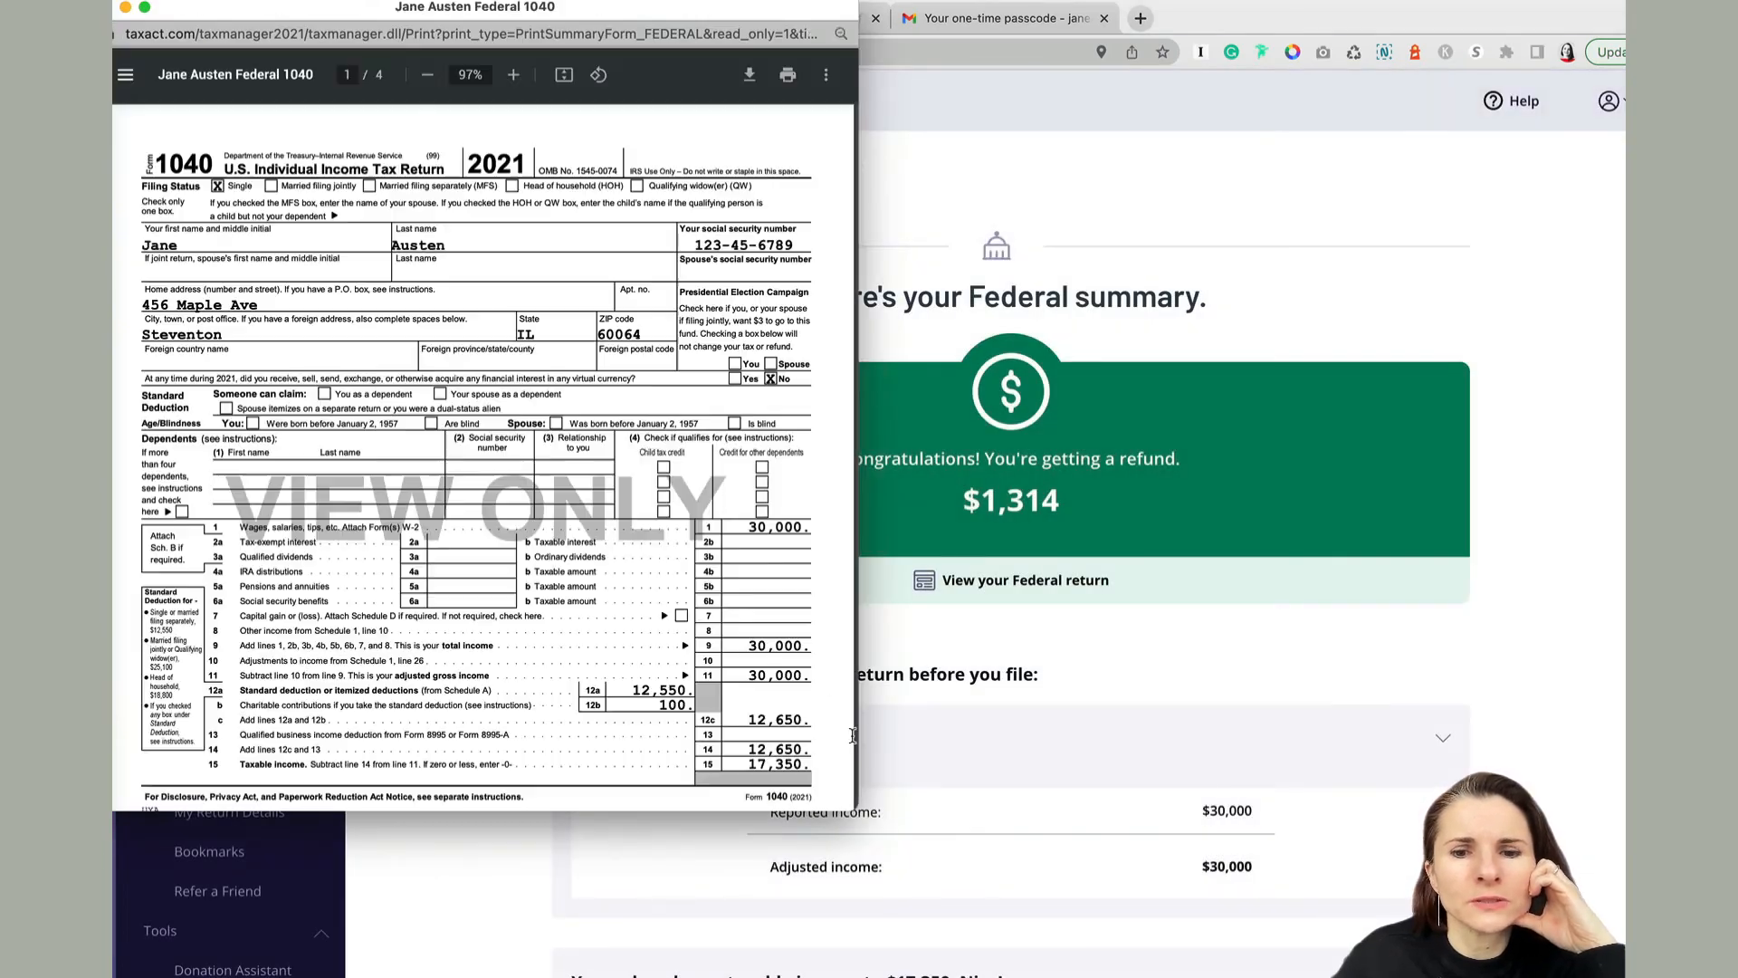
drag(859, 812, 1479, 977)
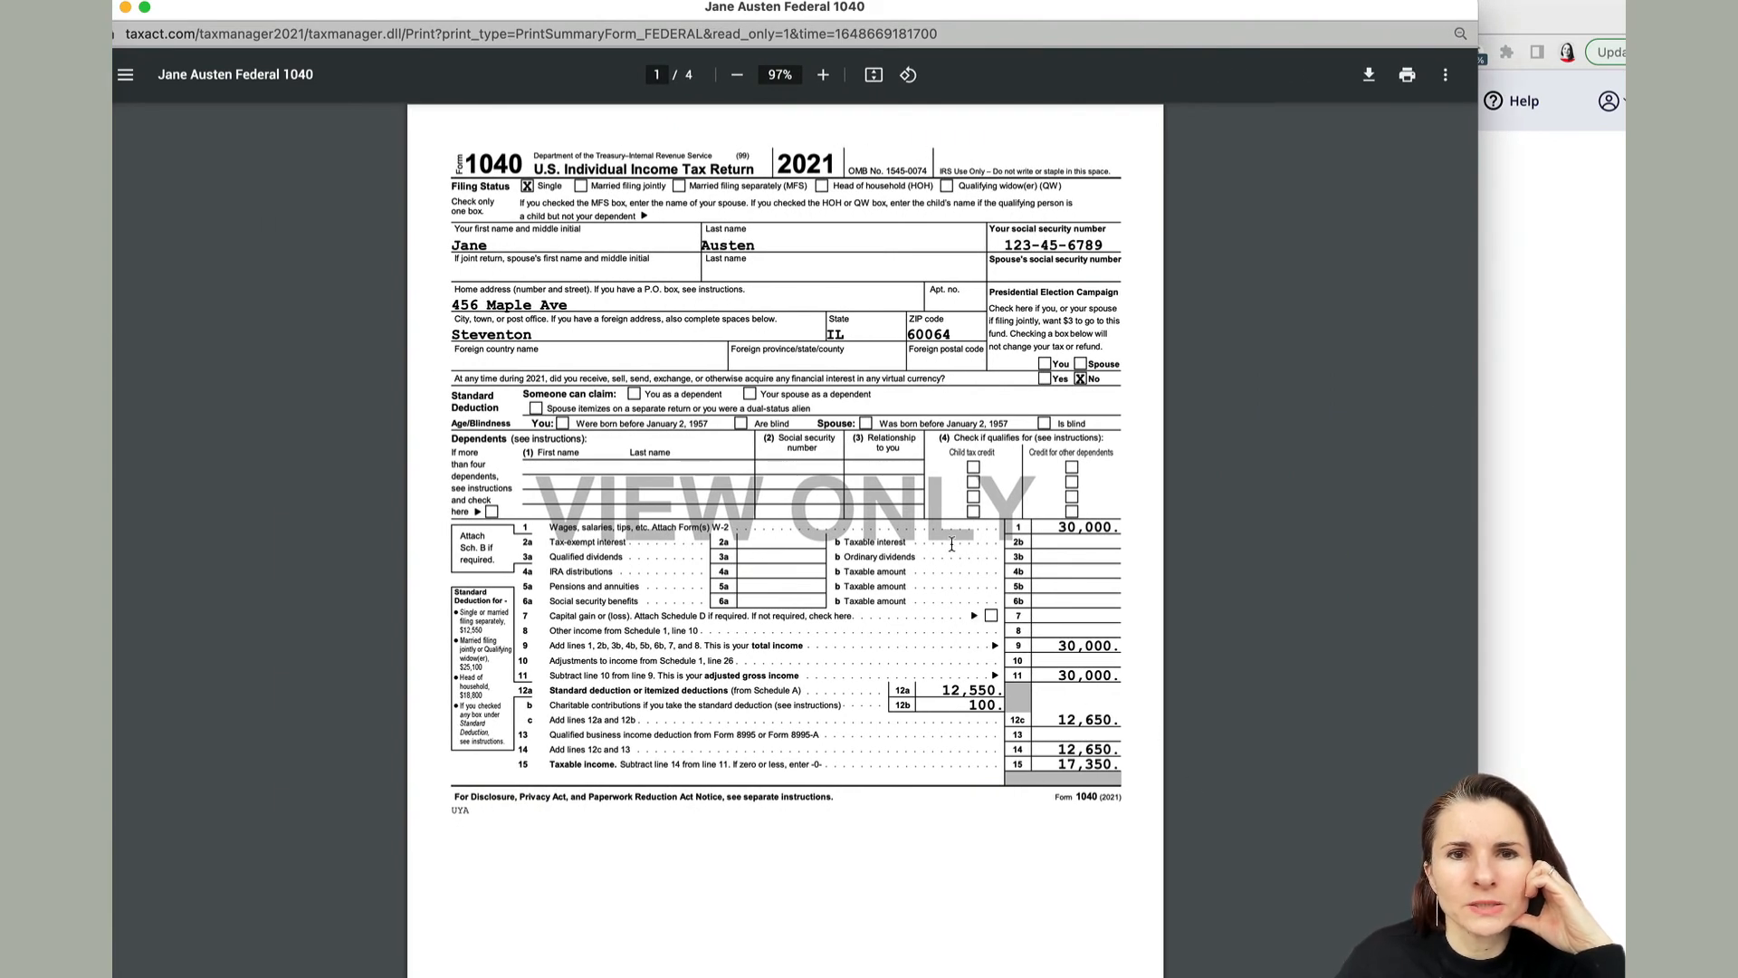
Read through all four pages of the 1040 preview, including Schedule 3, and close the document
scroll(951, 542, down, 2)
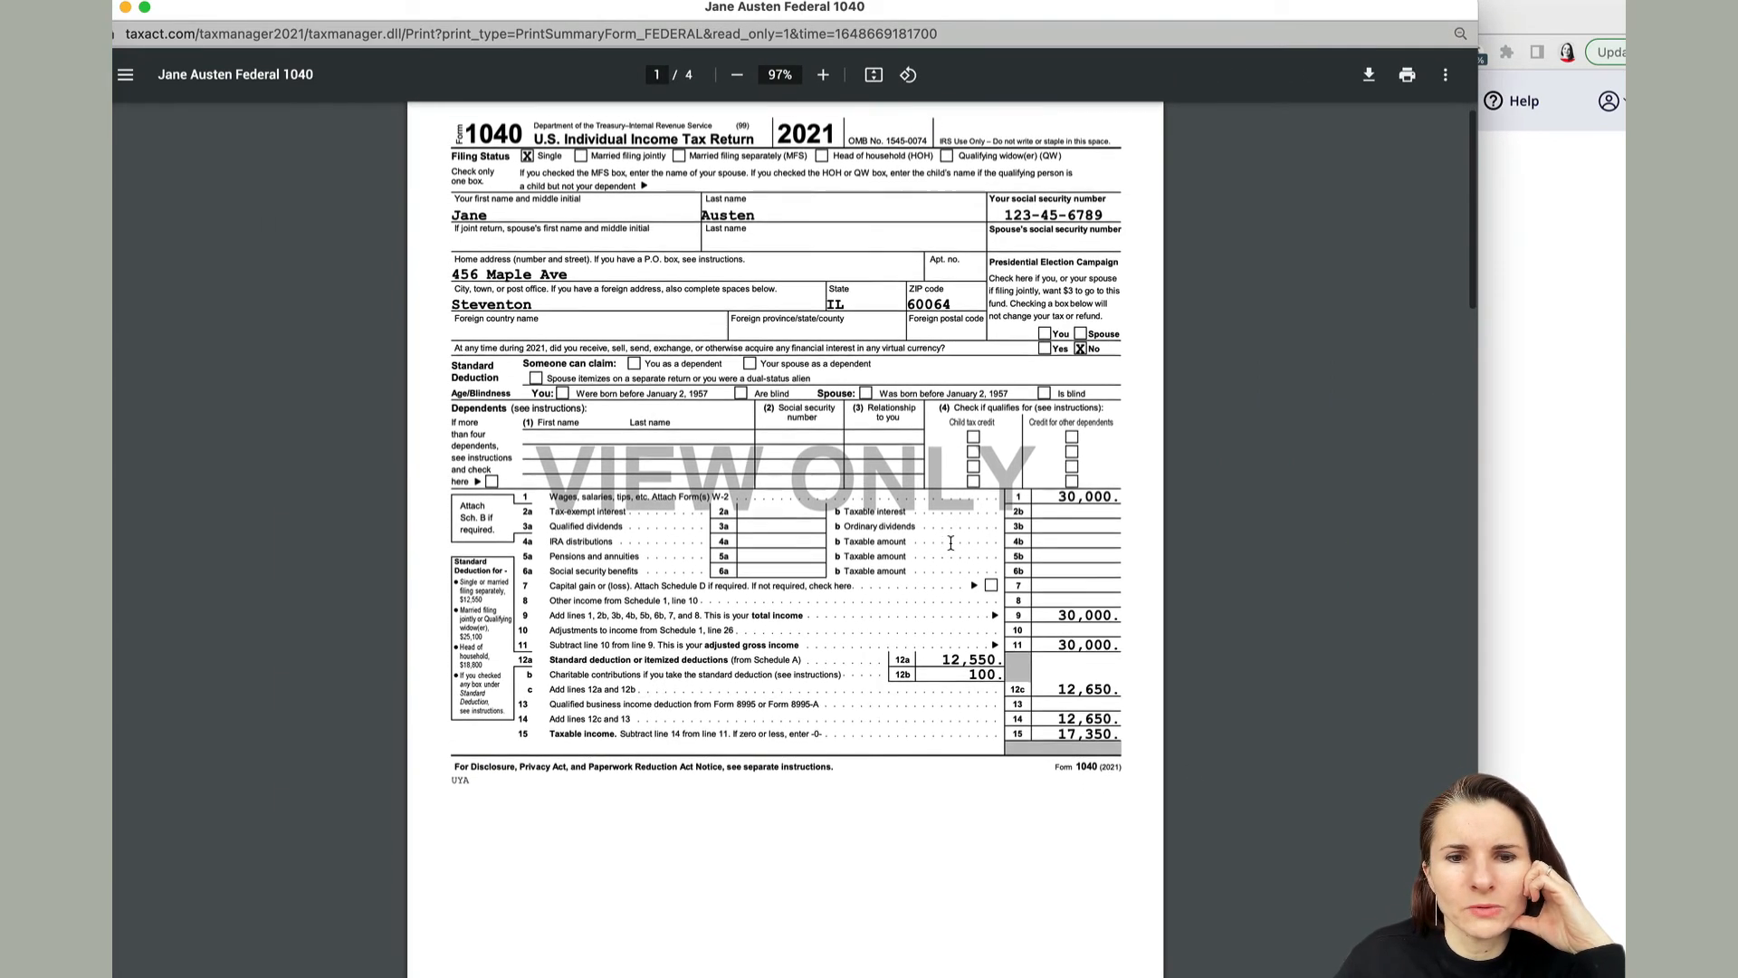
scroll(950, 542, down, 1)
scroll(951, 542, up, 2)
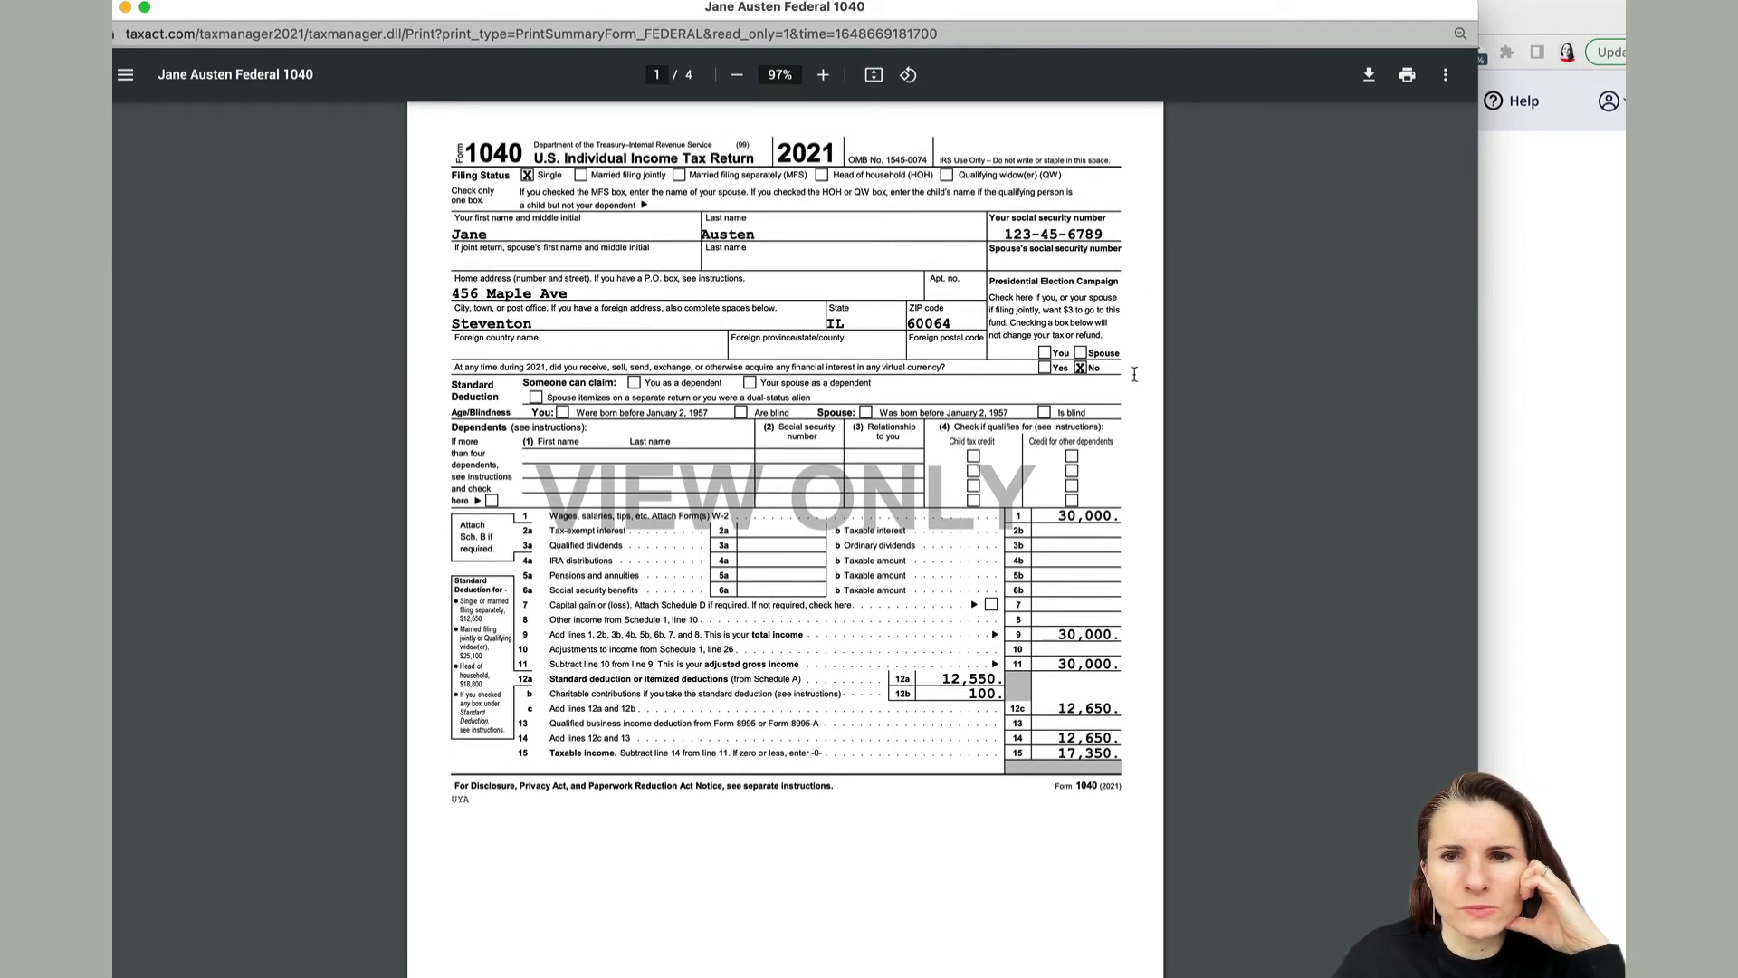
scroll(1095, 651, down, 5)
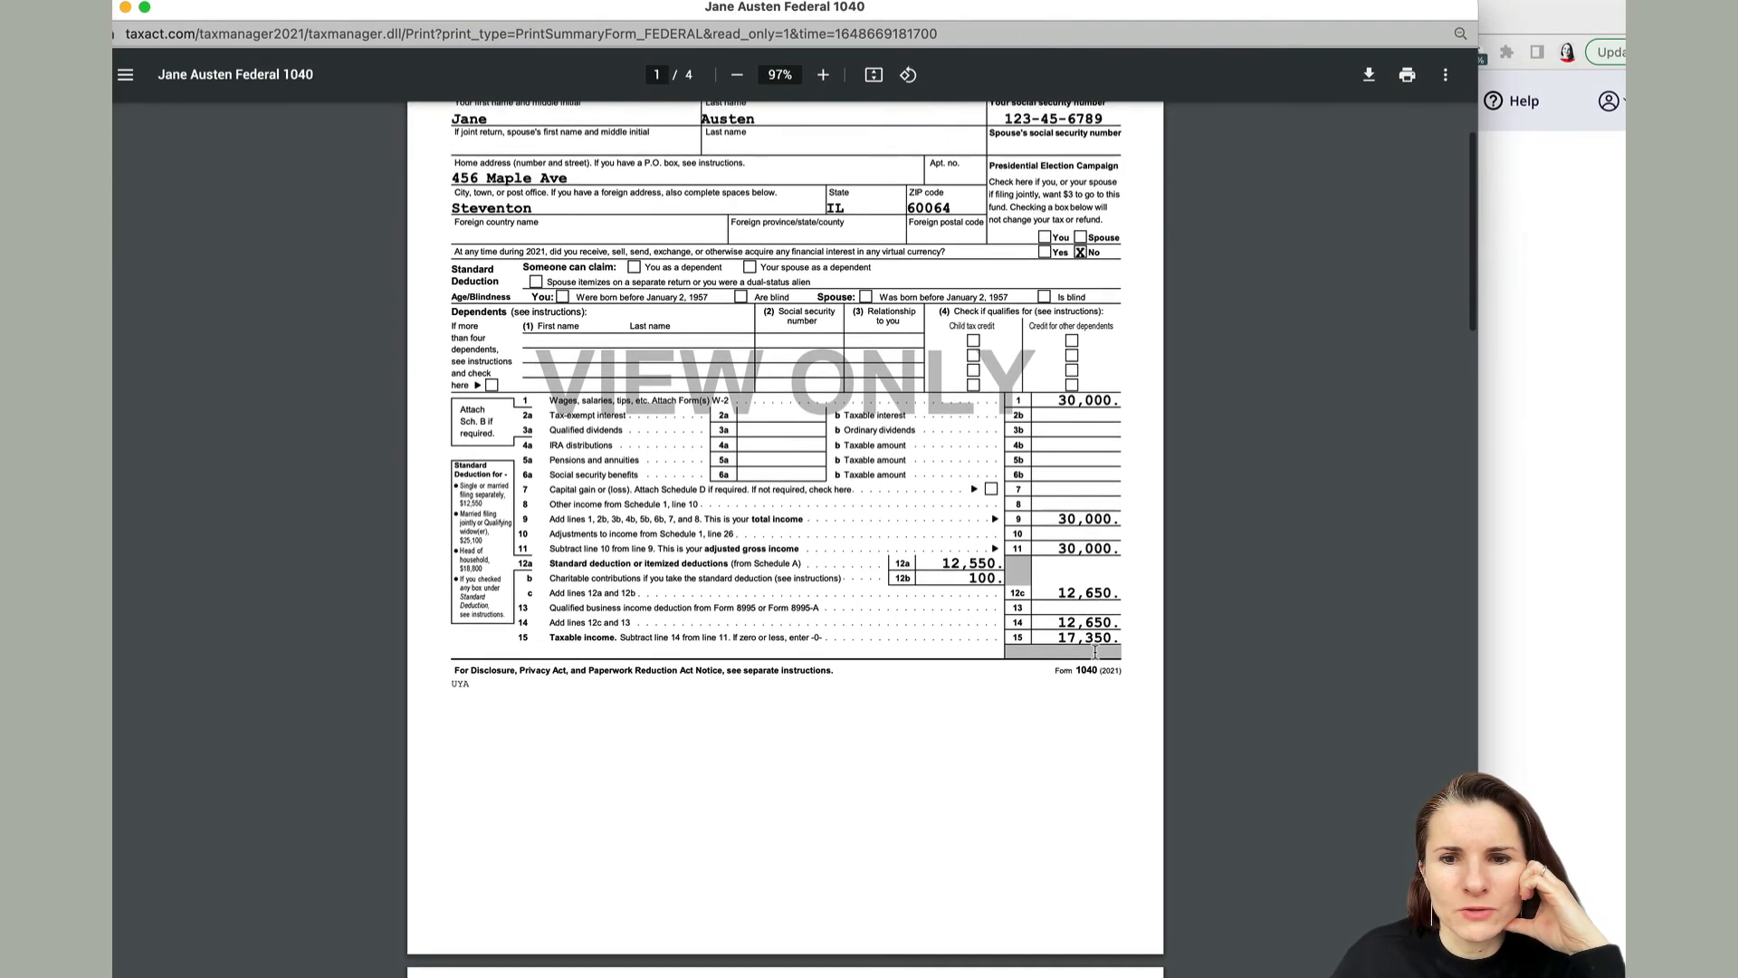
scroll(1095, 650, down, 10)
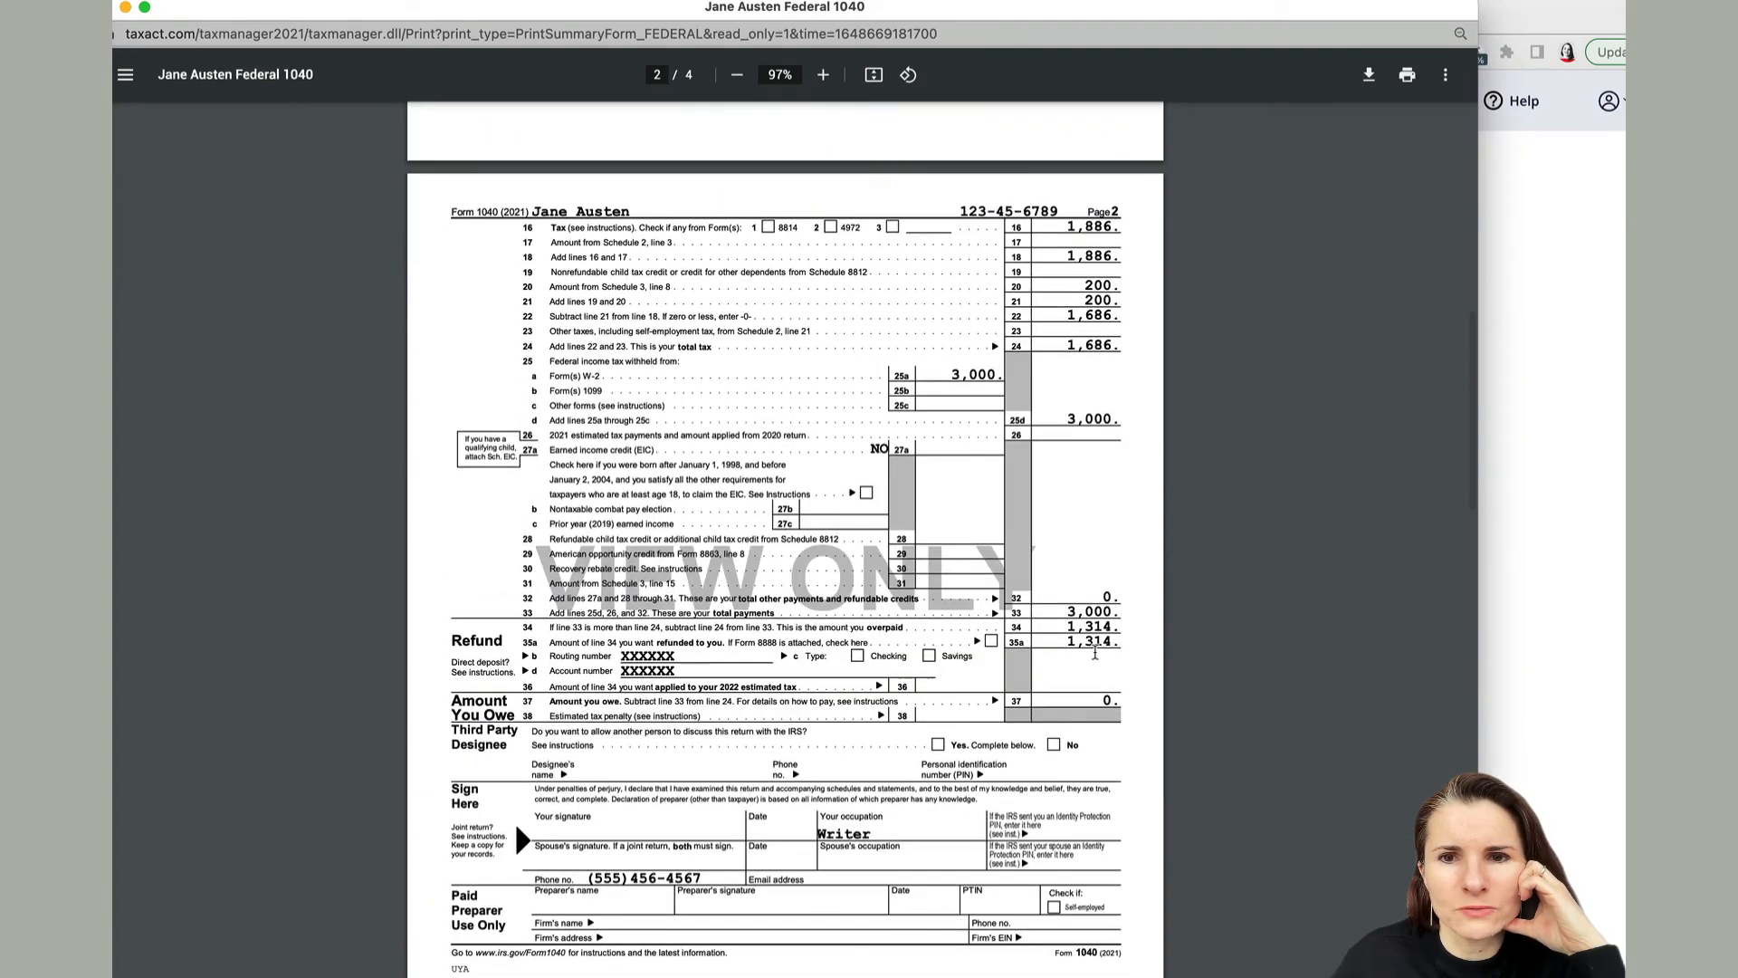
scroll(1095, 650, down, 12)
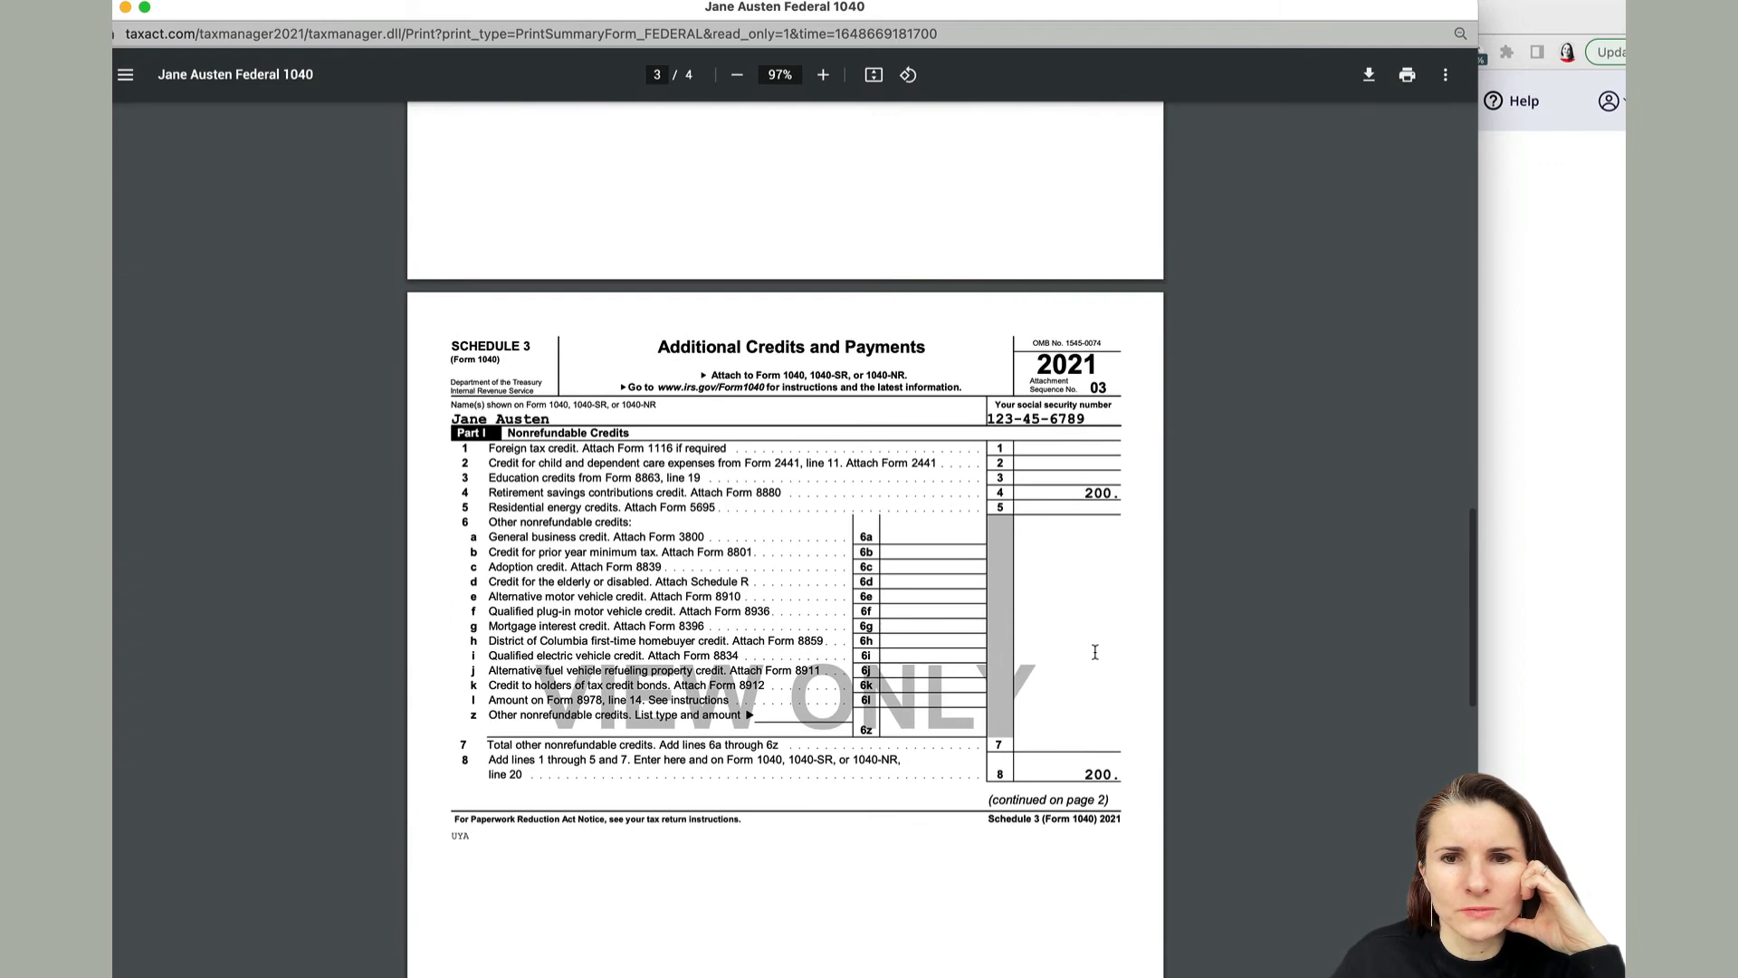
scroll(1095, 652, down, 12)
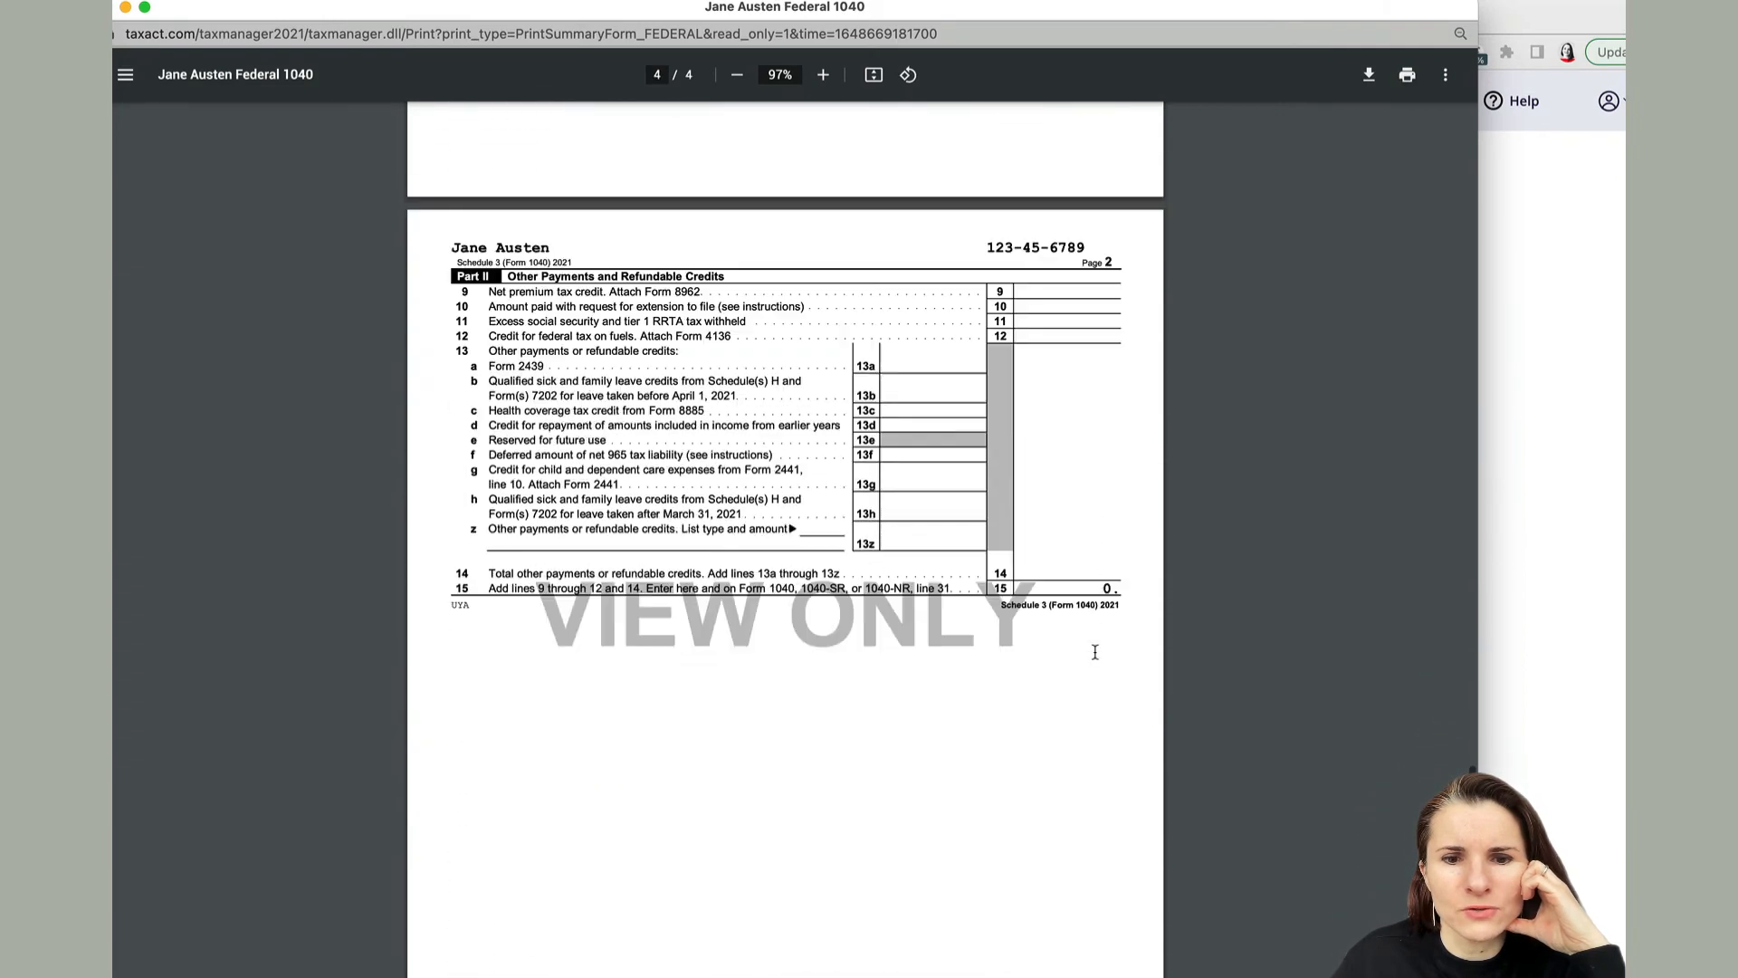
scroll(1095, 652, down, 3)
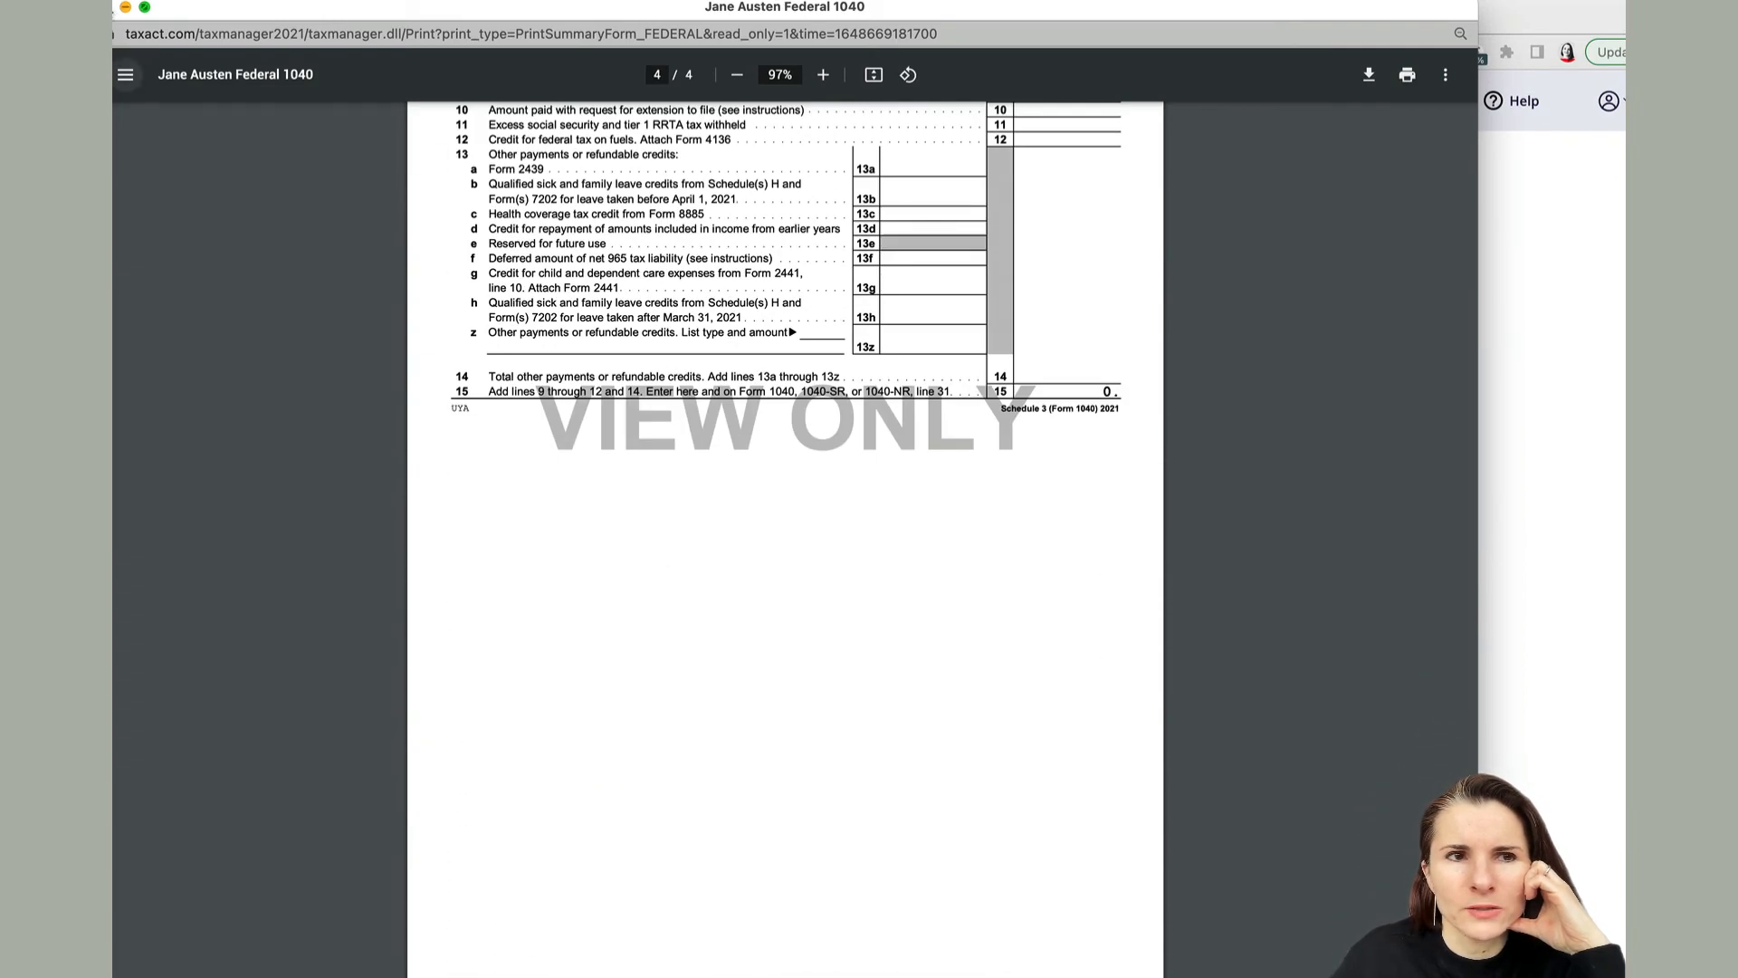
click(113, 8)
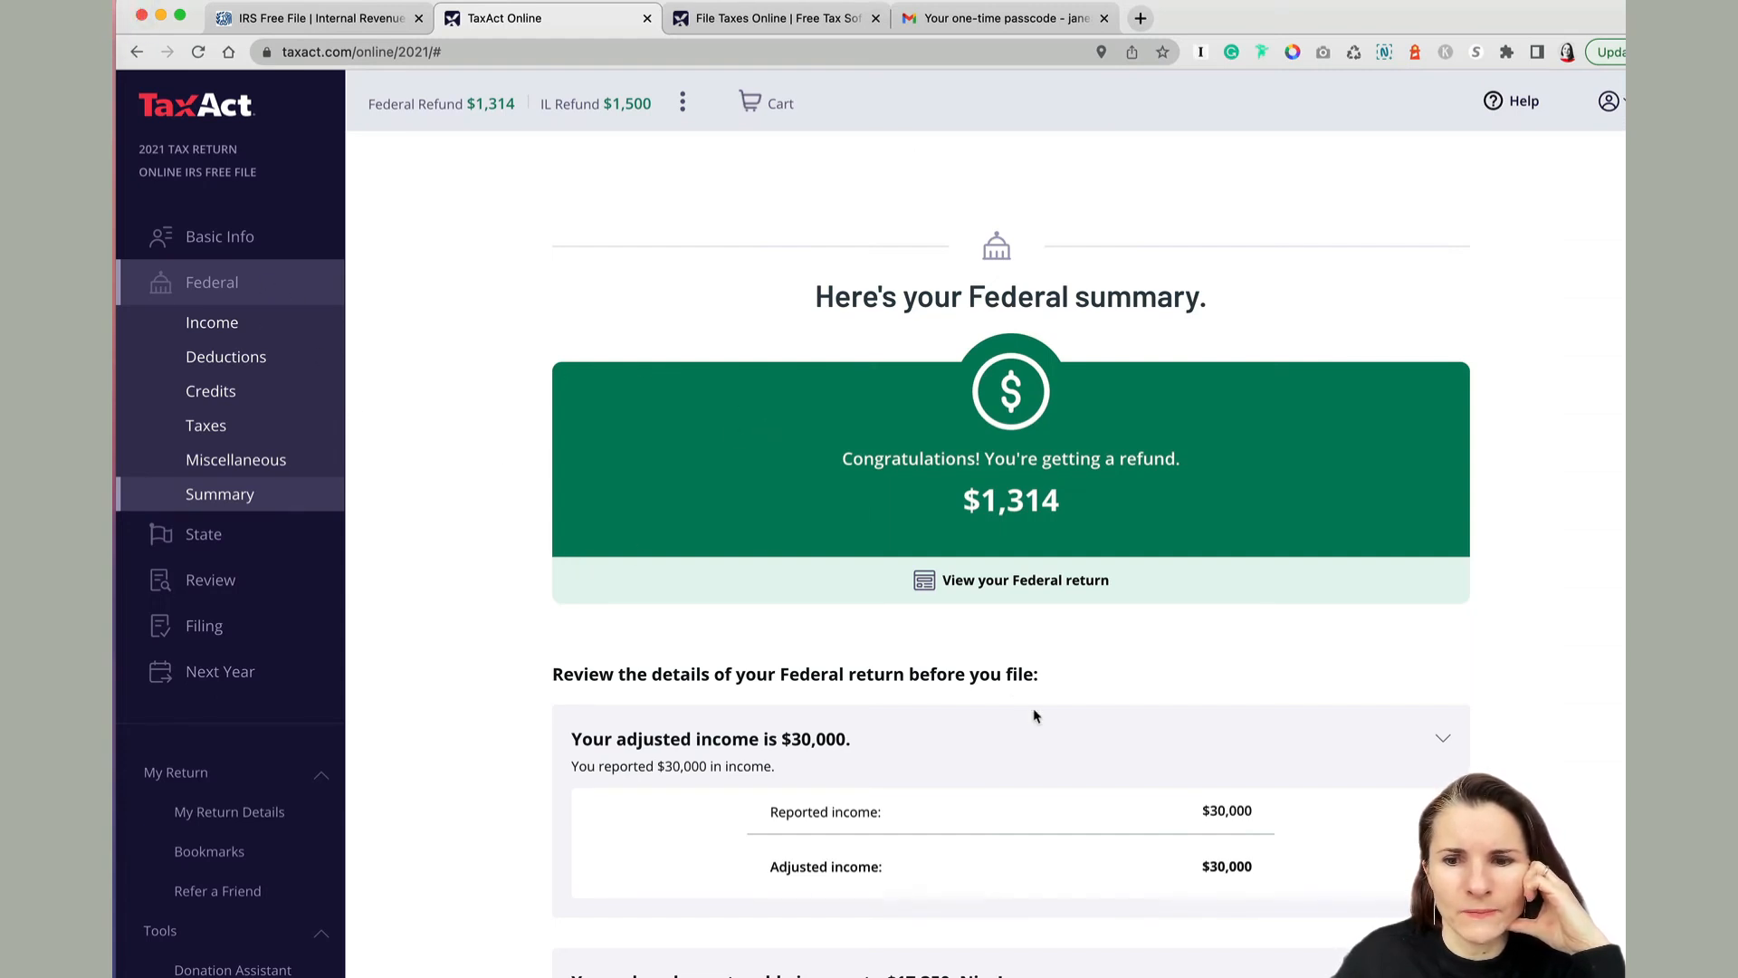
Review the adjusted income, taxable income and refund breakdowns in the Federal summary
scroll(1035, 715, down, 5)
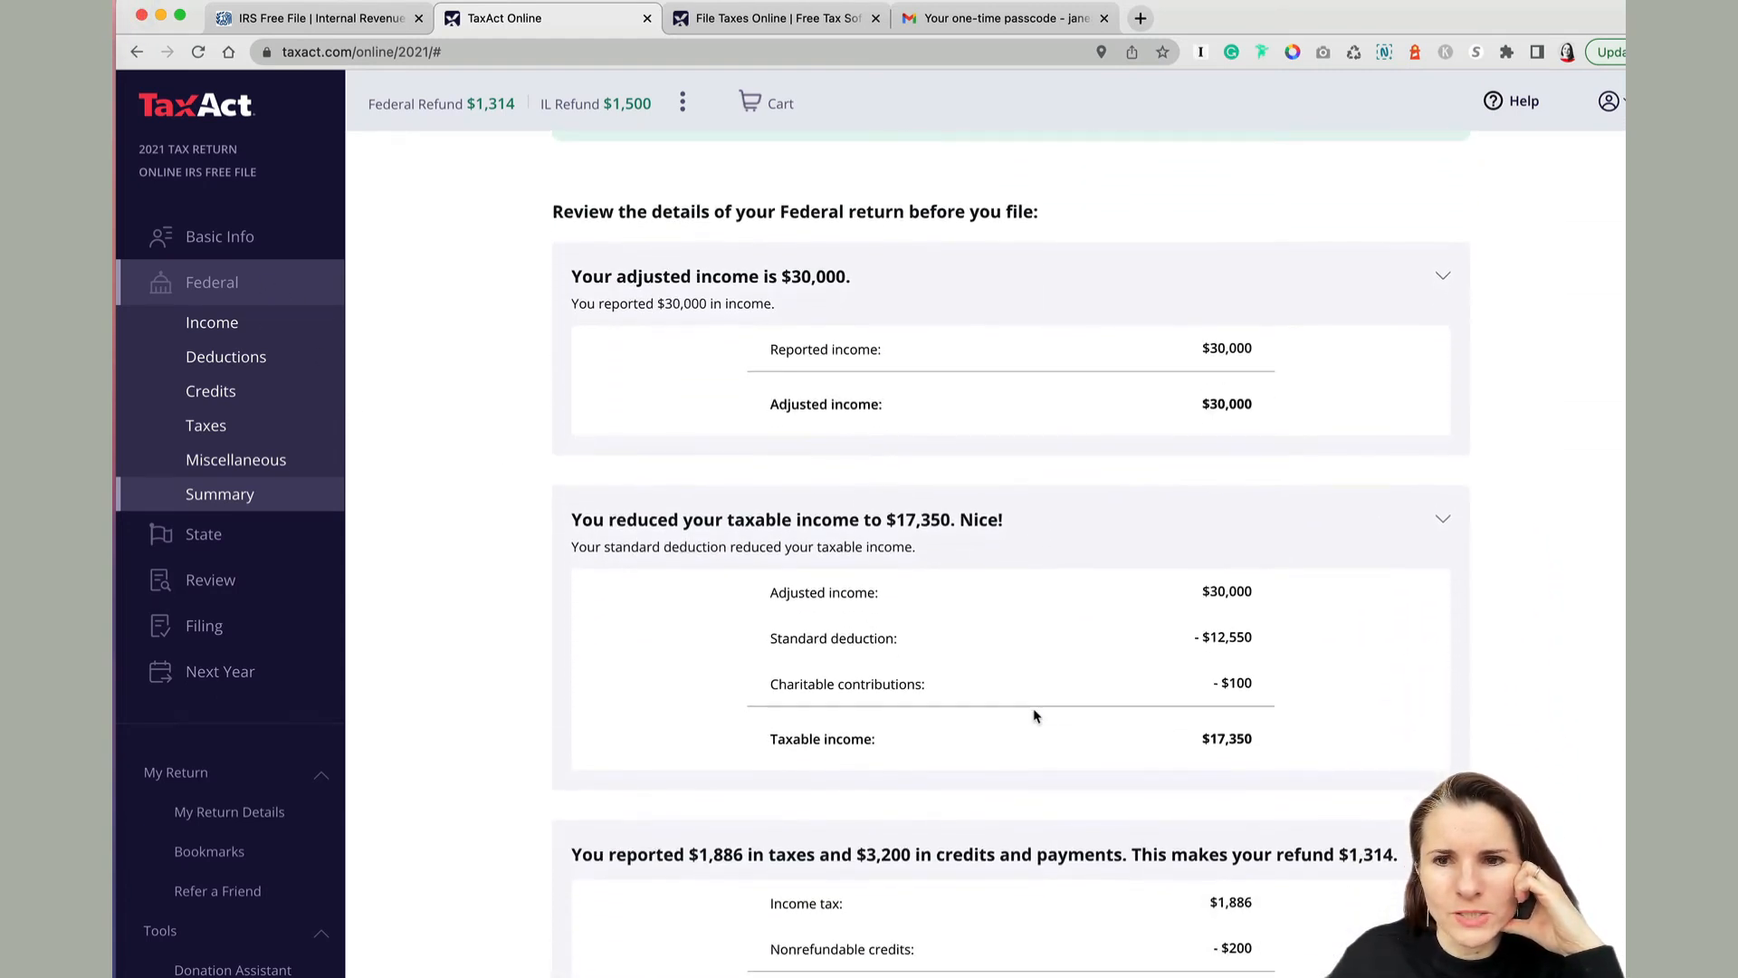
click(1445, 275)
click(1445, 274)
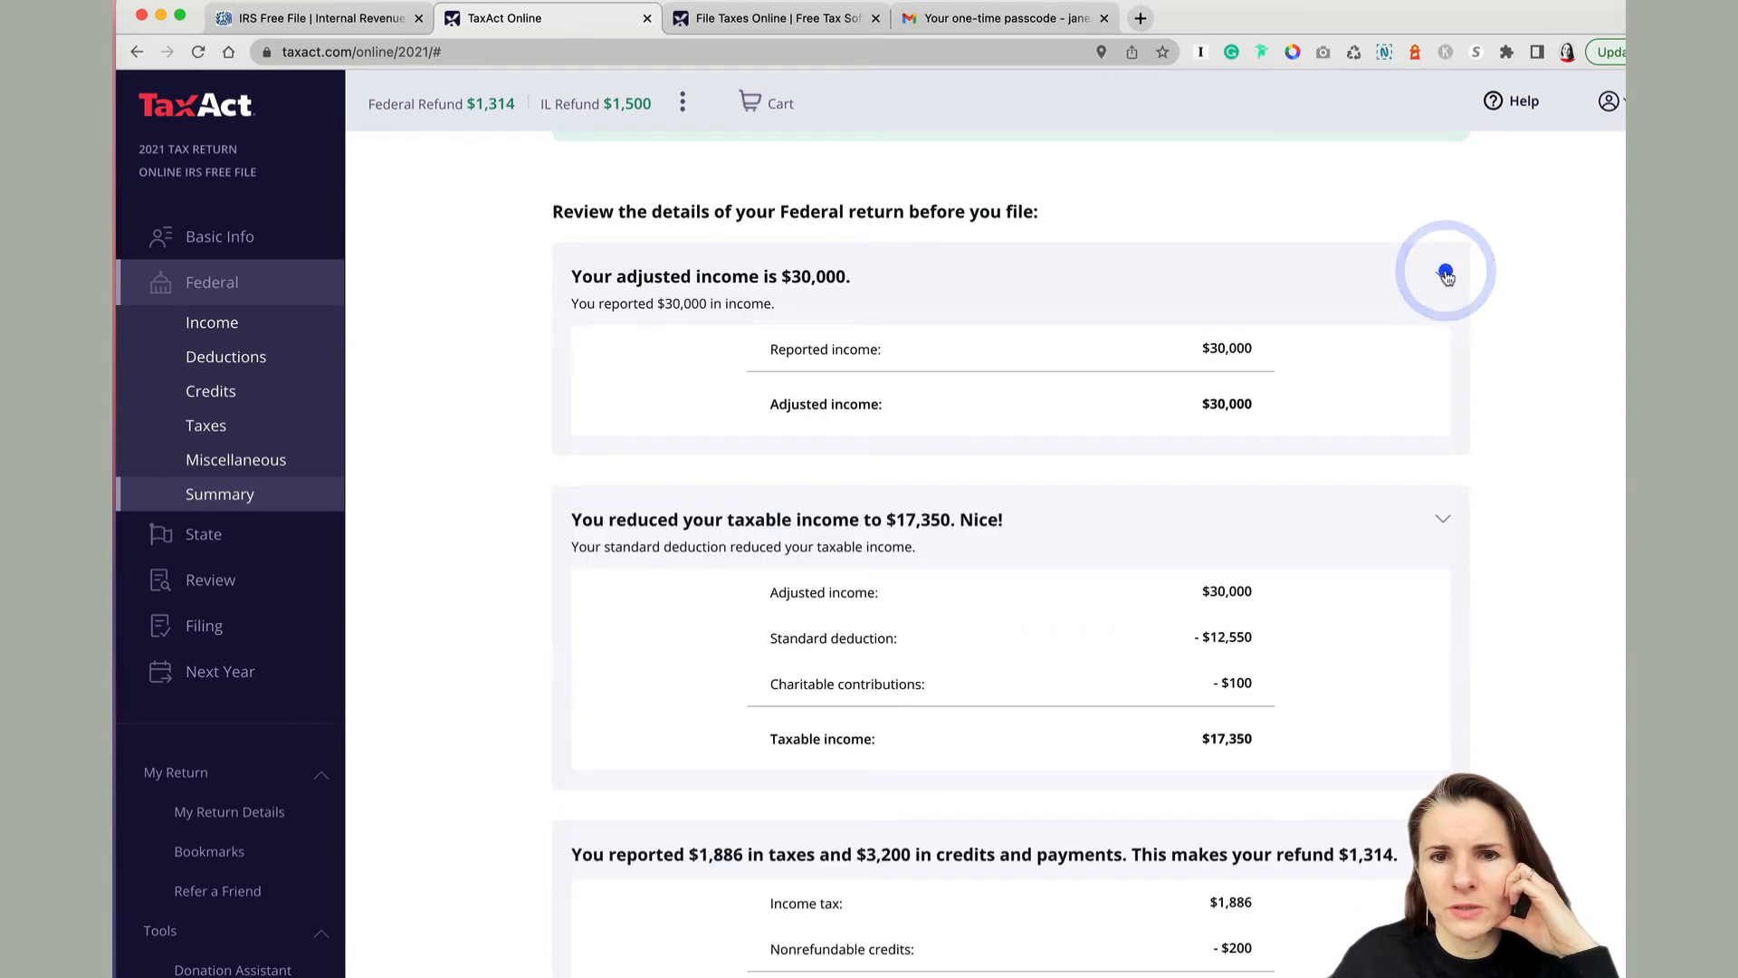
scroll(1301, 640, down, 2)
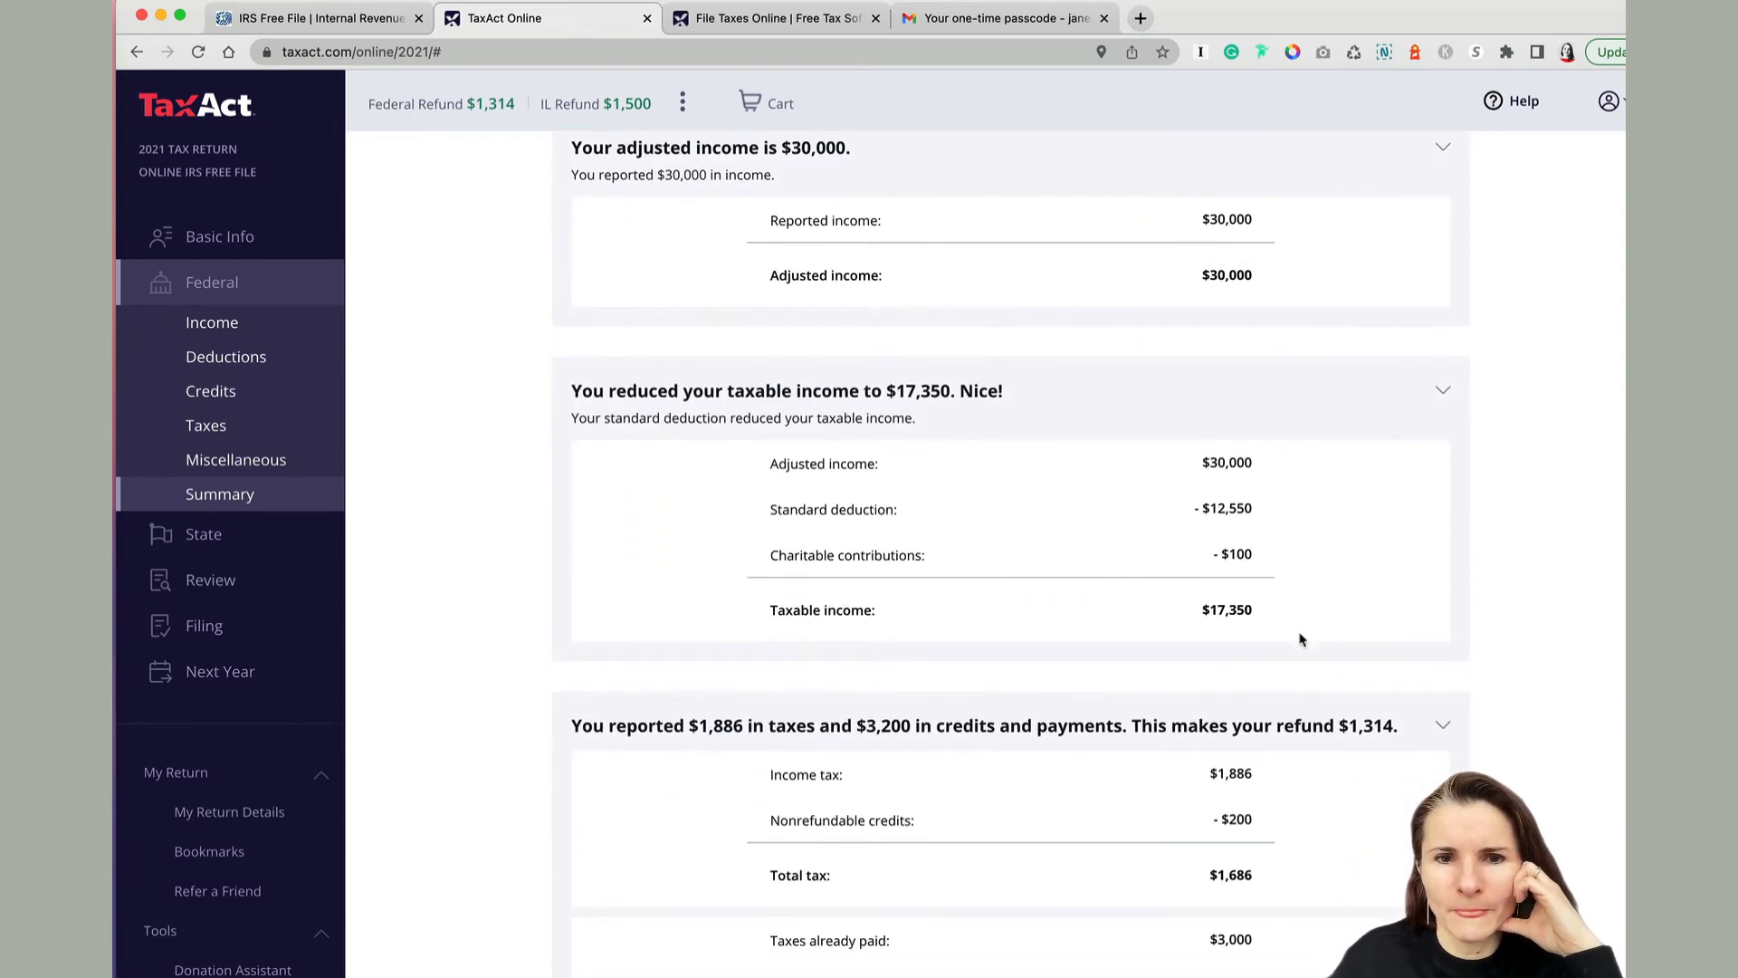
scroll(1394, 594, down, 4)
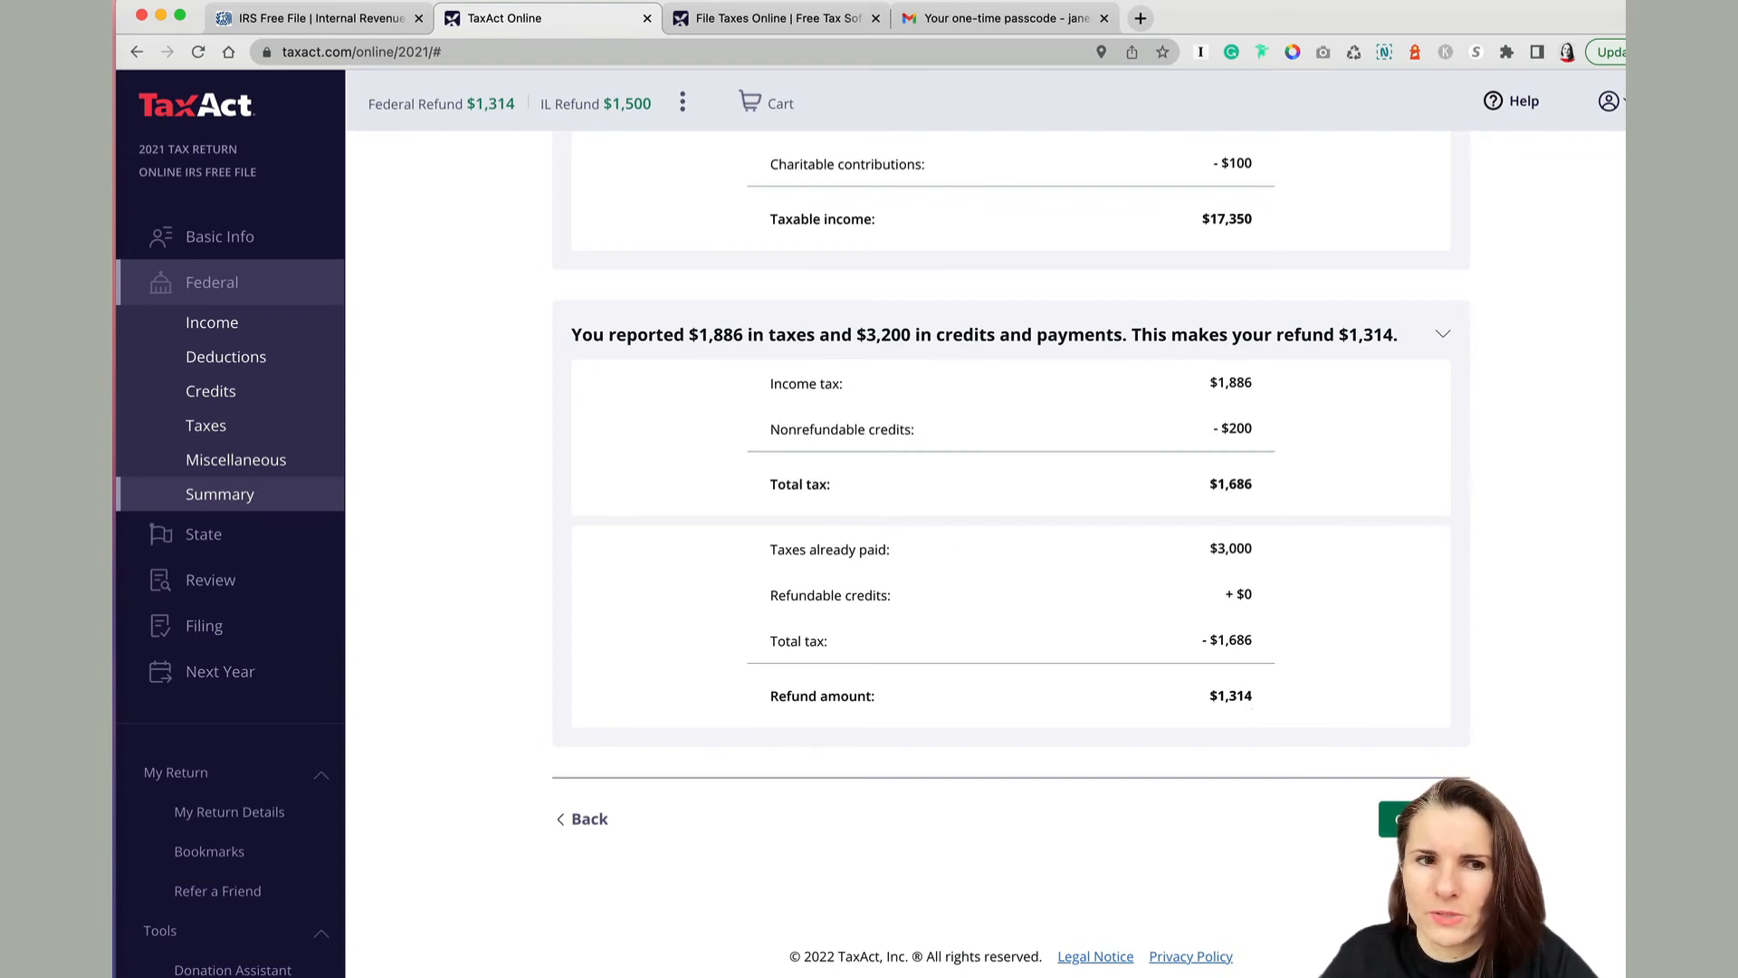
Proceed to the State section, answer No to completing the Illinois return, and decline to add another state
click(1424, 820)
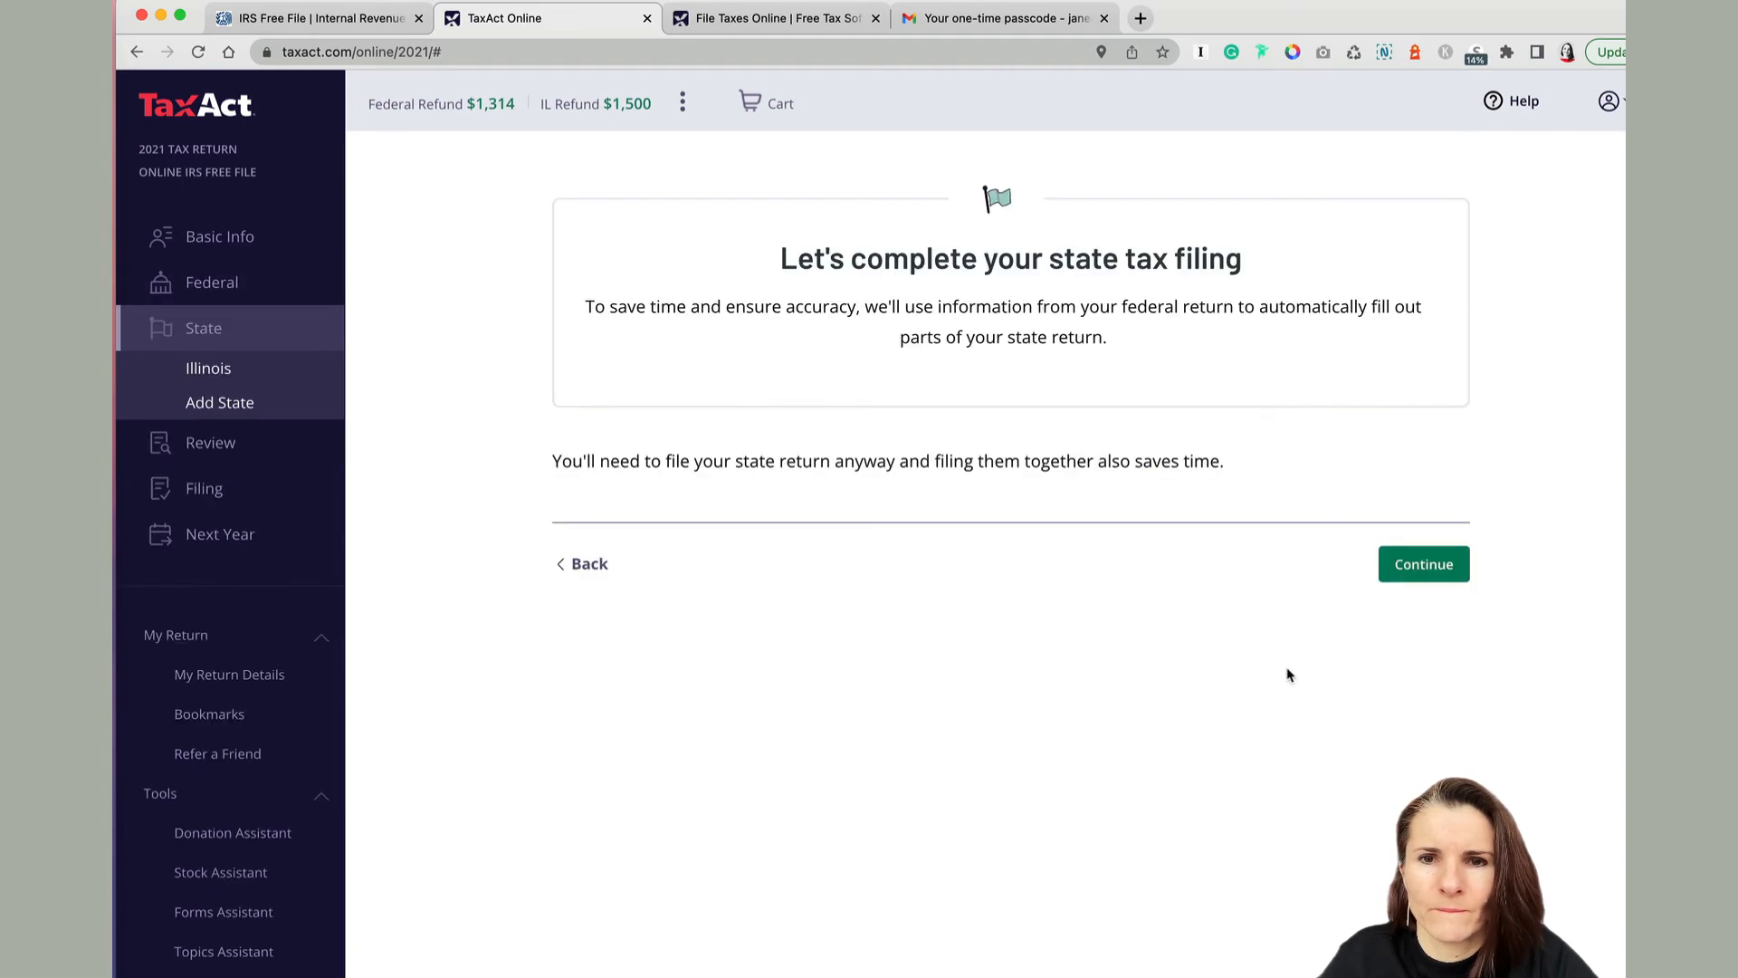
click(1421, 576)
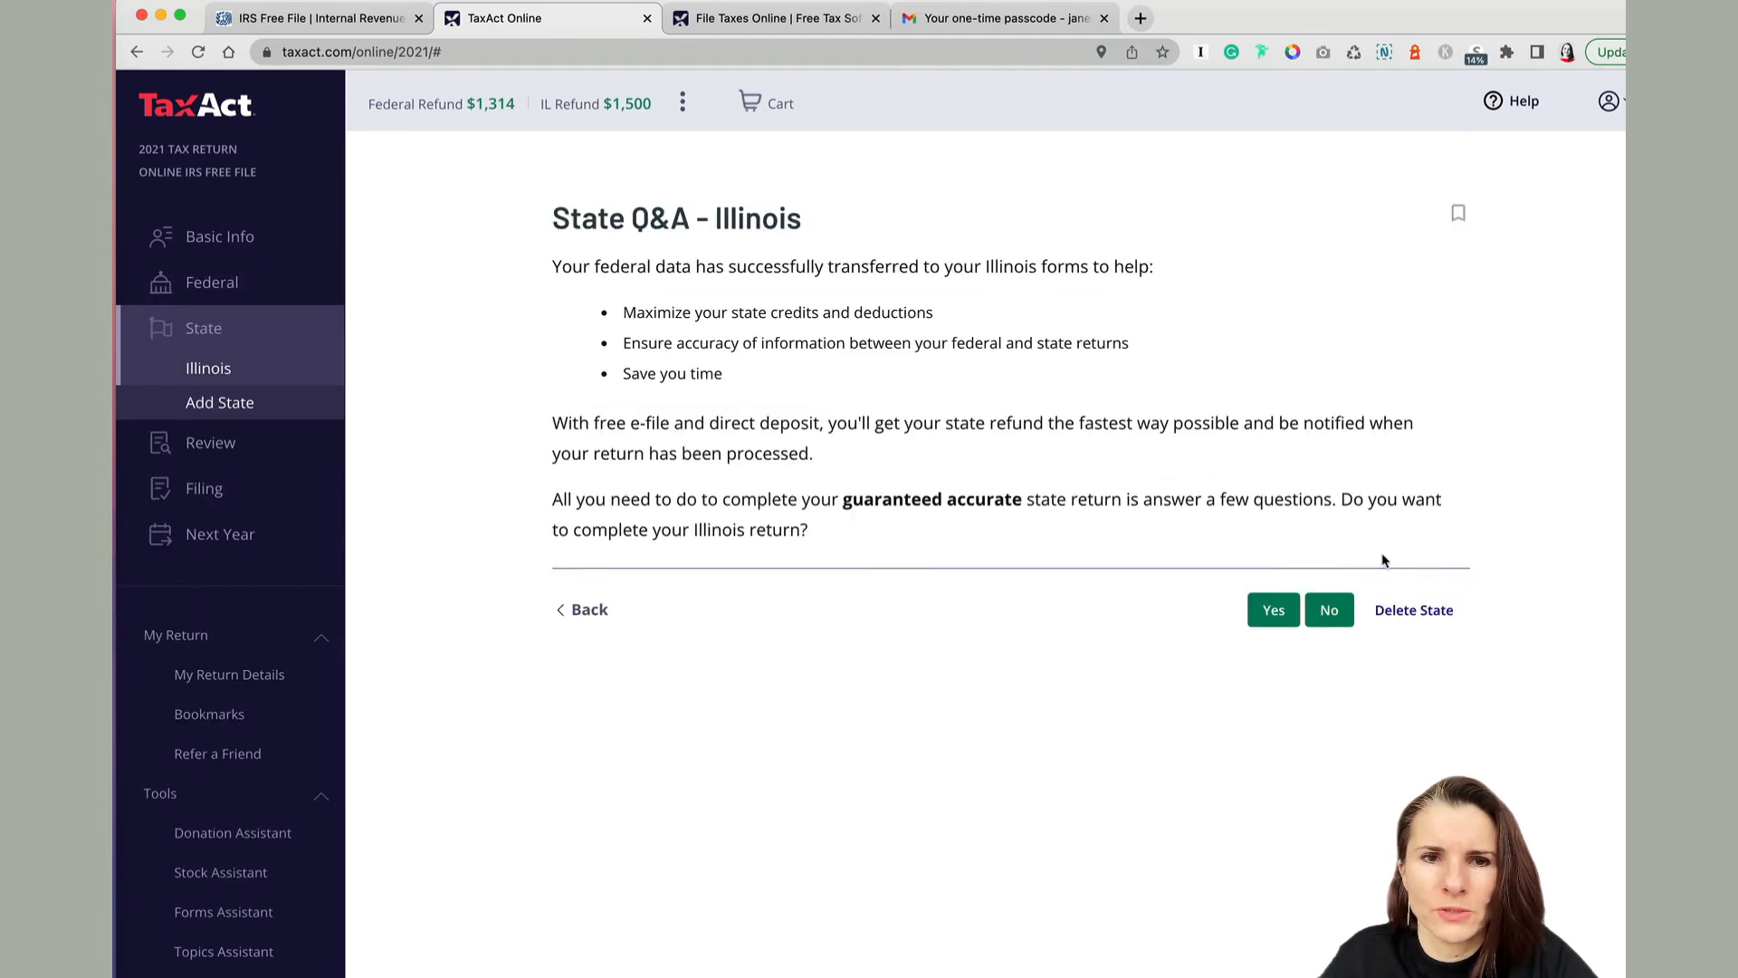
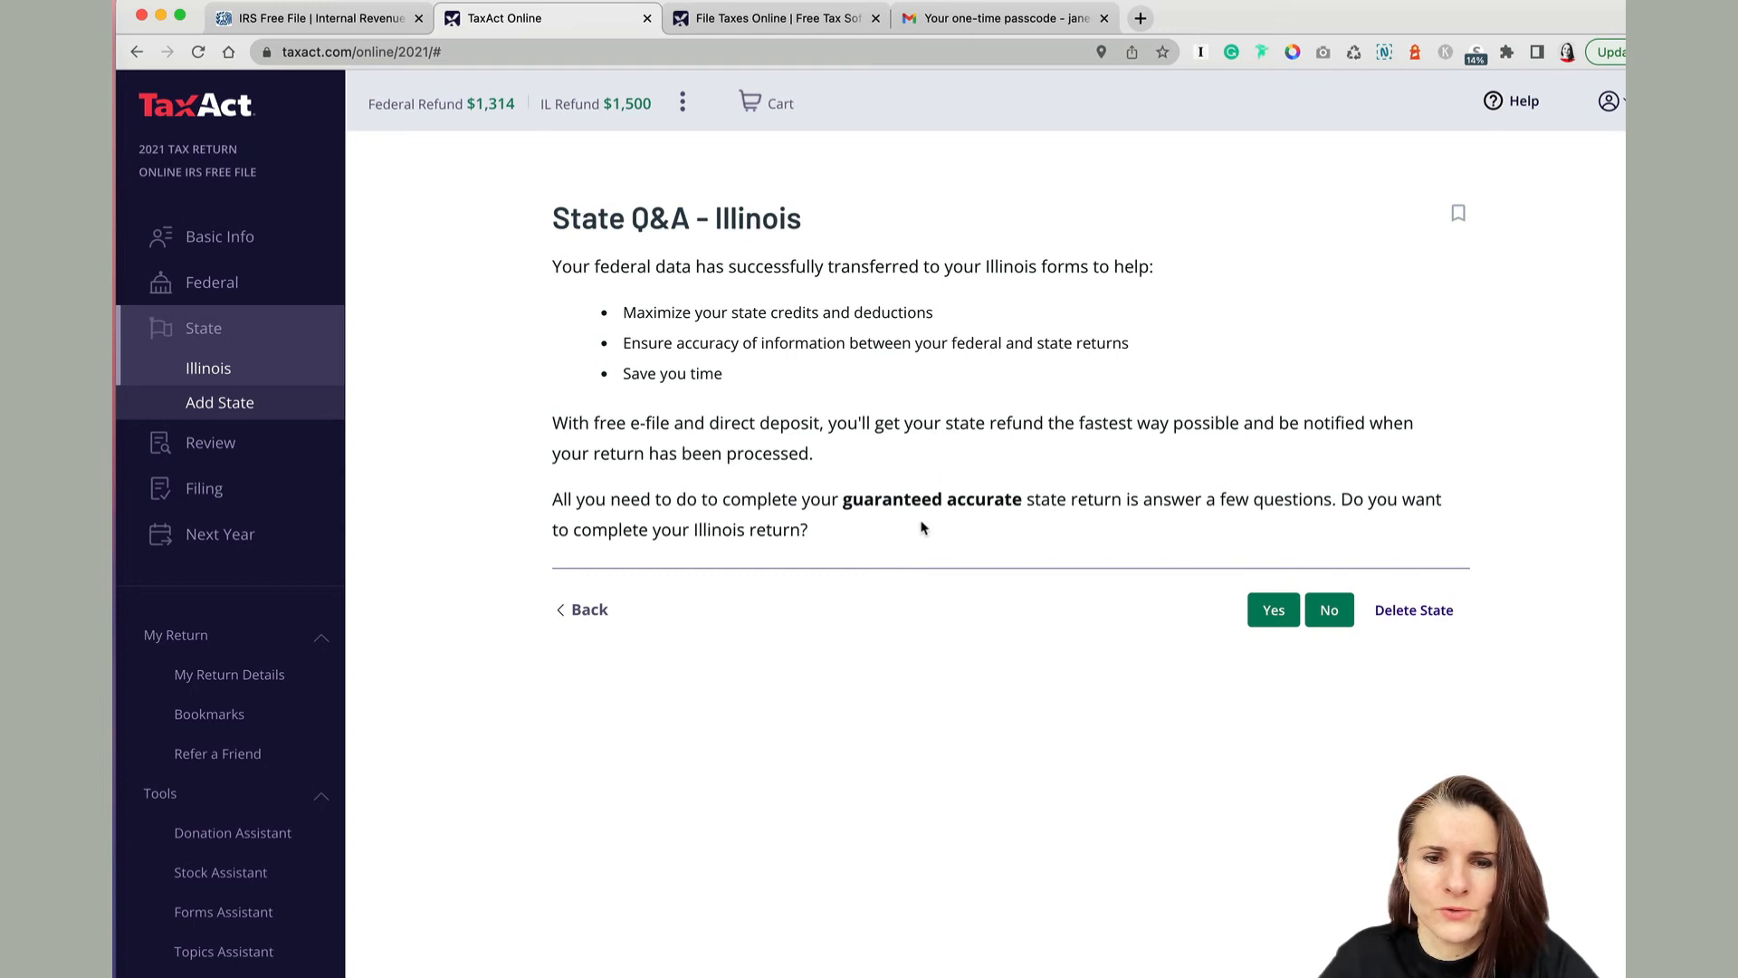
drag(817, 540, 540, 532)
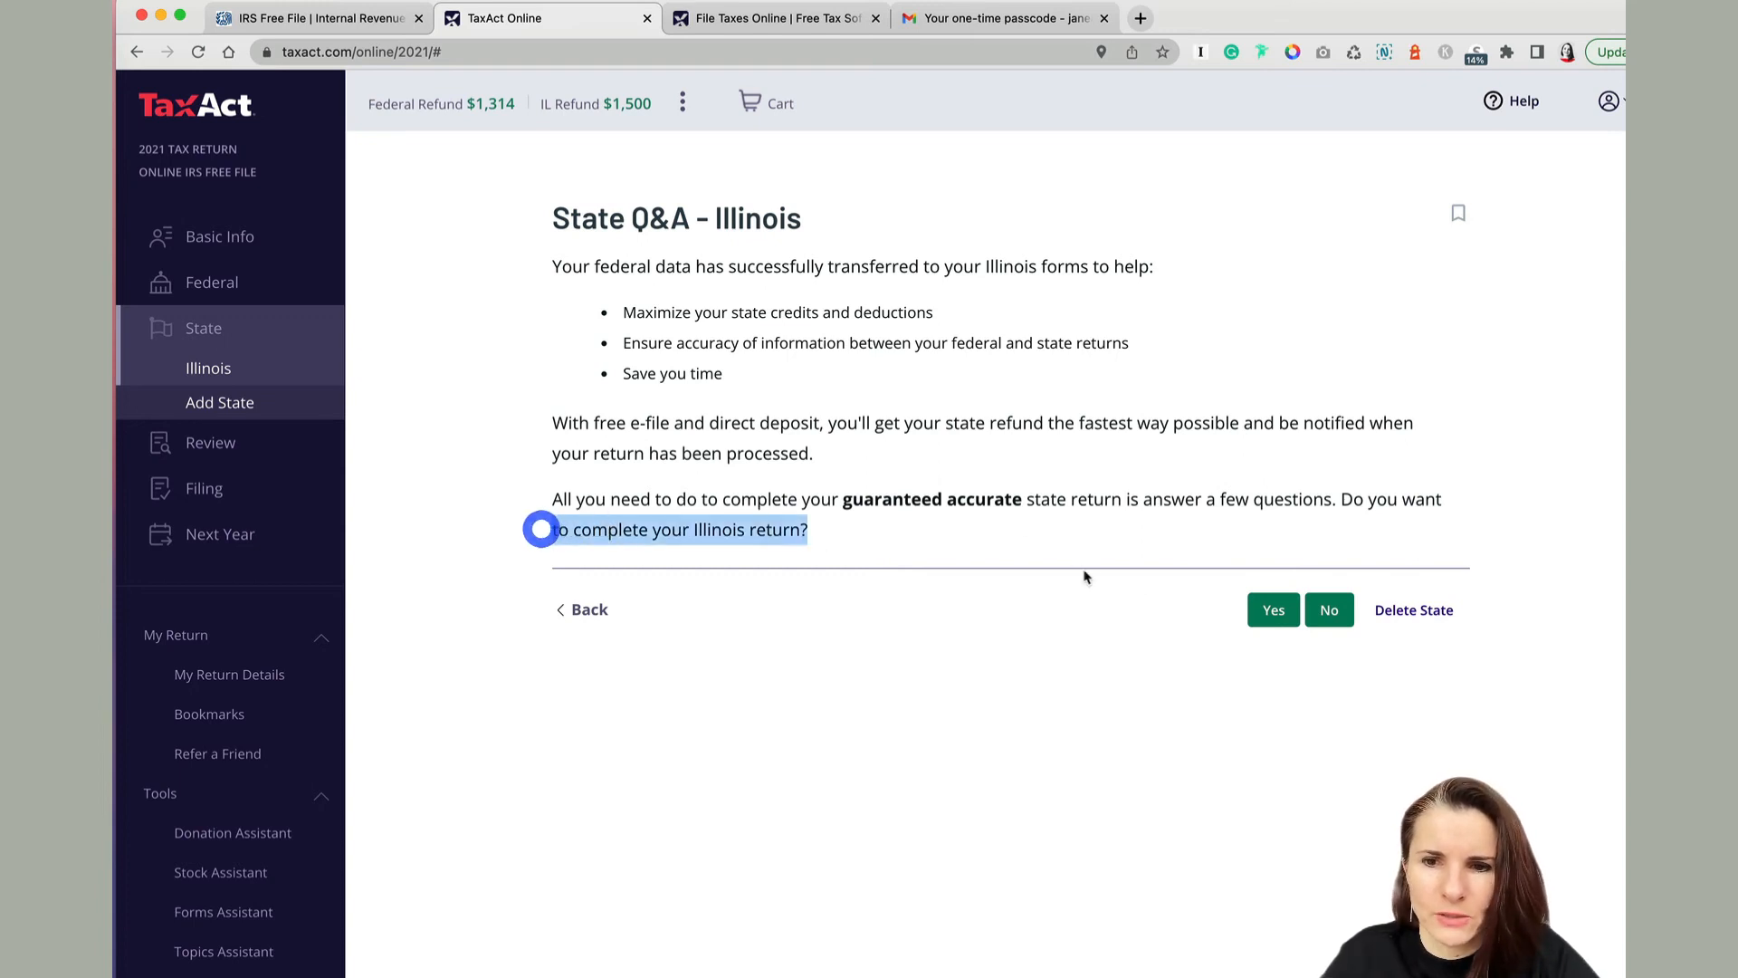
click(1344, 619)
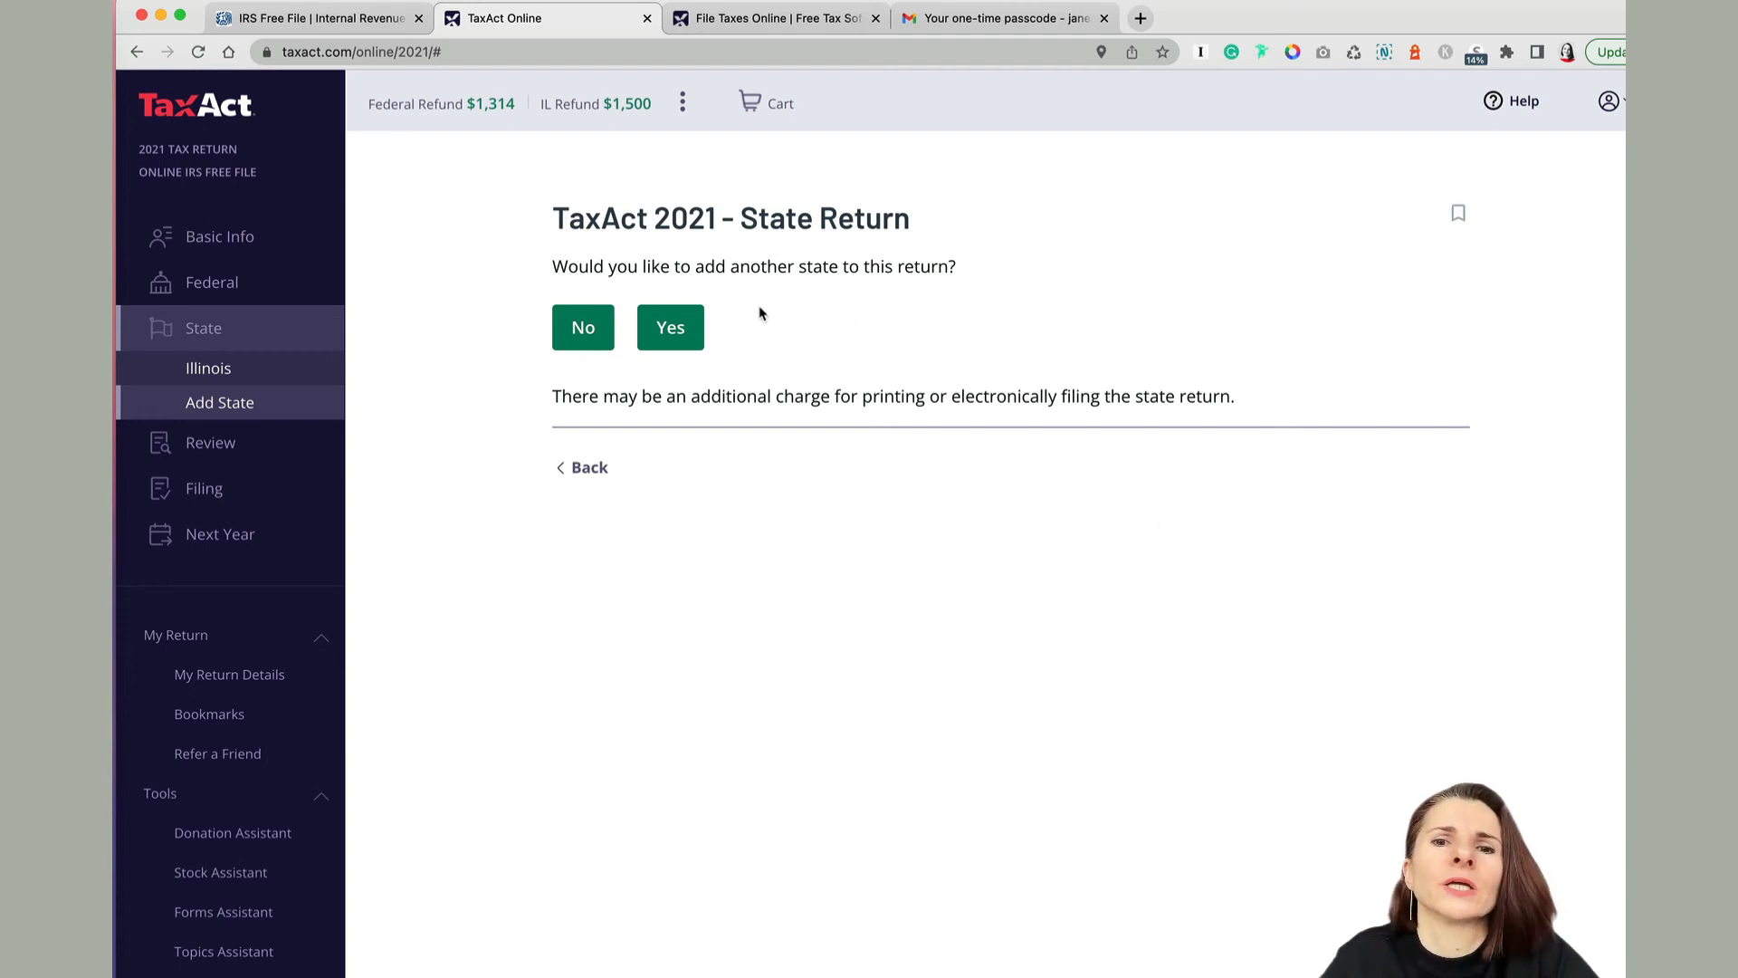
click(586, 328)
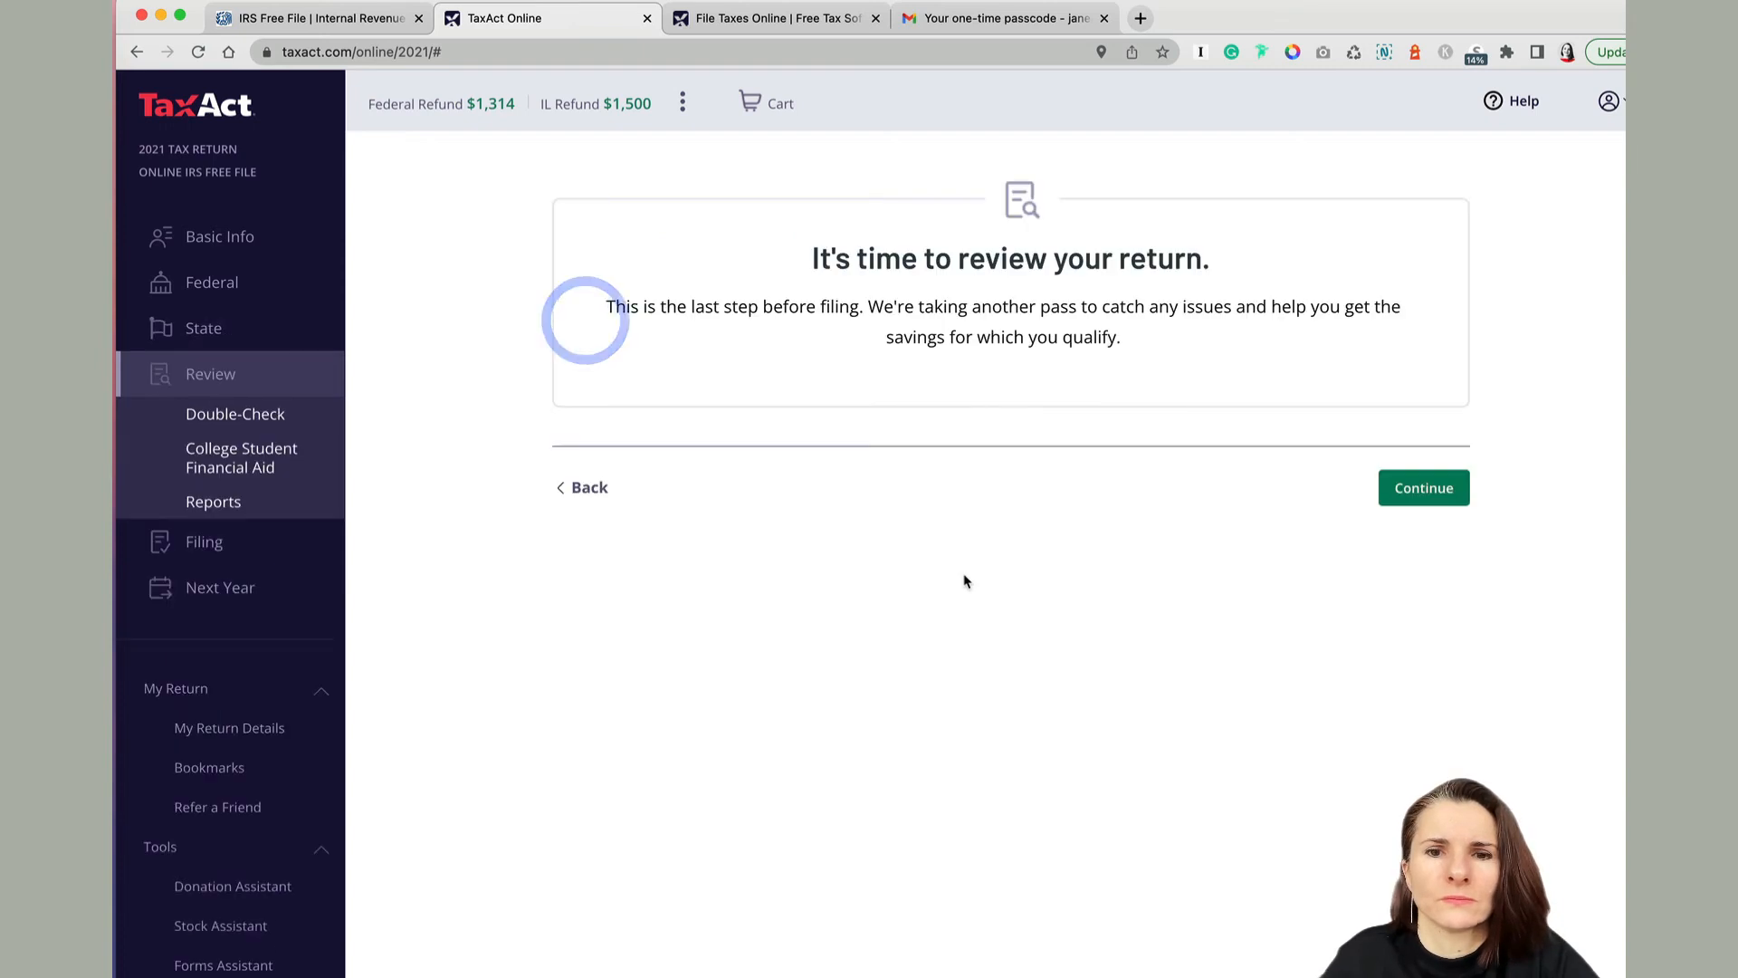
Start the return review, read the Double-Check message types, and run the check
click(1421, 493)
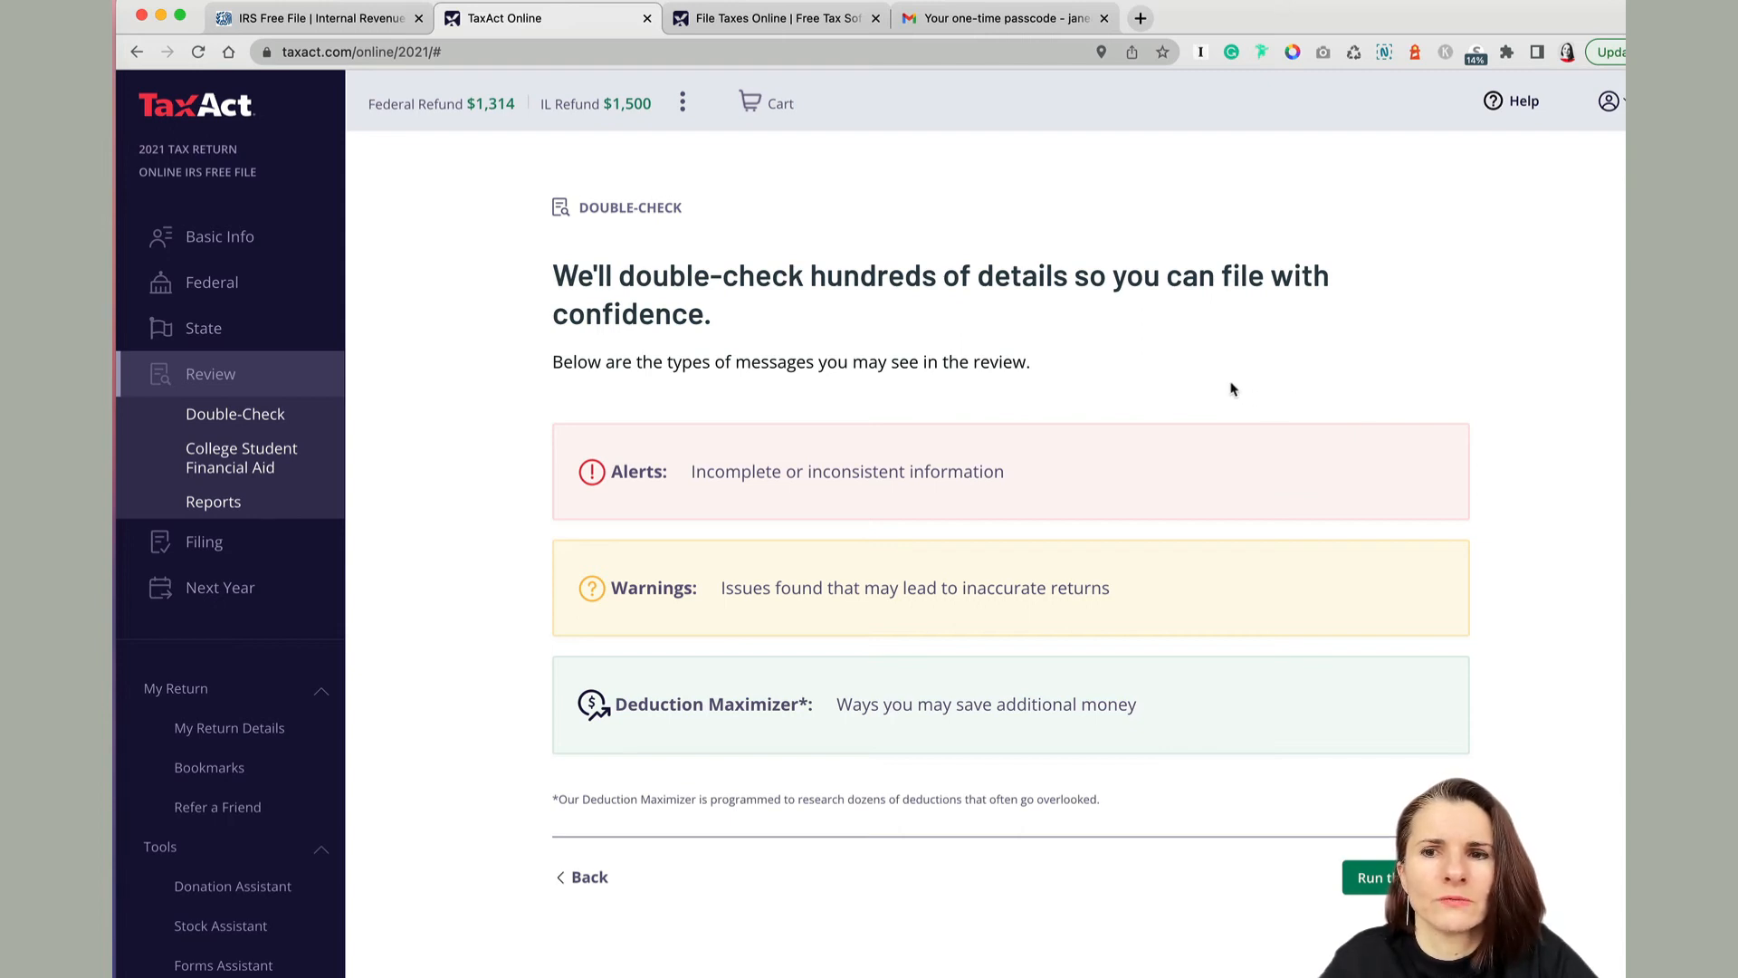
scroll(1233, 387, down, 2)
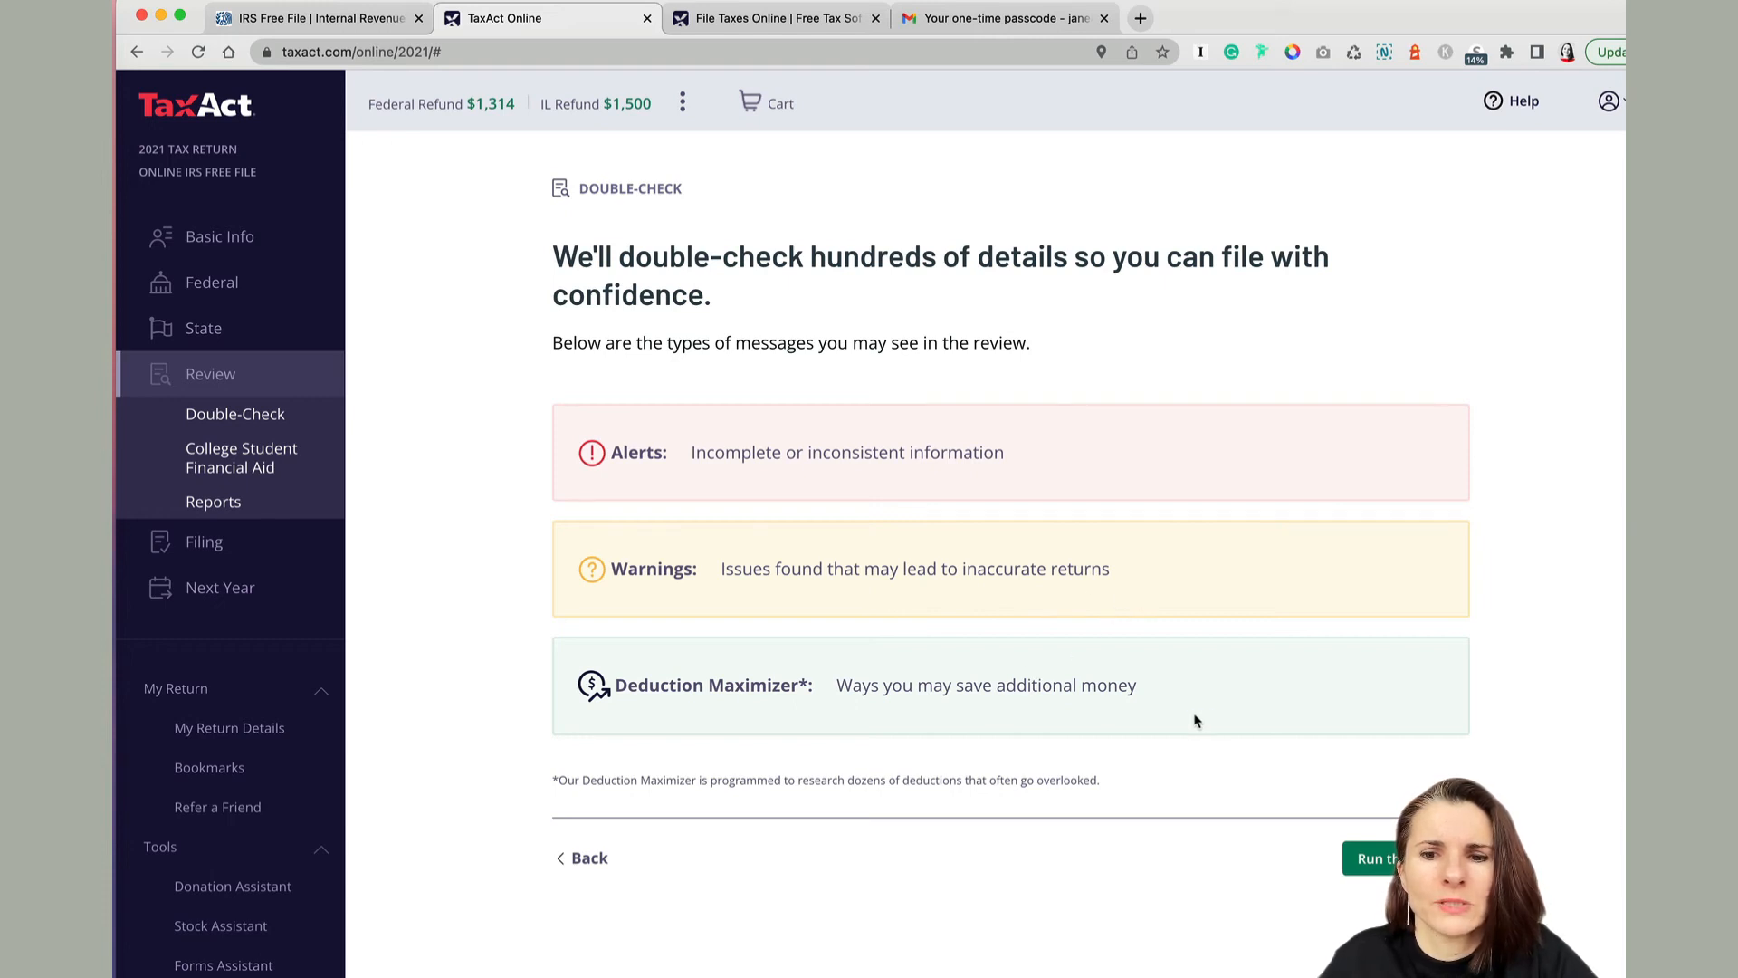
click(1383, 867)
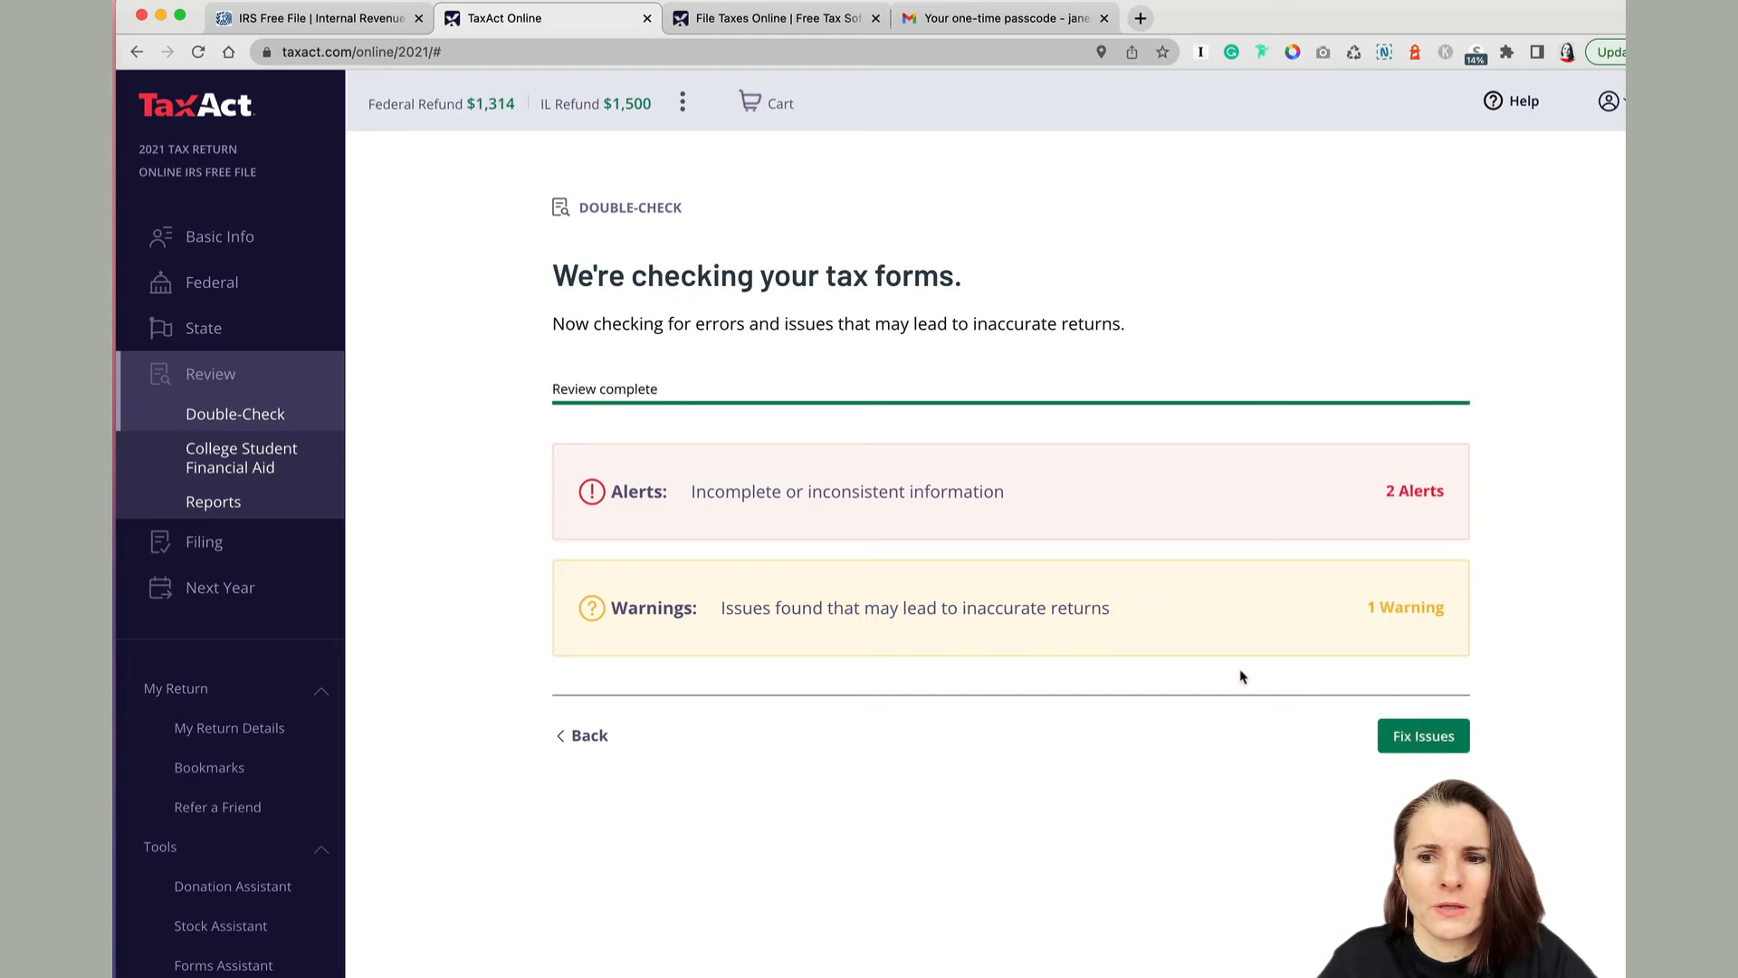
Start fixing the issues from the Double-Check and continue past the missing taxpayer social security number alert
click(1416, 492)
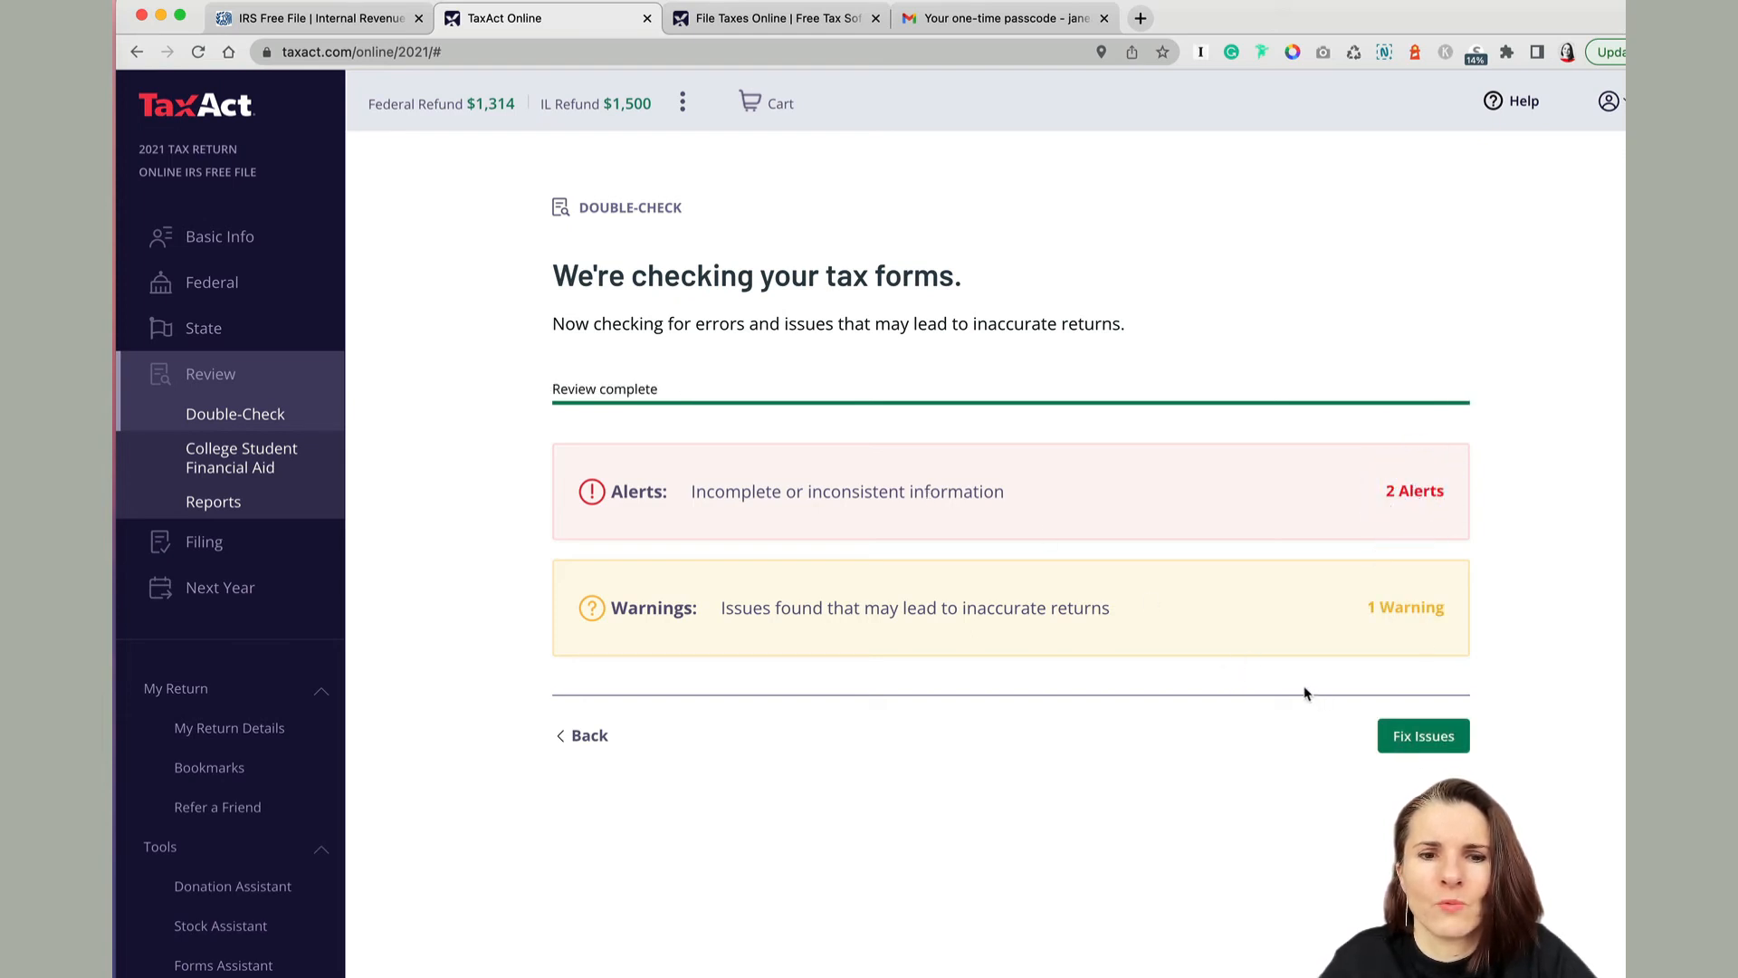
click(1422, 737)
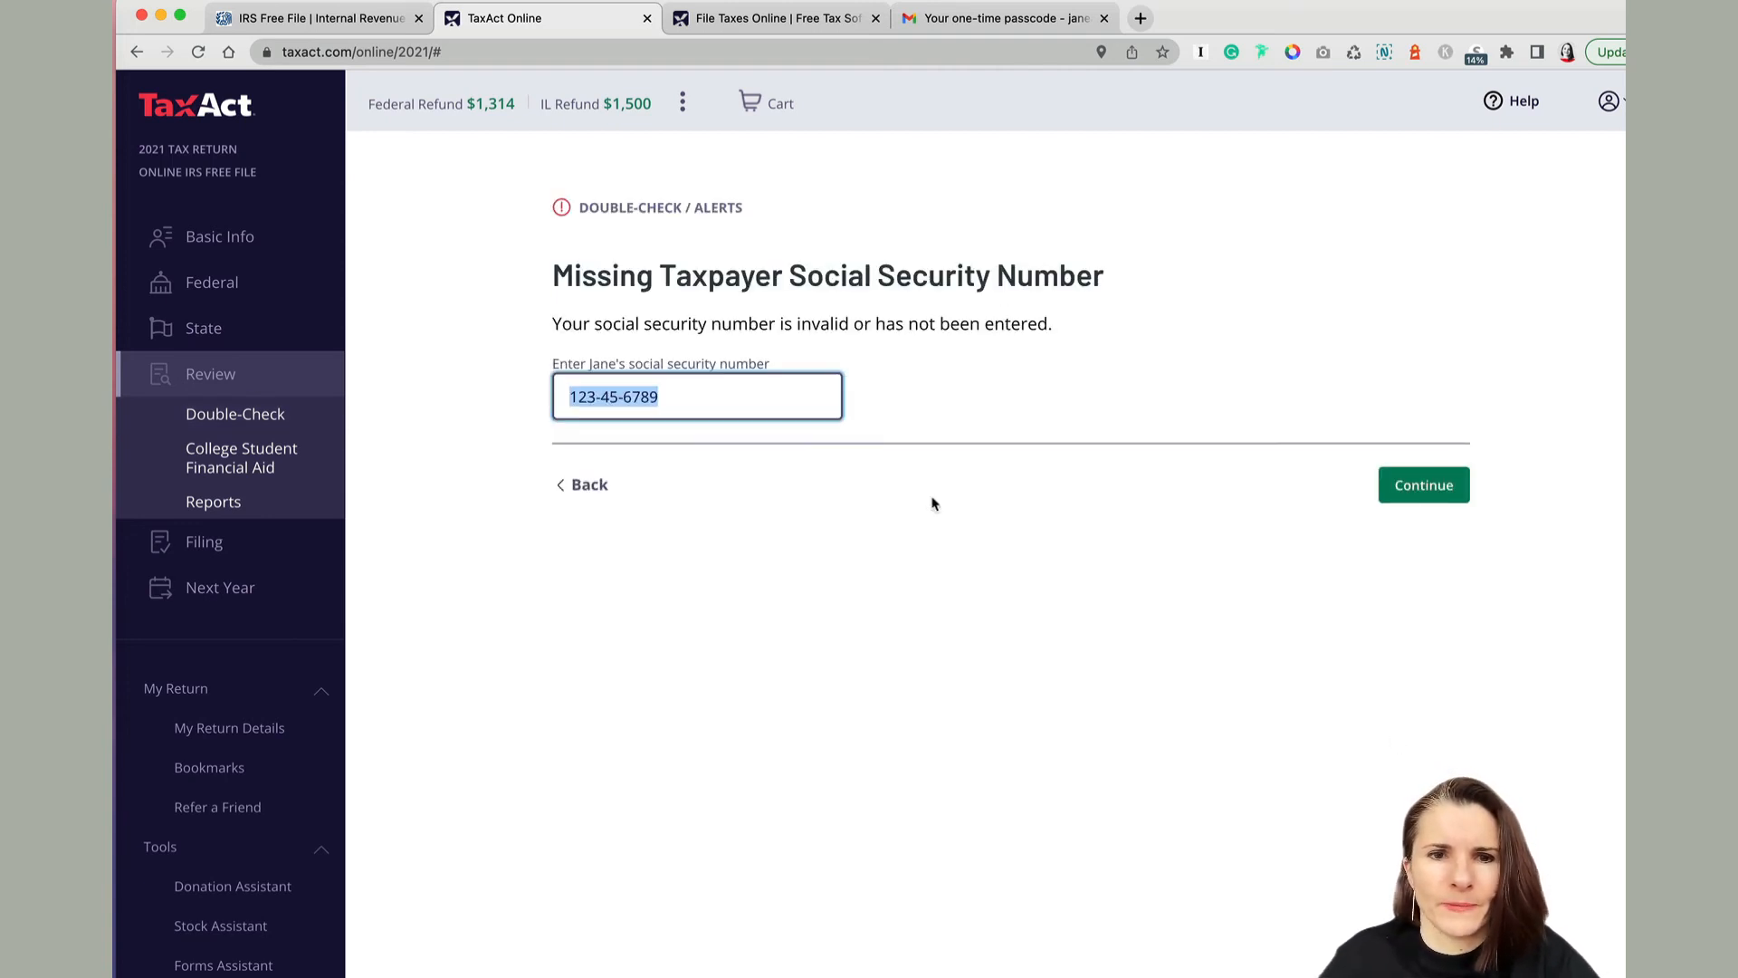
click(1438, 494)
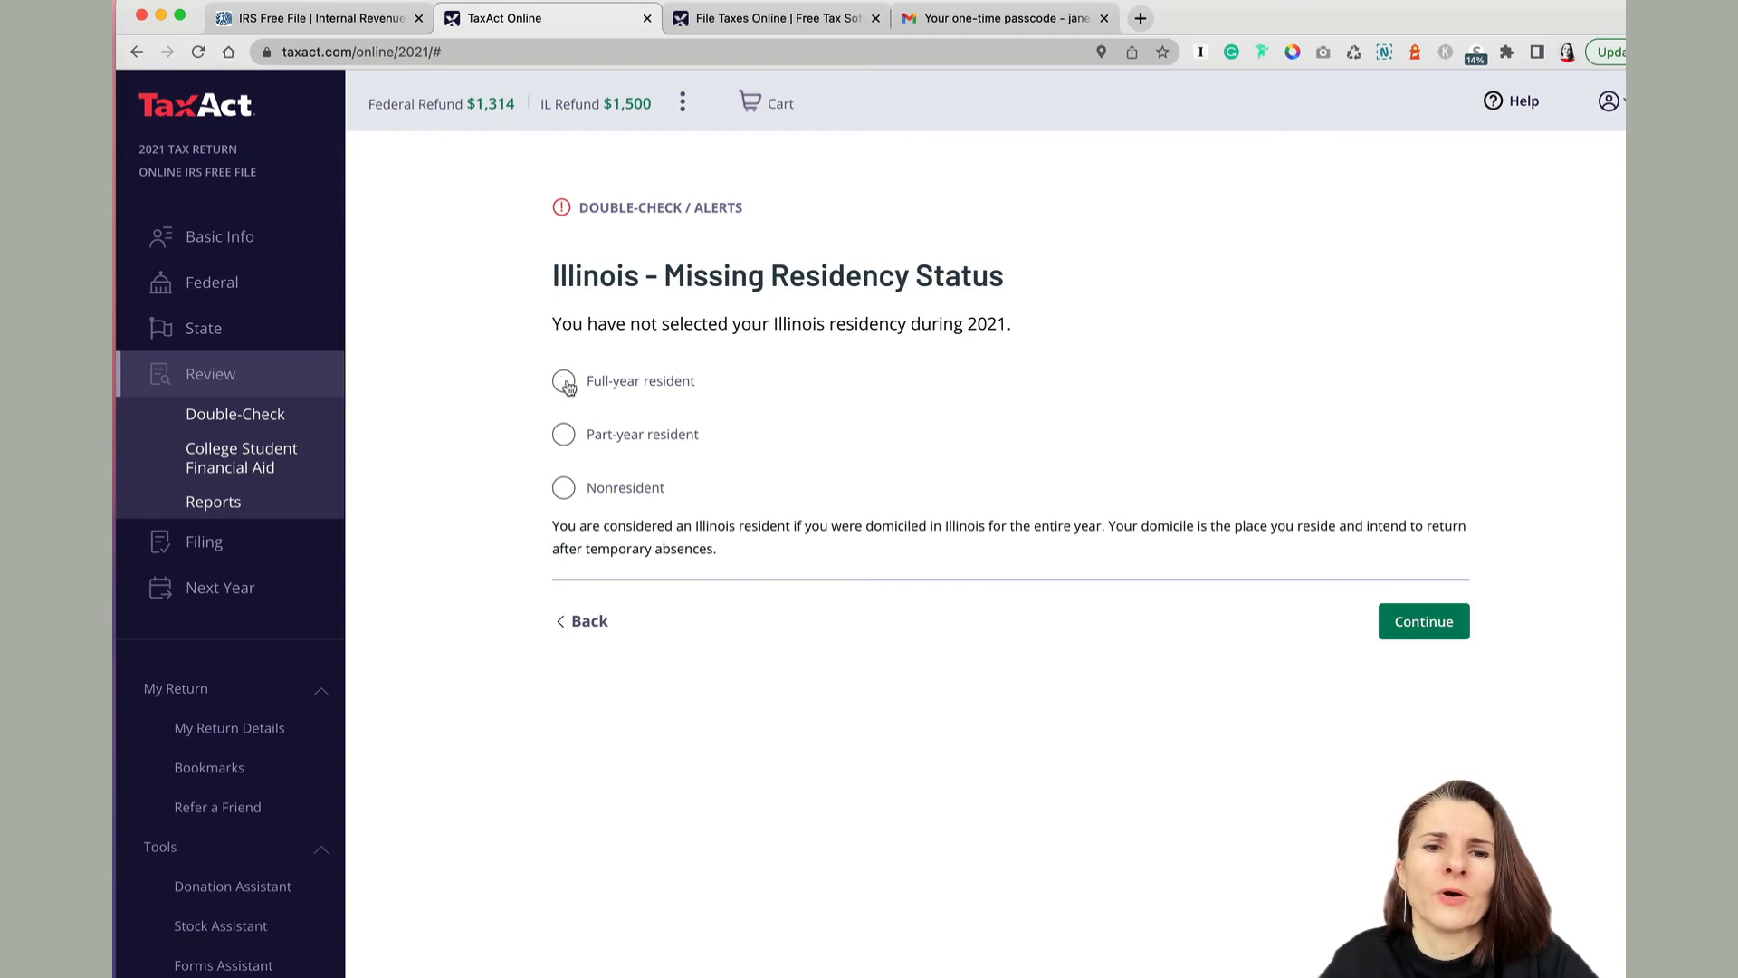
Set the Illinois residency status to full-year resident and continue past the Form 8880 taxpayer distributions warning without entering amounts
click(564, 438)
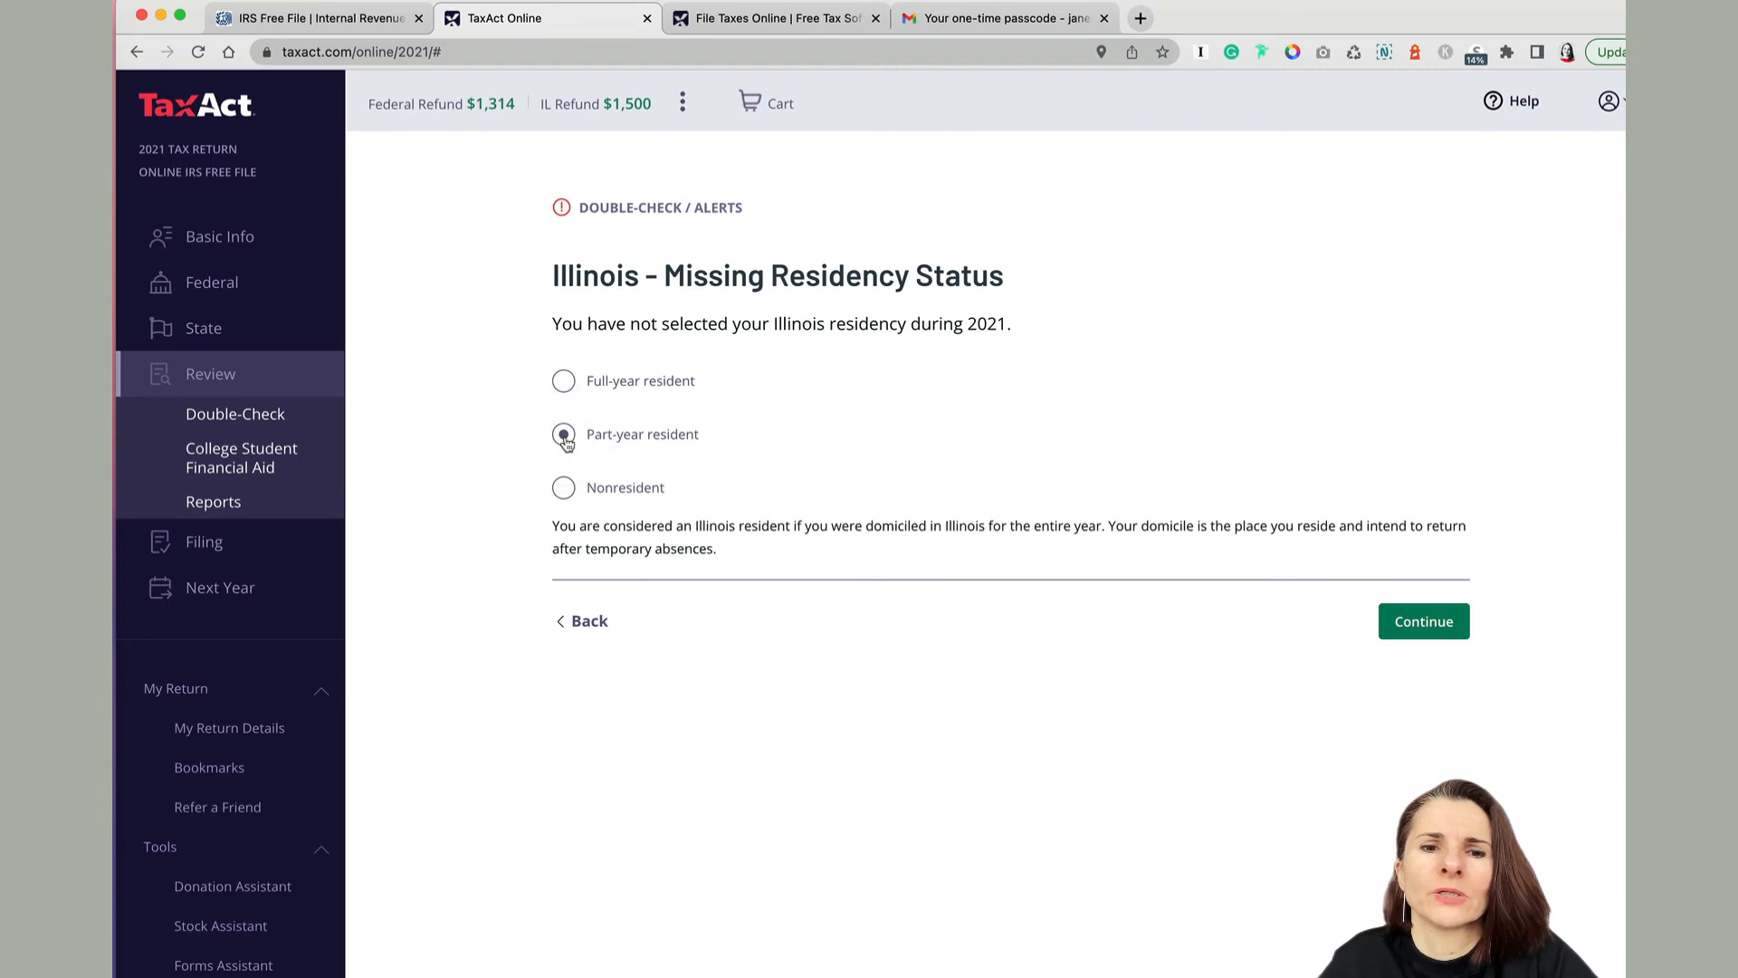
click(580, 383)
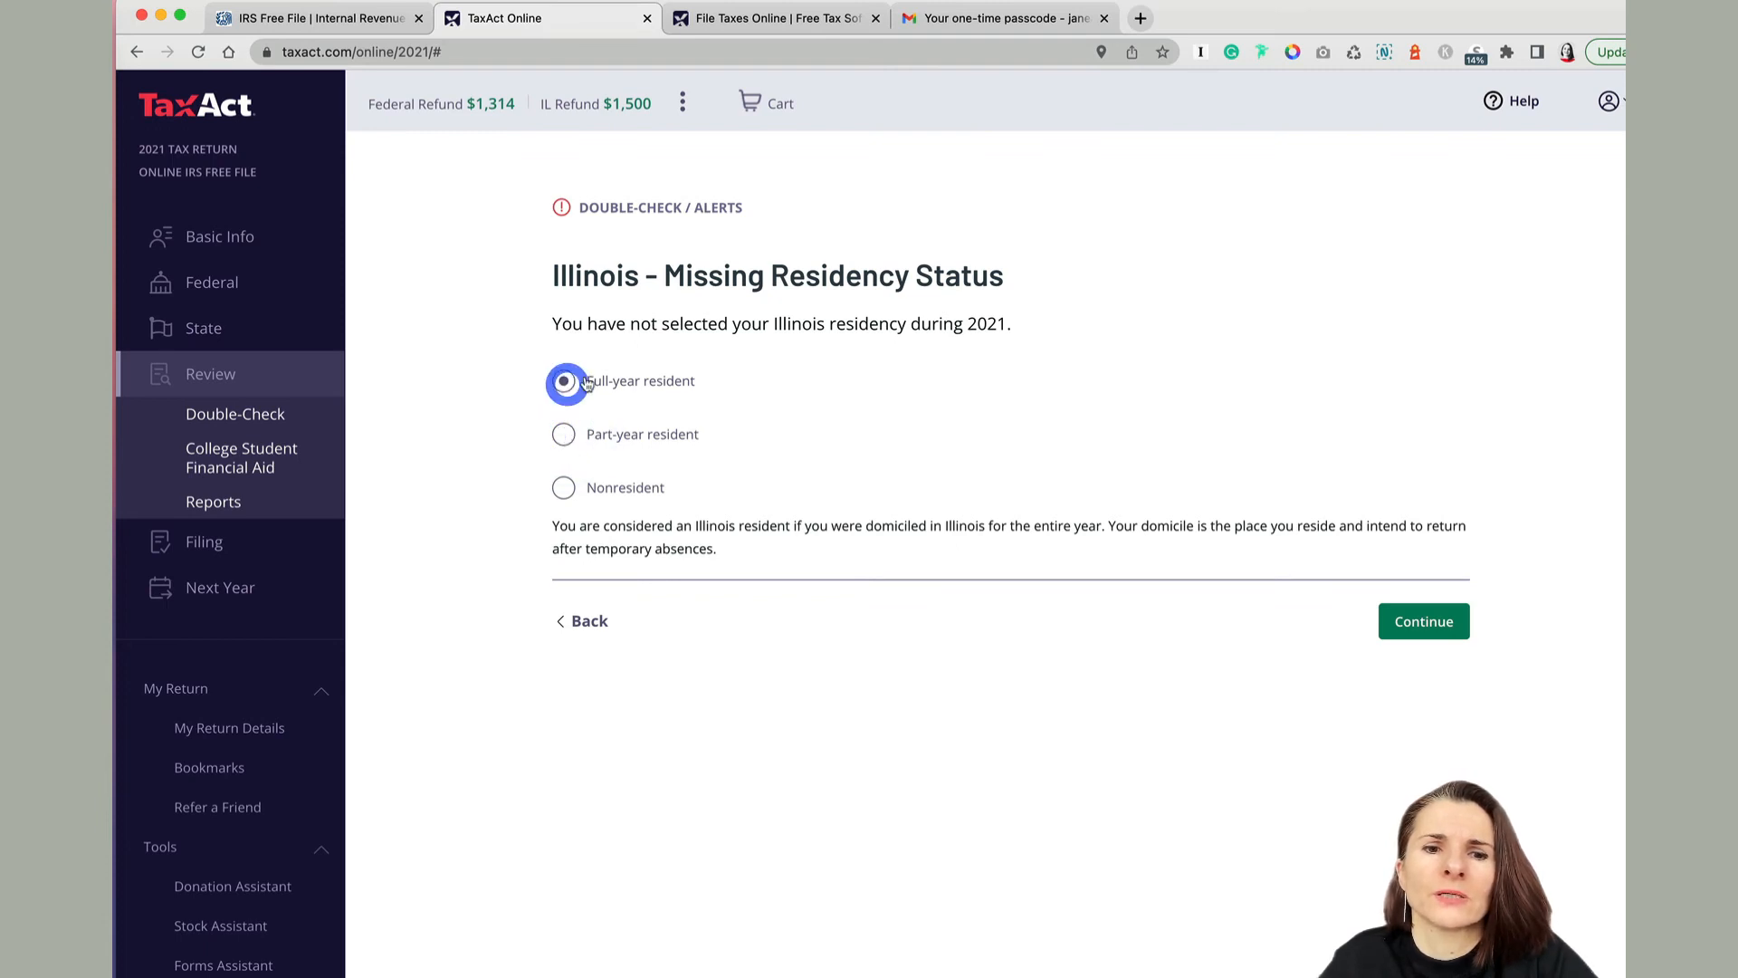
click(1429, 621)
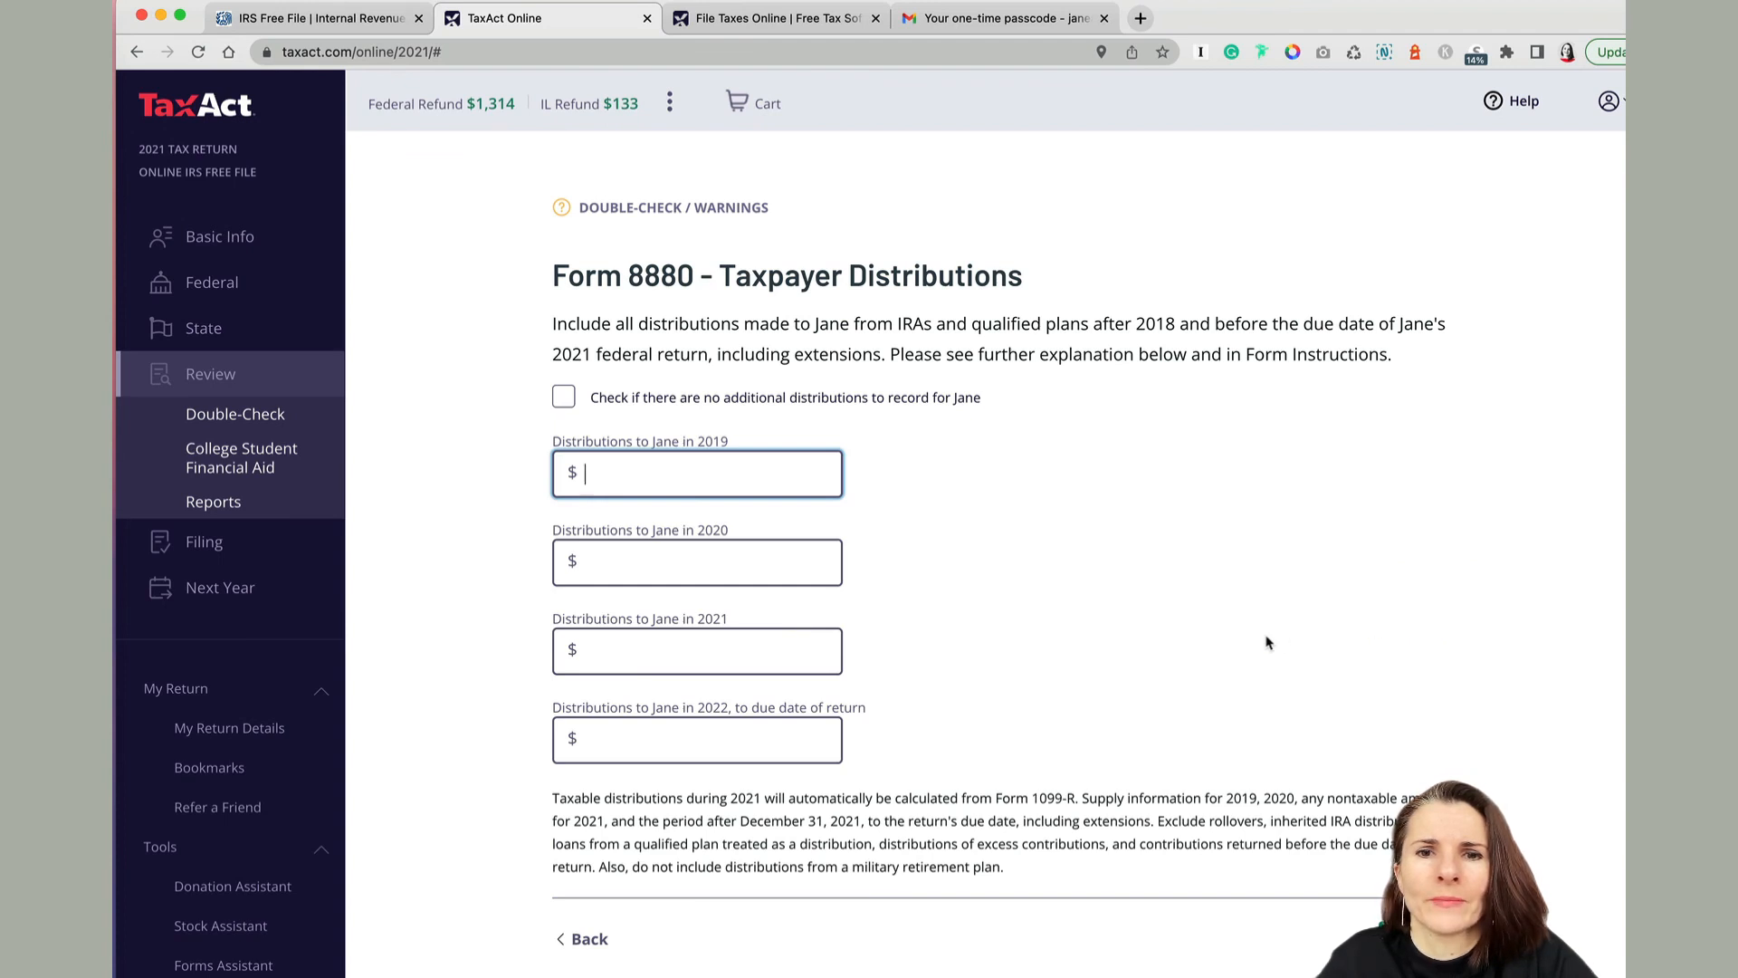
scroll(1267, 642, down, 1)
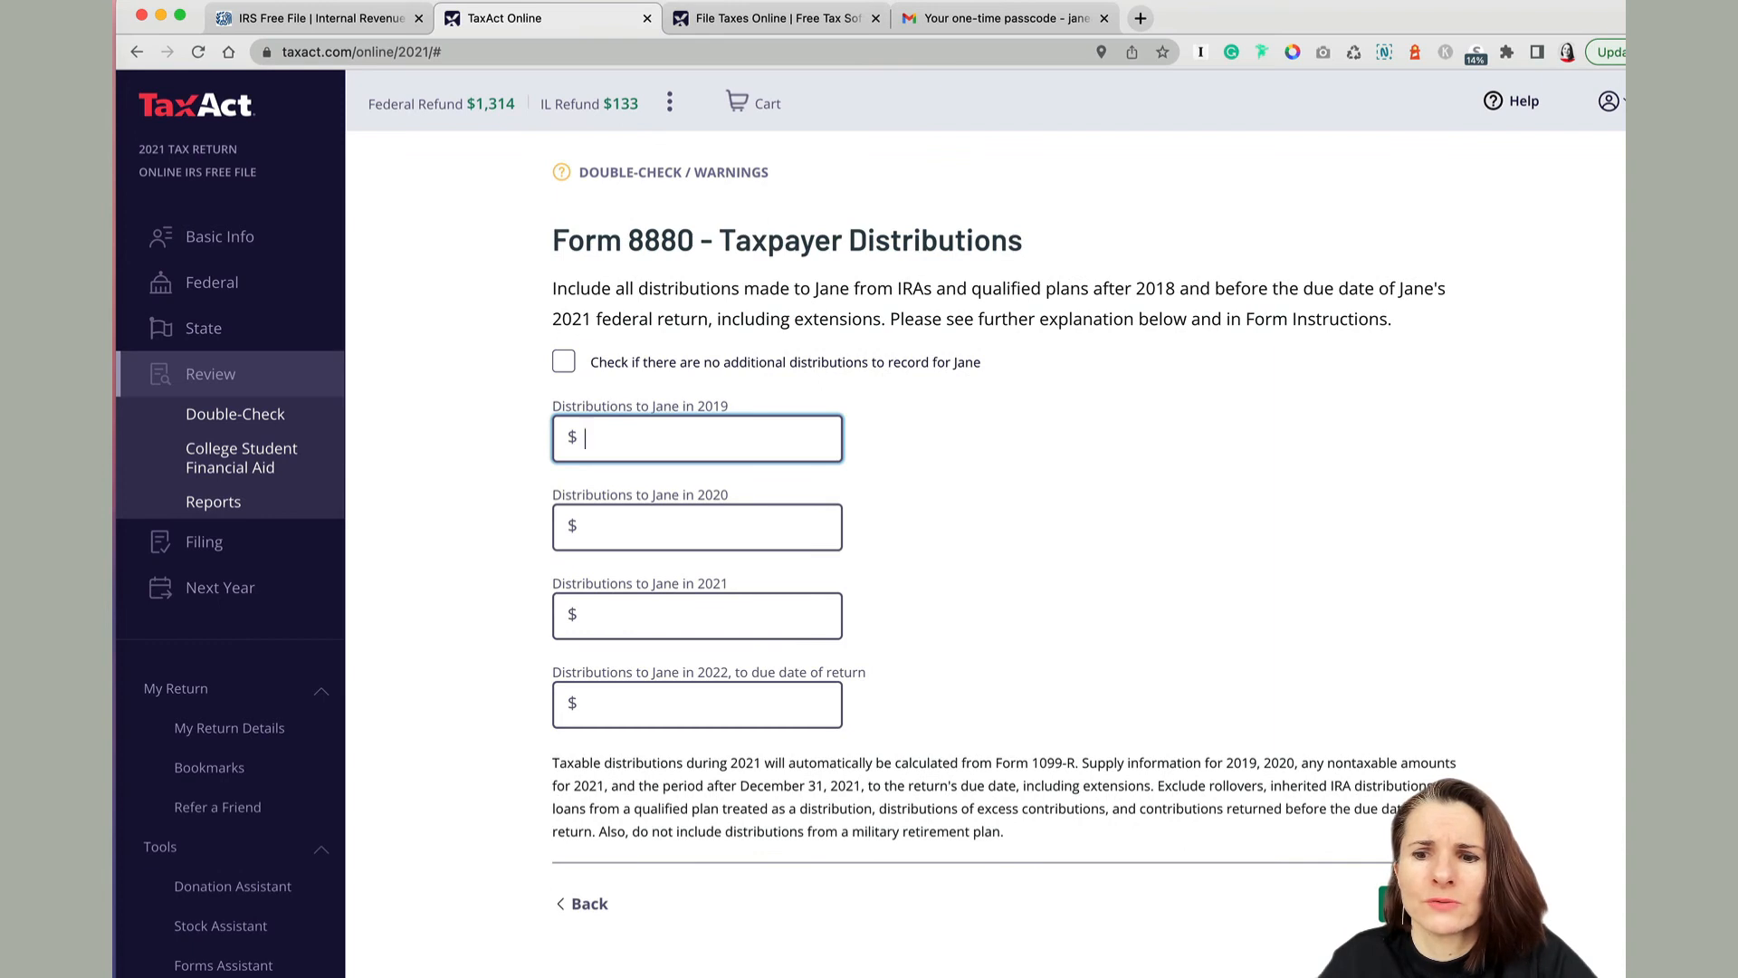
click(1424, 904)
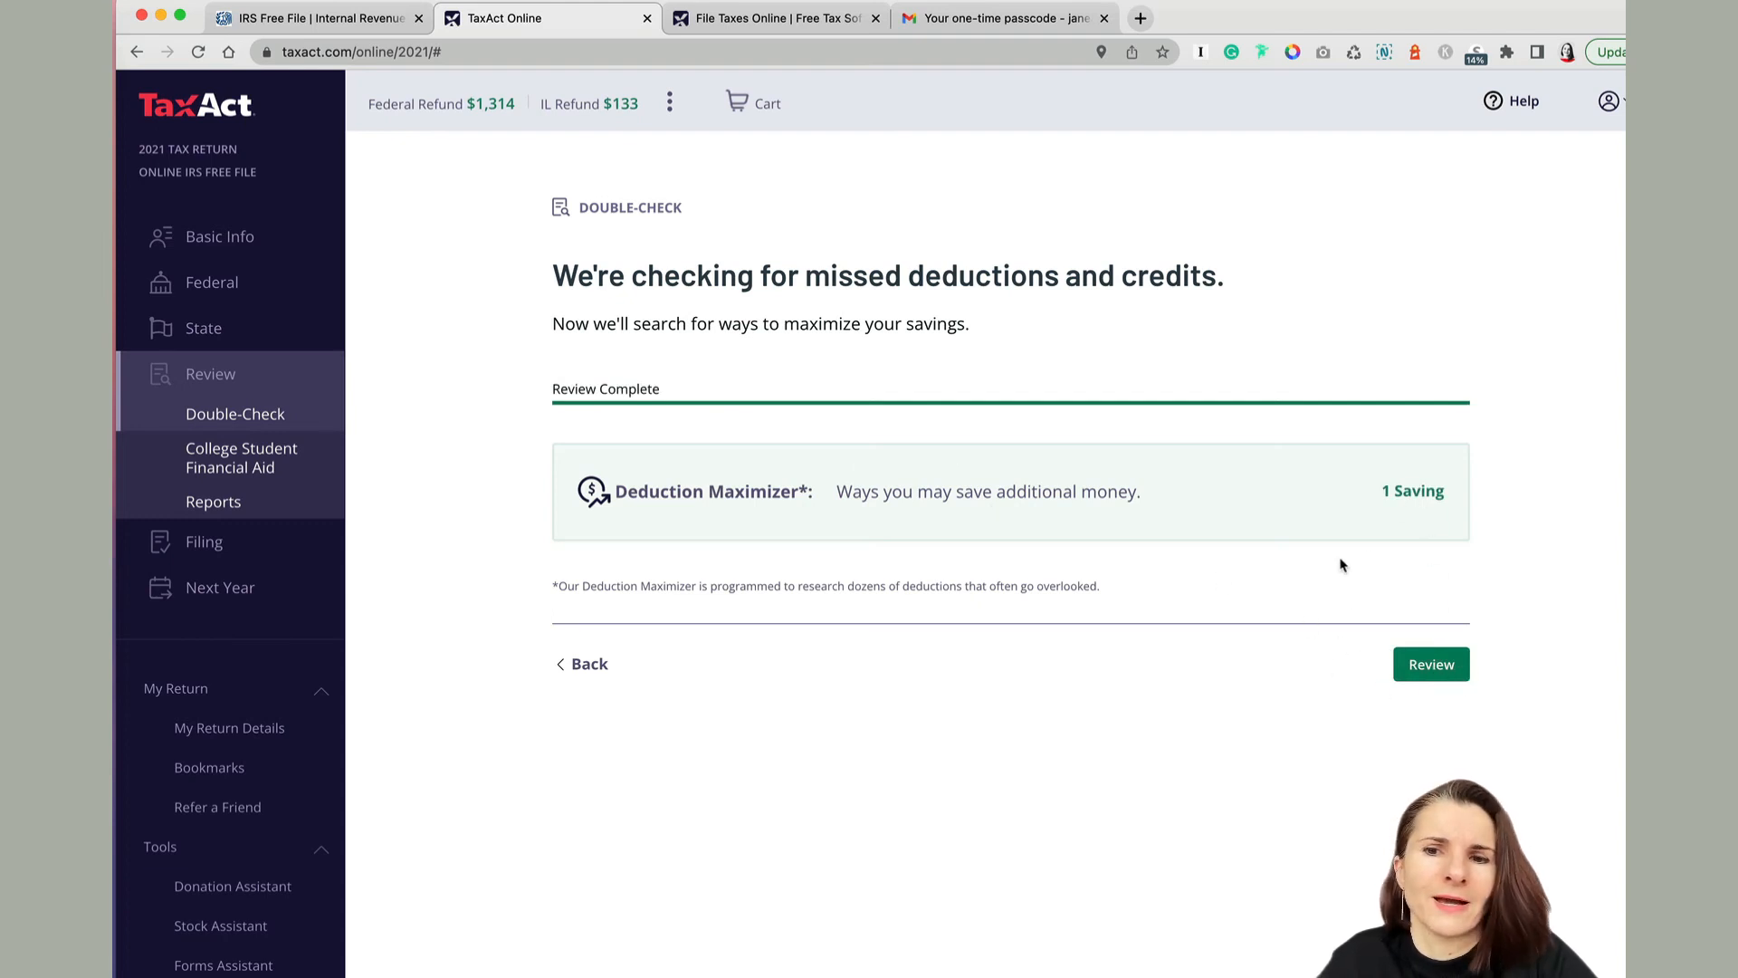
Review the Deduction Maximizer suggestion on IRA contributions, read the IRA contribution limits, and continue to the end of the Double-Check
click(1429, 670)
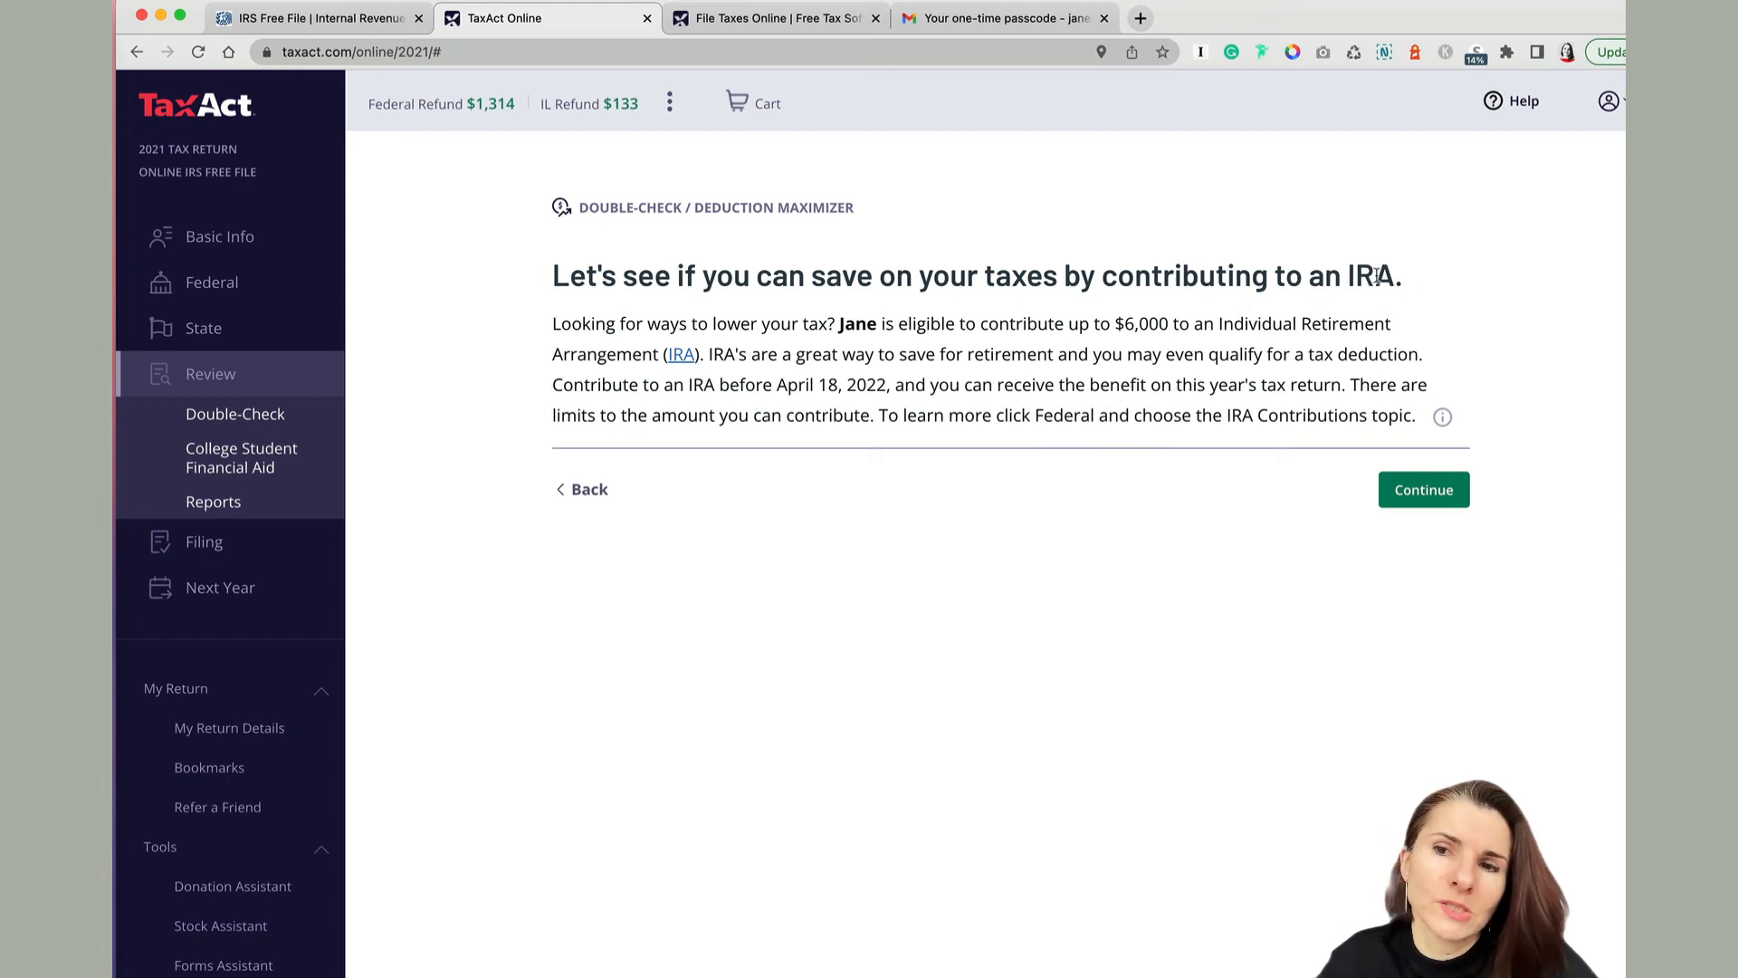
drag(1403, 276, 1103, 276)
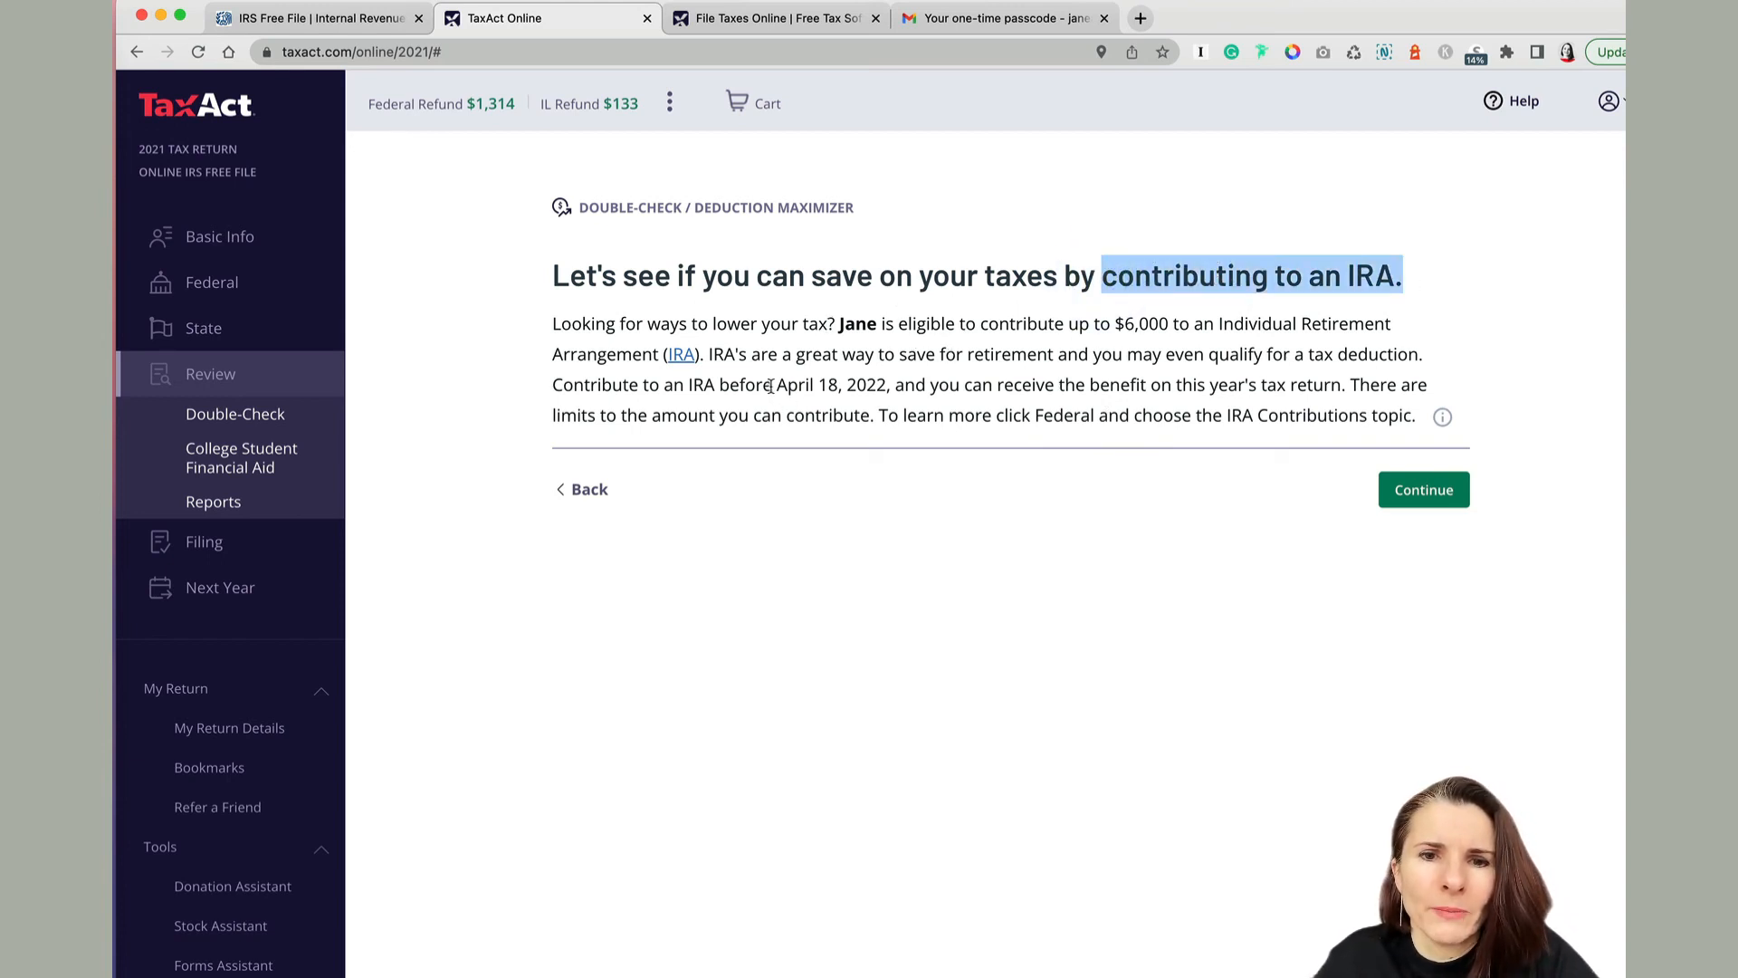
drag(774, 385, 899, 387)
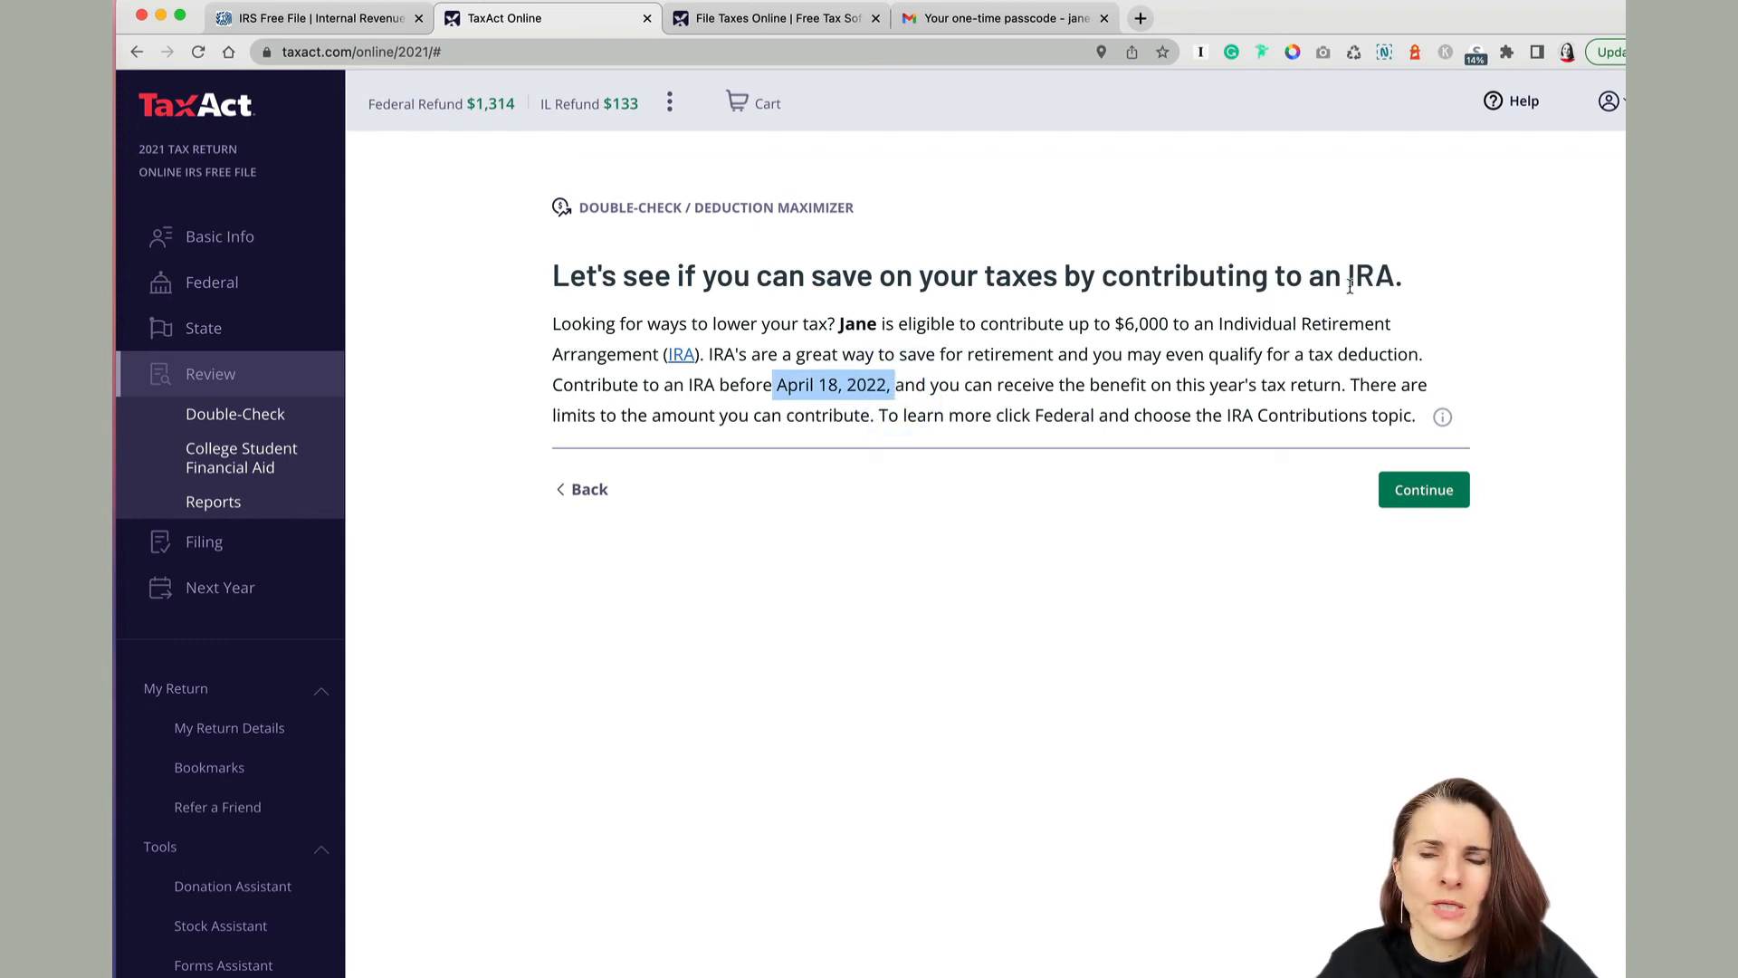
drag(989, 326, 1400, 319)
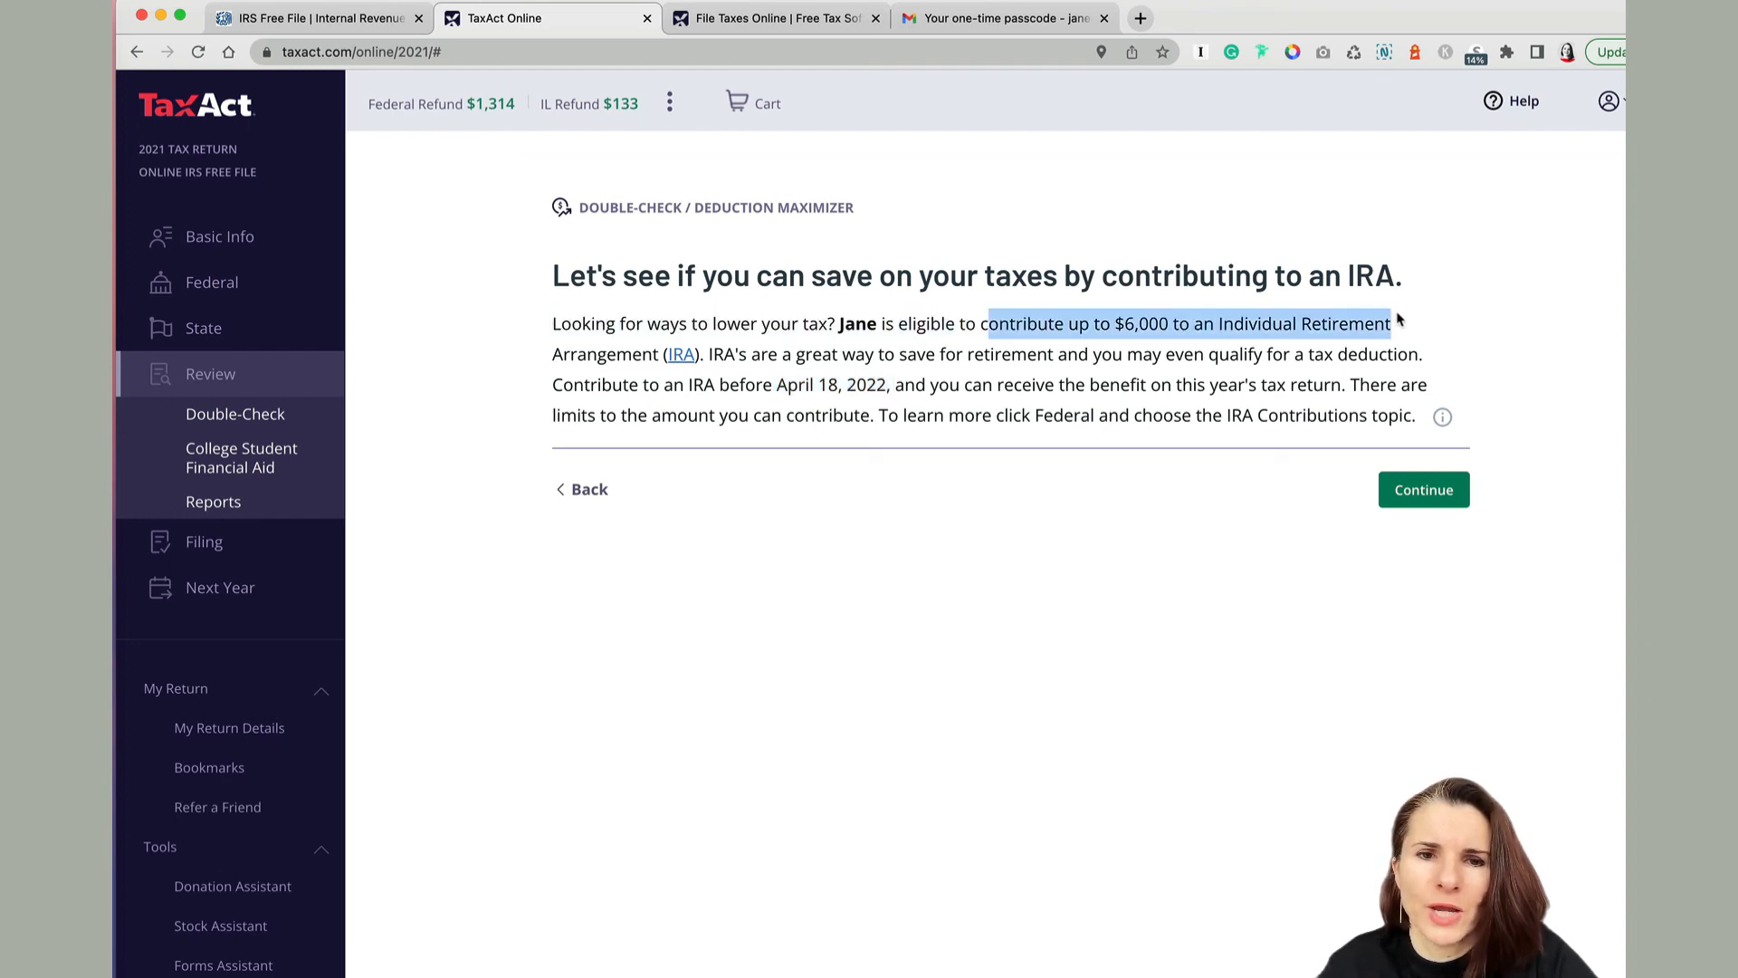
click(1443, 422)
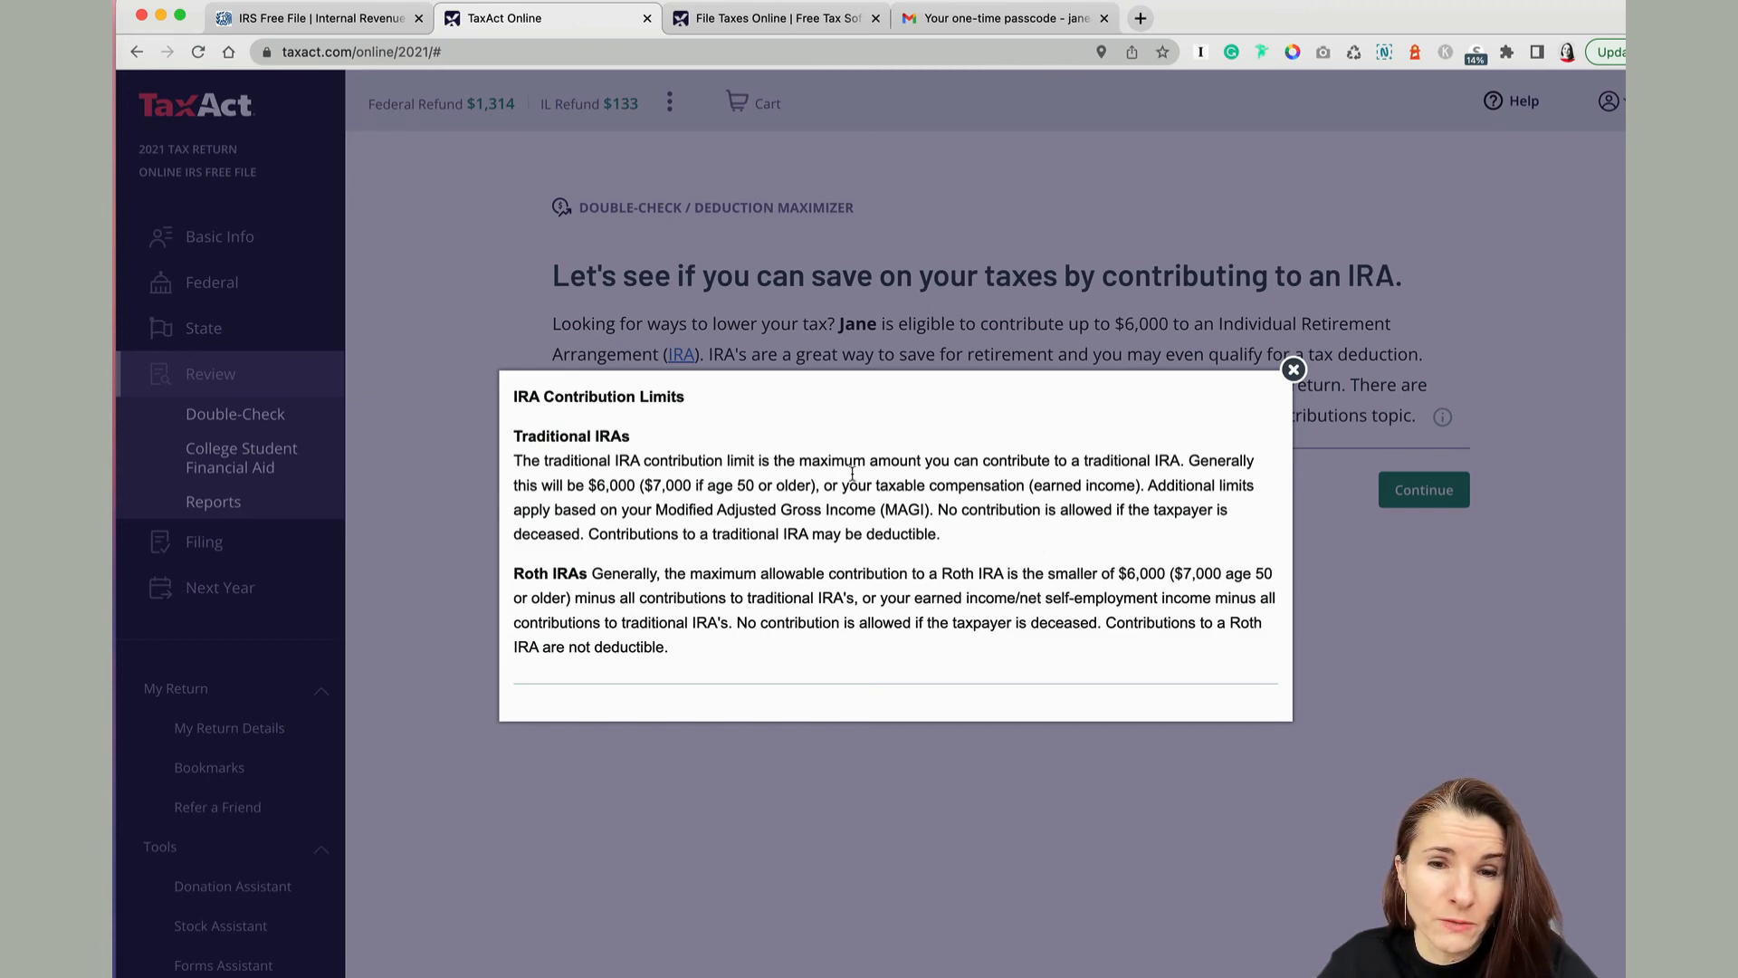
click(1293, 370)
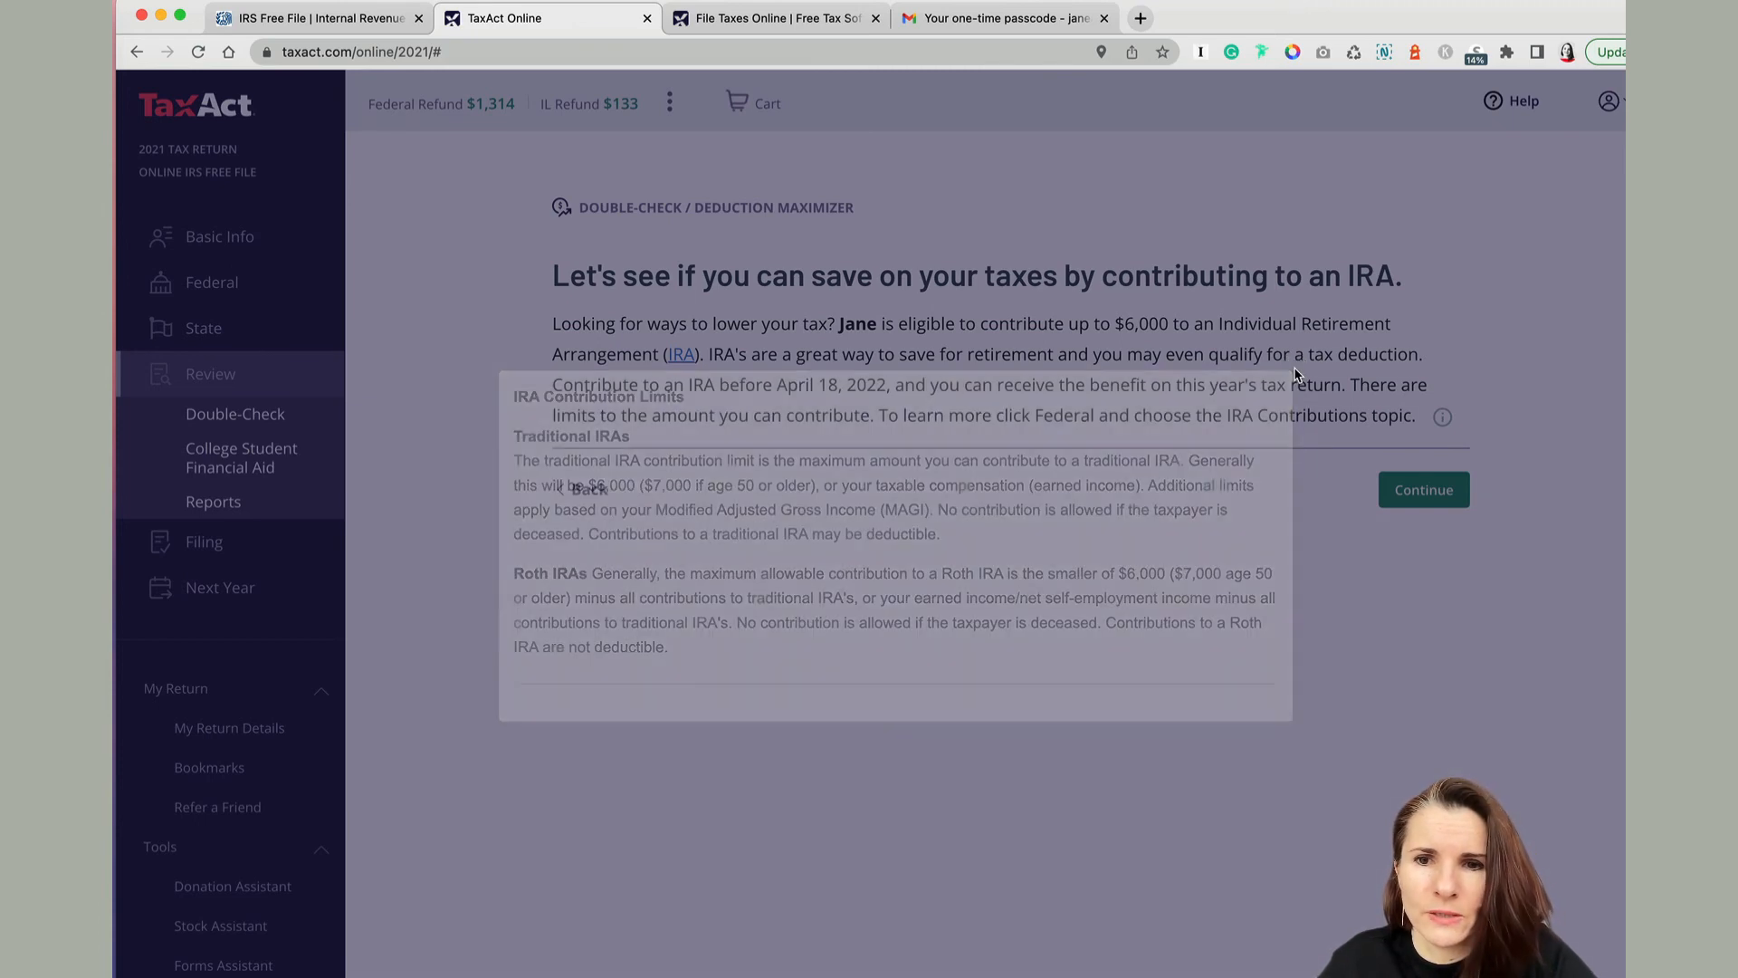
click(1436, 497)
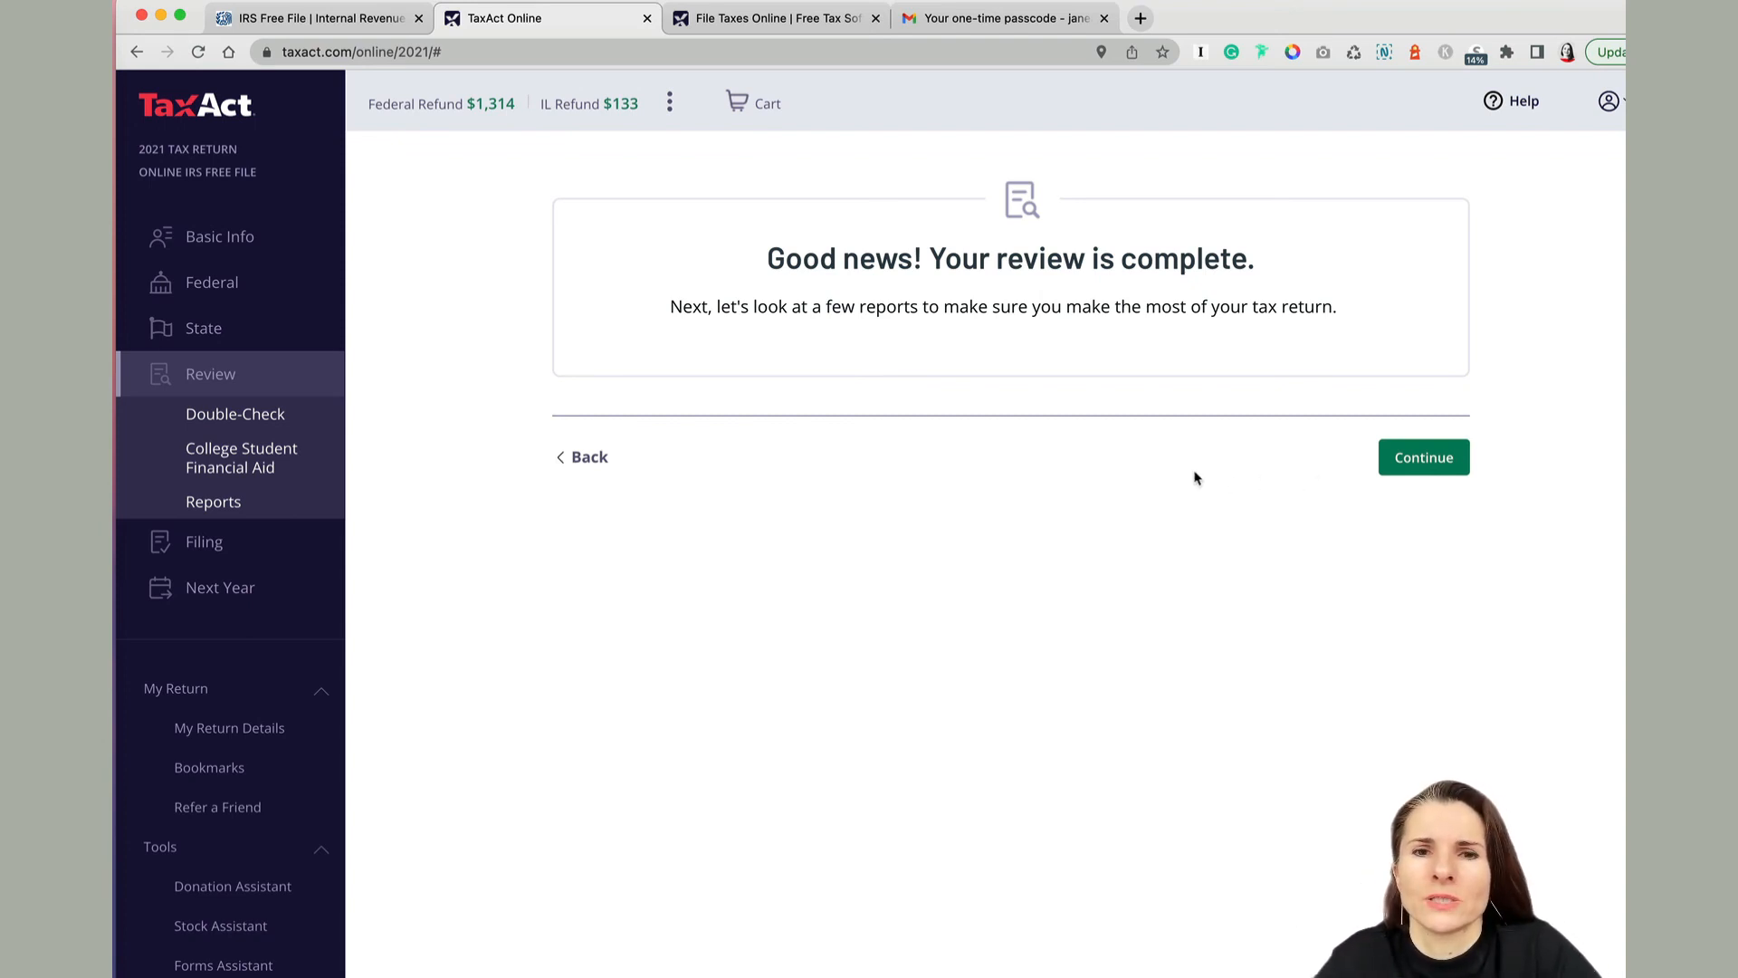
Look into the college financial aid organizer, back out of it, and continue past the FAFSA tax summary report without reviewing it
click(1426, 458)
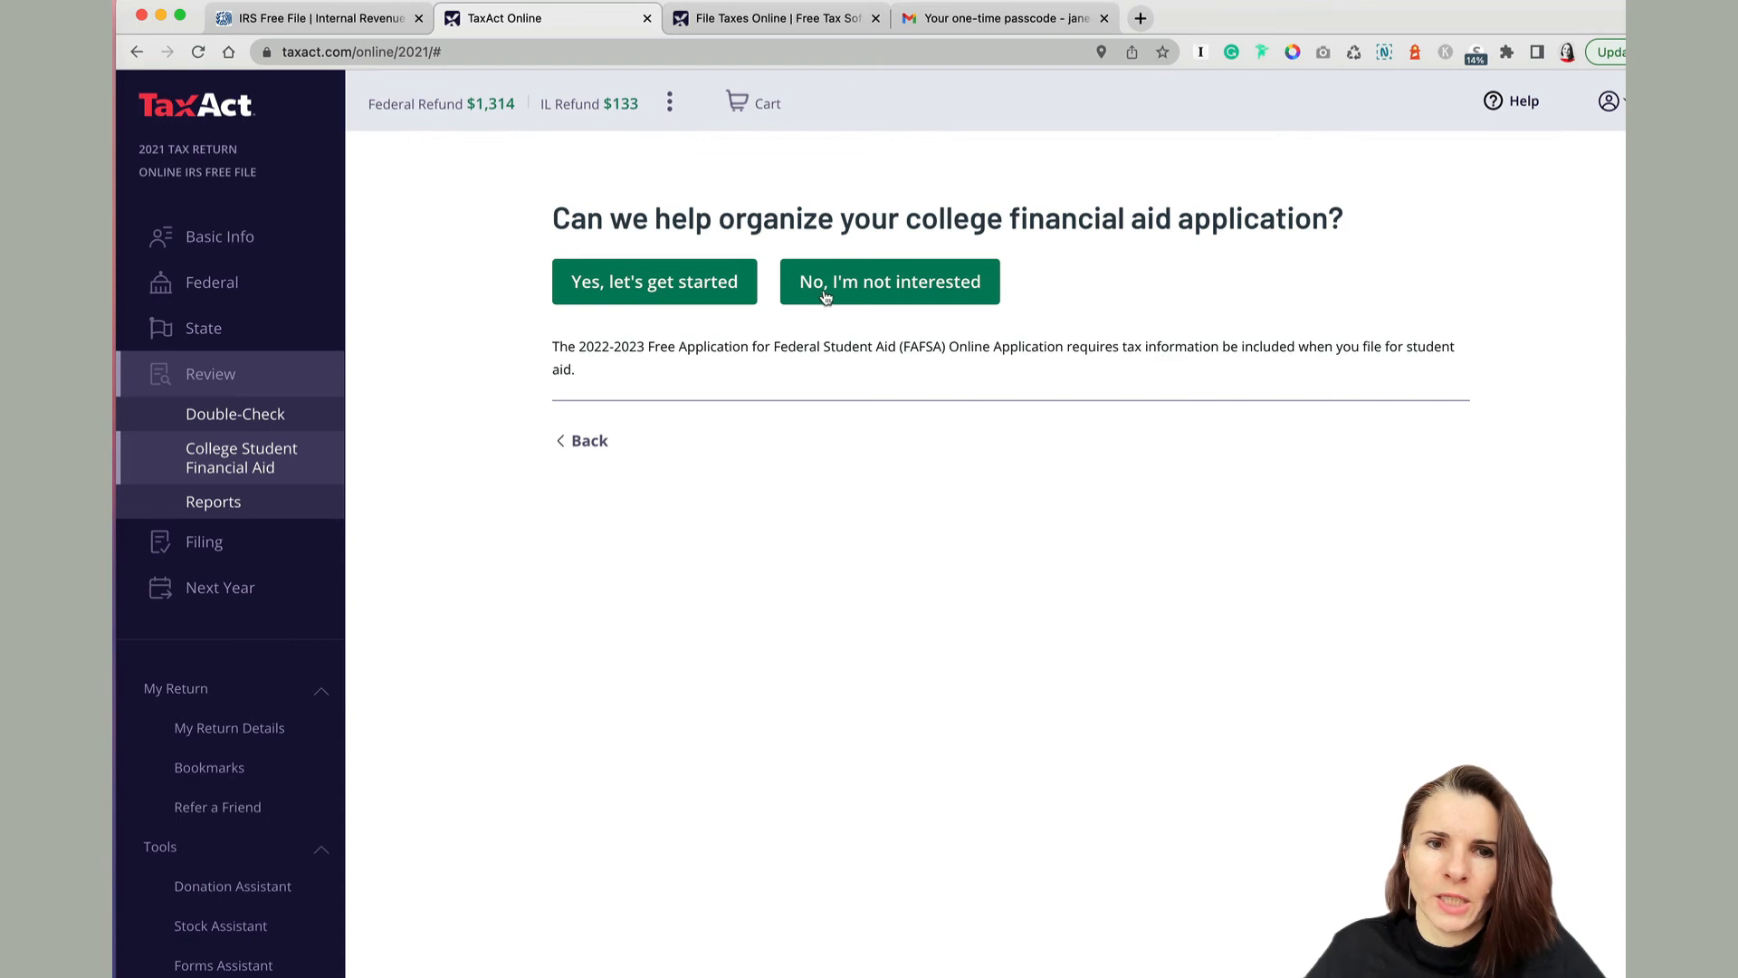
click(686, 285)
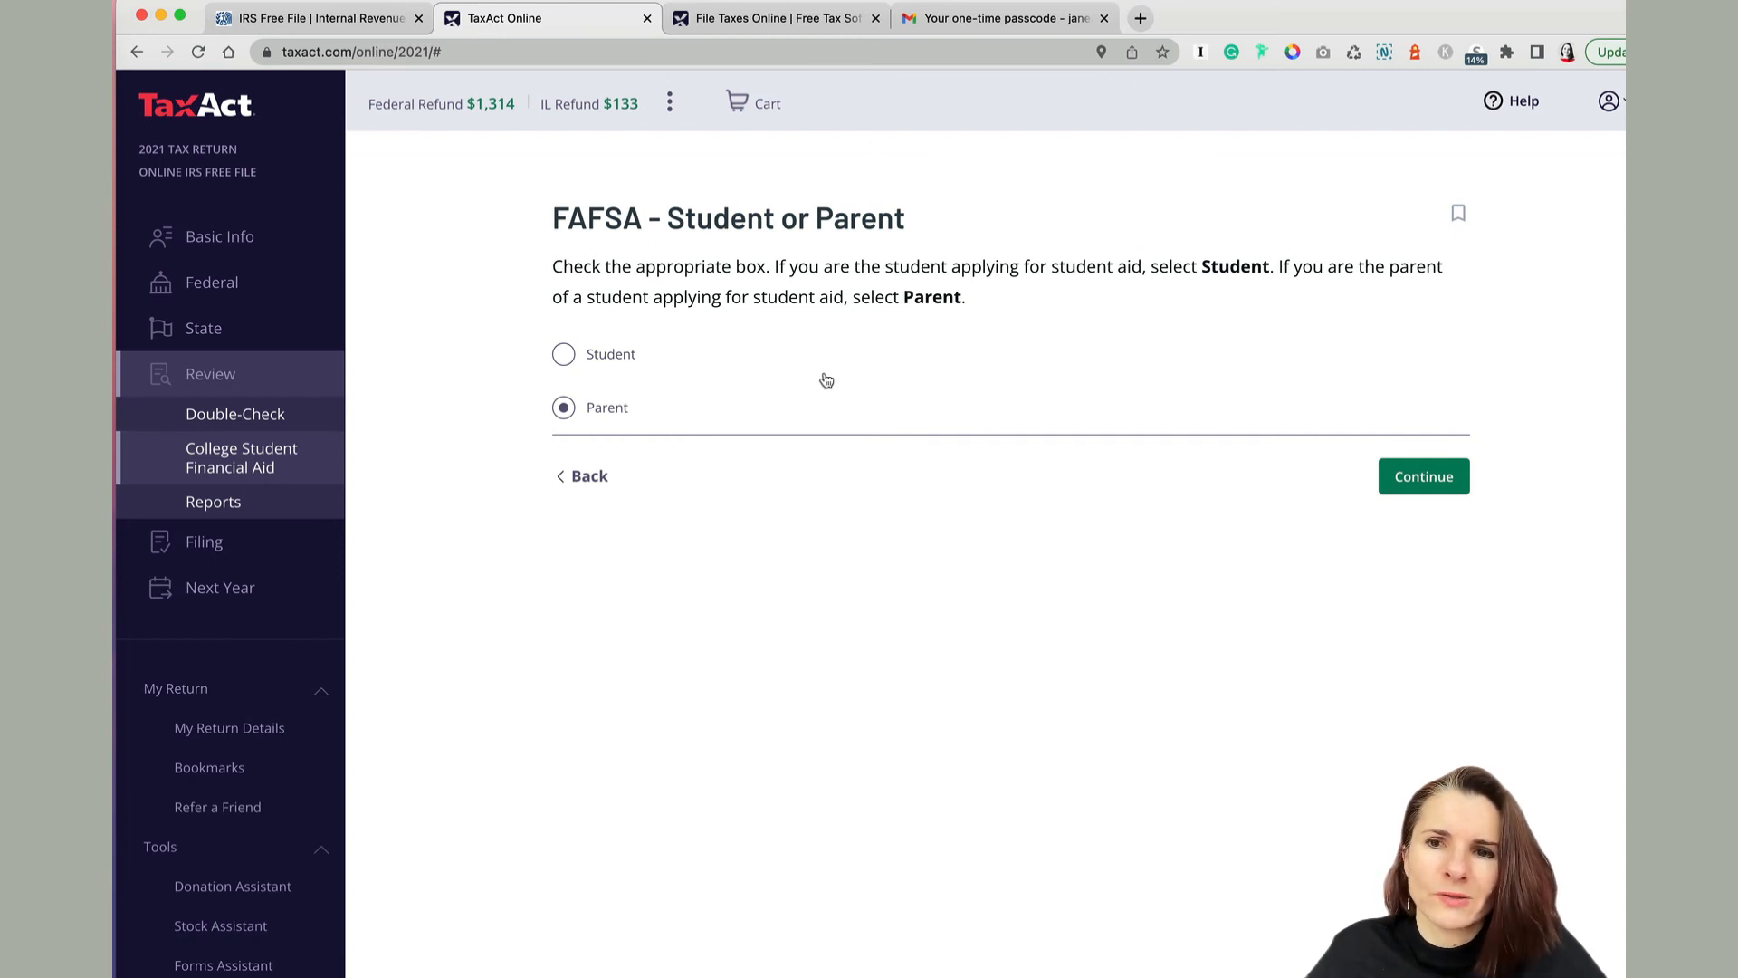
click(577, 478)
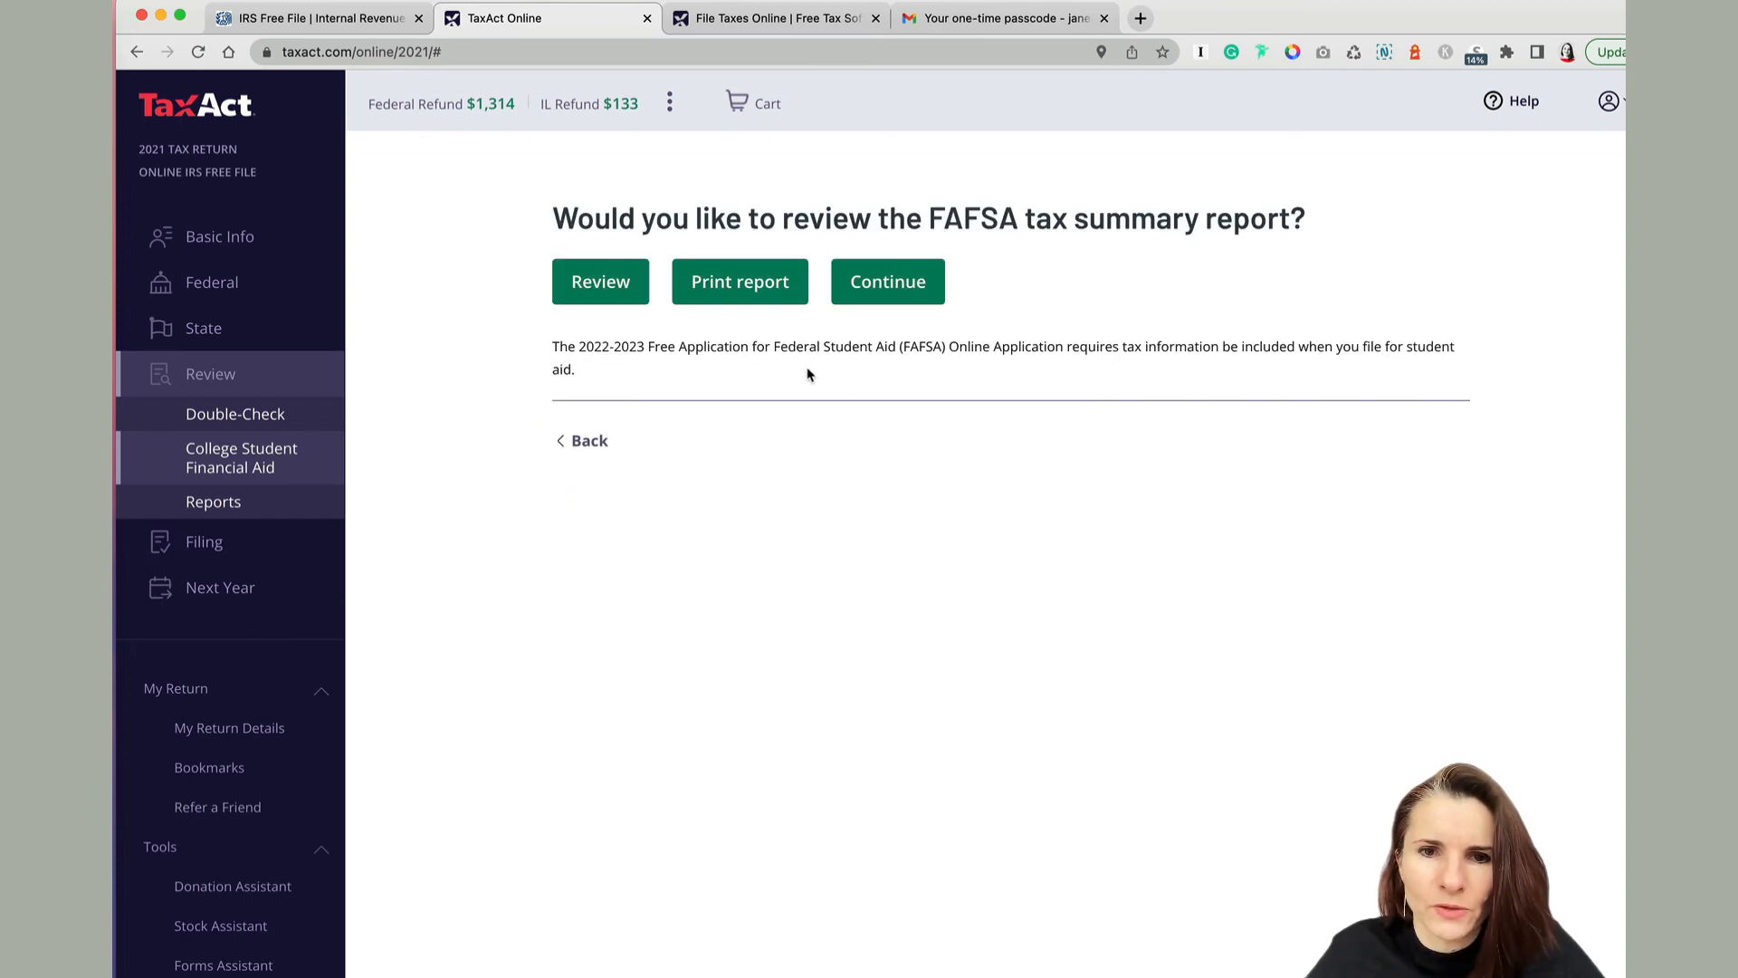
click(589, 441)
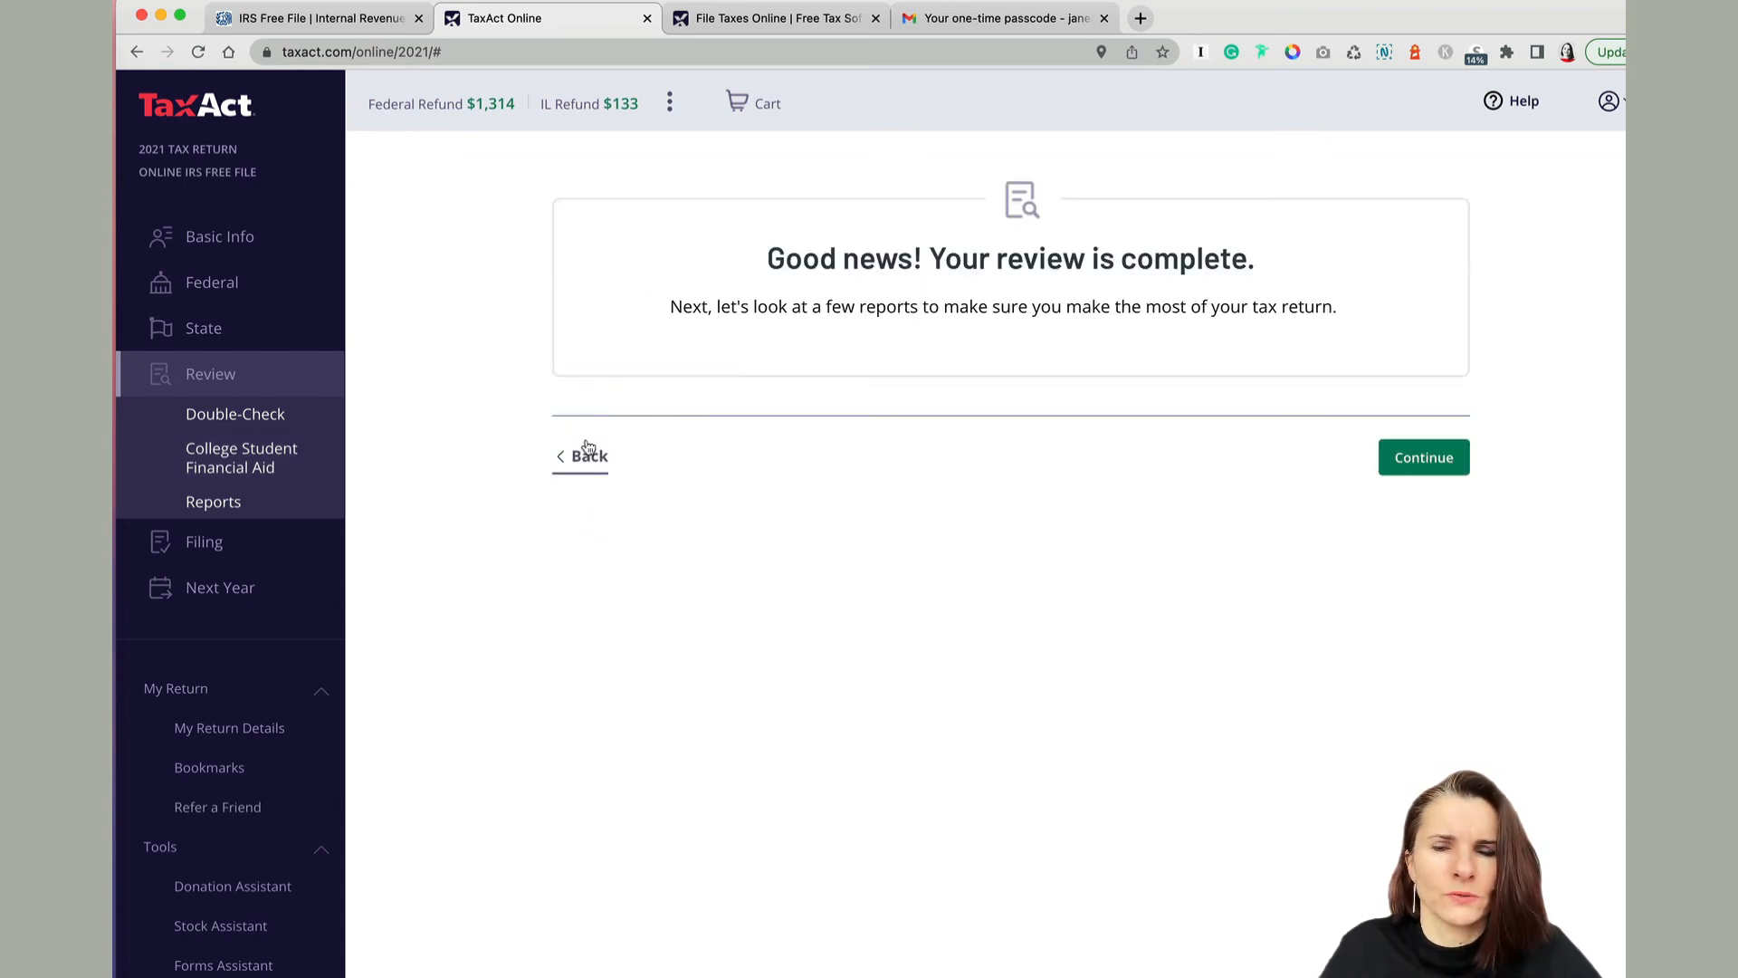
click(1435, 473)
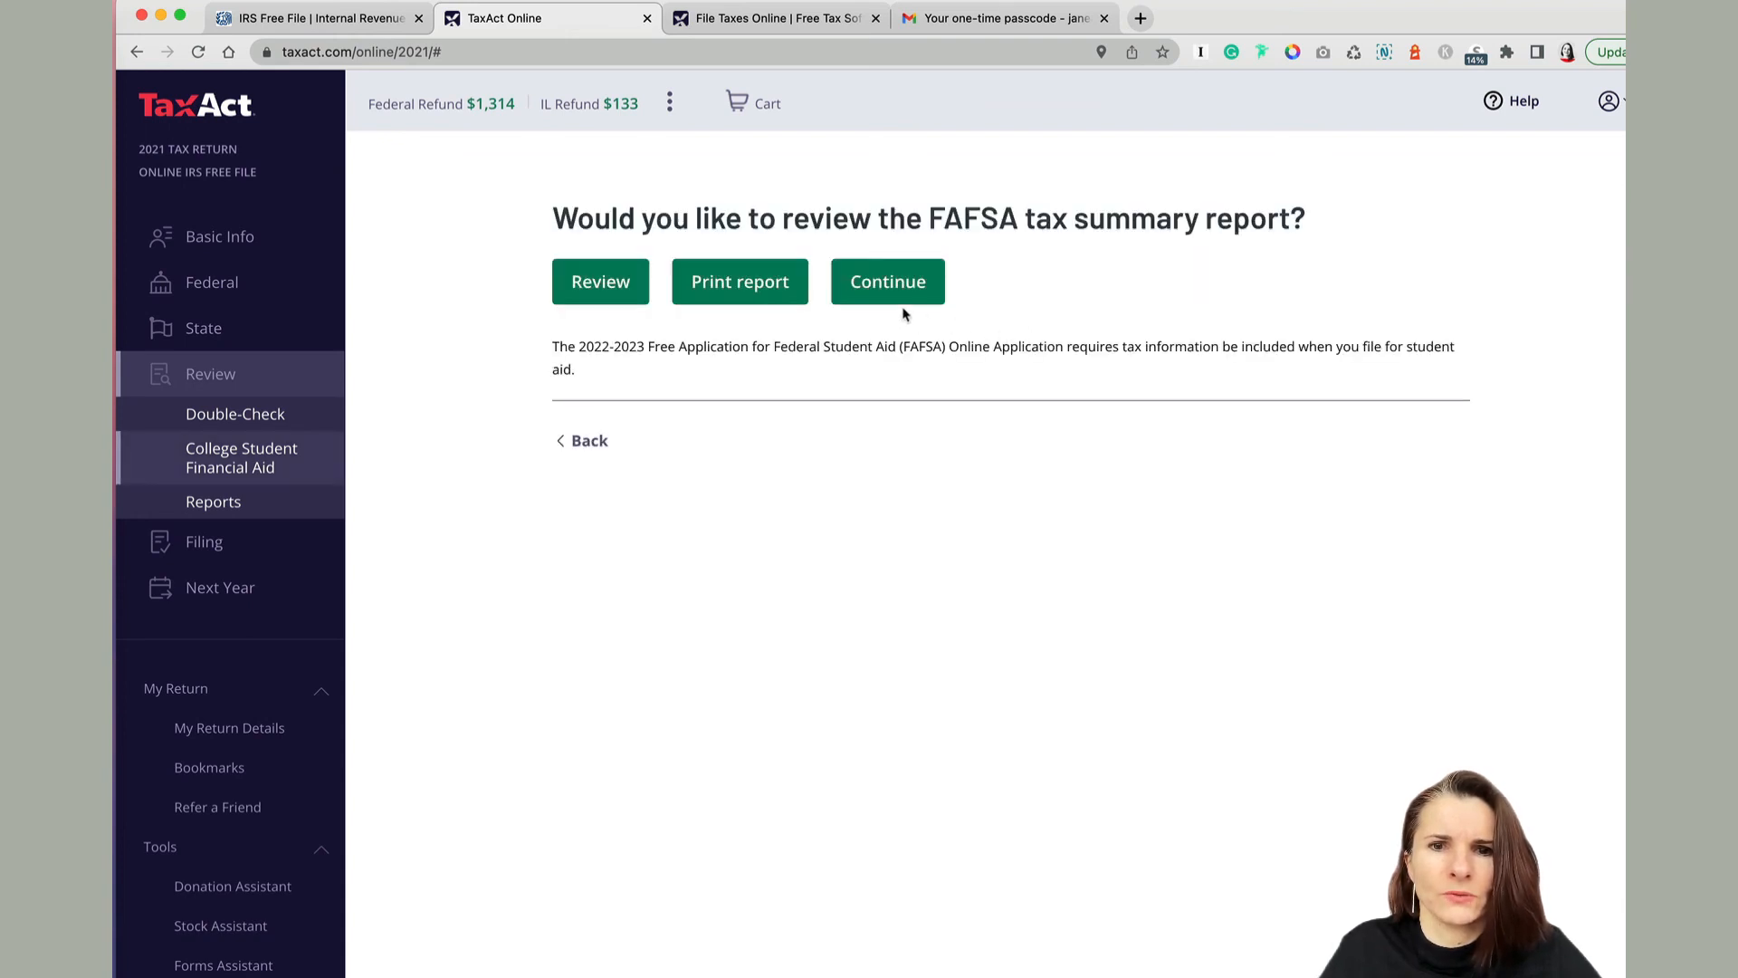
click(897, 290)
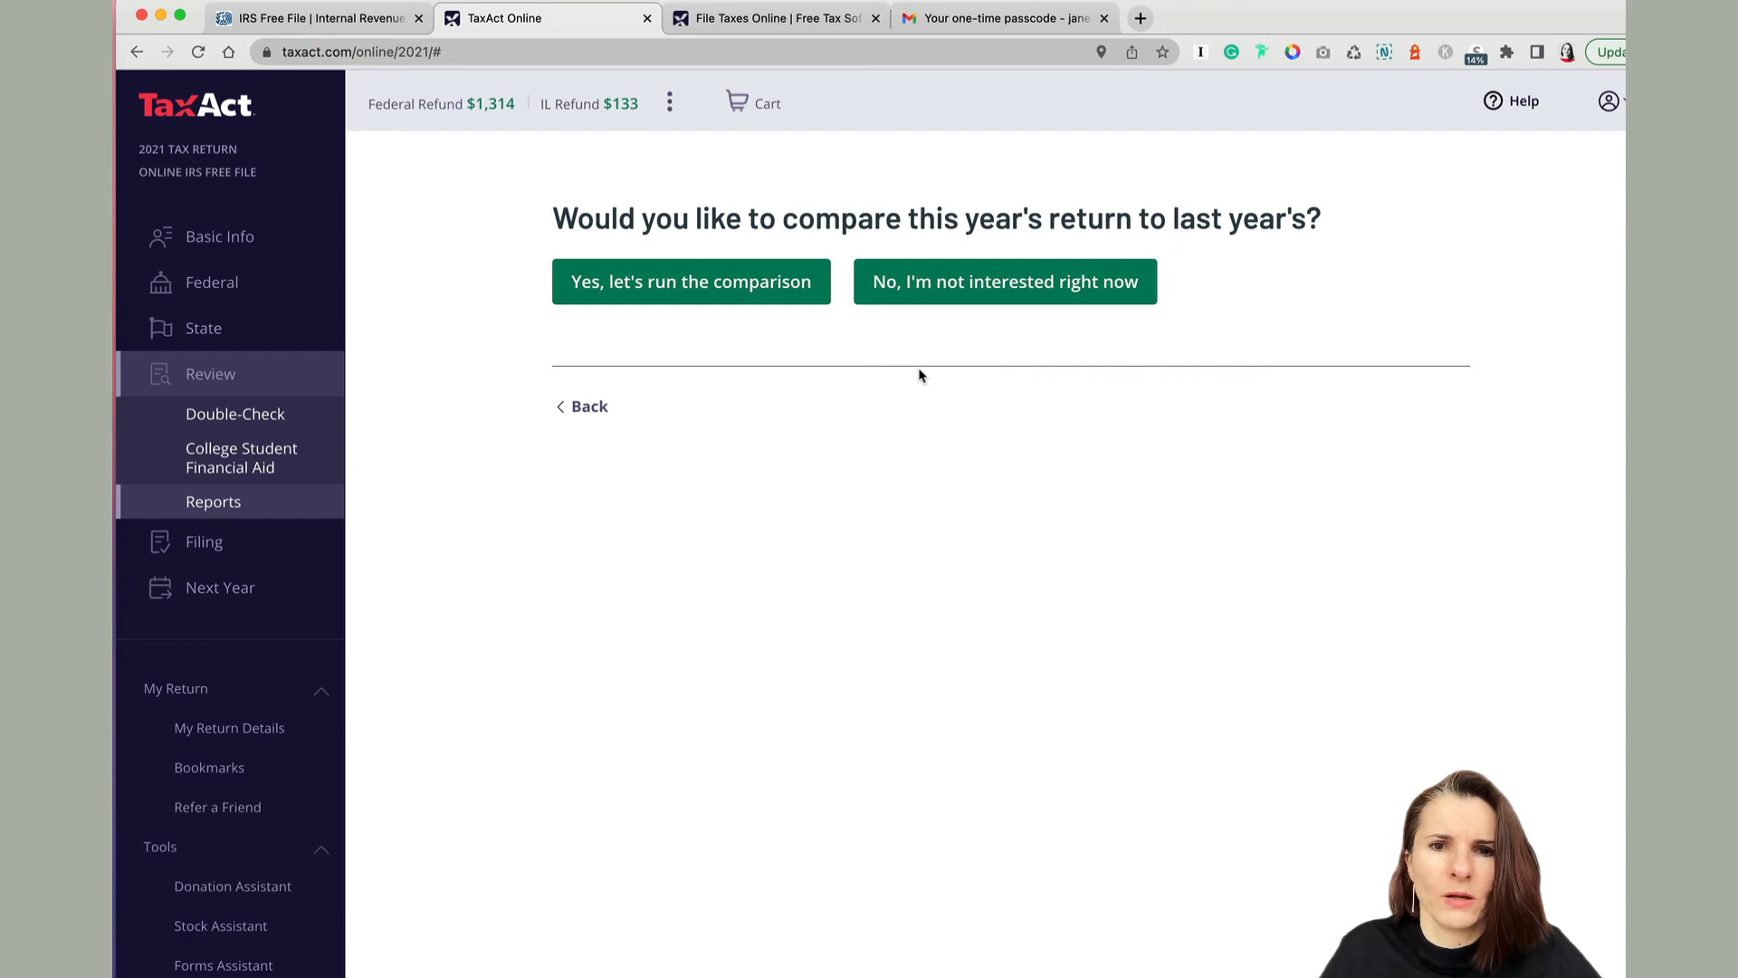
Choose to compare this year's return to last year's and open the Federal Prior Year Comparison form with Quick Entry
click(695, 288)
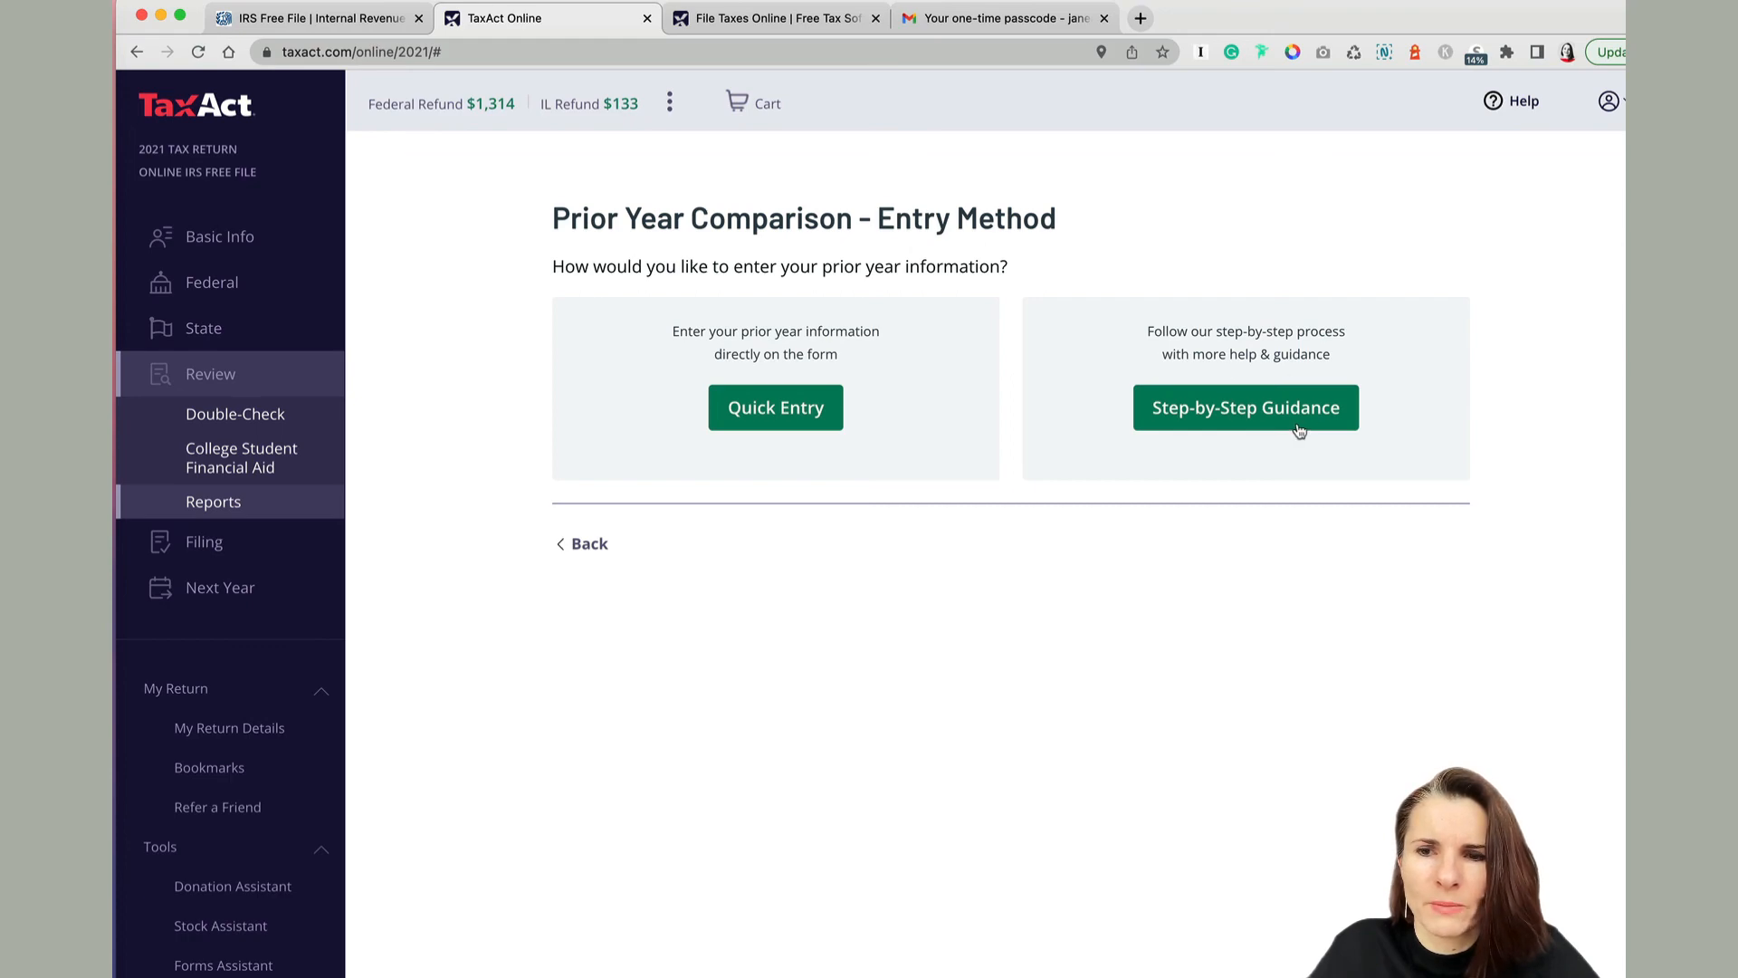
click(771, 413)
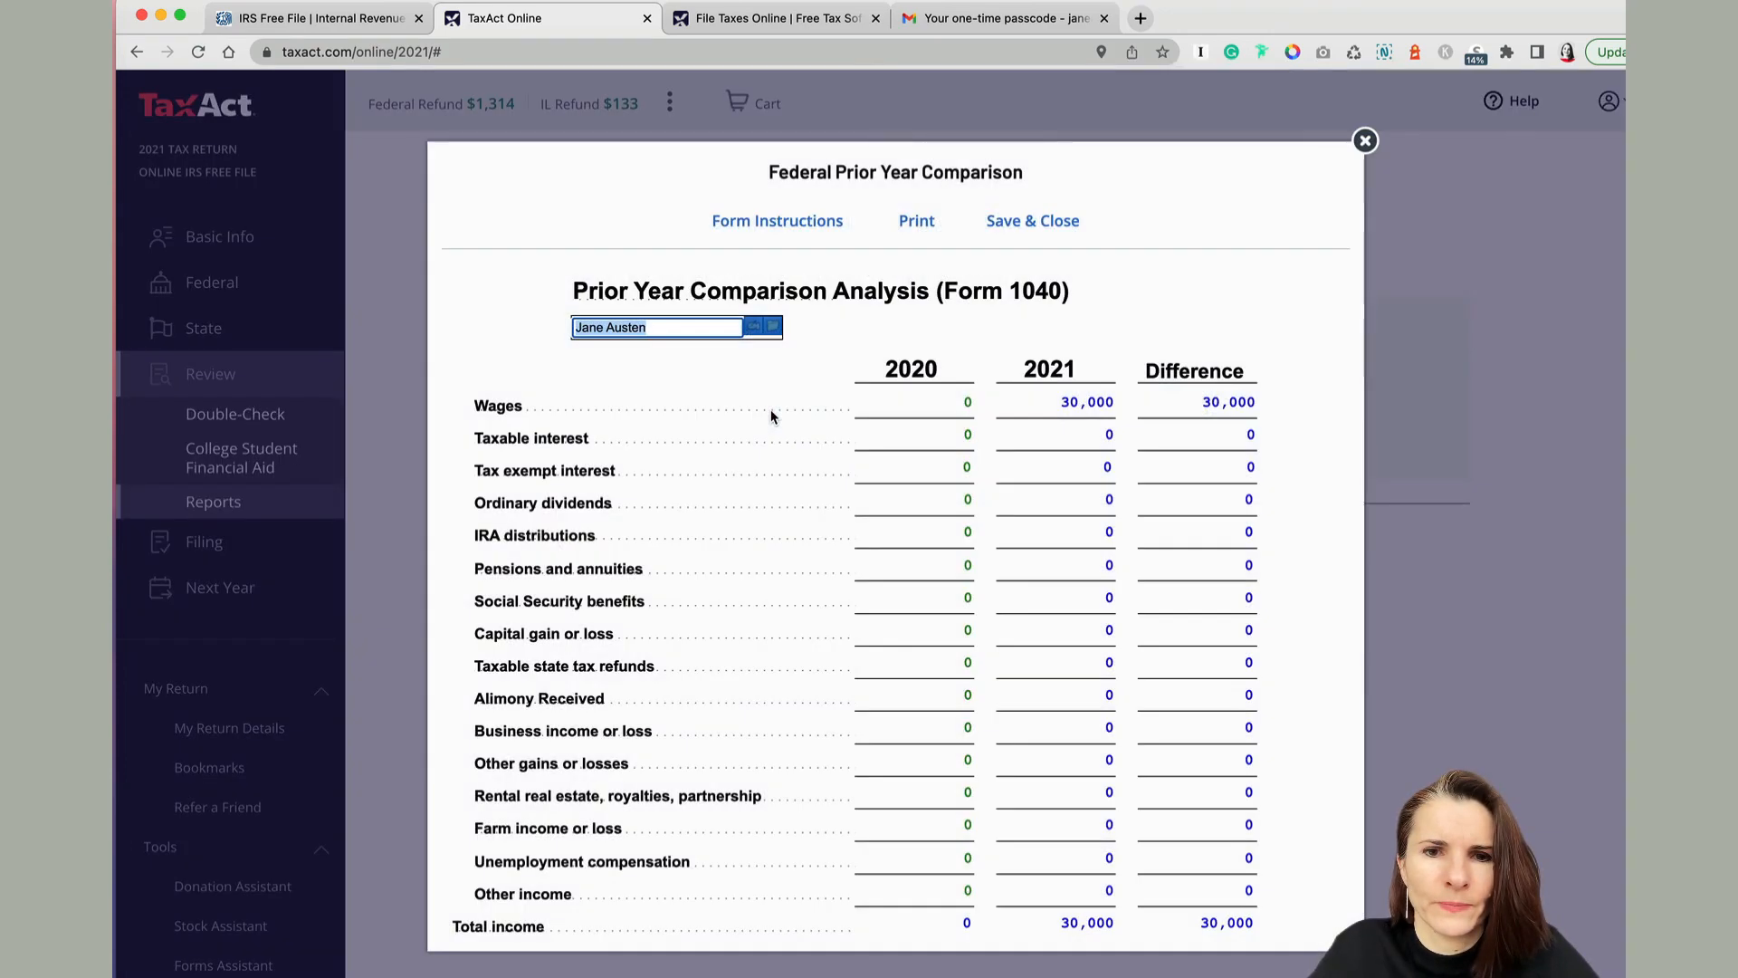
scroll(814, 494, down, 1)
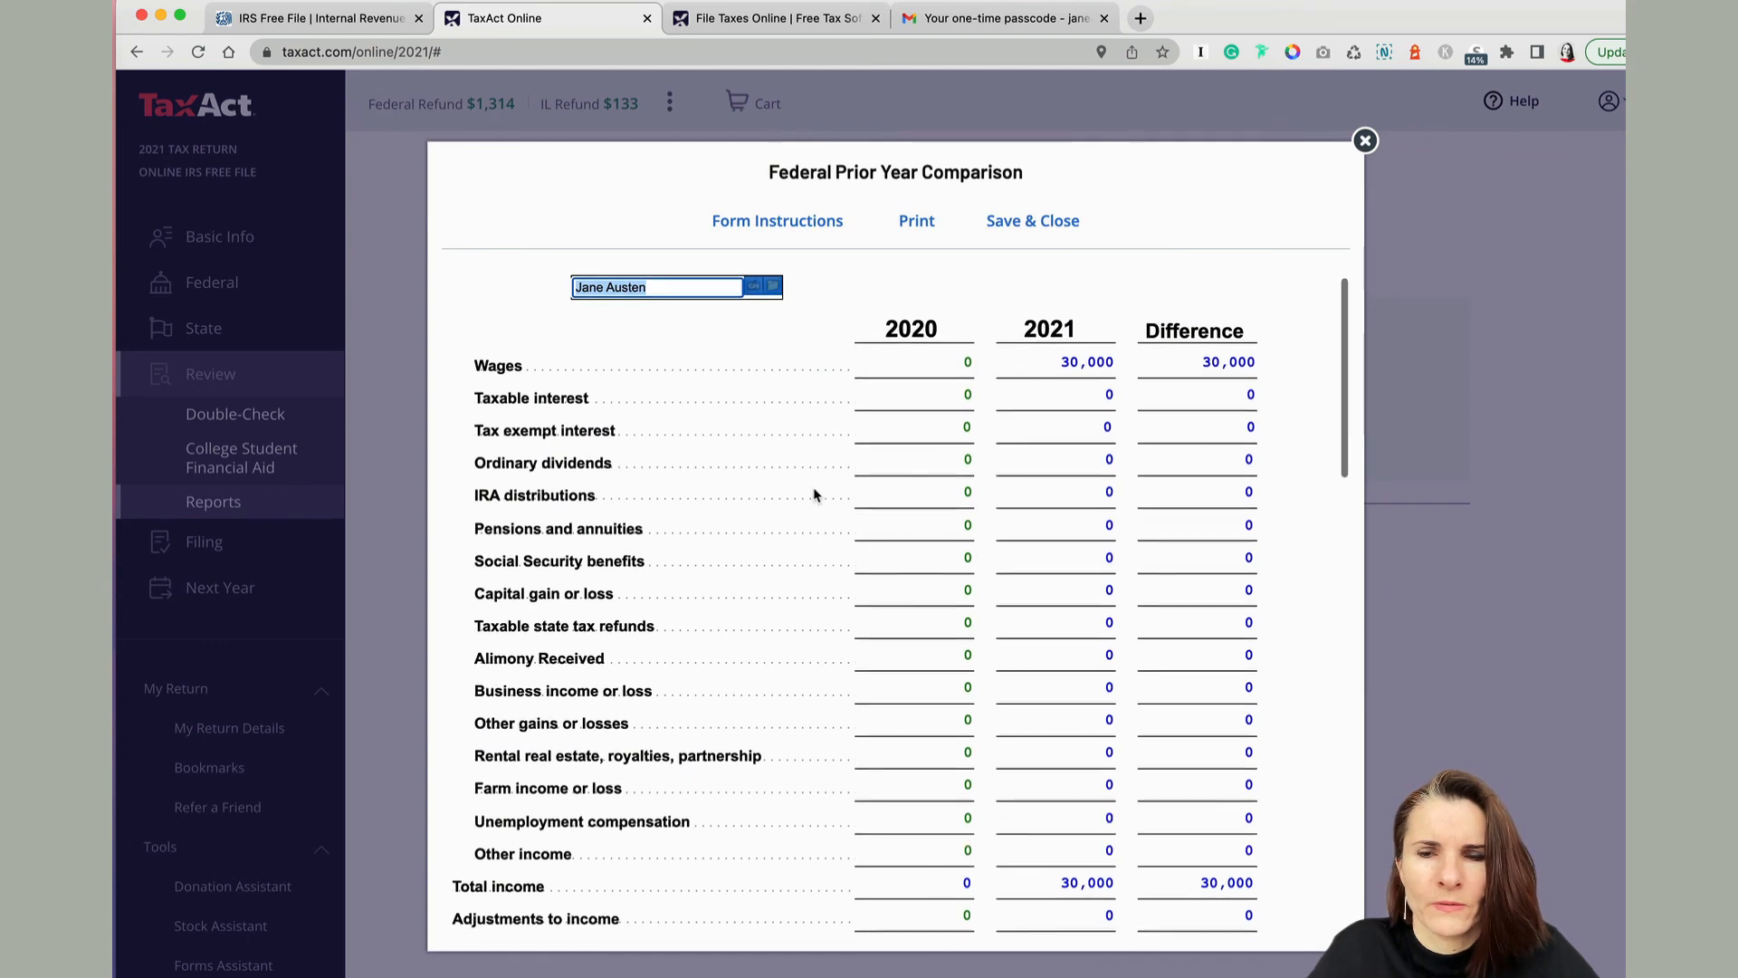
Set the 2020 wages to 25,000 in the prior year comparison and leave the interest rows unchanged
click(896, 364)
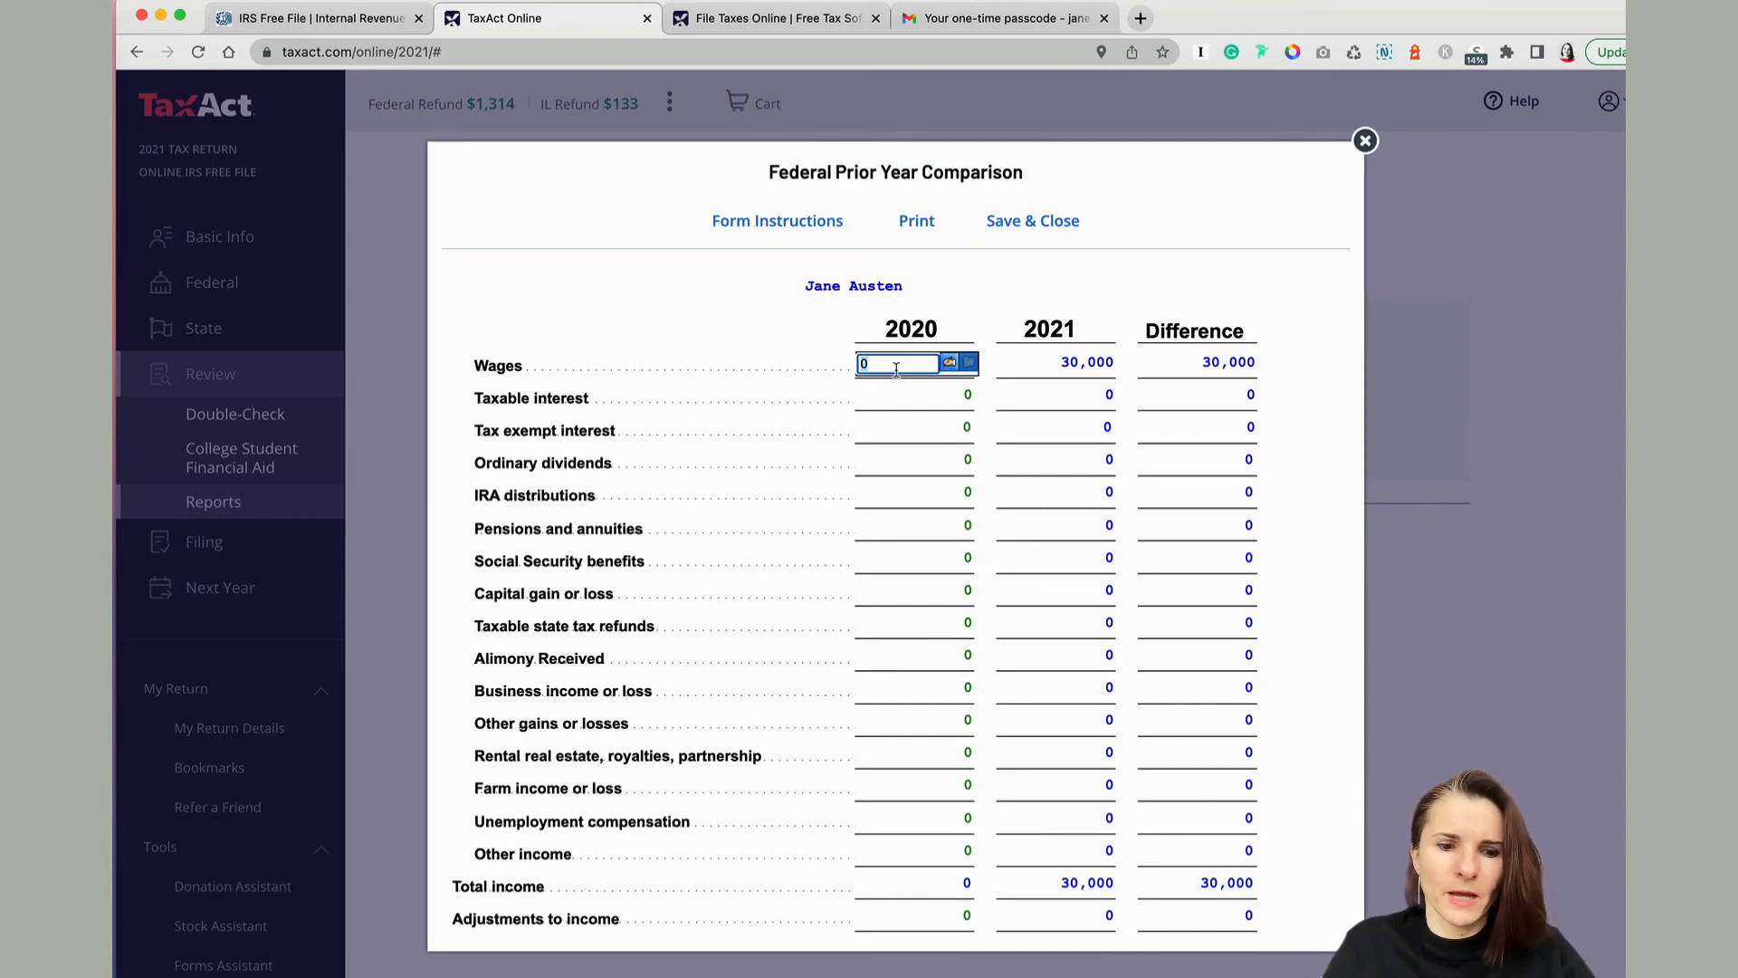
text(2500)
key(Tab)
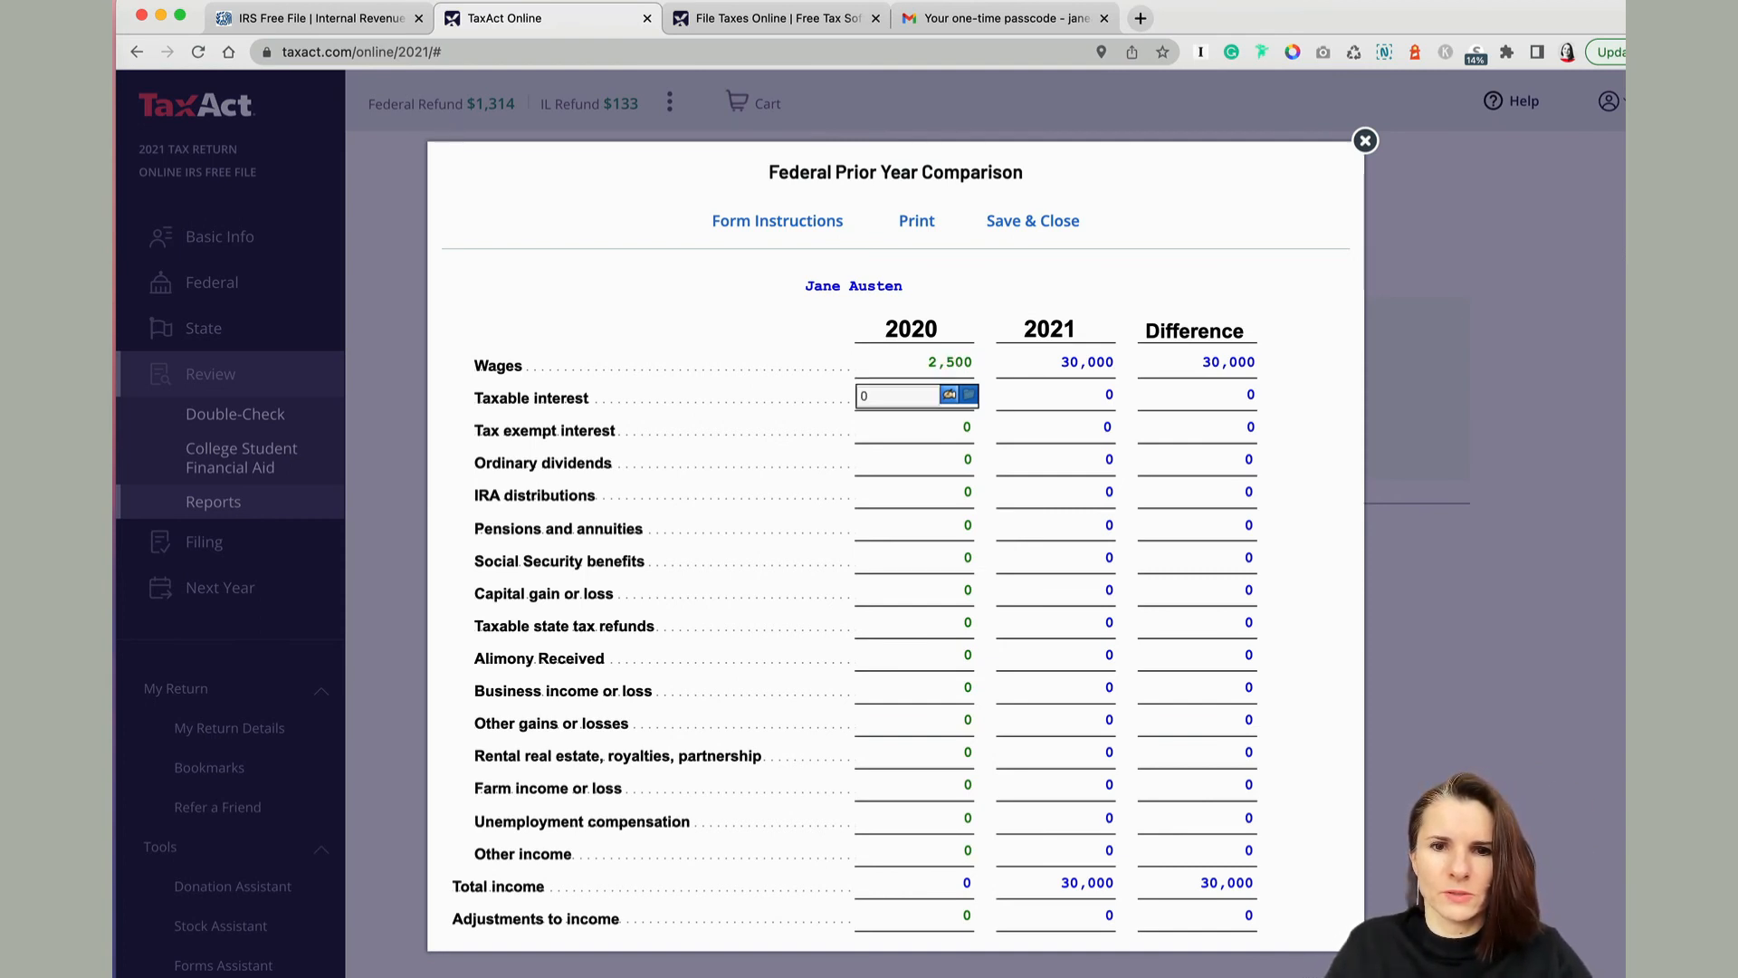
click(940, 363)
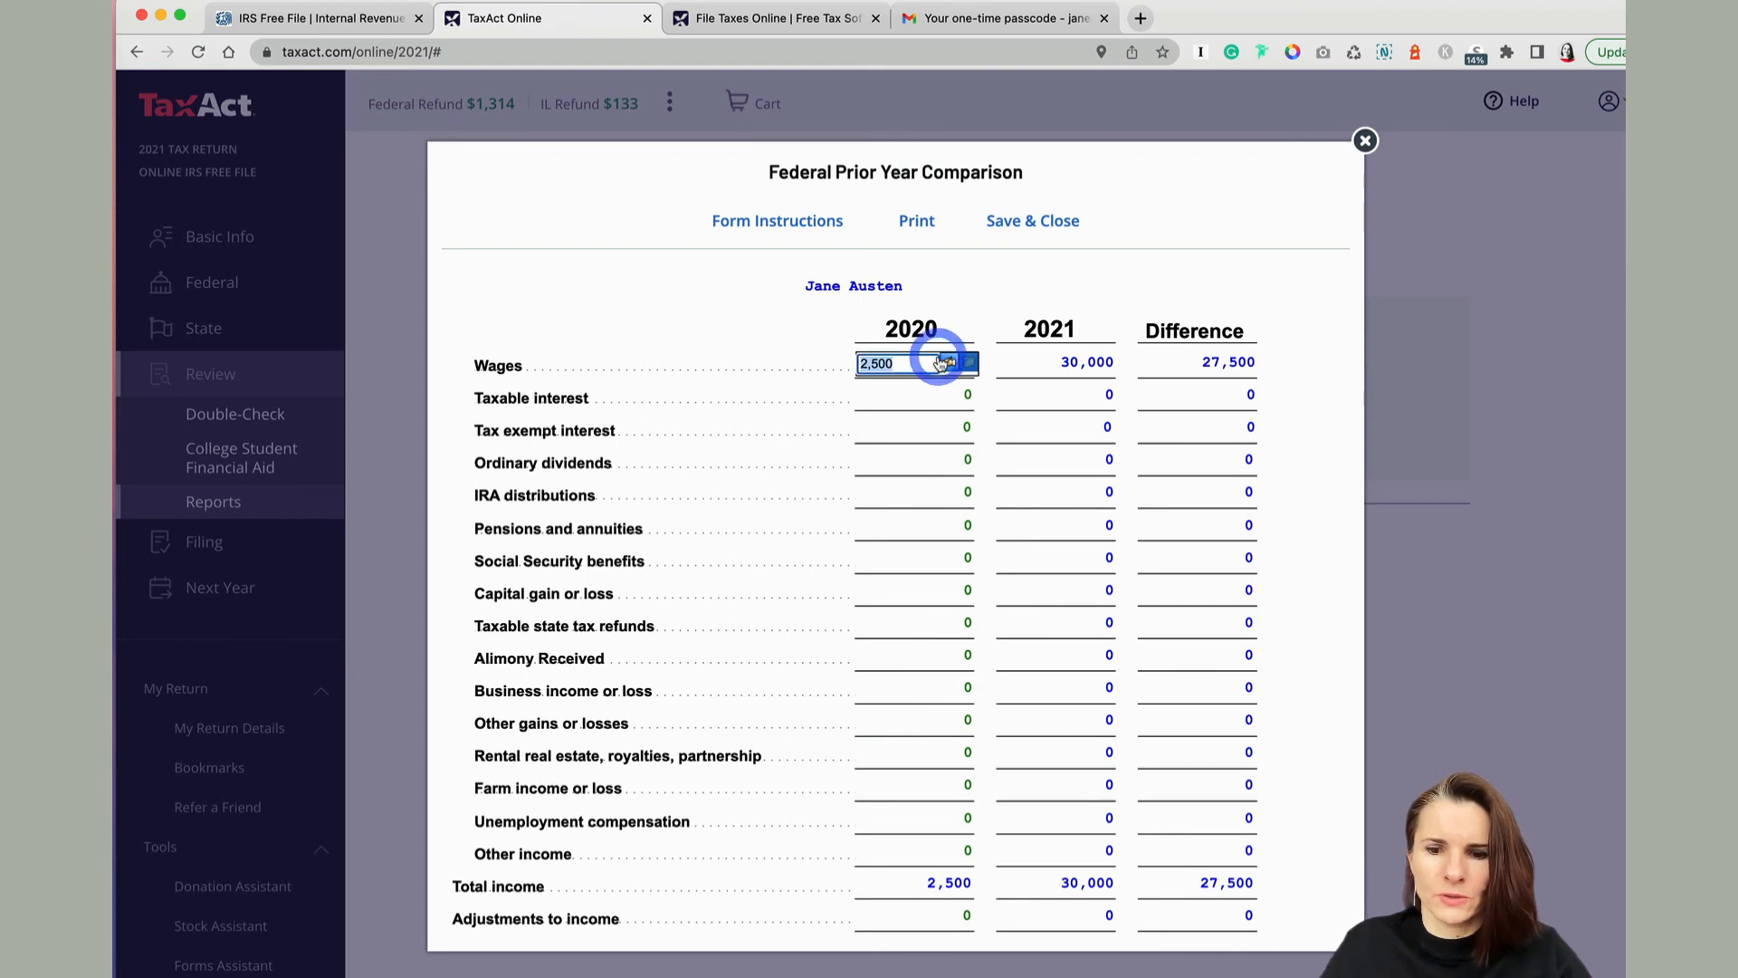
text(2)
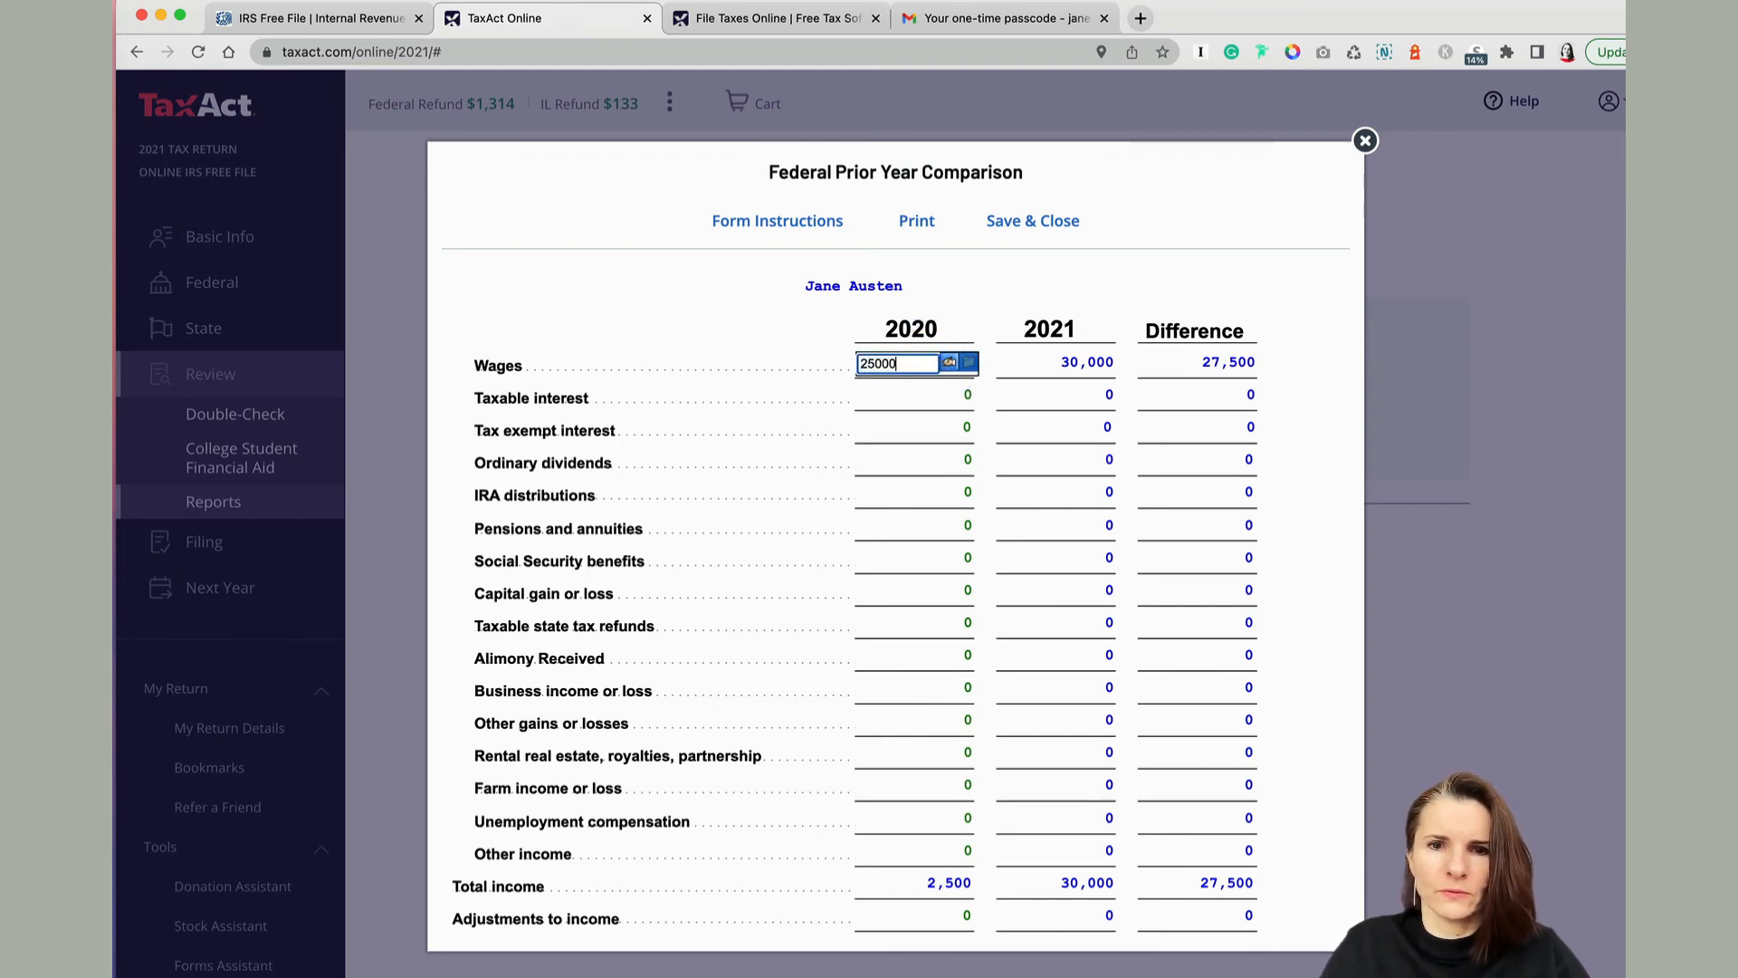
text(5,000)
key(Tab)
key(Tab)
key(Tab)
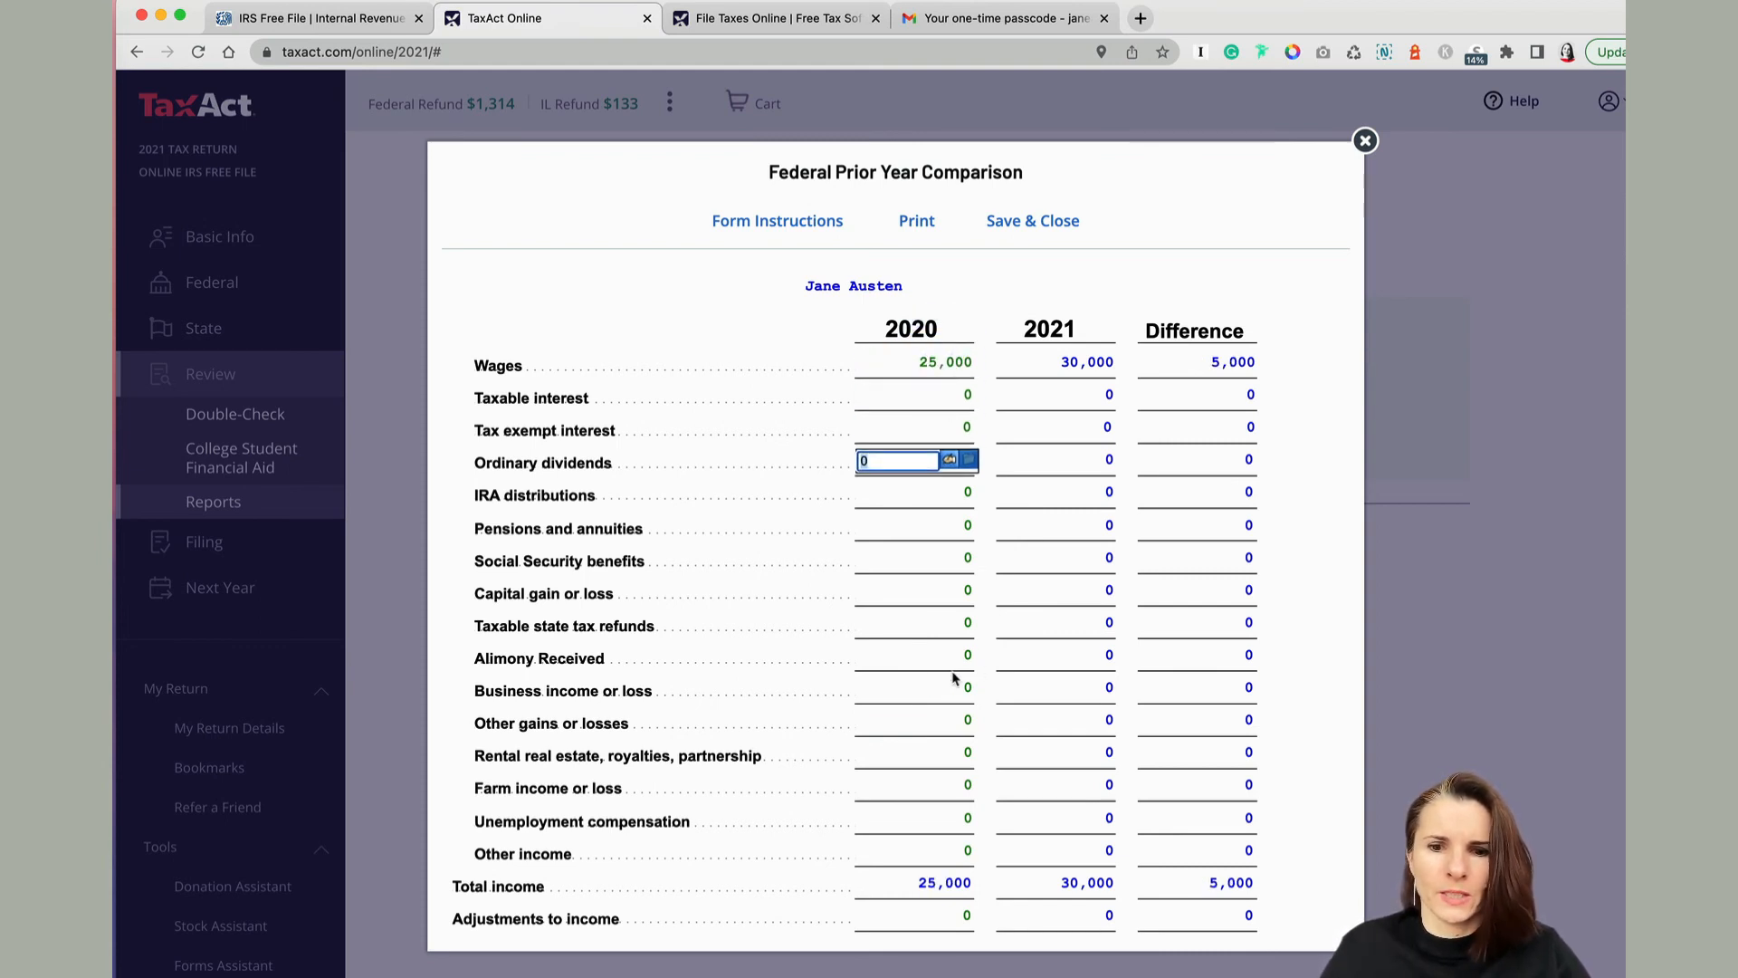
Set the 2020 standard or itemized deductions to 12,450 in the prior year comparison
scroll(910, 715, down, 6)
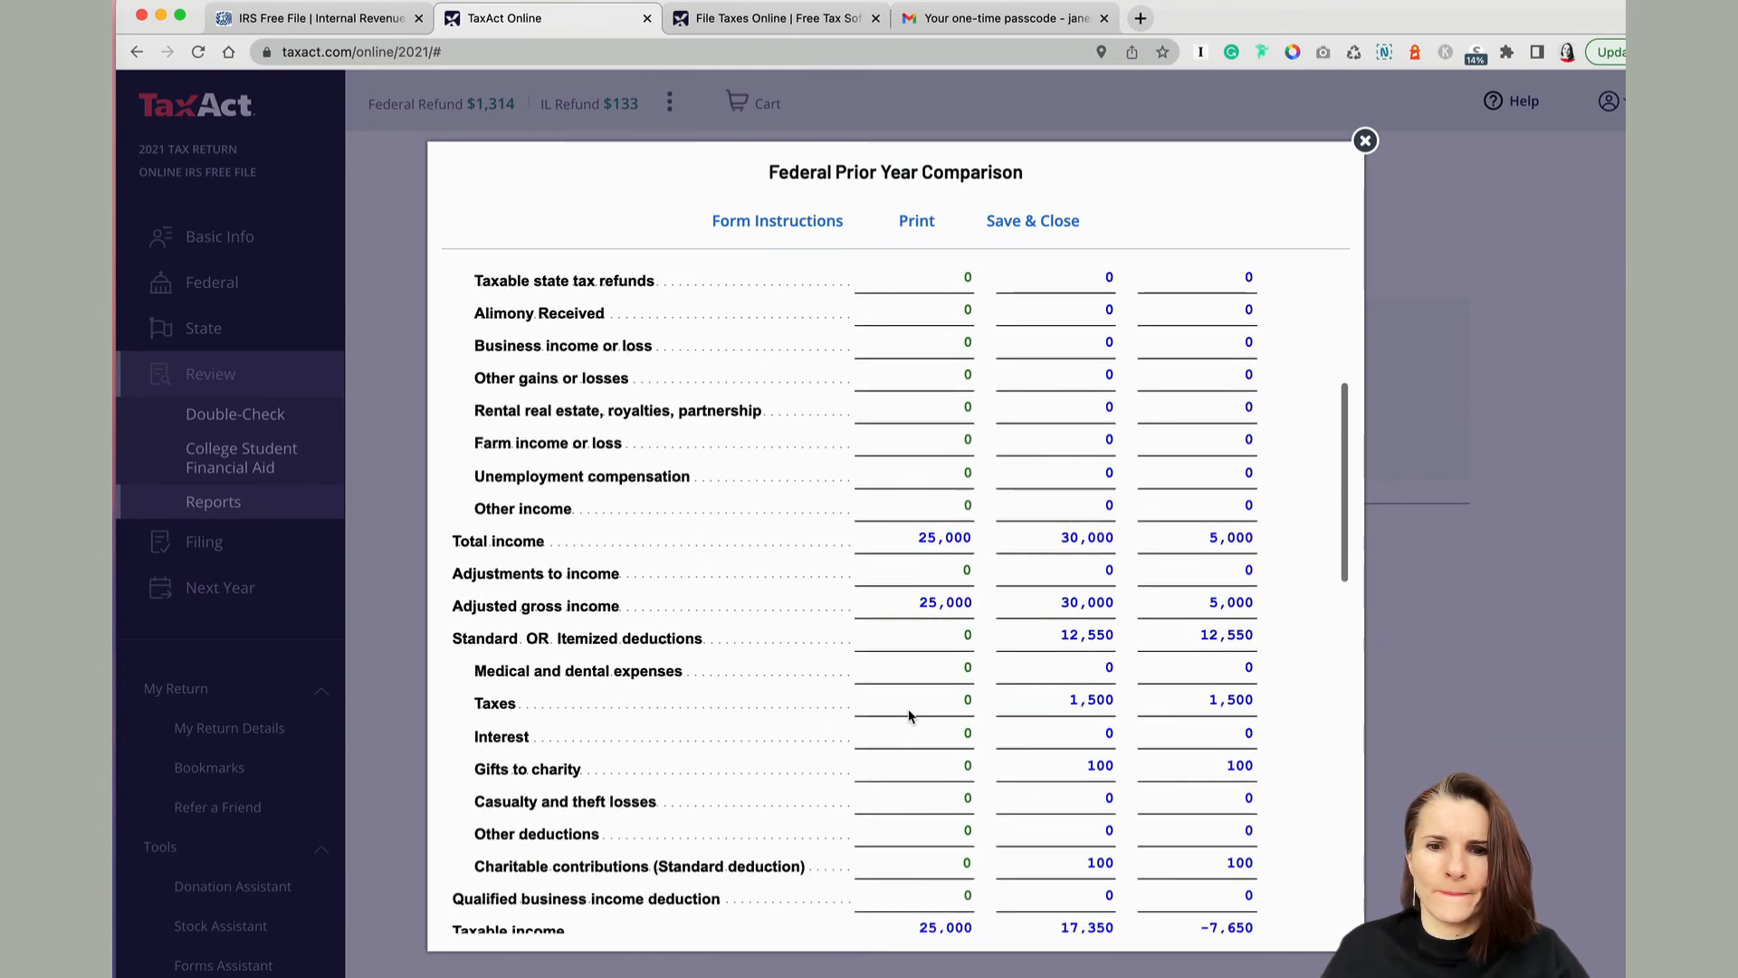
scroll(910, 715, down, 1)
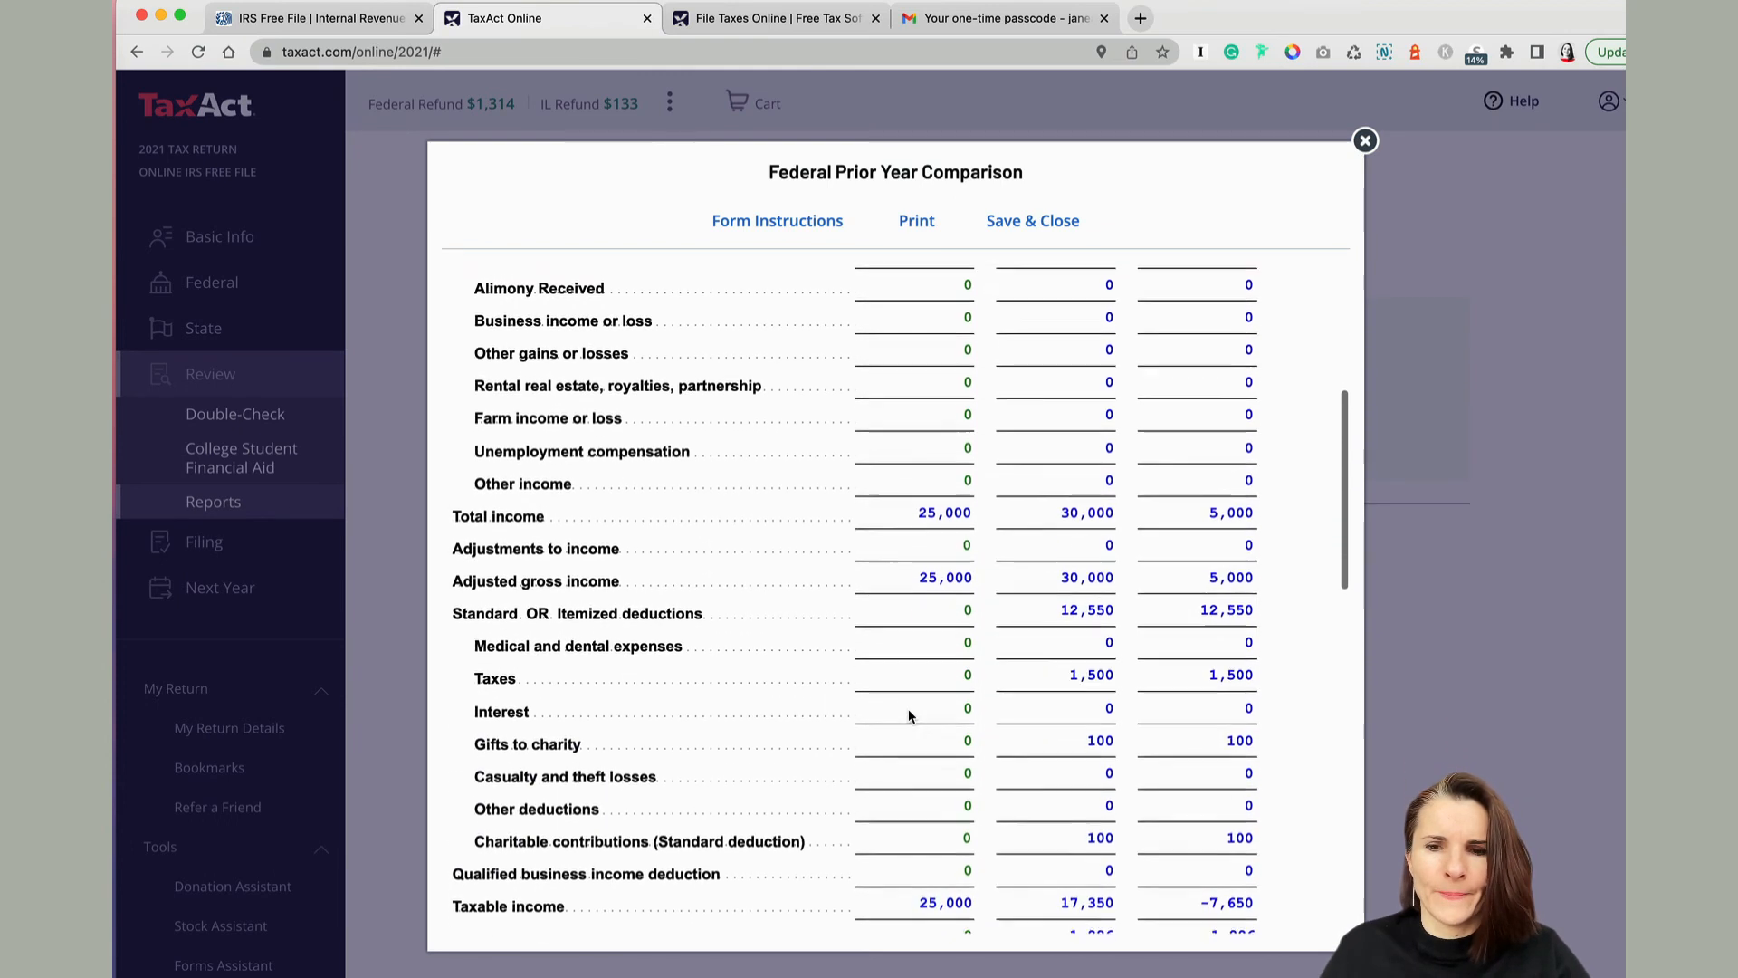
click(958, 602)
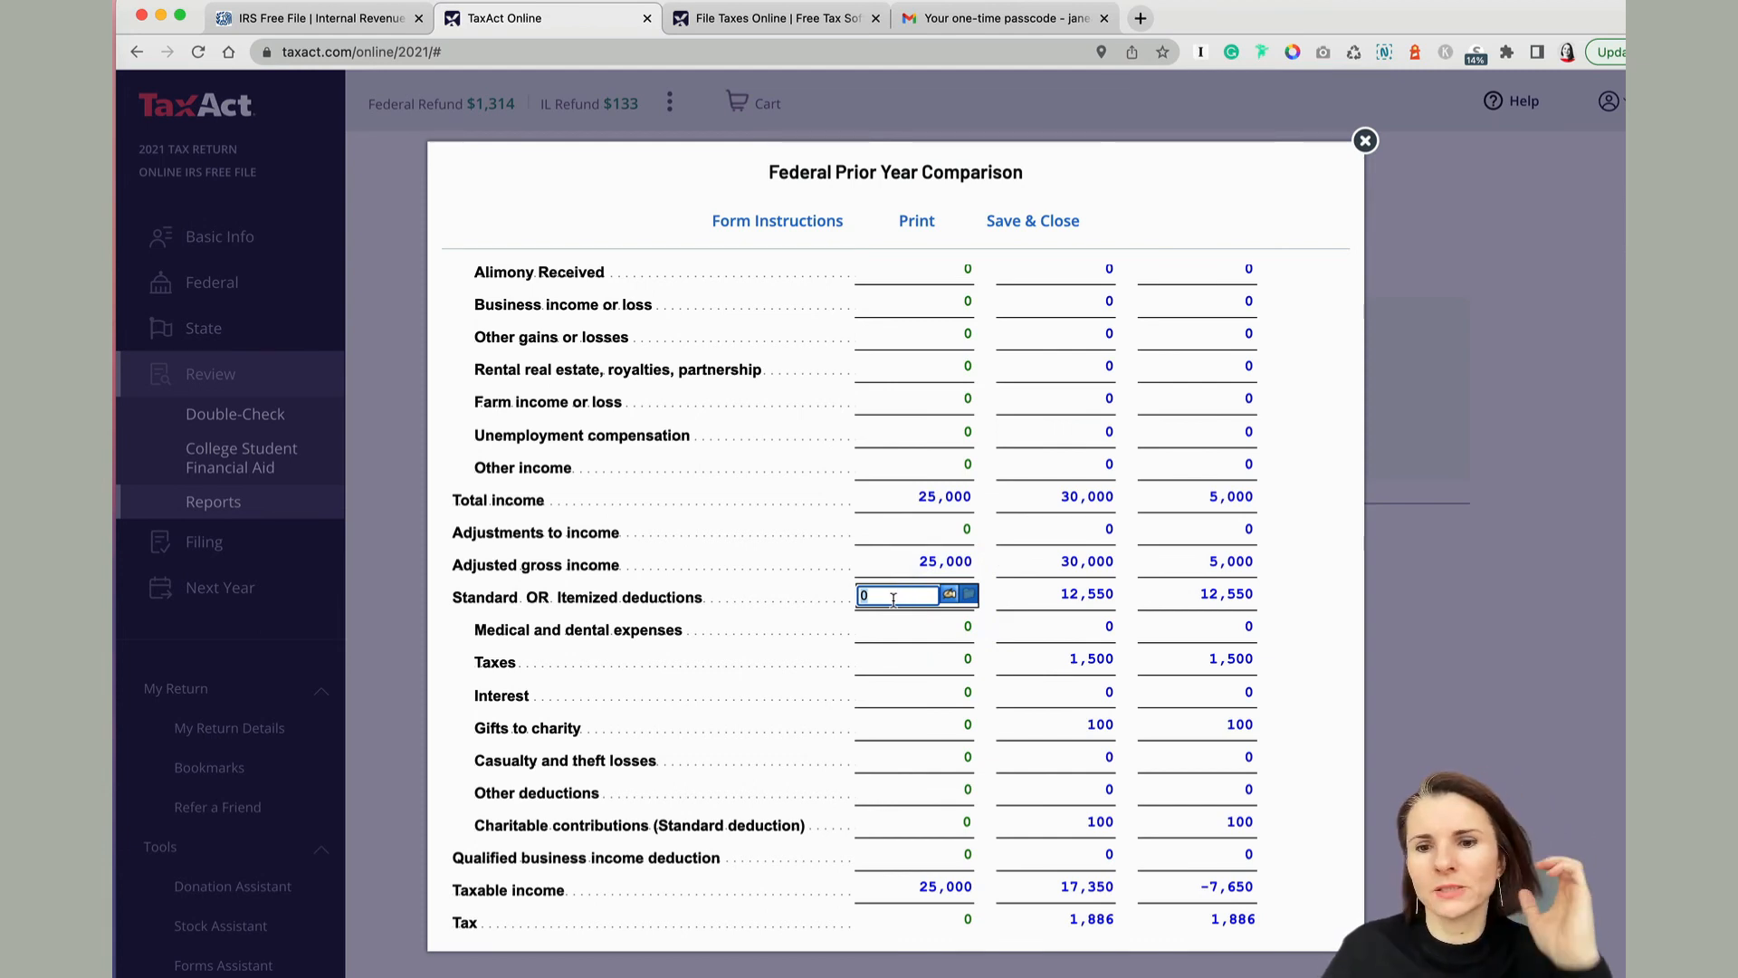
text(1245)
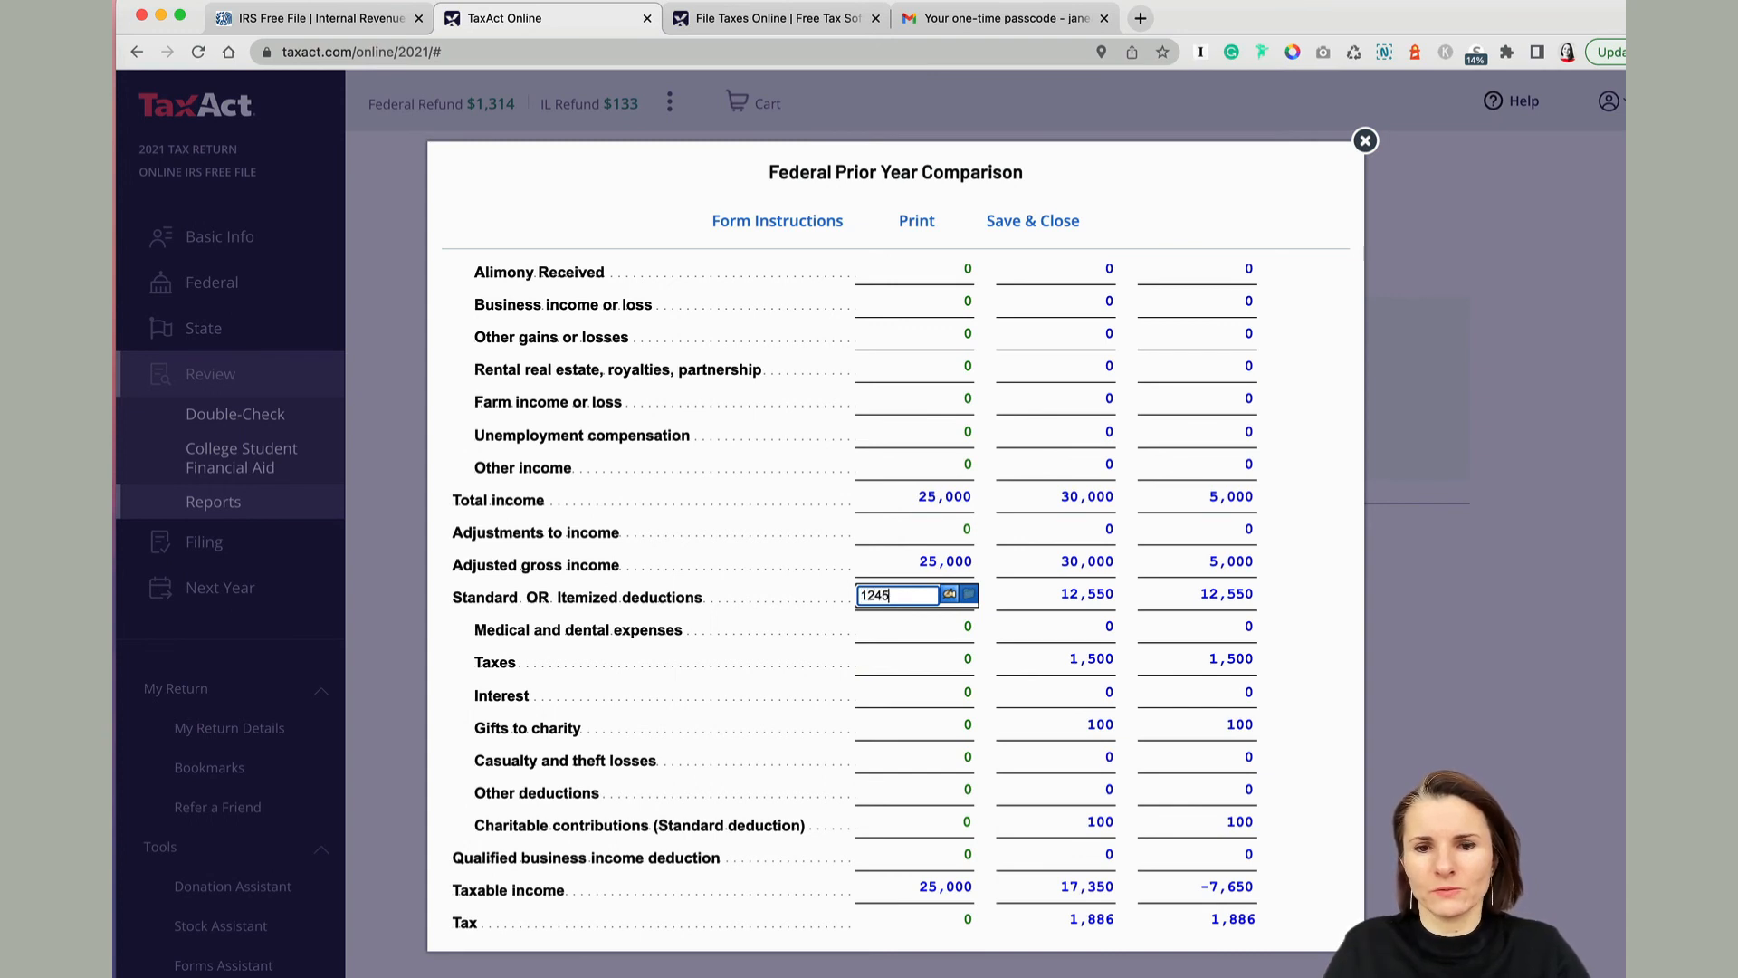
key(Tab)
Set the 2020 taxes deduction to 1,200 and look over the tax and credit rows below it
scroll(906, 702, down, 2)
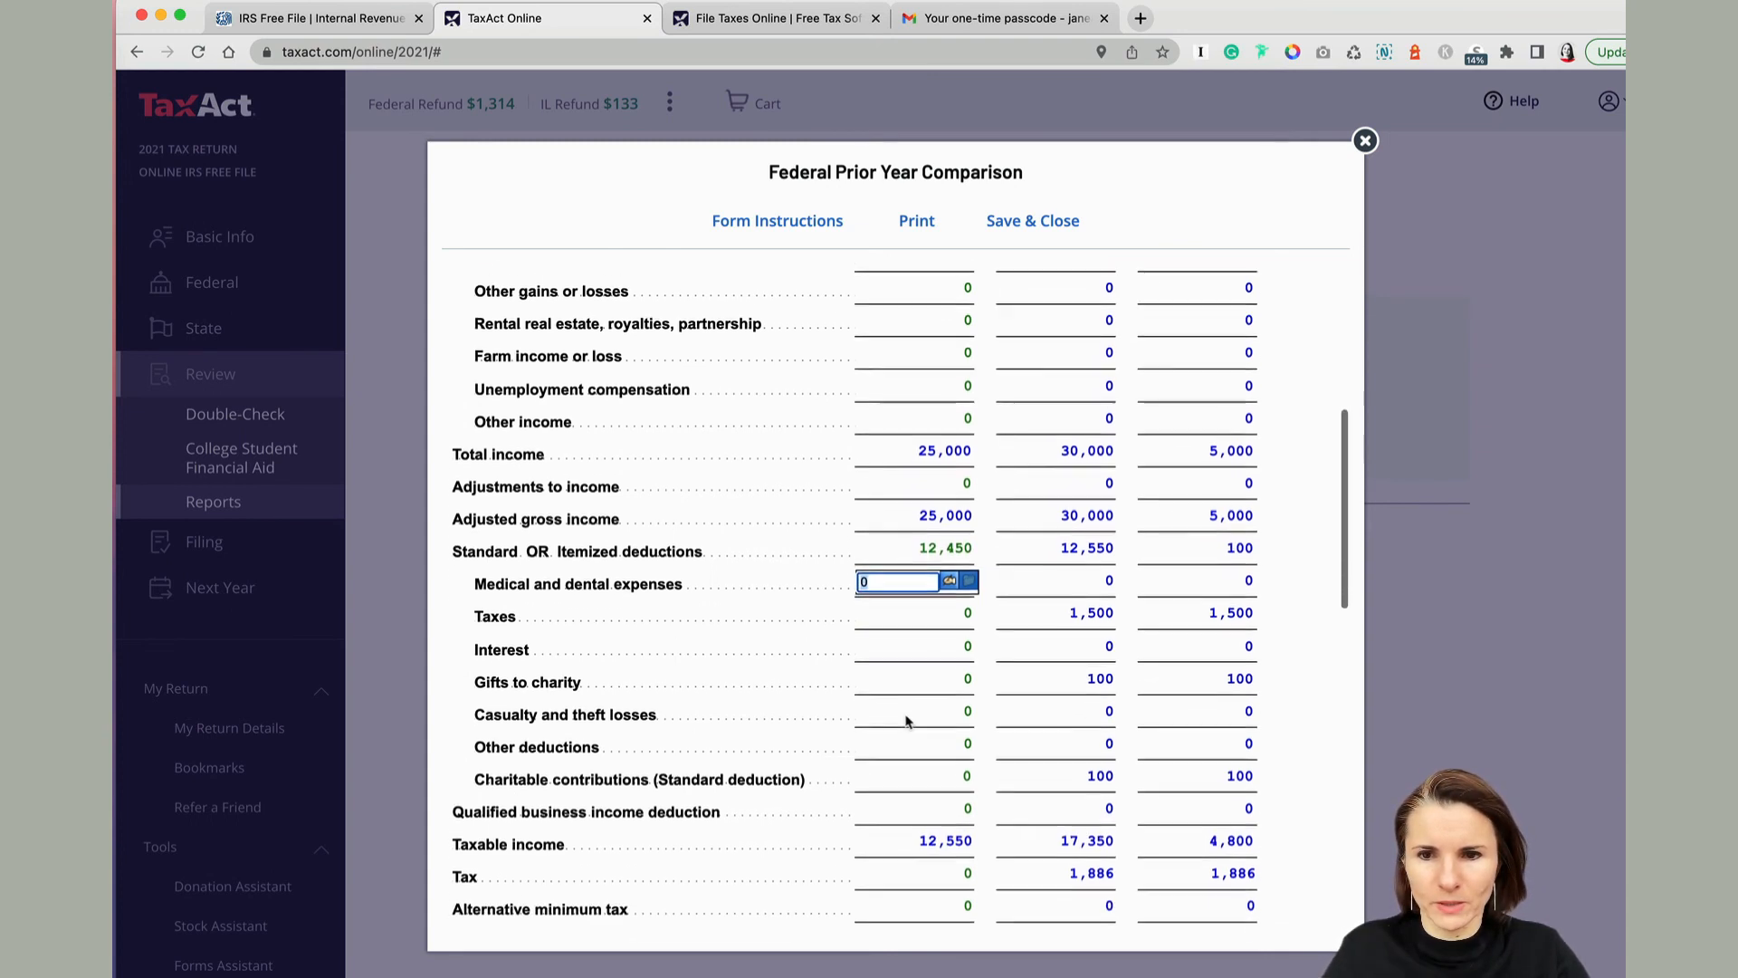
click(901, 602)
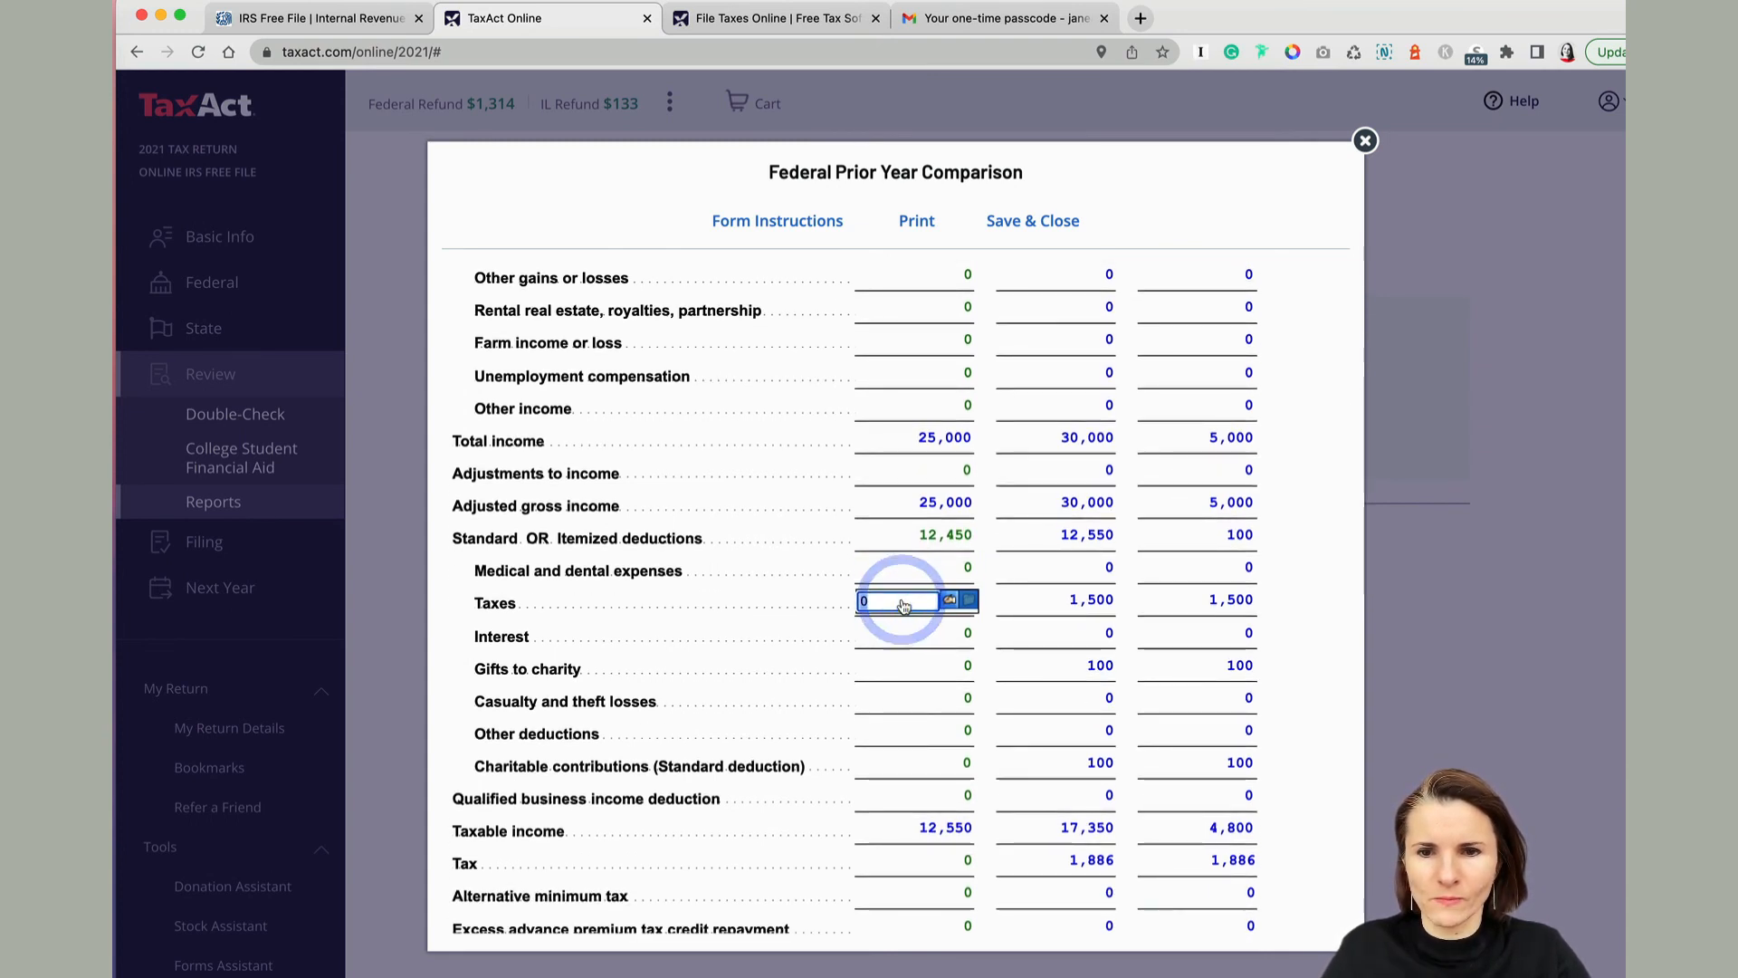
text(1200)
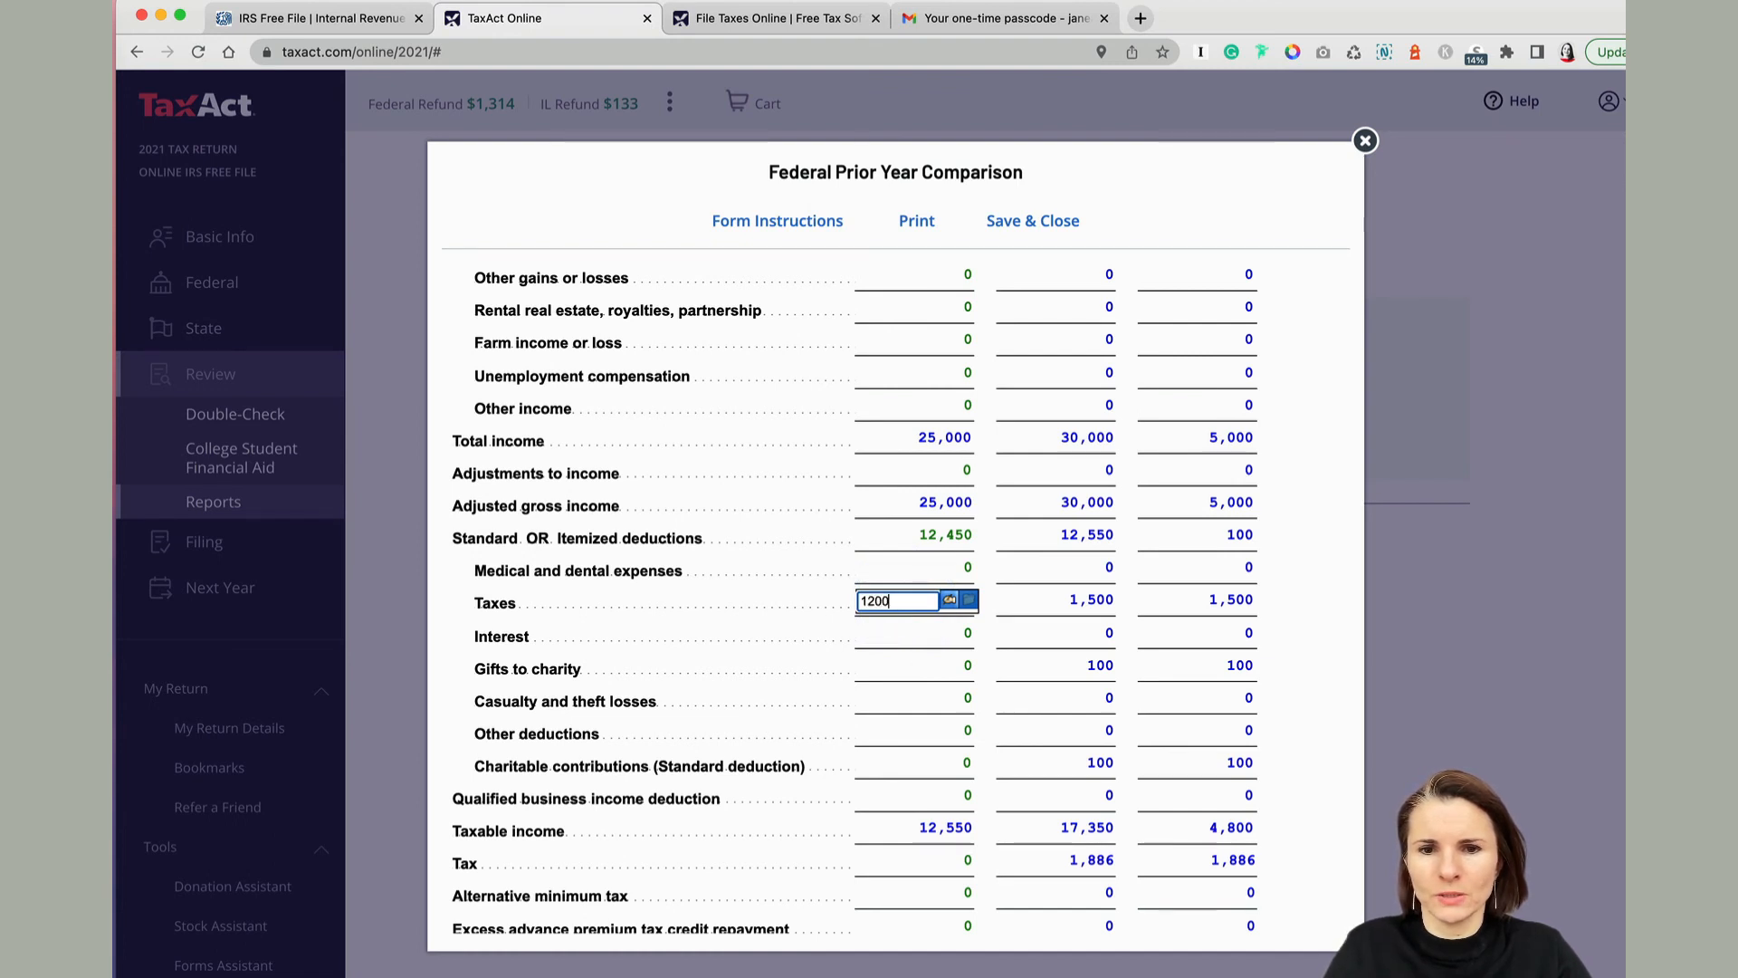
key(Tab)
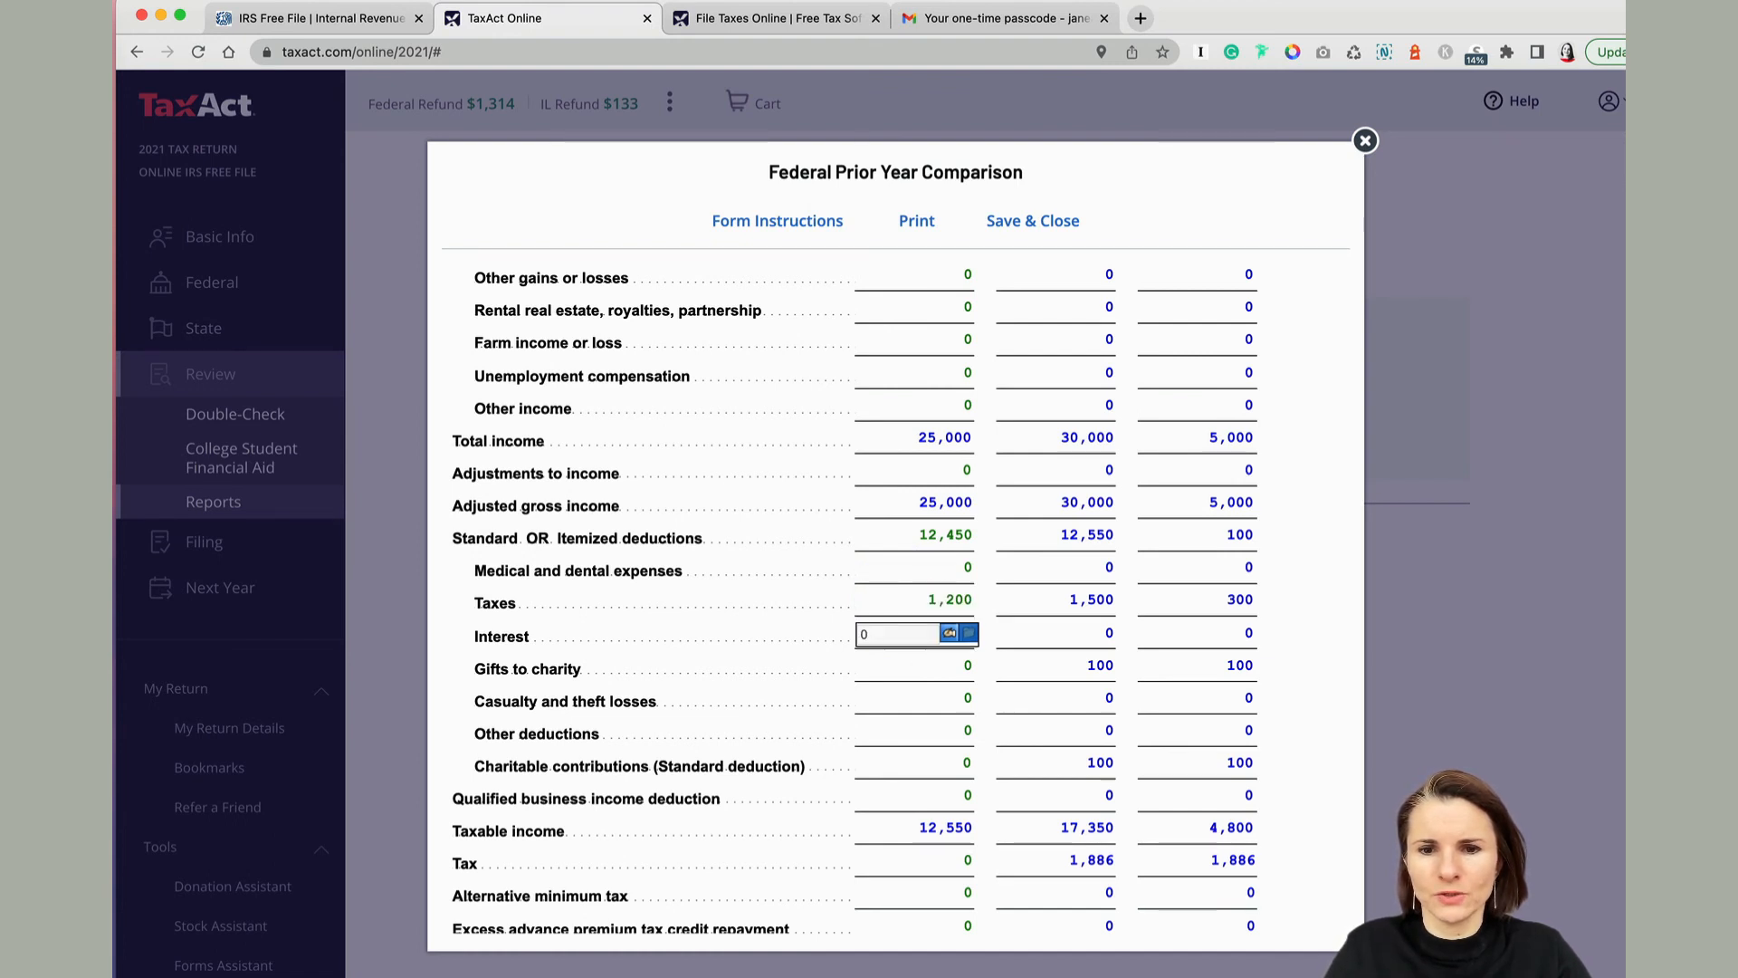
scroll(945, 822, down, 4)
scroll(944, 821, down, 2)
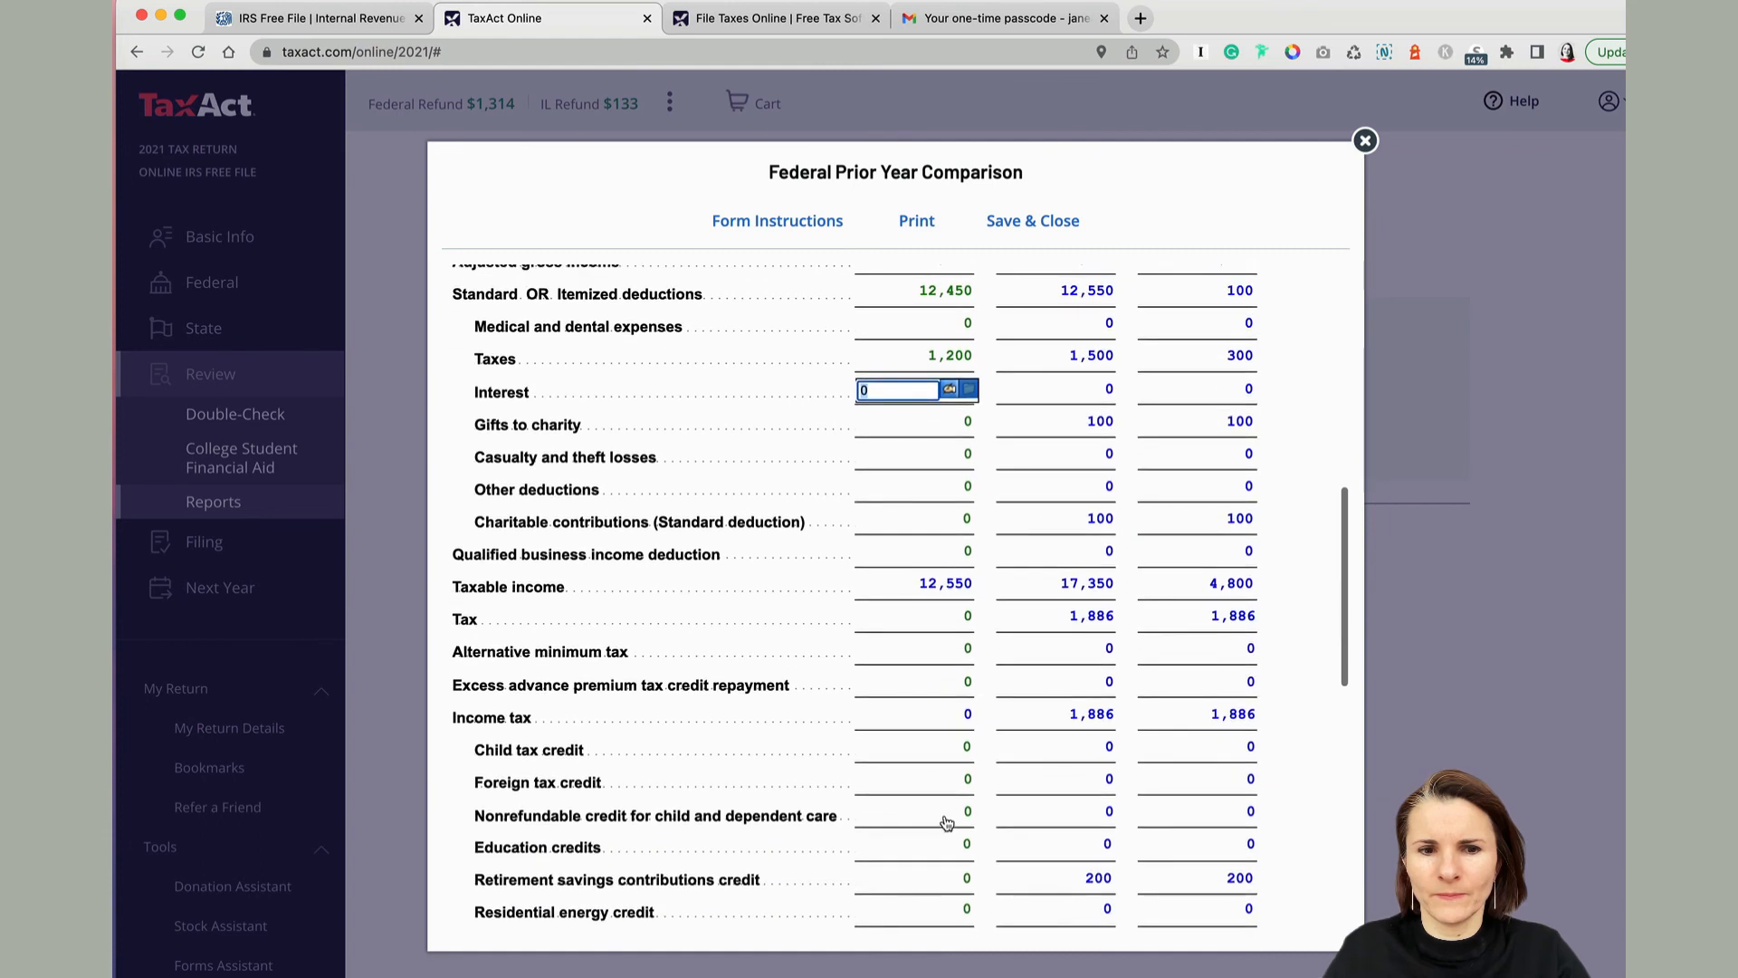
Try to enter 1,600 as the 2020 income tax in the prior year comparison and dismiss the alerts
click(938, 719)
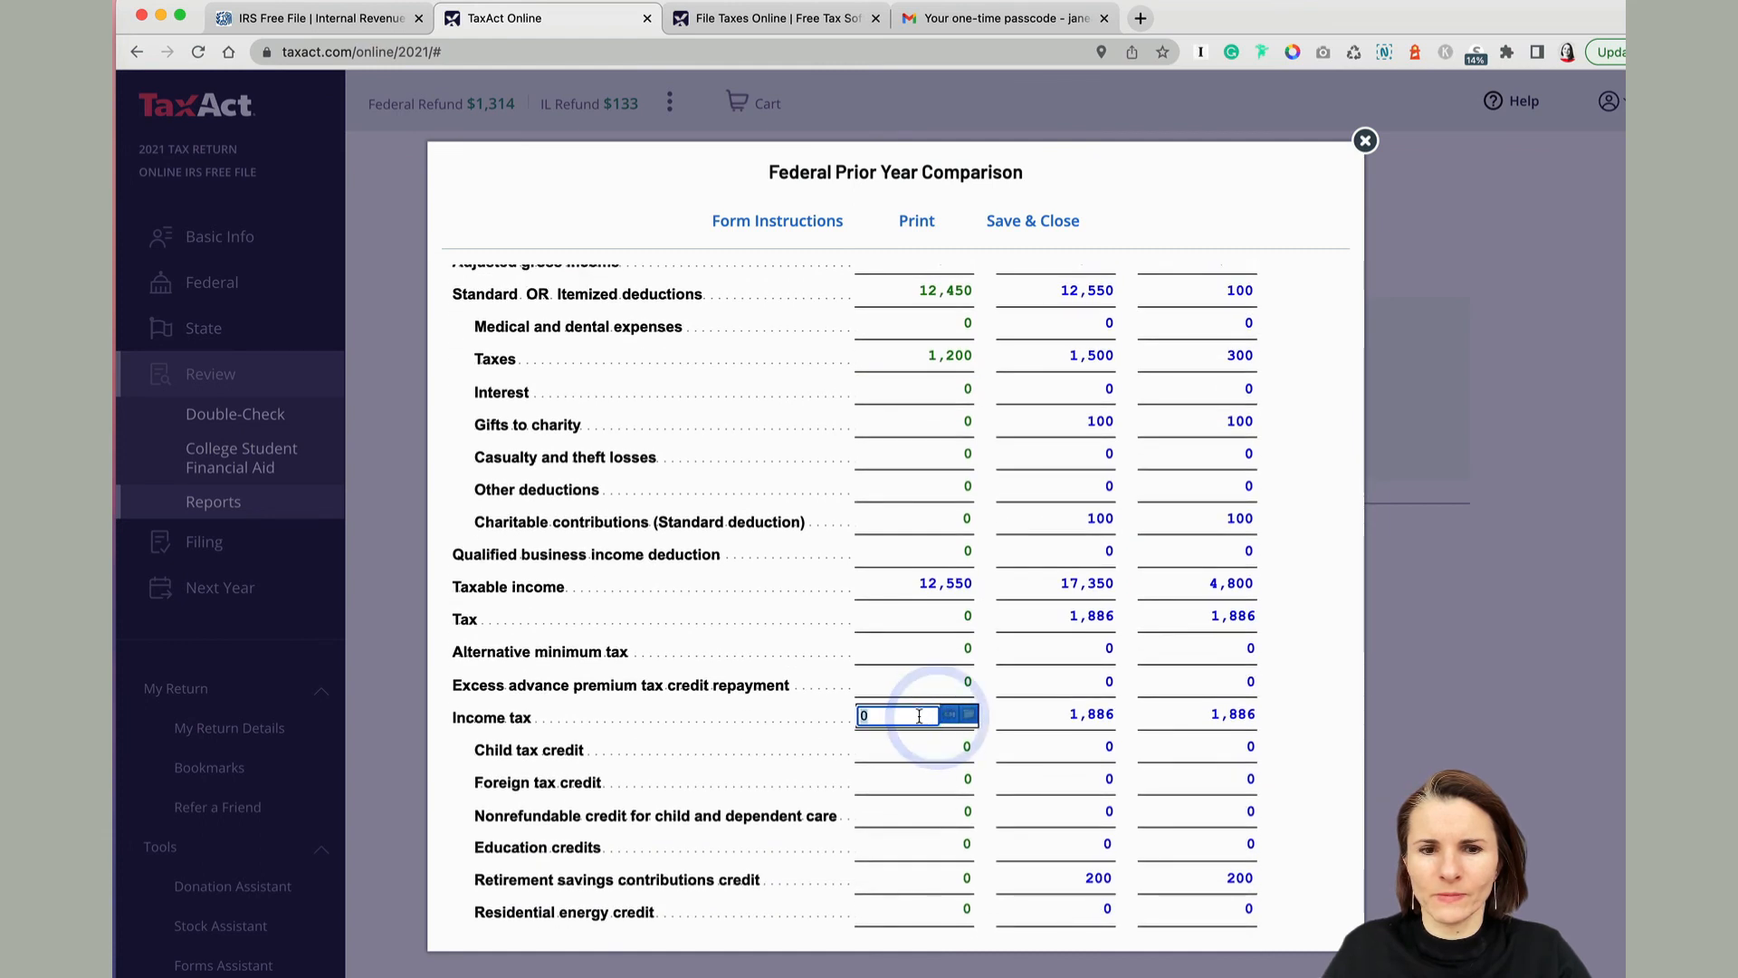
click(919, 716)
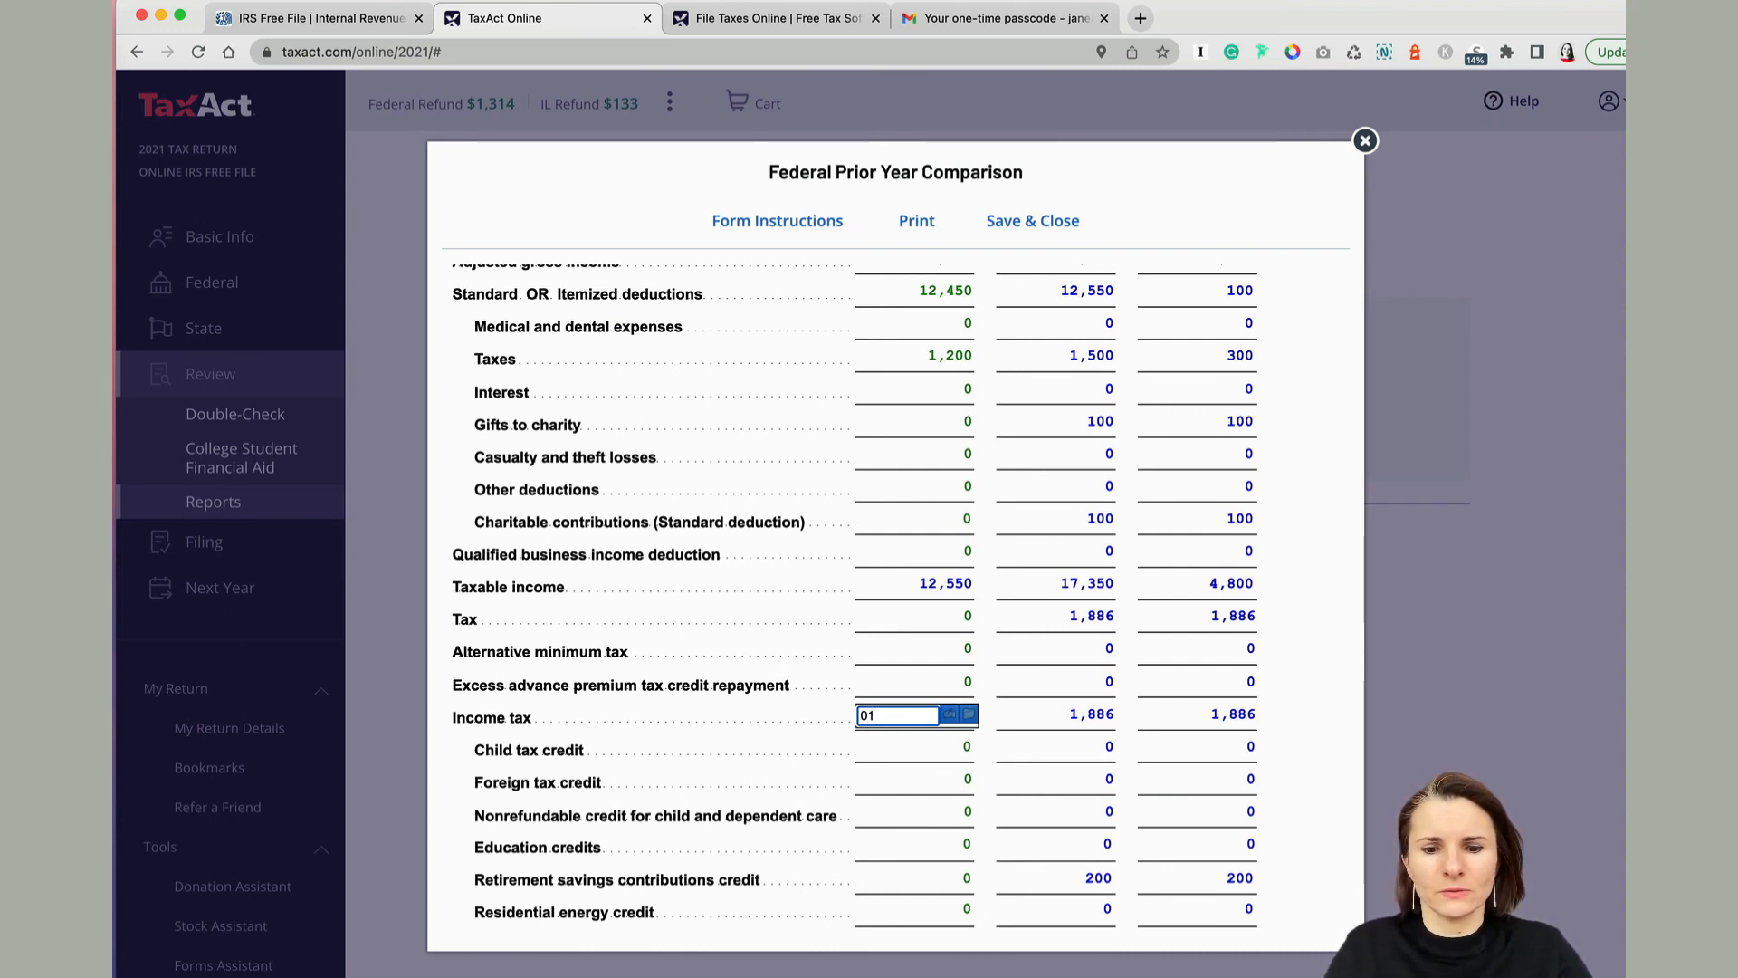
text(600)
key(Tab)
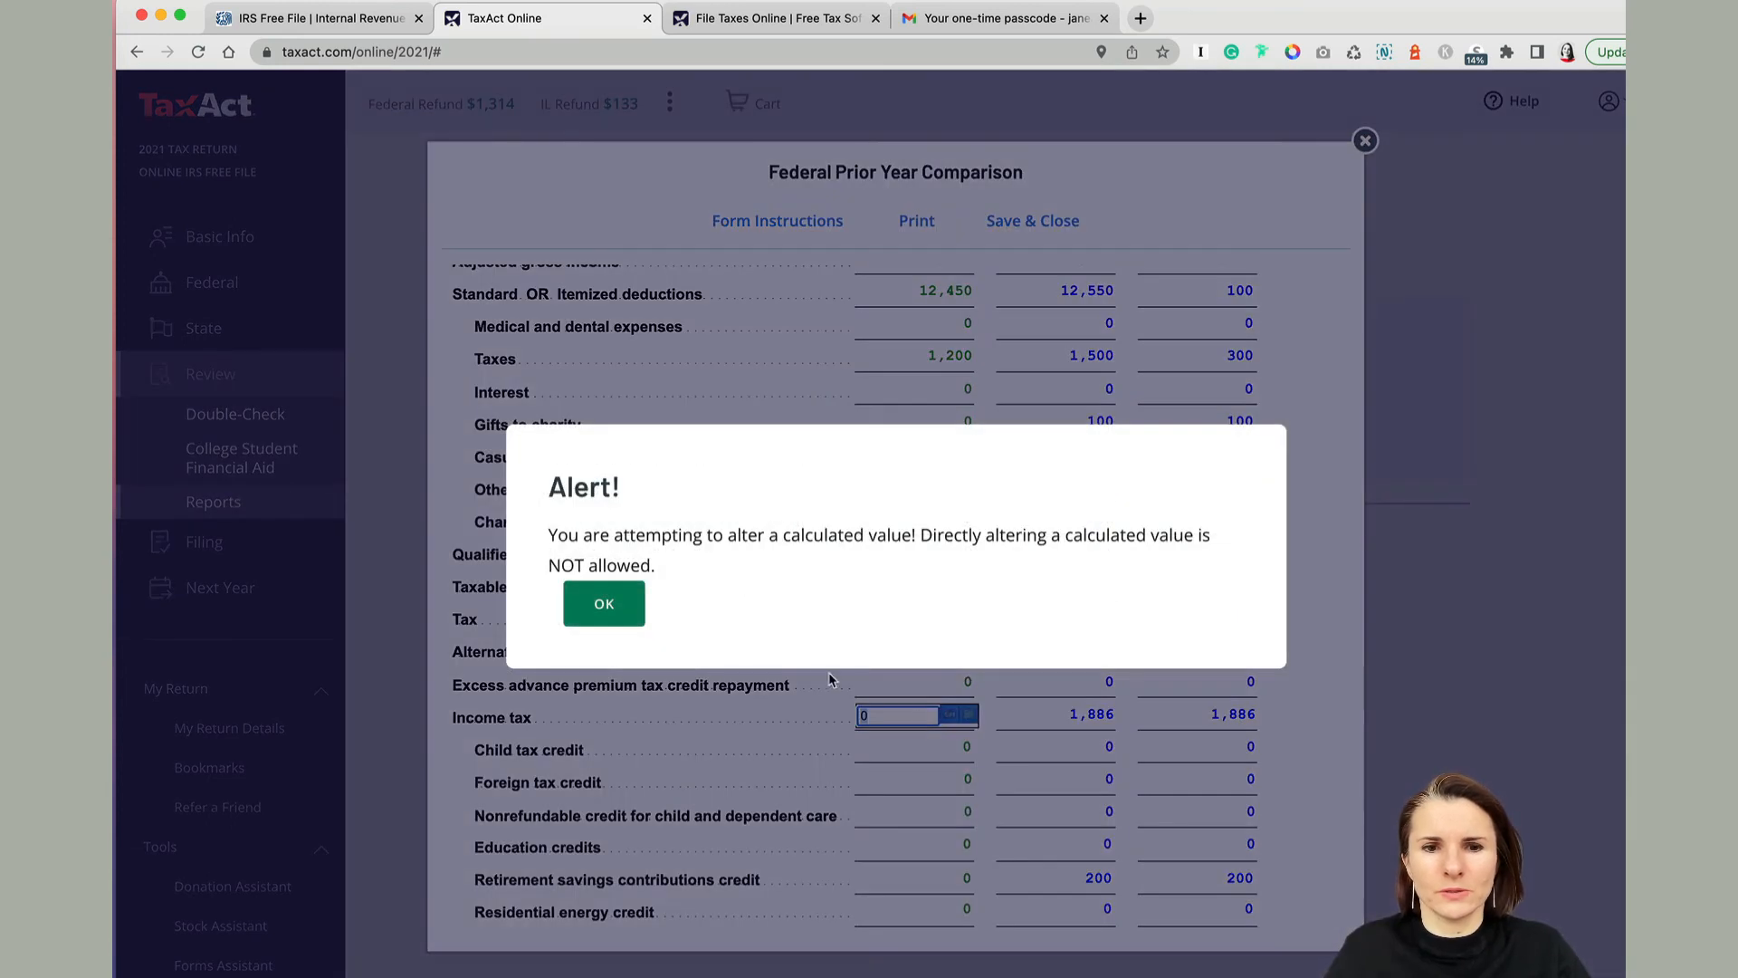
click(616, 609)
click(883, 715)
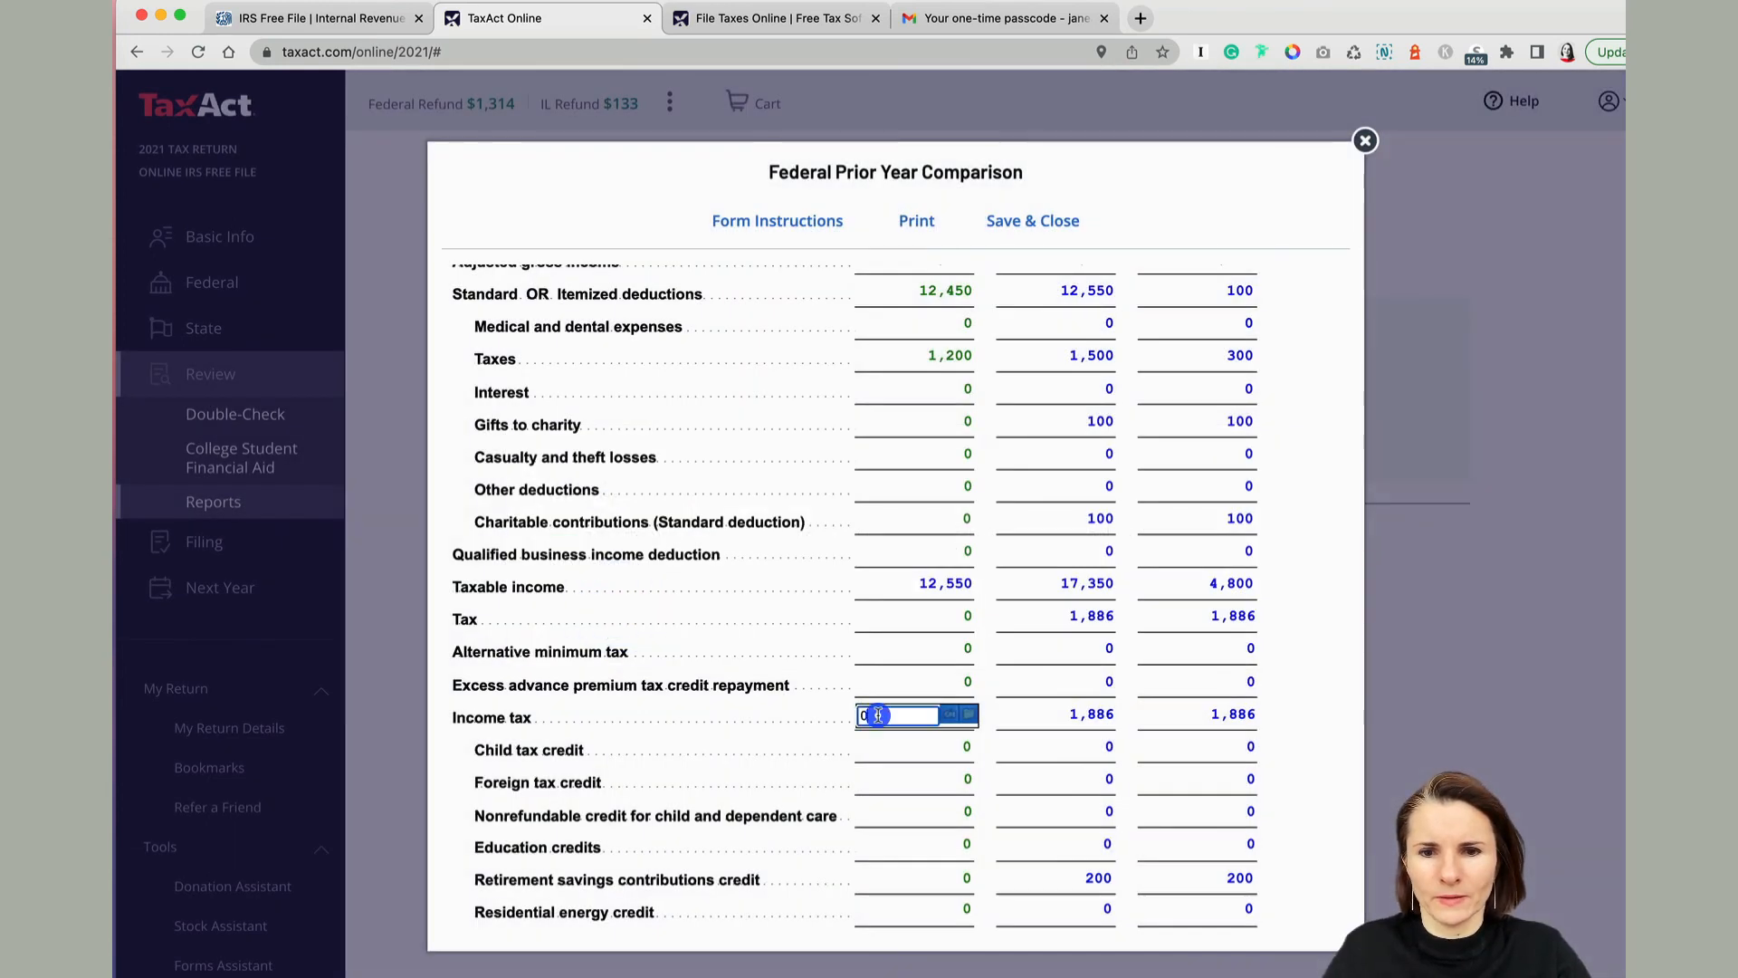
text(16)
key(Tab)
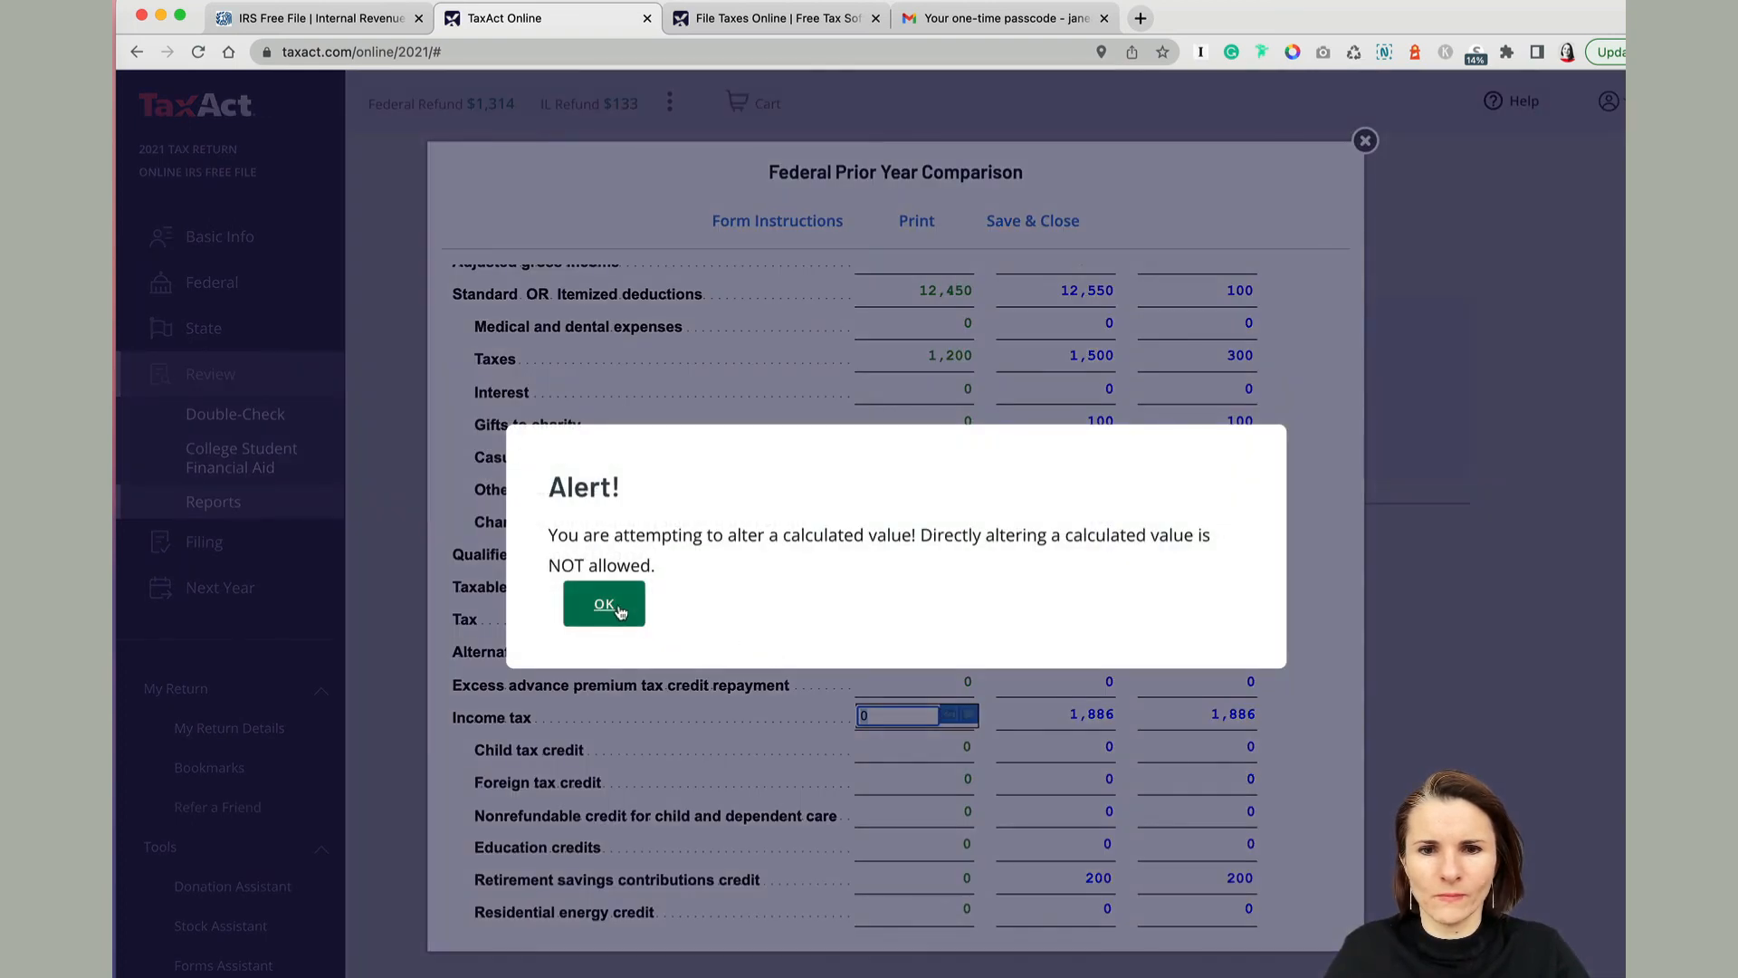
click(621, 608)
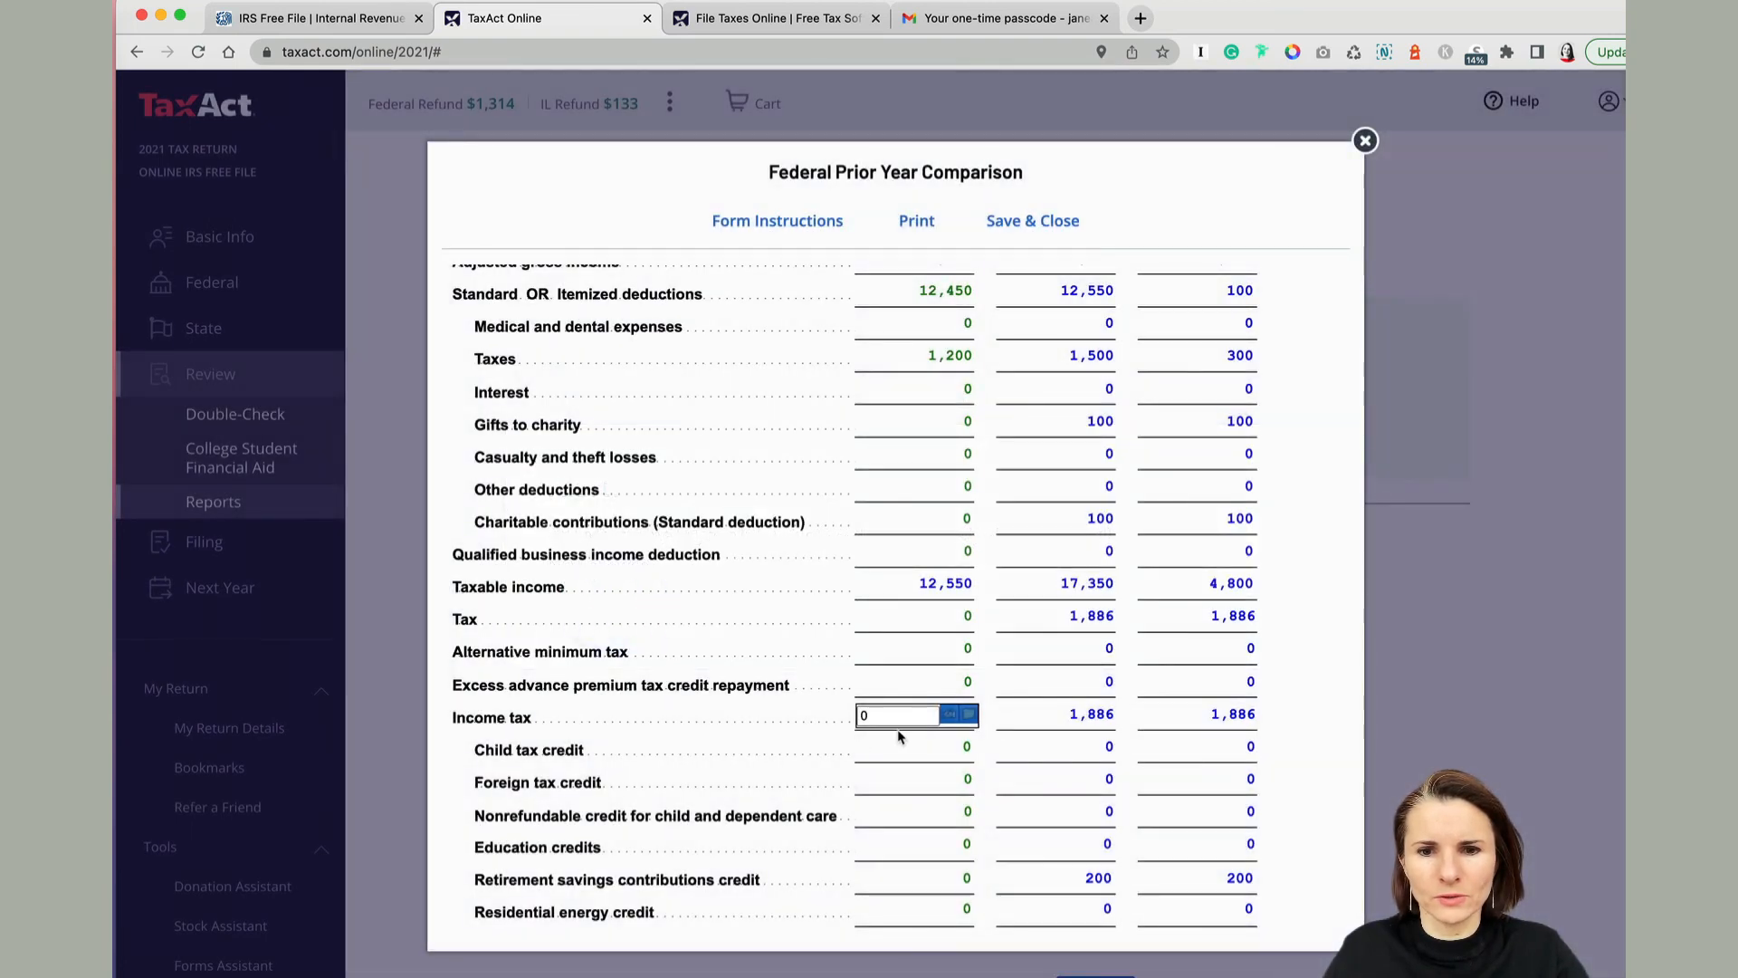
click(930, 746)
click(958, 714)
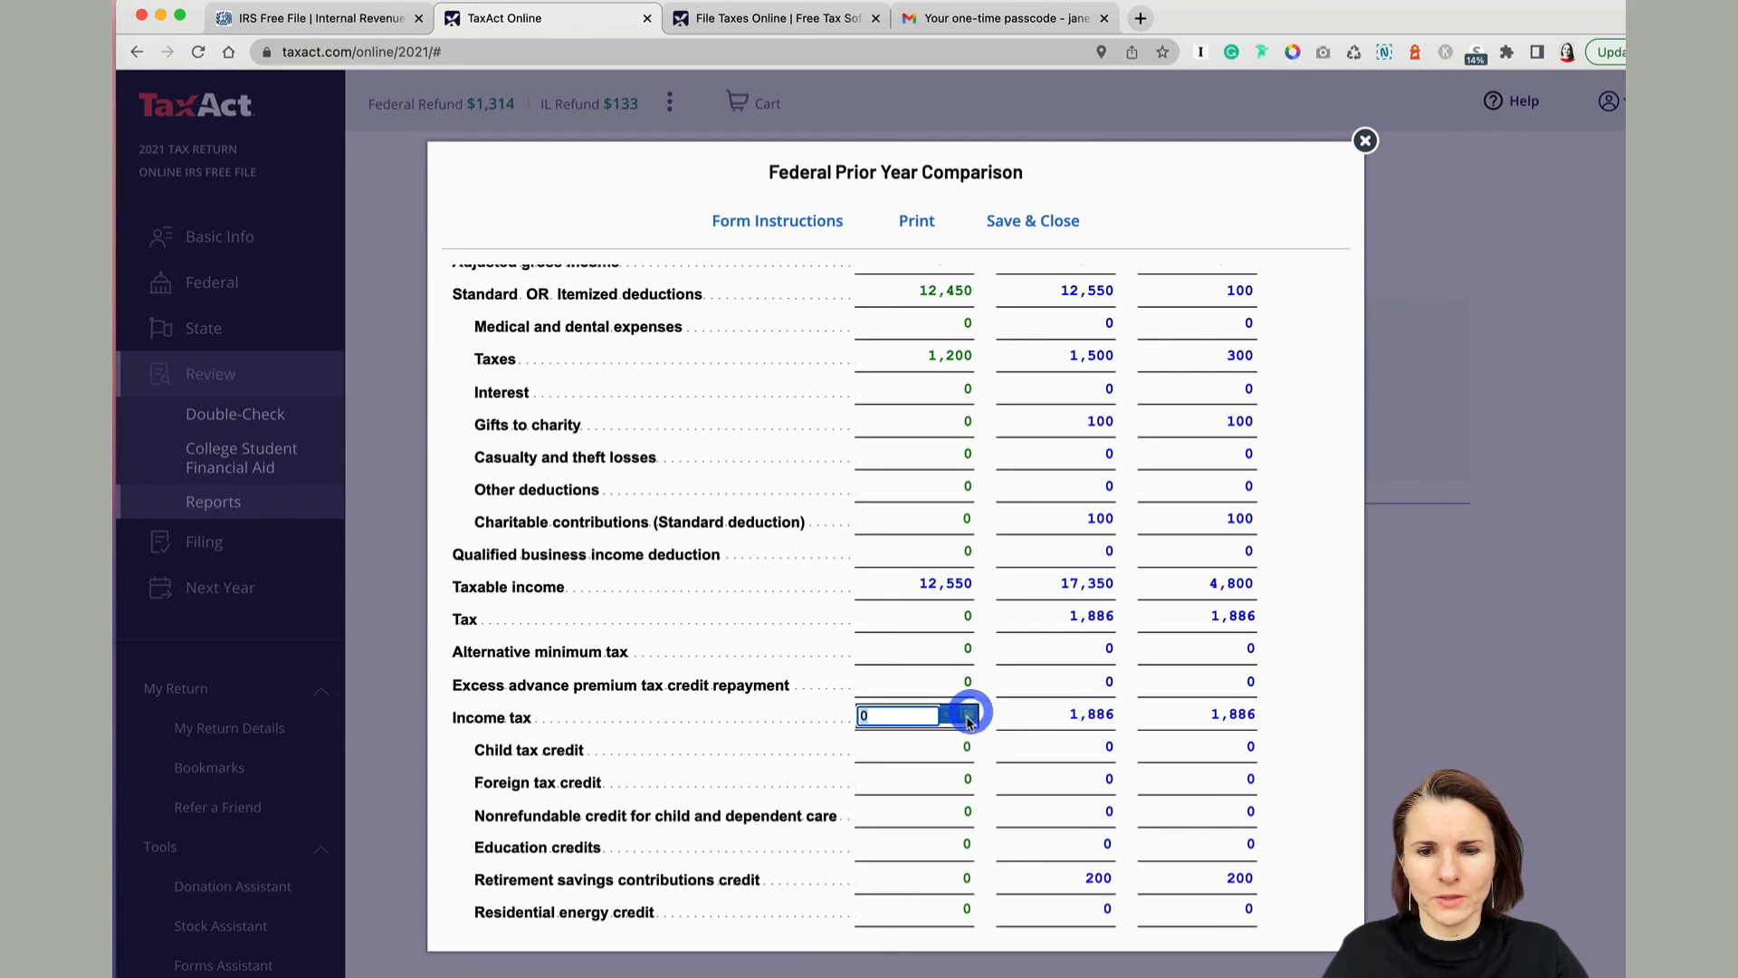
click(909, 720)
click(924, 746)
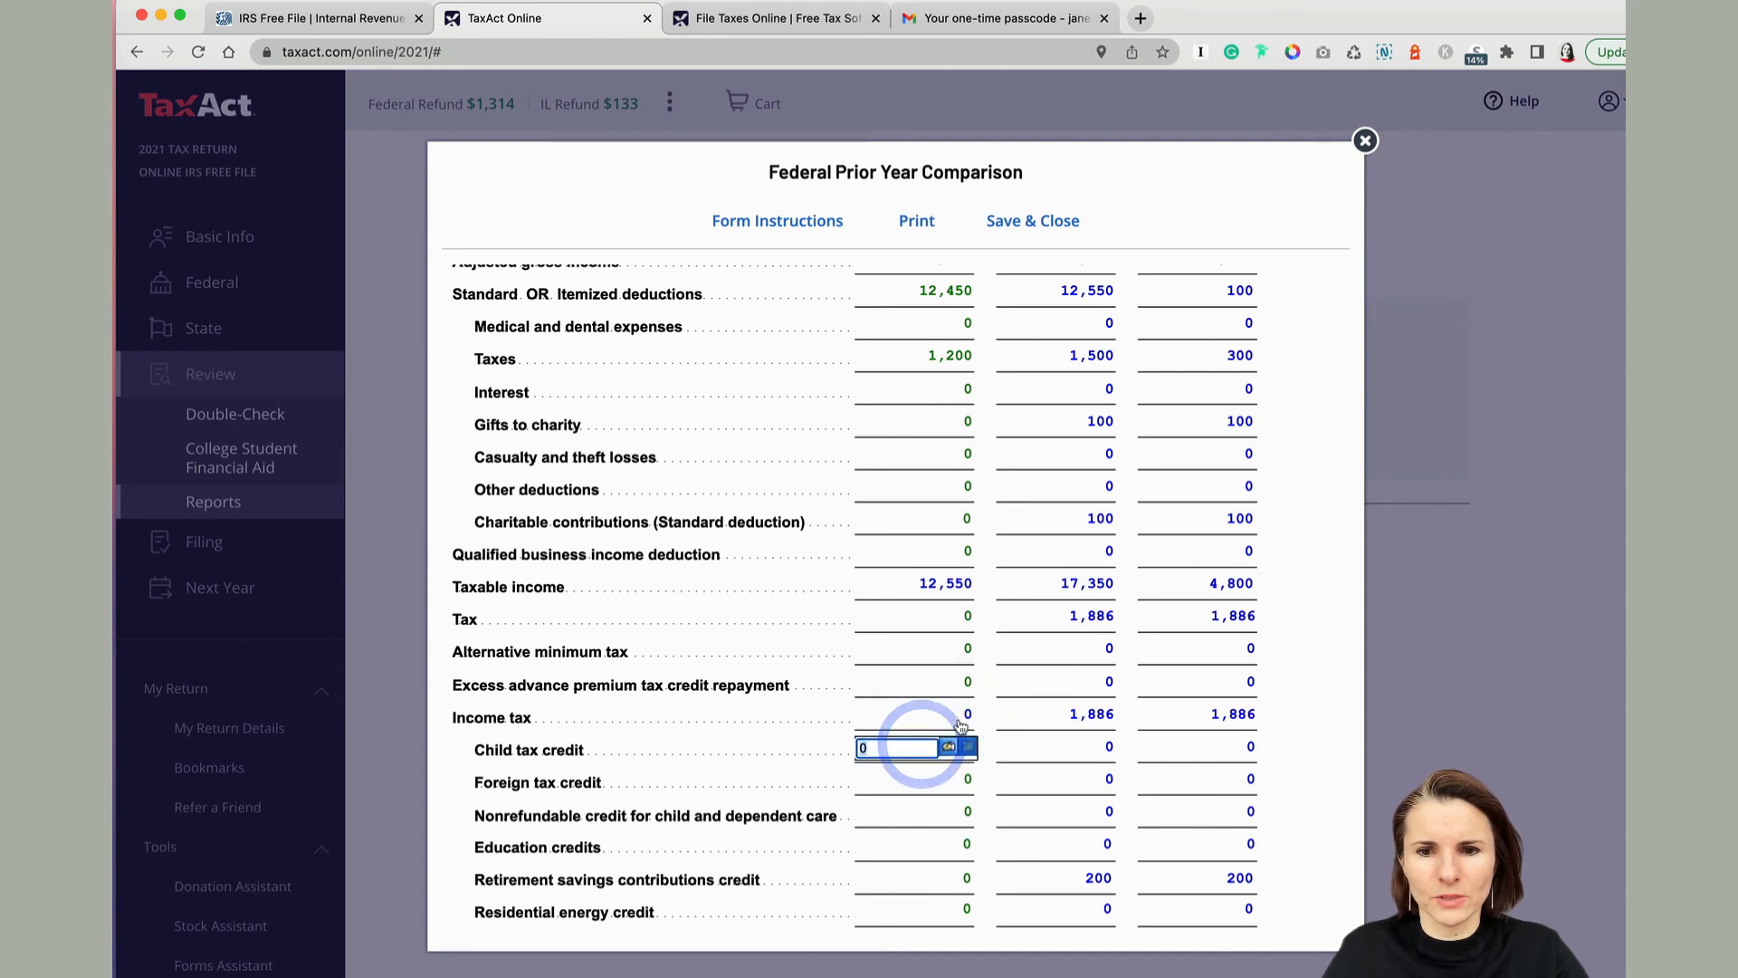
click(960, 720)
click(955, 720)
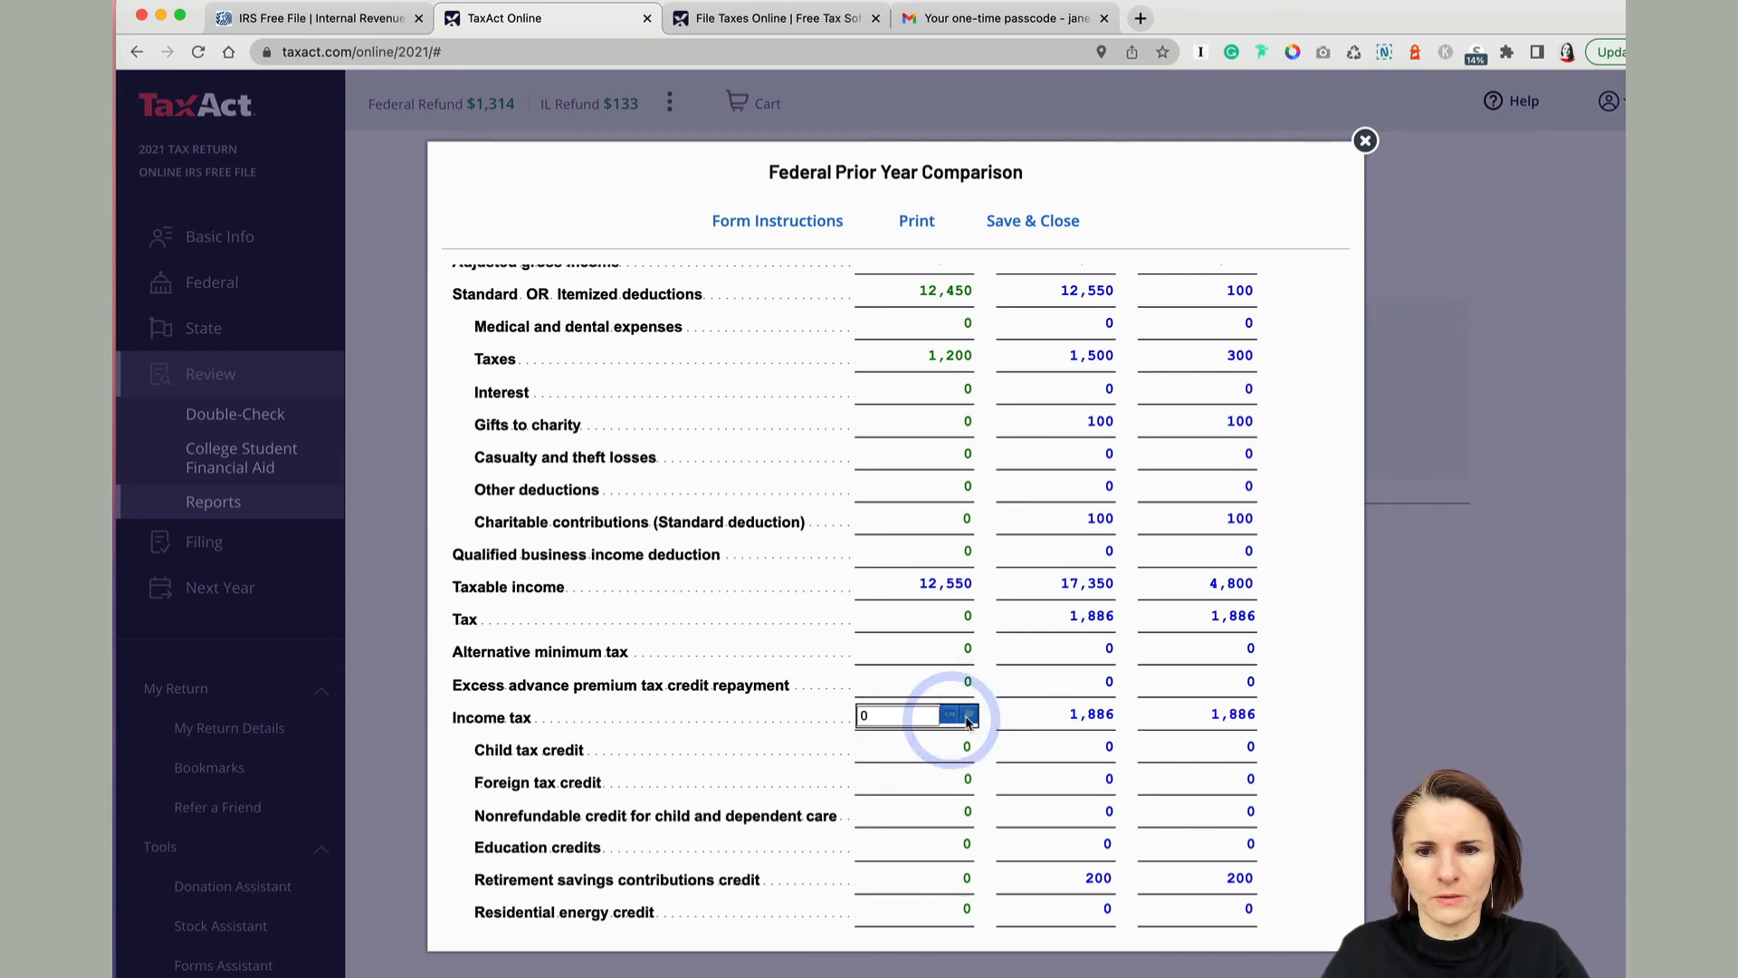
click(967, 718)
click(972, 716)
click(951, 718)
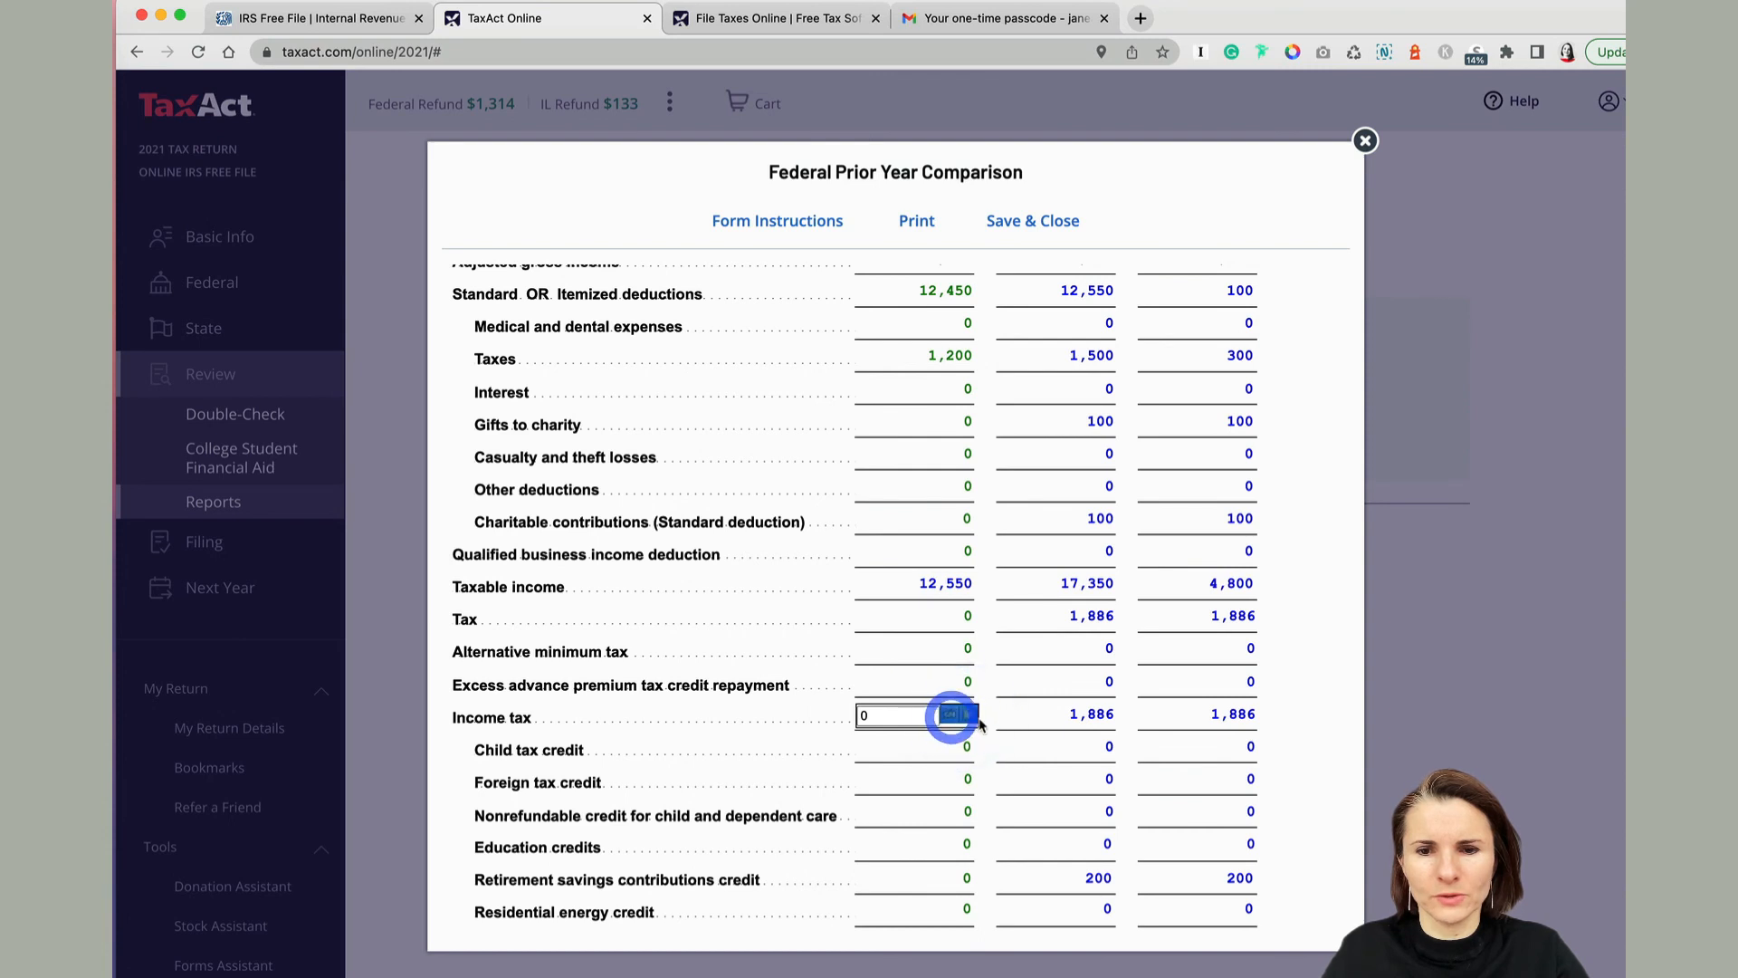
click(978, 719)
click(810, 715)
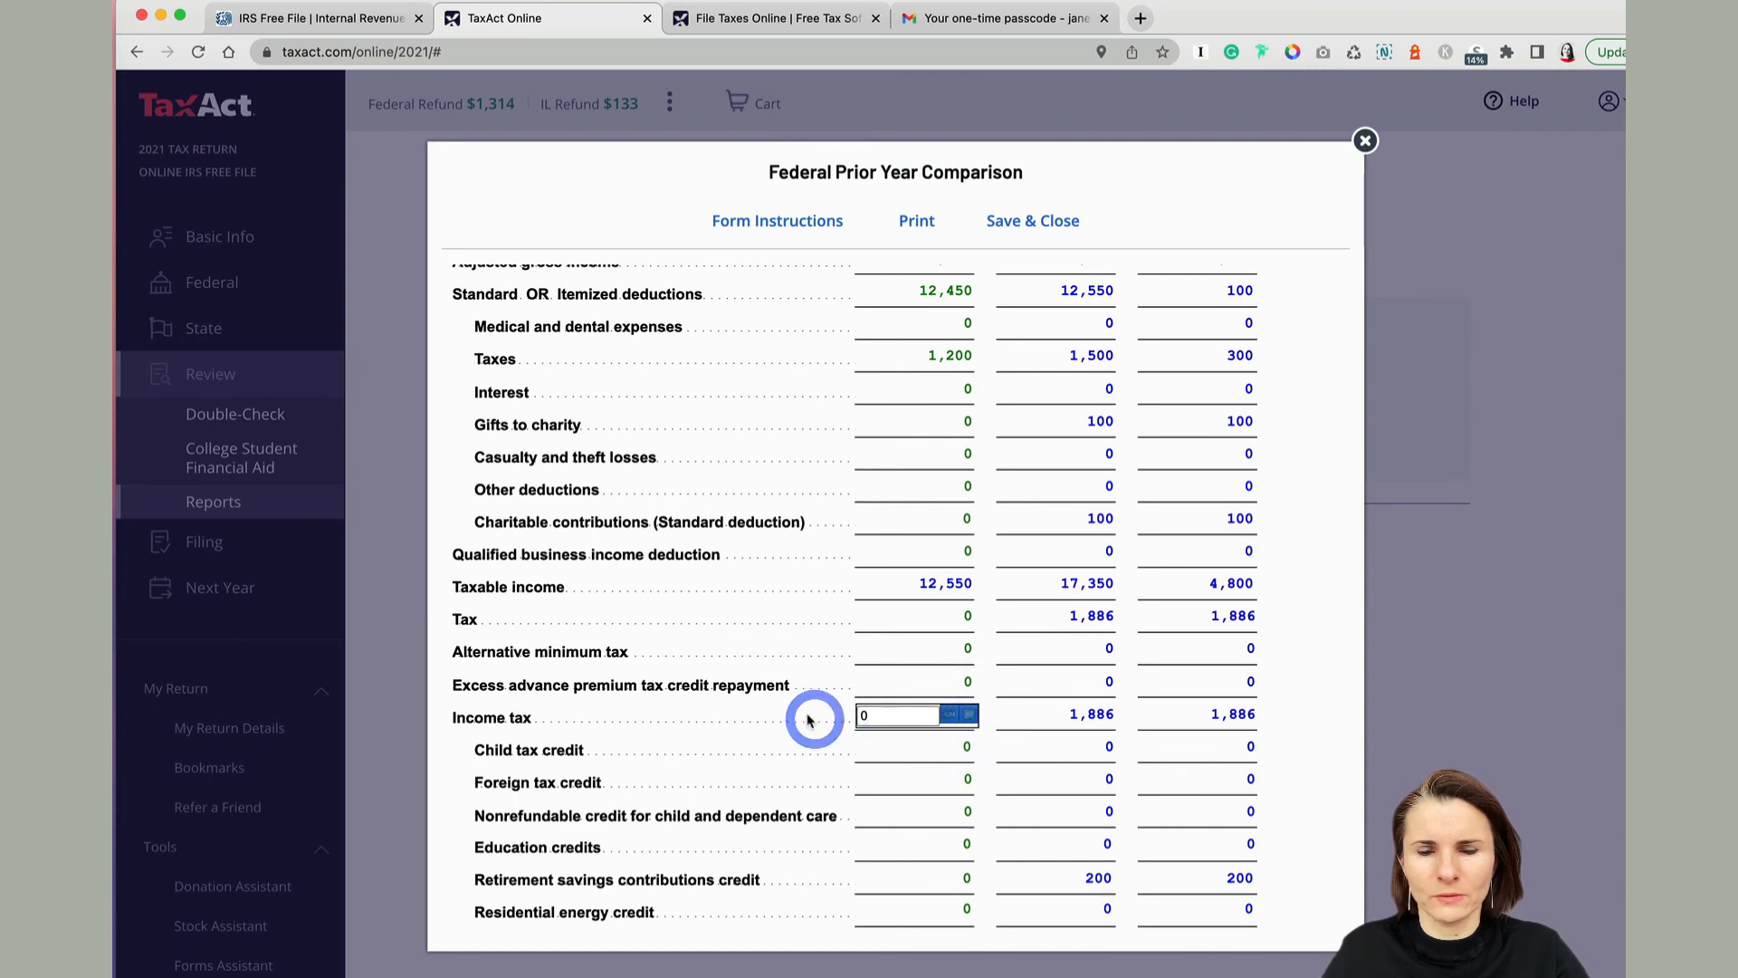
double_click(864, 716)
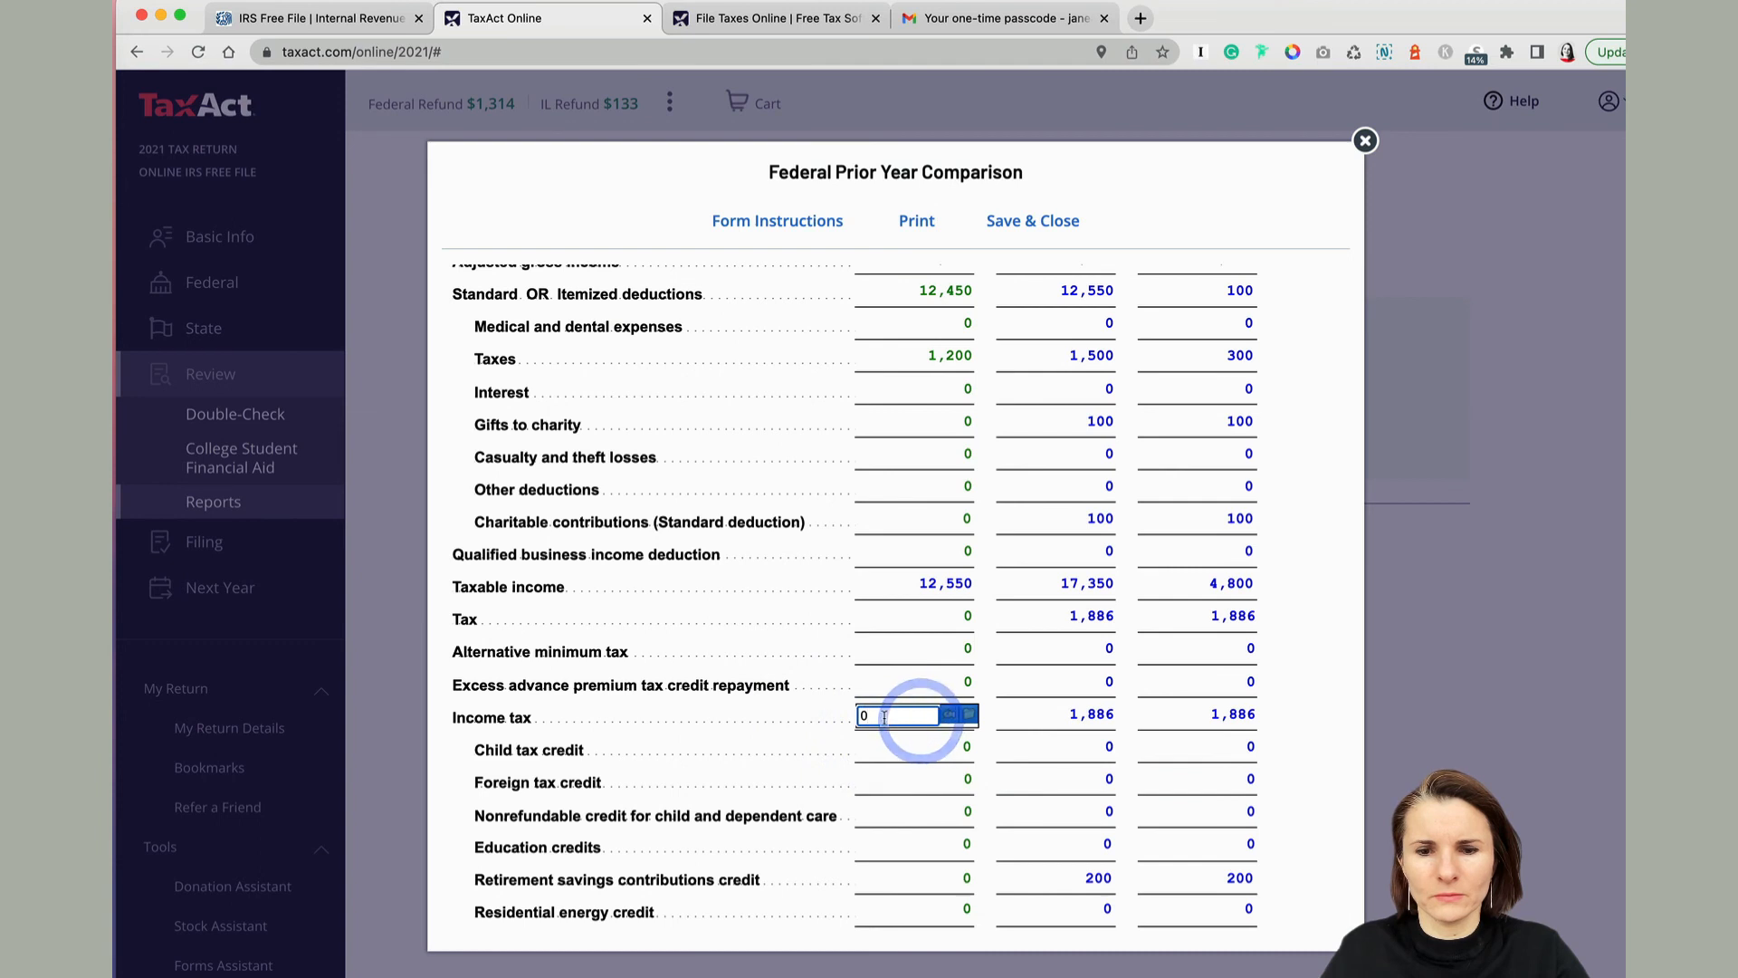
key(Tab)
key(Tab)
Set the 2020 federal income tax withheld to 2,000 in the prior year comparison
scroll(871, 717, down, 2)
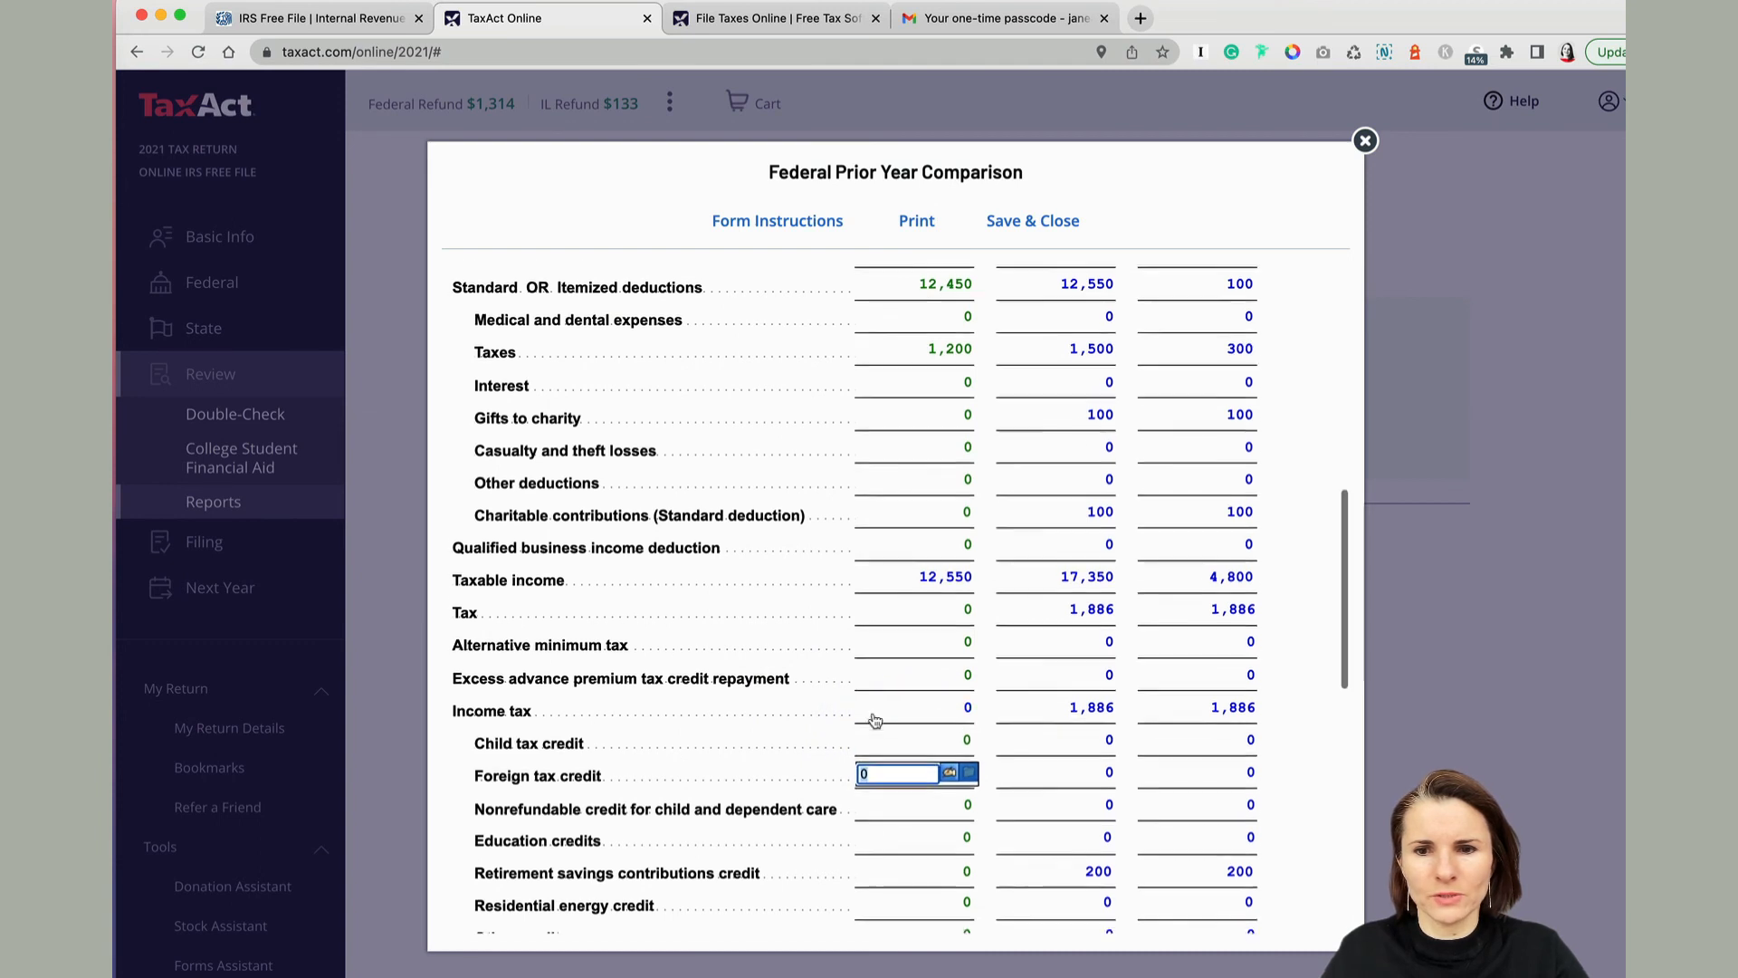
scroll(874, 720, down, 10)
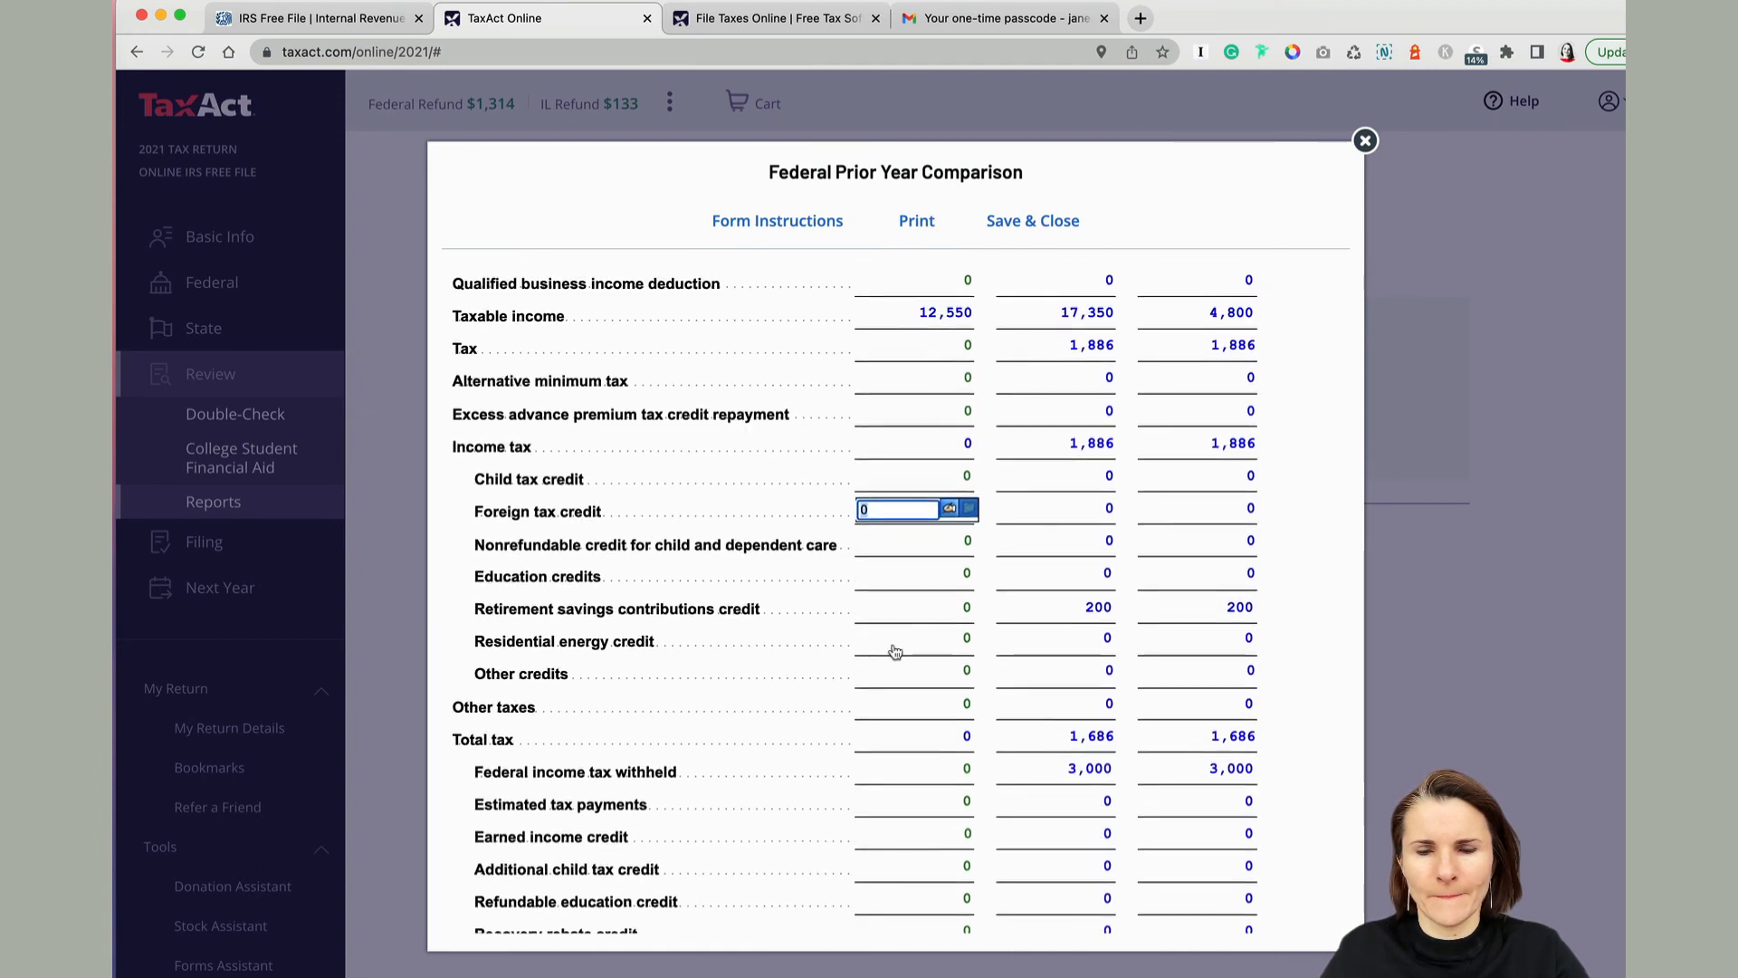
scroll(895, 652, down, 1)
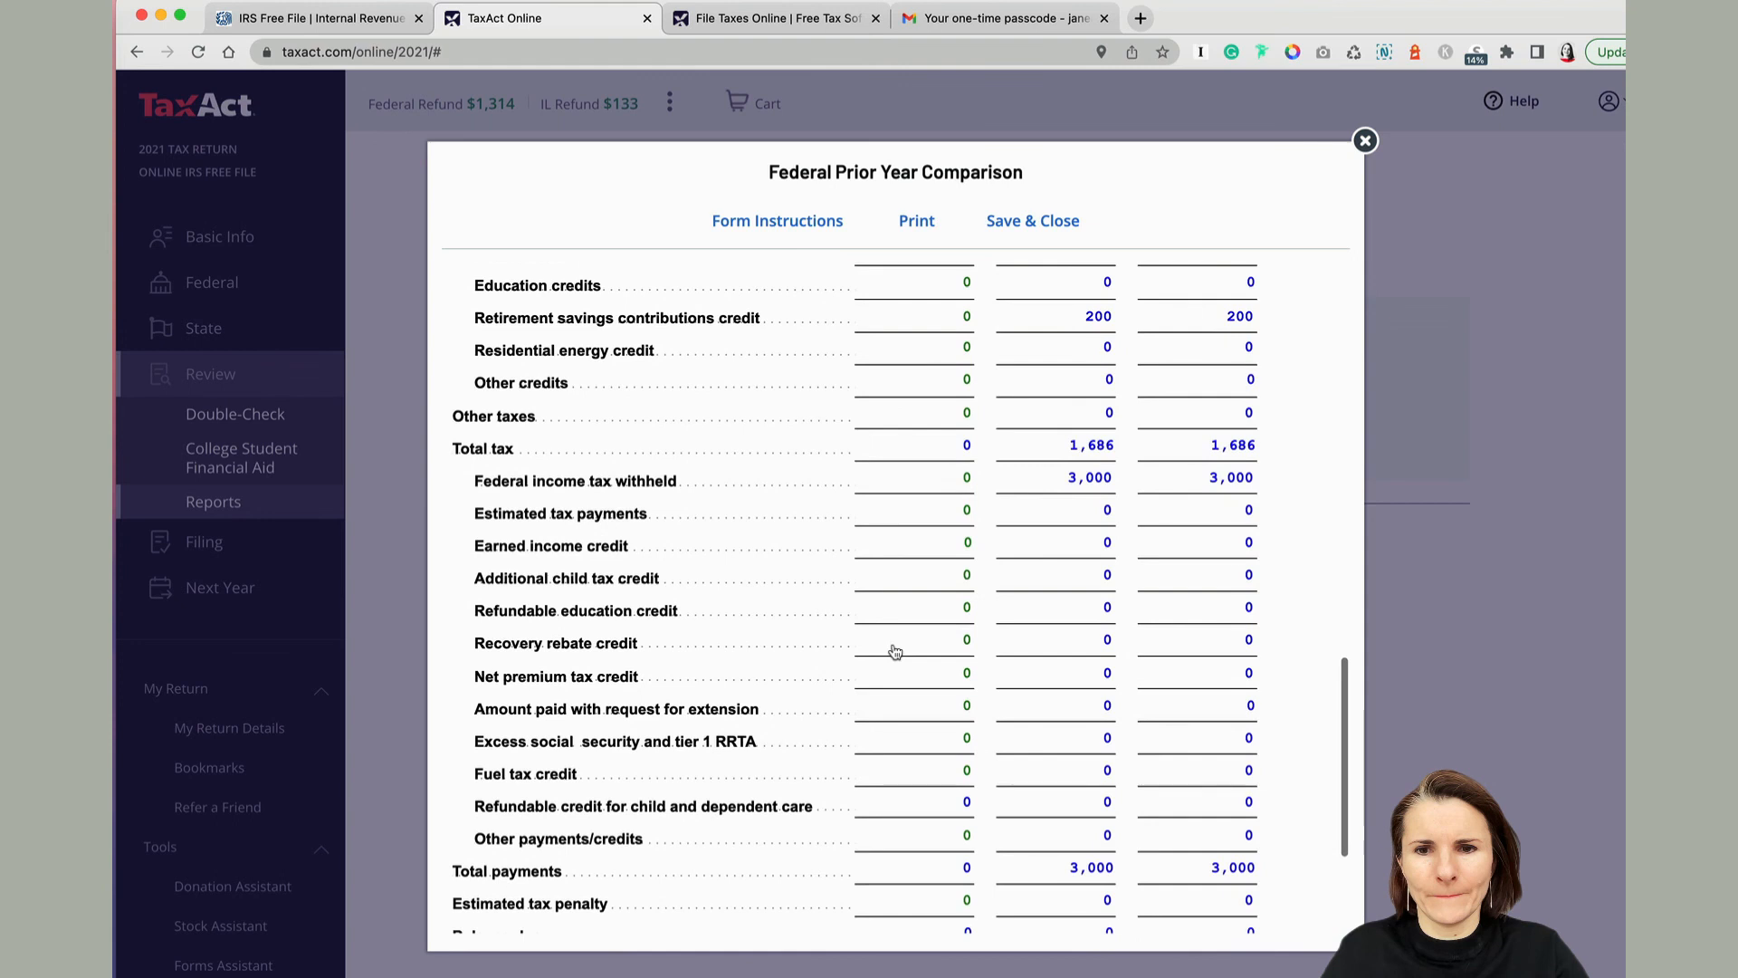
double_click(938, 487)
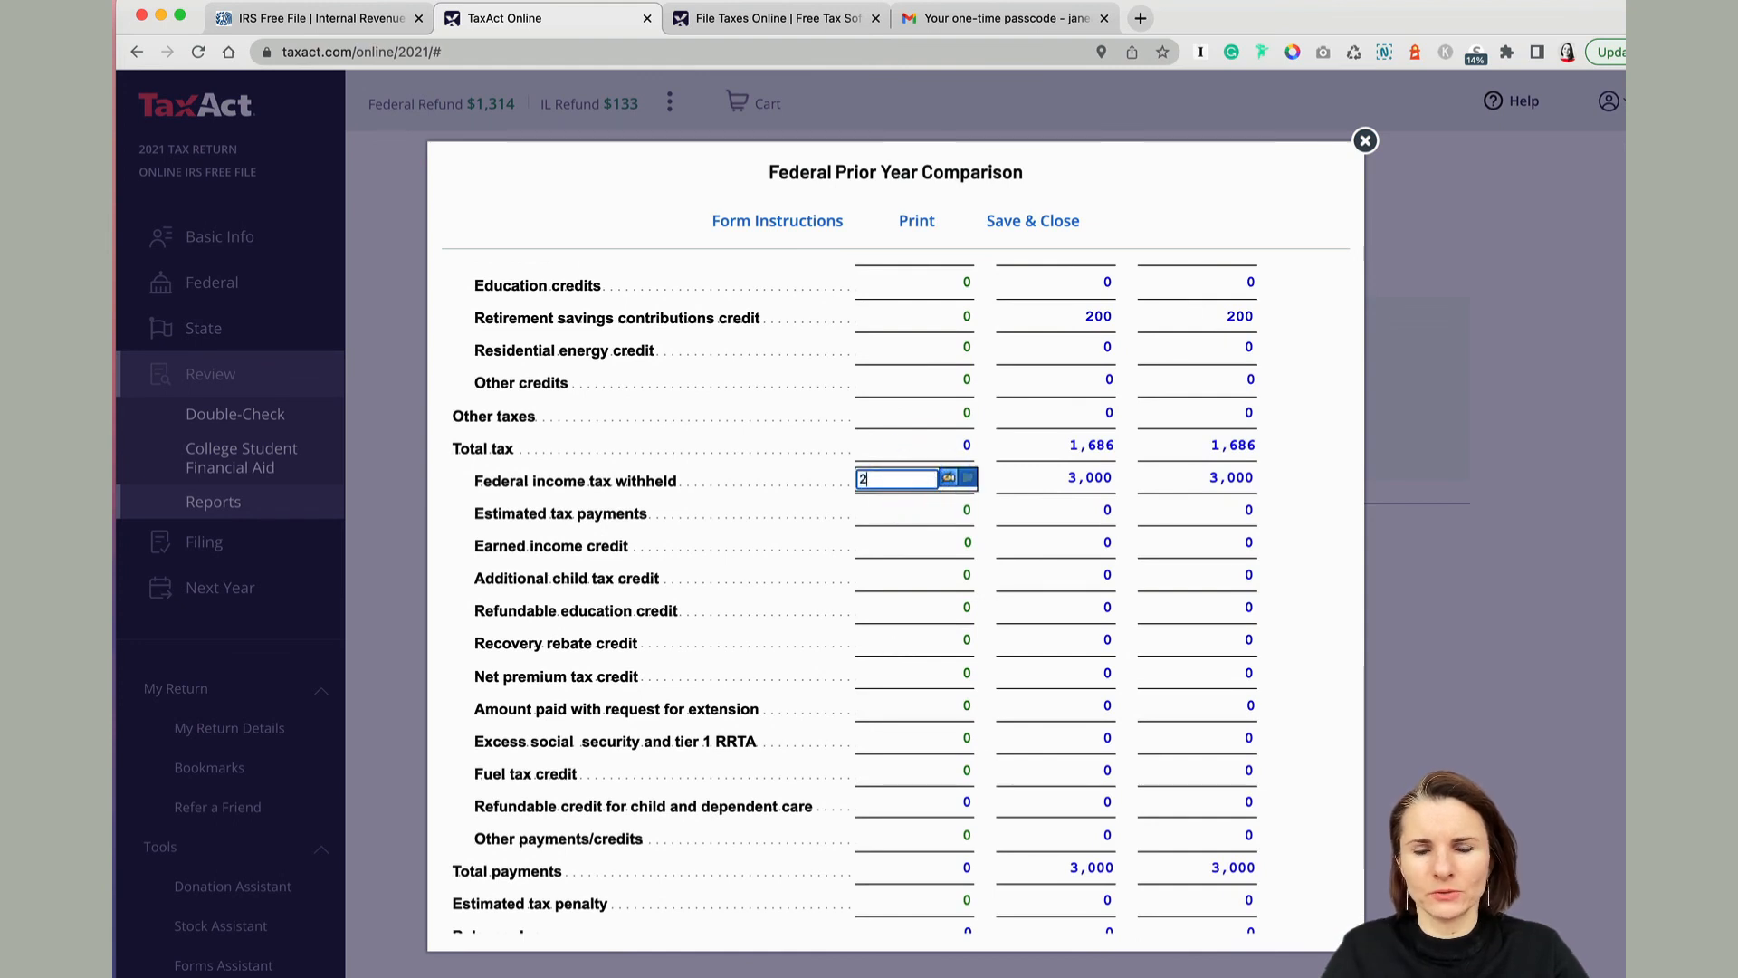
text(2000)
key(Tab)
scroll(953, 712, down, 5)
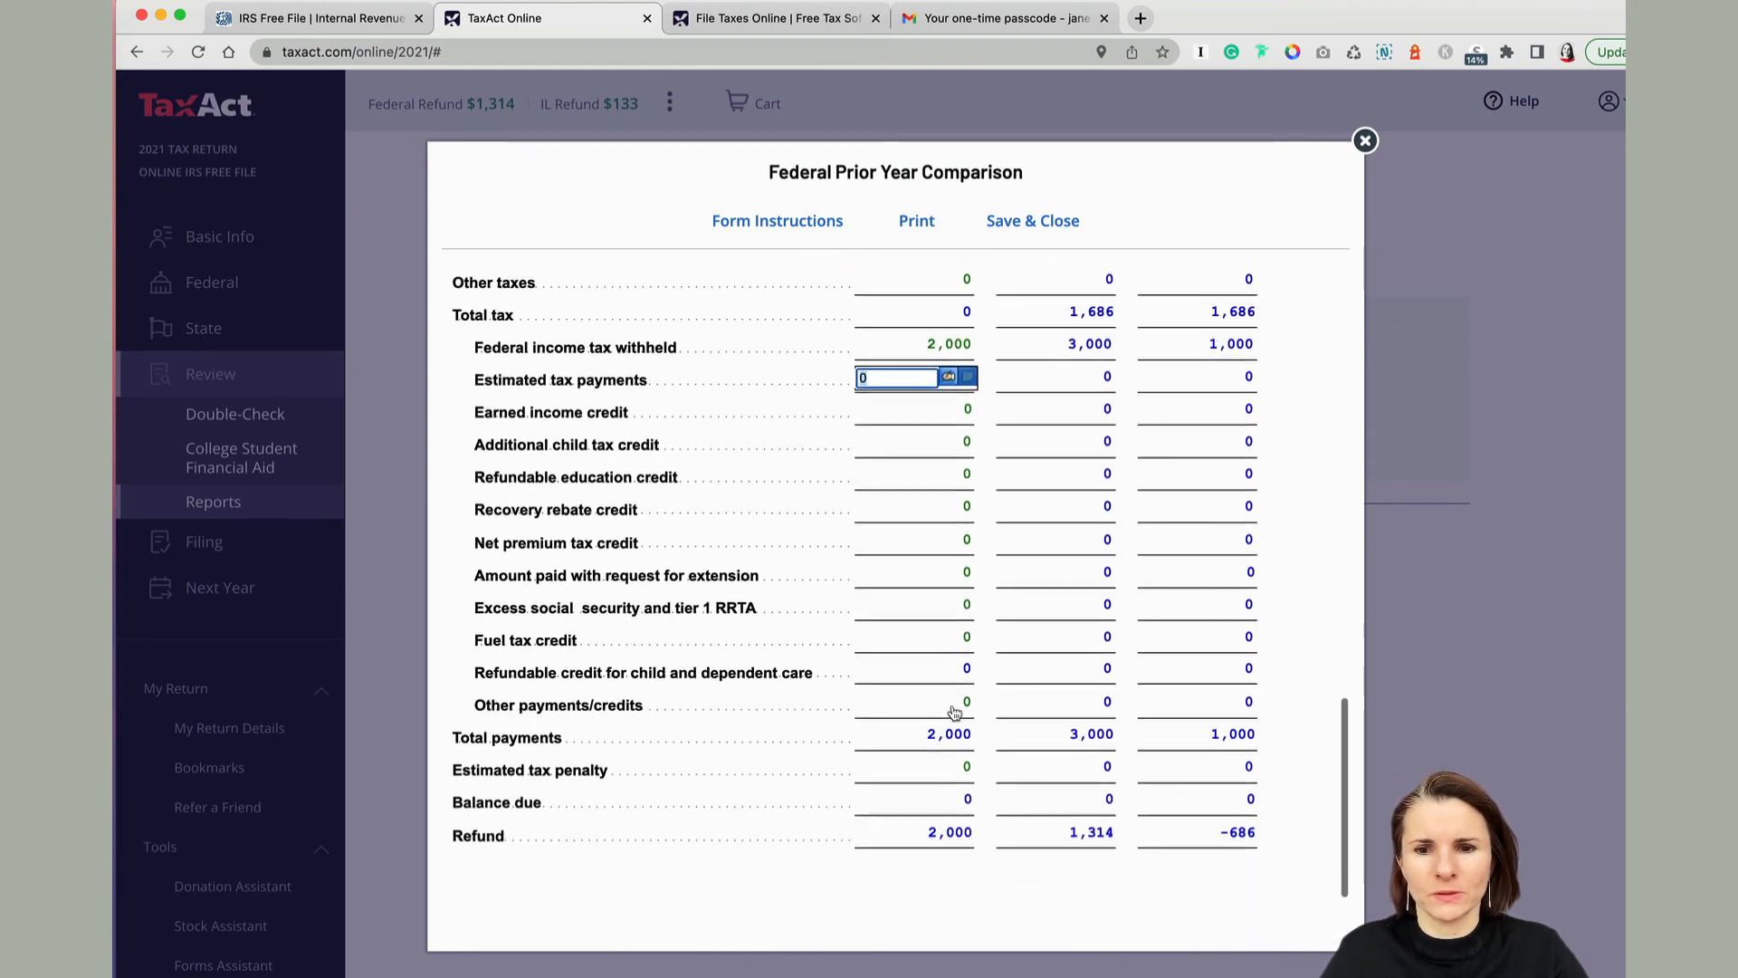
Check whether the 2020 income tax row in the comparison can be edited or linked to another entry
scroll(954, 713, up, 8)
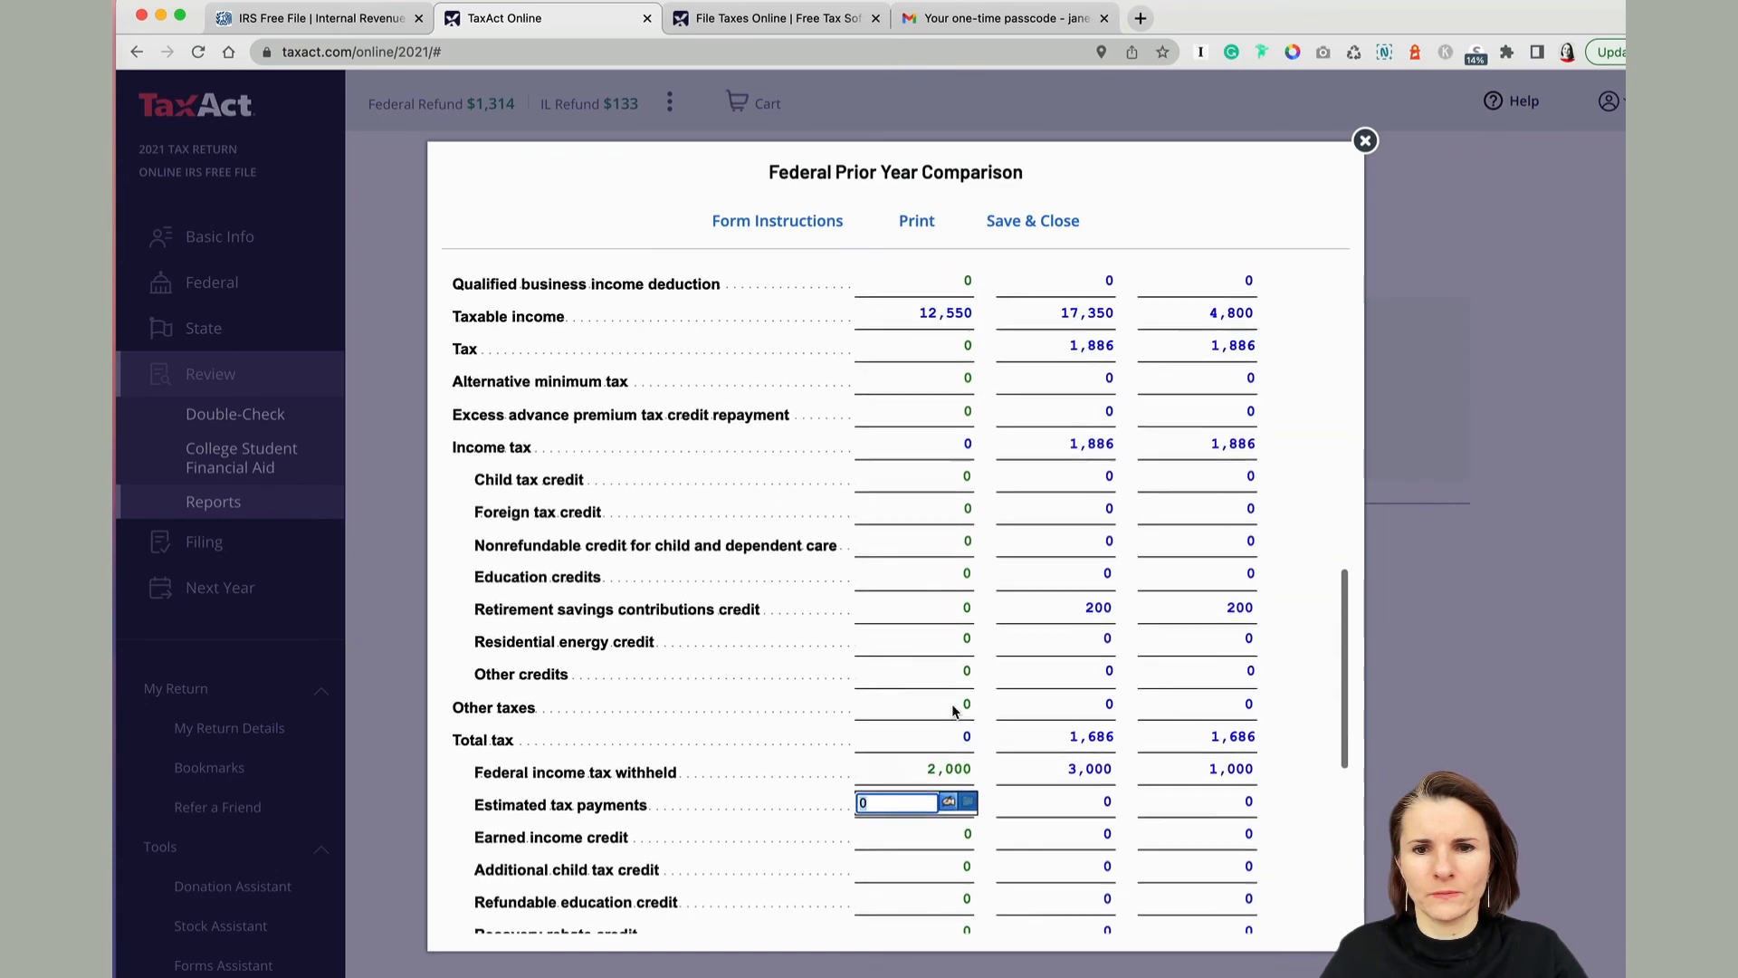
double_click(949, 681)
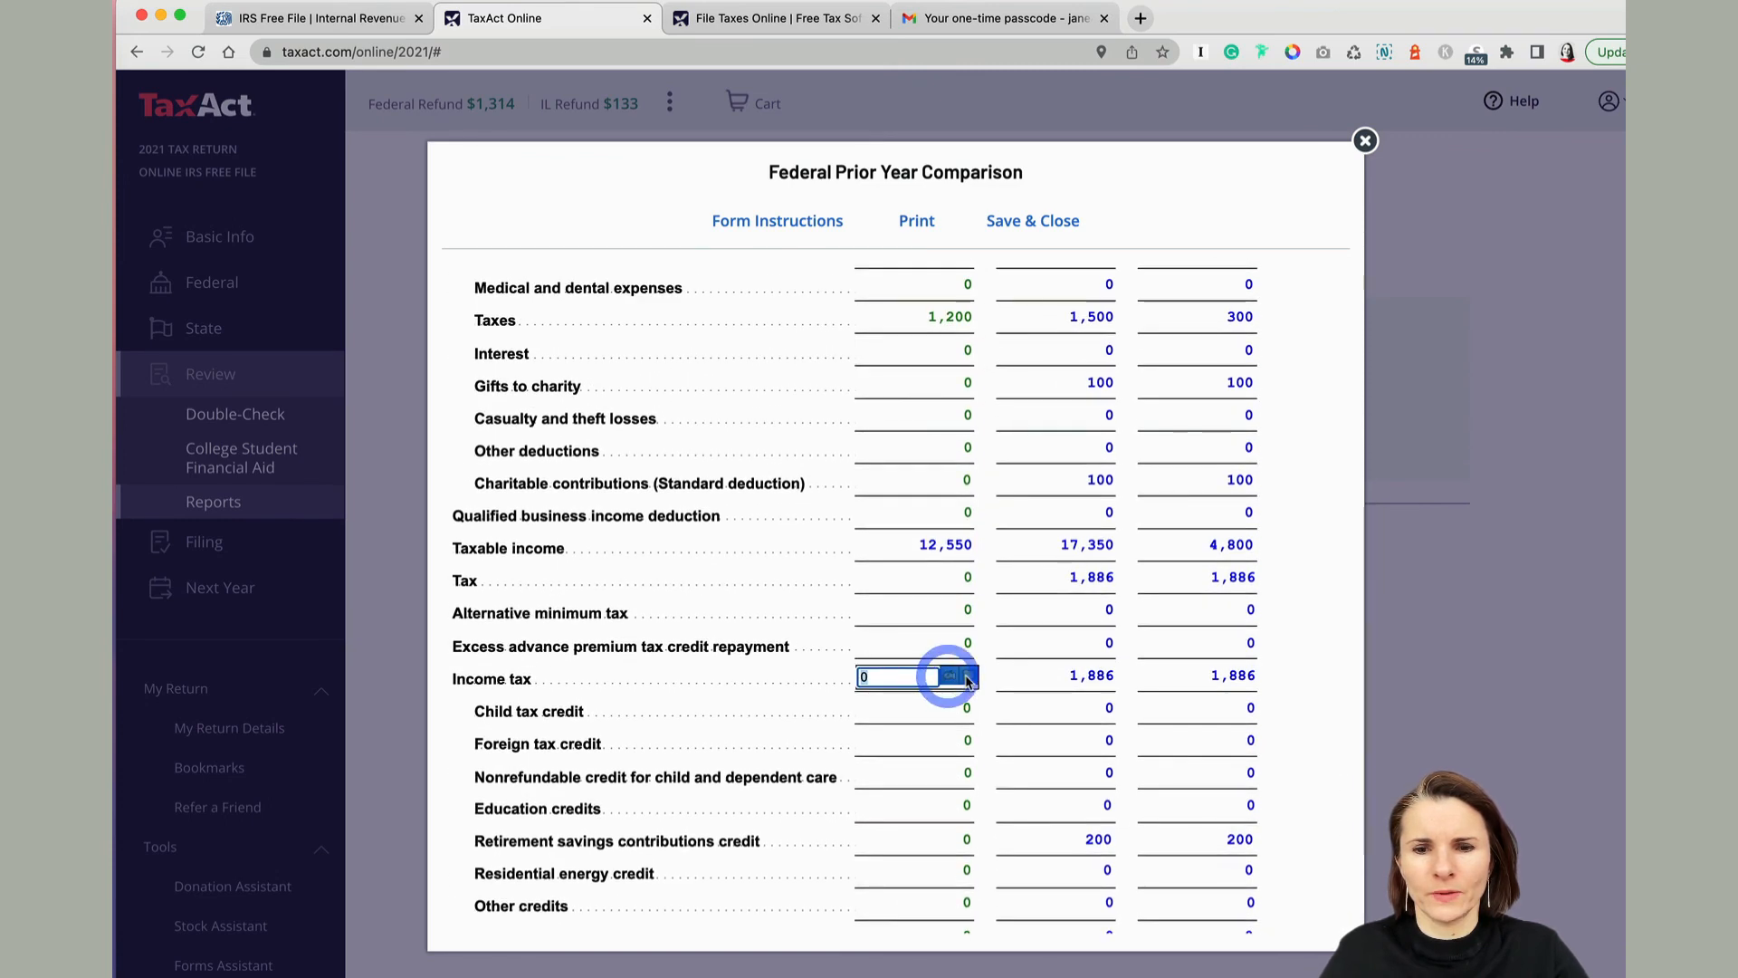
click(947, 677)
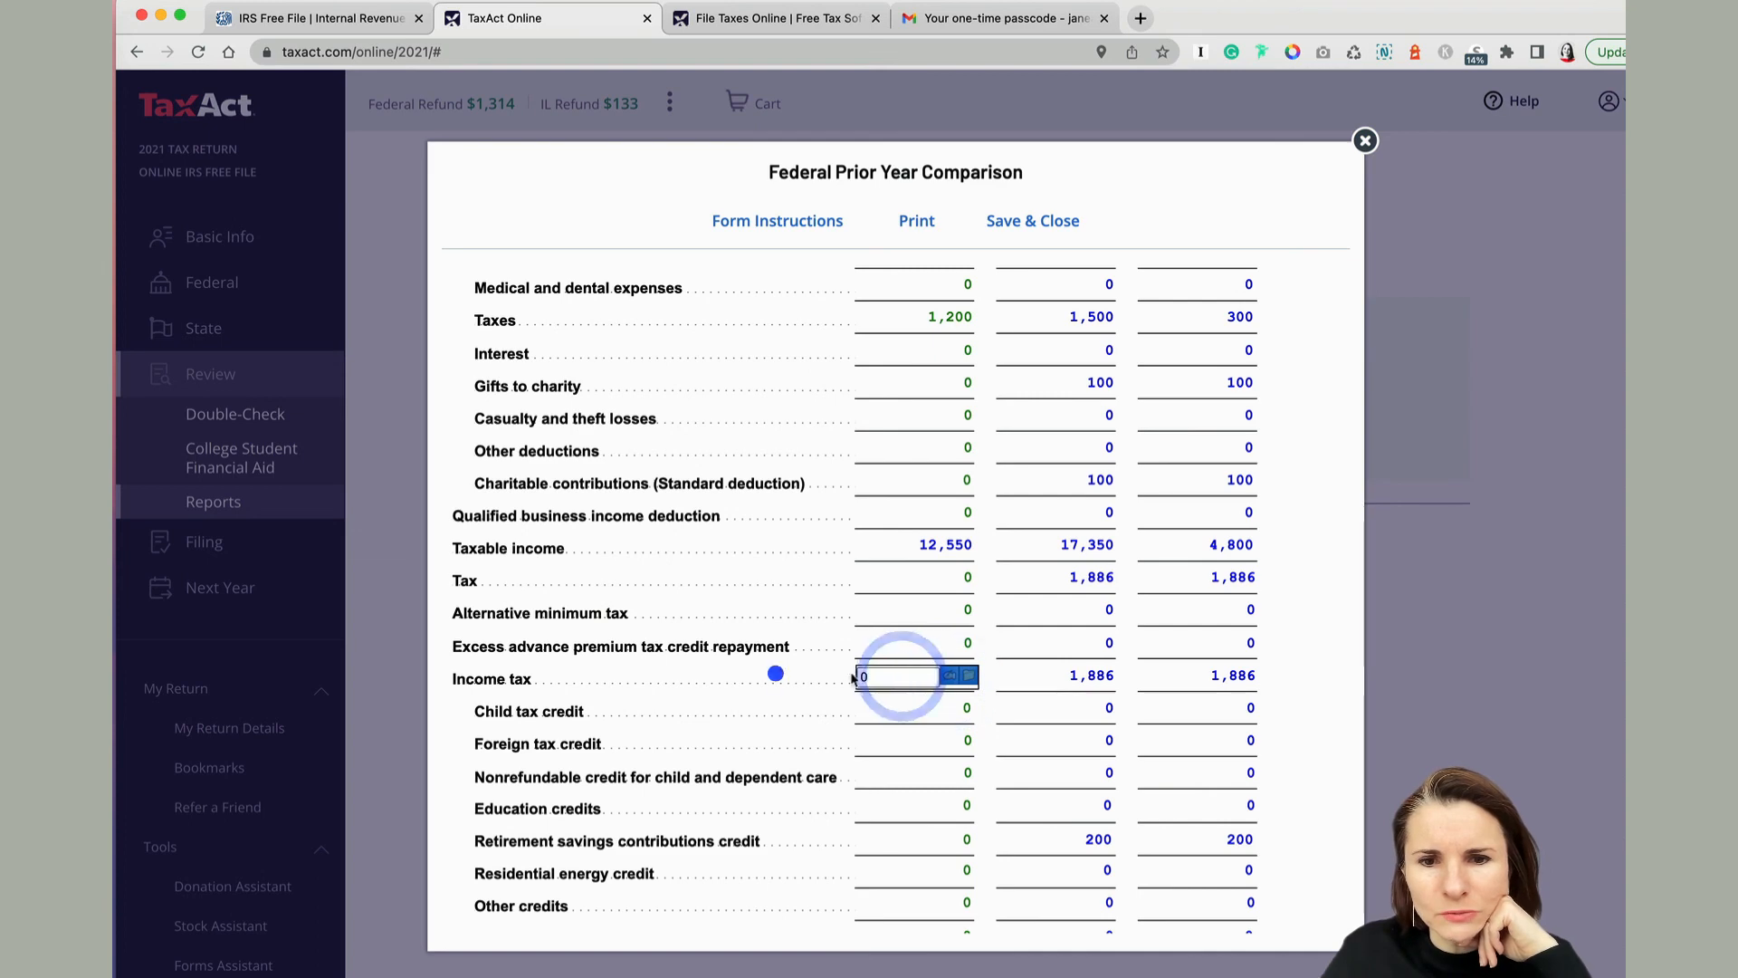
click(776, 674)
click(877, 674)
click(993, 684)
Examine the comparison rows from total income through the refund for what feeds the 2020 income tax calculation
scroll(993, 688, down, 4)
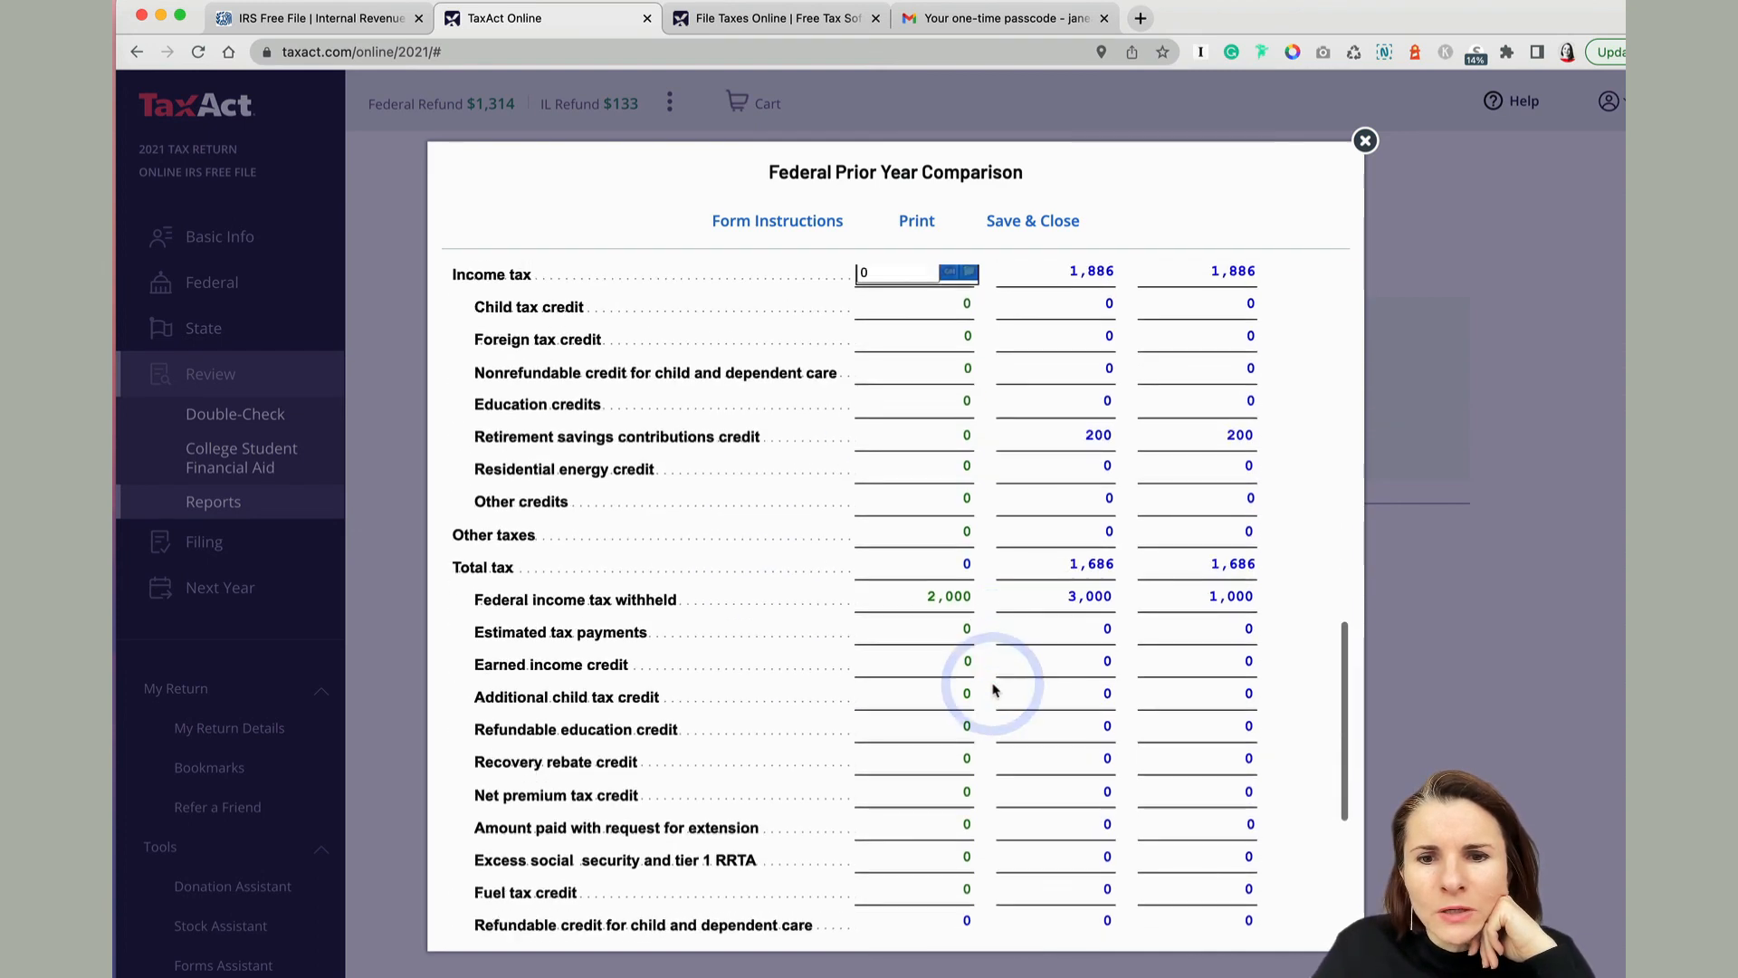
scroll(994, 690, up, 3)
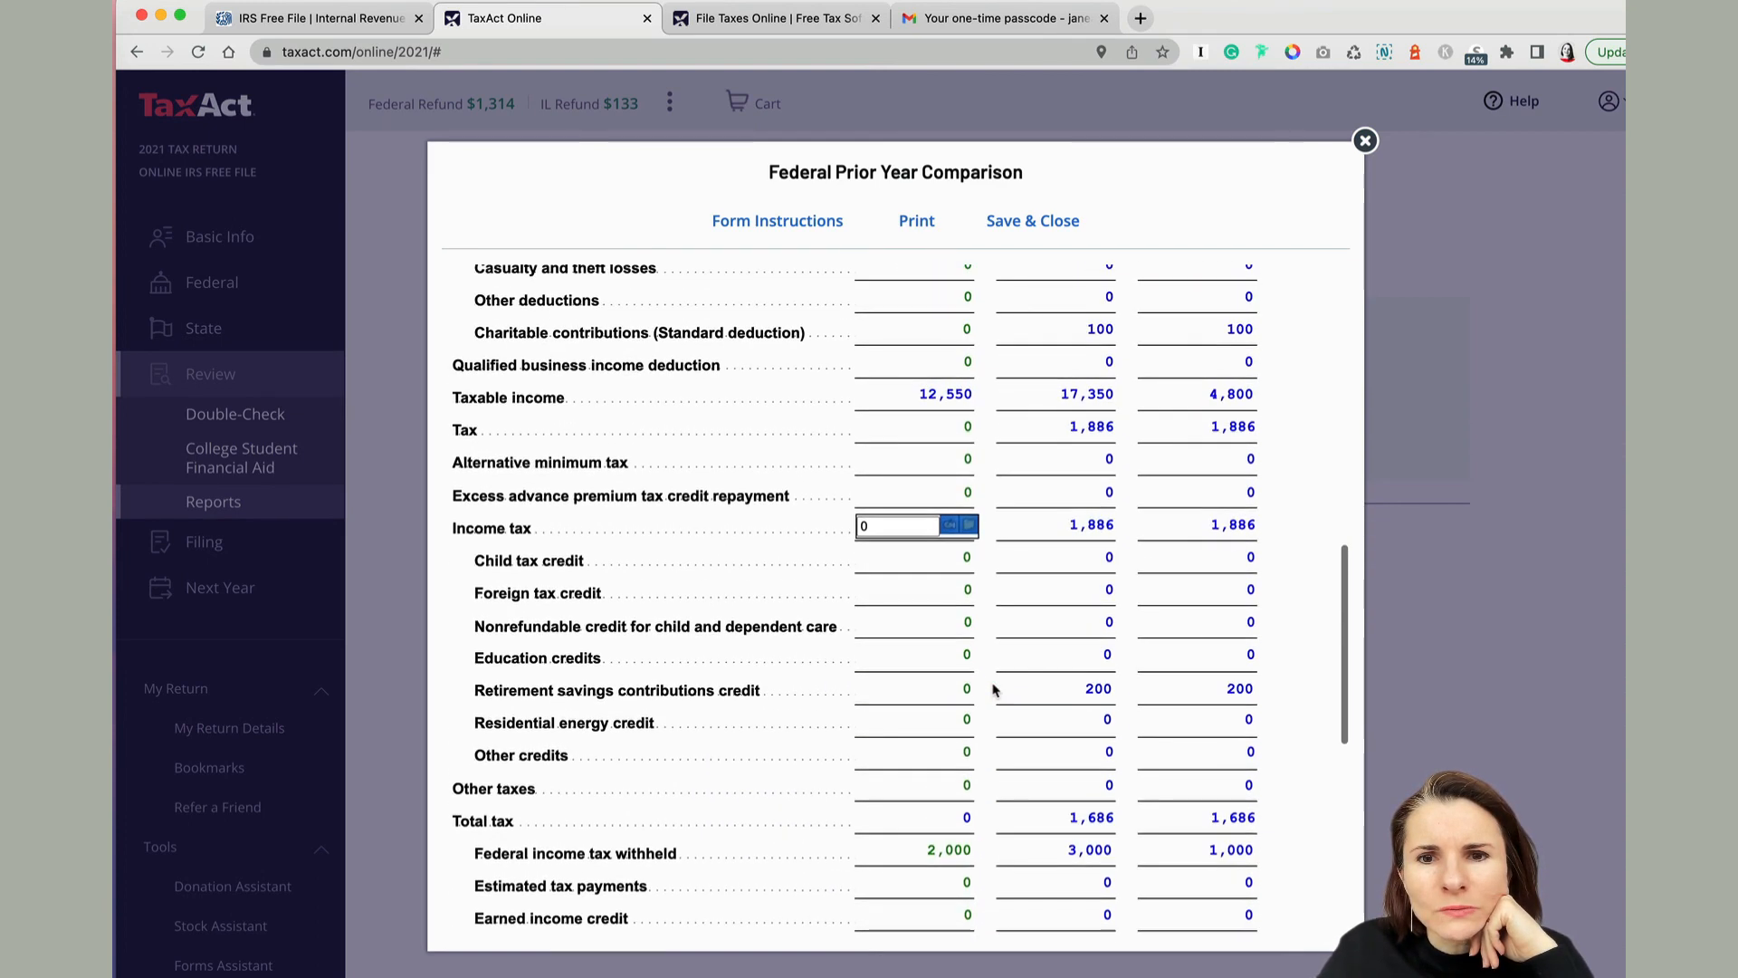
scroll(993, 690, up, 3)
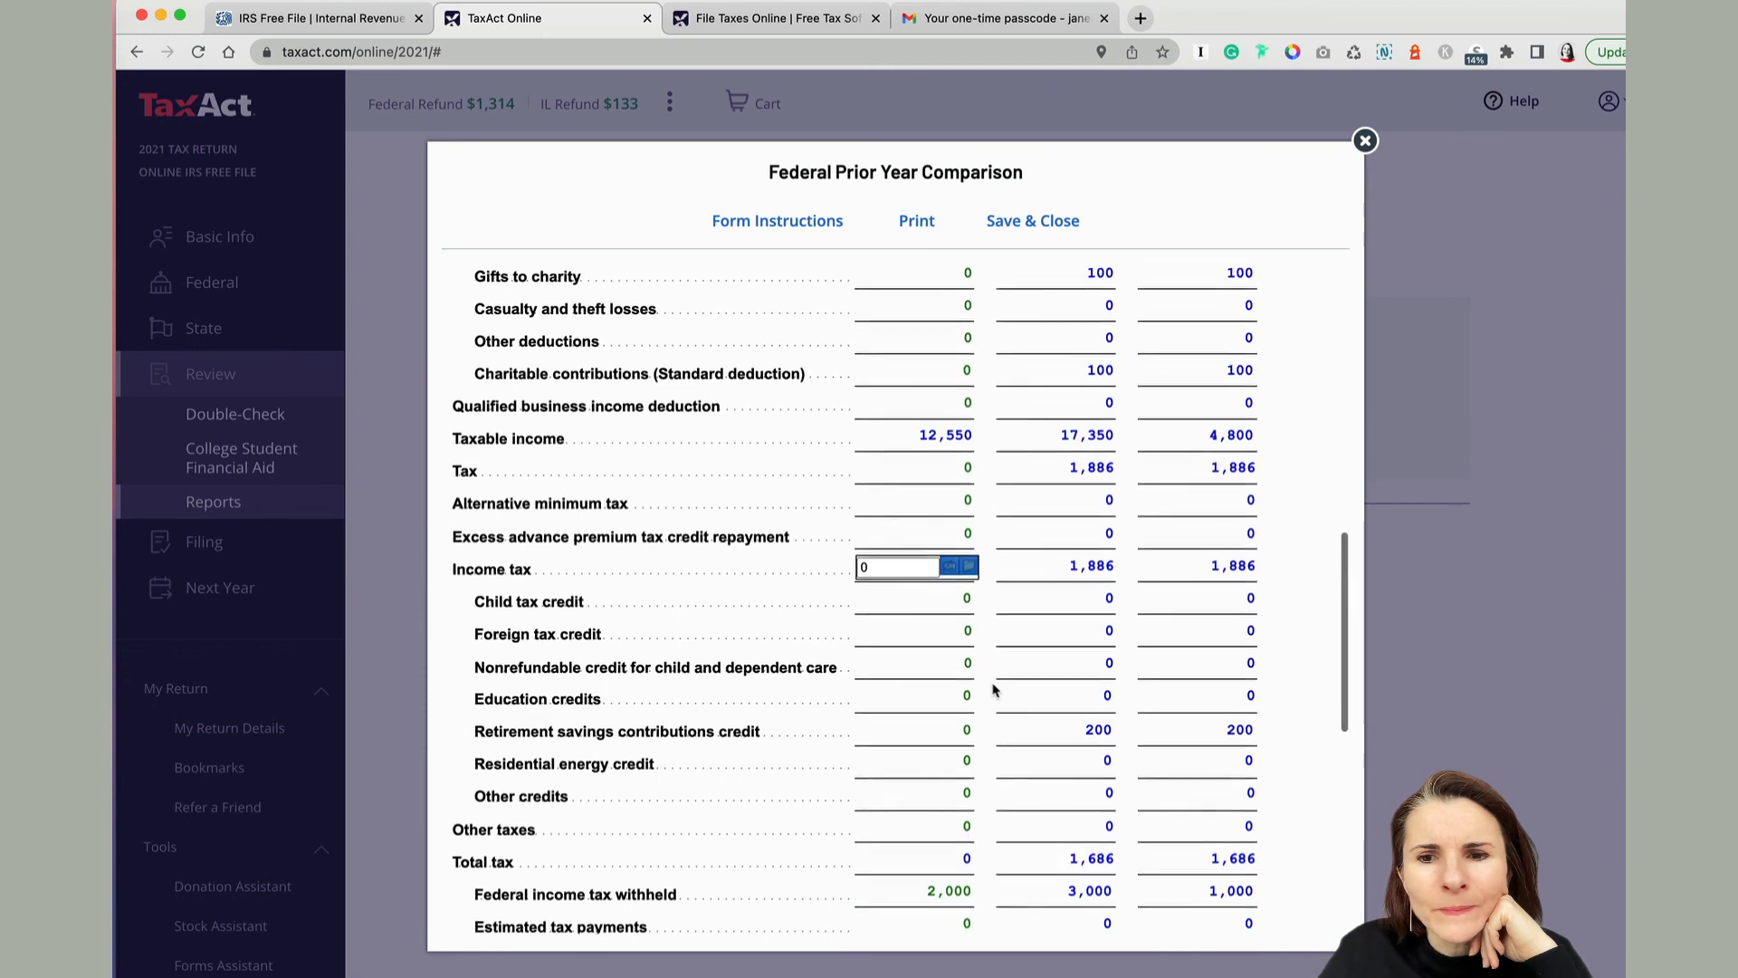
scroll(993, 690, up, 1)
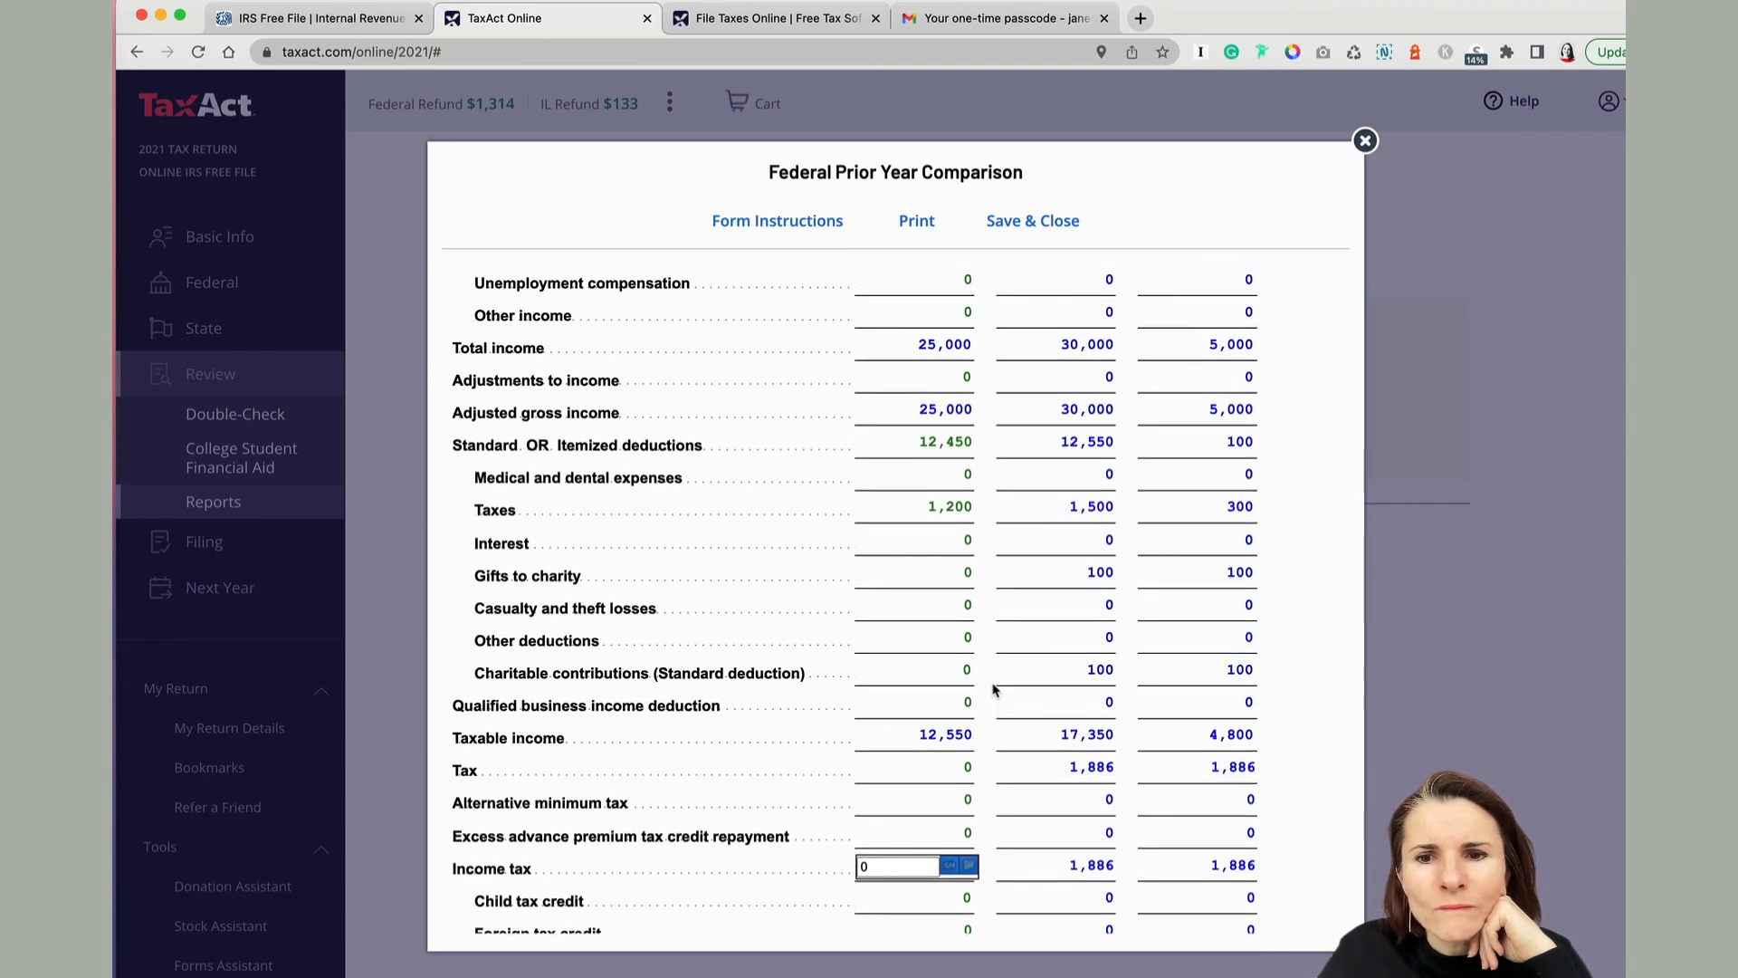
scroll(993, 690, down, 4)
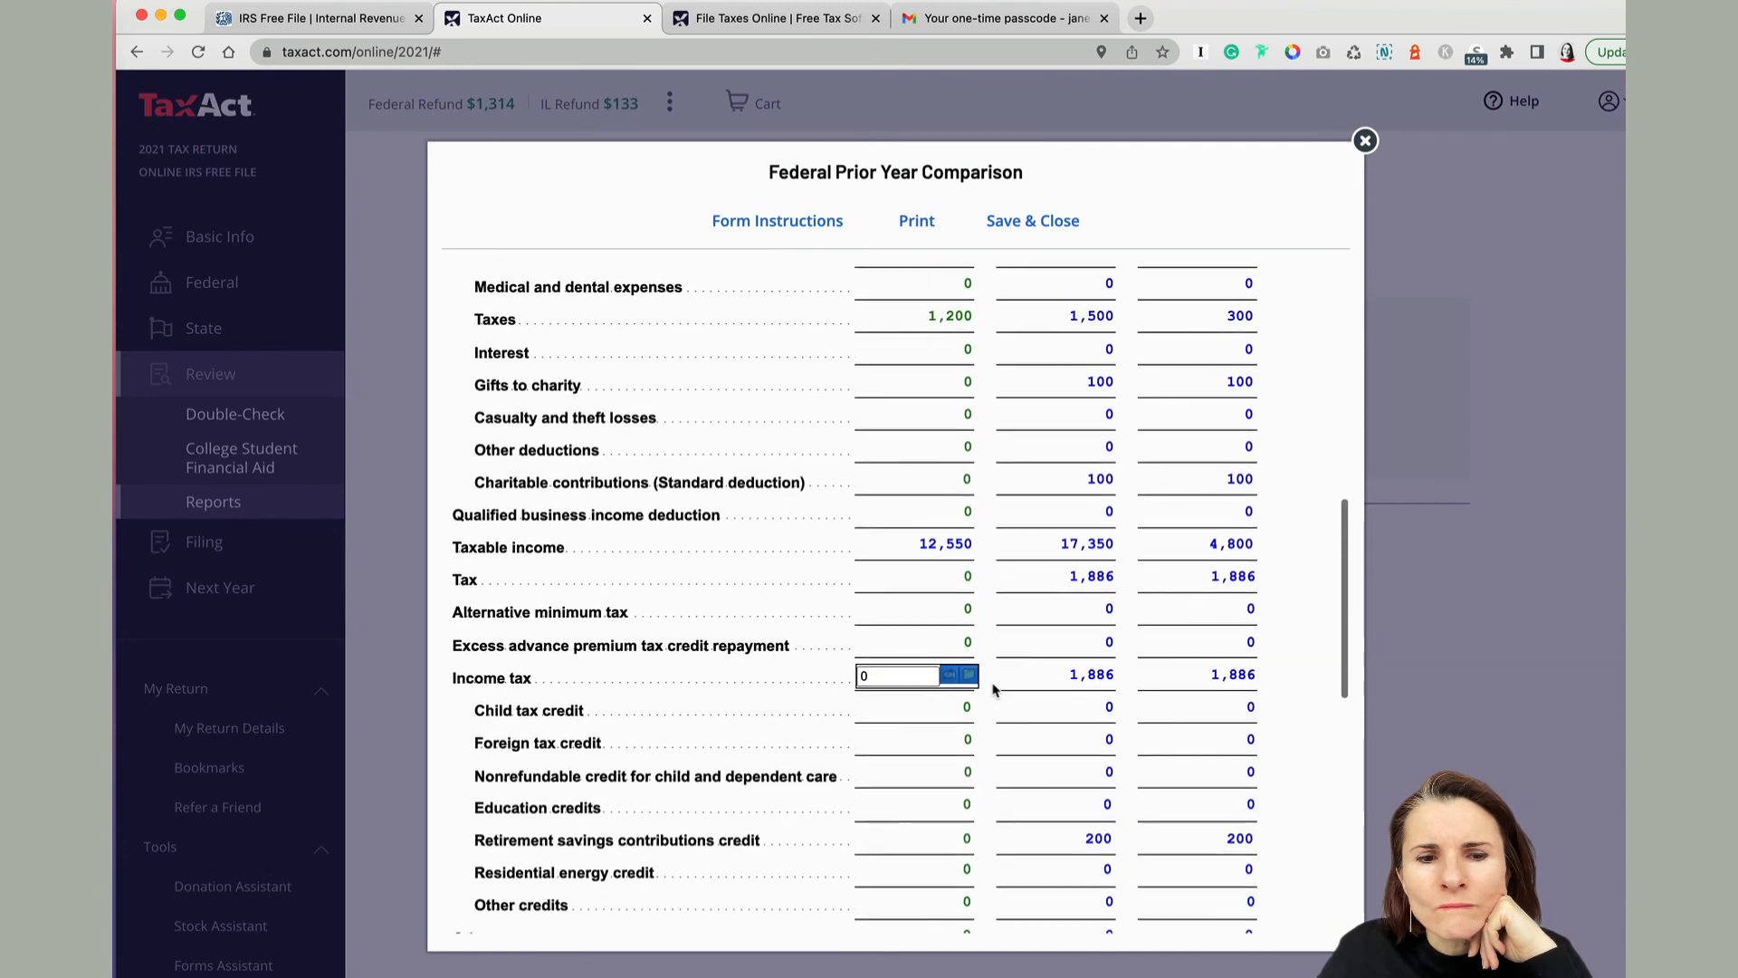
scroll(994, 690, down, 1)
click(766, 624)
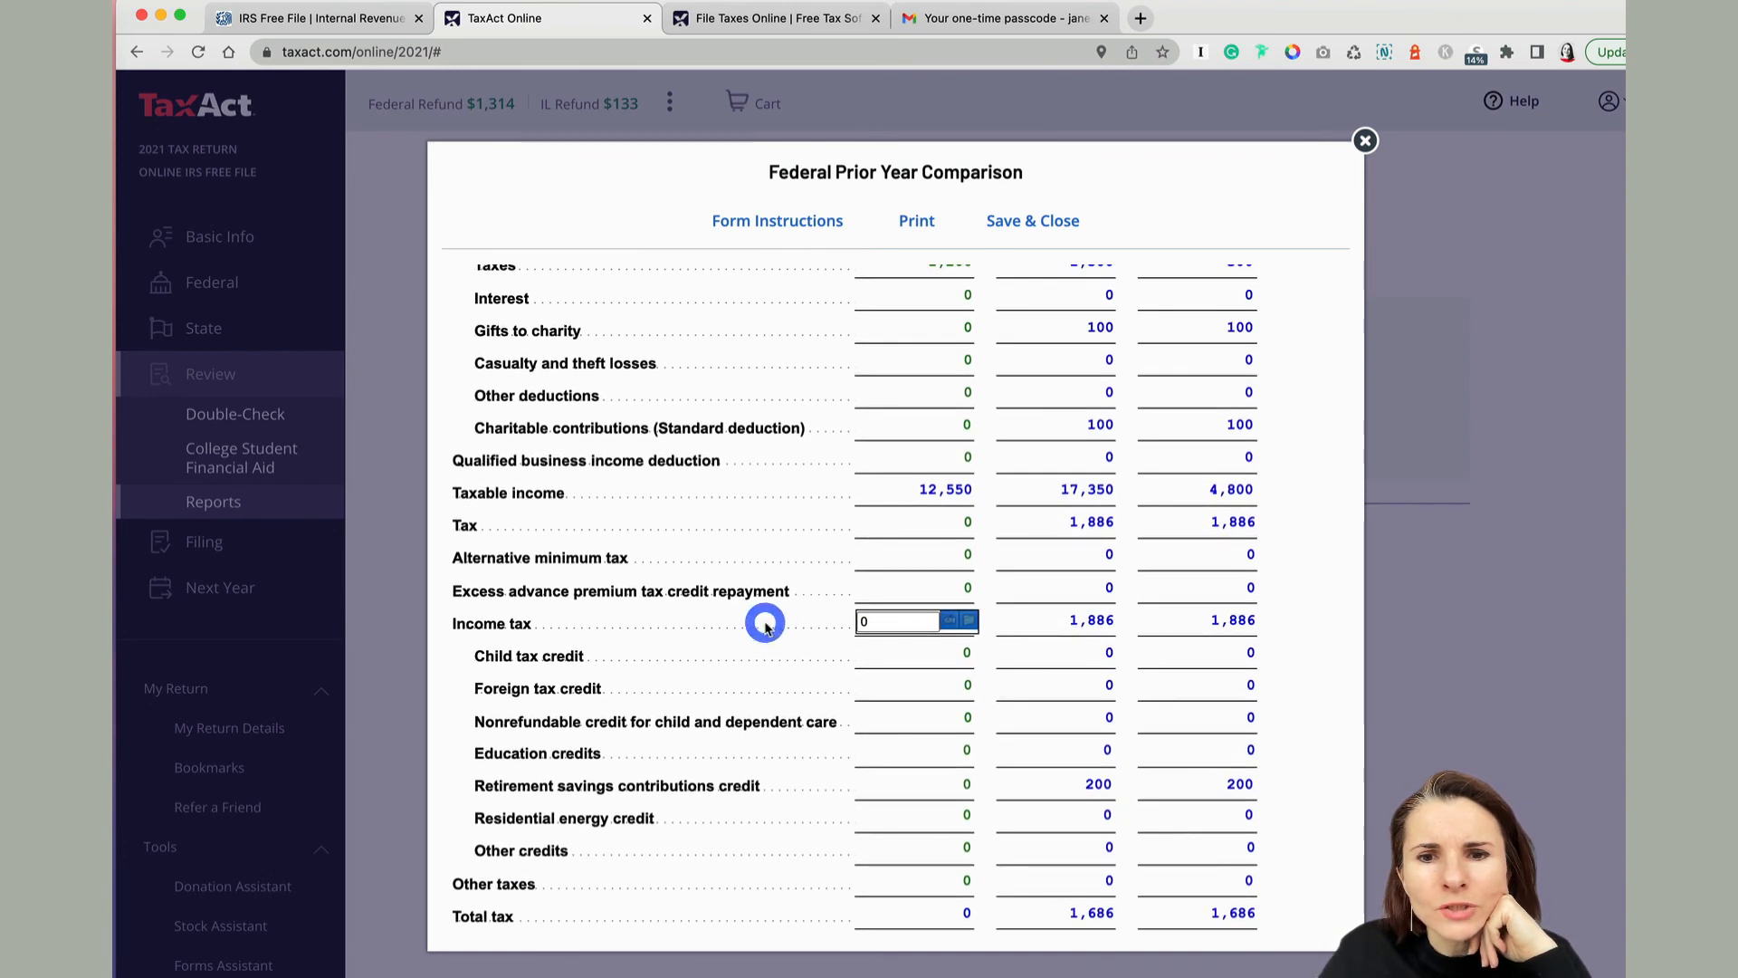
scroll(870, 580, up, 5)
scroll(970, 528, down, 6)
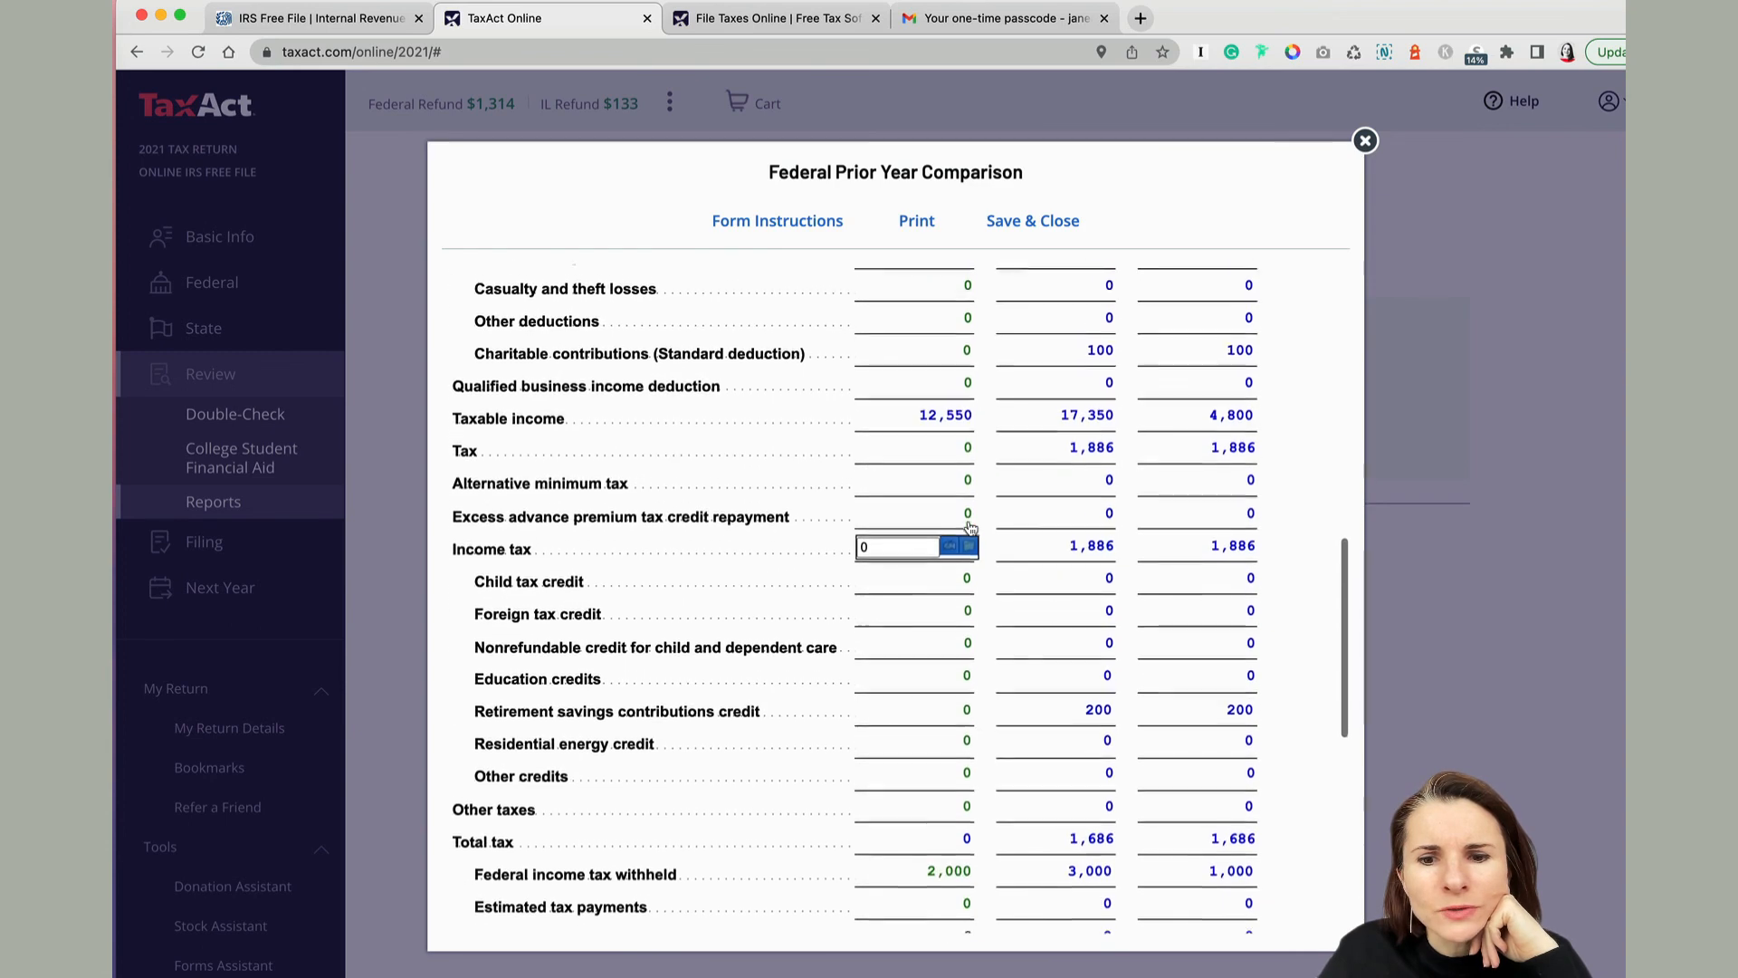
scroll(973, 711, down, 9)
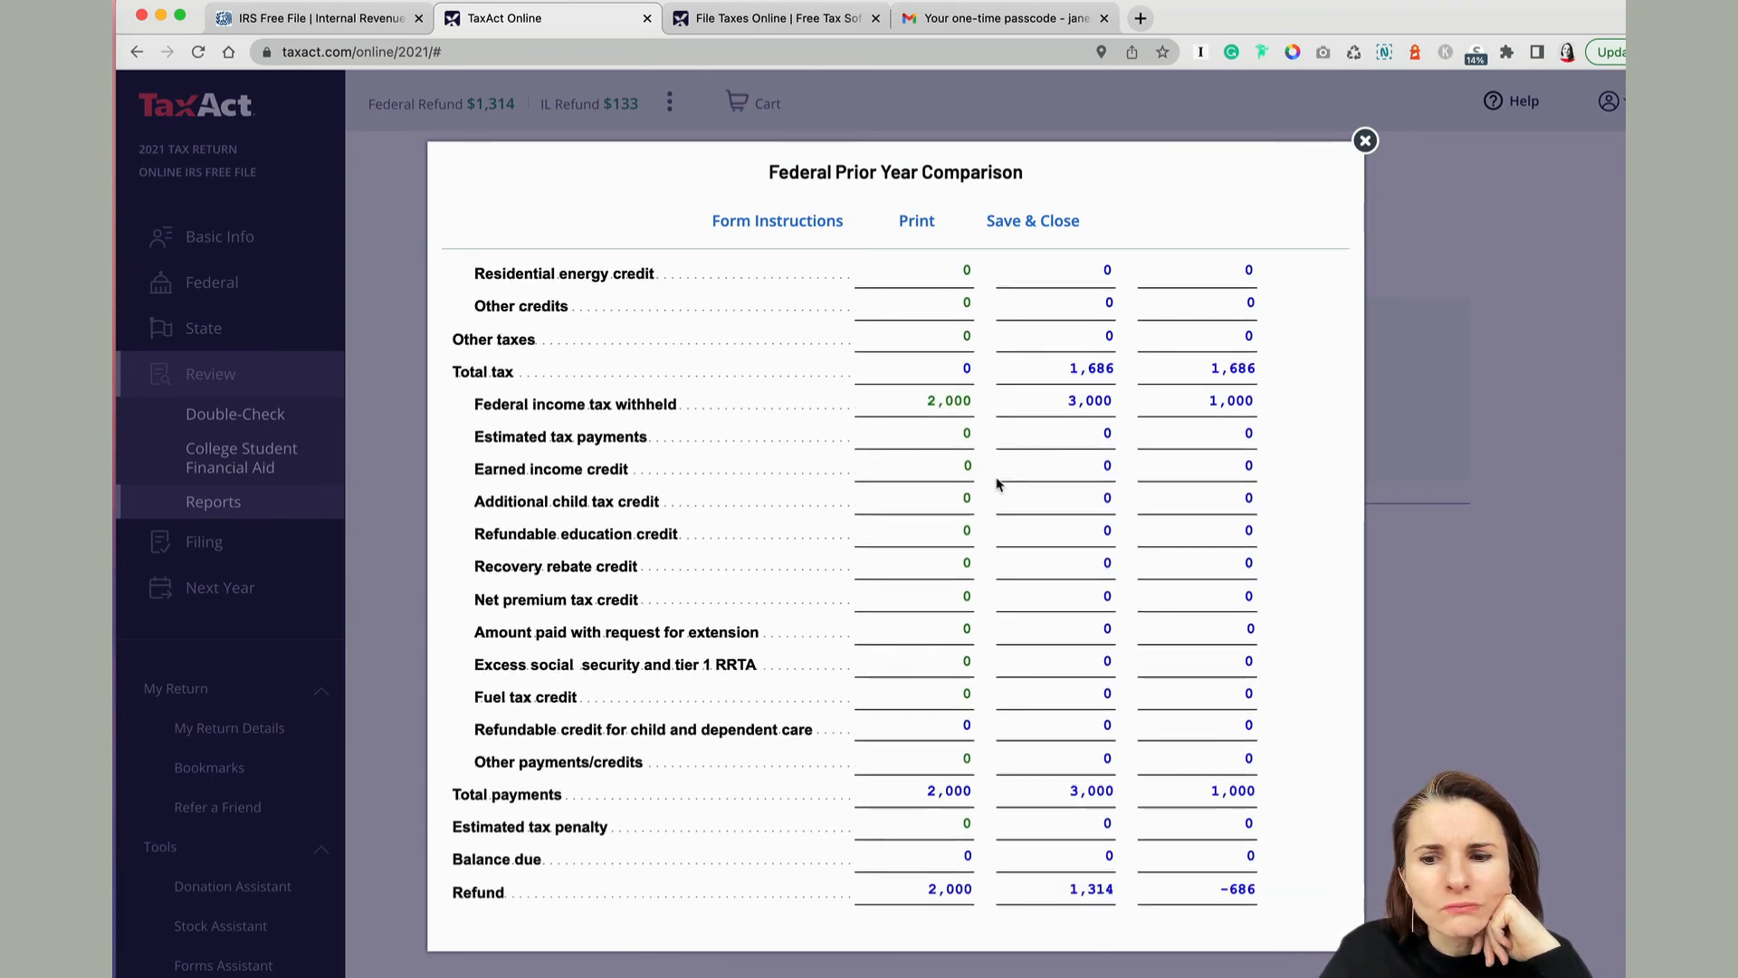
scroll(996, 485, up, 20)
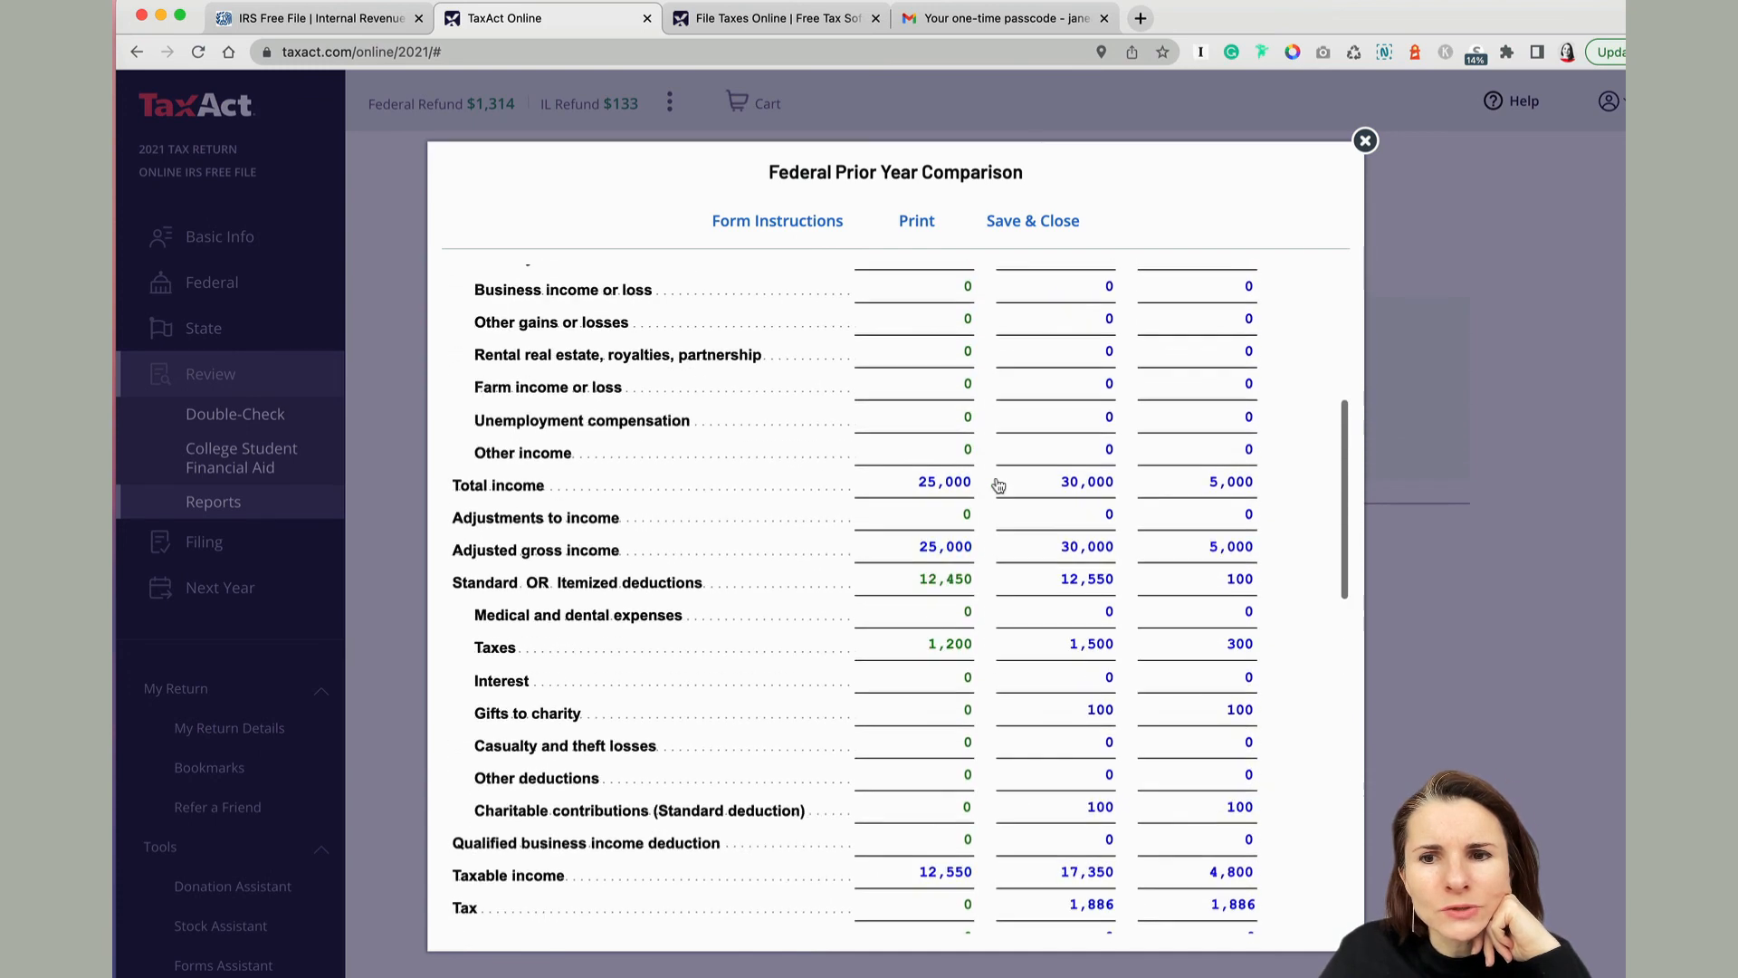
scroll(998, 486, down, 12)
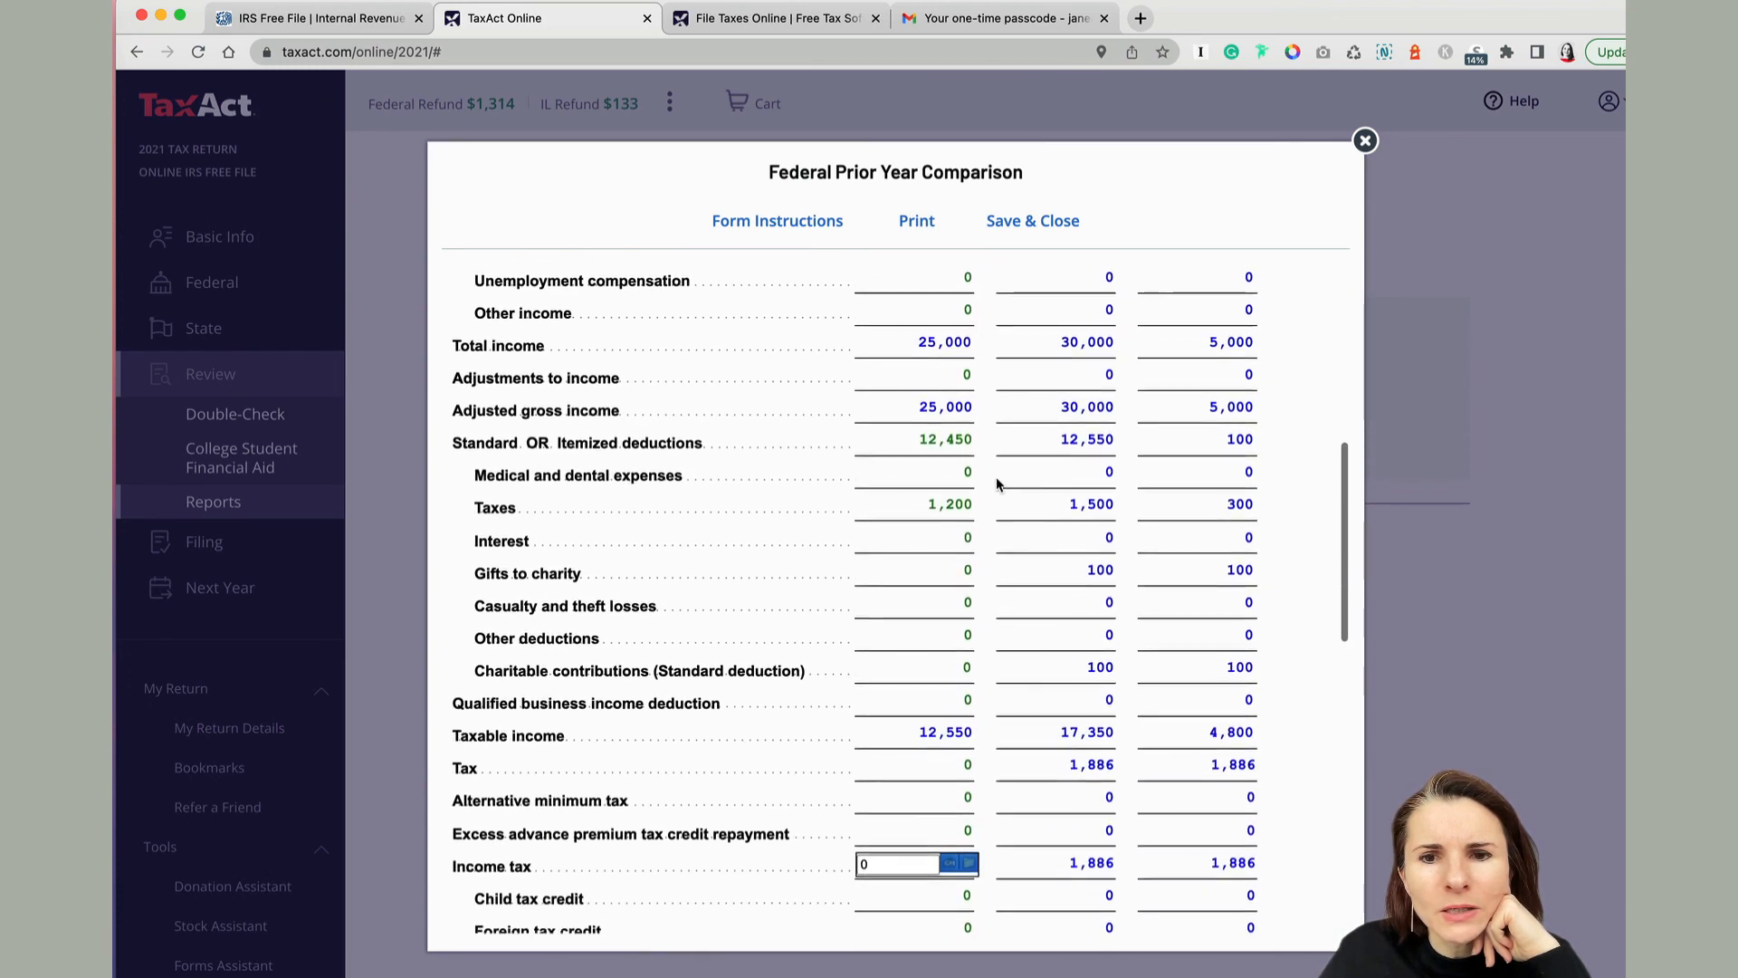
scroll(996, 477, down, 4)
click(901, 569)
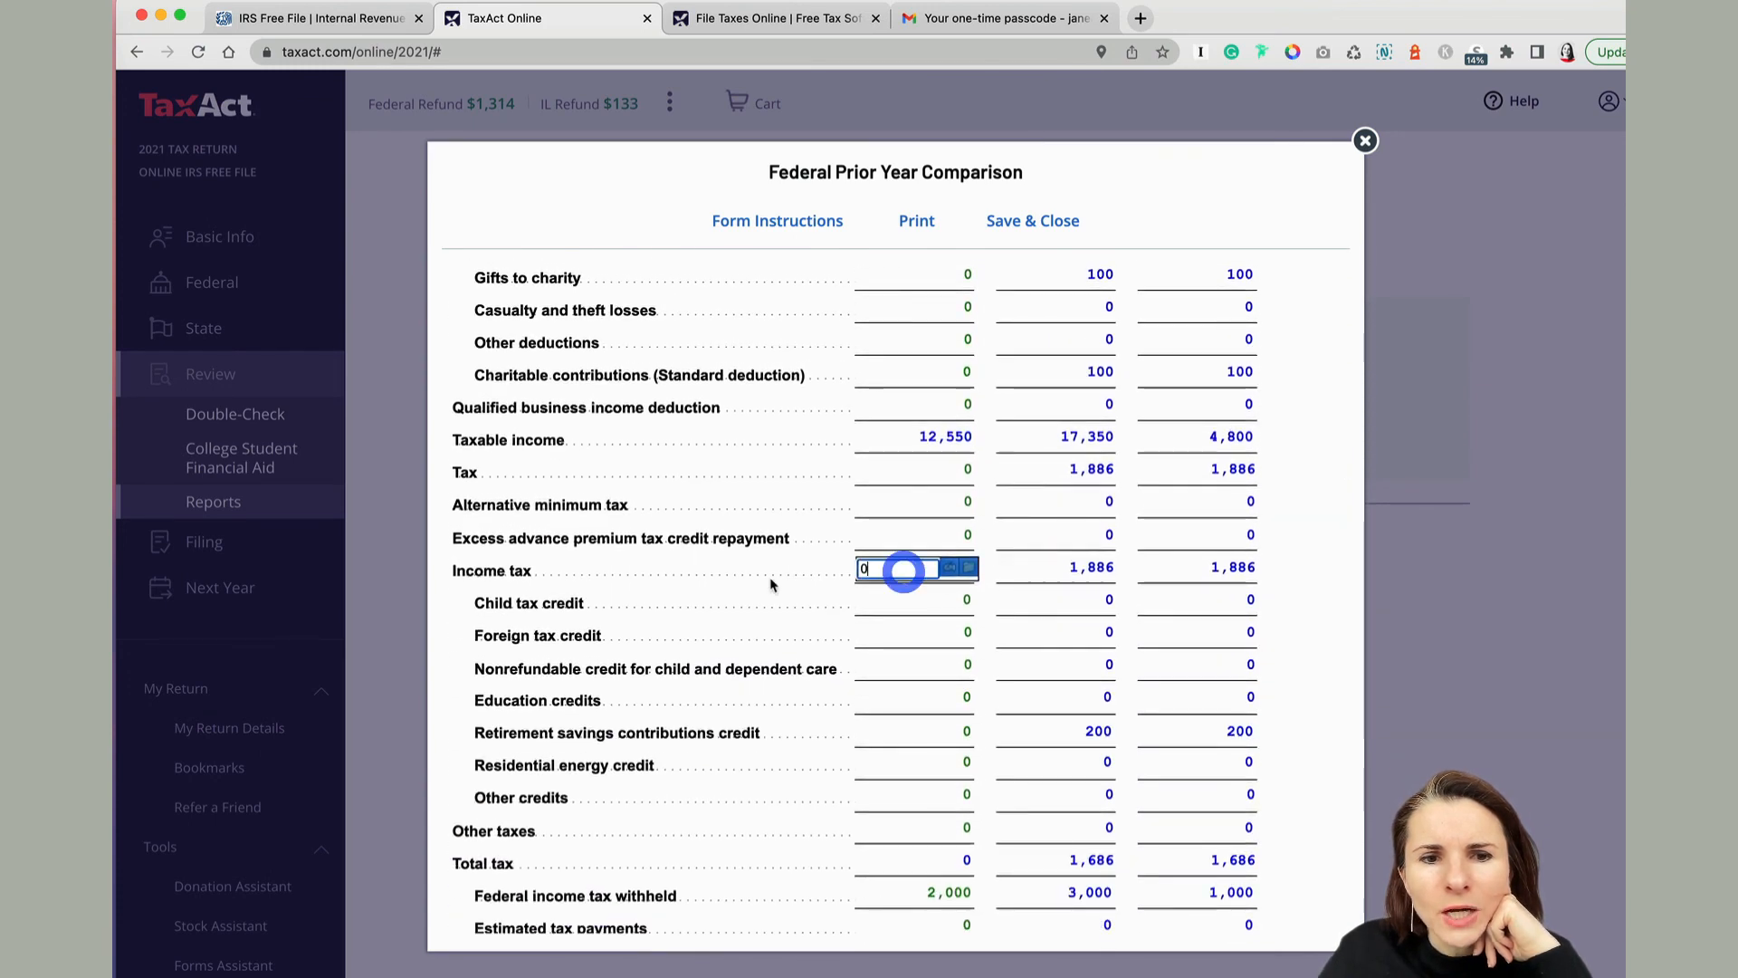
click(773, 558)
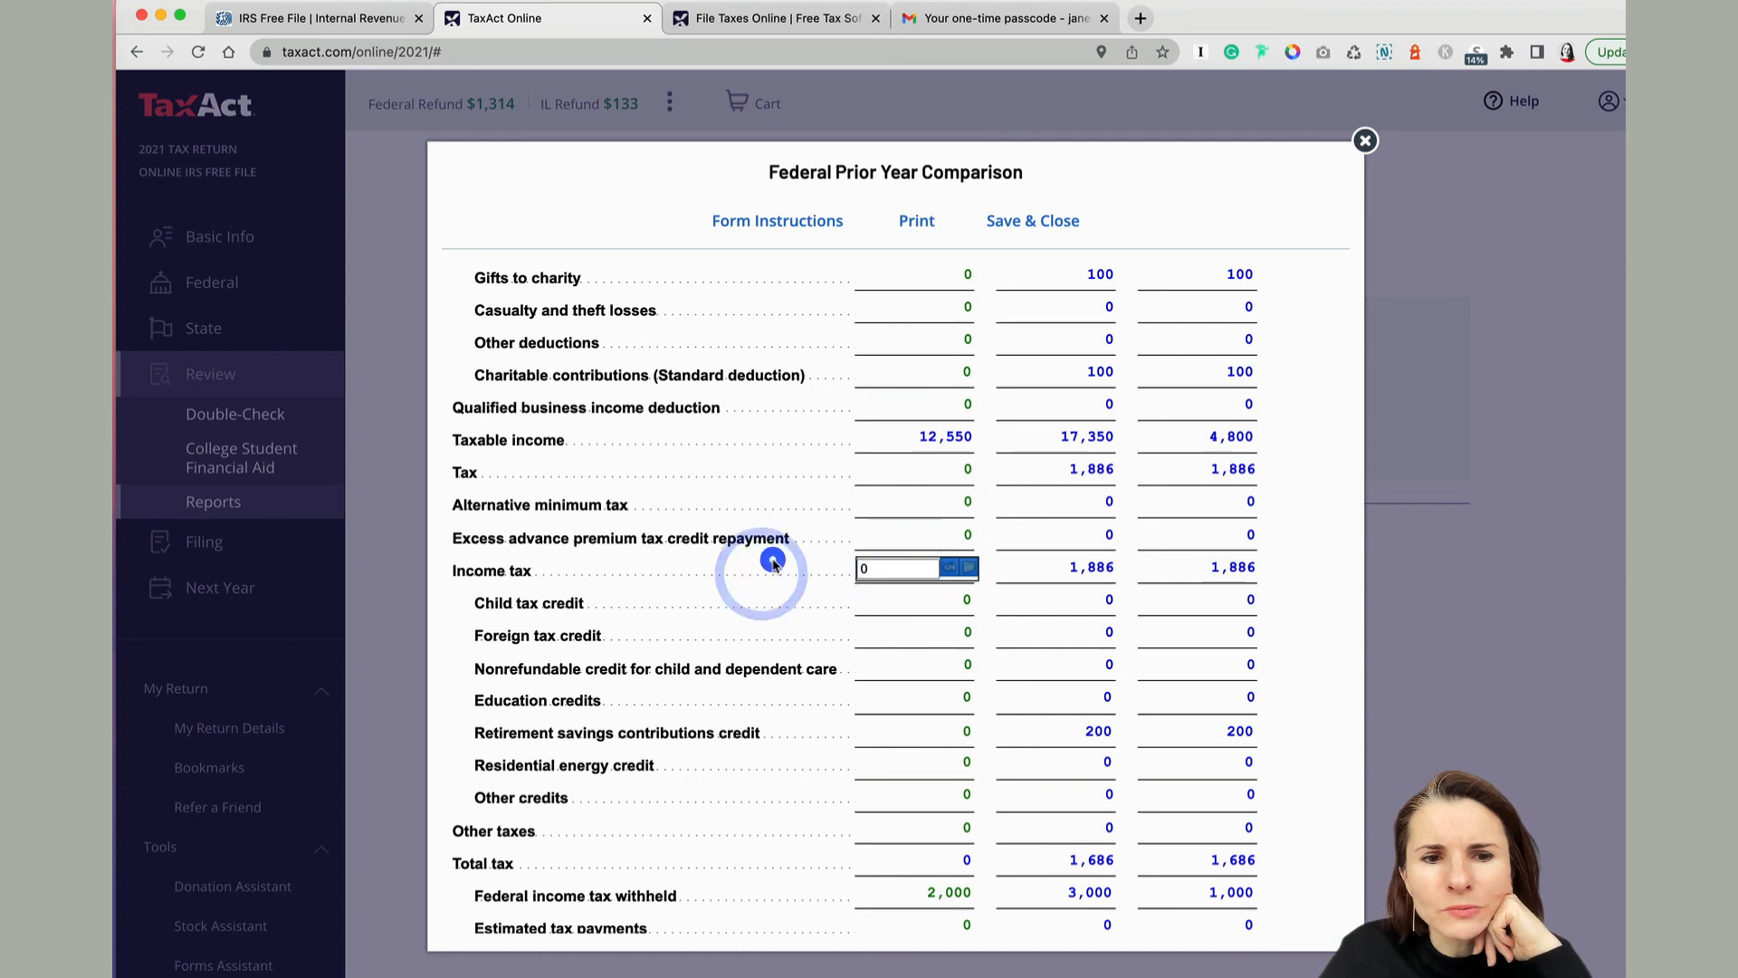
click(907, 612)
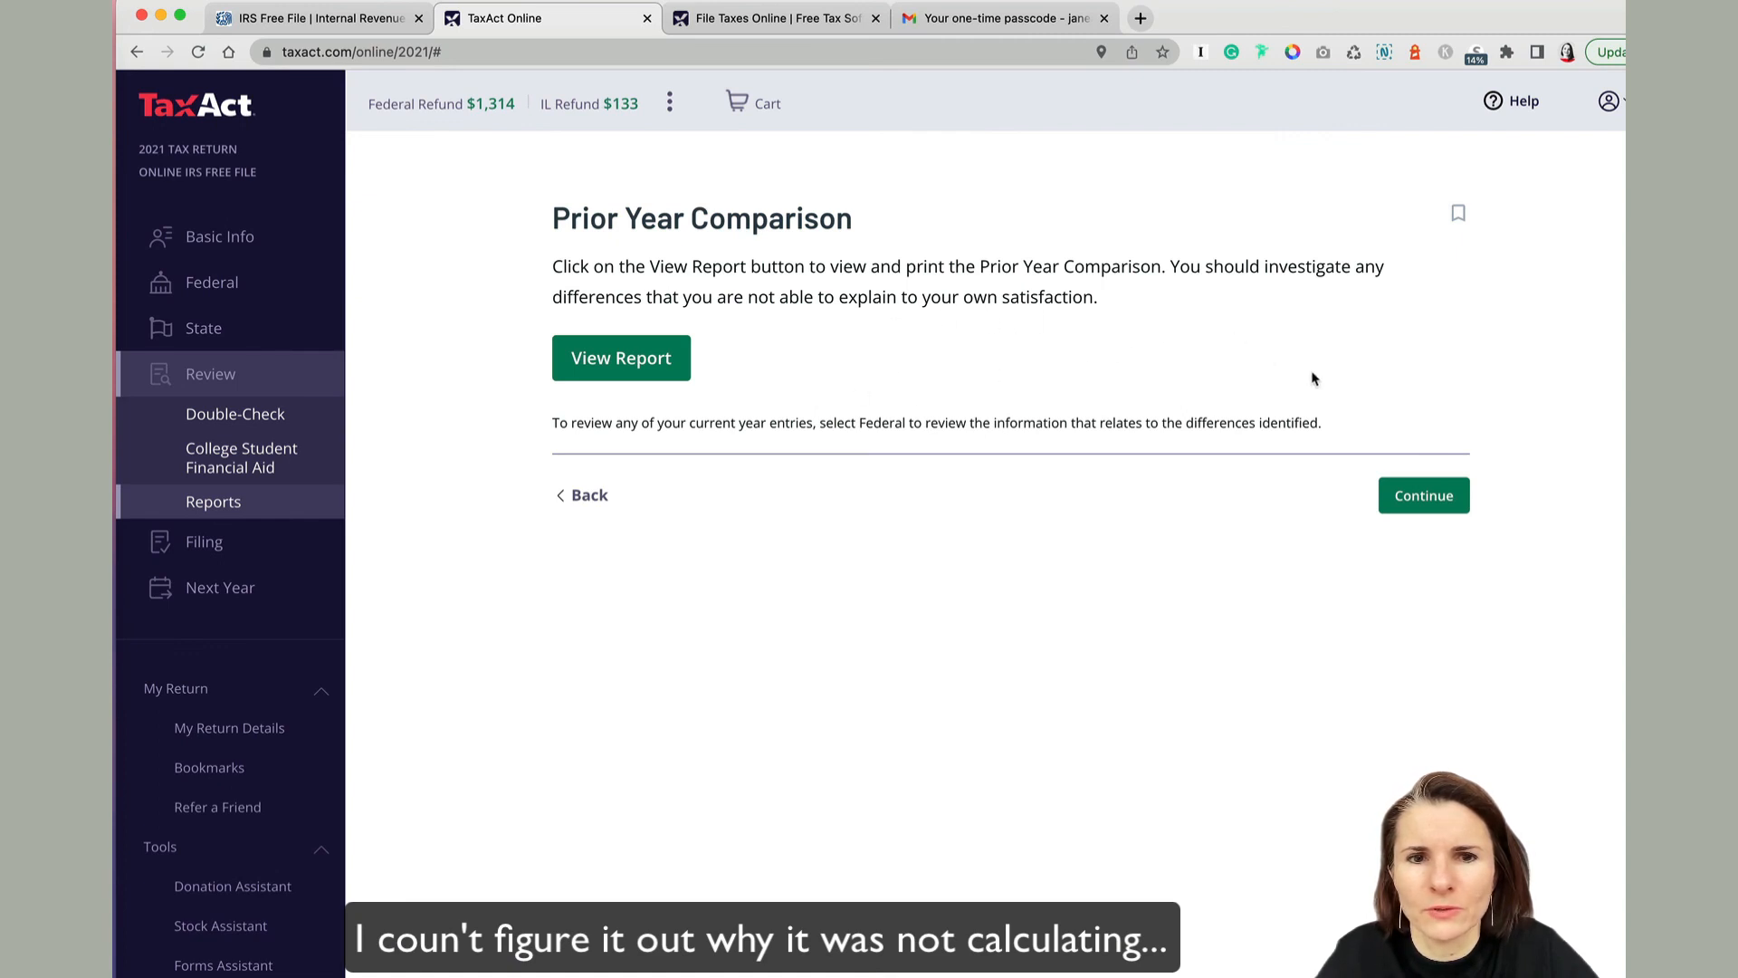
Continue past the prior year comparison to the filing section and choose to e-file the return
click(1417, 493)
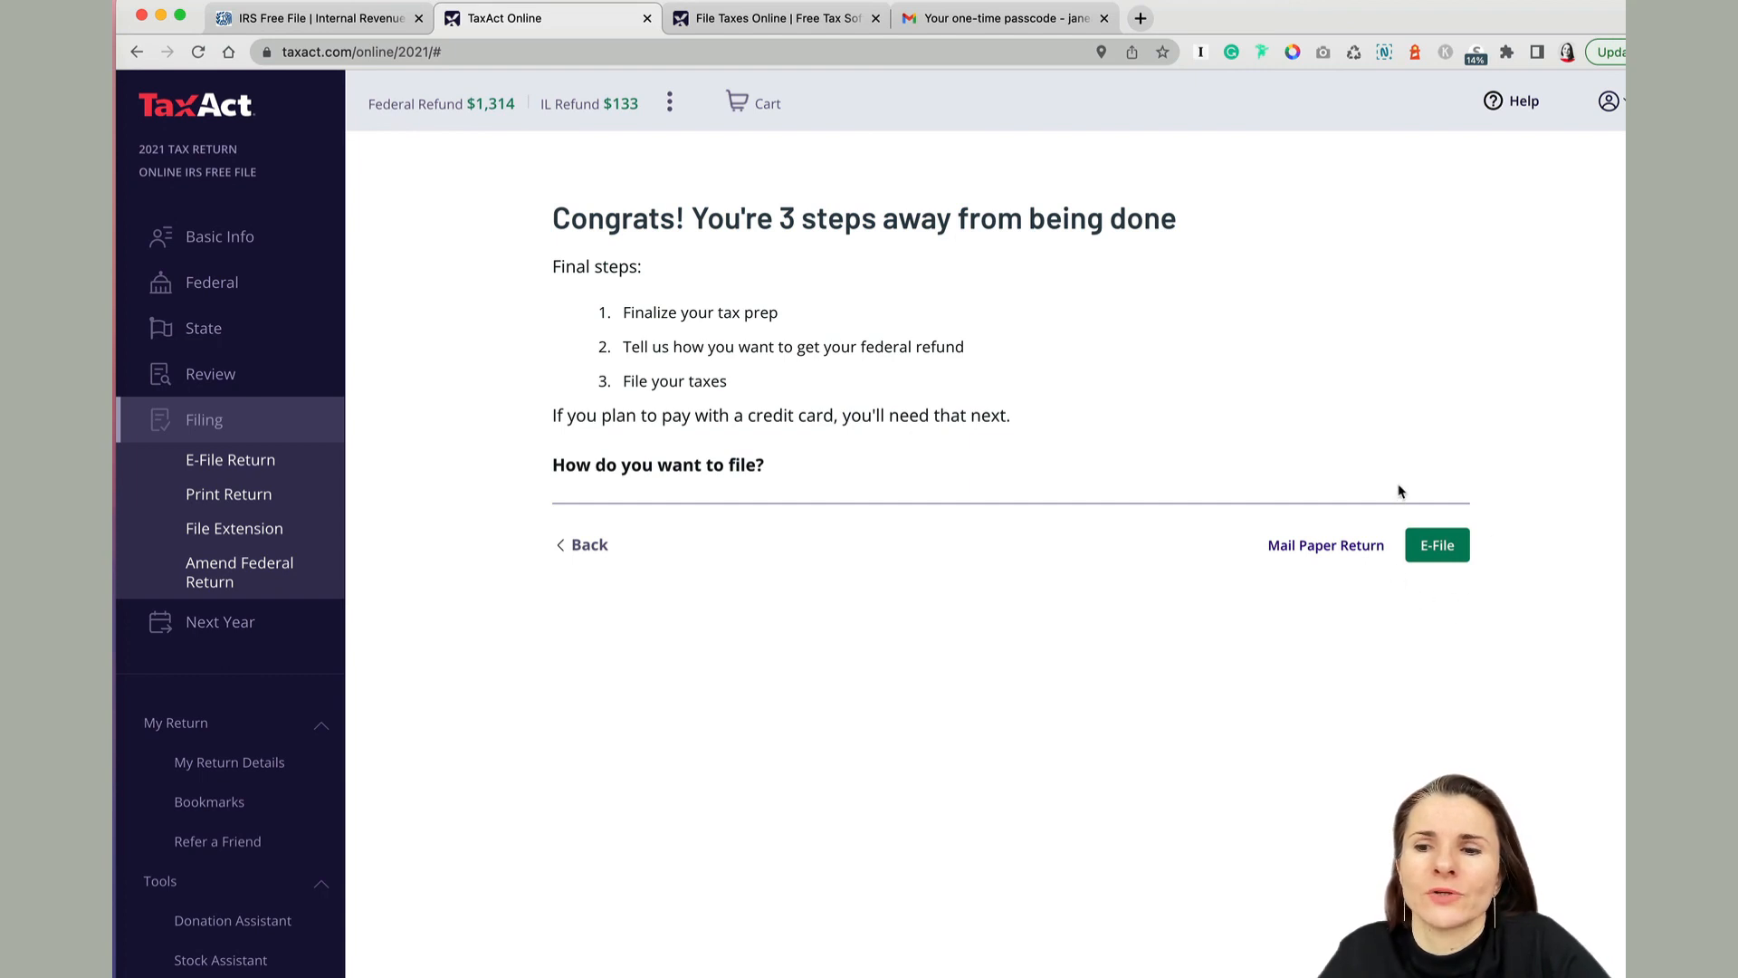
click(1436, 547)
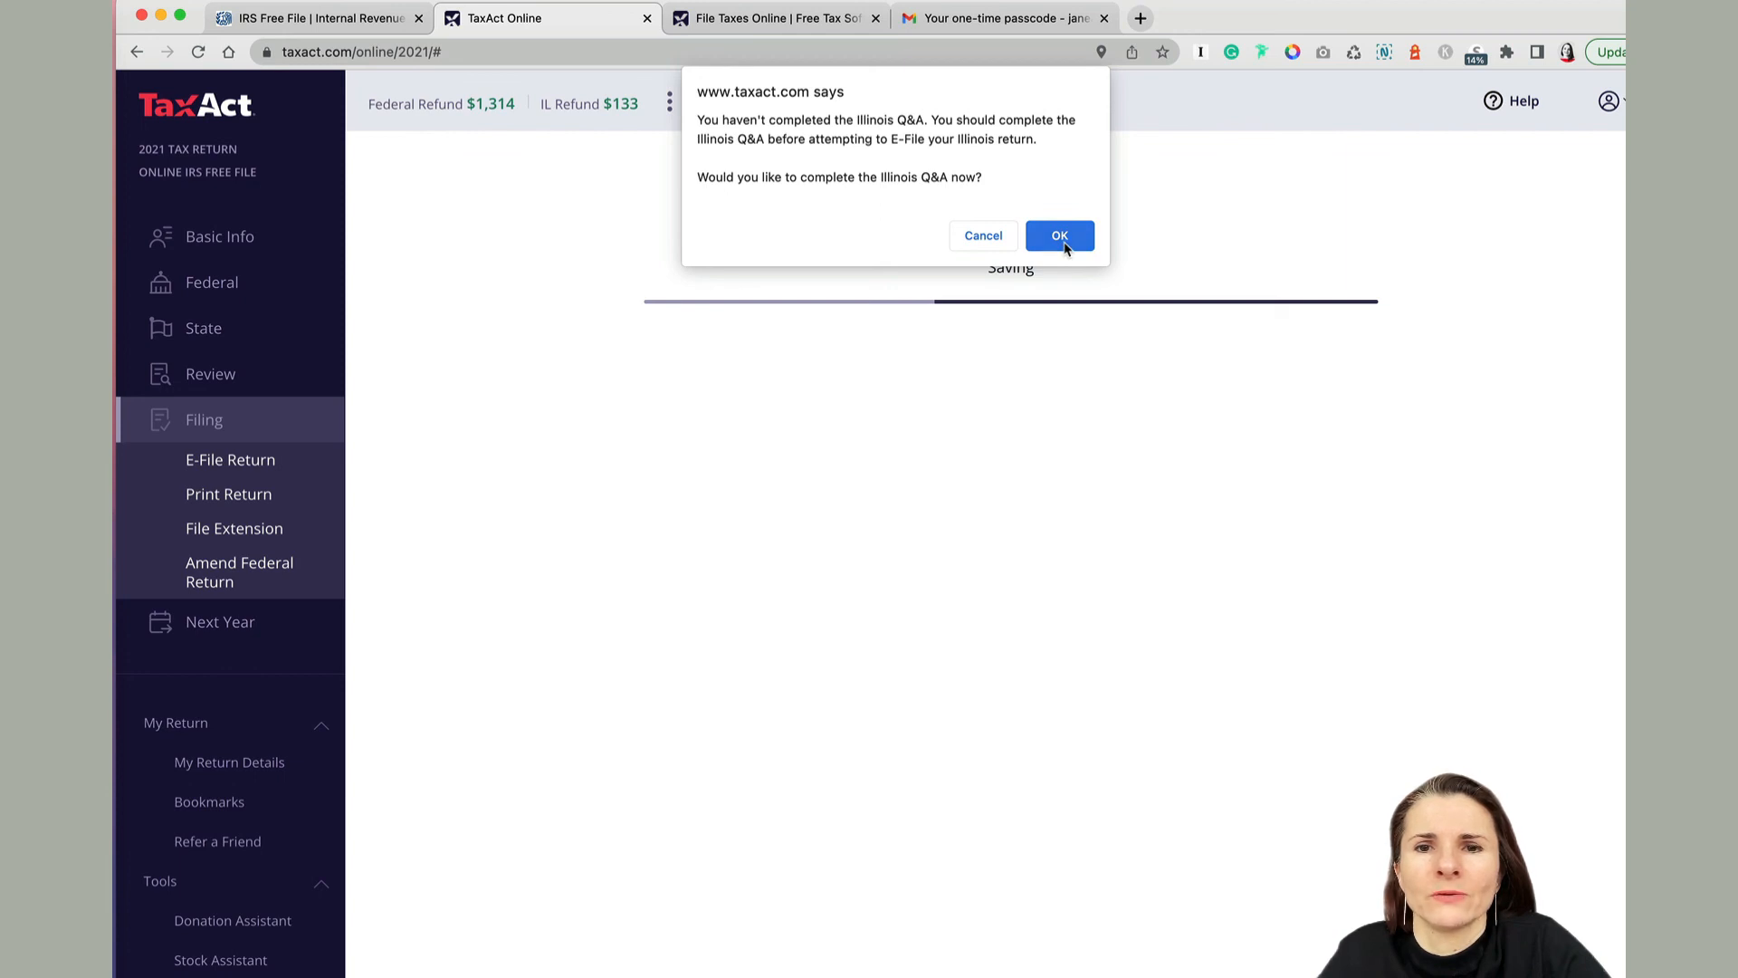
Decline to complete the Illinois Q&A and review the product prices for the federal and Illinois returns
click(984, 237)
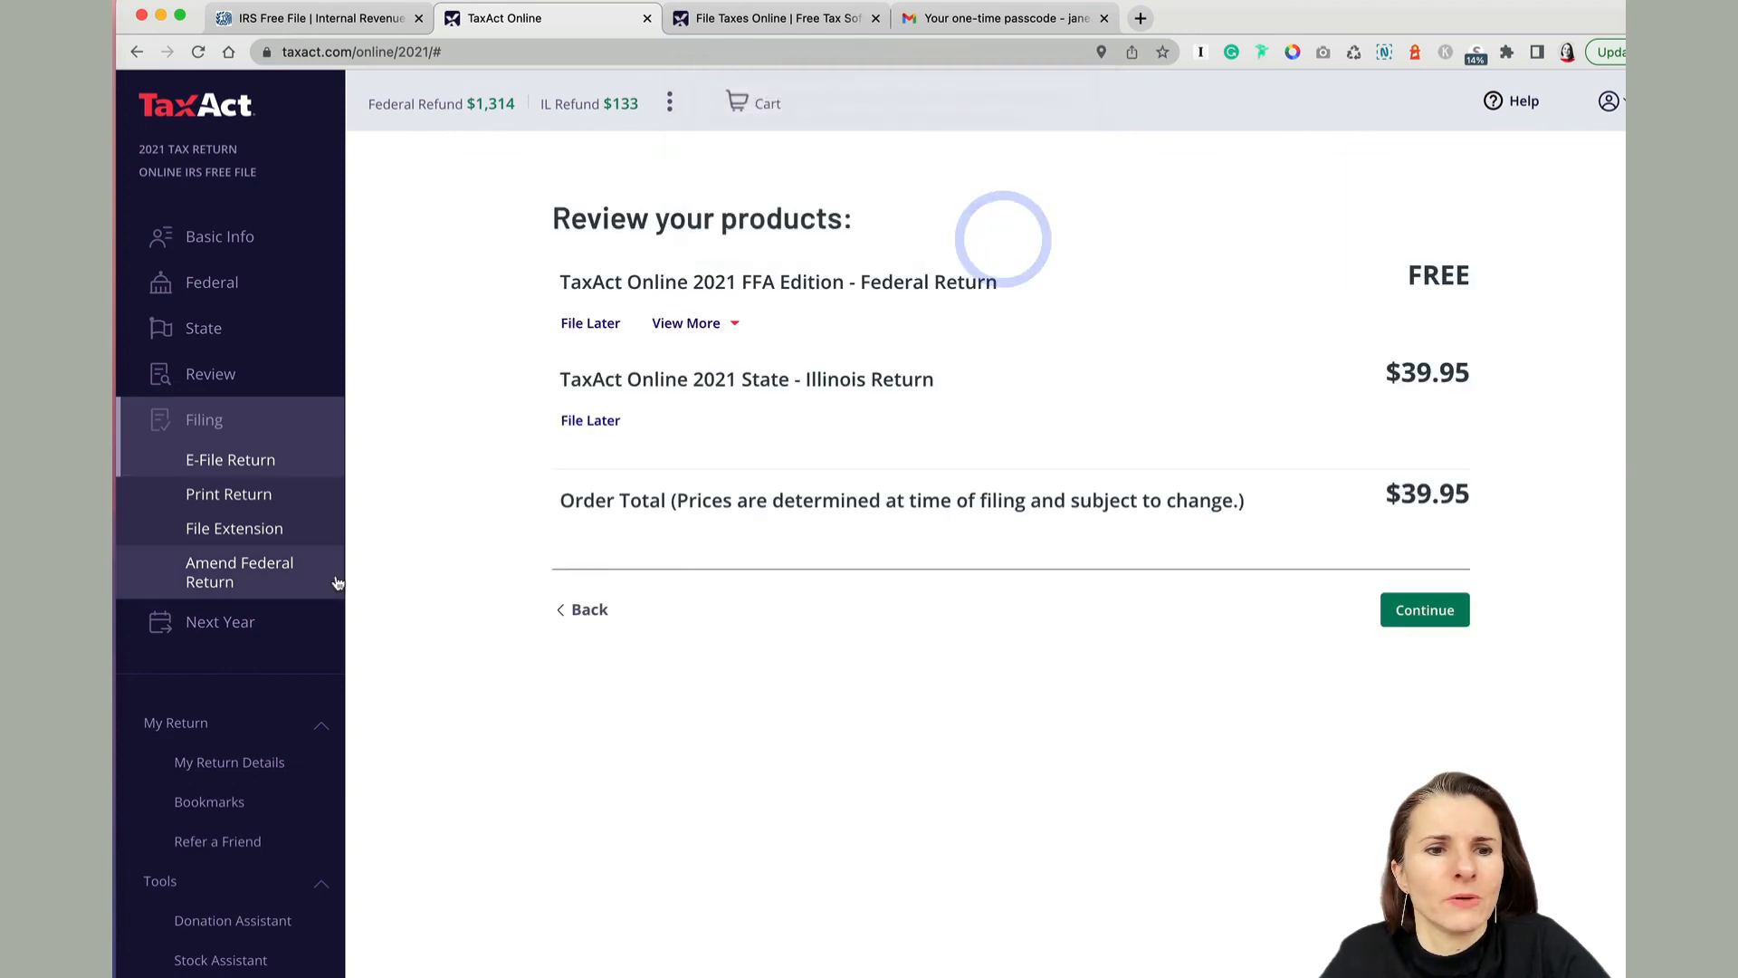
scroll(272, 543, down, 1)
scroll(266, 519, down, 1)
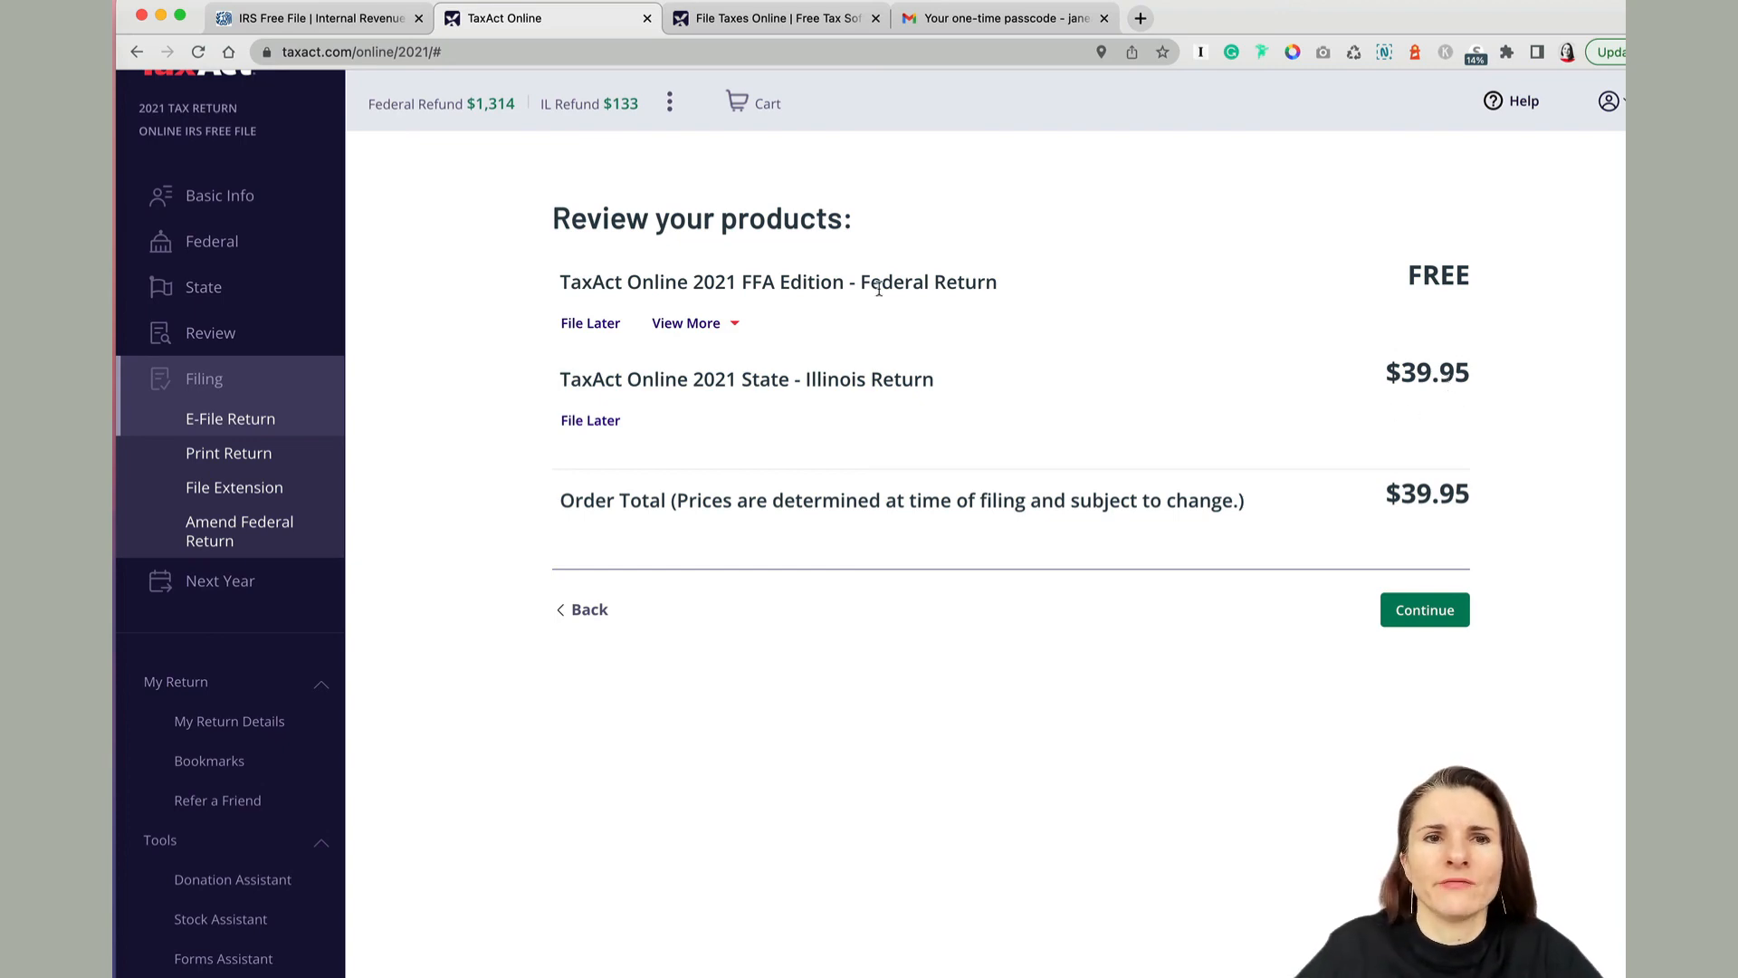
Open TaxAct's offer from the IRS Free File list and check which states qualify for a free state return
click(356, 25)
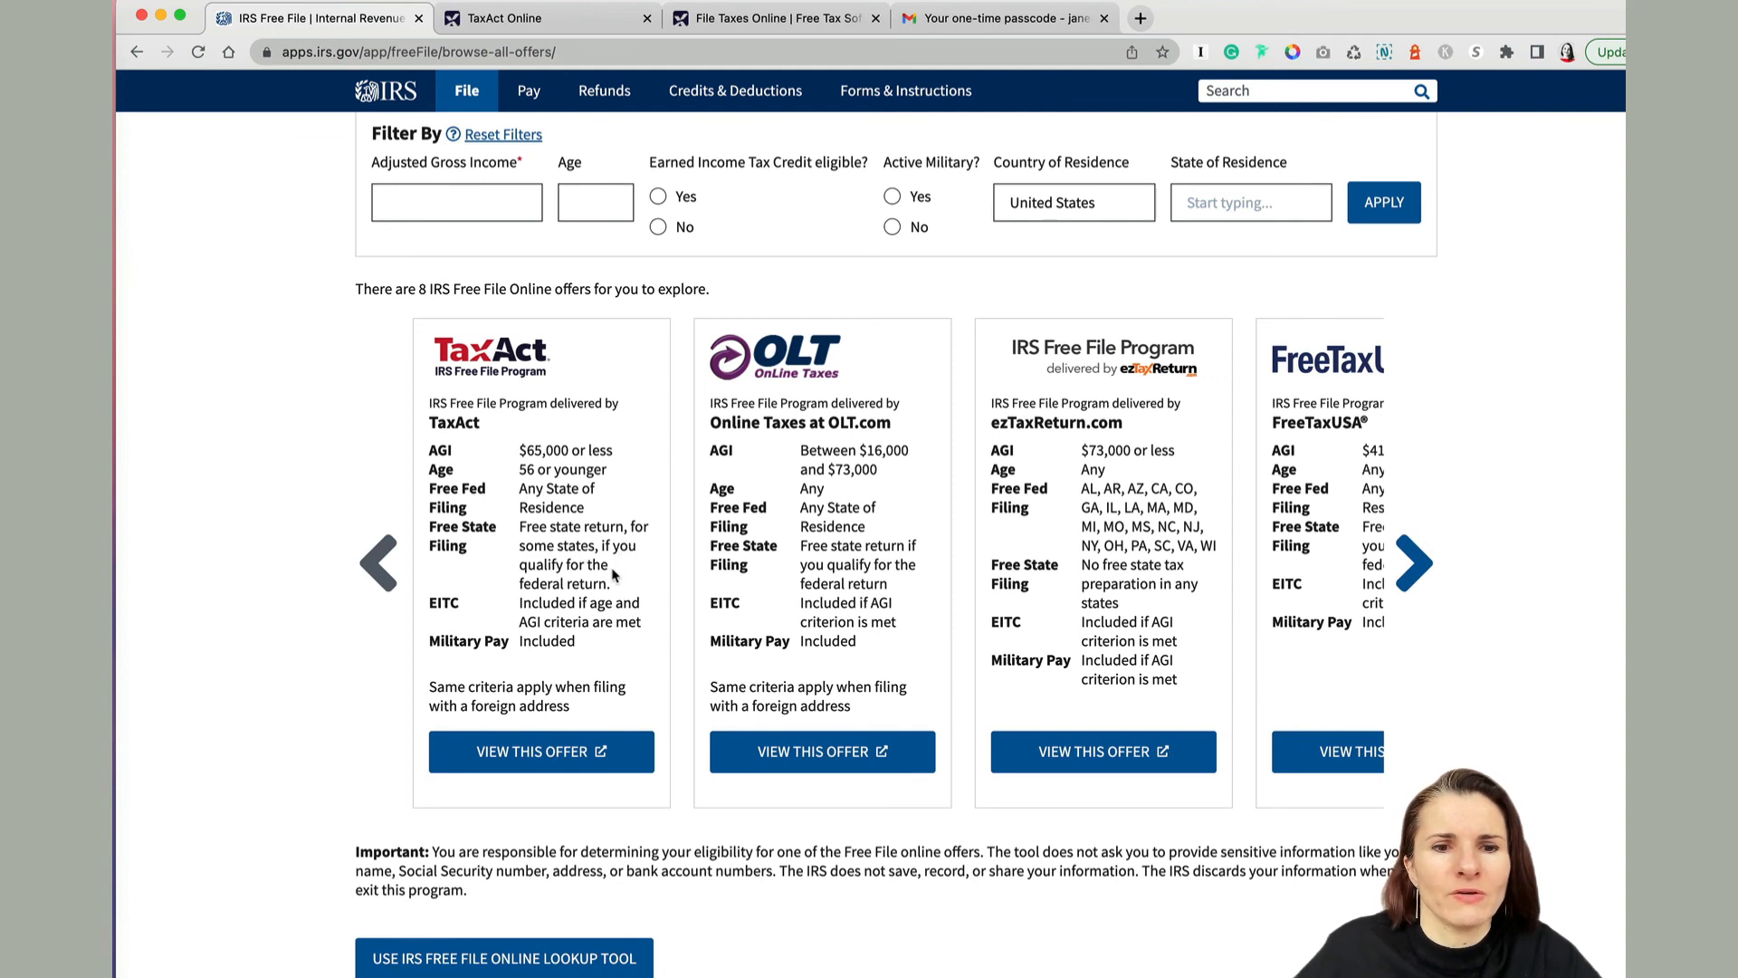
click(554, 768)
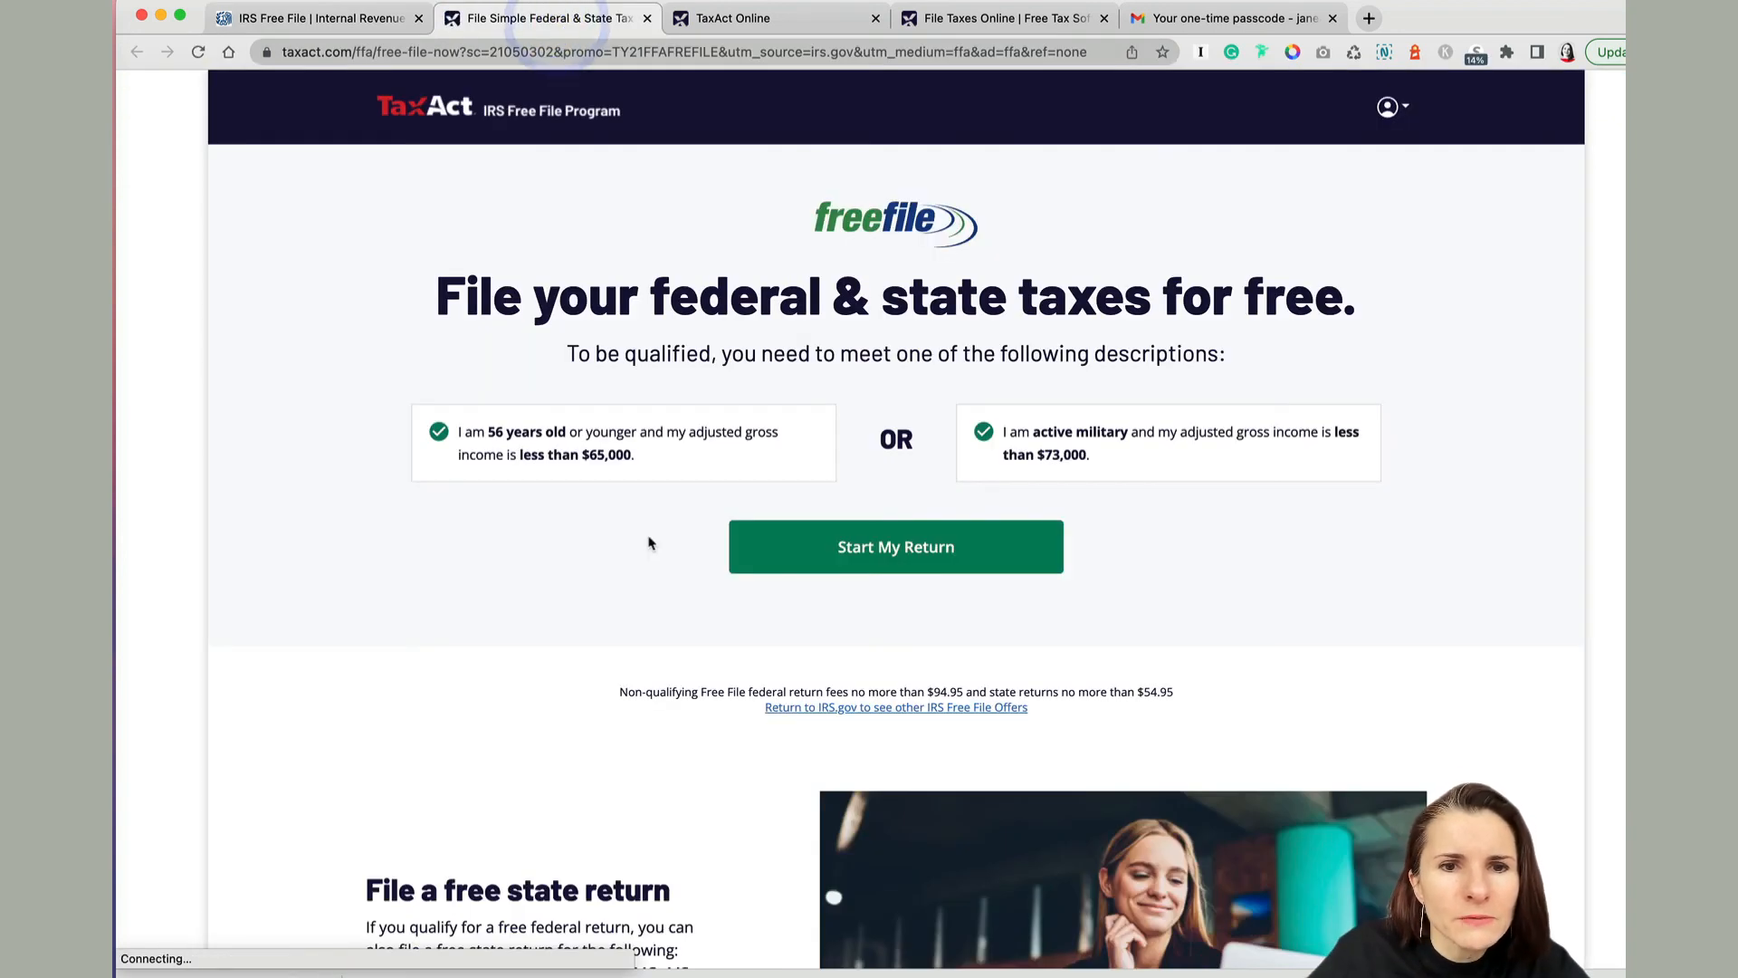
scroll(648, 542, down, 5)
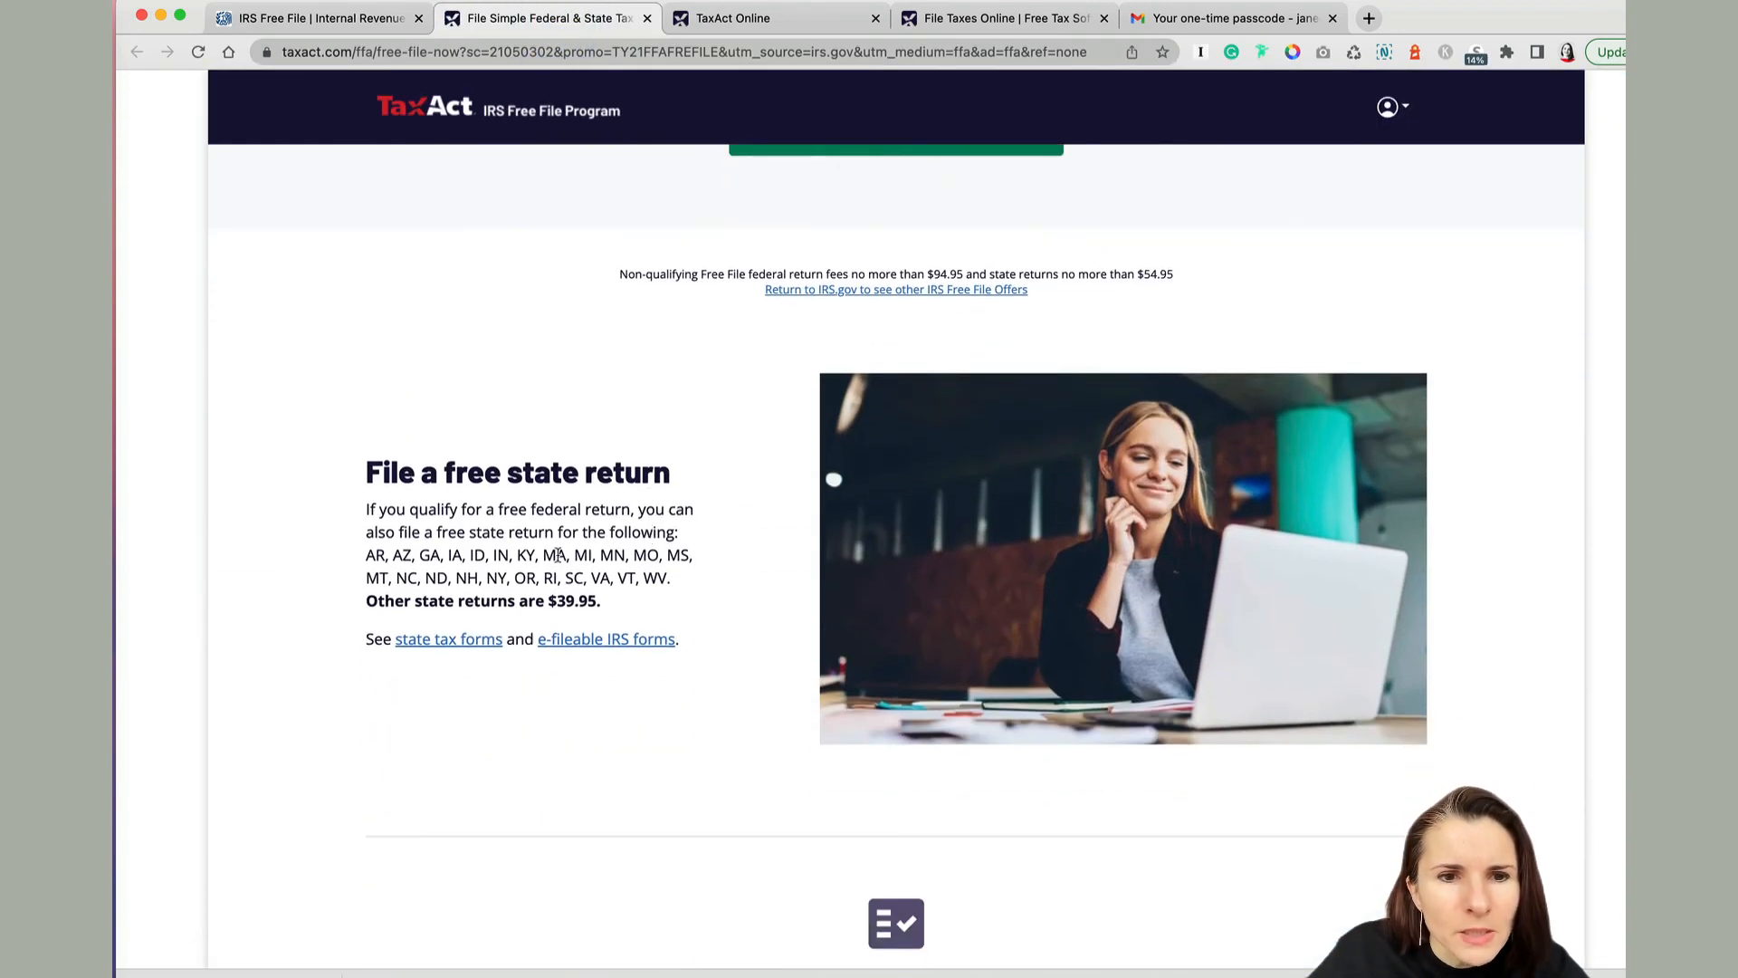
drag(366, 555, 664, 556)
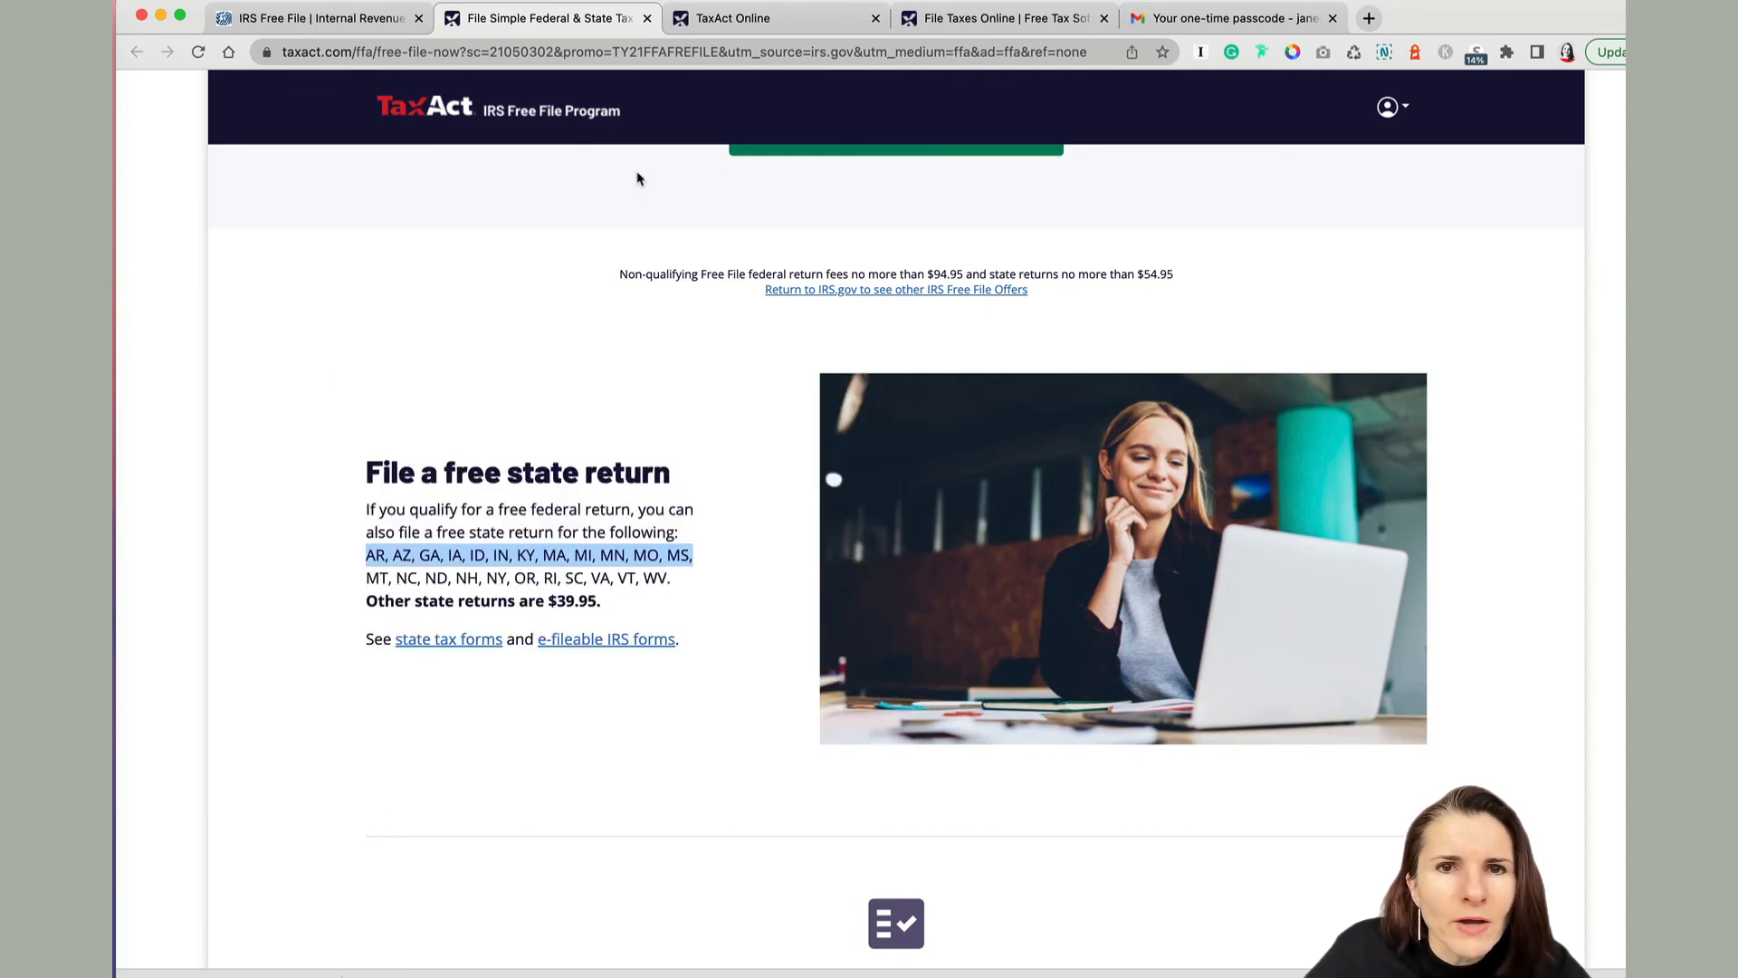
Compare the Illinois return's price in the product review with the free-state list on TaxAct's Free File offer page
click(725, 18)
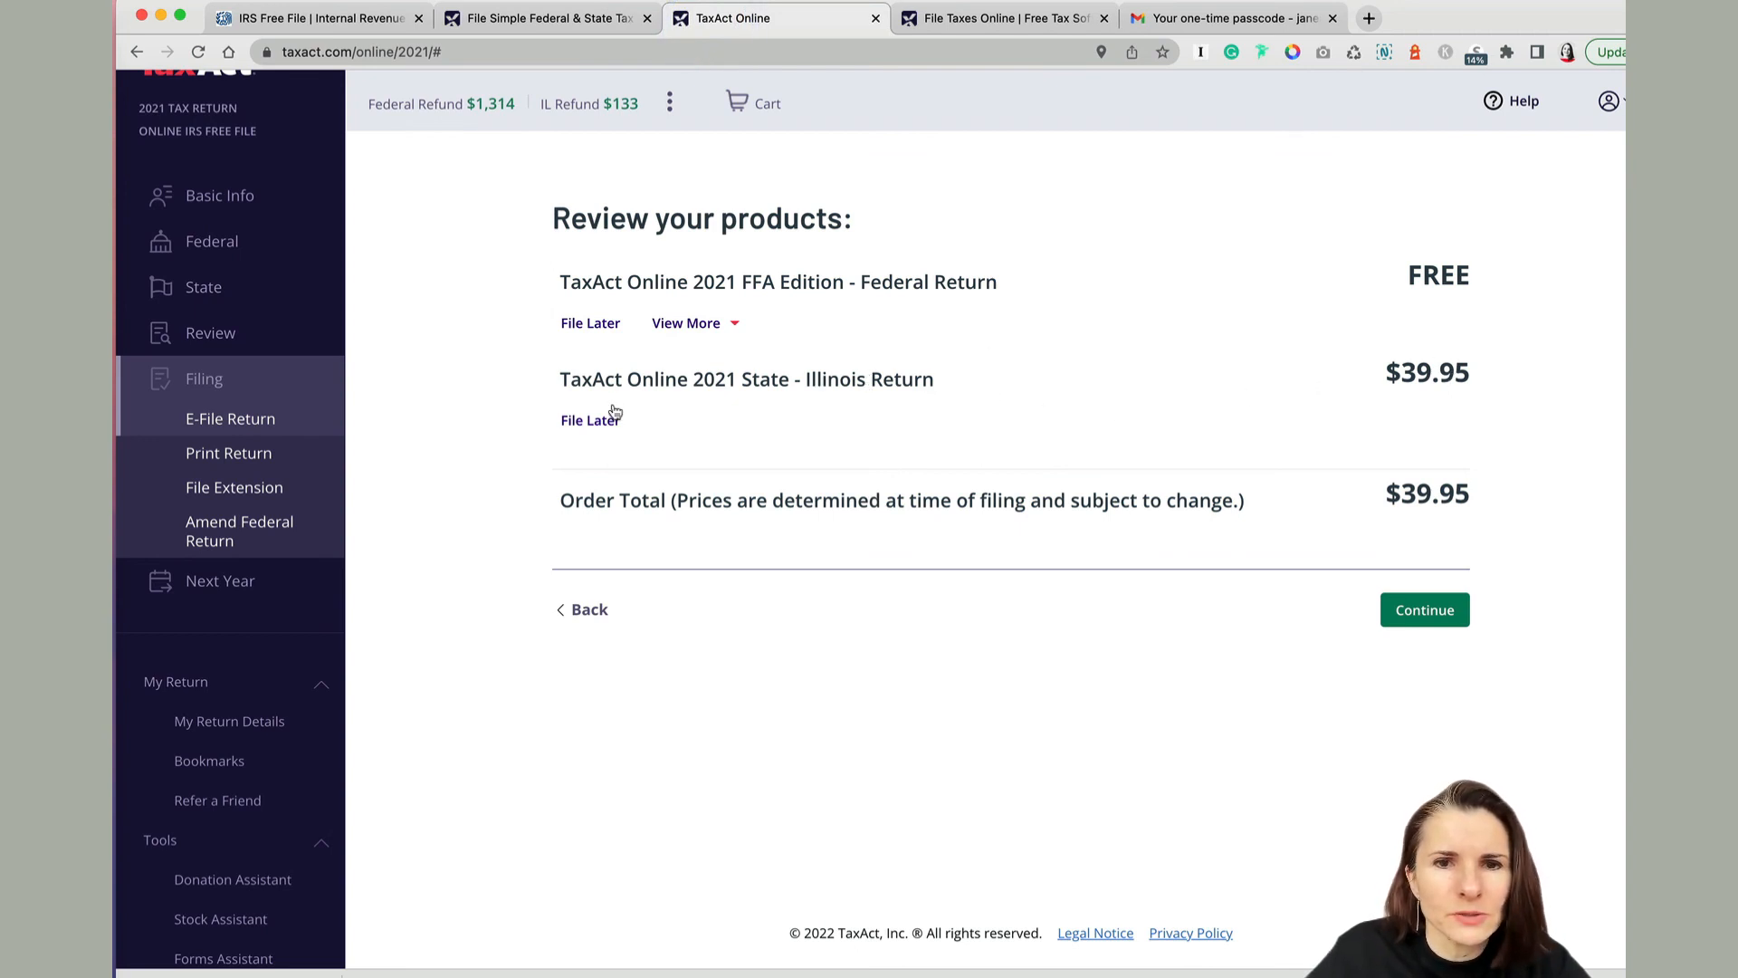
click(483, 24)
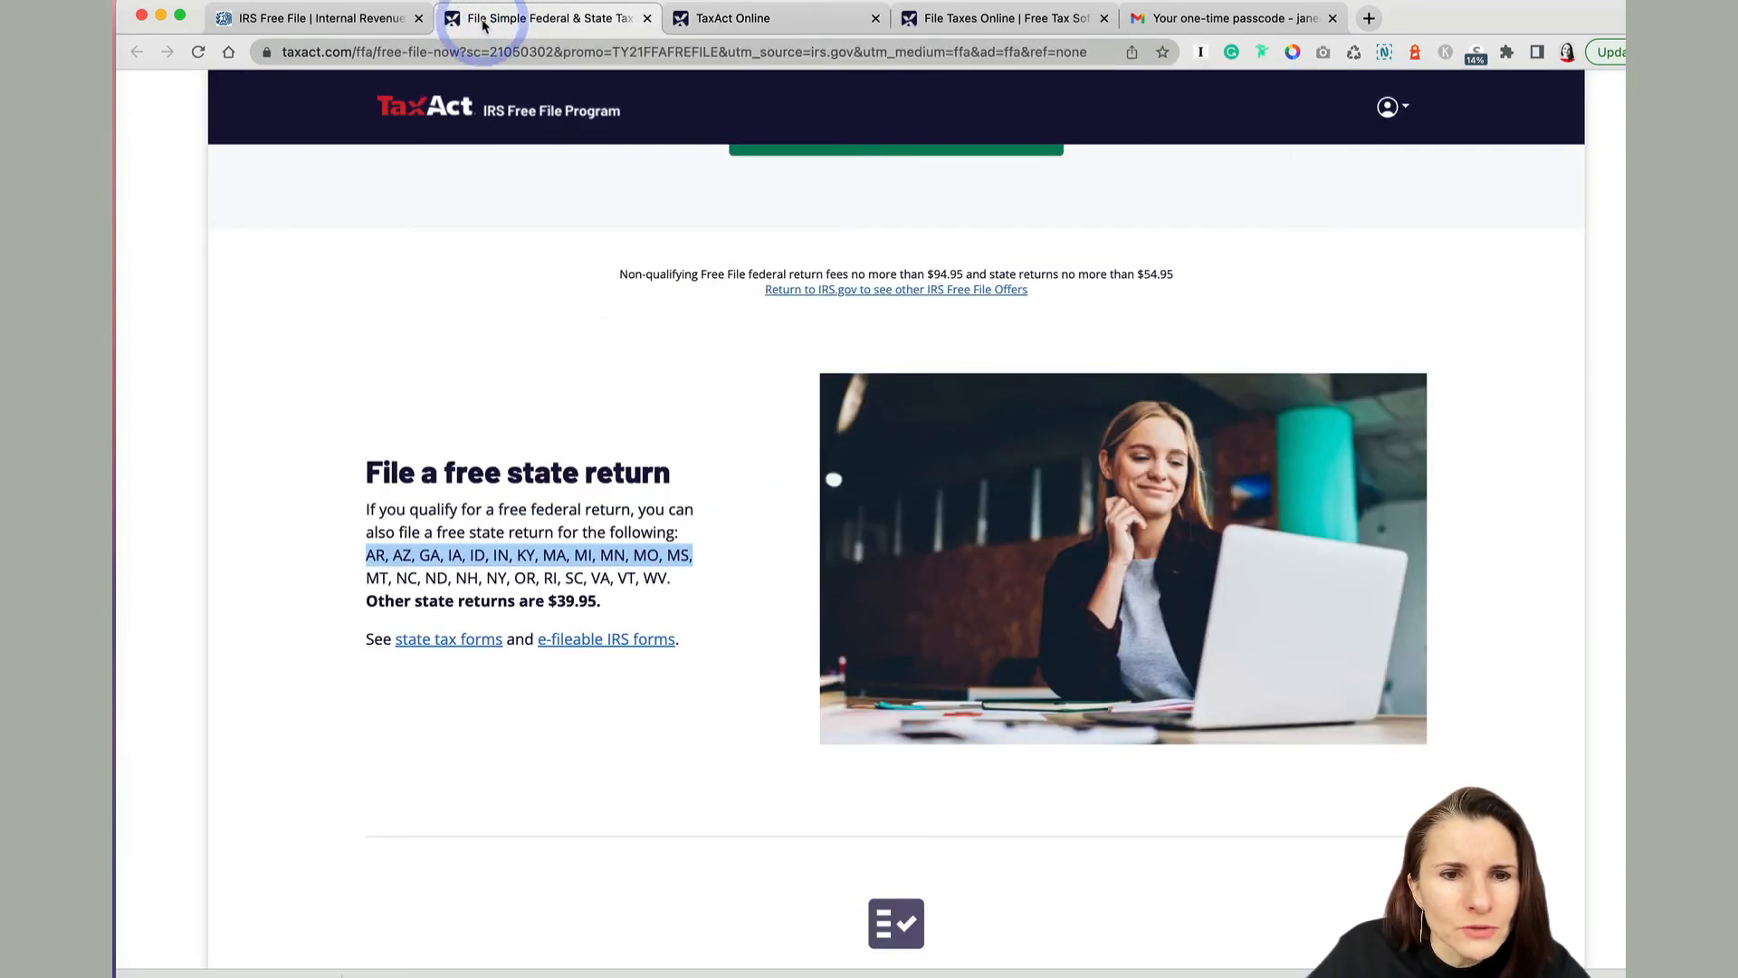
click(418, 552)
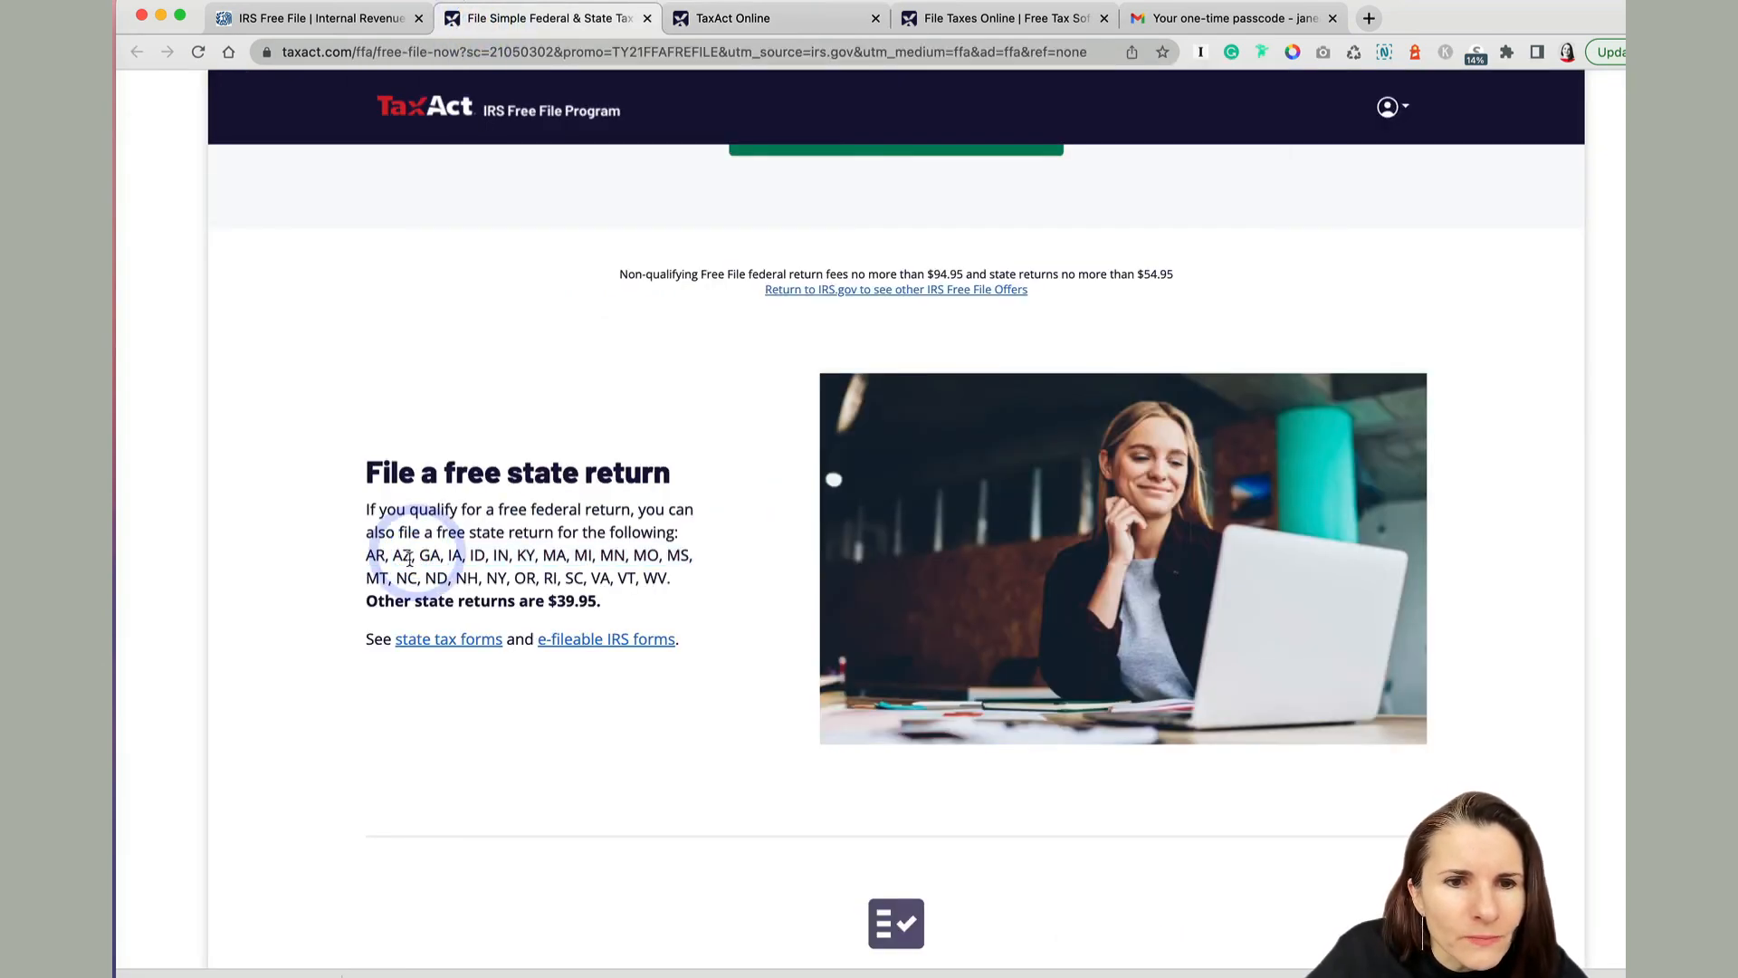
drag(416, 555, 399, 557)
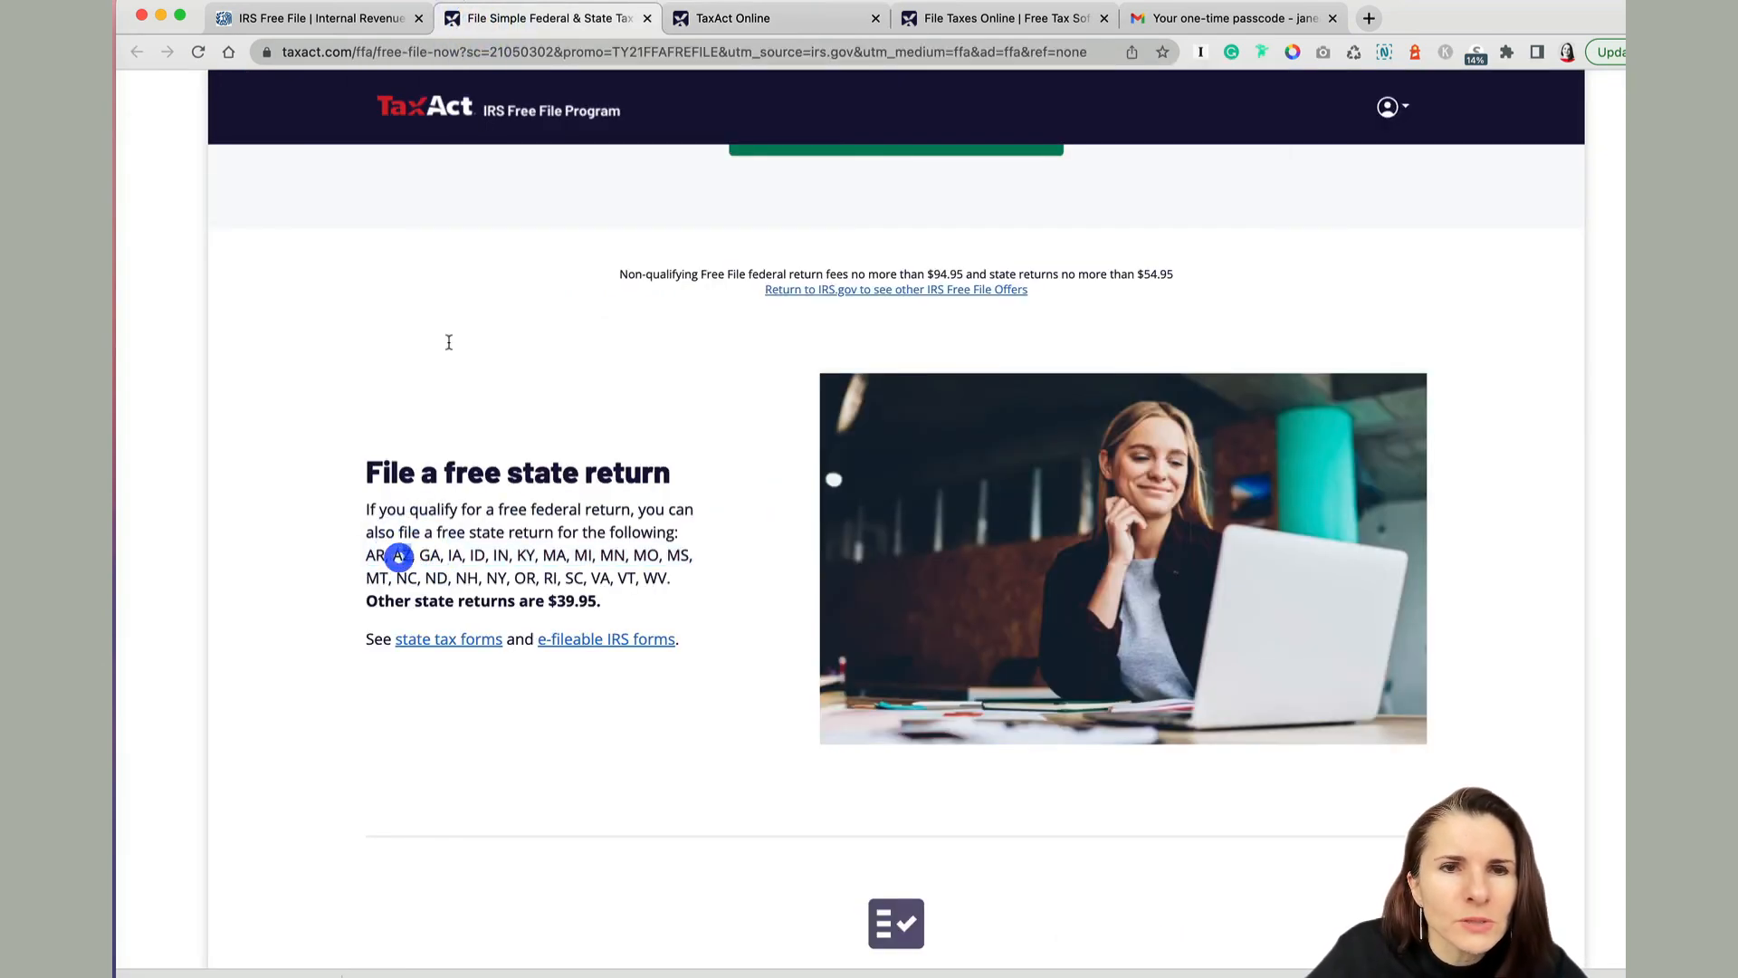
click(326, 20)
click(738, 17)
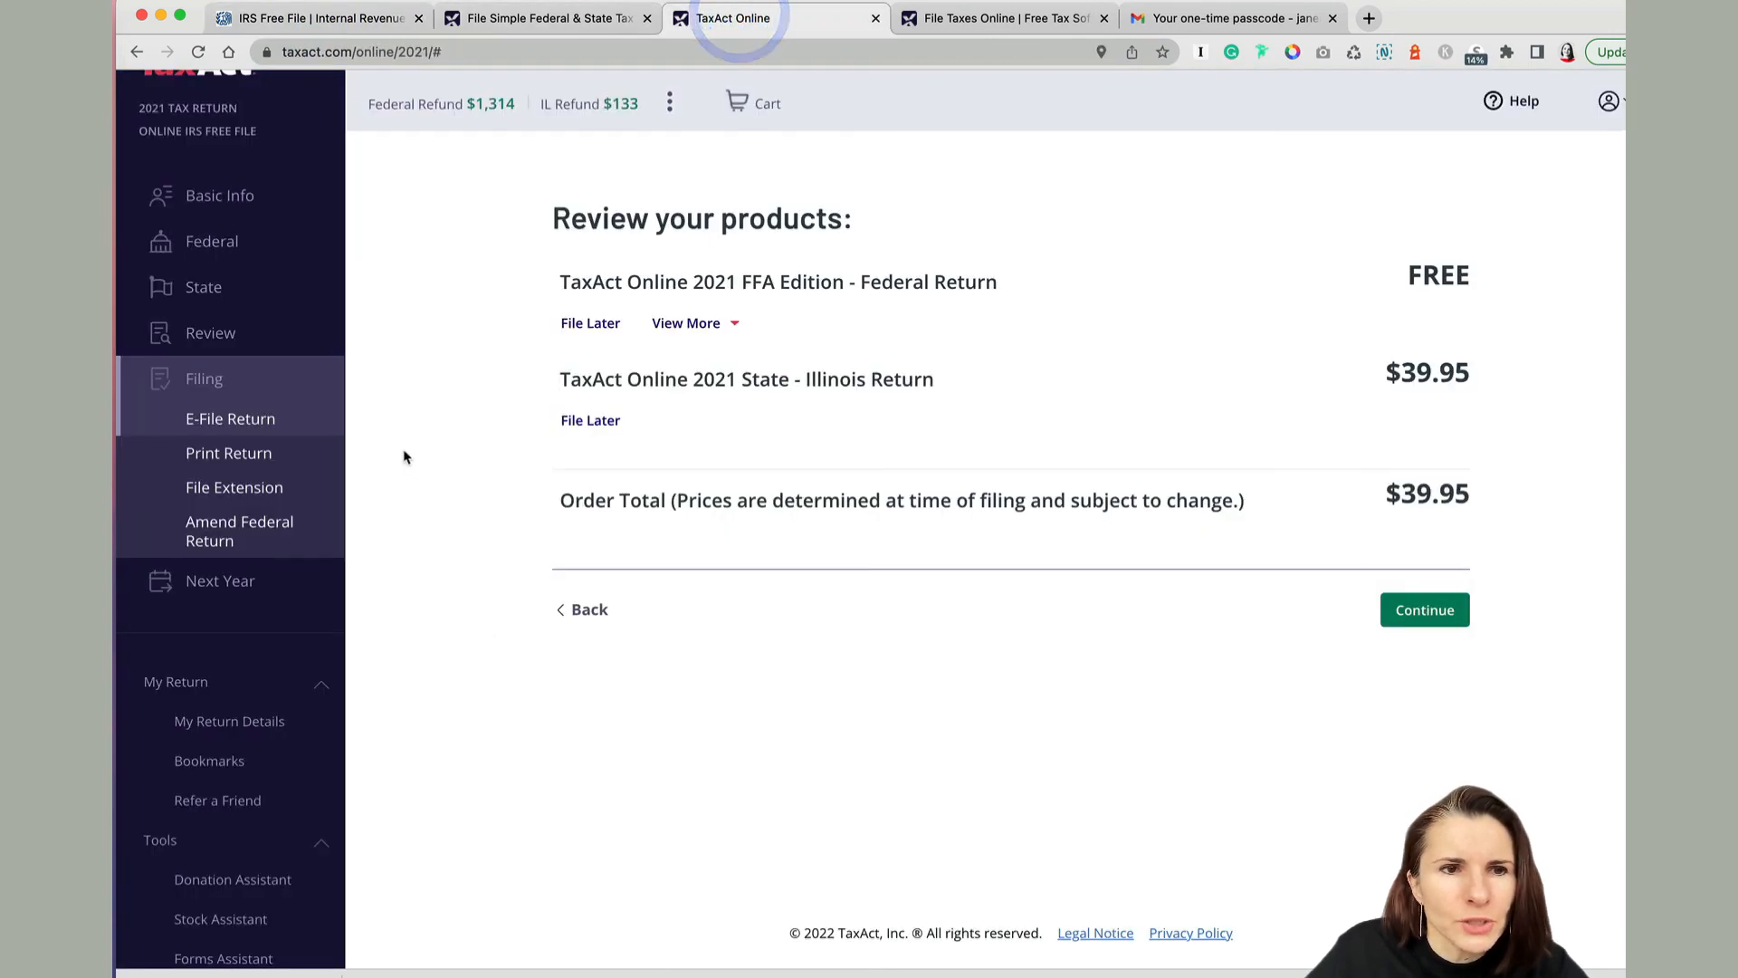
Open the mailing address in the basic personal information for editing and try to set its state to Georgia
click(221, 239)
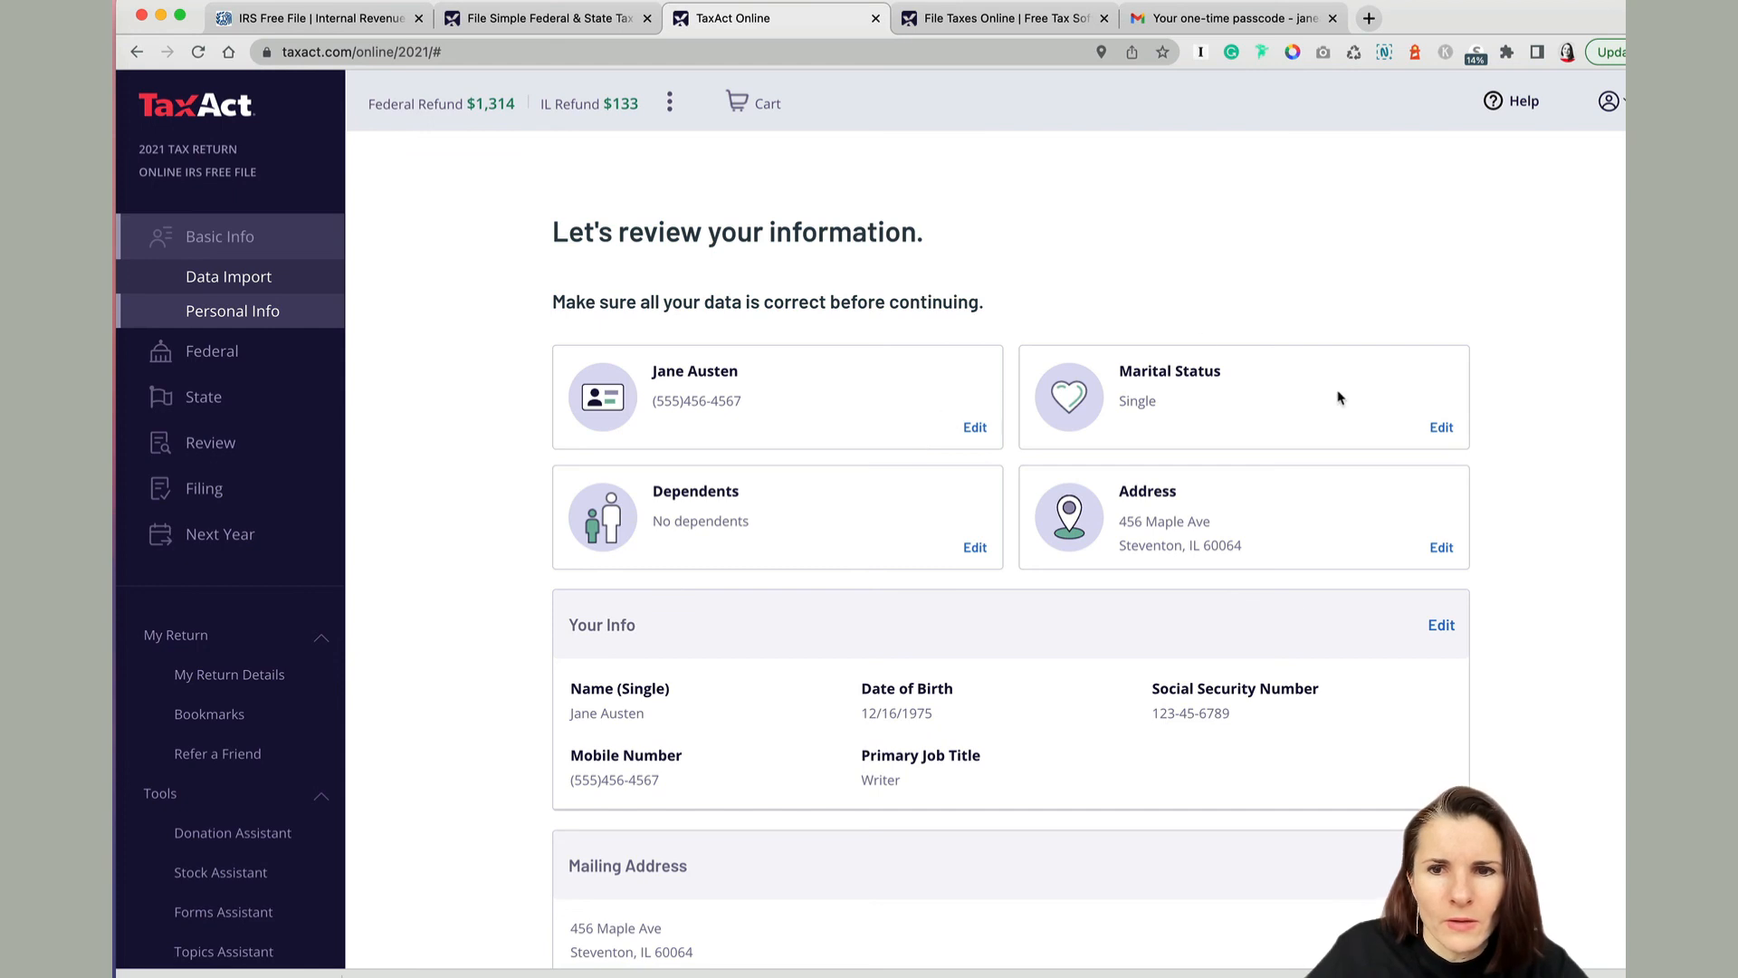
scroll(1105, 729, down, 2)
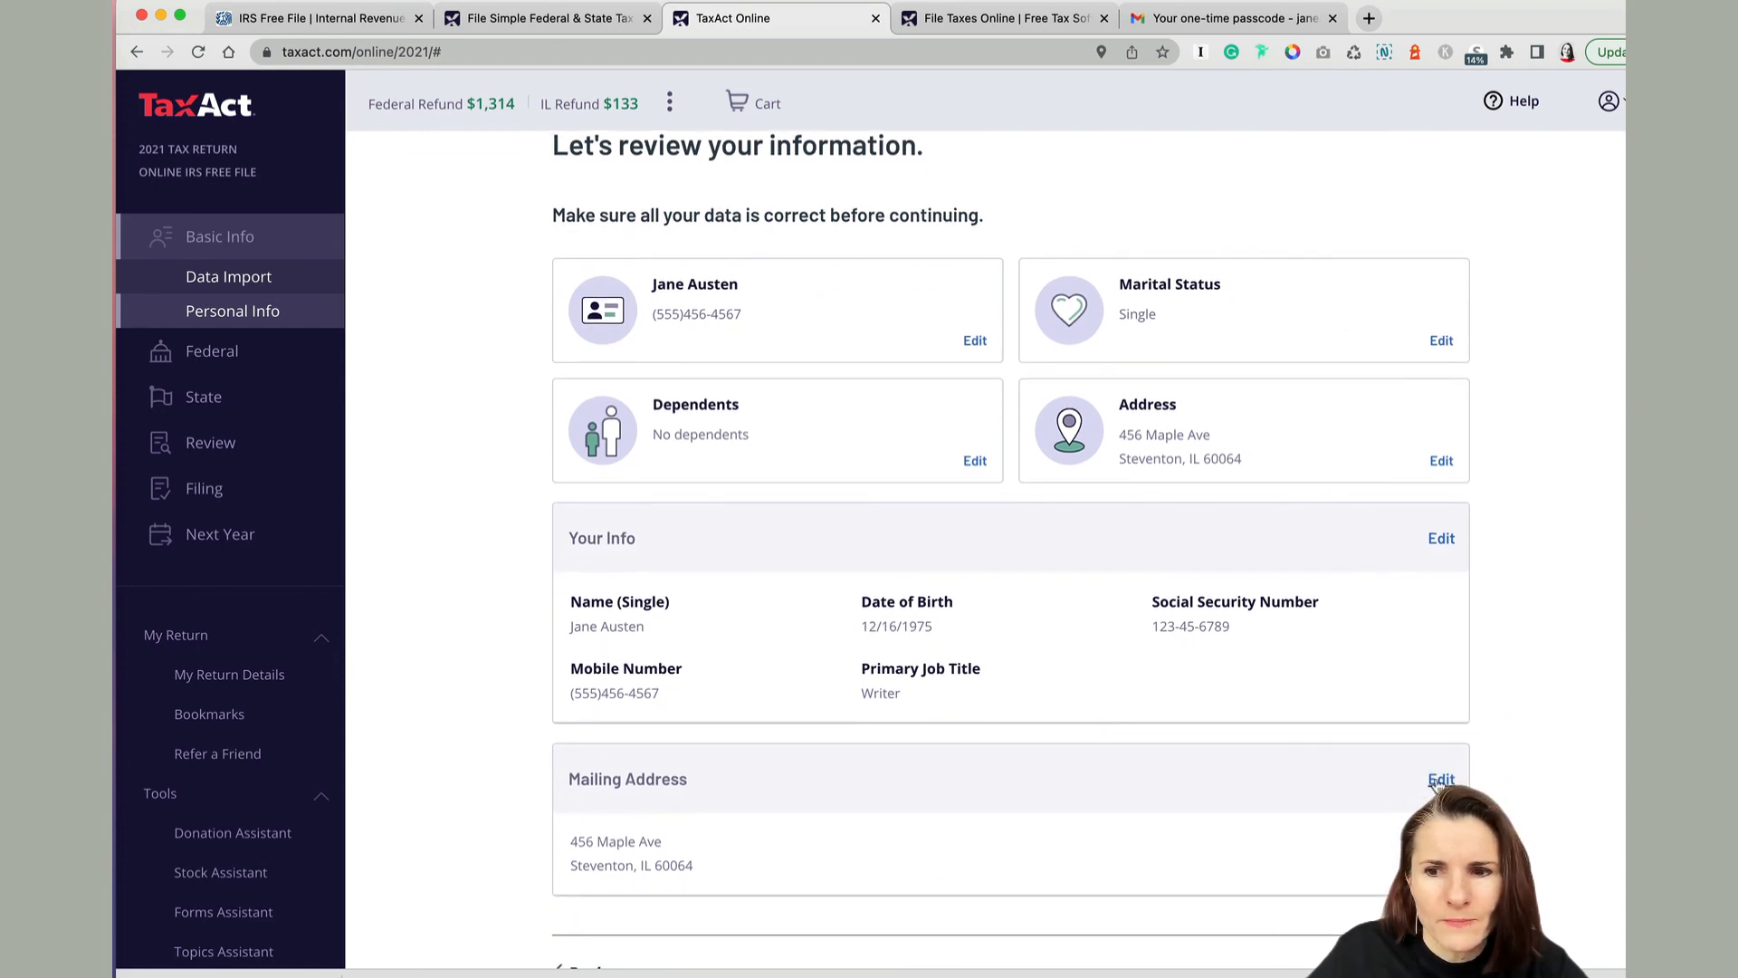
click(1440, 780)
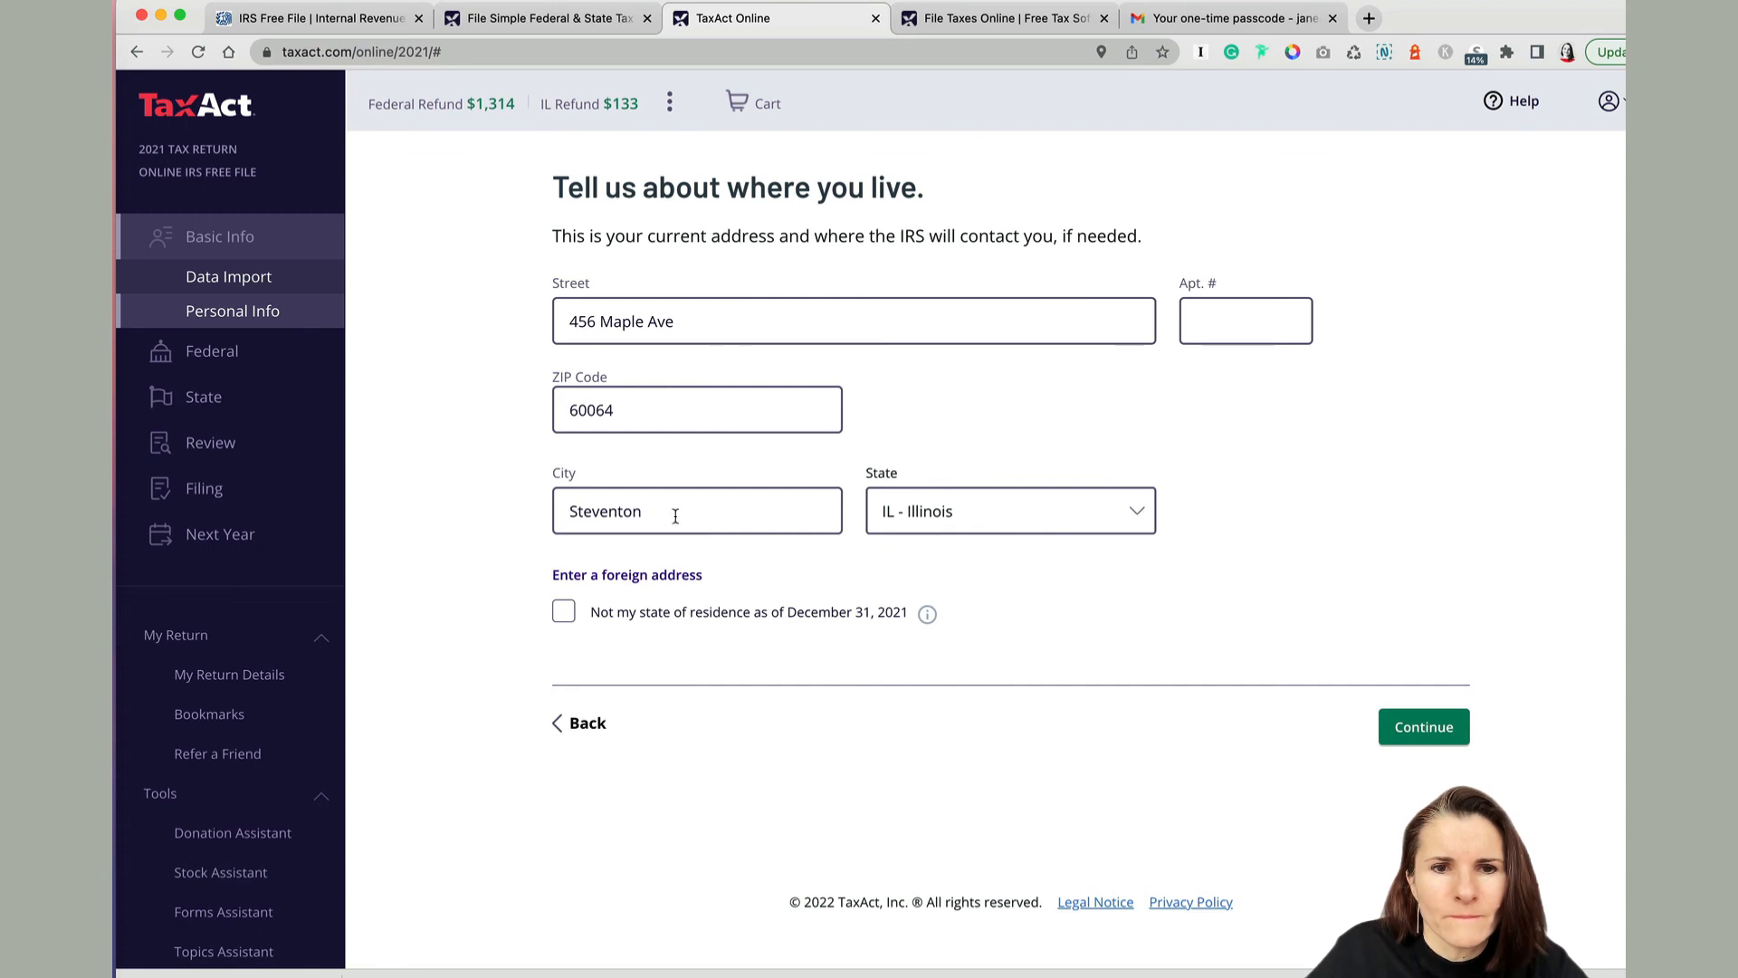
click(675, 516)
click(1138, 510)
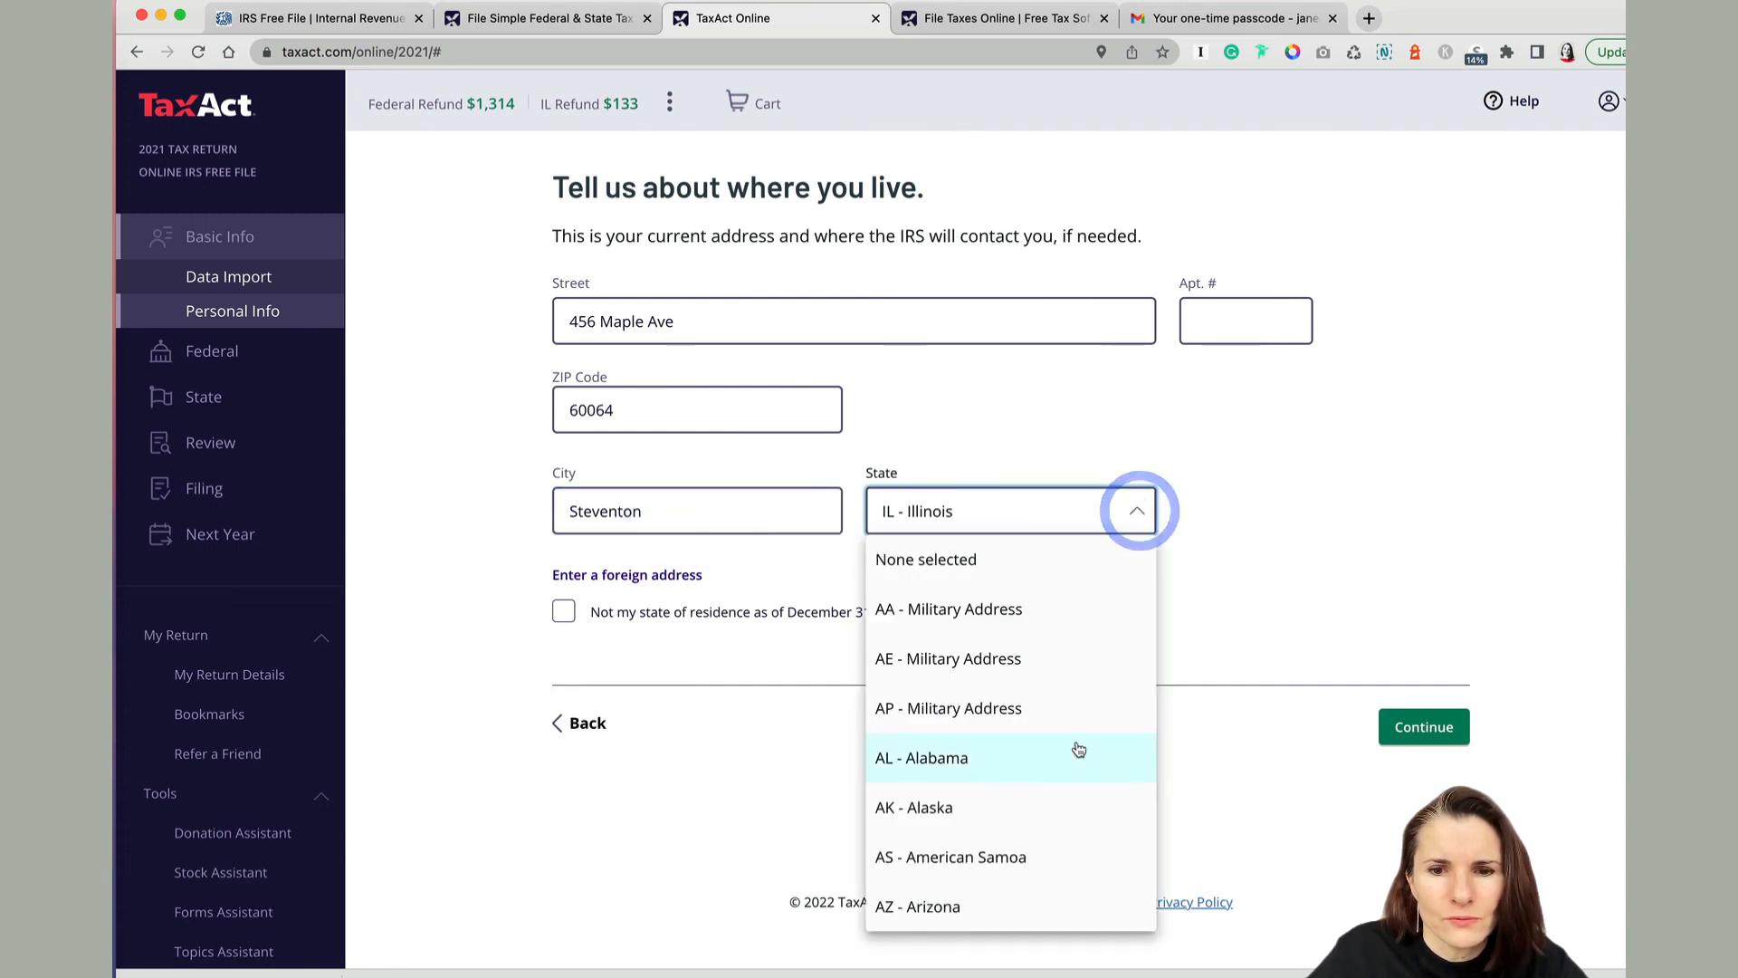
scroll(1079, 750, down, 10)
scroll(1078, 750, up, 4)
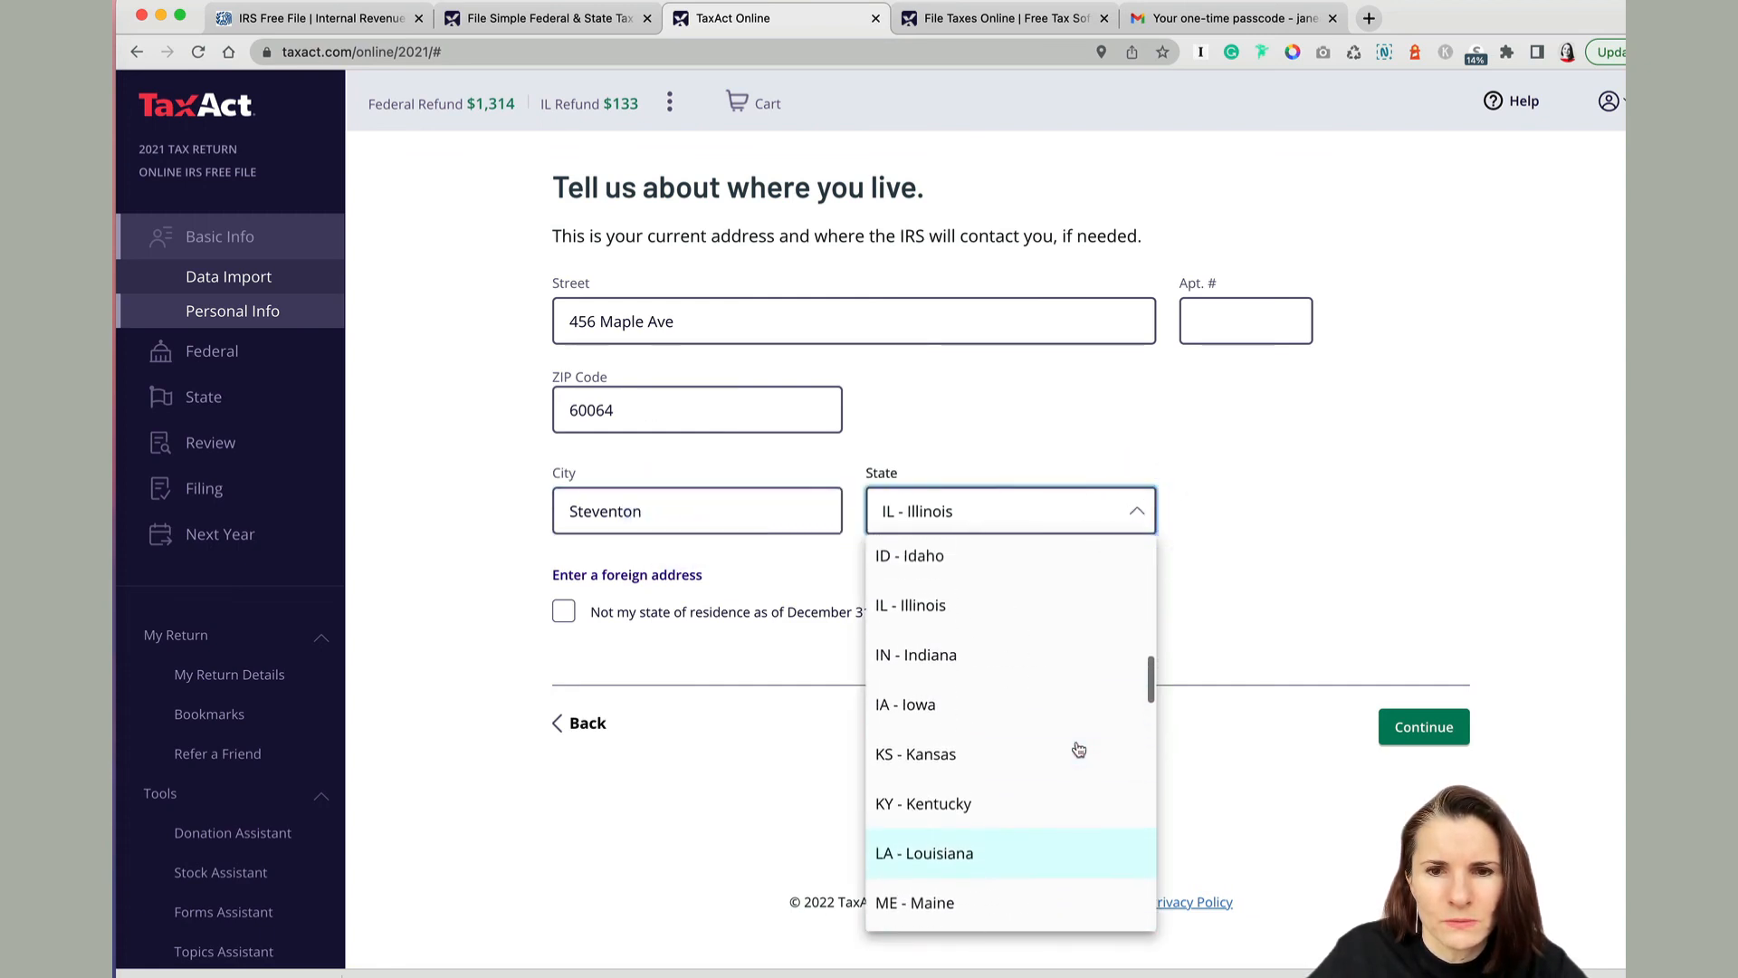
scroll(1078, 749, up, 5)
click(958, 632)
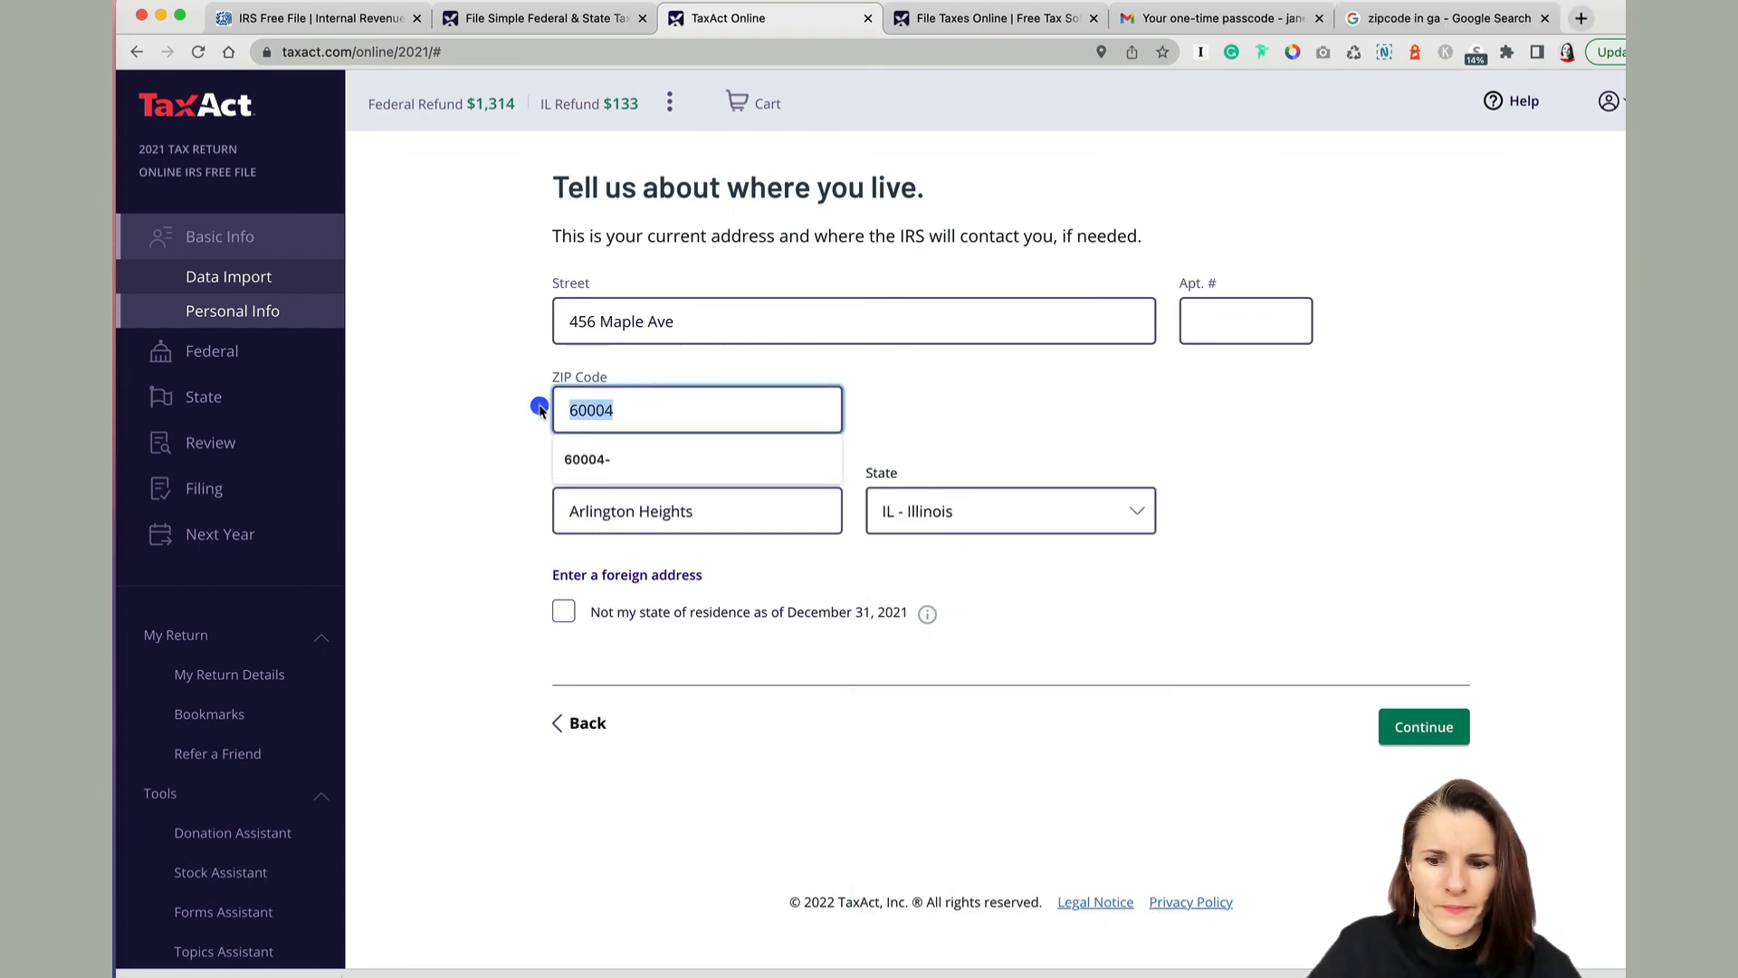
Replace the mailing address ZIP code with a Georgia one and save the updated address
text(30002)
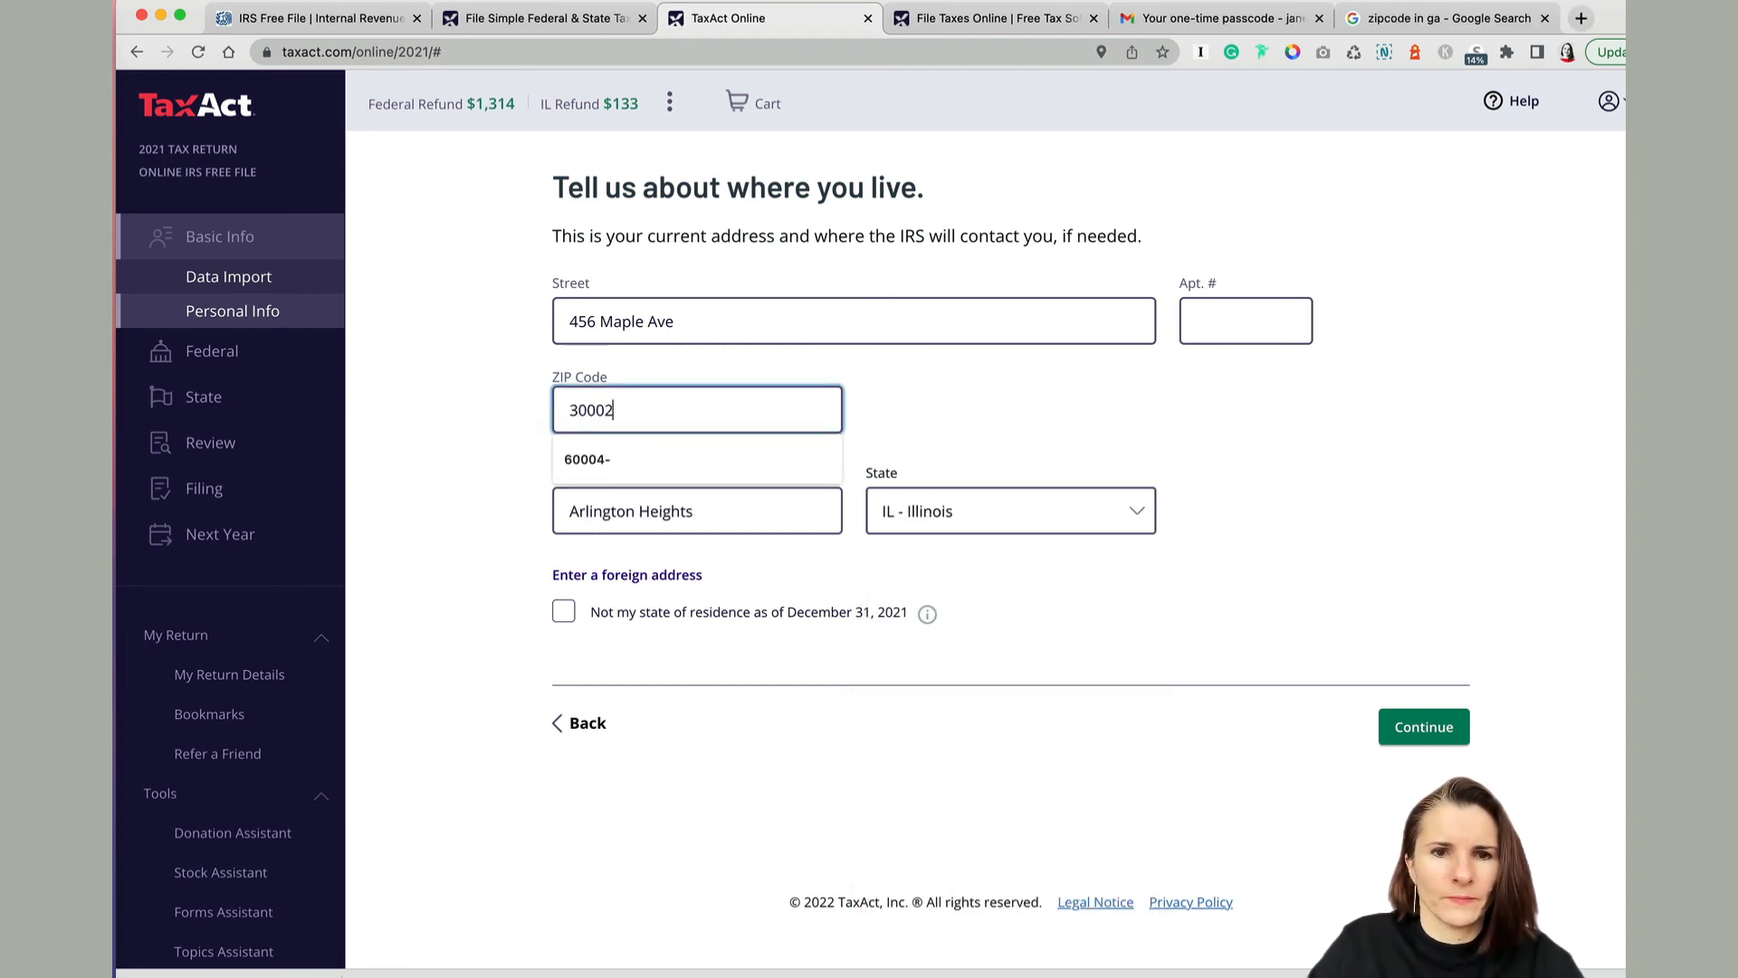
key(Tab)
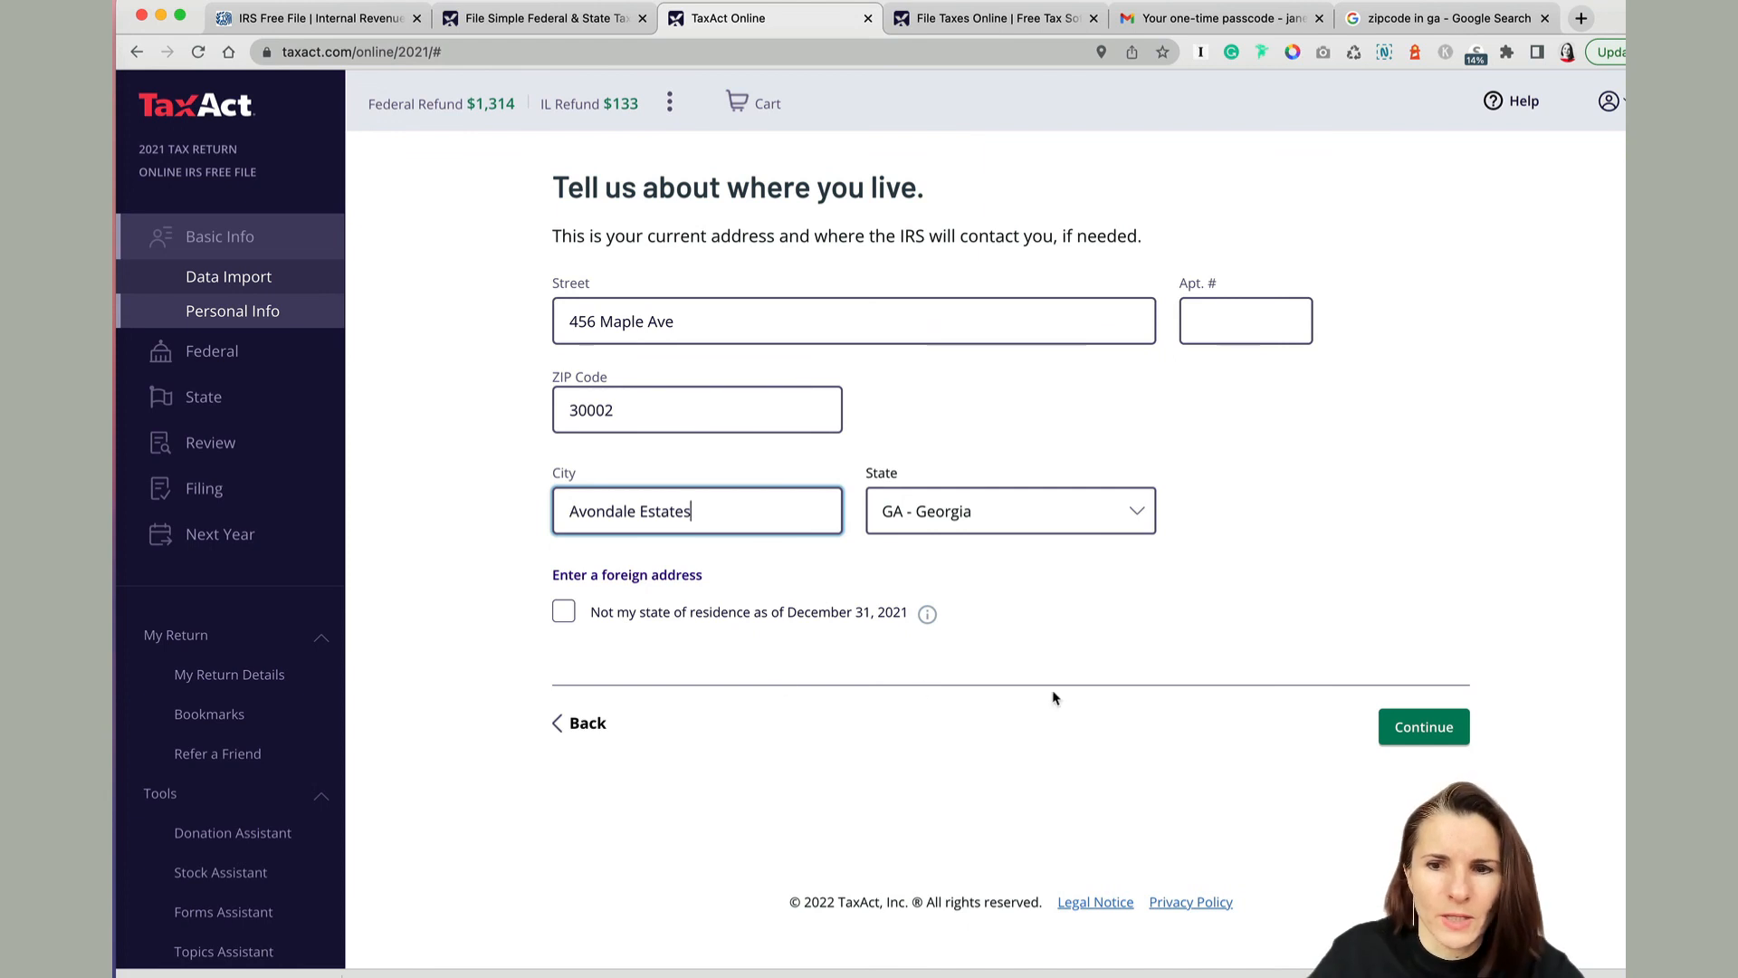
click(1426, 738)
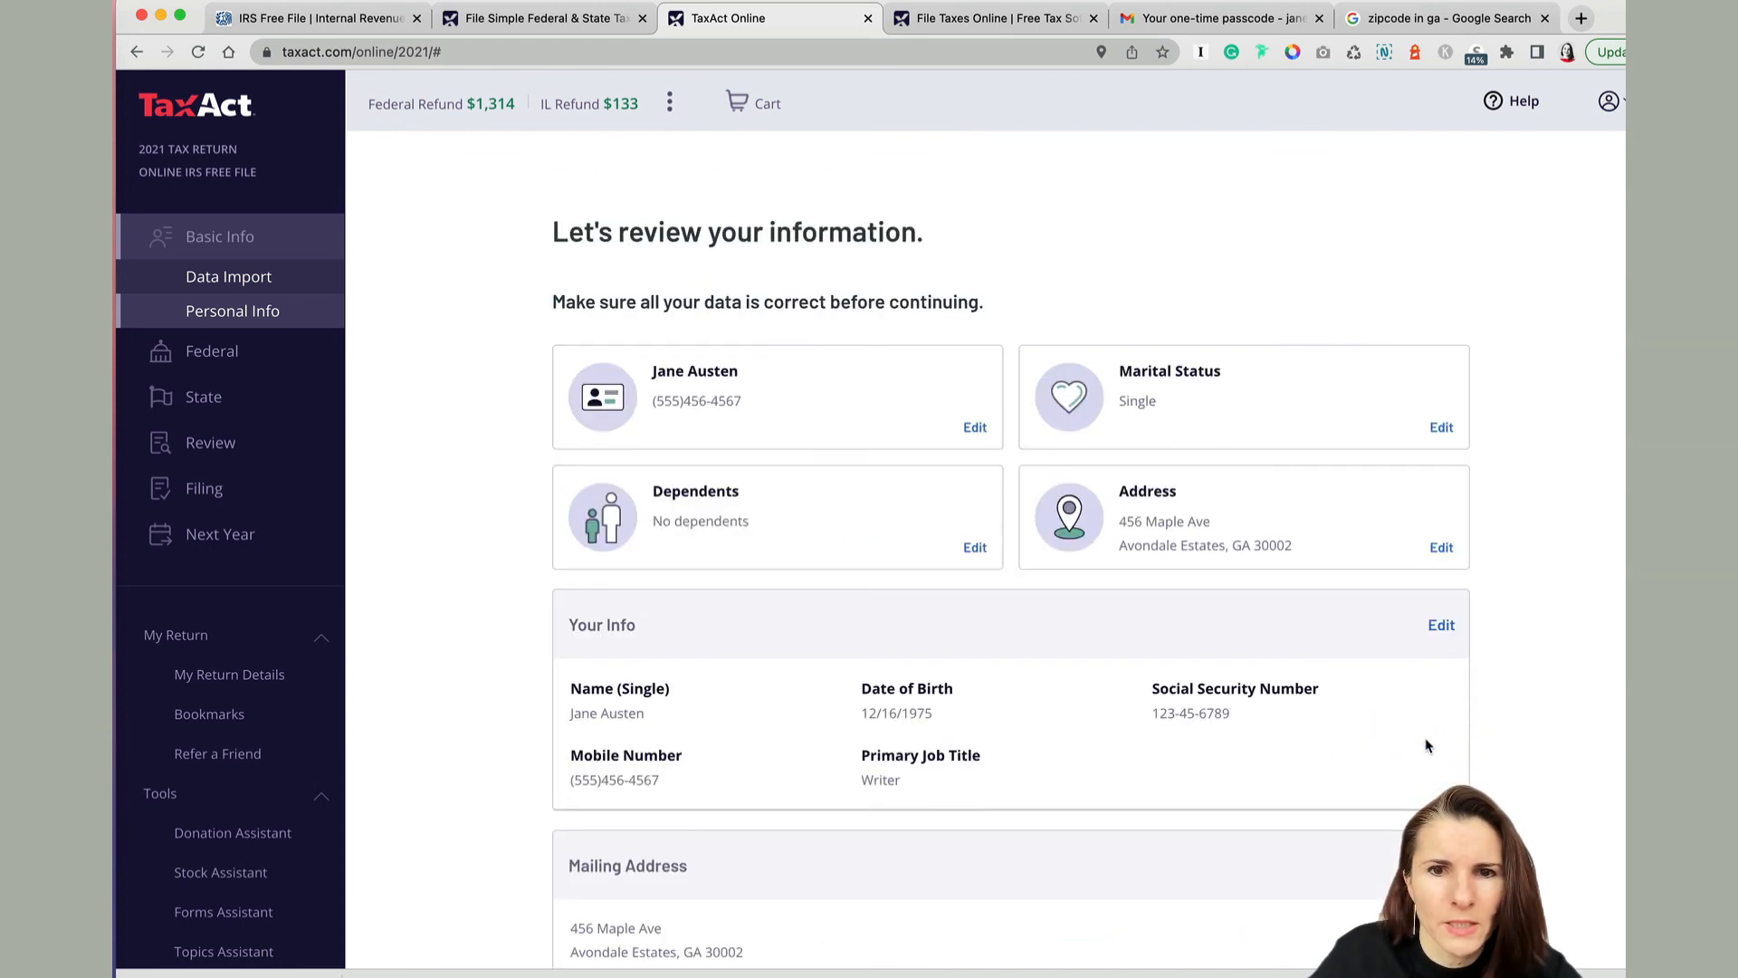
Go to the state section, agree to complete the Georgia Q&A and continue with the state tax filing
click(215, 397)
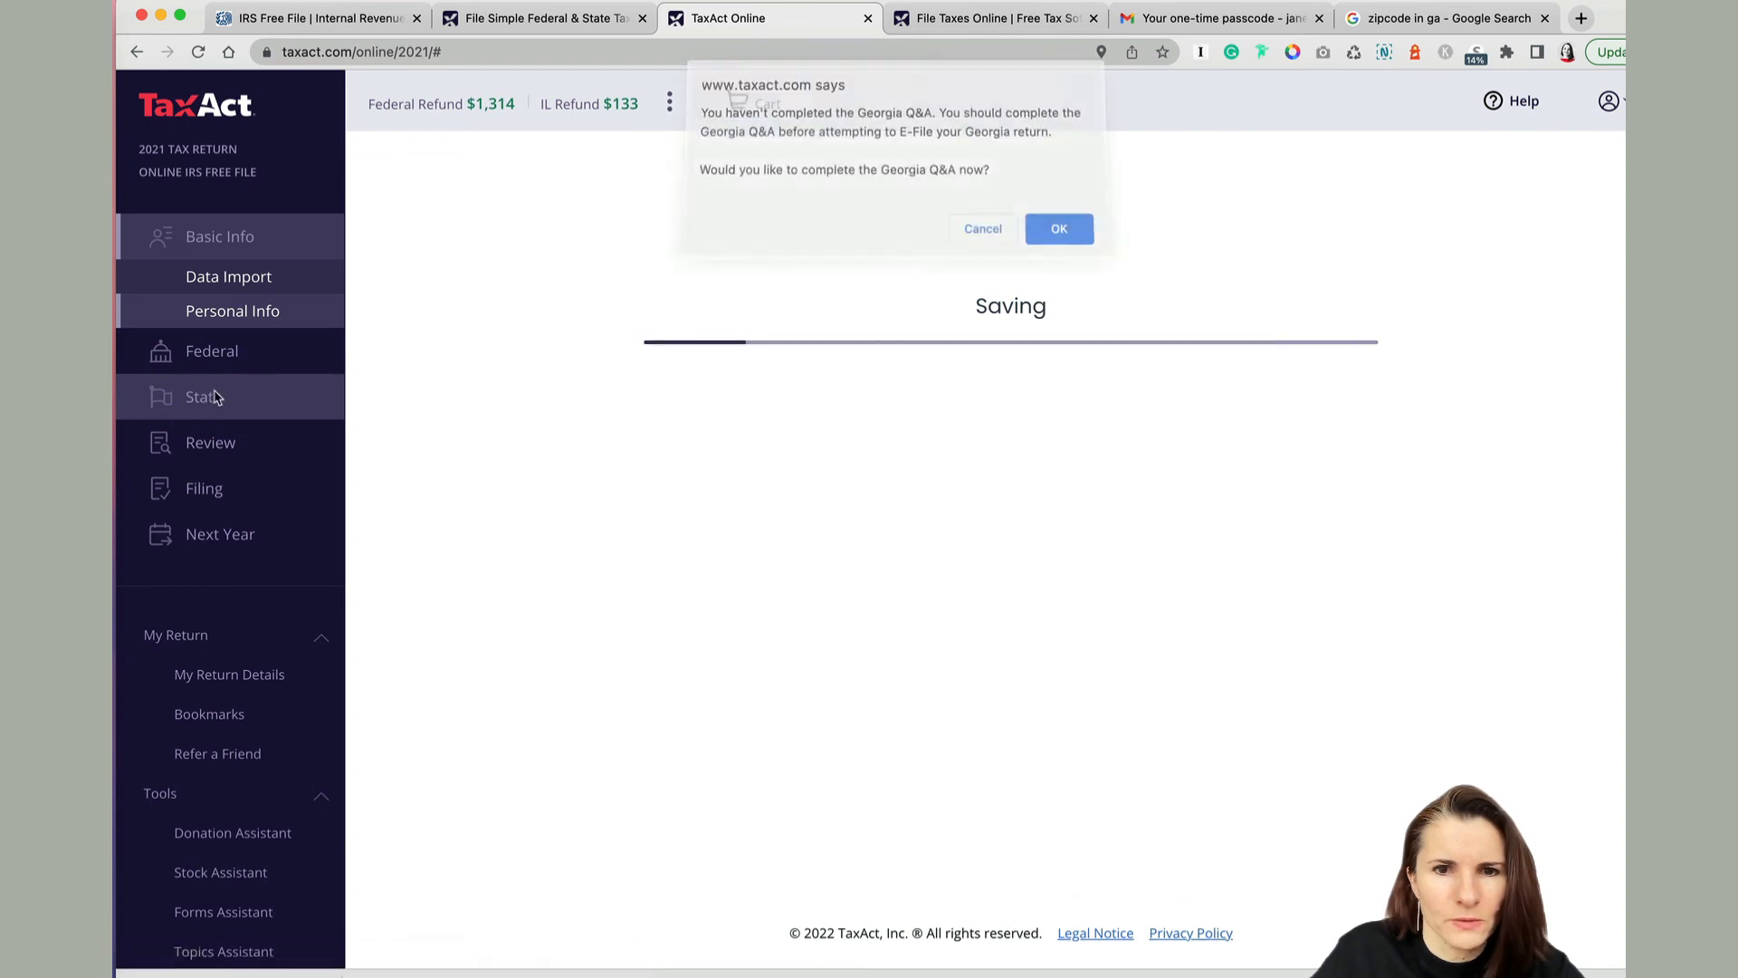
click(1051, 237)
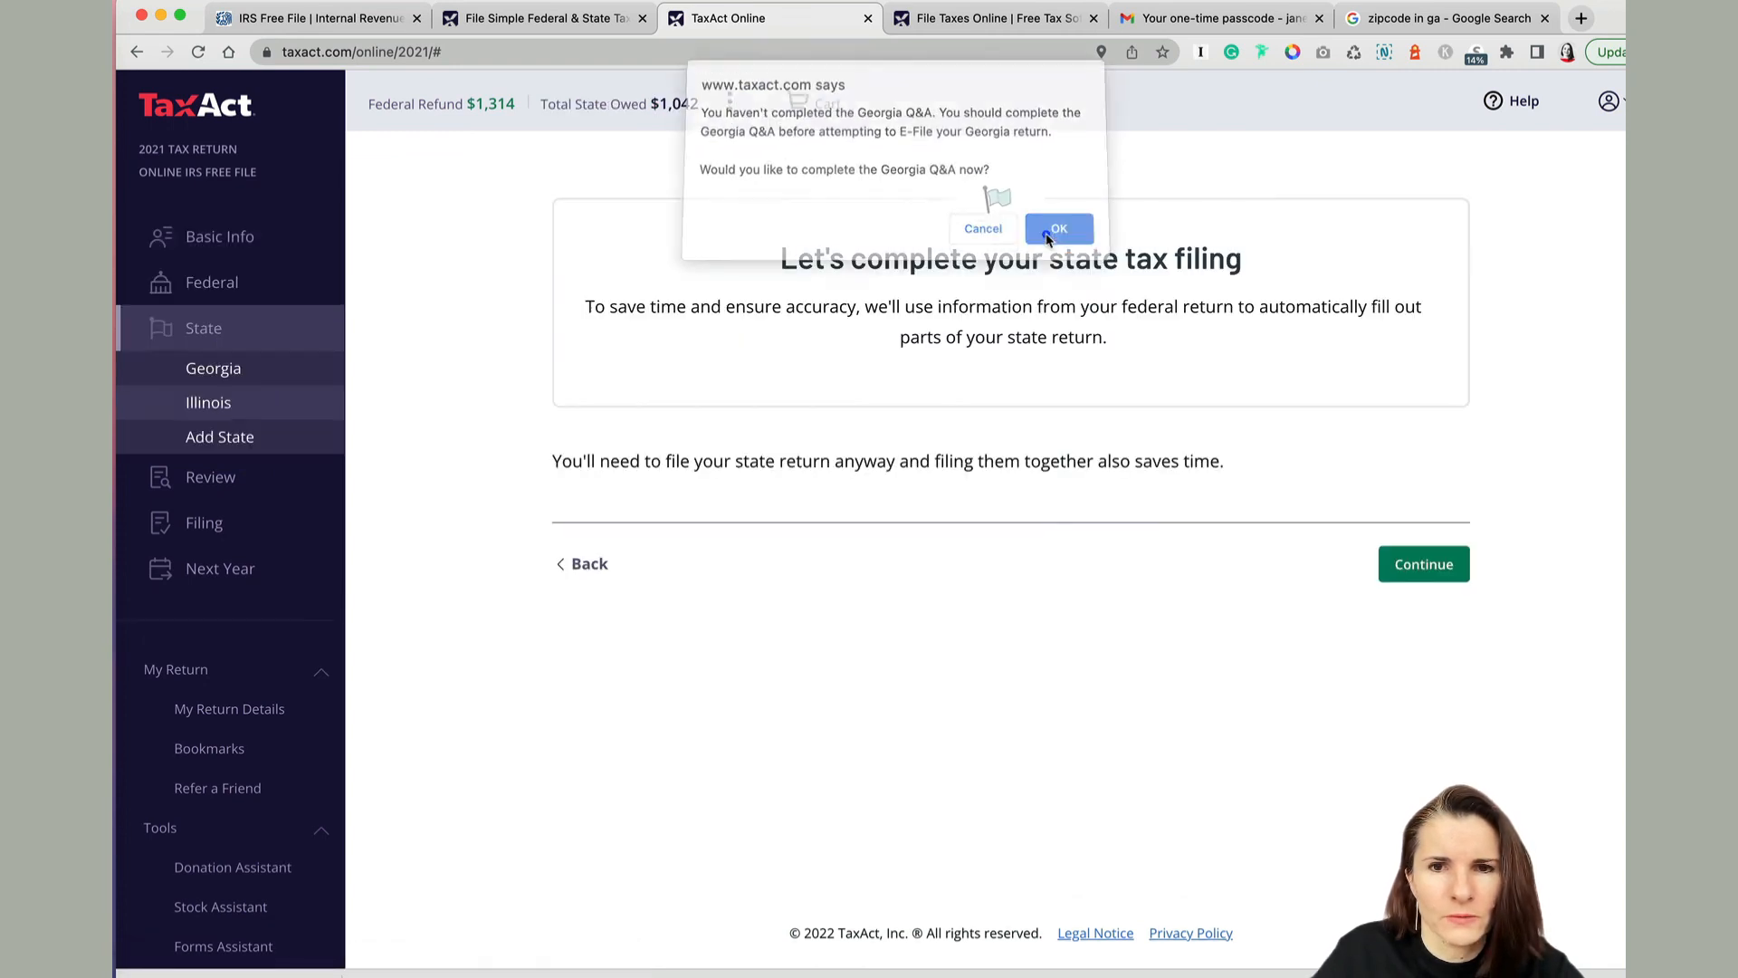
click(1439, 569)
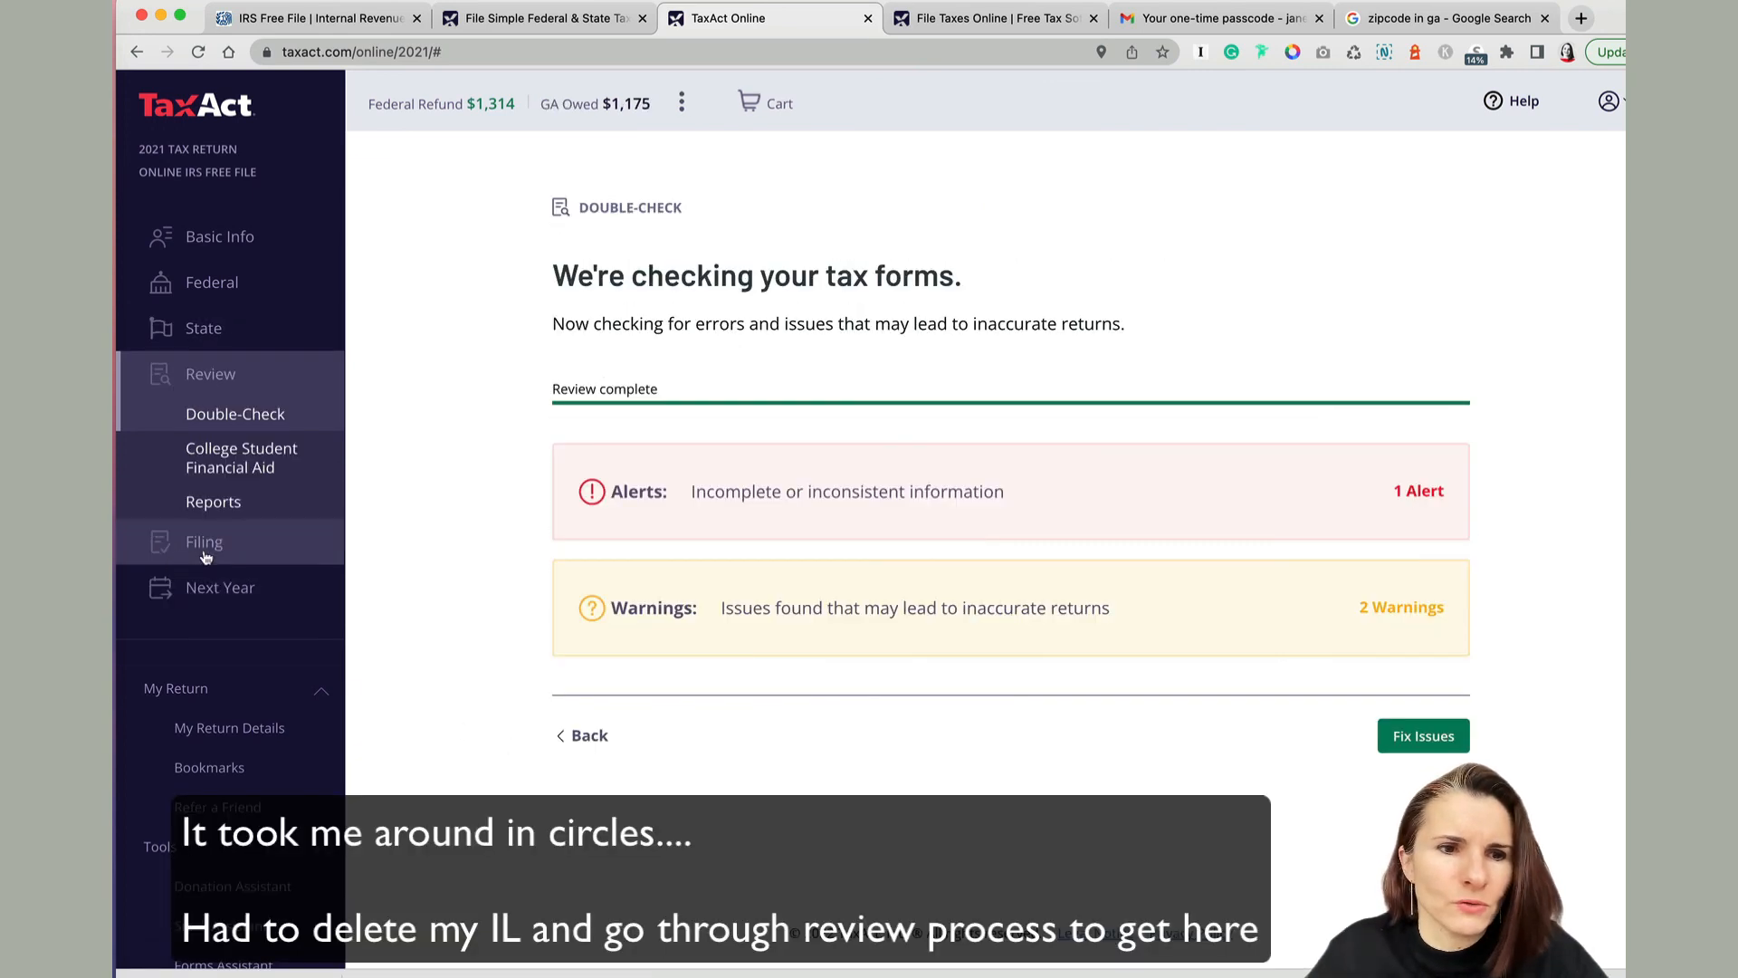
Return to the filing section and choose to e-file the federal and Georgia returns
click(205, 552)
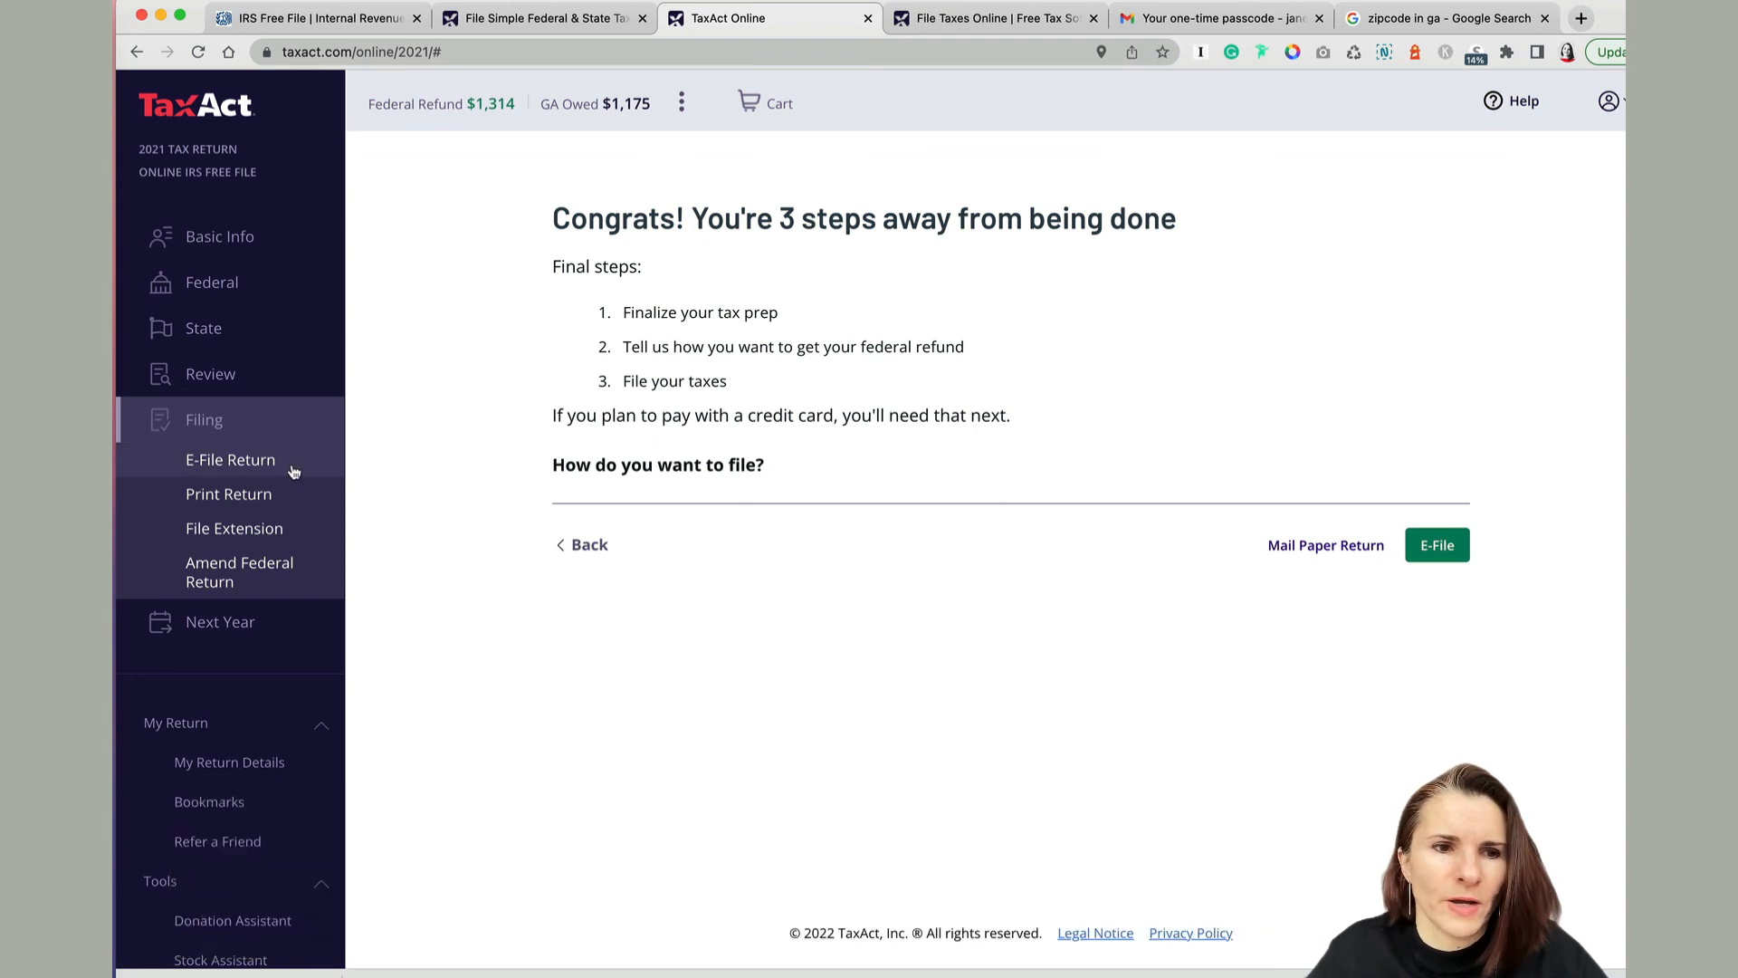
click(290, 464)
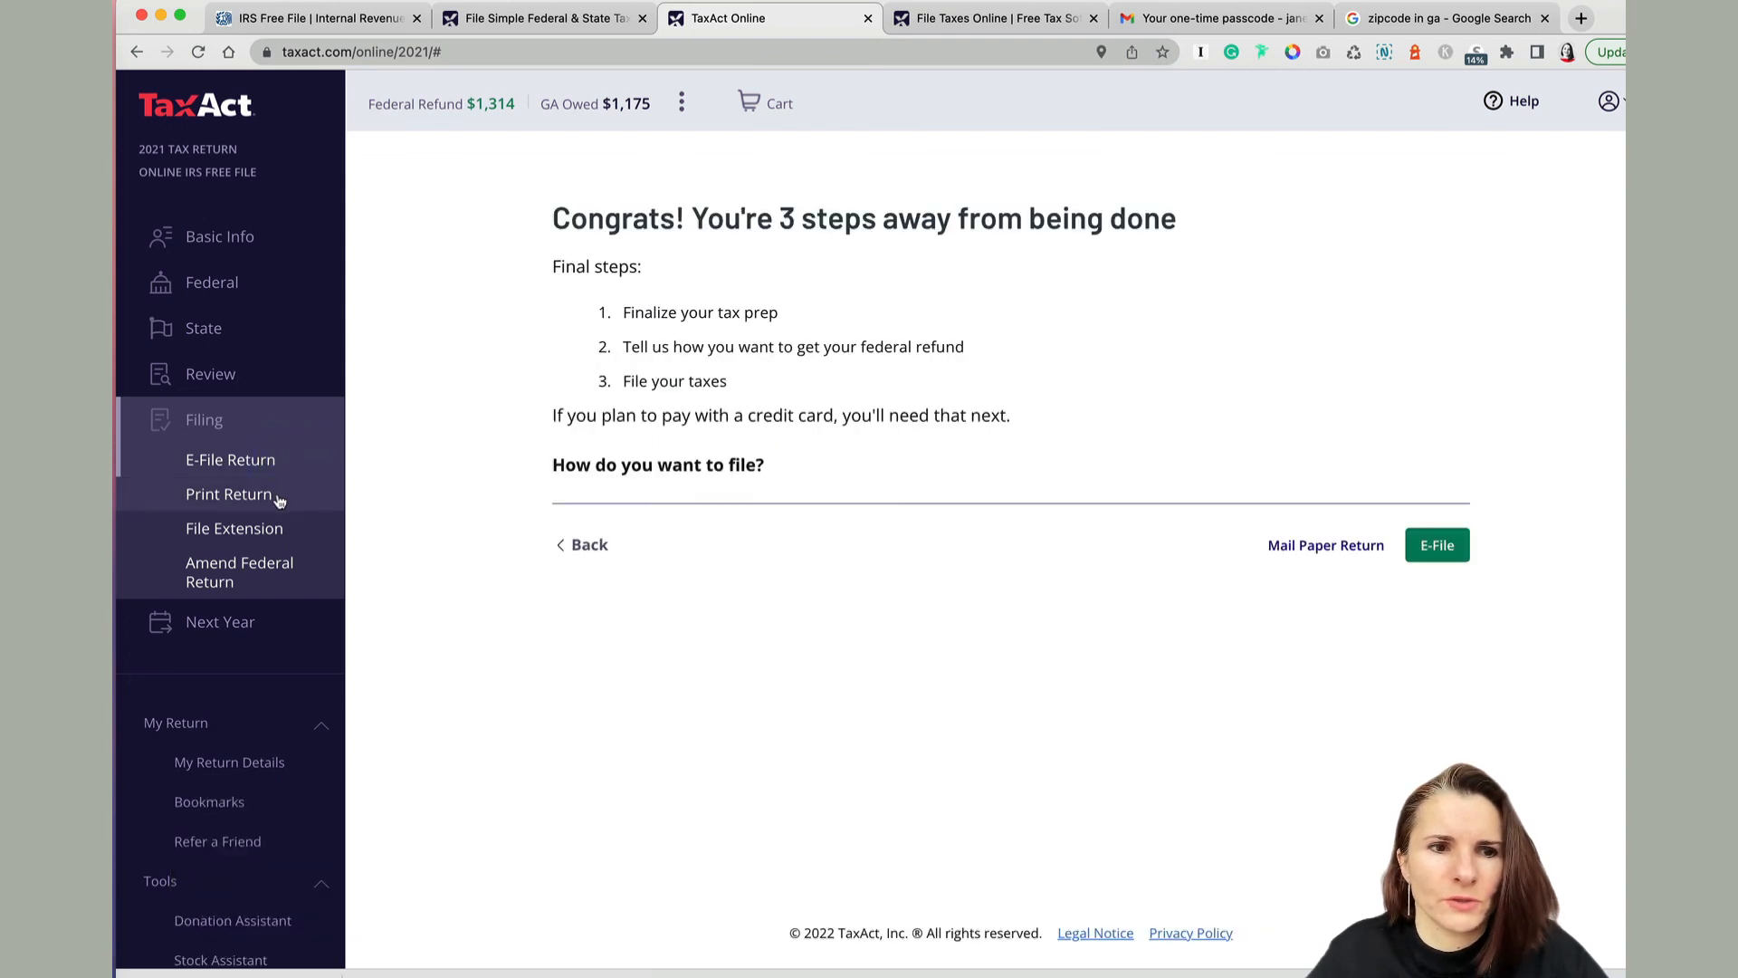
click(1438, 546)
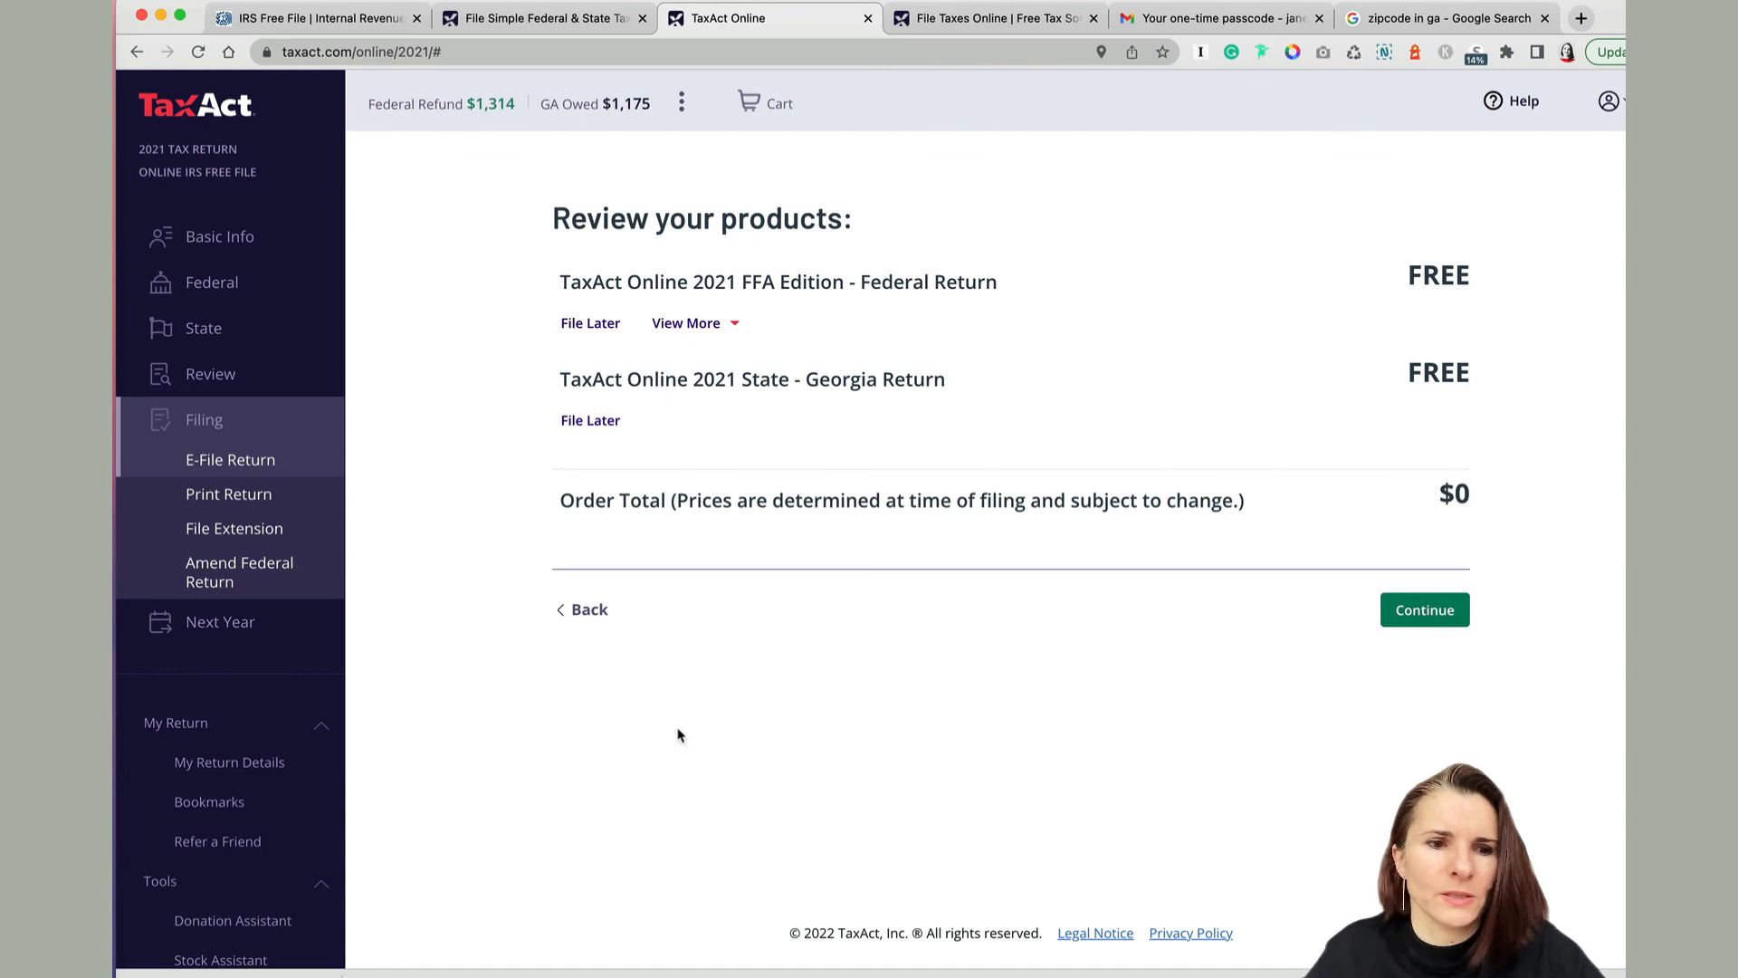
View the filing, status and help options in the E-file Center and return to the product review
scroll(241, 736, down, 3)
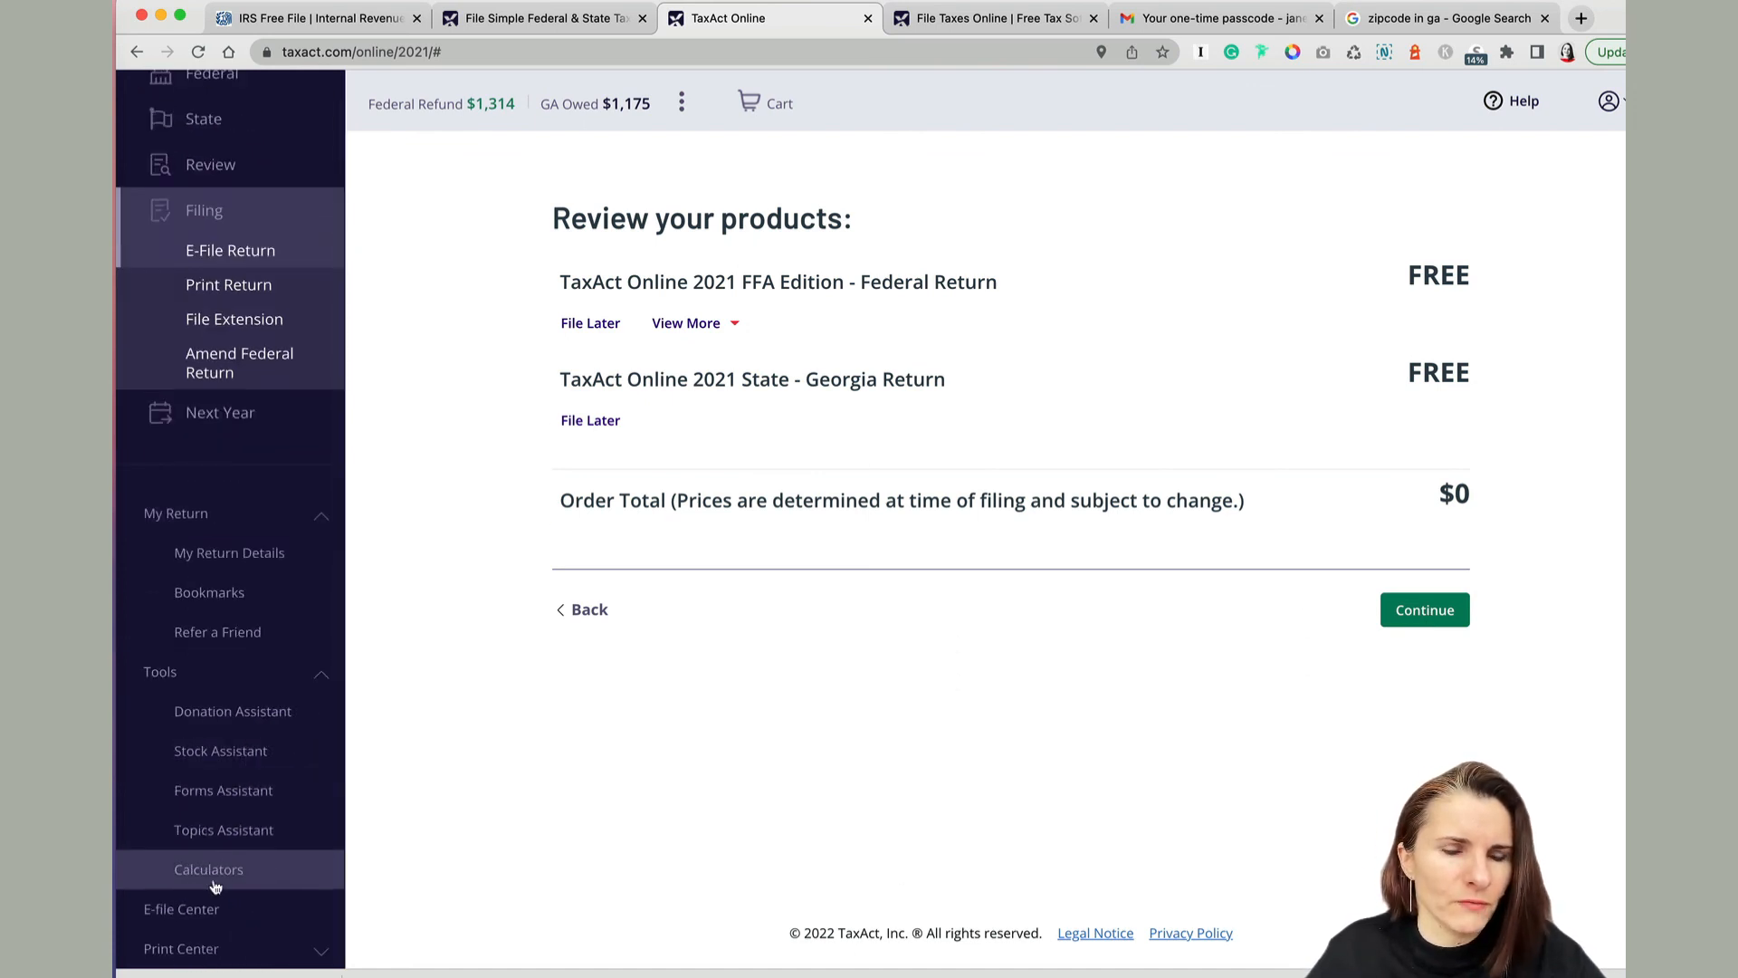
click(204, 910)
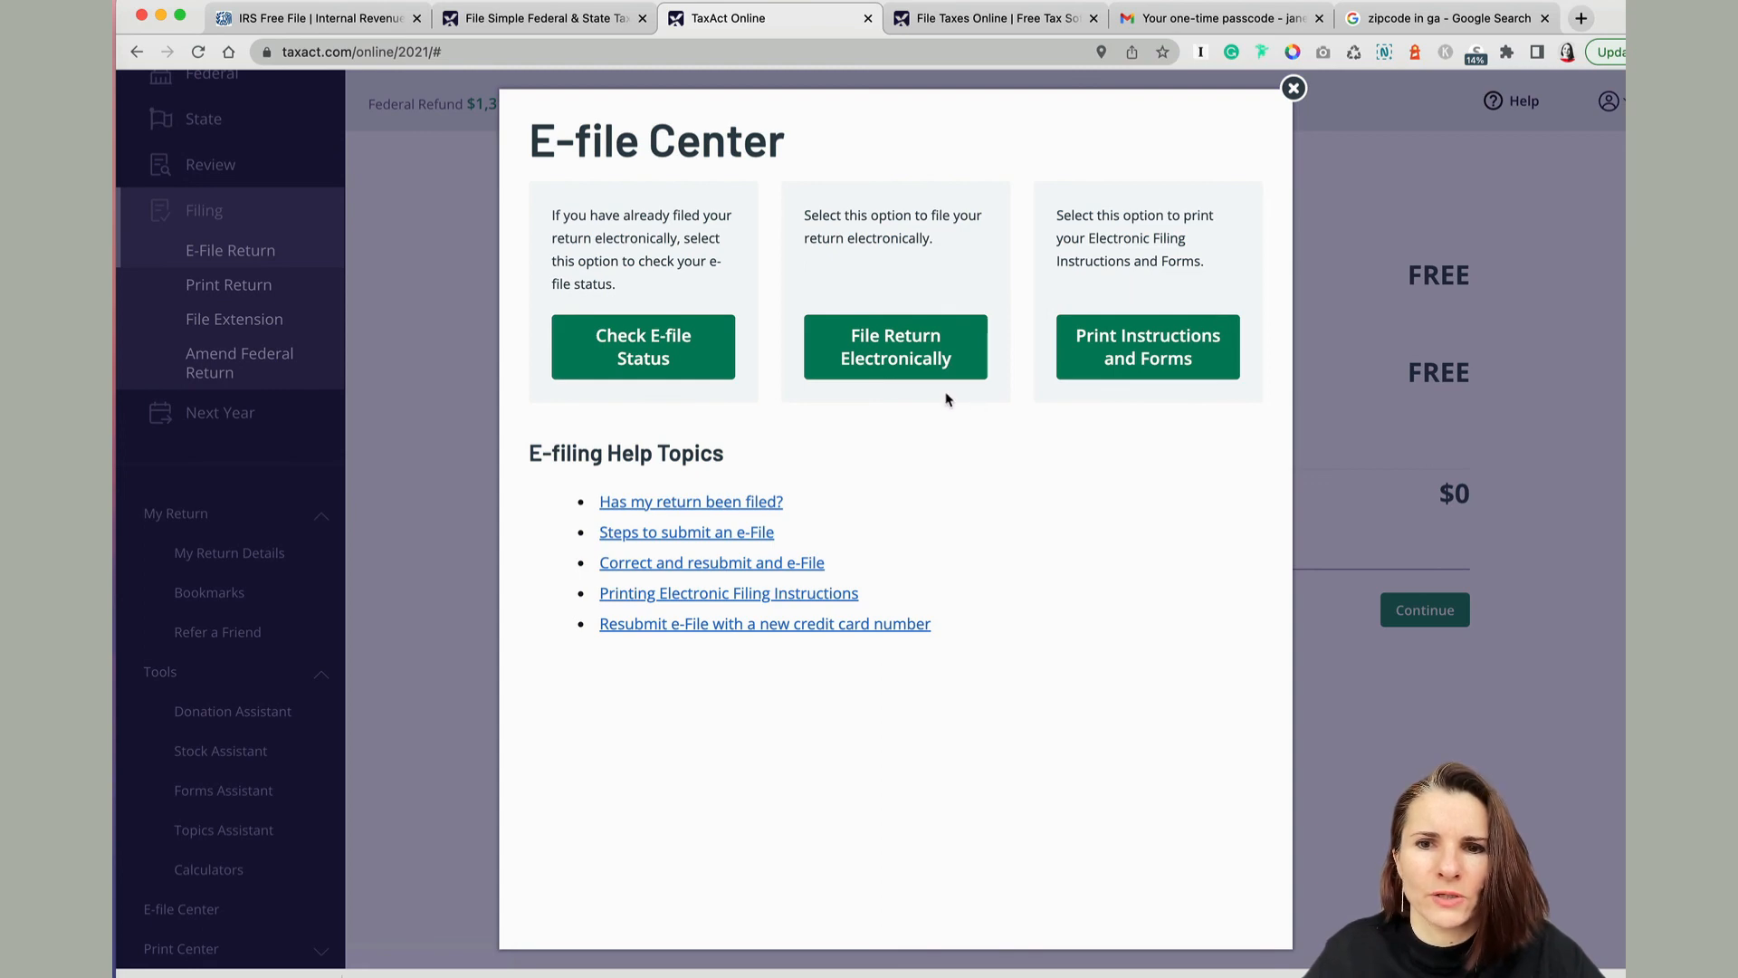
click(1293, 89)
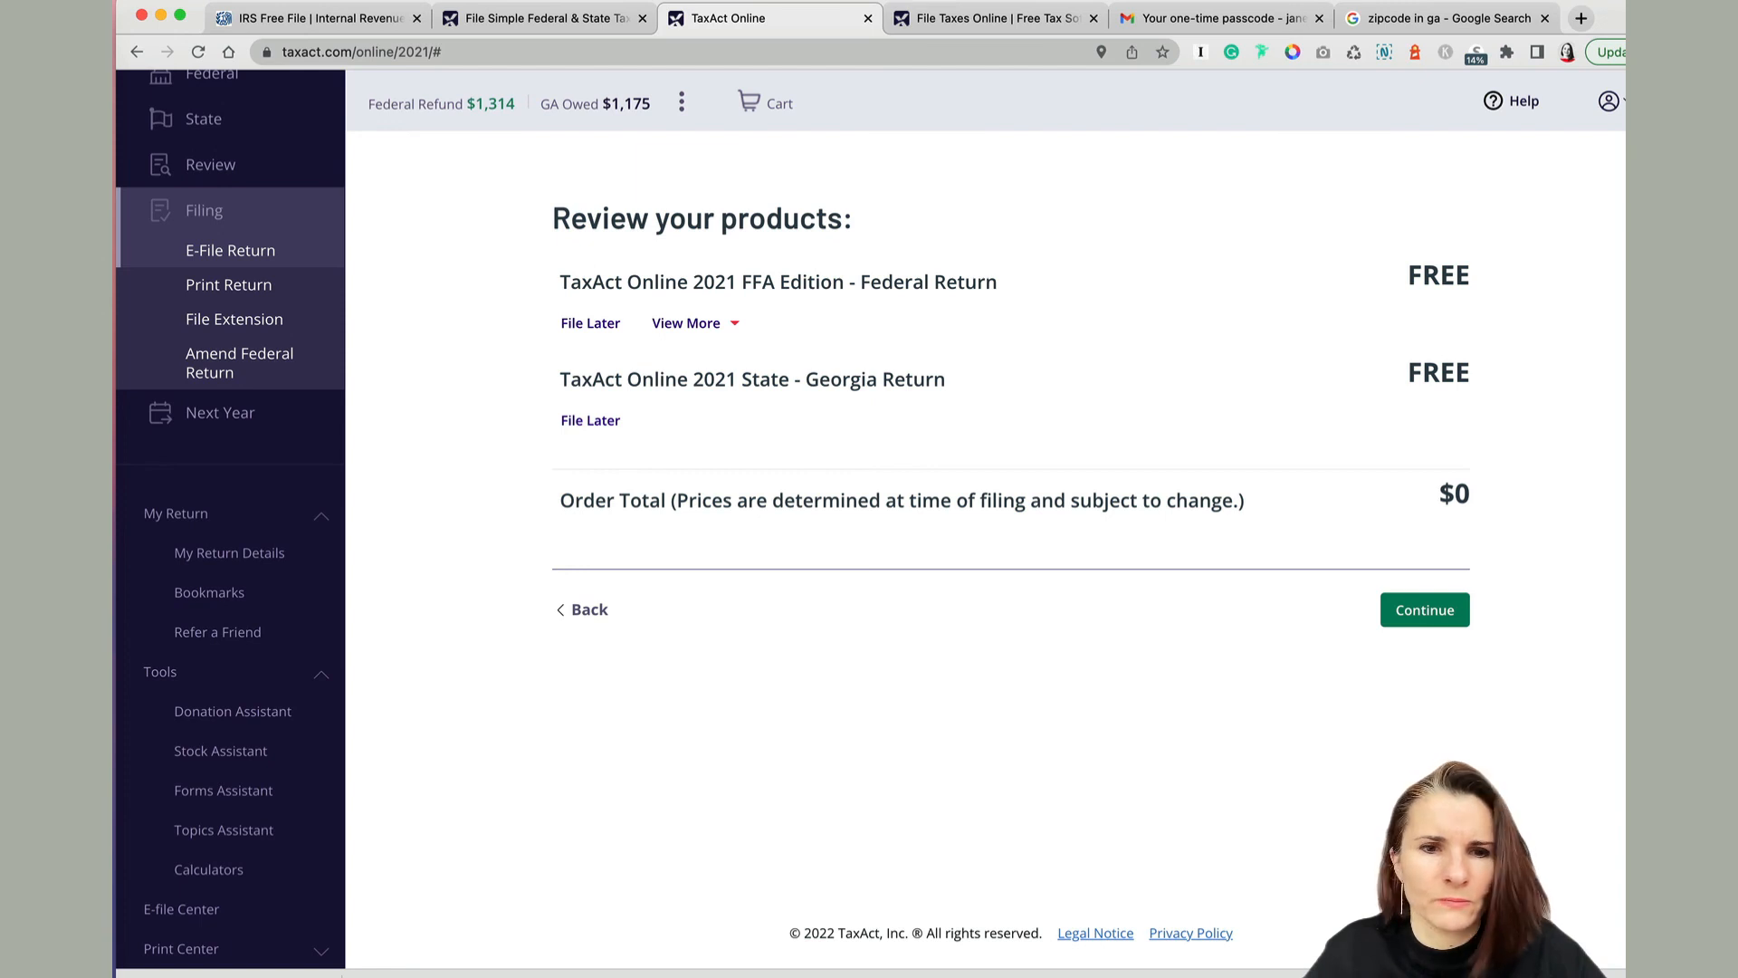
click(1621, 975)
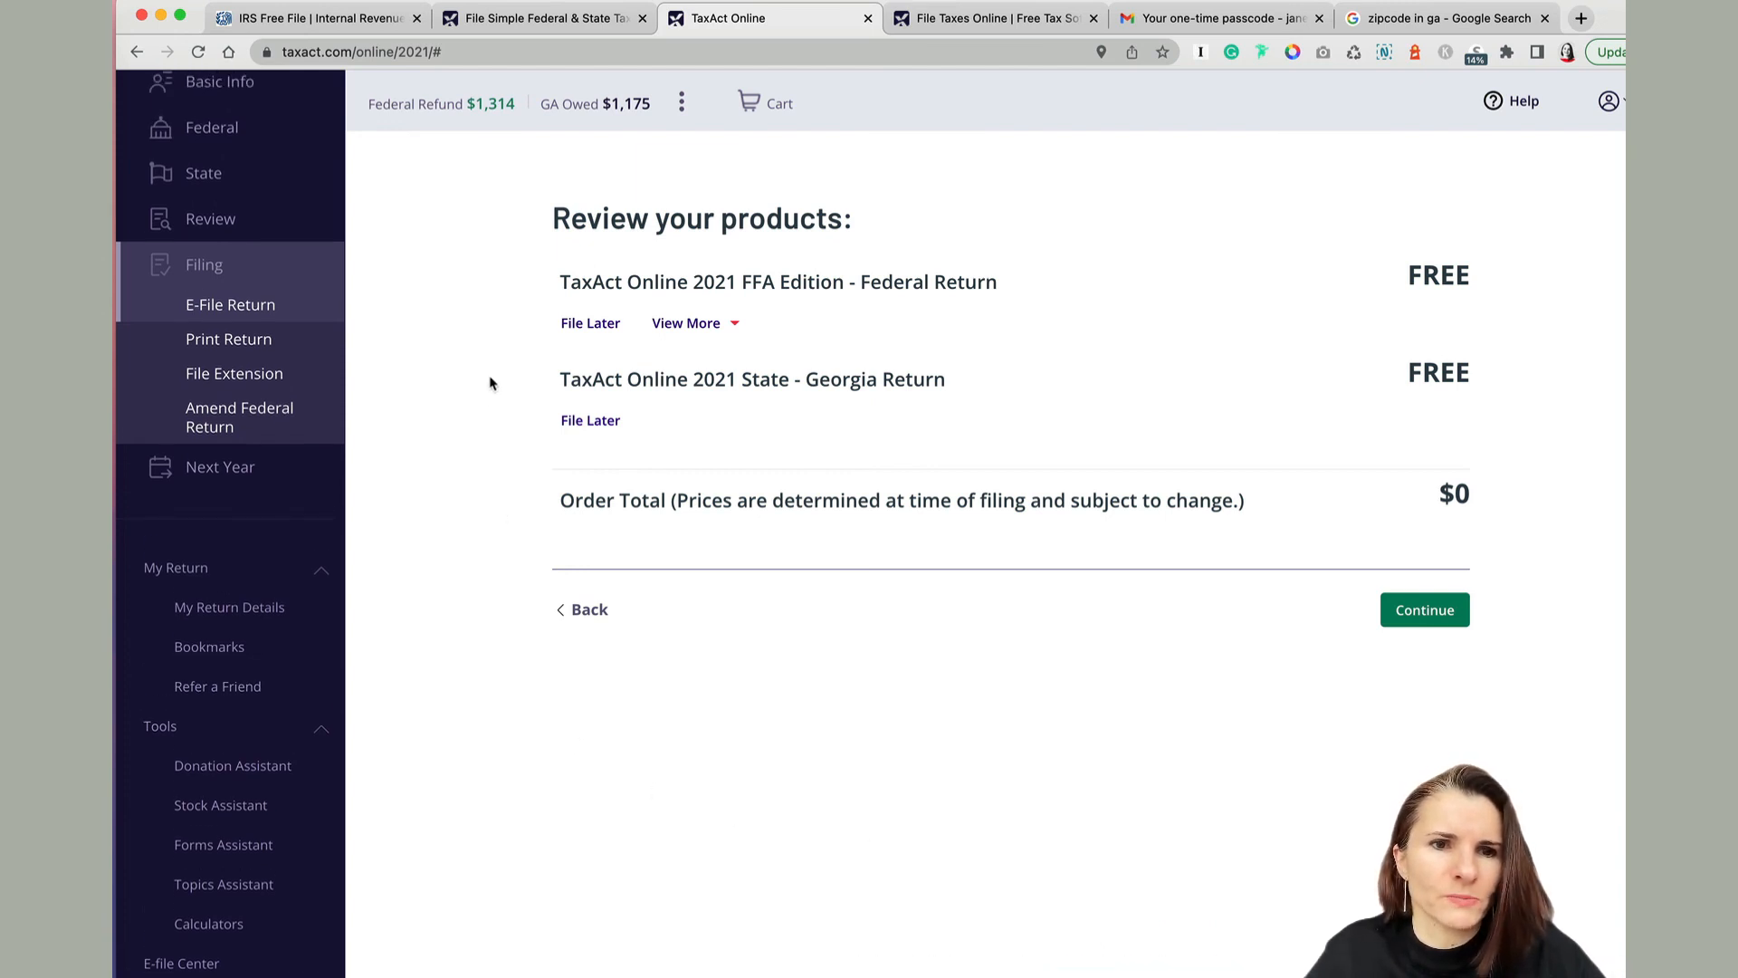